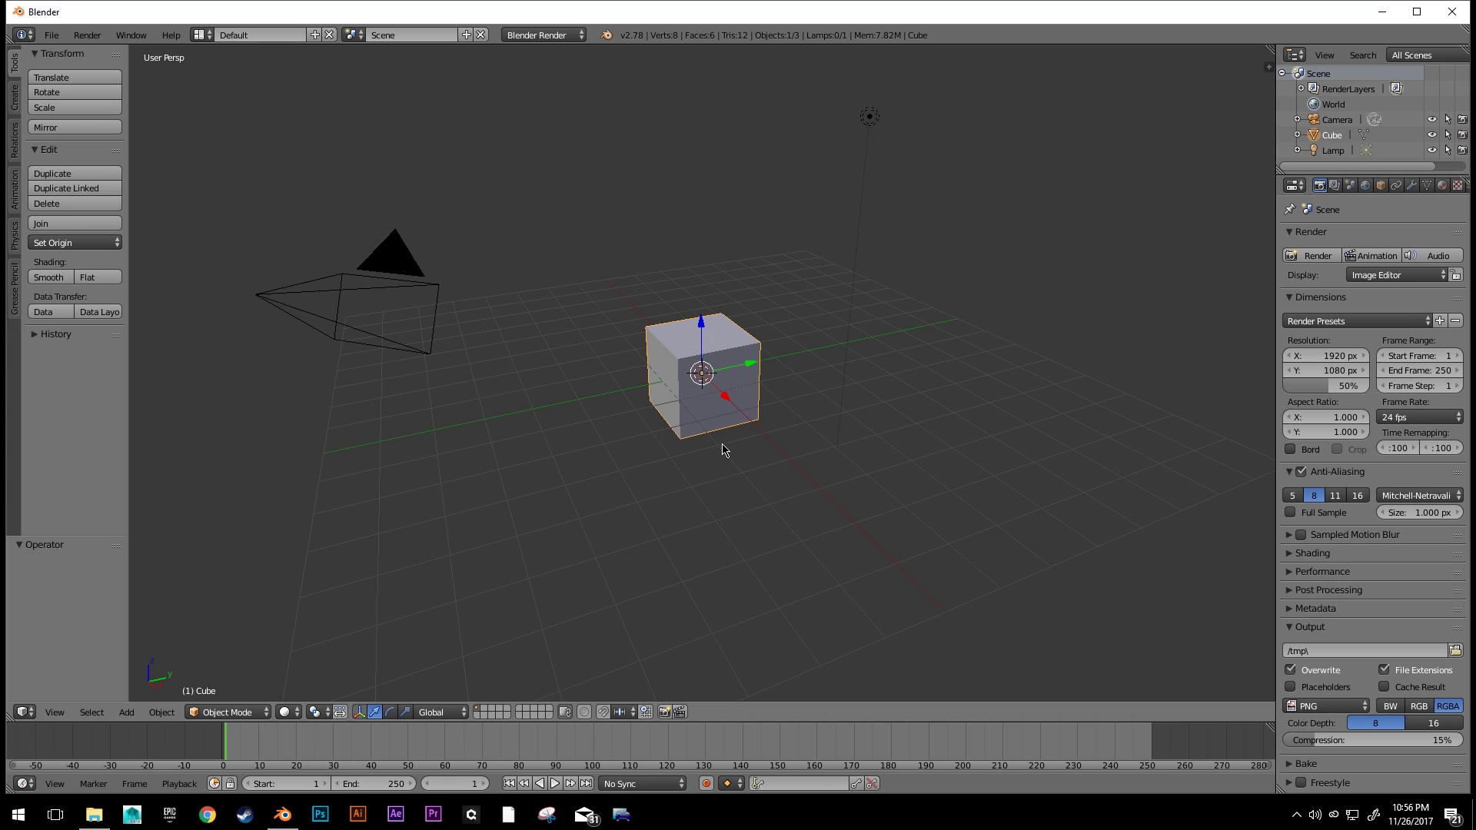
- Delete all default objects from the scene: the camera, cube and lamp
{"action": "scroll", "coordinate": [836, 423], "scroll_direction": "down", "scroll_amount": 3}
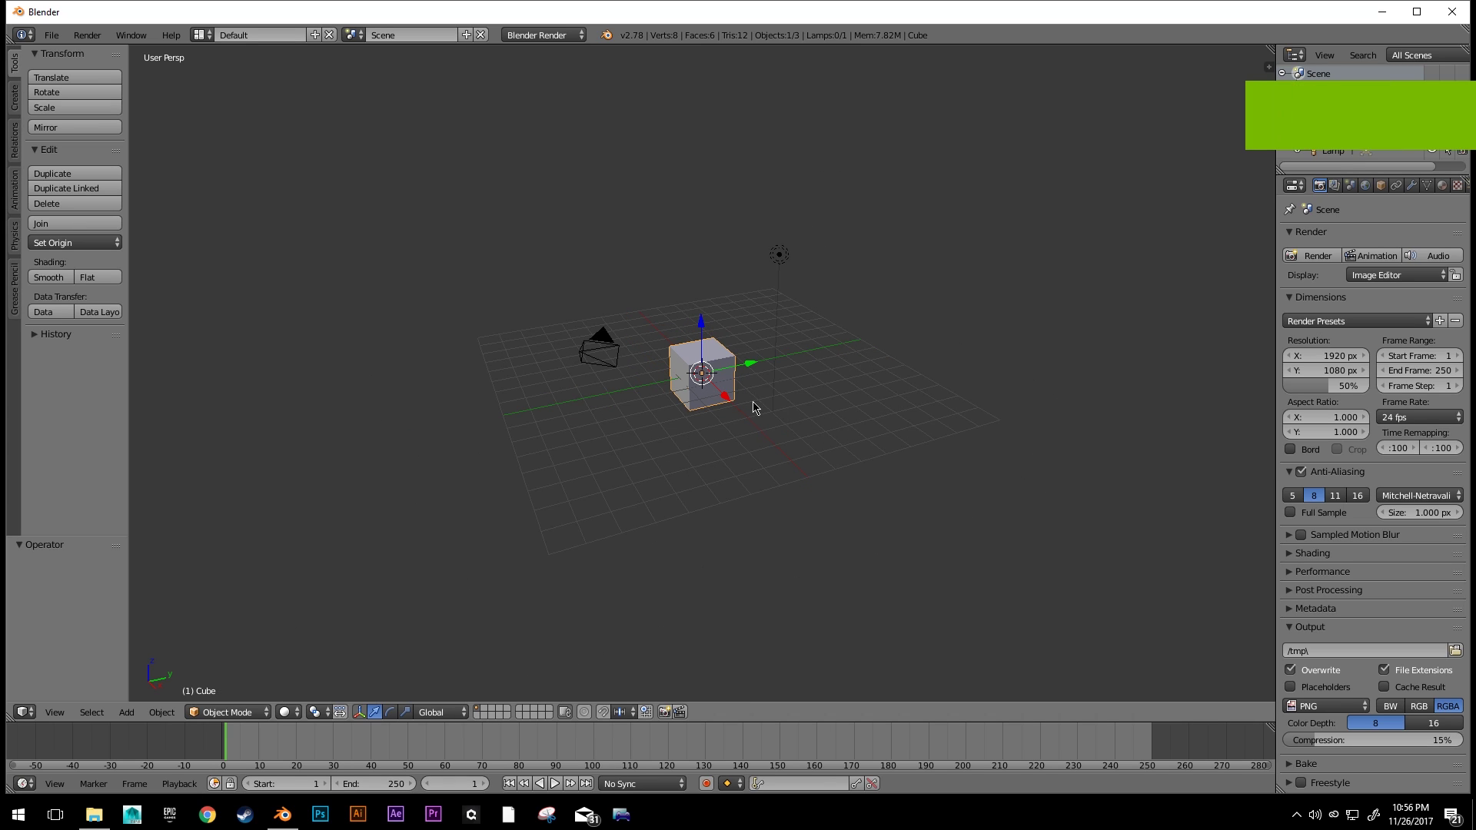
{"action": "scroll", "coordinate": [738, 402], "scroll_direction": "up", "scroll_amount": 4}
{"action": "scroll", "coordinate": [709, 400], "scroll_direction": "down", "scroll_amount": 2}
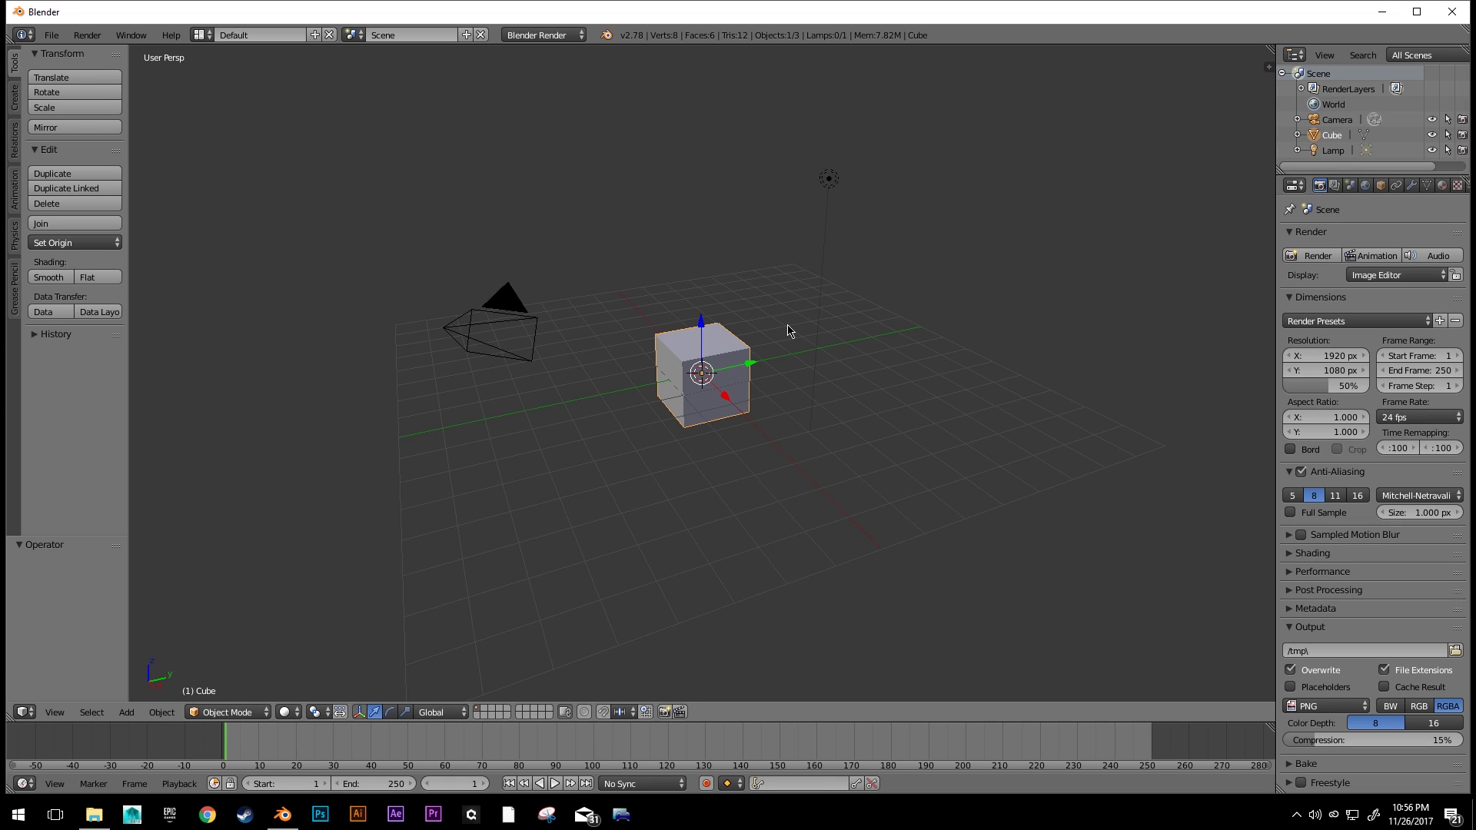
{"action": "key", "text": "a"}
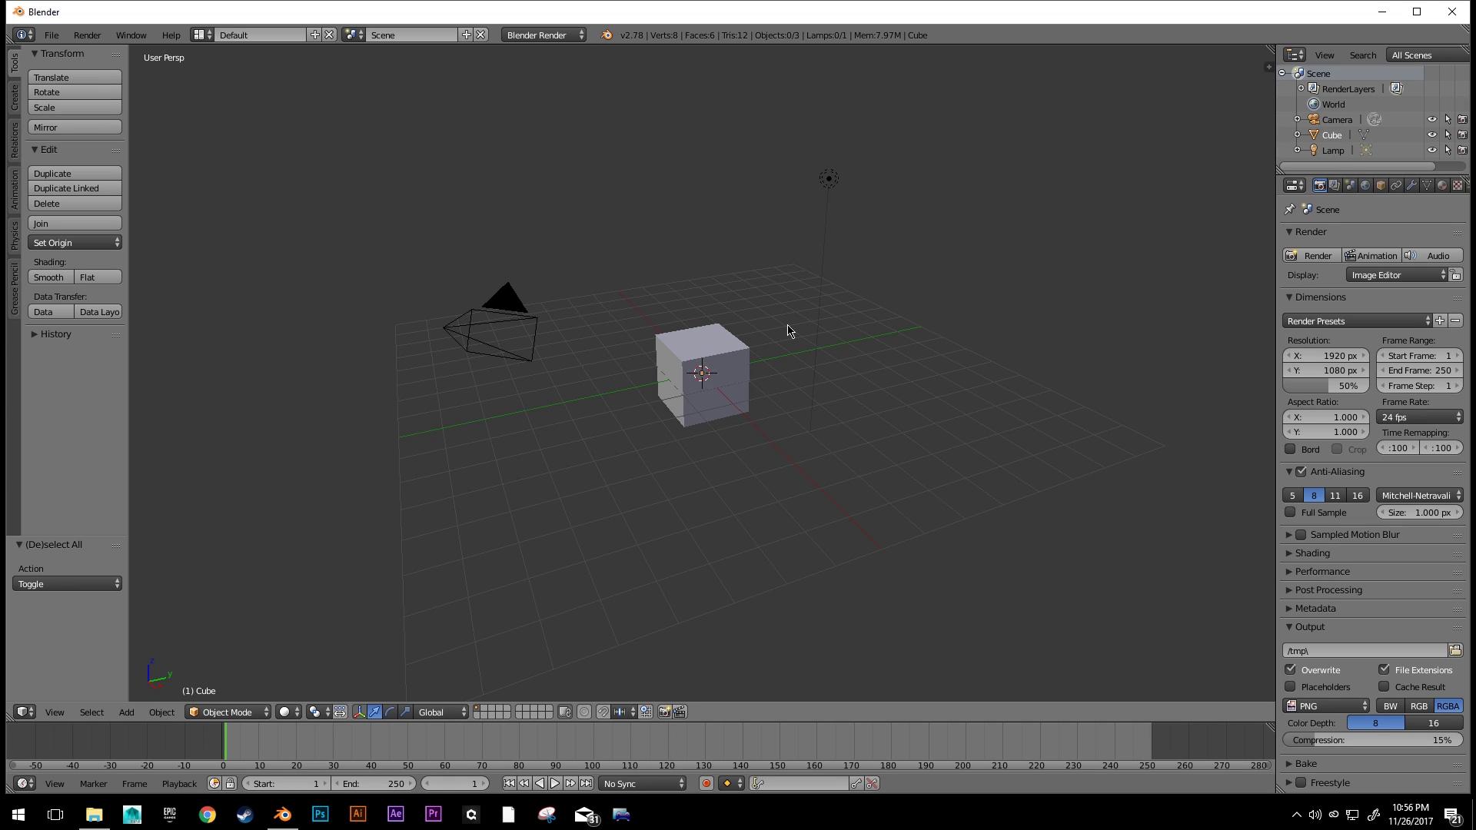
{"action": "key", "text": "a"}
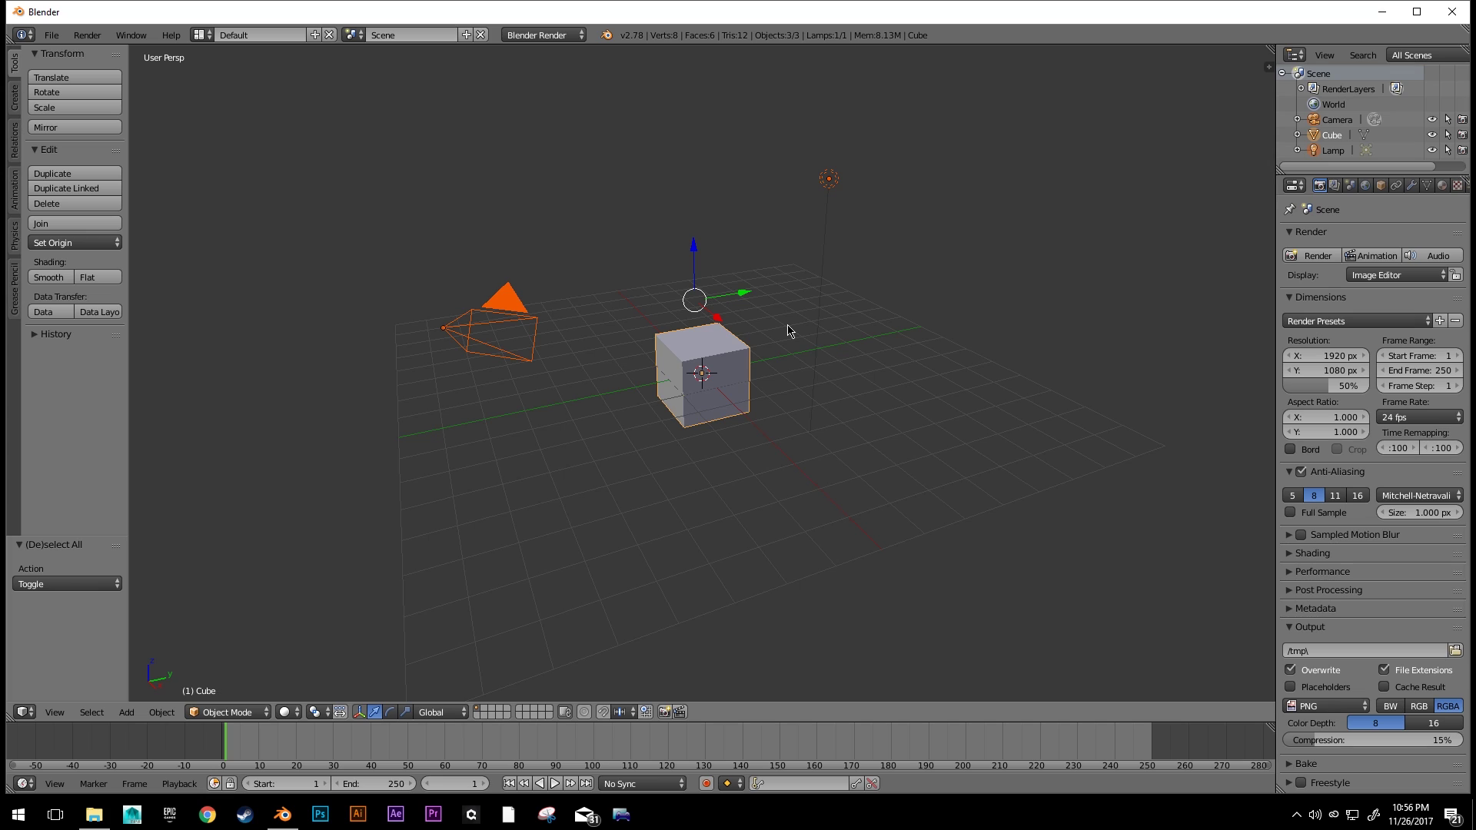
{"action": "key", "text": "x"}
{"action": "left_click", "coordinate": [788, 331]}
{"action": "scroll", "coordinate": [788, 331], "scroll_direction": "up", "scroll_amount": 2}
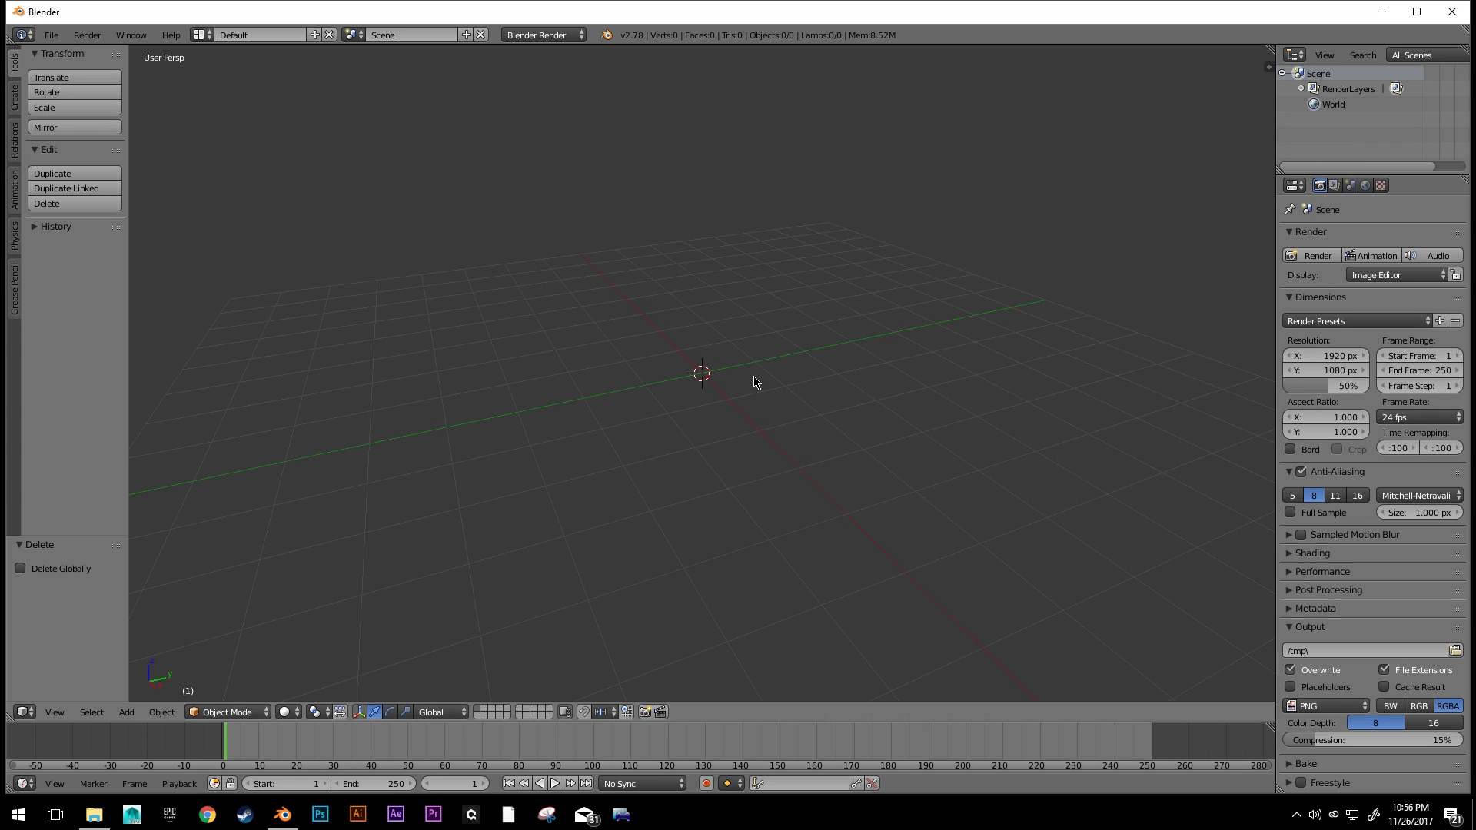
- Search for the Add Cube command and add a new cube to the empty scene
{"action": "key", "text": "space"}
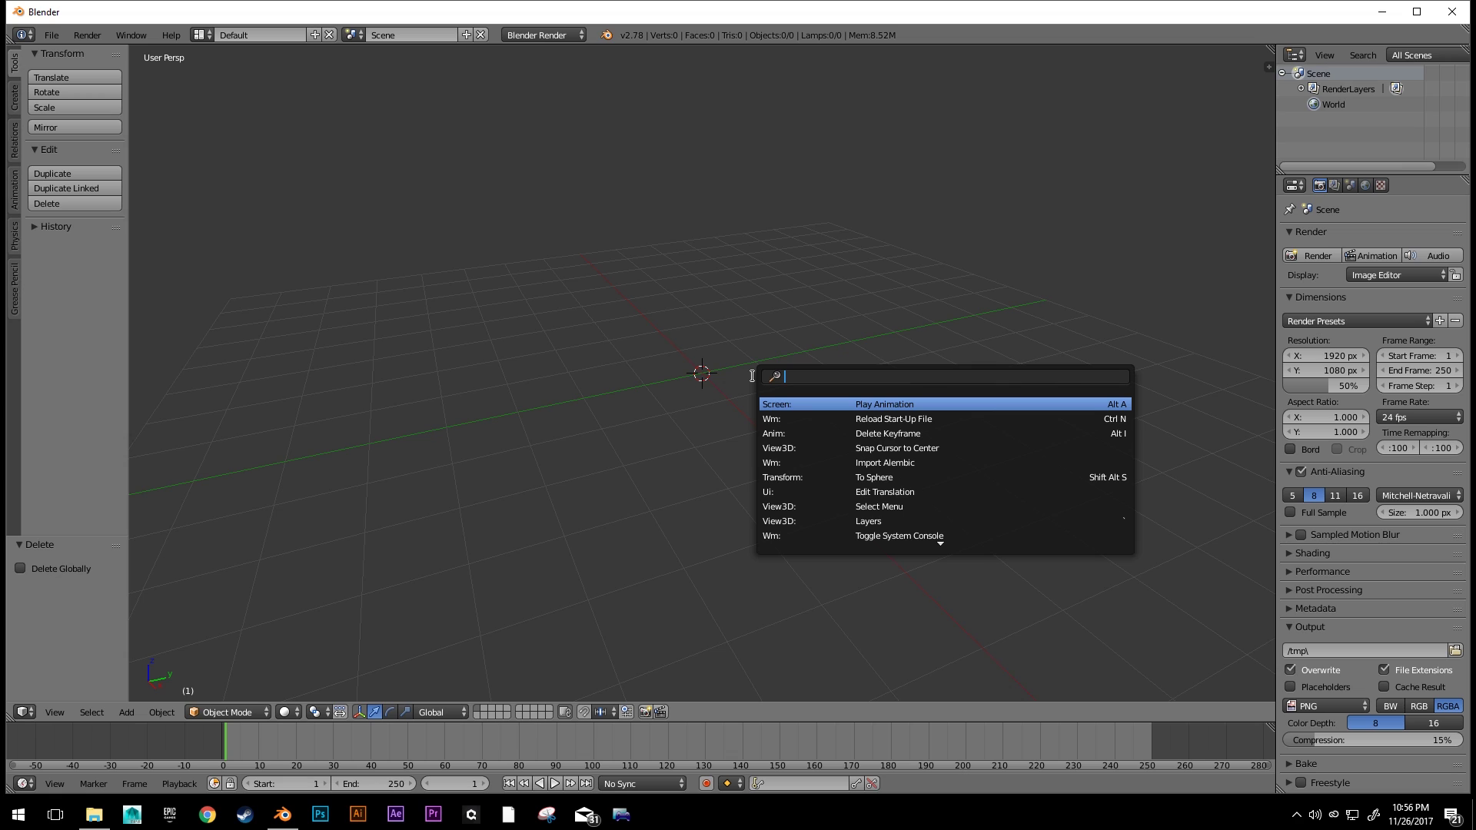
{"action": "type", "text": "cube"}
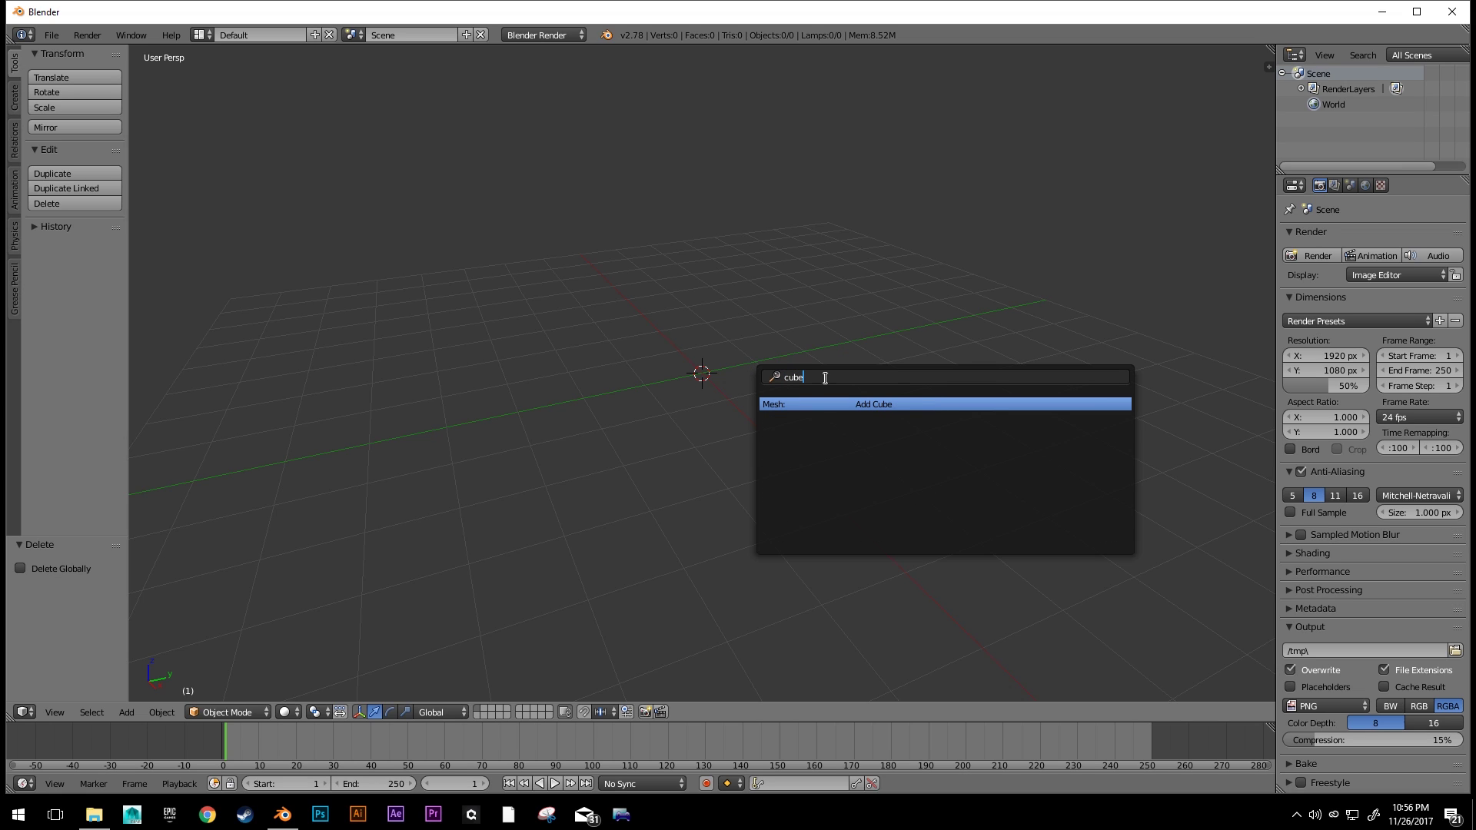
{"action": "left_click", "coordinate": [862, 404]}
{"action": "middle_click_drag", "start_coordinate": [851, 324], "coordinate": [812, 435], "text": "shift"}
{"action": "scroll", "coordinate": [760, 492], "scroll_direction": "up", "scroll_amount": 2}
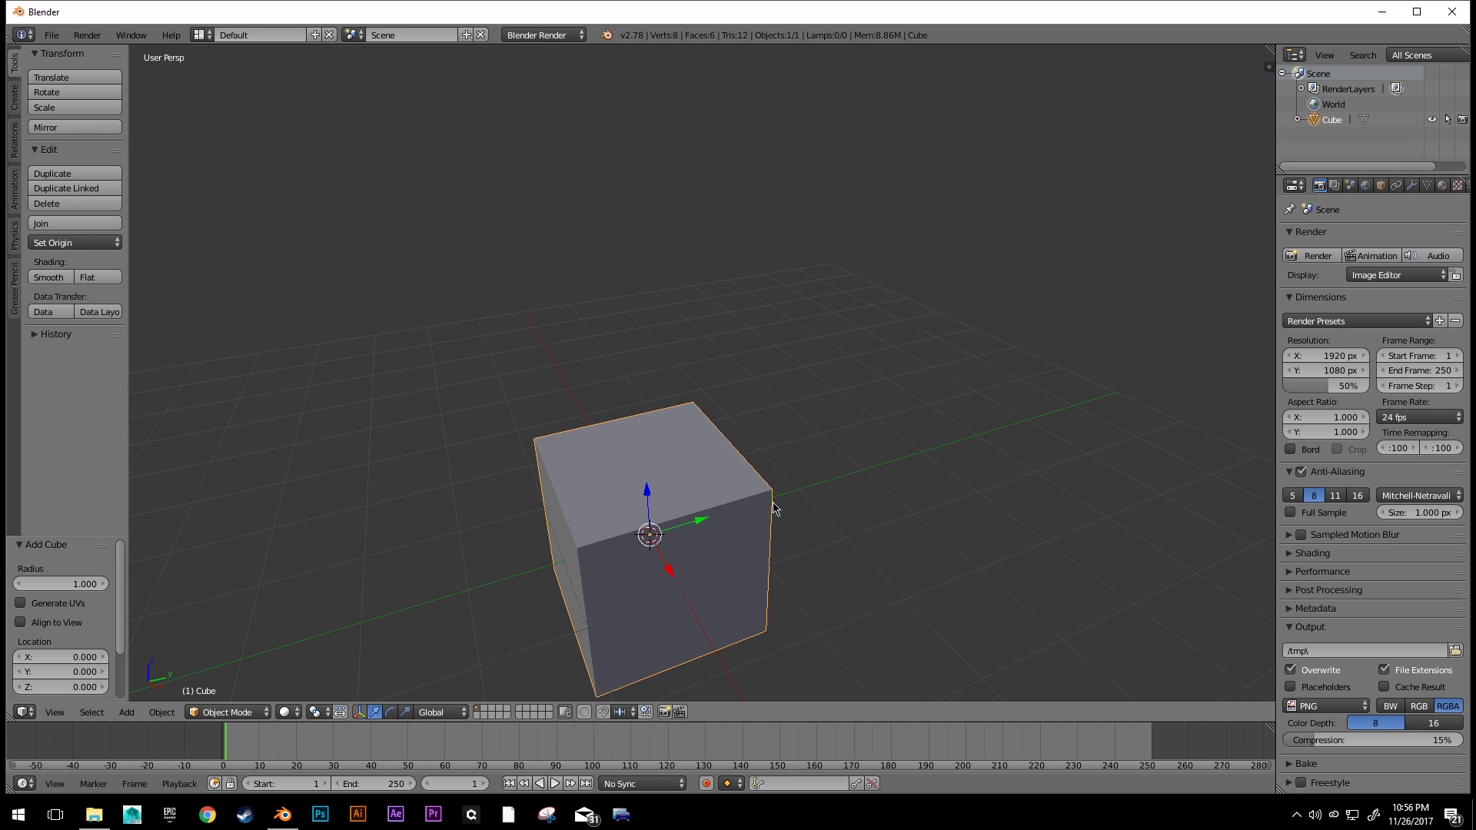
{"action": "middle_click_drag", "start_coordinate": [772, 496], "coordinate": [785, 366], "text": "shift"}
- Show the viewport properties and set the grid floor to 64 lines
{"action": "key", "text": "n"}
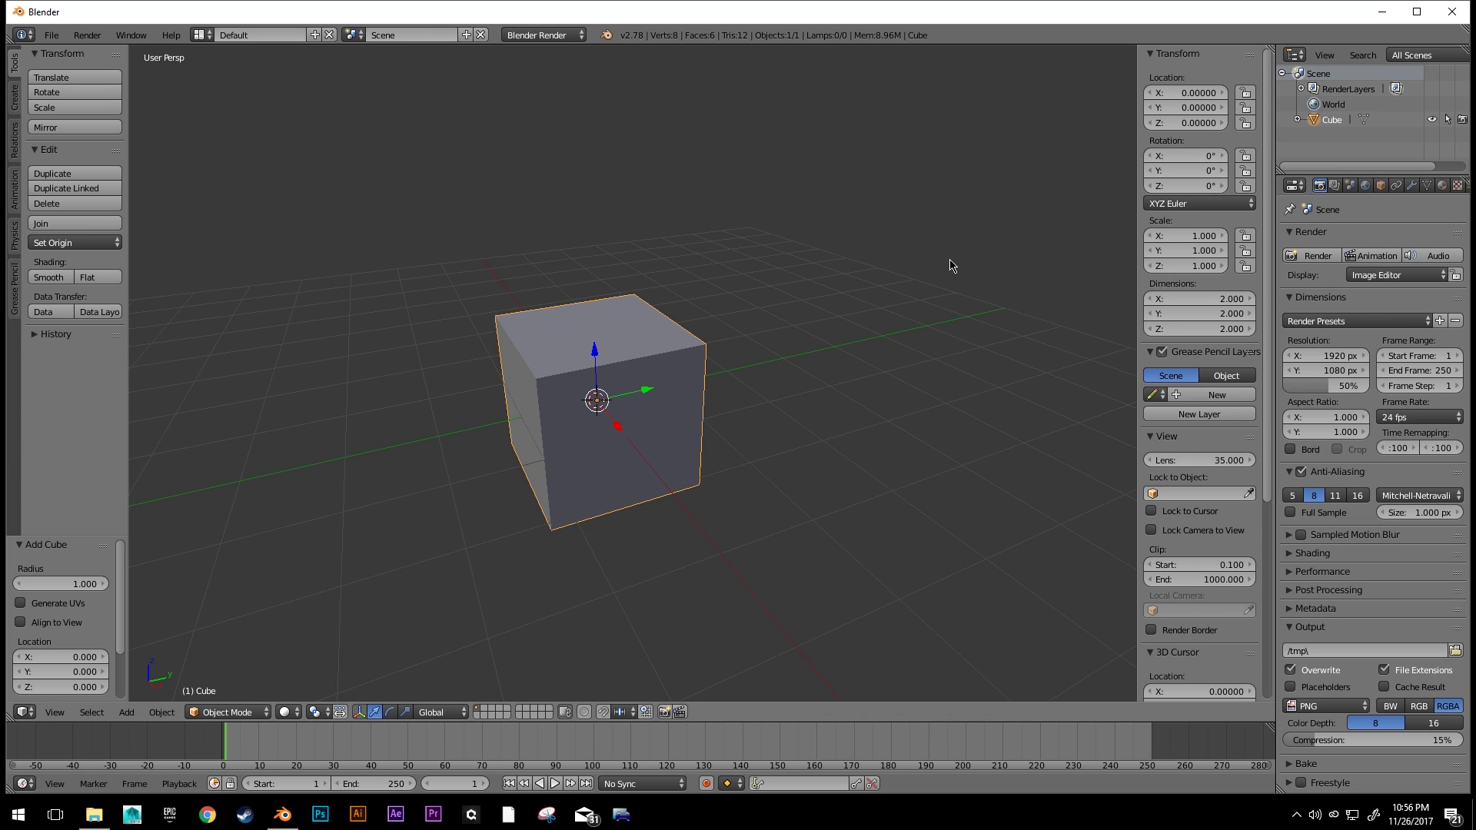
{"action": "key", "text": "n"}
{"action": "key", "text": "n"}
{"action": "scroll", "coordinate": [1216, 493], "scroll_direction": "down", "scroll_amount": 6}
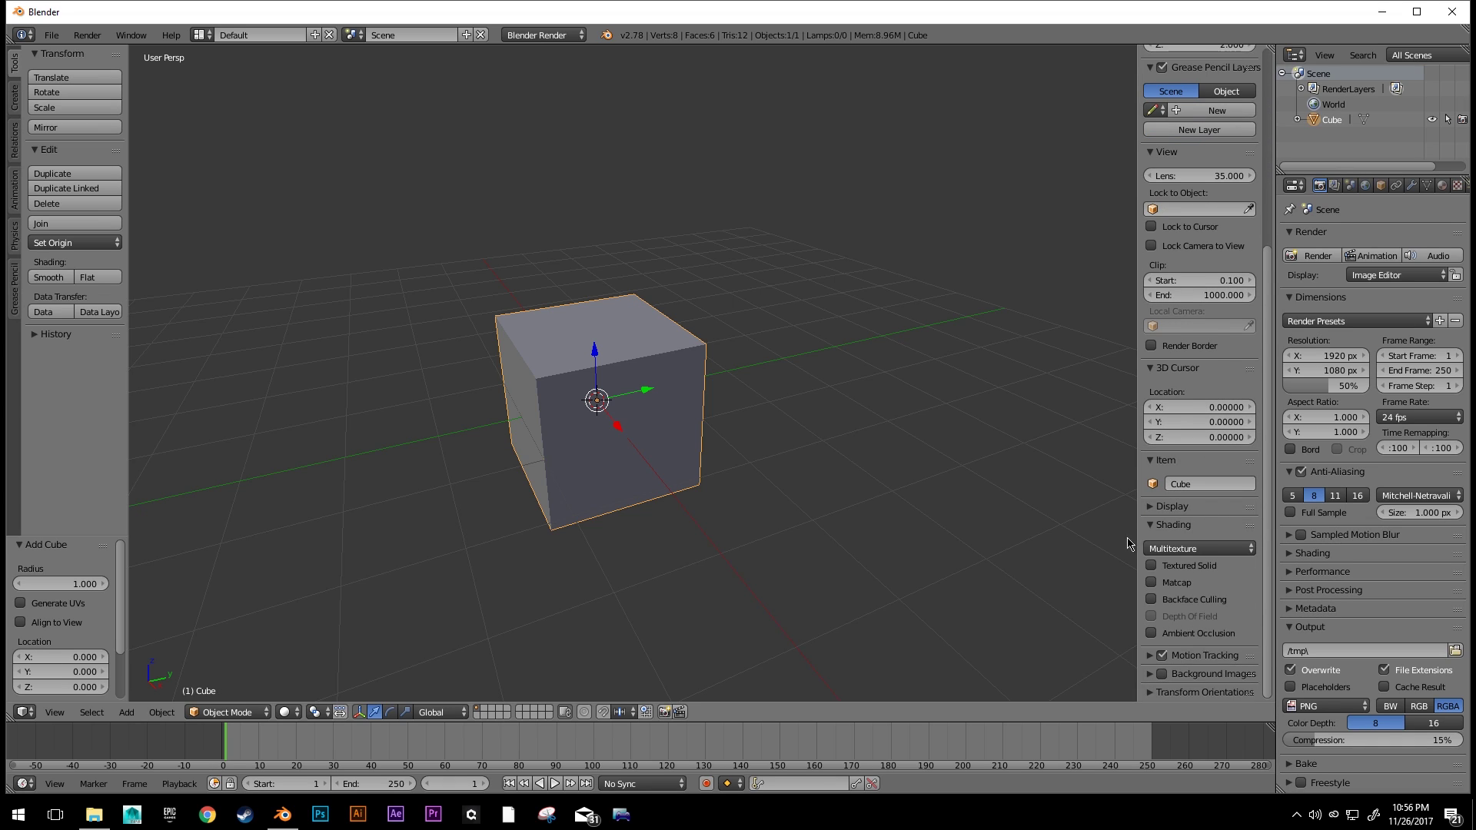
{"action": "scroll", "coordinate": [1163, 515], "scroll_direction": "down", "scroll_amount": 6}
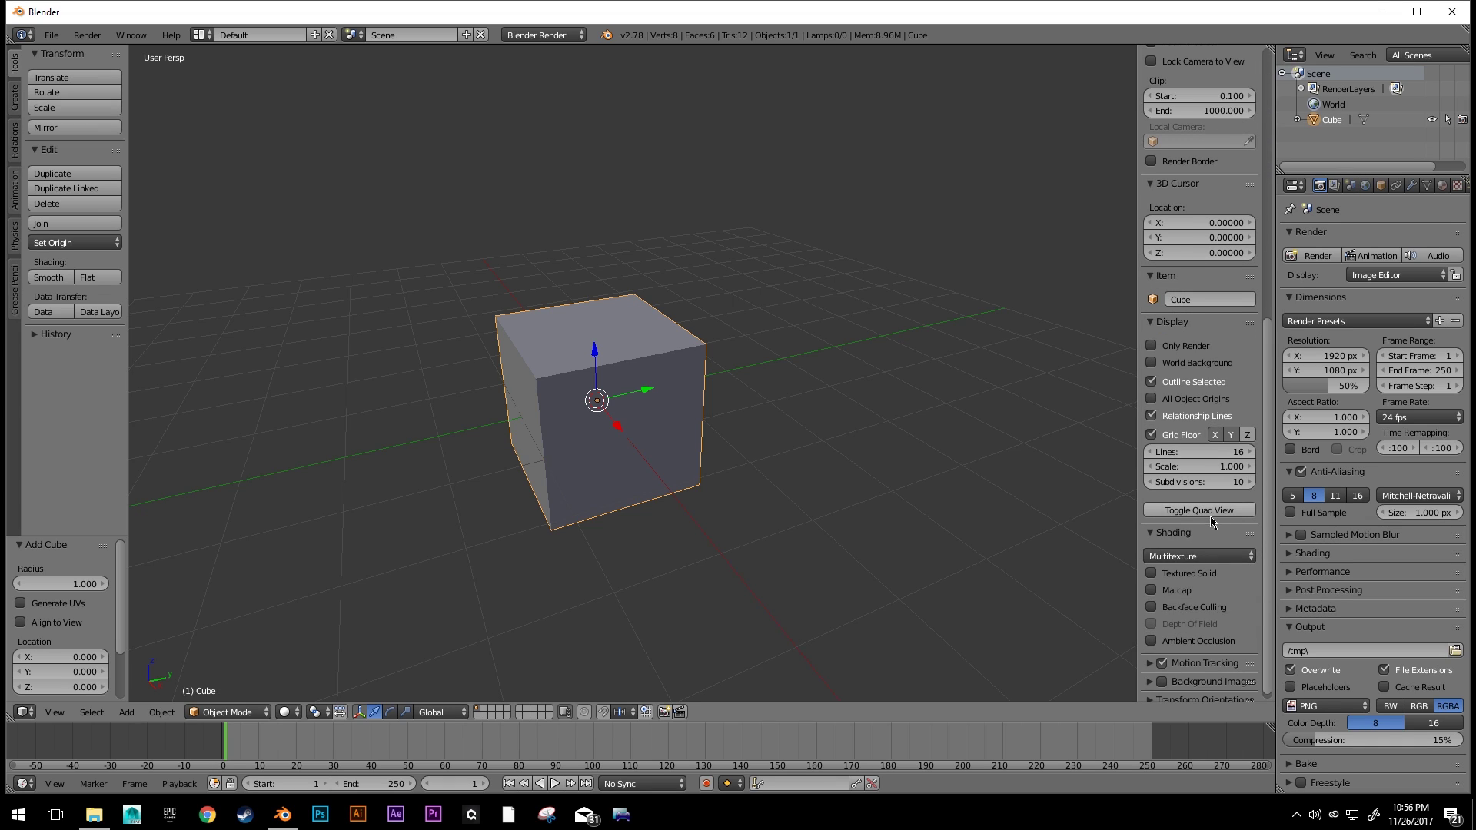
{"action": "left_click", "coordinate": [1212, 452]}
{"action": "type", "text": "64"}
{"action": "key", "text": "Return"}
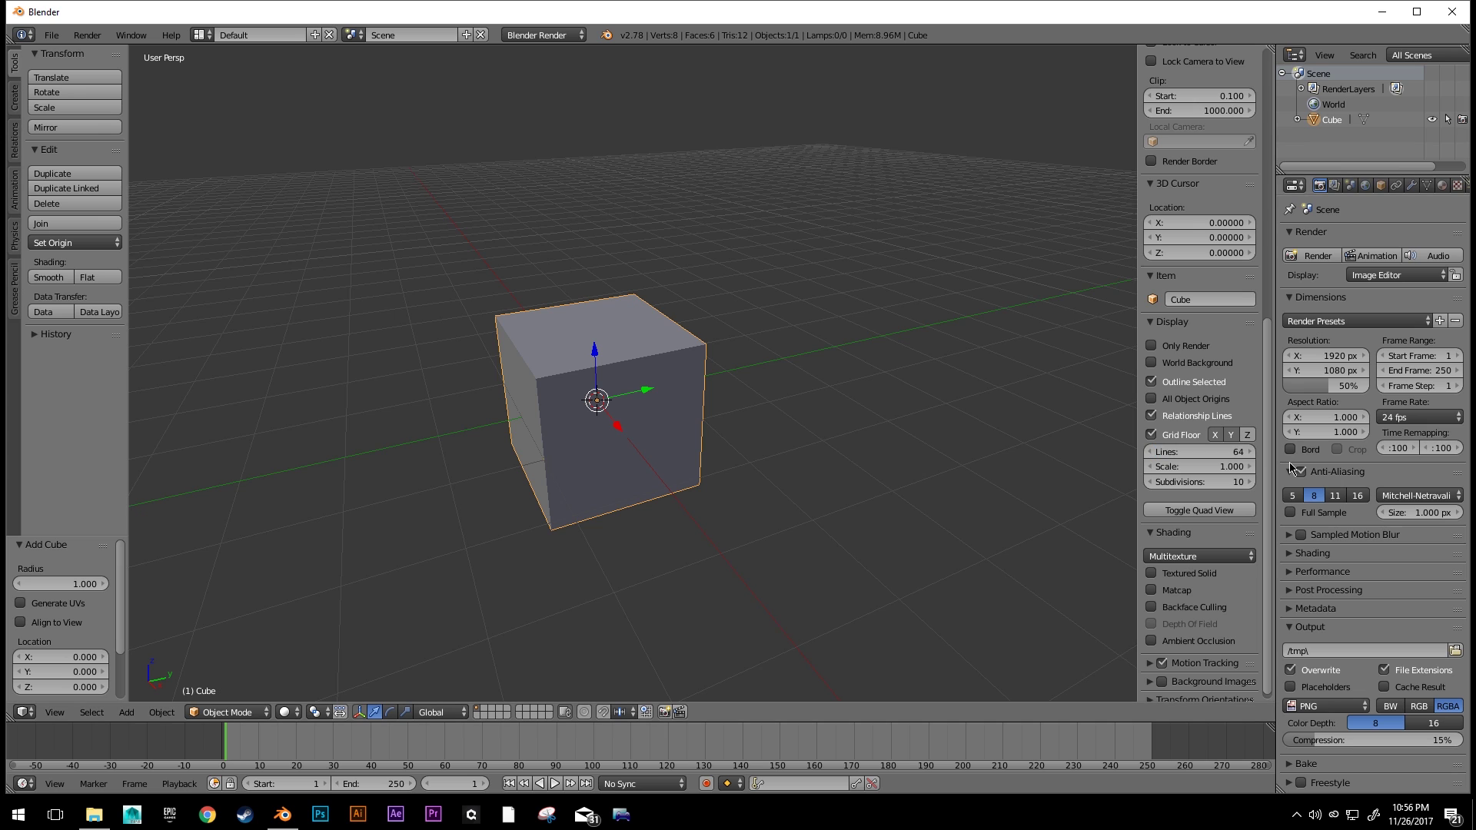
- Switch the cube to Edit Mode and turn on snapping for transforms
{"action": "middle_click_drag", "start_coordinate": [691, 363], "coordinate": [717, 329]}
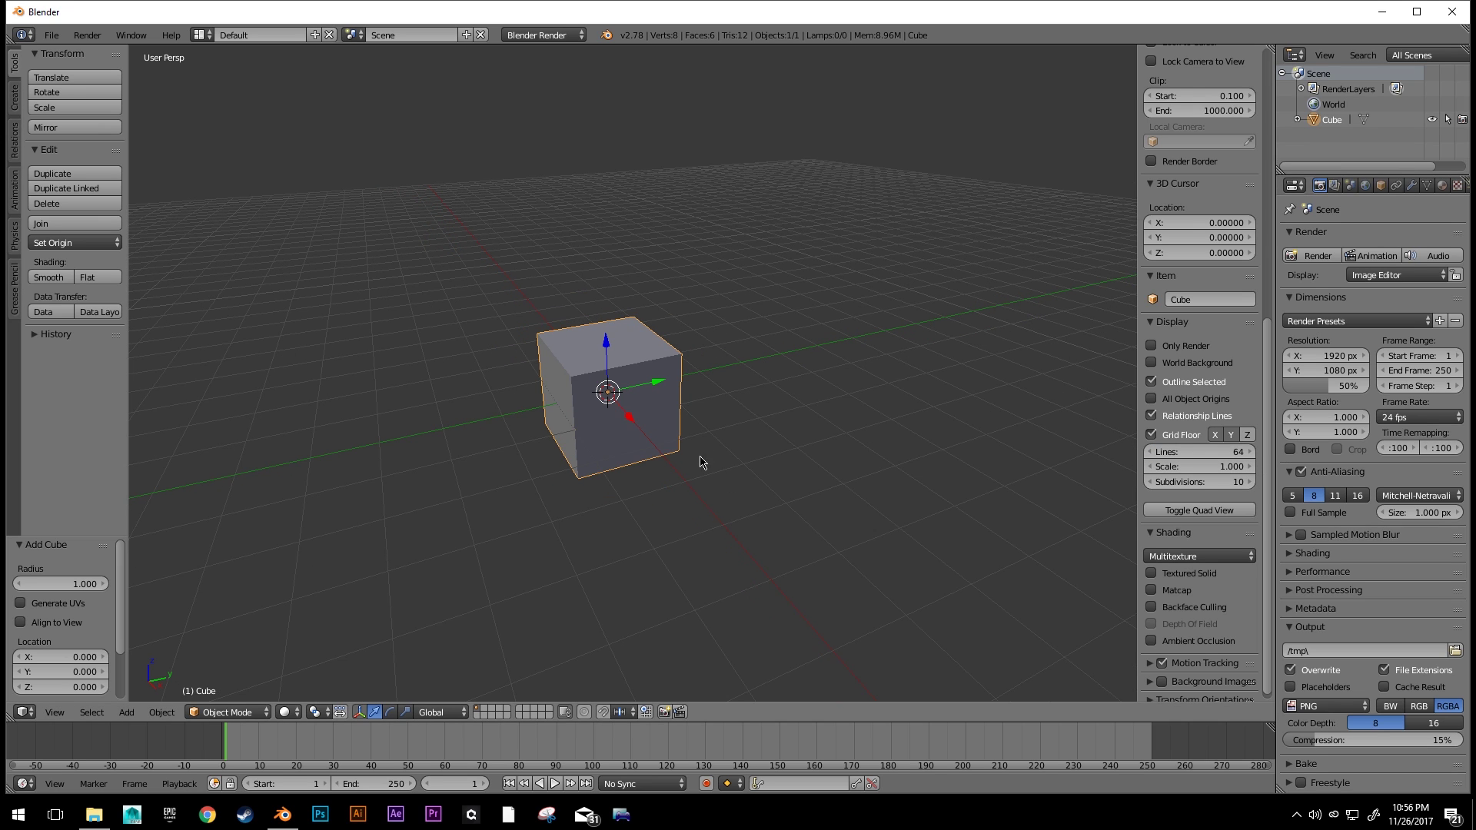
{"action": "mouse_move", "coordinate": [681, 448]}
{"action": "middle_mouse_down"}
{"action": "mouse_move", "coordinate": [725, 446]}
{"action": "mouse_move", "coordinate": [758, 491]}
{"action": "mouse_move", "coordinate": [774, 464]}
{"action": "mouse_move", "coordinate": [751, 465]}
{"action": "middle_mouse_up"}
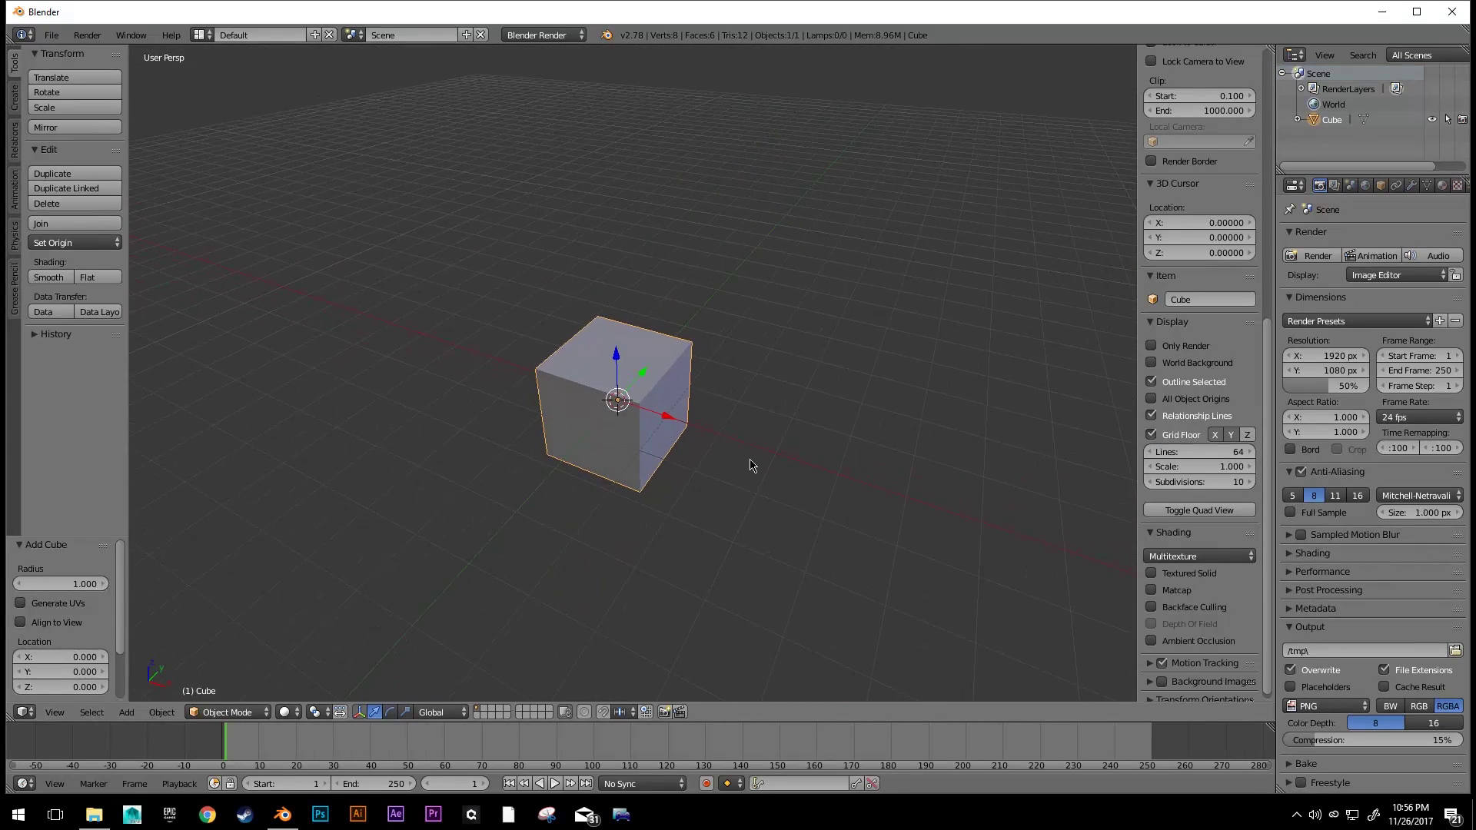
{"action": "scroll", "coordinate": [574, 465], "scroll_direction": "up", "scroll_amount": 4}
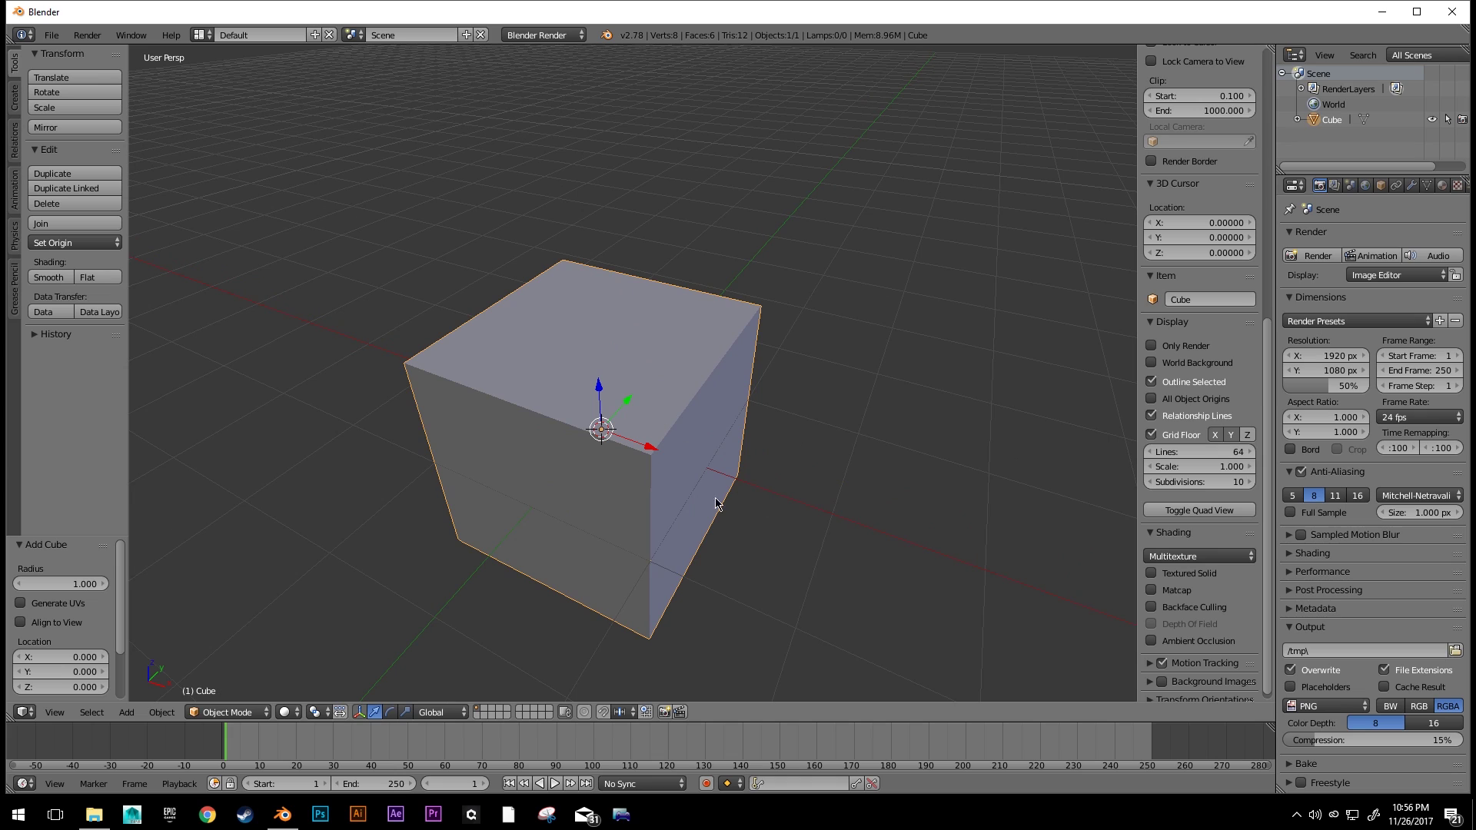
{"action": "scroll", "coordinate": [829, 575], "scroll_direction": "down", "scroll_amount": 3}
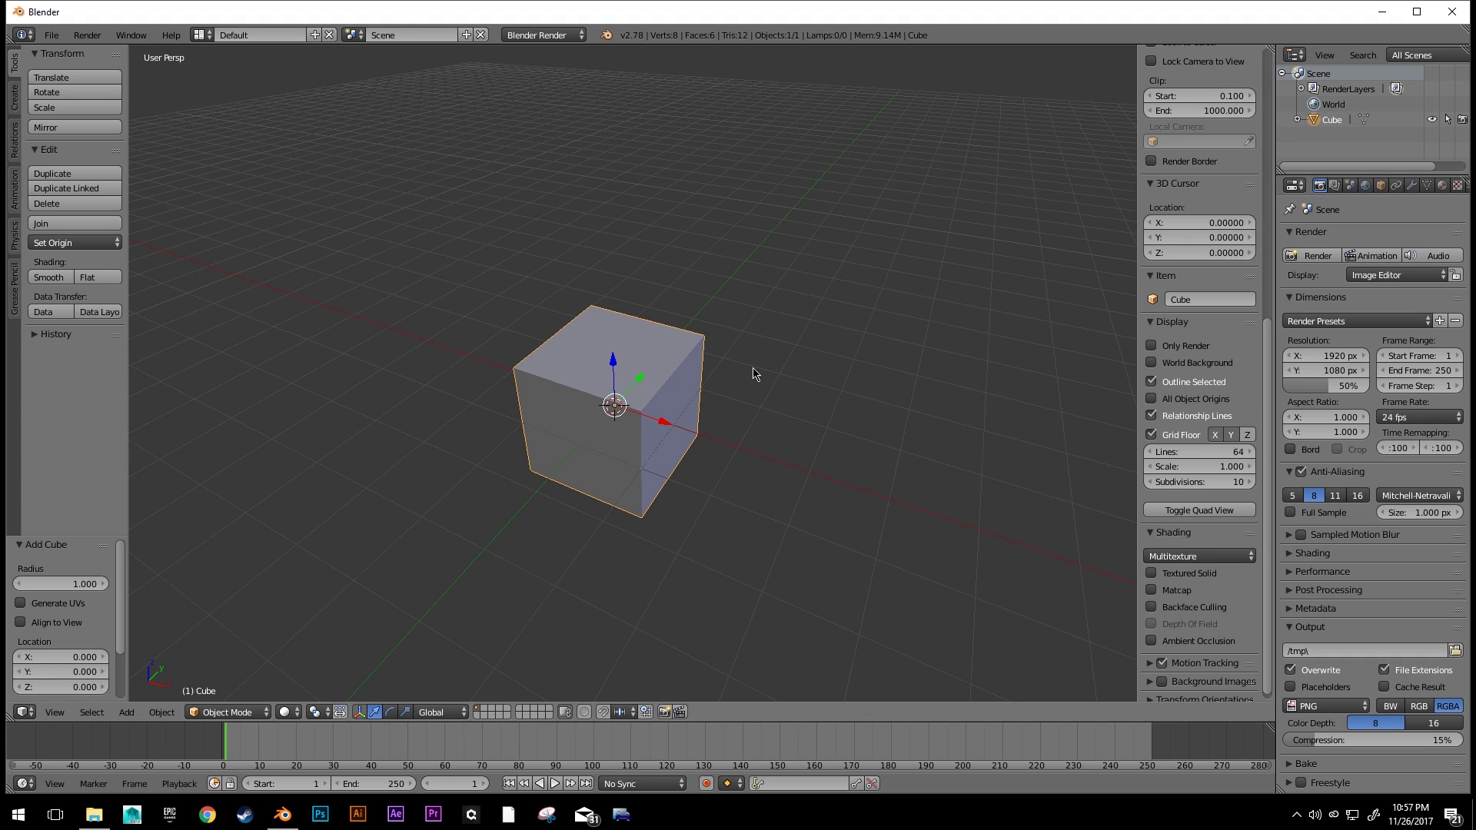
{"action": "scroll", "coordinate": [715, 377], "scroll_direction": "up", "scroll_amount": 2}
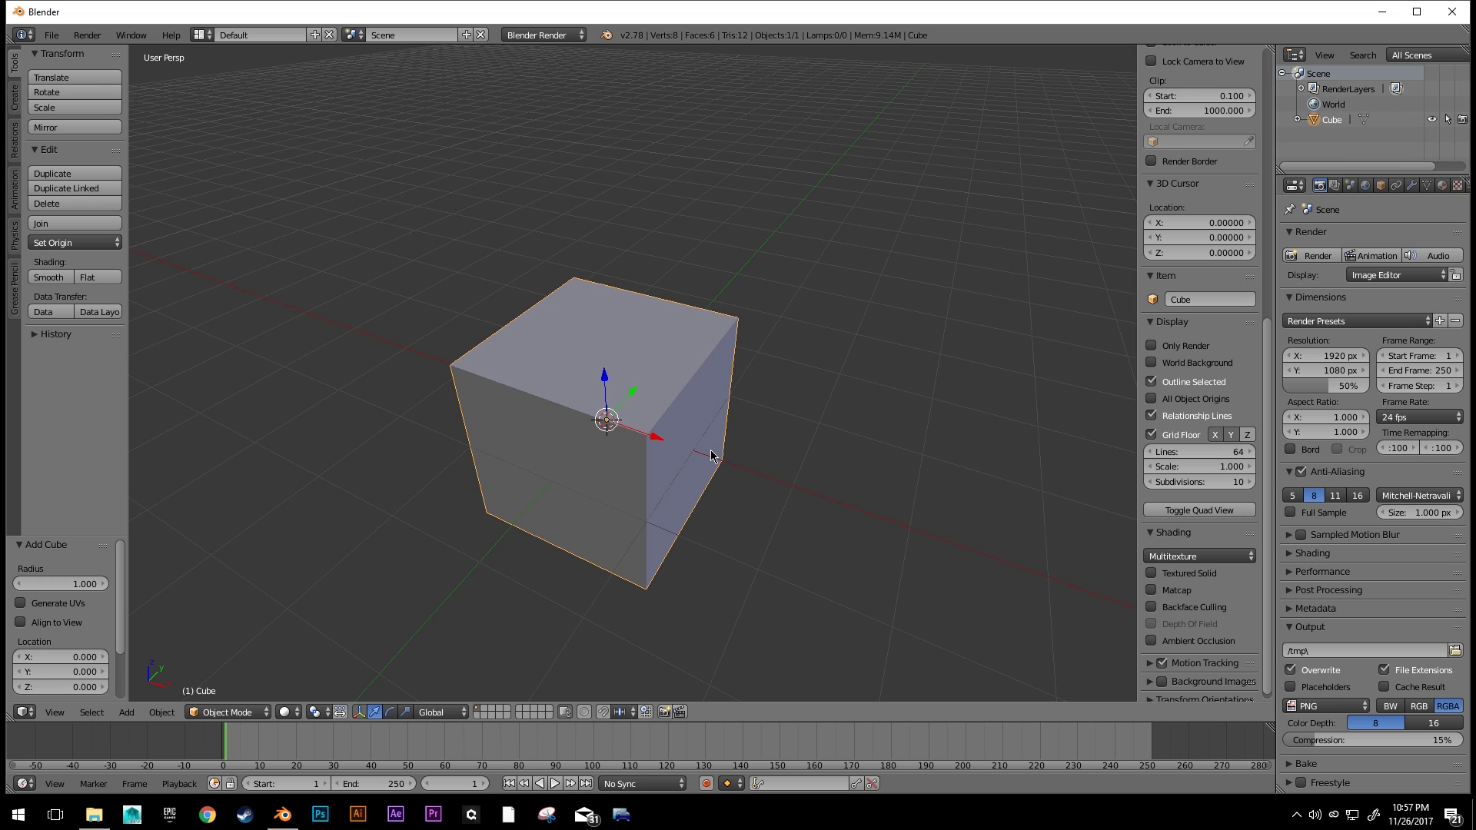
{"action": "key", "text": "Tab"}
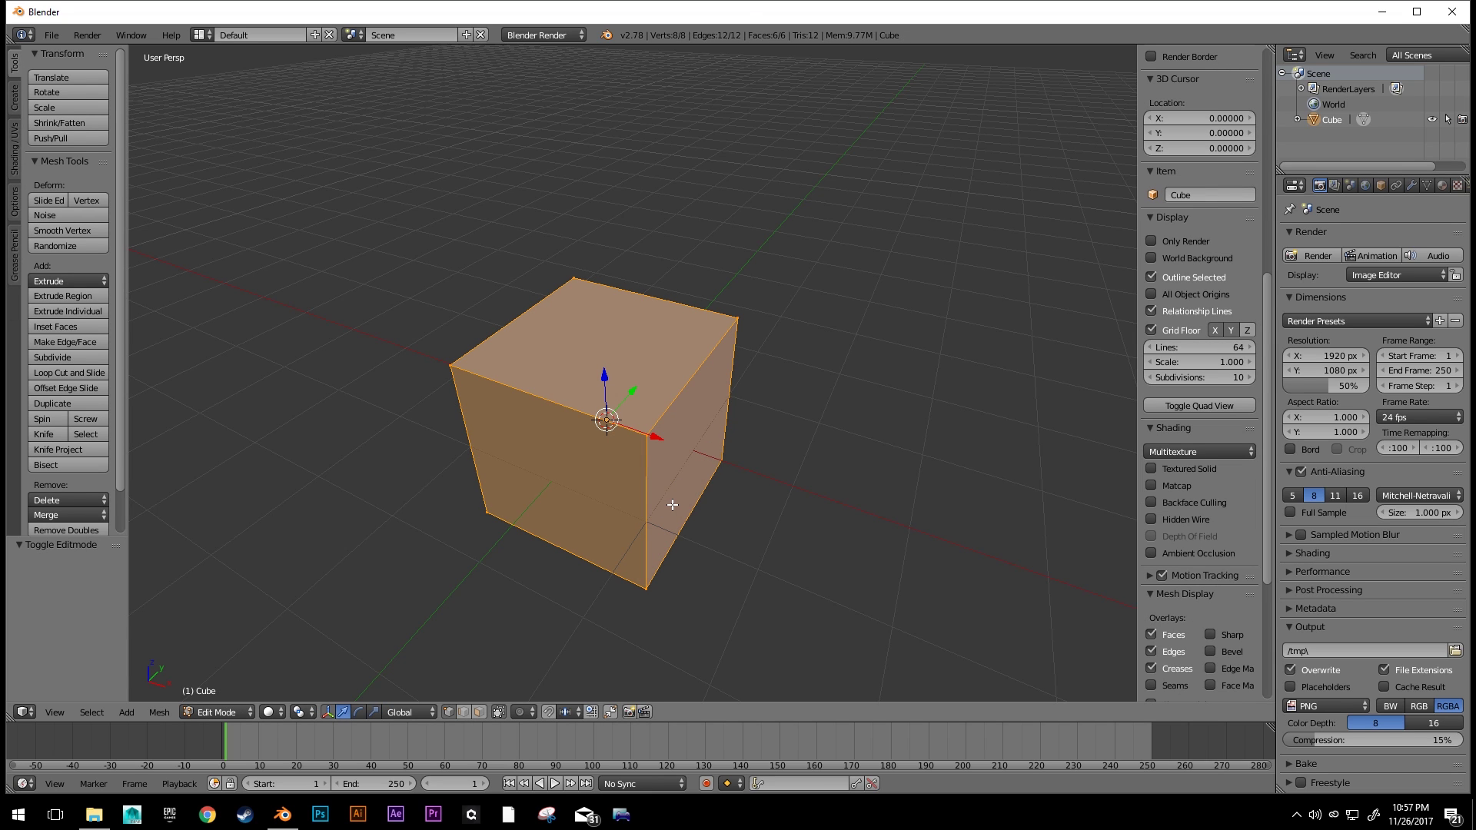
{"action": "middle_click_drag", "start_coordinate": [600, 522], "coordinate": [809, 483]}
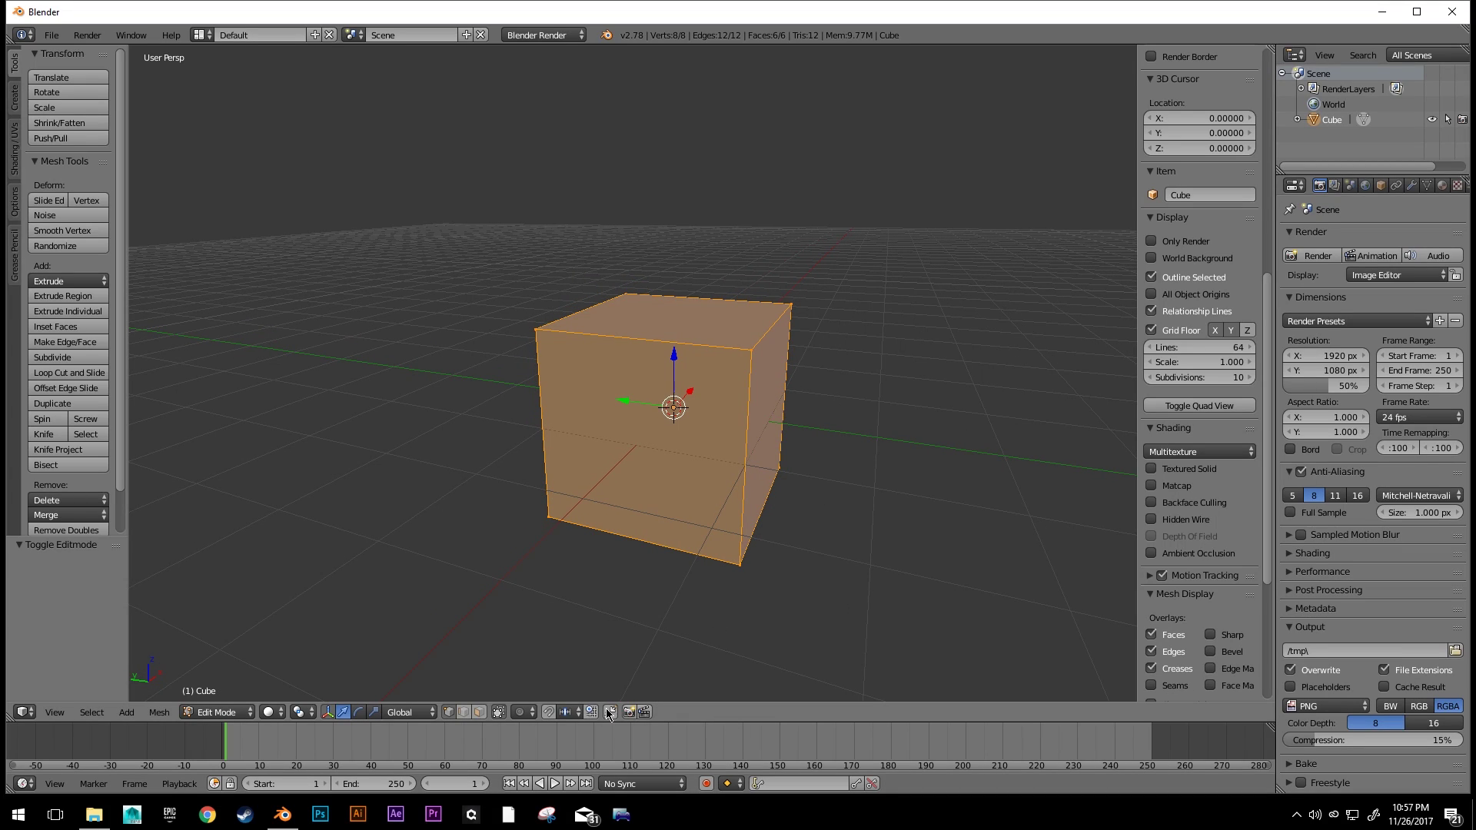
{"action": "left_click", "coordinate": [548, 713]}
{"action": "middle_click_drag", "start_coordinate": [664, 429], "coordinate": [754, 428]}
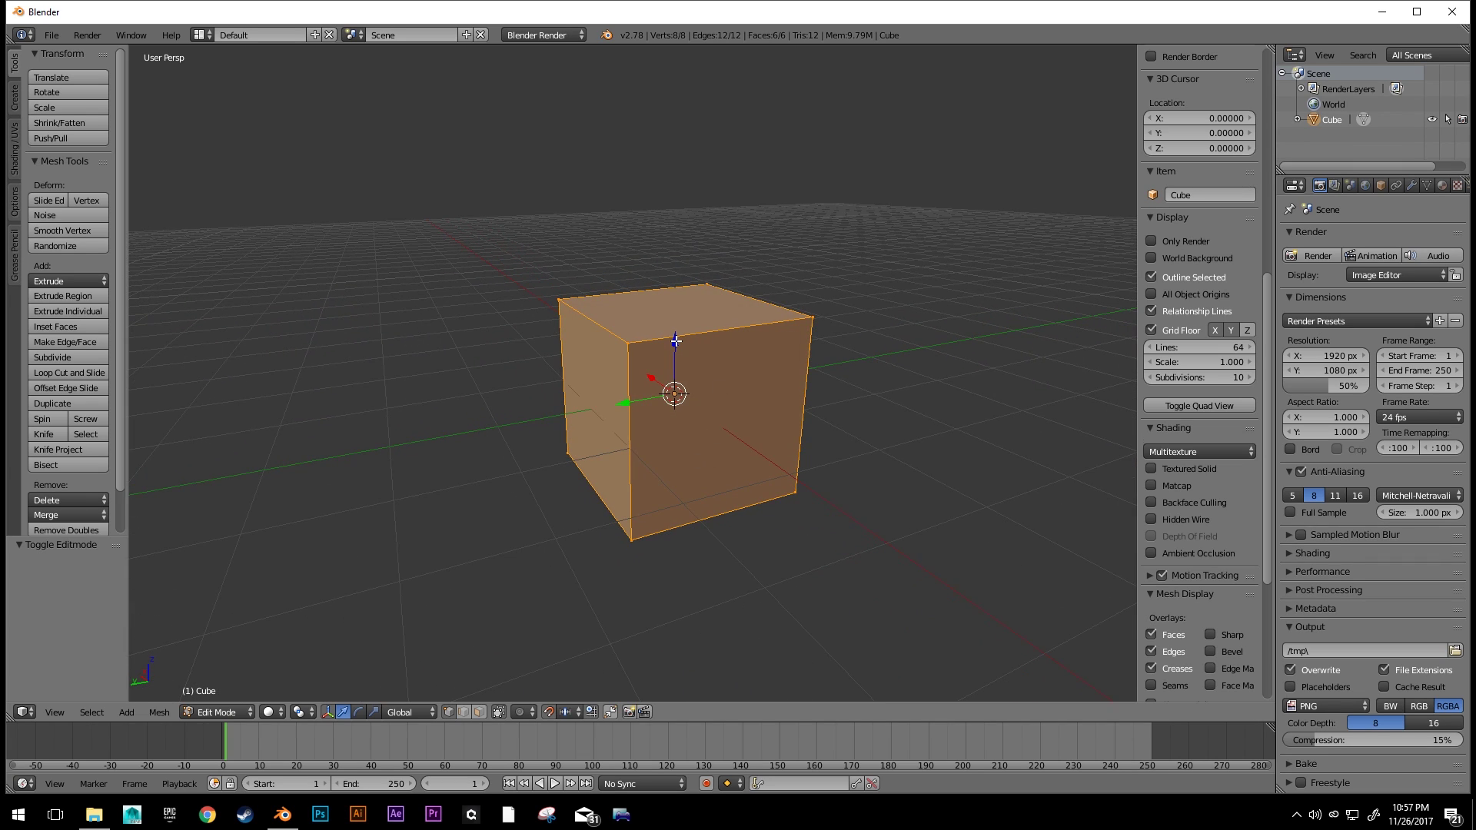
- Move the whole cube mesh 1 unit up in Z, along X, and -1 unit in Y so a bottom corner sits on the 3D cursor
{"action": "left_click_drag", "start_coordinate": [676, 341], "coordinate": [676, 259]}
{"action": "middle_click_drag", "start_coordinate": [797, 385], "coordinate": [608, 424]}
{"action": "scroll", "coordinate": [608, 424], "scroll_direction": "up", "scroll_amount": 1}
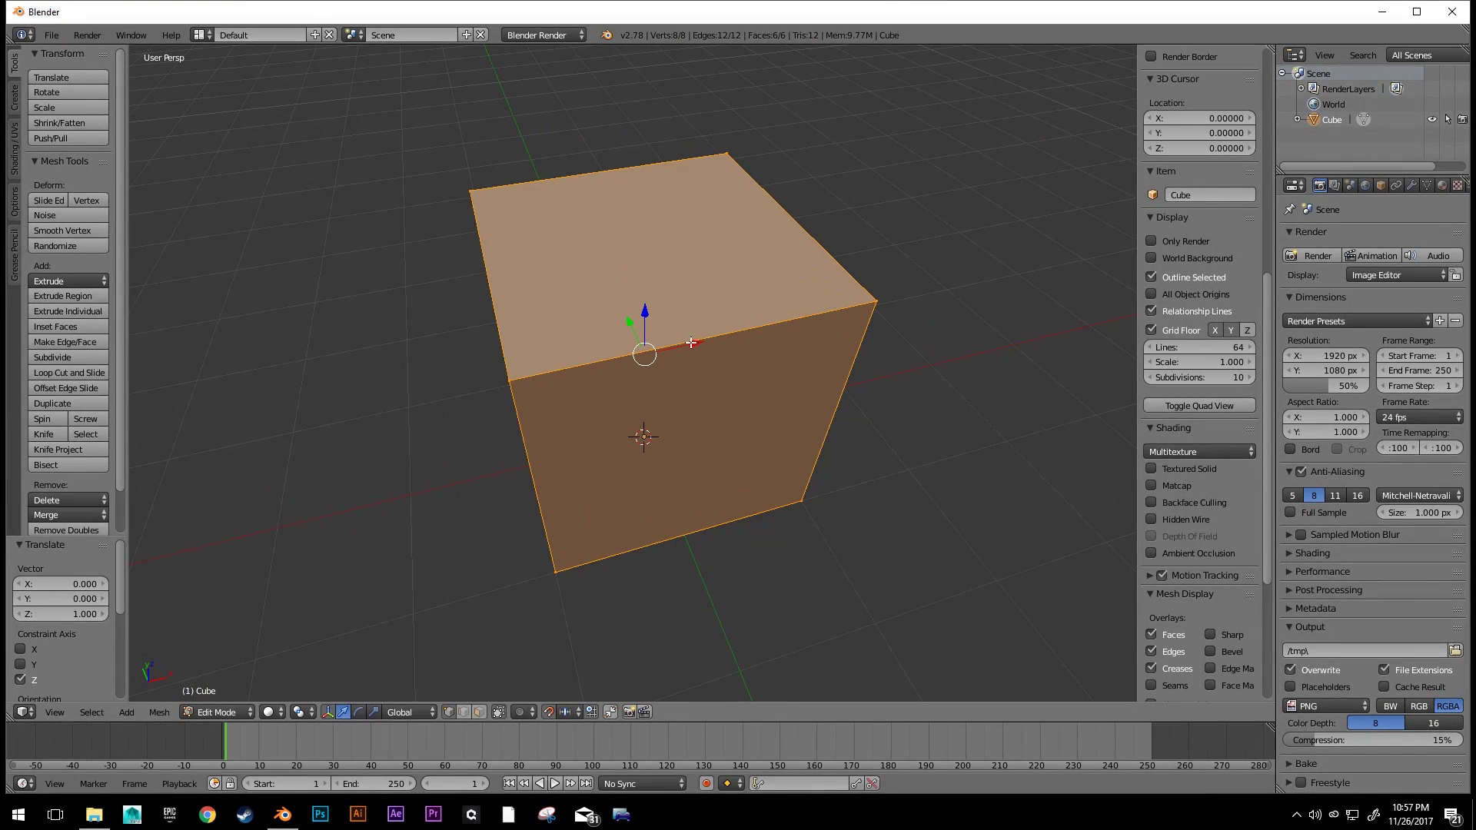
{"action": "left_click_drag", "start_coordinate": [692, 346], "coordinate": [750, 394], "text": "ctrl"}
{"action": "scroll", "coordinate": [662, 368], "scroll_direction": "down", "scroll_amount": 2}
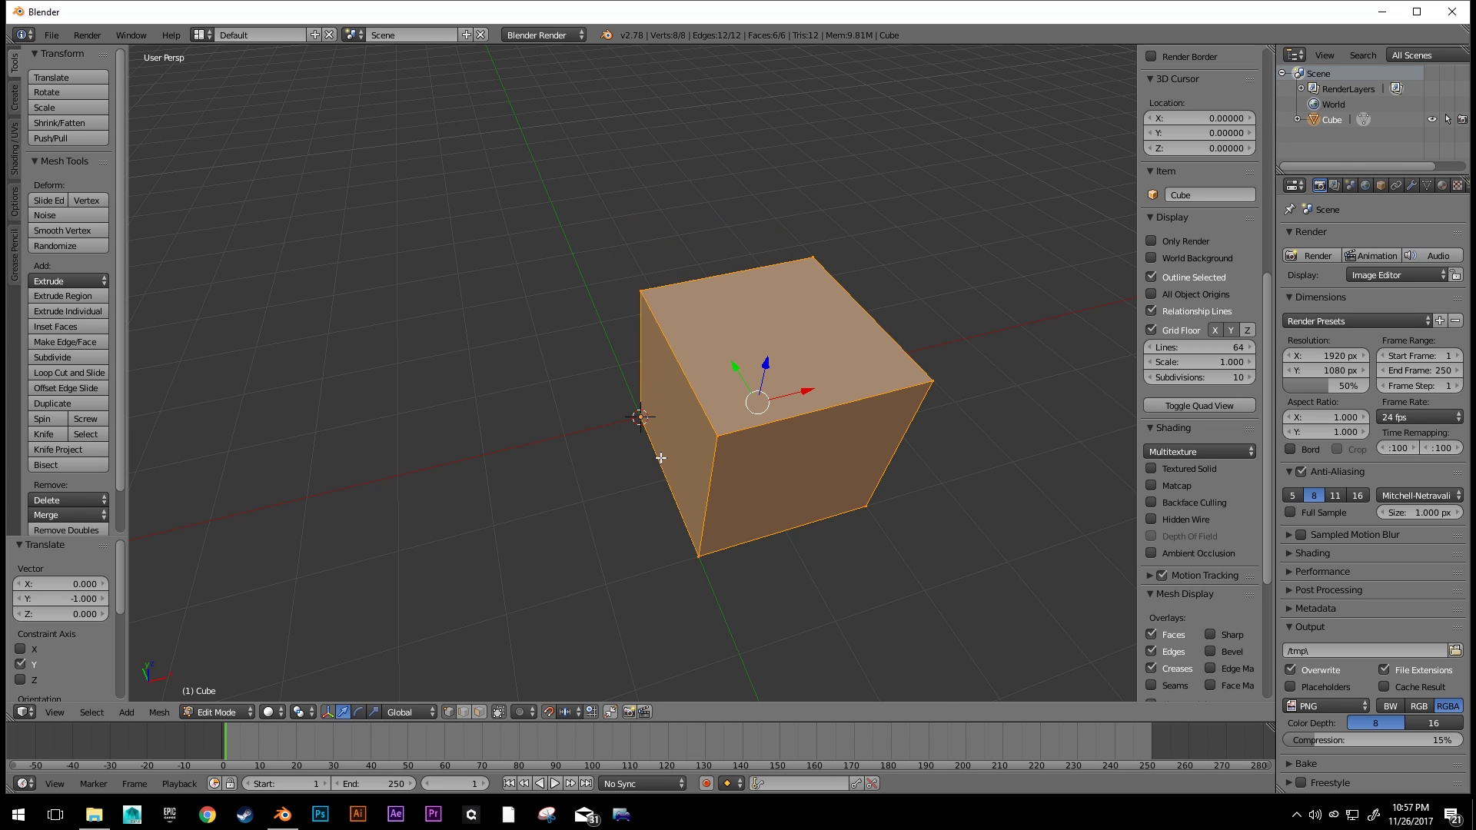
{"action": "scroll", "coordinate": [658, 495], "scroll_direction": "down", "scroll_amount": 1}
- Box-select the face farthest from the 3D cursor along Y, make hidden geometry visible, and move the face -1 unit in Y
{"action": "middle_click_drag", "start_coordinate": [658, 495], "coordinate": [702, 464]}
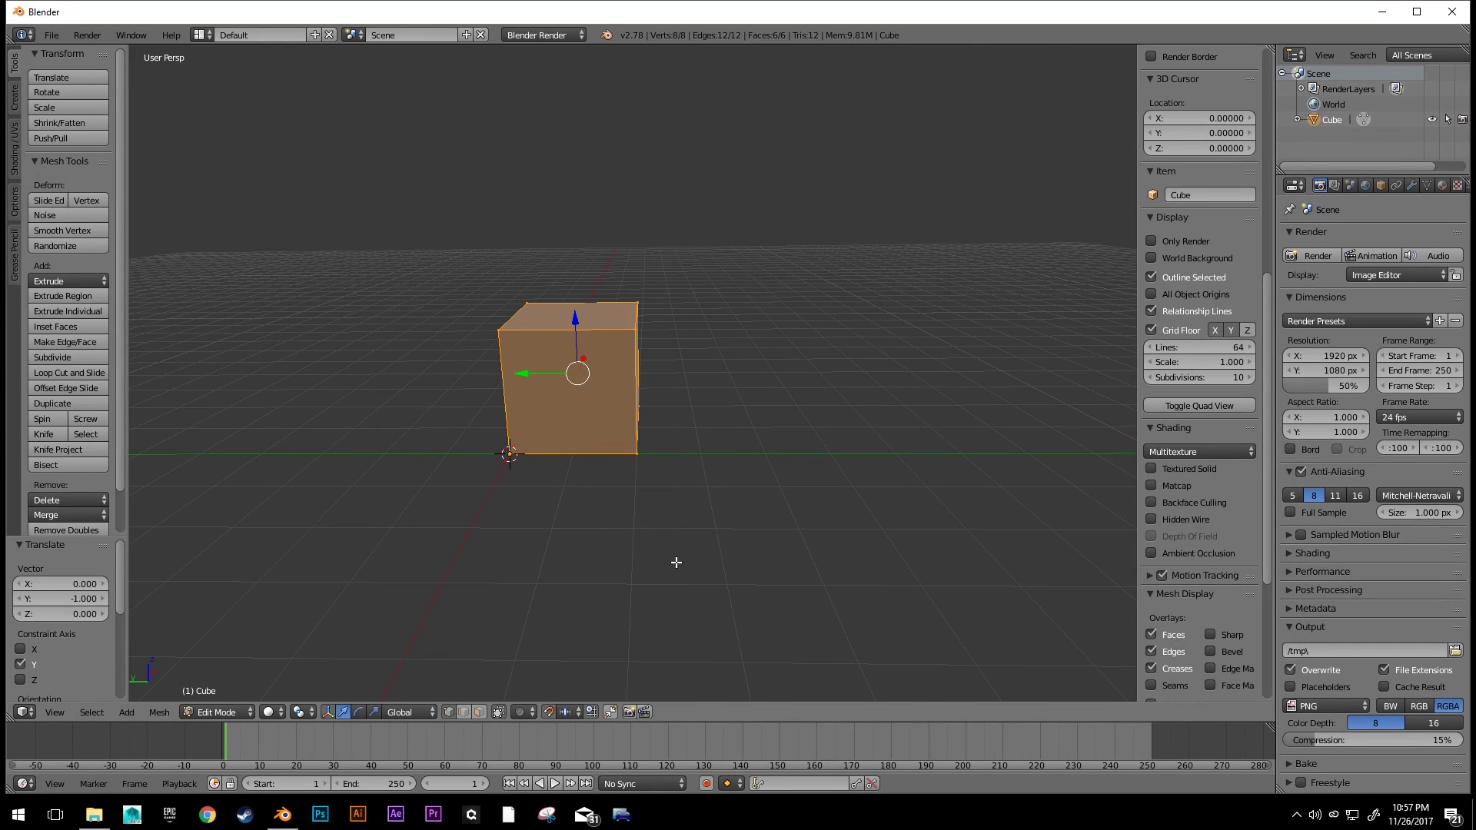
{"action": "key", "text": "a"}
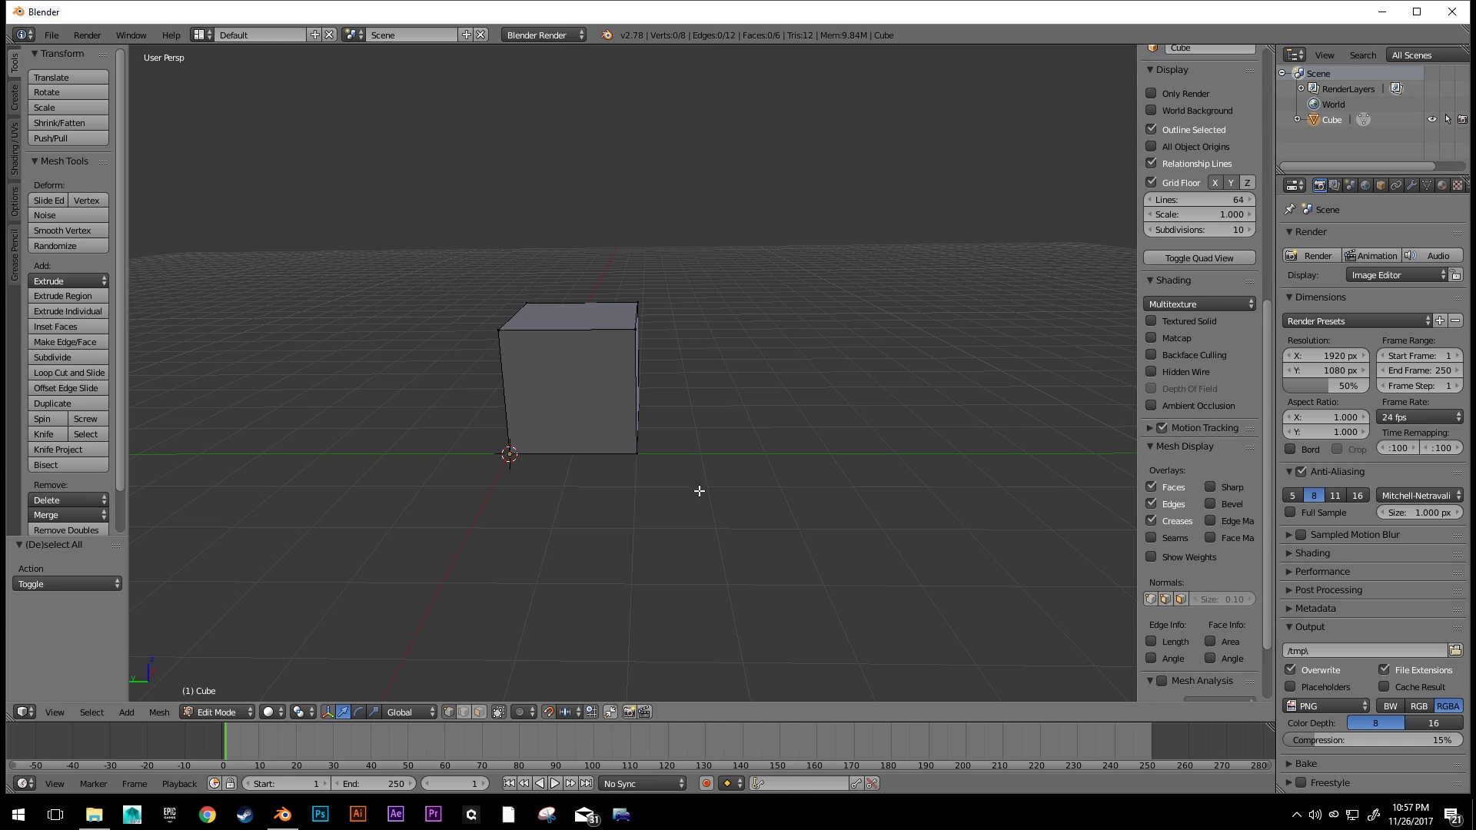
{"action": "key", "text": "b"}
{"action": "left_click_drag", "start_coordinate": [595, 259], "coordinate": [757, 644]}
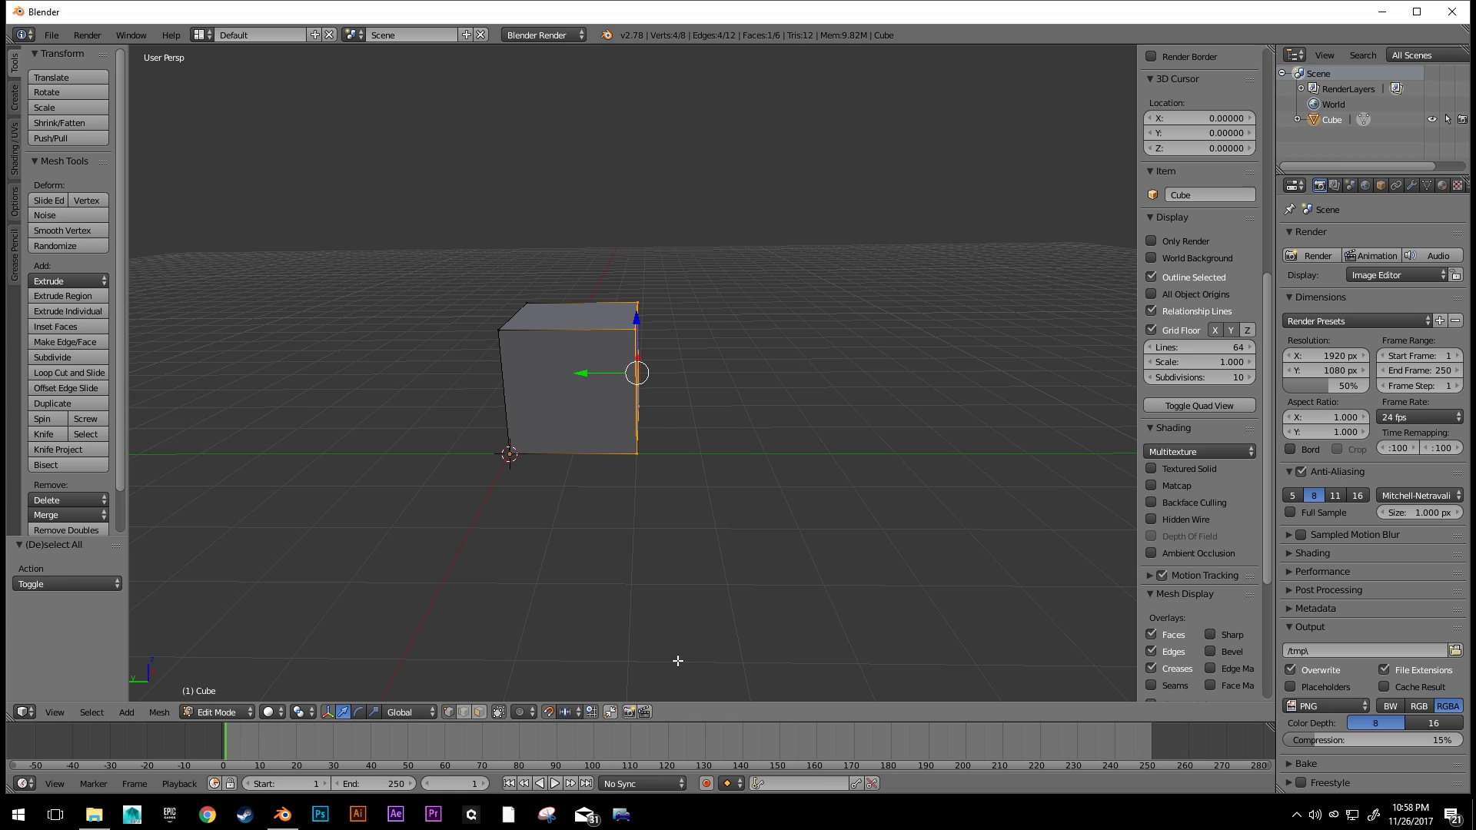
{"action": "middle_click_drag", "start_coordinate": [677, 415], "coordinate": [642, 440]}
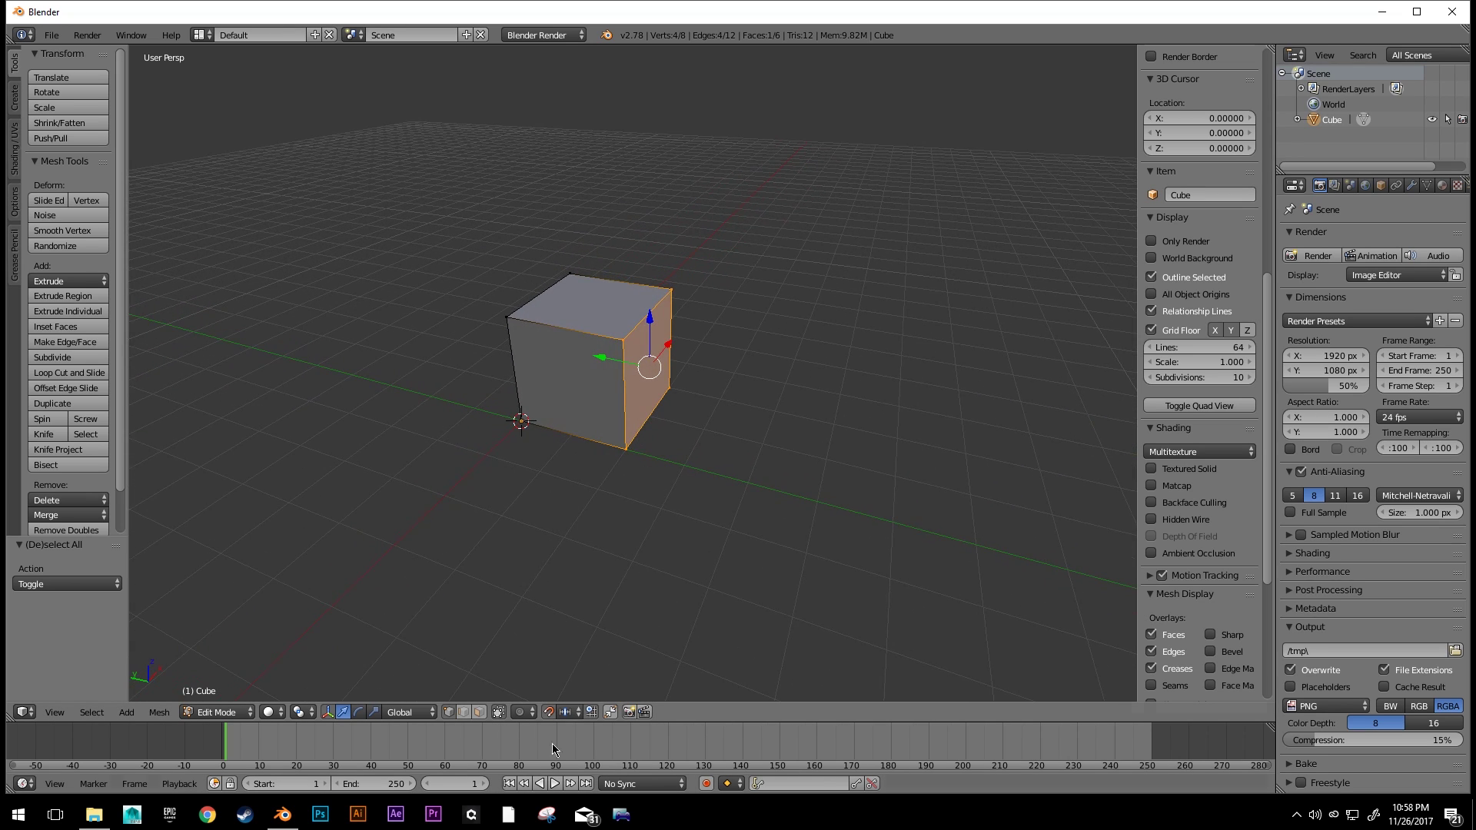
{"action": "left_click", "coordinate": [499, 713]}
{"action": "mouse_move", "coordinate": [705, 366]}
{"action": "middle_mouse_down"}
{"action": "mouse_move", "coordinate": [807, 358]}
{"action": "mouse_move", "coordinate": [677, 411]}
{"action": "mouse_move", "coordinate": [728, 408]}
{"action": "mouse_move", "coordinate": [661, 372]}
{"action": "mouse_move", "coordinate": [713, 376]}
{"action": "middle_mouse_up"}
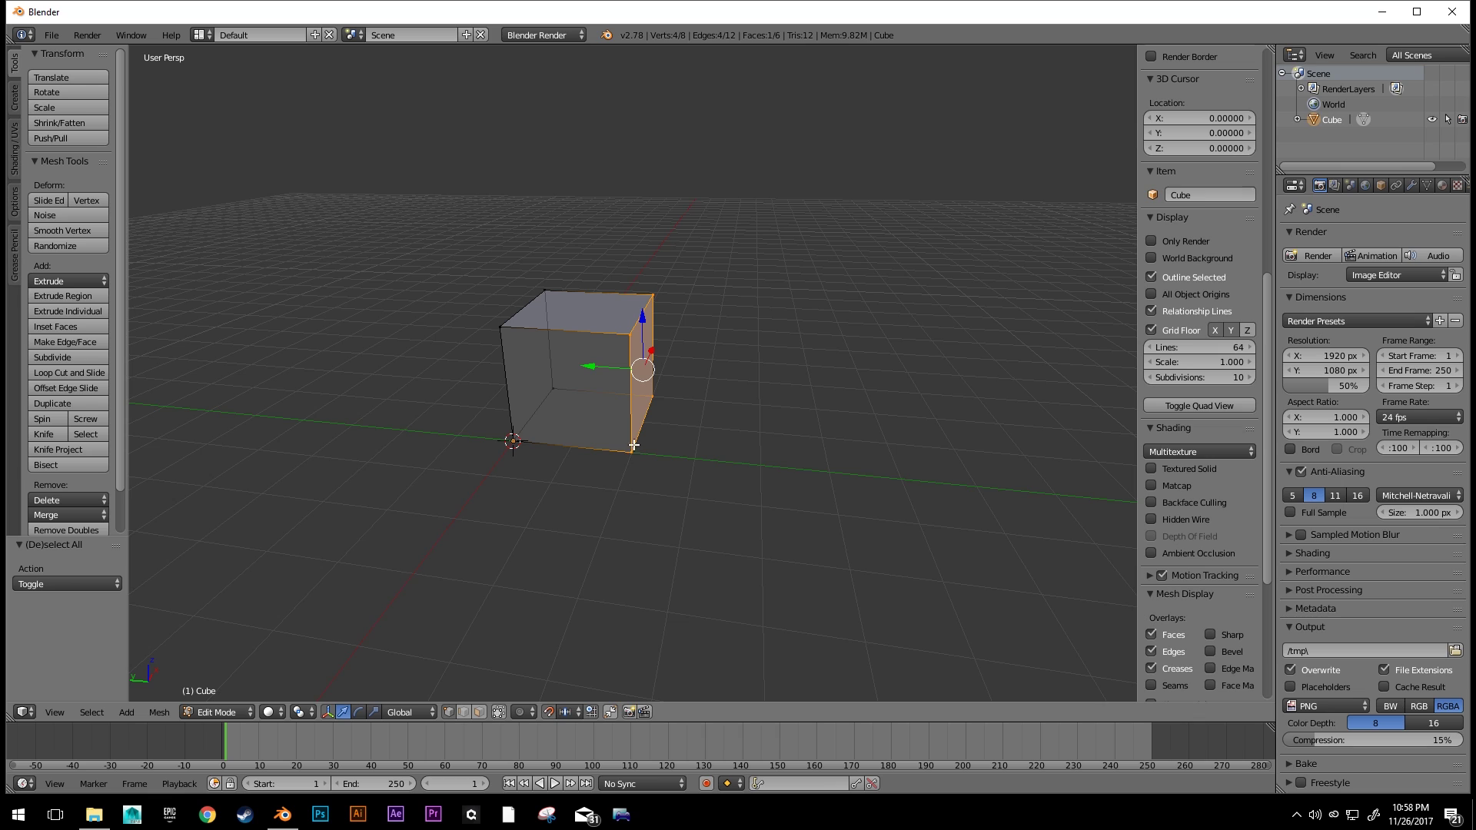
{"action": "left_click_drag", "start_coordinate": [592, 367], "coordinate": [649, 377]}
{"action": "middle_click_drag", "start_coordinate": [758, 525], "coordinate": [782, 427]}
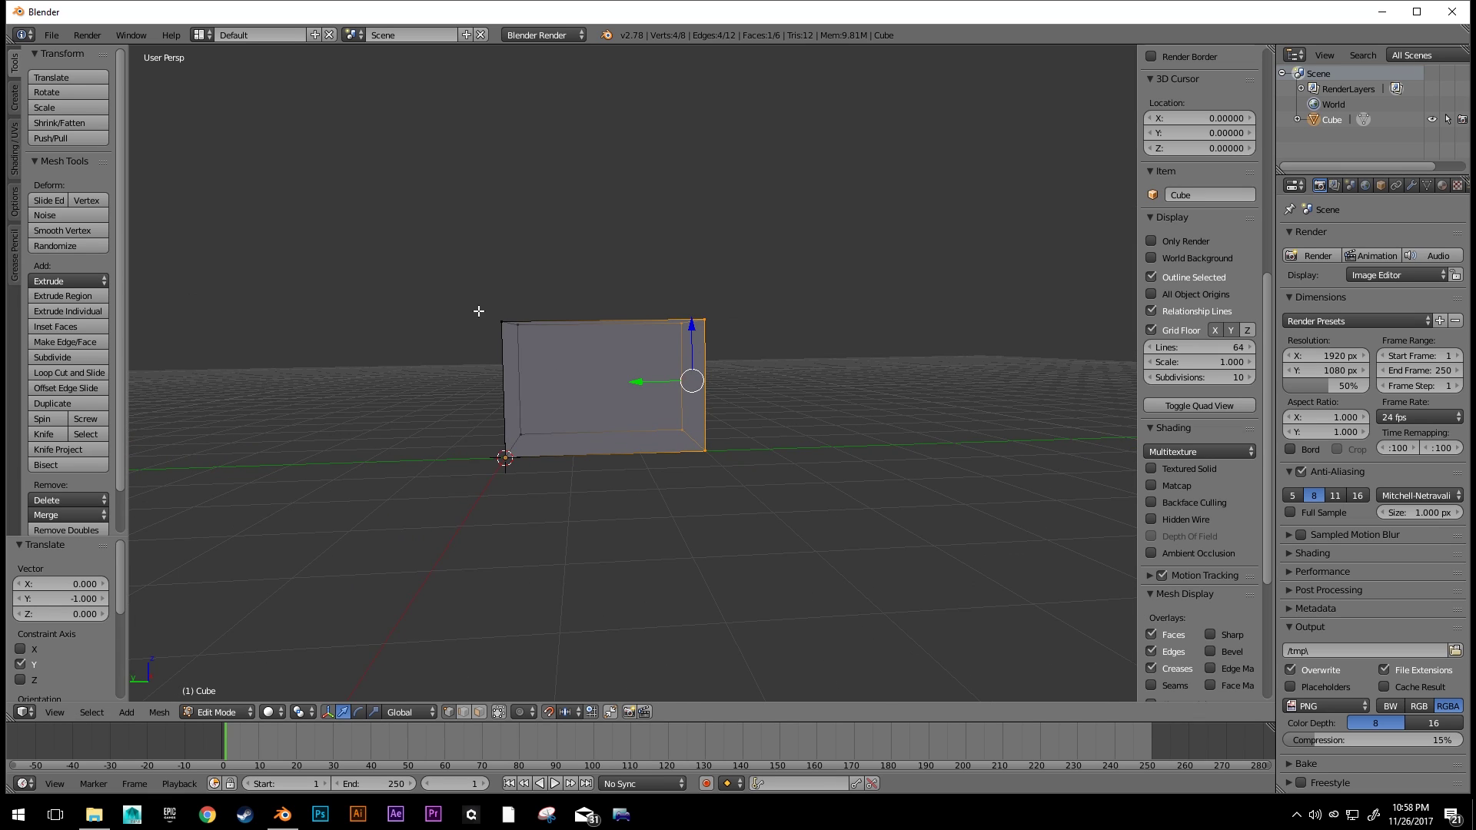
- Select the four top vertices of the block and raise them 1 unit in Z
{"action": "key", "text": "a"}
{"action": "left_click_drag", "start_coordinate": [718, 361], "coordinate": [849, 369]}
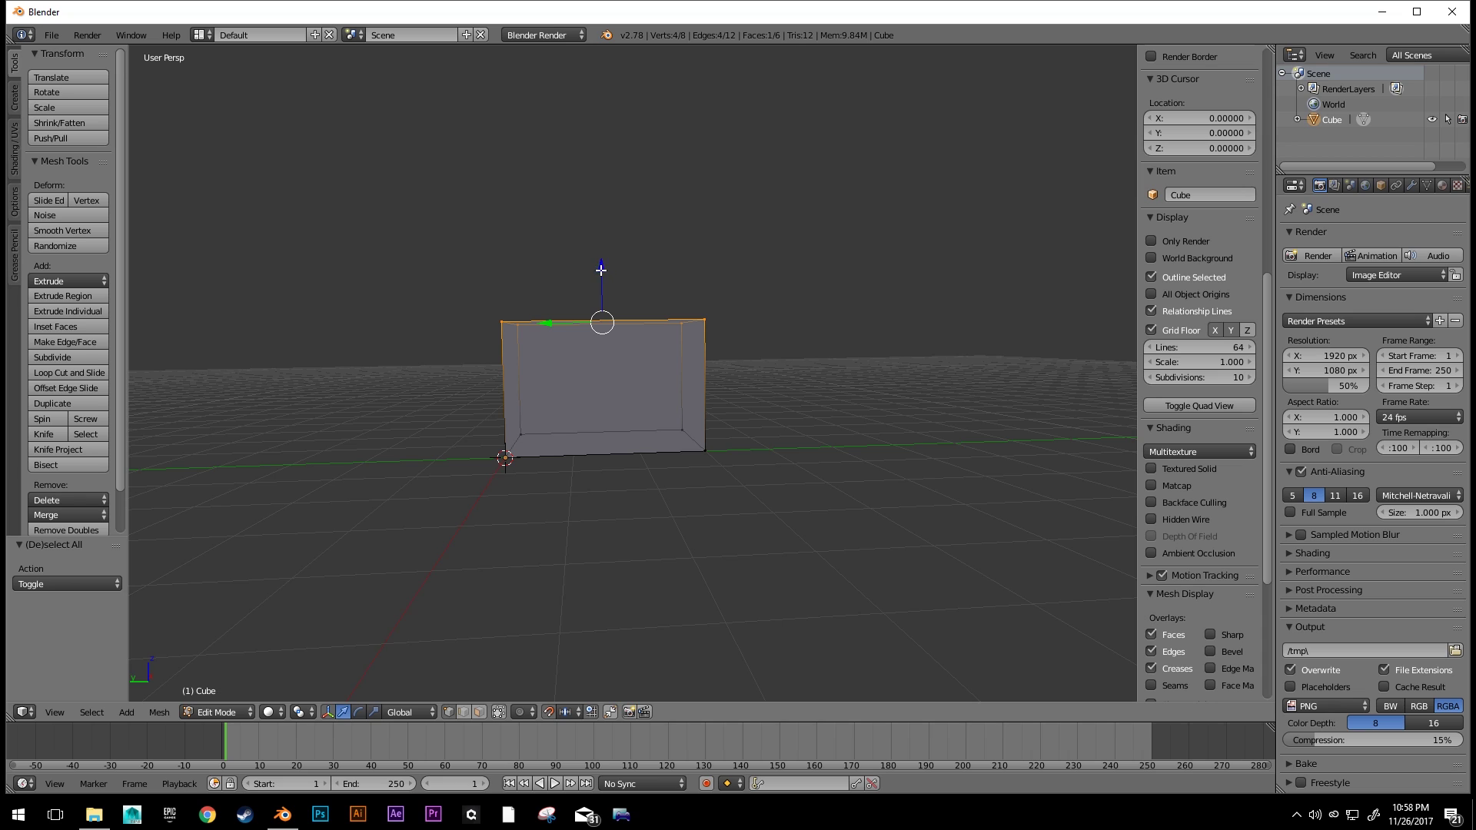
{"action": "left_click_drag", "start_coordinate": [602, 270], "coordinate": [620, 201]}
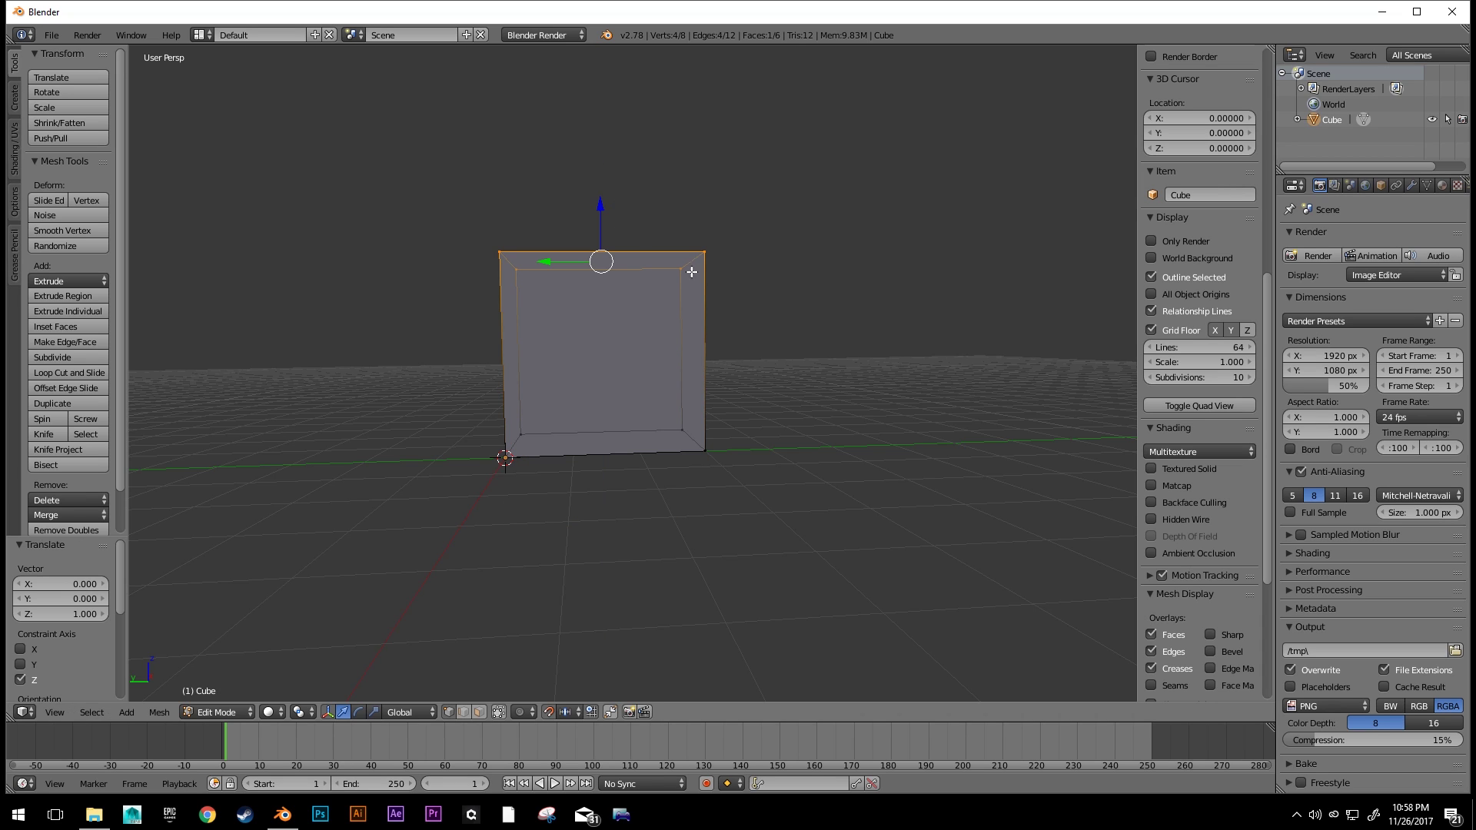
{"action": "middle_click_drag", "start_coordinate": [619, 201], "coordinate": [722, 419]}
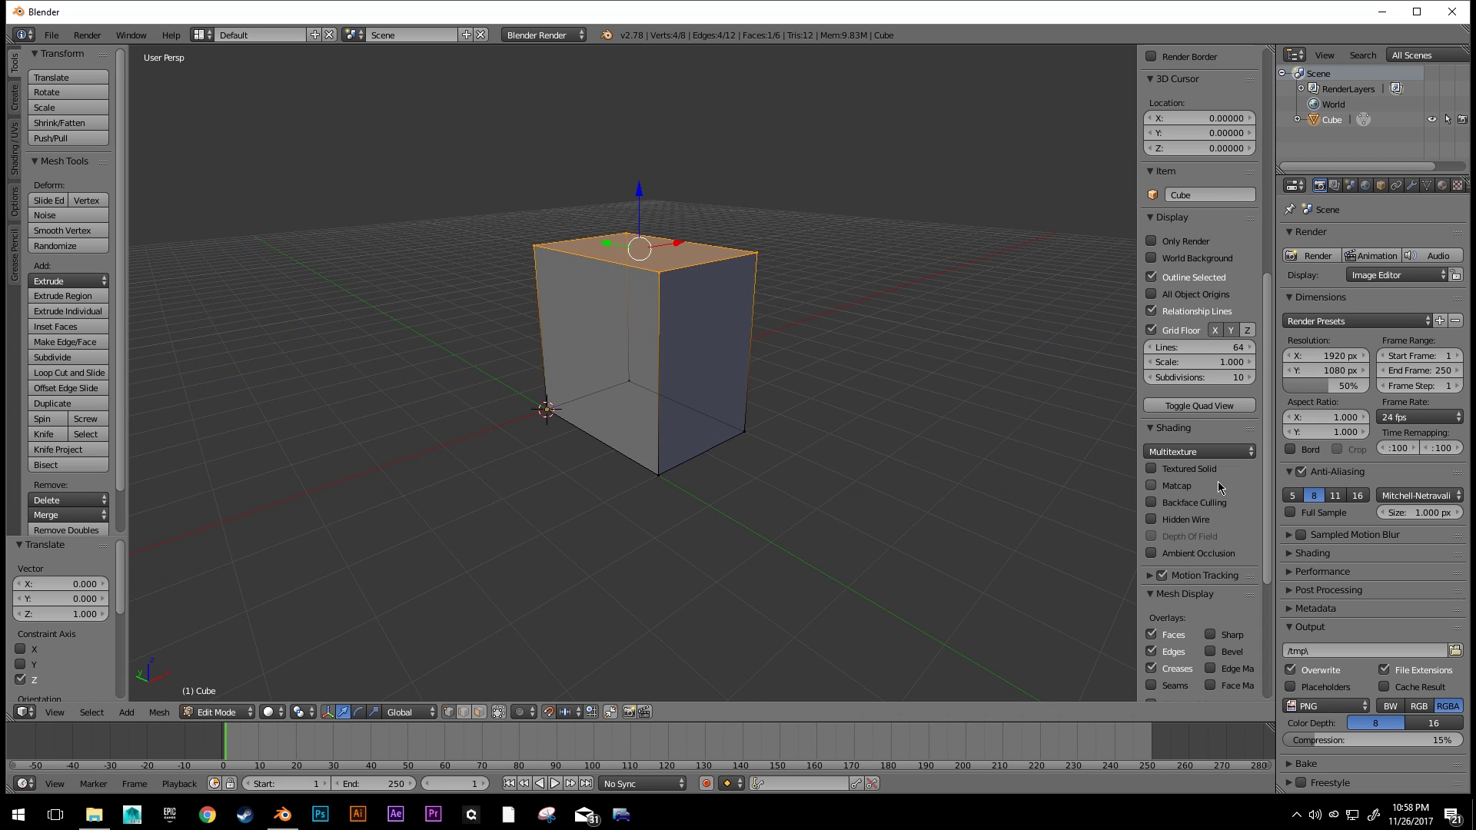
- Set the grid floor scale to 0.2
{"action": "scroll", "coordinate": [1222, 490], "scroll_direction": "down", "scroll_amount": 5}
{"action": "scroll", "coordinate": [1218, 490], "scroll_direction": "up", "scroll_amount": 5}
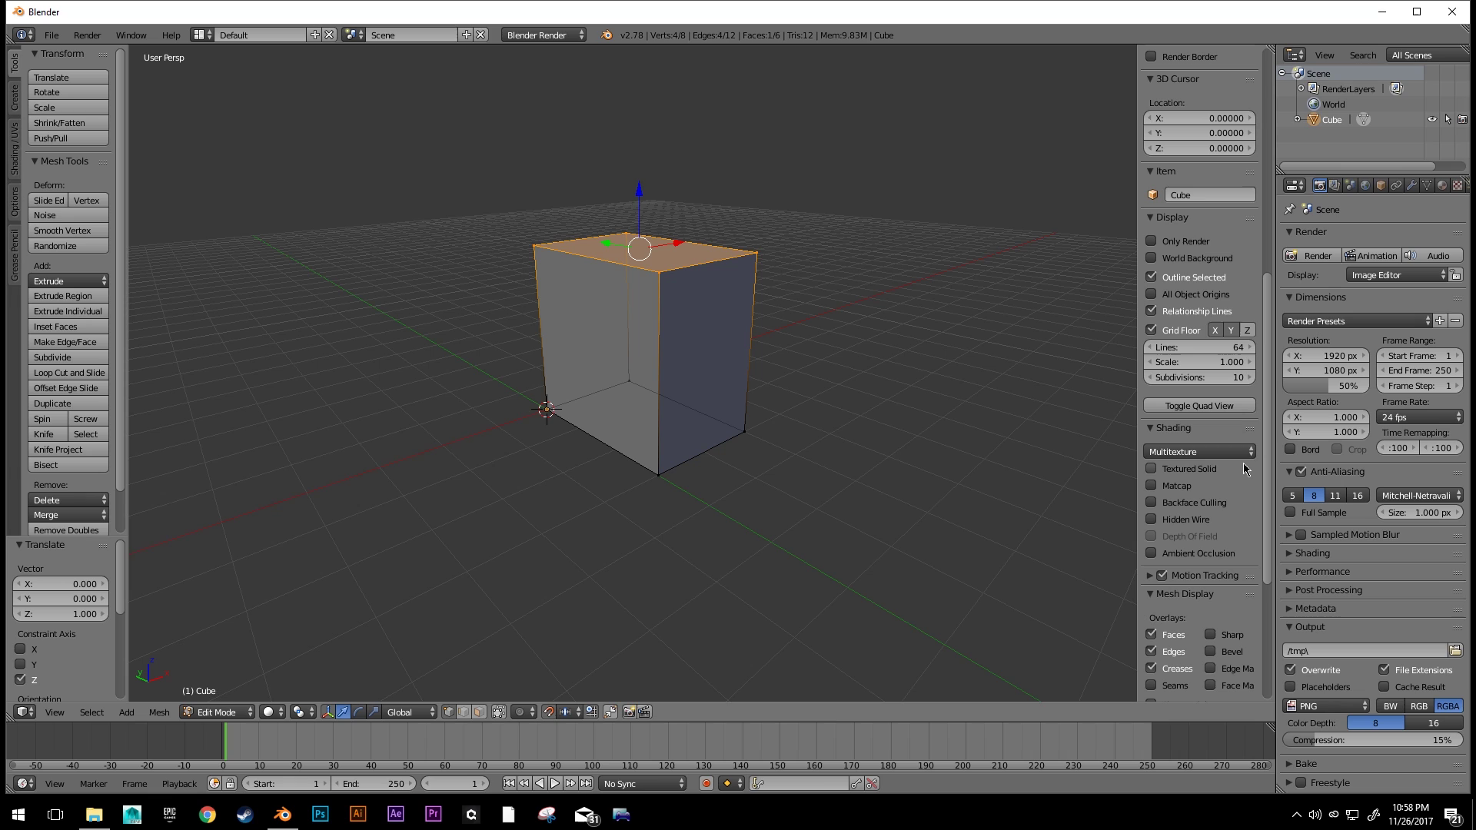
{"action": "left_click", "coordinate": [1203, 362]}
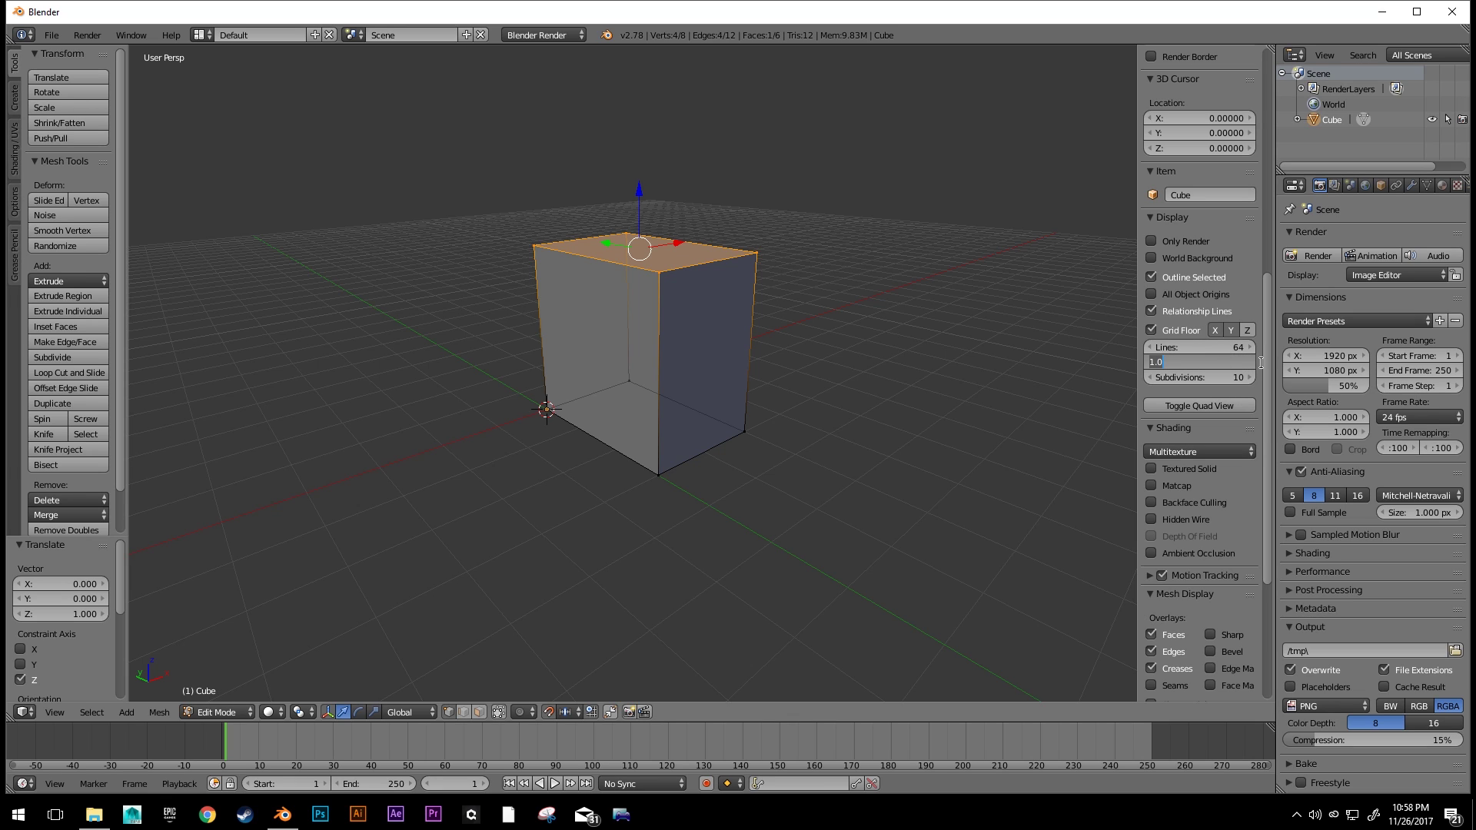
{"action": "key", "text": "BackSpace"}
{"action": "type", "text": ".2"}
{"action": "key", "text": "Return"}
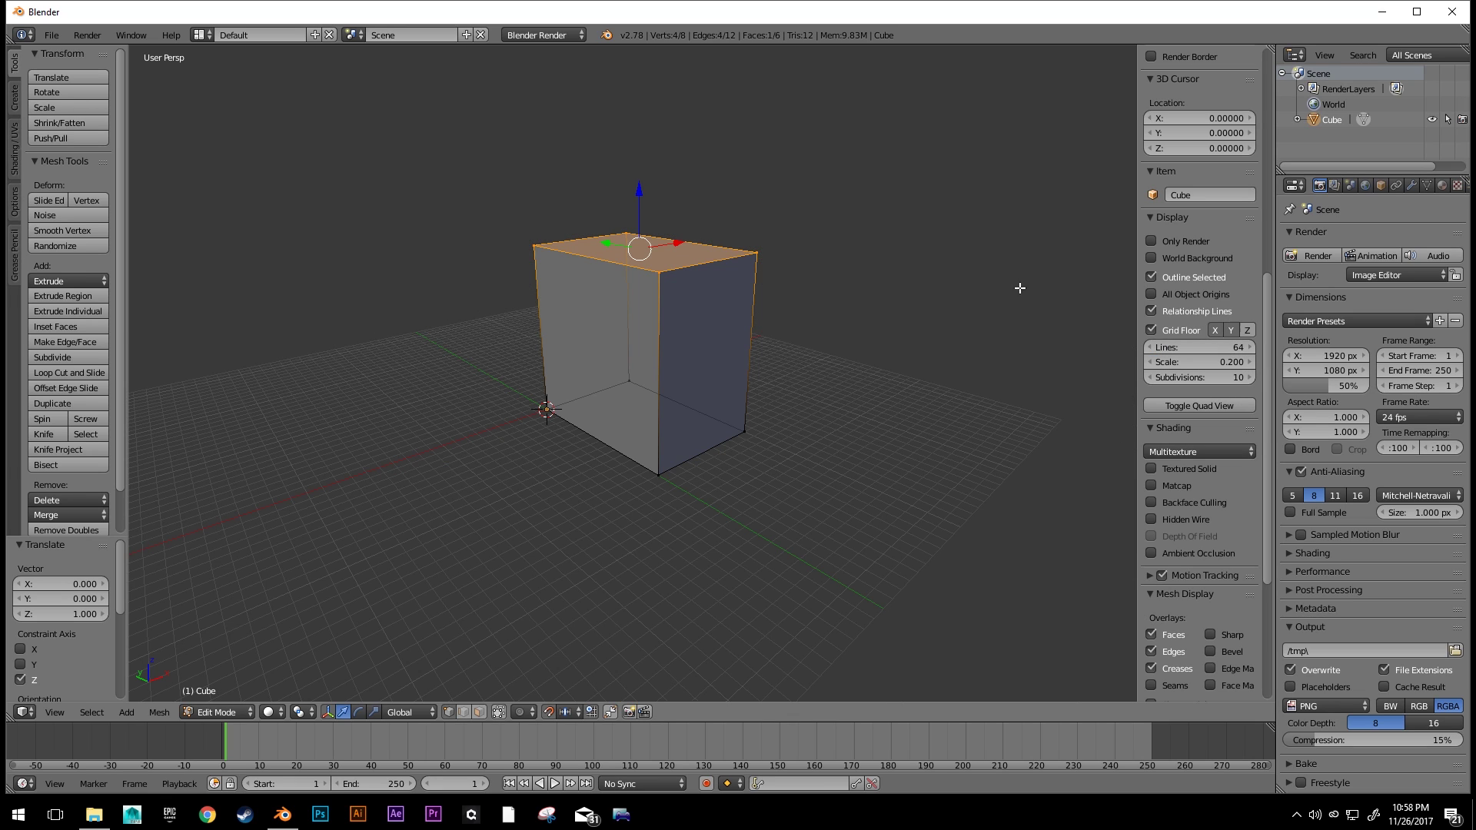
{"action": "scroll", "coordinate": [787, 457], "scroll_direction": "up", "scroll_amount": 3}
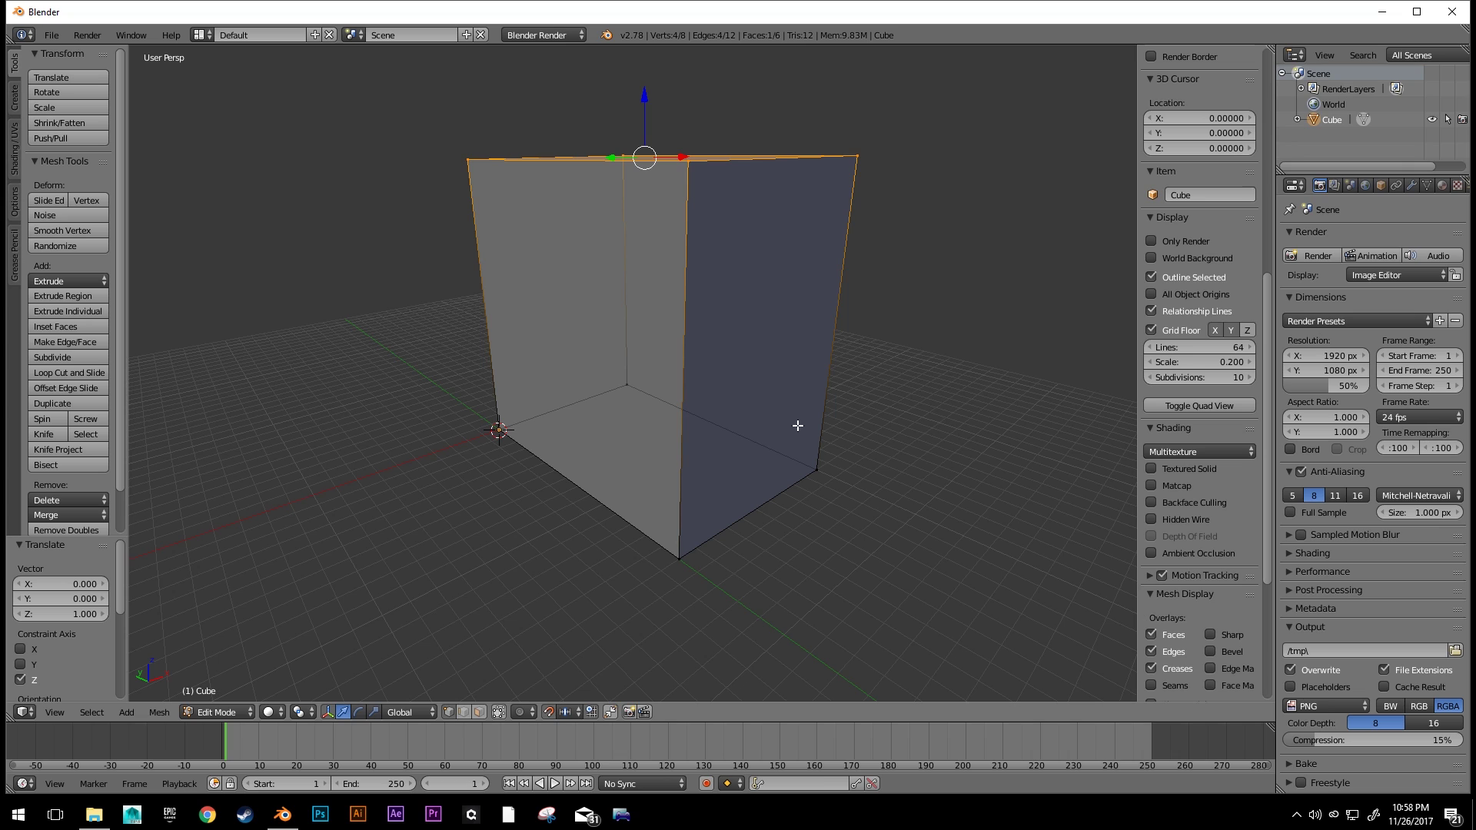
- Box-select the block's face farthest from the 3D cursor along X and move it -1.8 units in X
{"action": "scroll", "coordinate": [798, 428], "scroll_direction": "down", "scroll_amount": 3}
{"action": "middle_click_drag", "start_coordinate": [798, 429], "coordinate": [737, 416]}
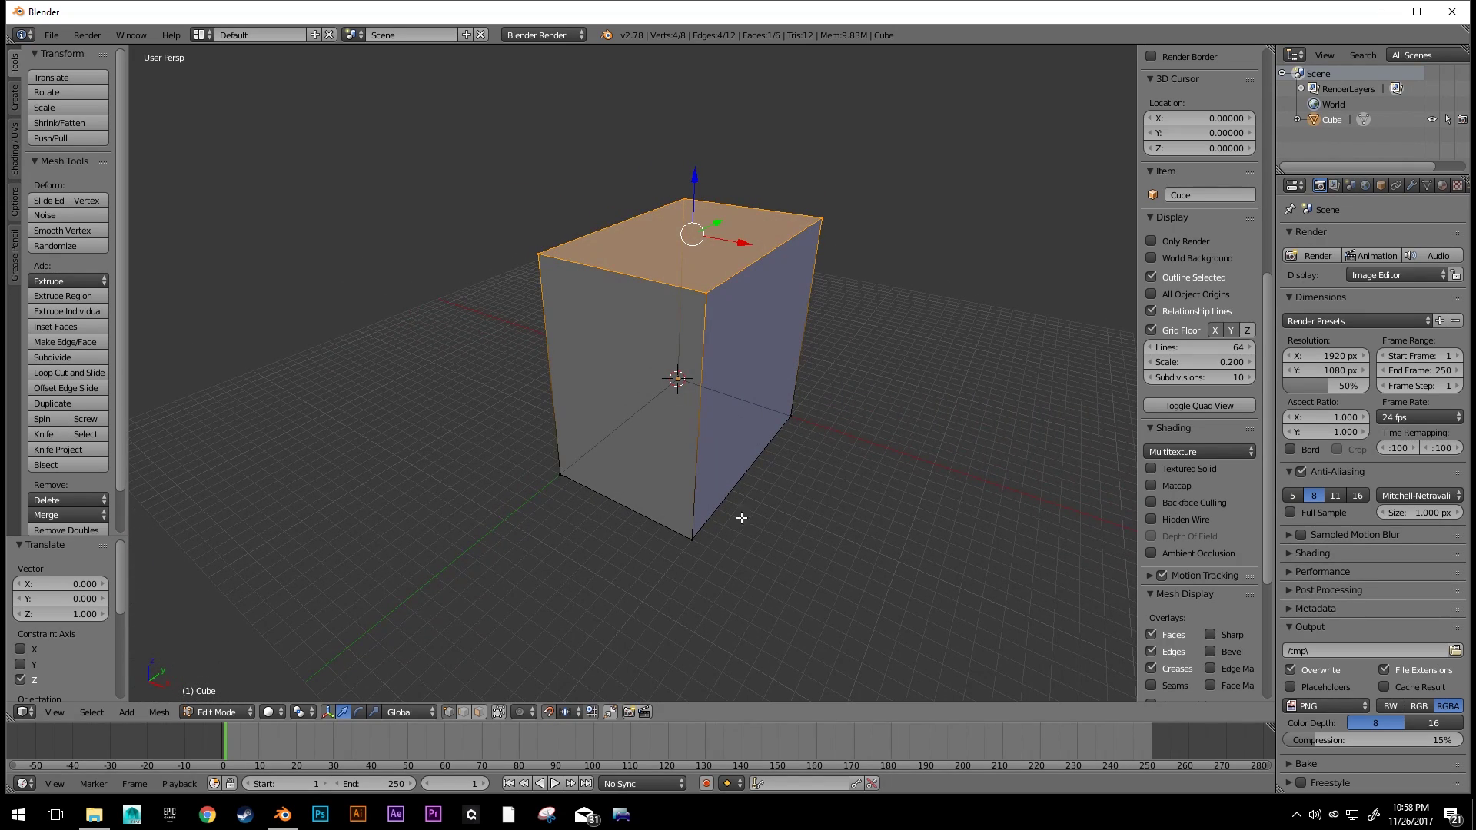
{"action": "middle_click_drag", "start_coordinate": [782, 492], "coordinate": [833, 472]}
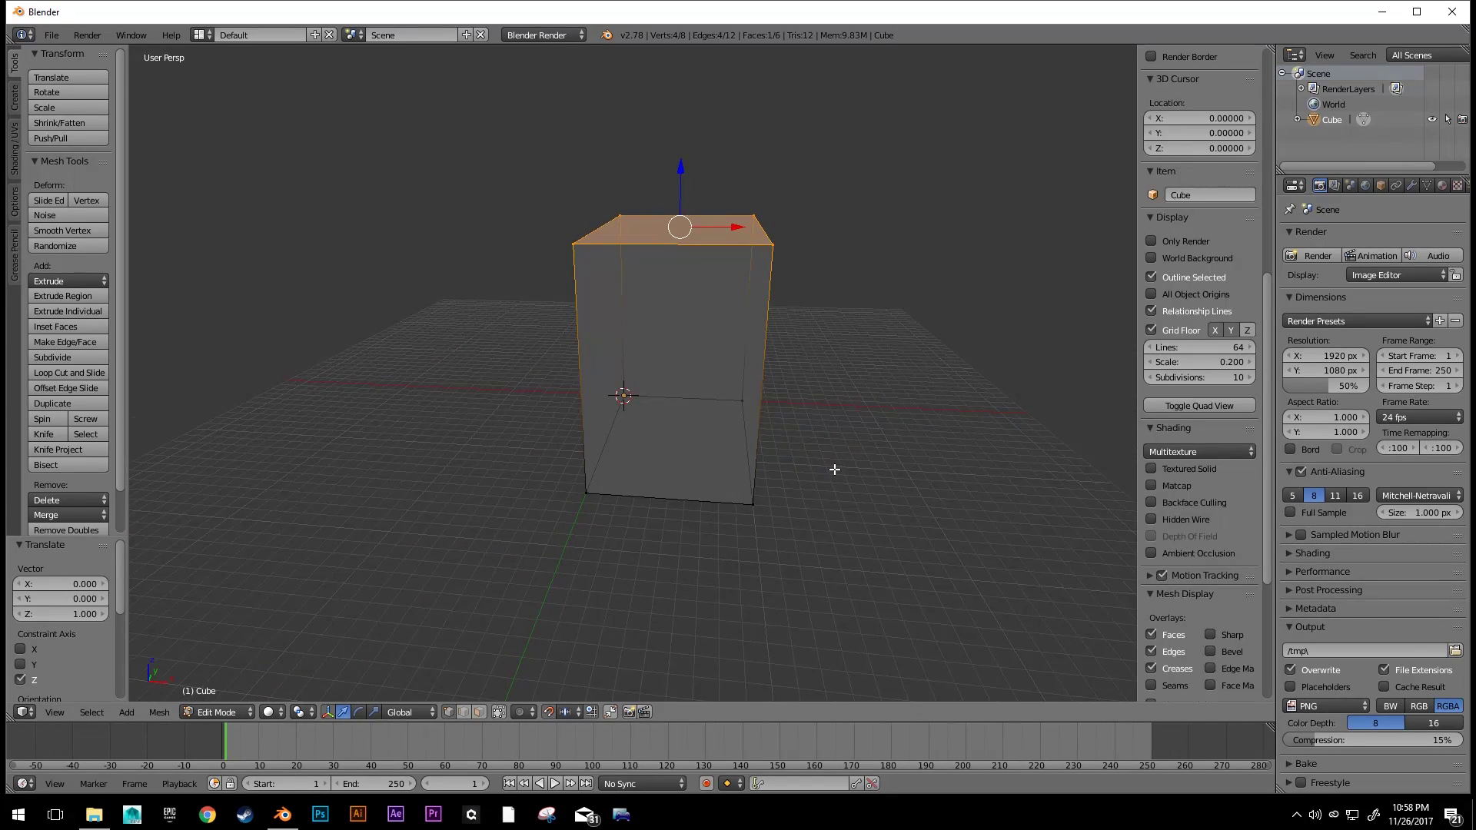
{"action": "key", "text": "a"}
{"action": "key", "text": "b"}
{"action": "left_click_drag", "start_coordinate": [718, 197], "coordinate": [827, 642]}
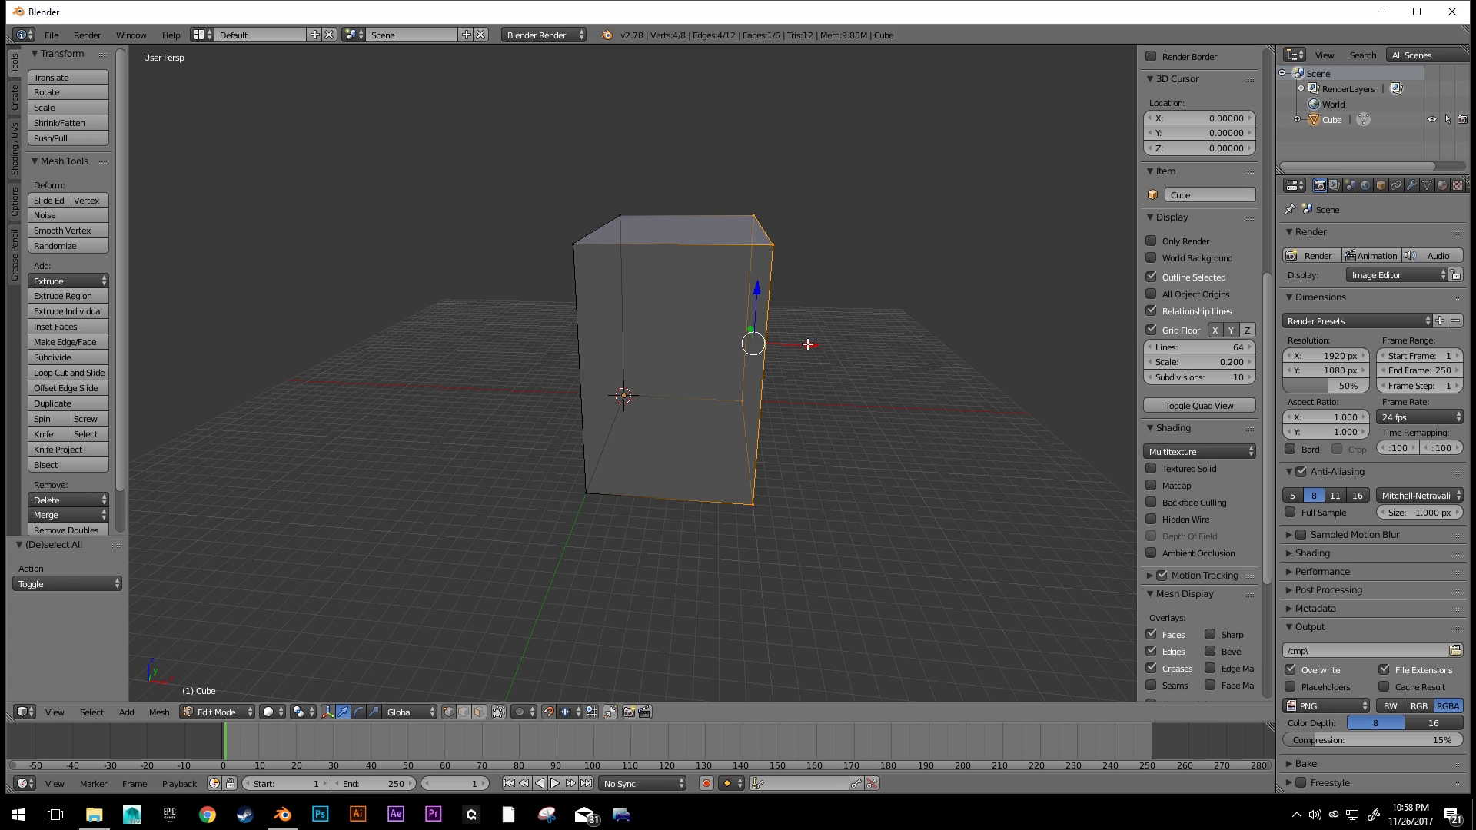
{"action": "key", "text": "g"}
{"action": "key", "text": "x"}
{"action": "left_click", "coordinate": [676, 376]}
{"action": "middle_click_drag", "start_coordinate": [662, 495], "coordinate": [800, 458]}
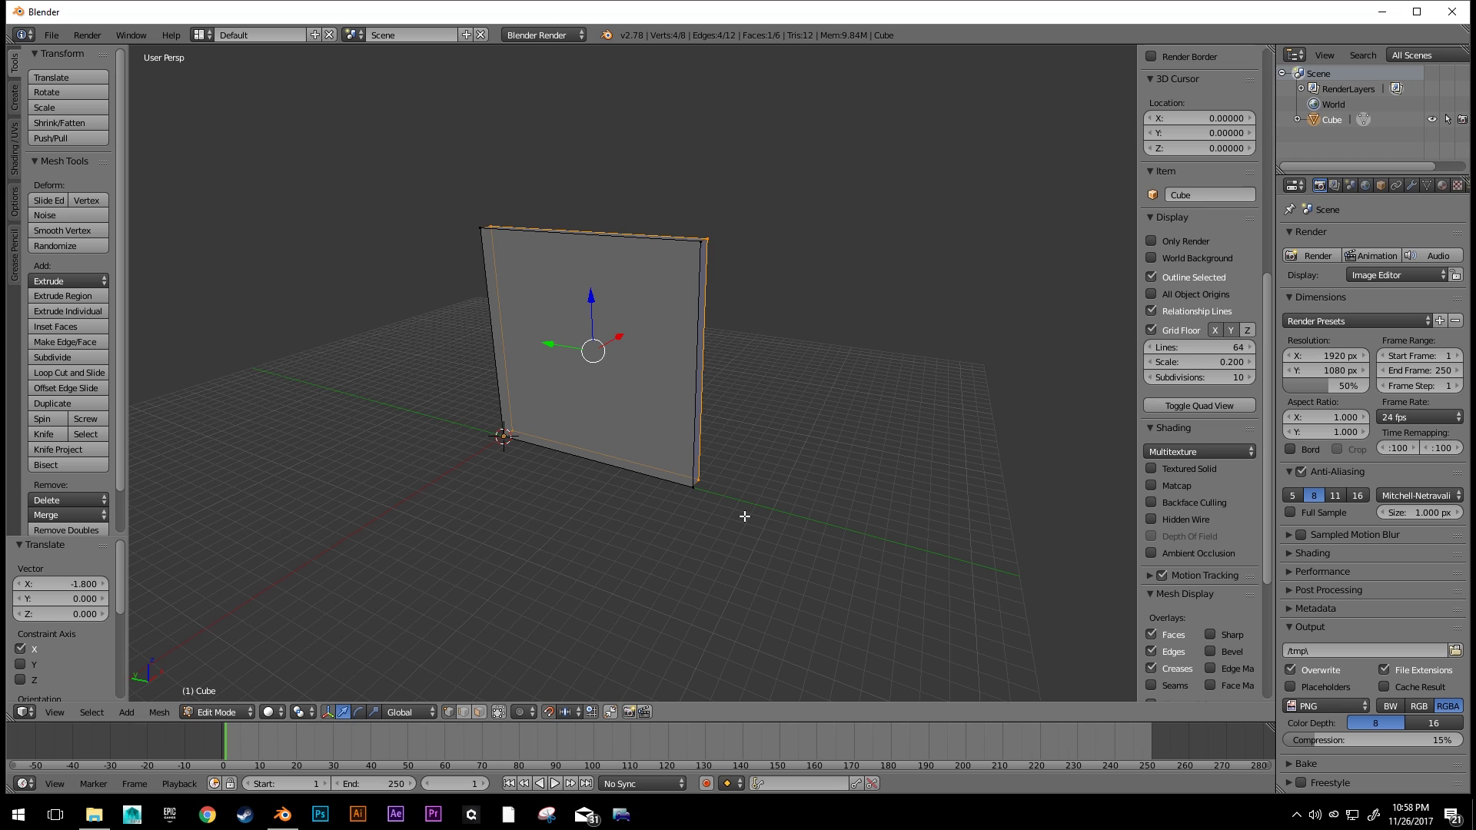
{"action": "key", "text": "Tab"}
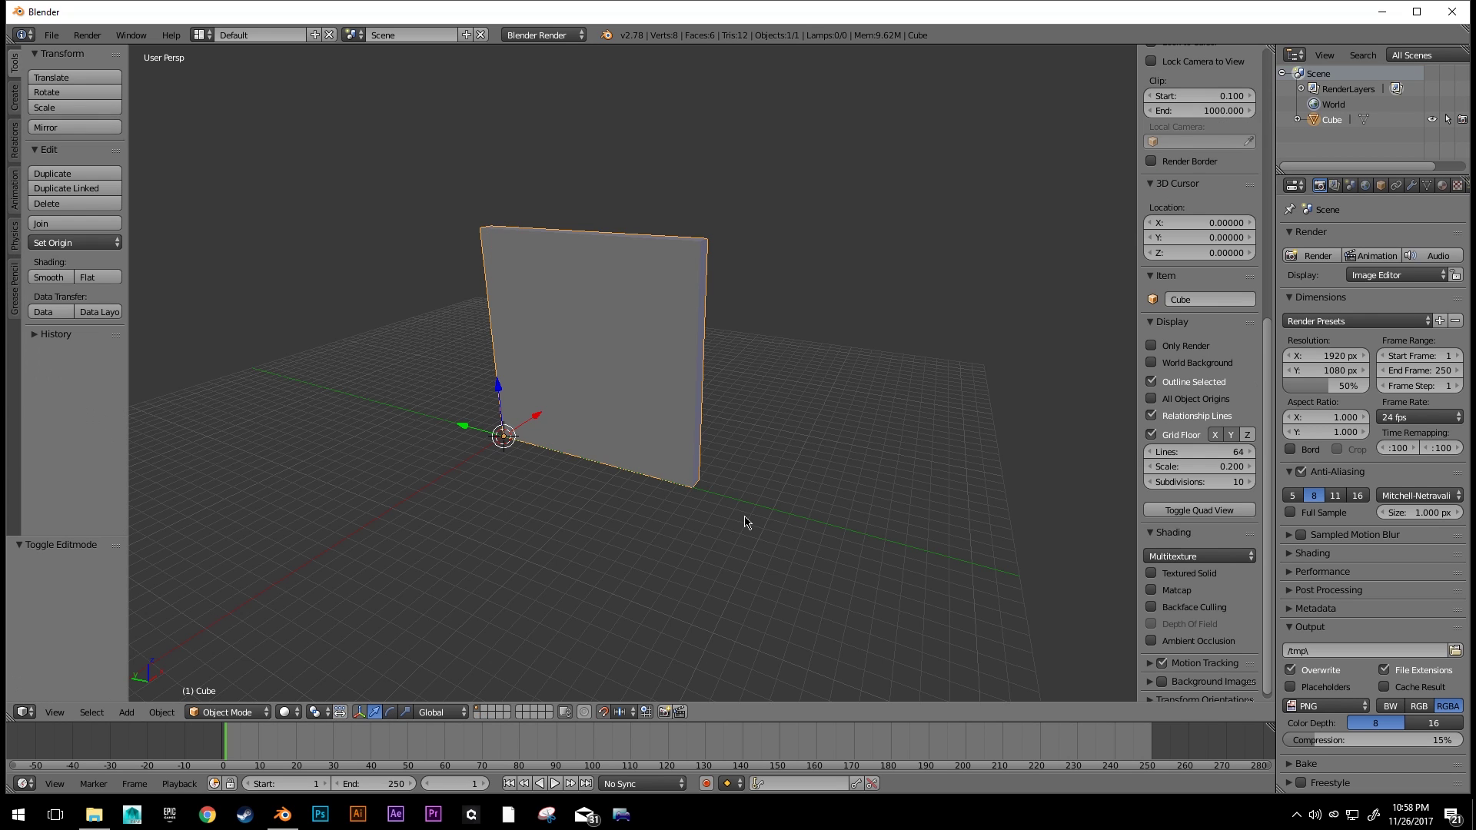
- In face selection mode, select the four narrow edge faces around the thin wall and delete them, keeping the two large faces
{"action": "middle_click_drag", "start_coordinate": [741, 418], "coordinate": [683, 636]}
{"action": "key", "text": "Tab"}
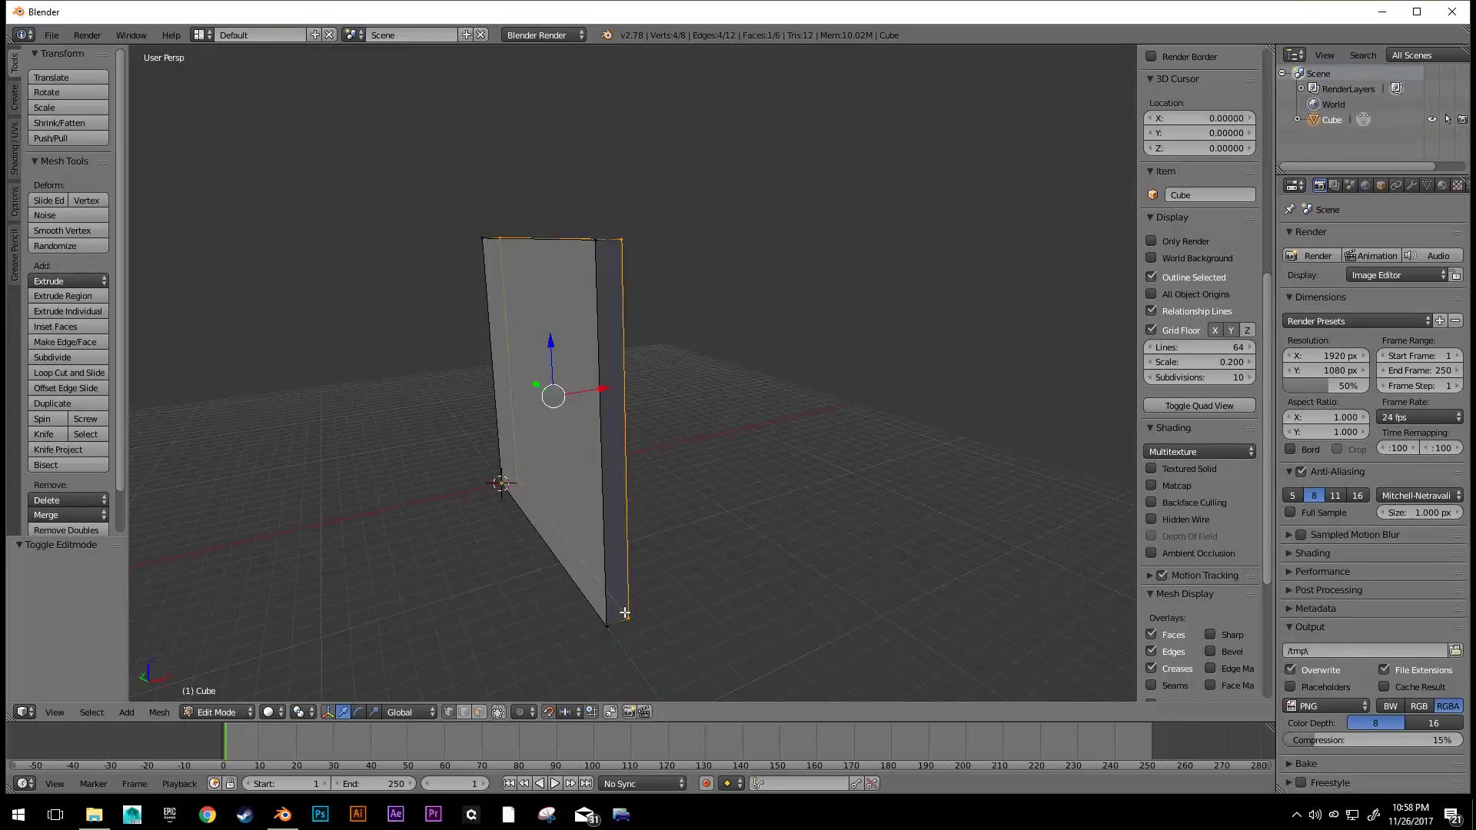
{"action": "left_click", "coordinate": [480, 712]}
{"action": "right_click", "coordinate": [633, 521]}
{"action": "middle_click_drag", "start_coordinate": [645, 380], "coordinate": [667, 432]}
{"action": "right_click", "coordinate": [519, 264], "text": "shift"}
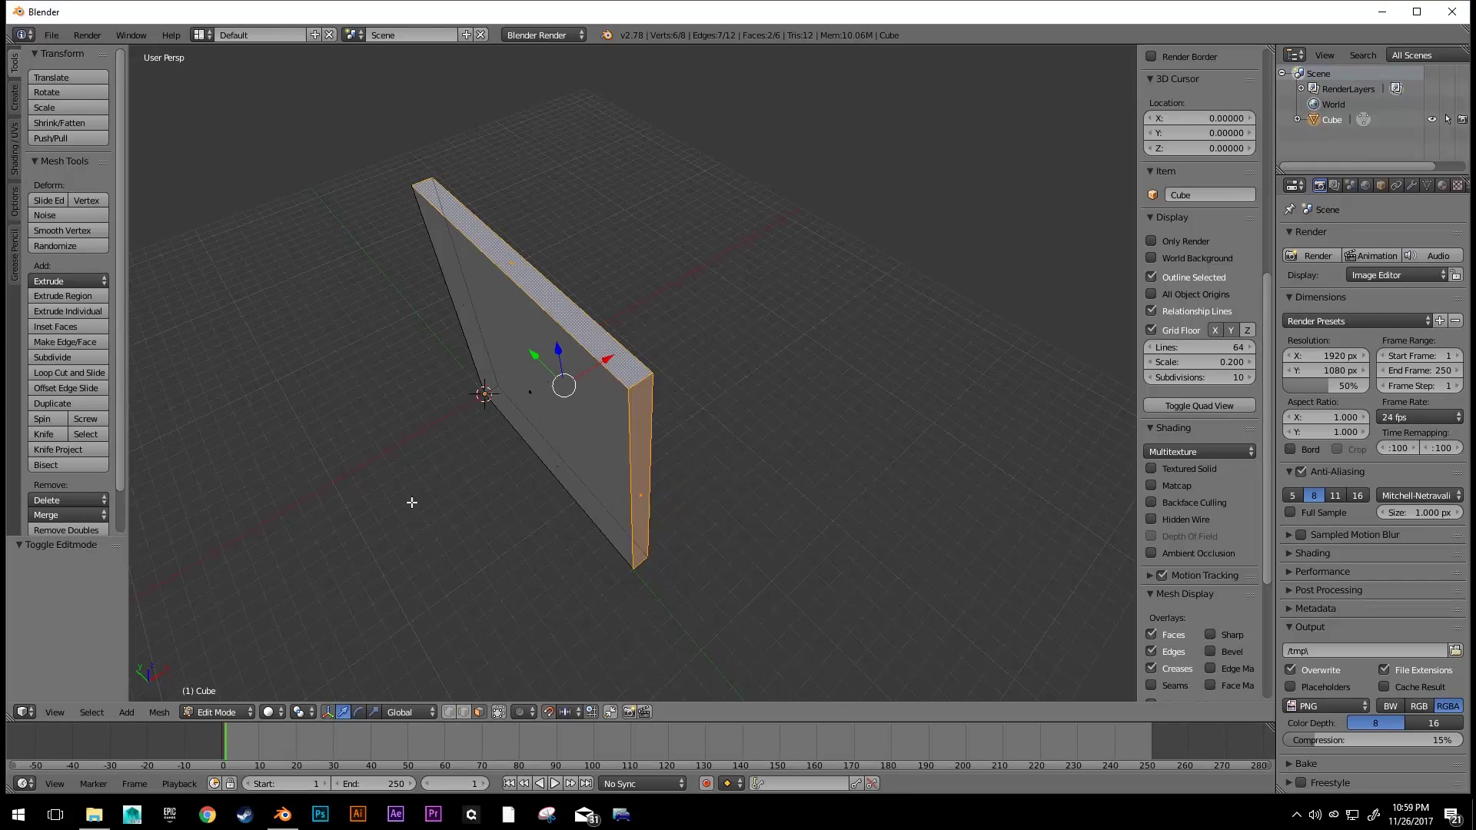
{"action": "middle_click_drag", "start_coordinate": [492, 454], "coordinate": [553, 484]}
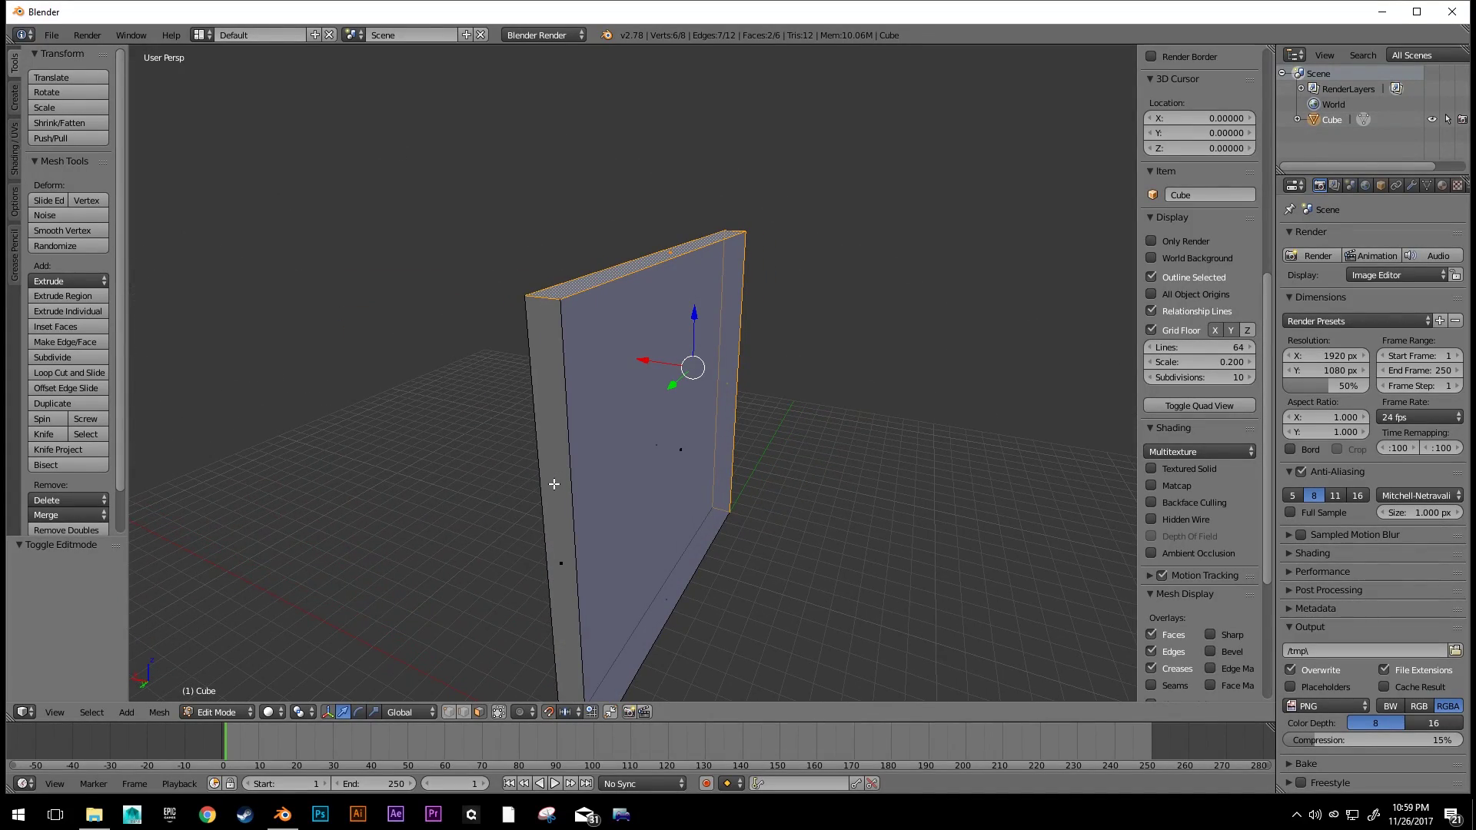
{"action": "right_click", "coordinate": [553, 546], "text": "shift"}
{"action": "middle_click_drag", "start_coordinate": [554, 545], "coordinate": [649, 462]}
{"action": "right_click", "coordinate": [645, 416], "text": "shift"}
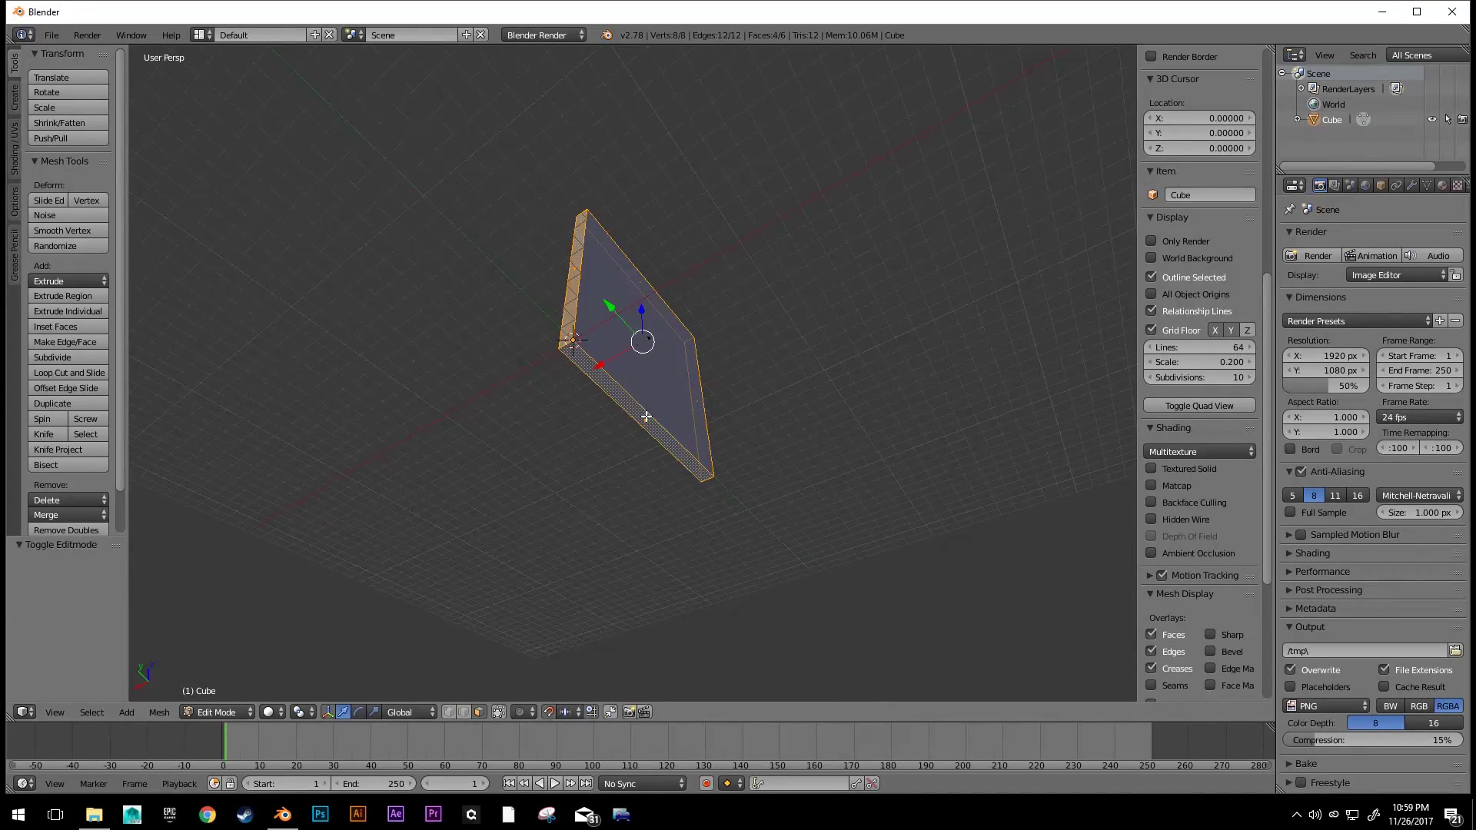
{"action": "middle_click_drag", "start_coordinate": [766, 271], "coordinate": [629, 399]}
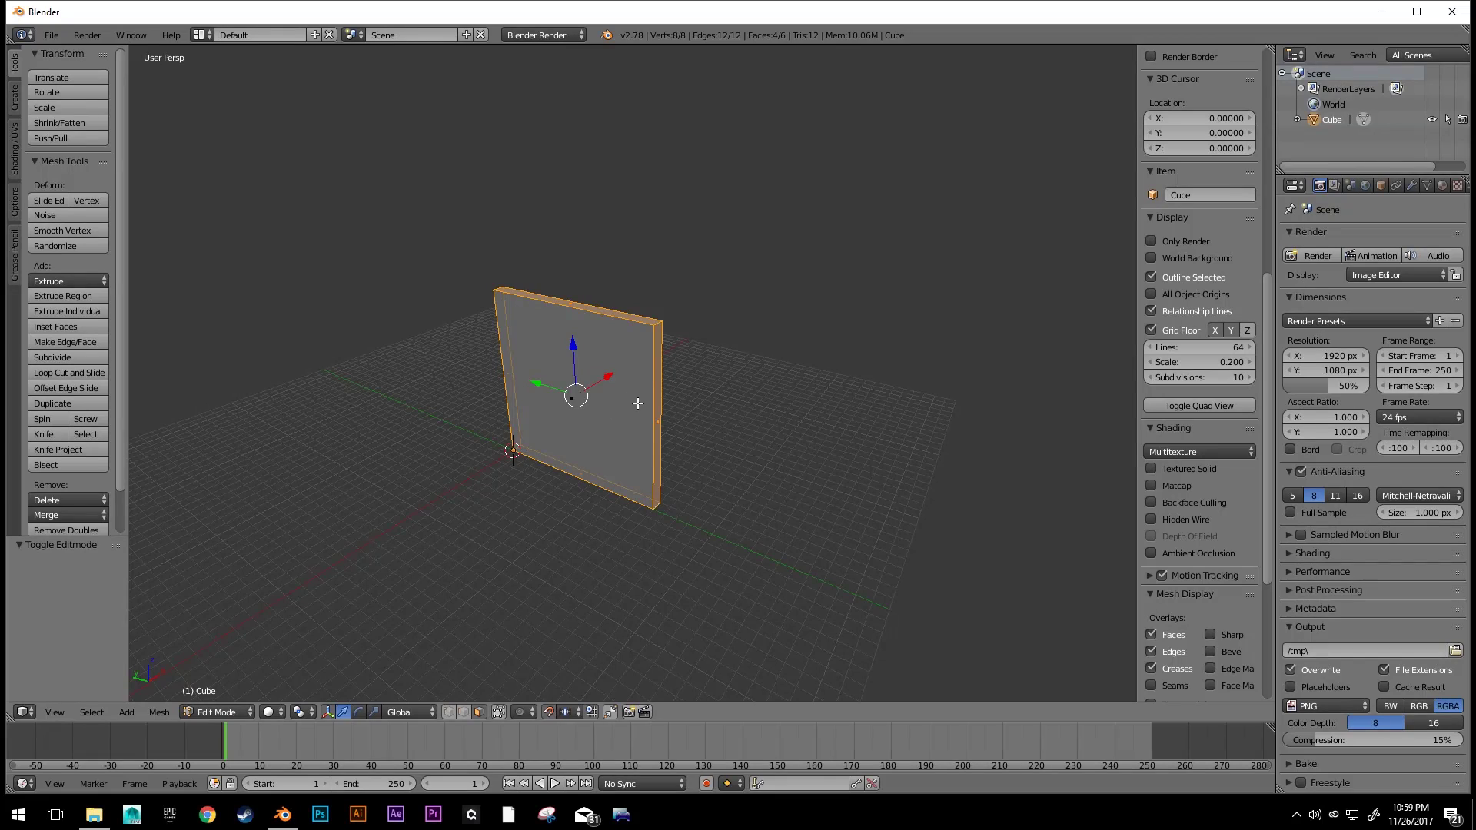
{"action": "key", "text": "x"}
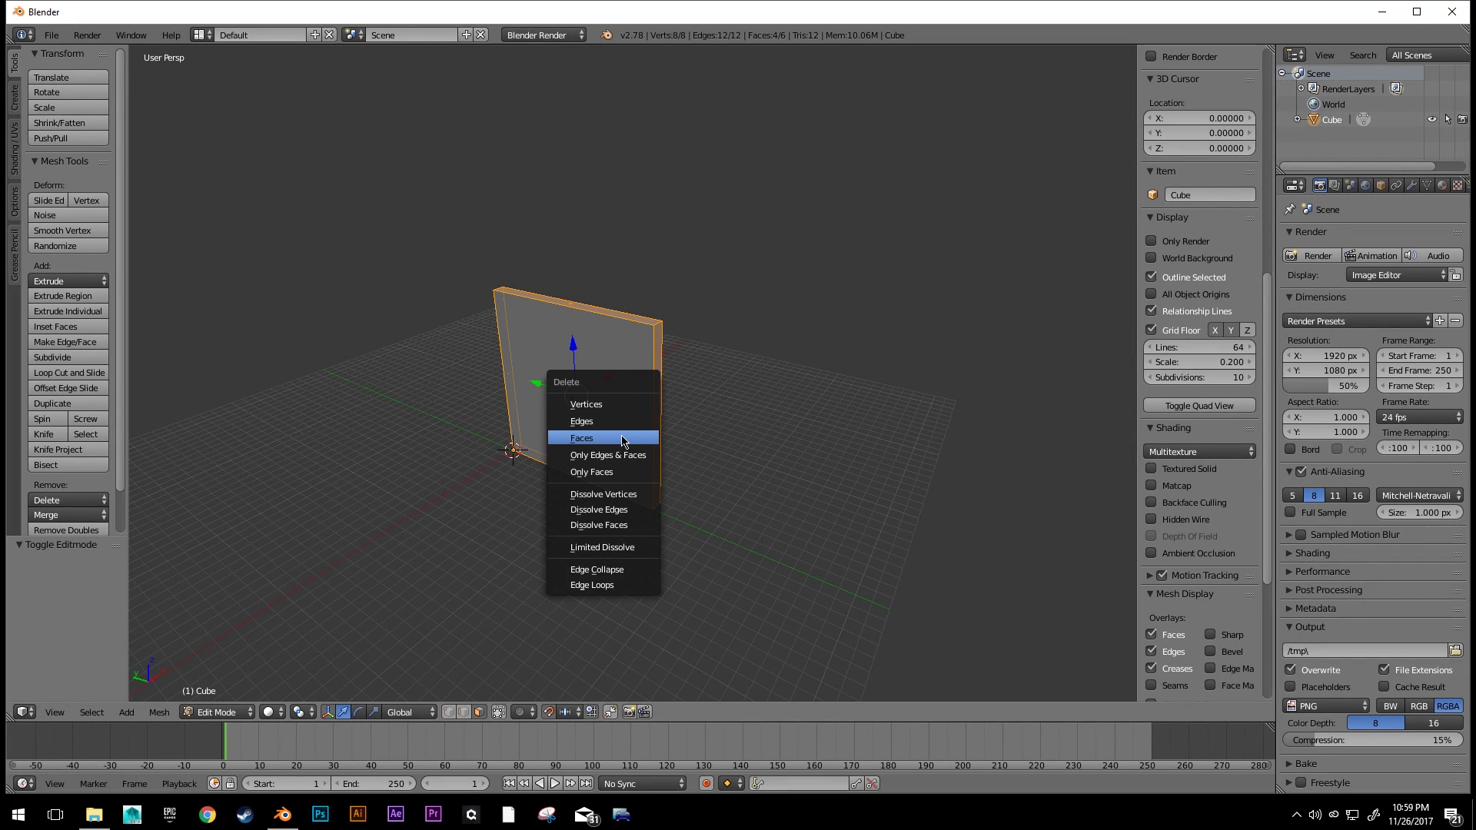
{"action": "left_click", "coordinate": [622, 438]}
- Set the grid floor scale to 1
{"action": "middle_click_drag", "start_coordinate": [658, 517], "coordinate": [593, 468]}
{"action": "scroll", "coordinate": [551, 603], "scroll_direction": "up", "scroll_amount": 2}
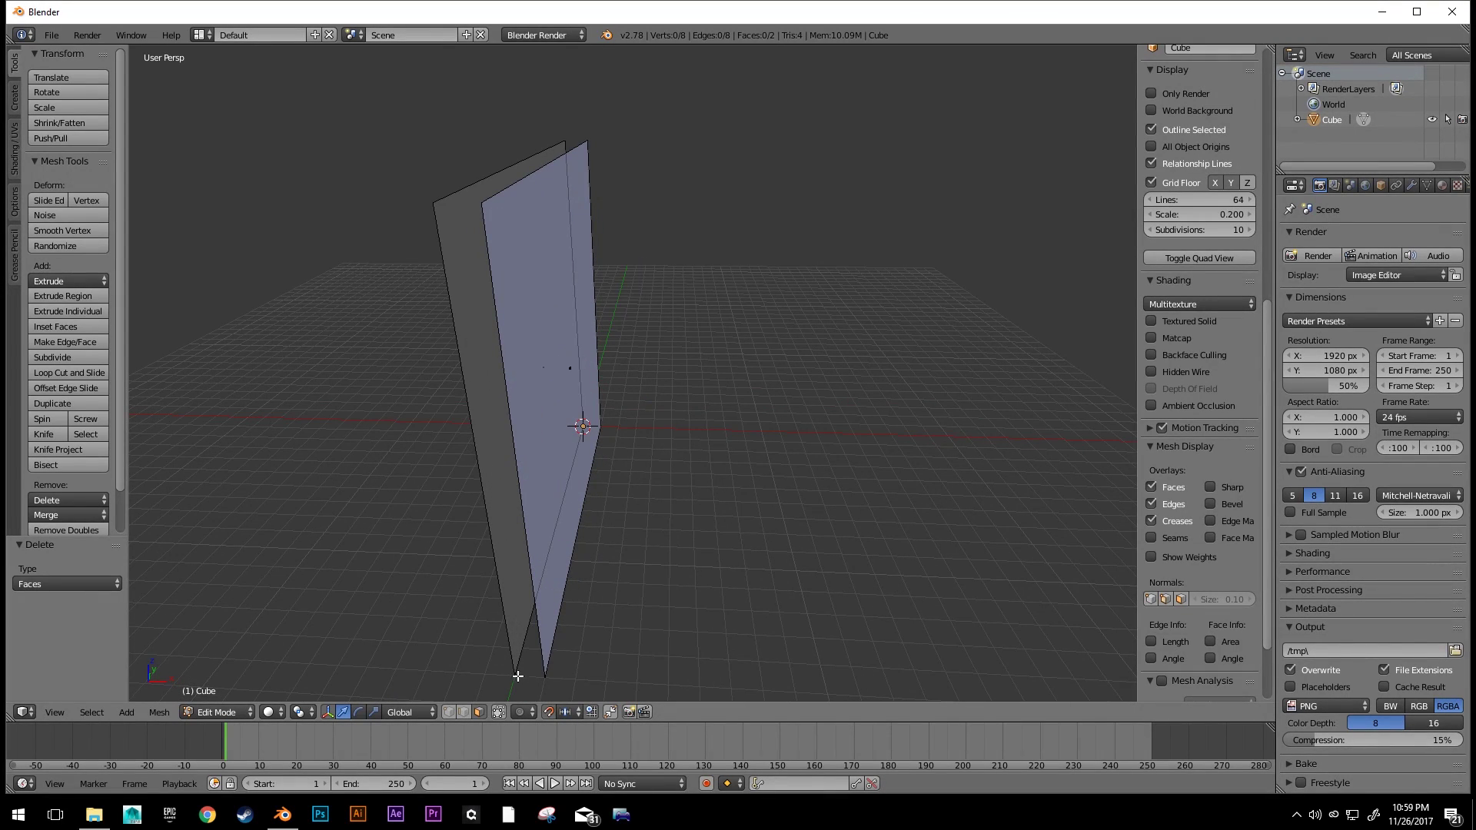
{"action": "scroll", "coordinate": [629, 490], "scroll_direction": "down", "scroll_amount": 4}
{"action": "middle_click_drag", "start_coordinate": [628, 490], "coordinate": [771, 507]}
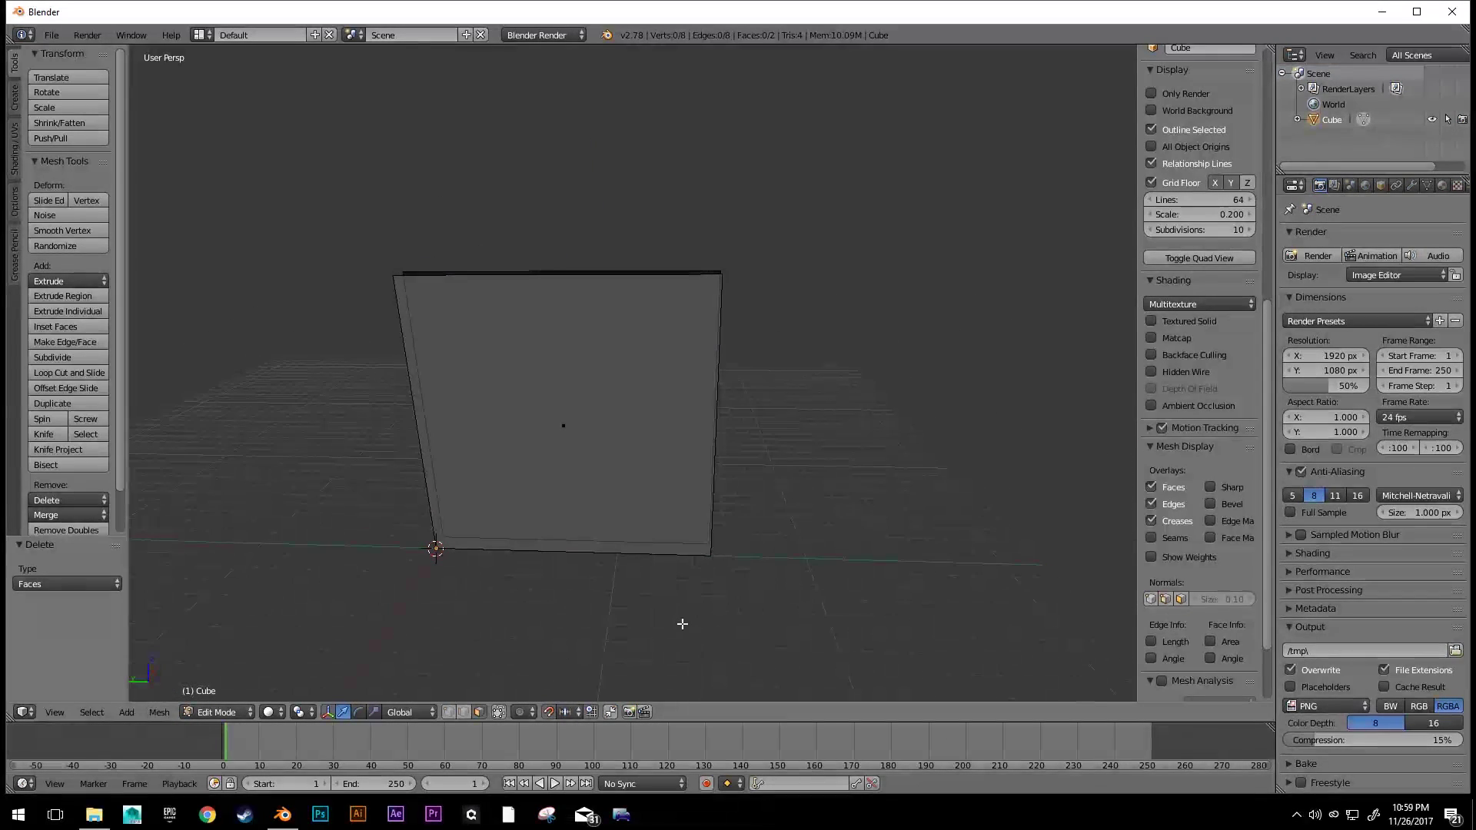
{"action": "scroll", "coordinate": [1220, 522], "scroll_direction": "up", "scroll_amount": 4}
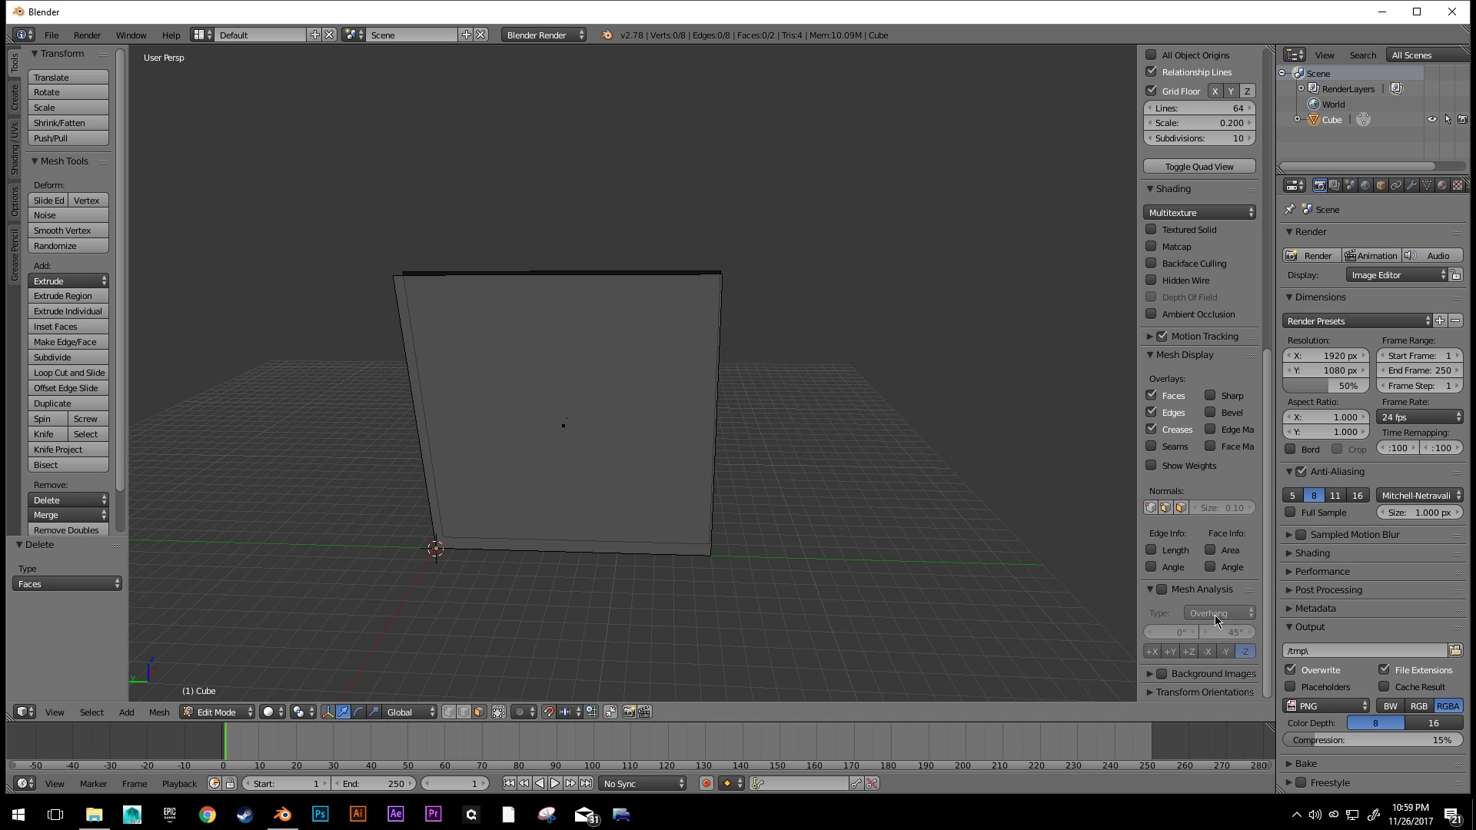
{"action": "left_click", "coordinate": [1212, 339]}
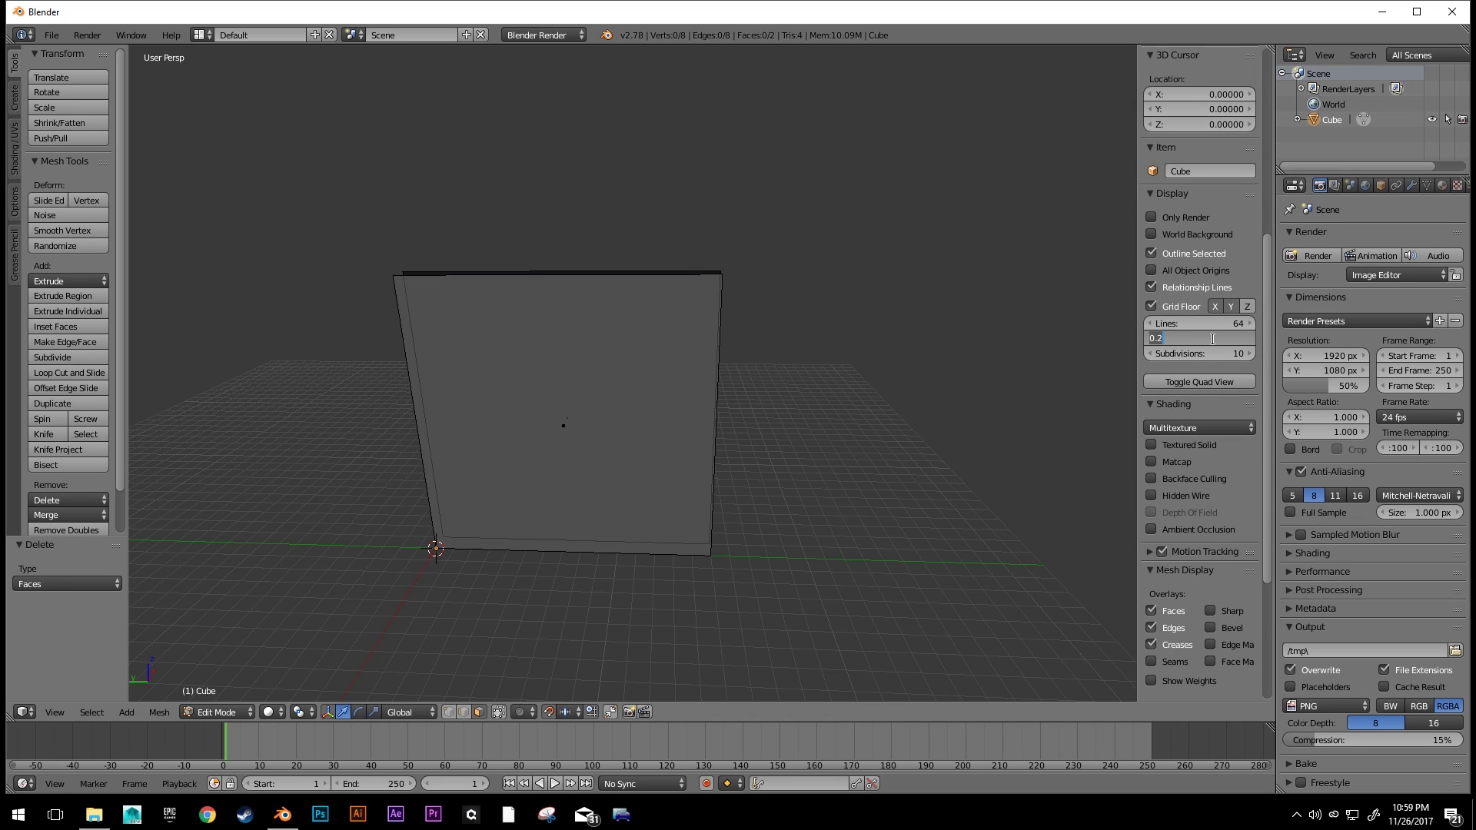
{"action": "type", "text": "1"}
{"action": "key", "text": "Return"}
- Return to Object Mode and add a new material named mat1 to the wall object
{"action": "middle_click_drag", "start_coordinate": [666, 524], "coordinate": [740, 418]}
{"action": "mouse_move", "coordinate": [725, 469]}
{"action": "middle_mouse_down"}
{"action": "mouse_move", "coordinate": [695, 428]}
{"action": "mouse_move", "coordinate": [780, 424]}
{"action": "mouse_move", "coordinate": [646, 487]}
{"action": "mouse_move", "coordinate": [734, 453]}
{"action": "middle_mouse_up"}
{"action": "key", "text": "Tab"}
{"action": "scroll", "coordinate": [726, 536], "scroll_direction": "up", "scroll_amount": 3}
{"action": "scroll", "coordinate": [722, 446], "scroll_direction": "down", "scroll_amount": 2}
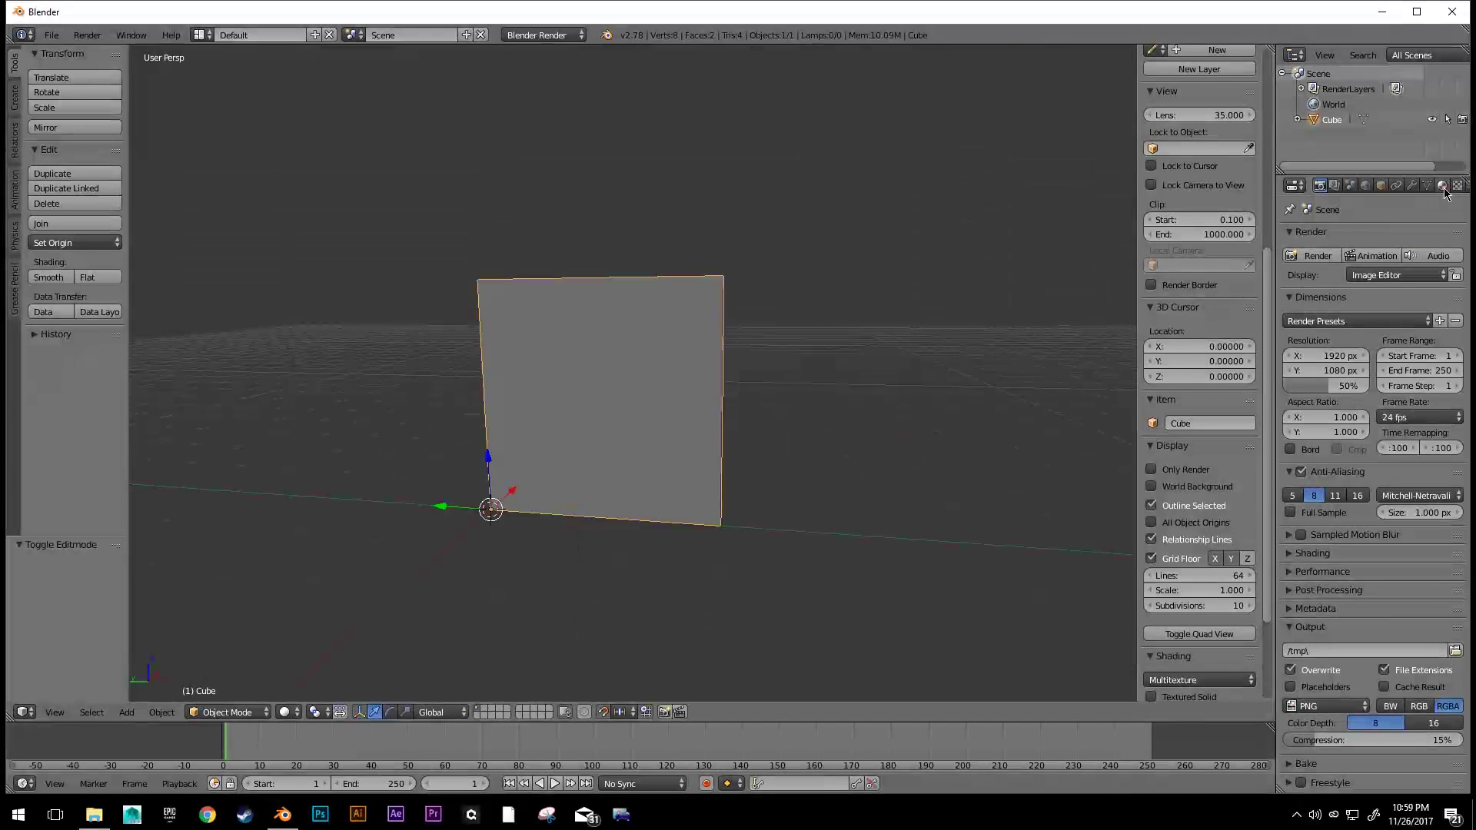
{"action": "left_click", "coordinate": [1443, 191]}
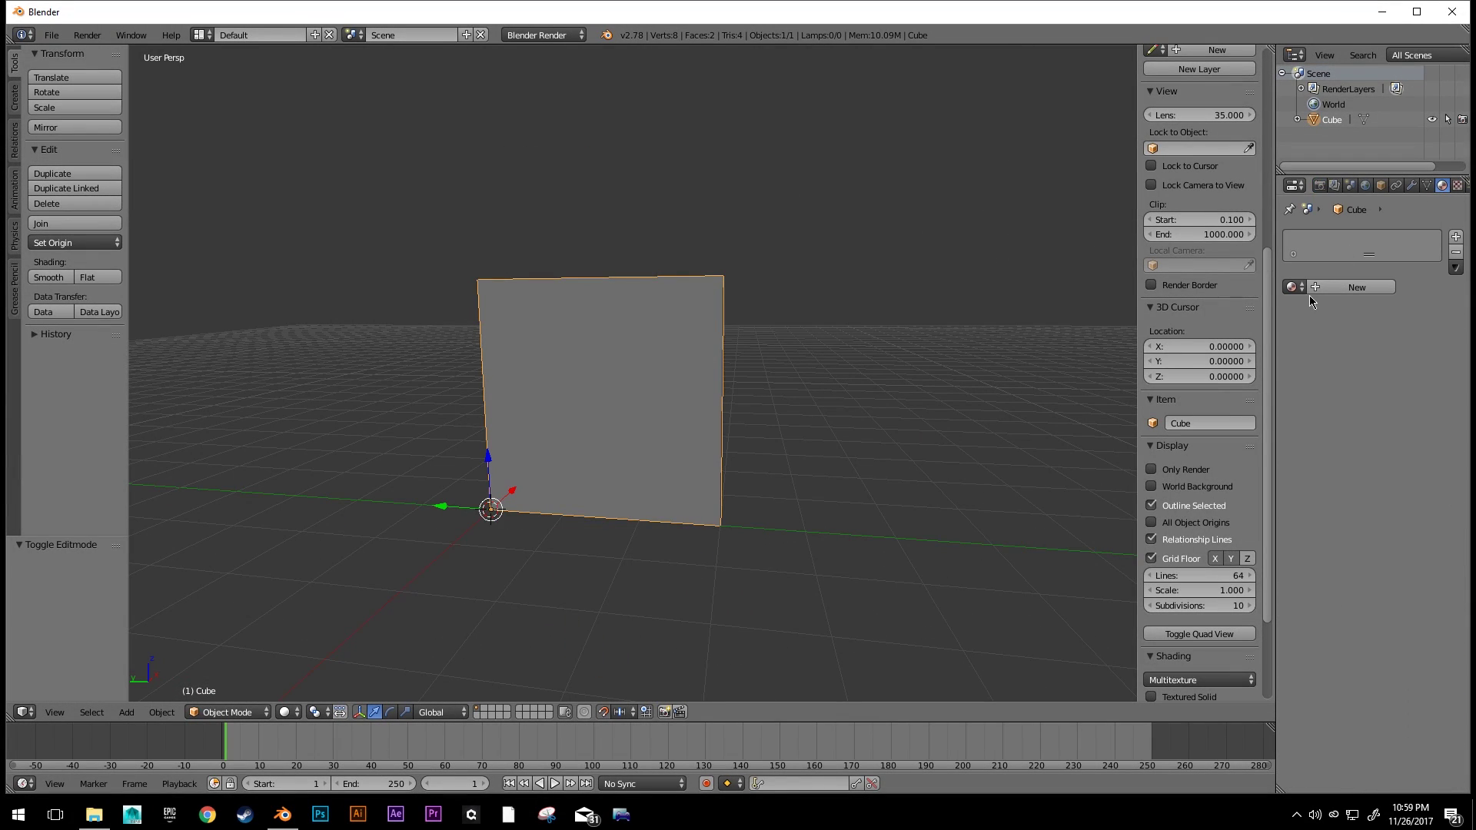
{"action": "left_click", "coordinate": [1337, 287]}
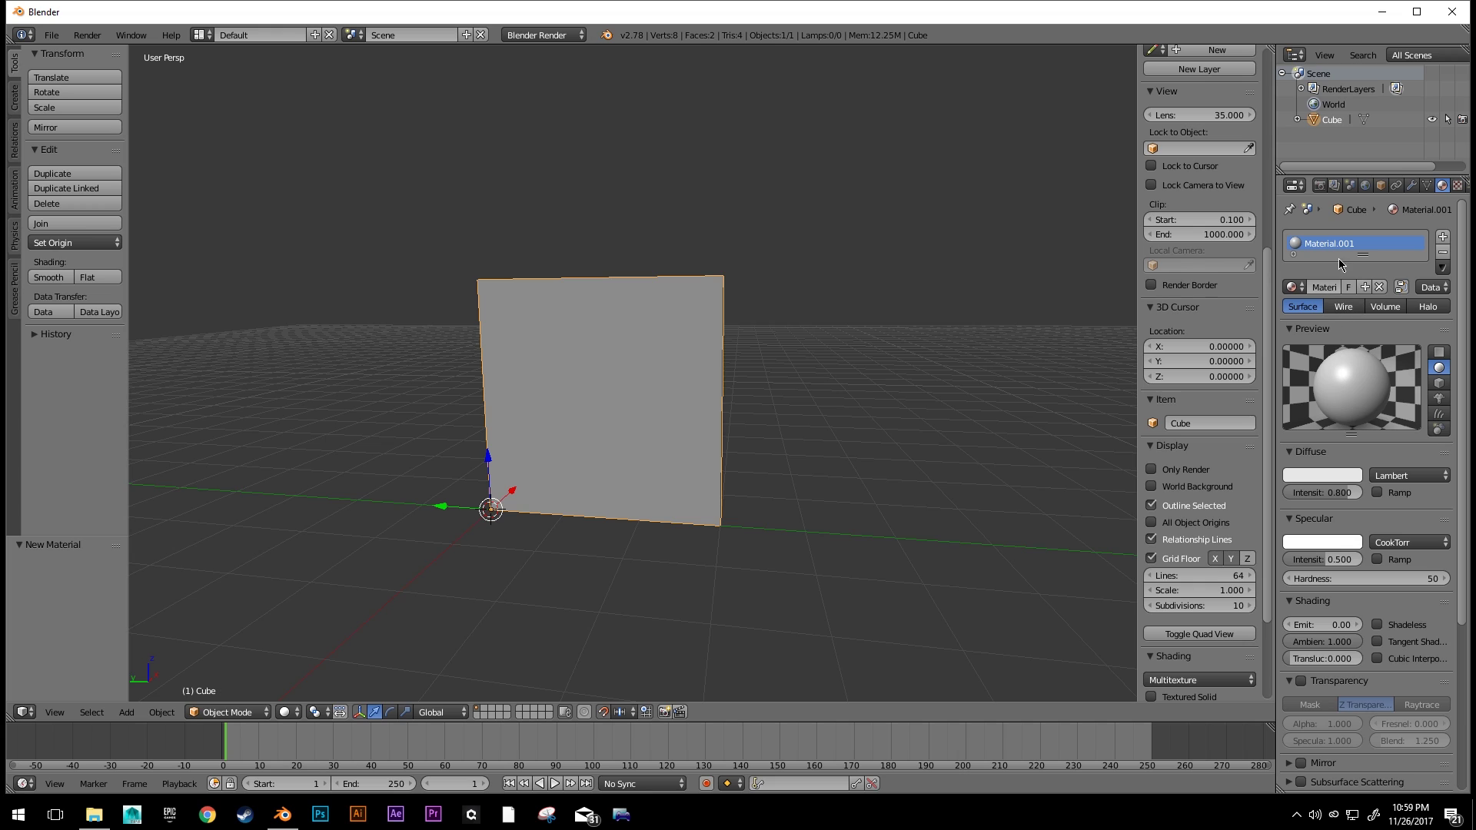
{"action": "left_click", "coordinate": [1325, 286]}
{"action": "type", "text": "mat1"}
{"action": "key", "text": "Return"}
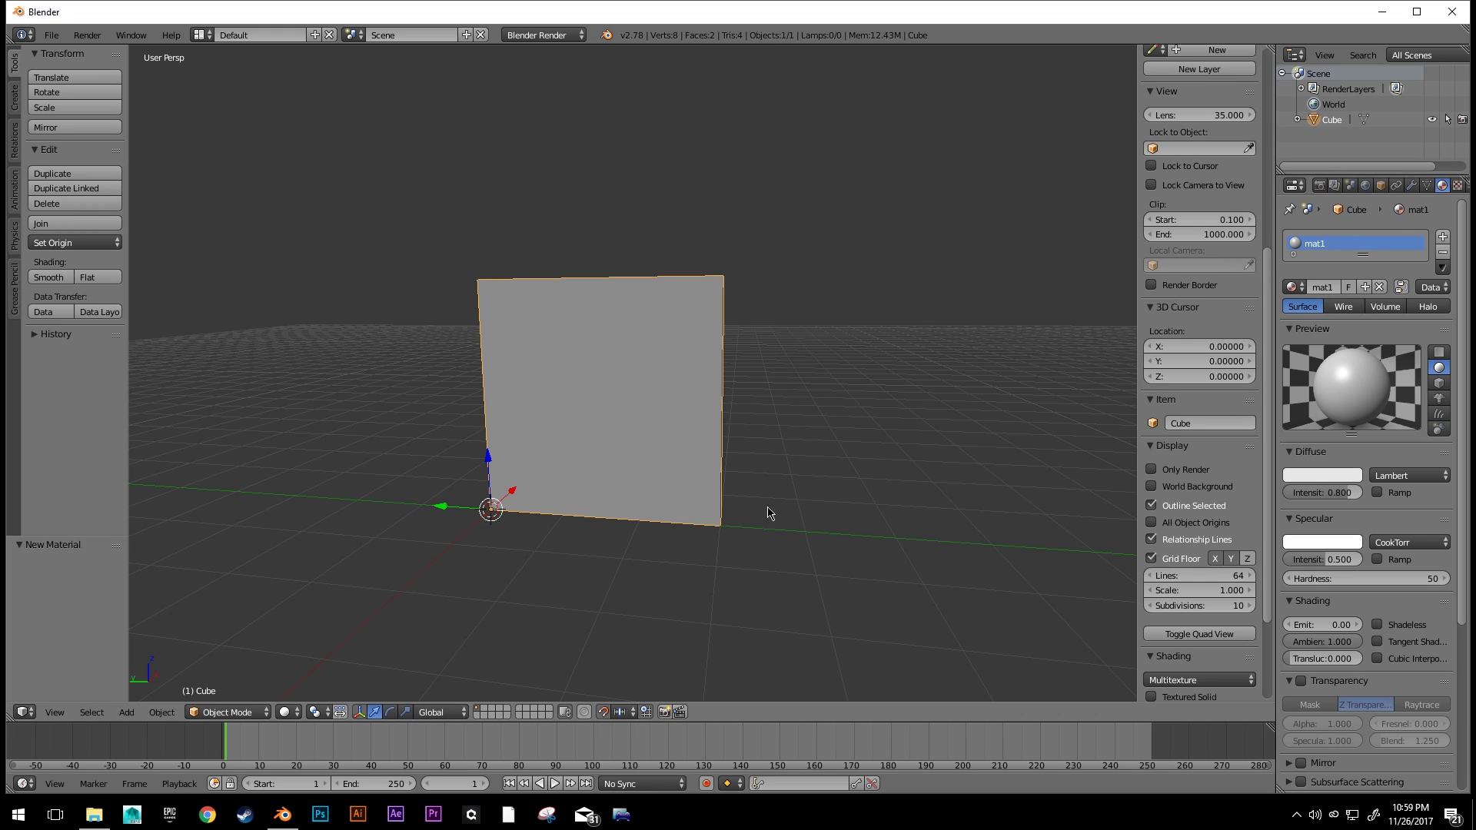
- Add a second material slot to the wall object and create a new material in it named mat2
{"action": "middle_click_drag", "start_coordinate": [824, 337], "coordinate": [885, 476]}
{"action": "key", "text": "Tab"}
{"action": "right_click", "coordinate": [619, 370]}
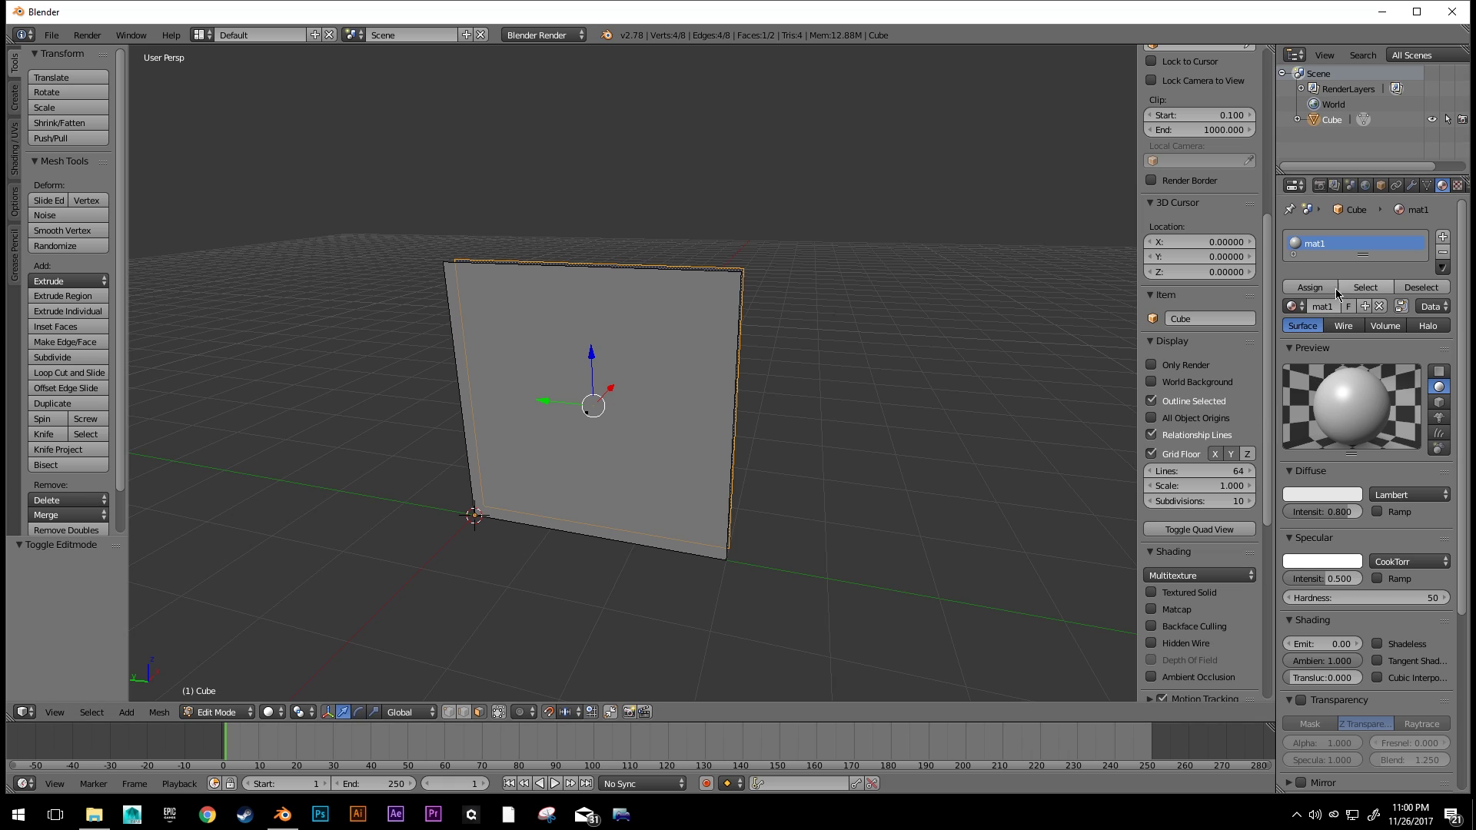
{"action": "left_click", "coordinate": [1445, 239]}
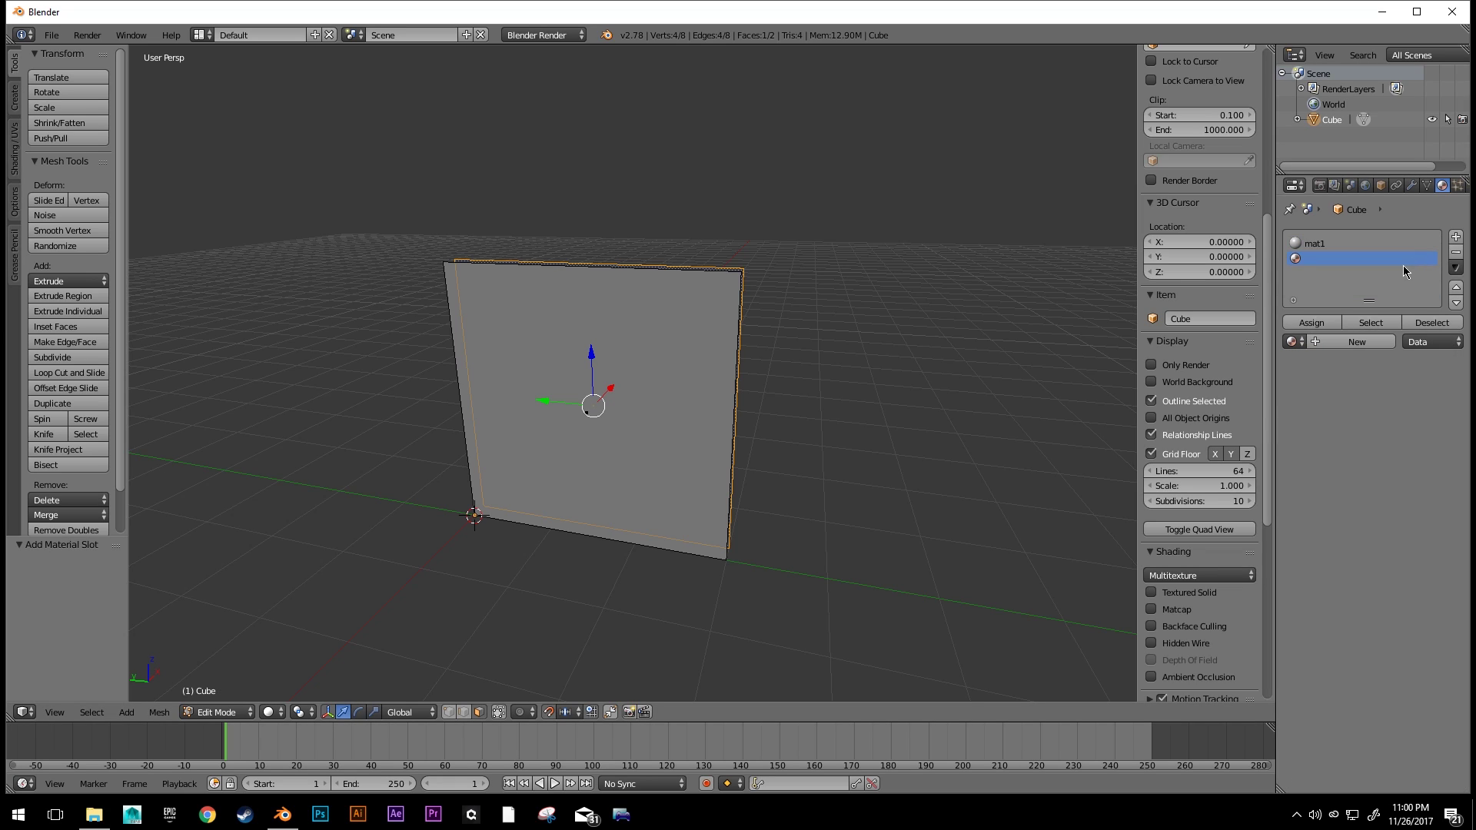
{"action": "left_click", "coordinate": [1346, 343]}
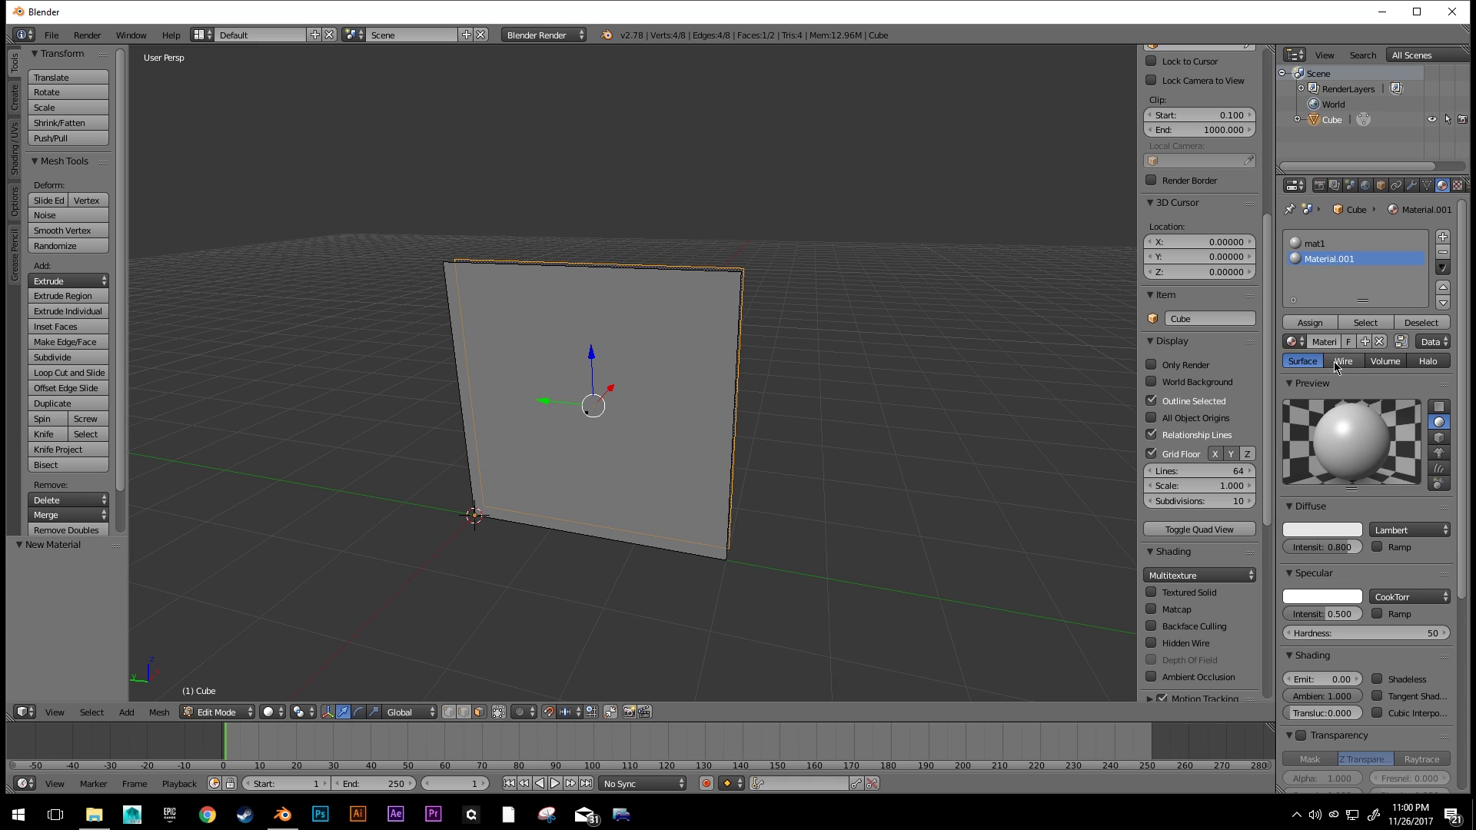
{"action": "left_click", "coordinate": [1326, 343]}
{"action": "type", "text": "mat2"}
{"action": "key", "text": "Return"}
{"action": "key", "text": "Tab"}
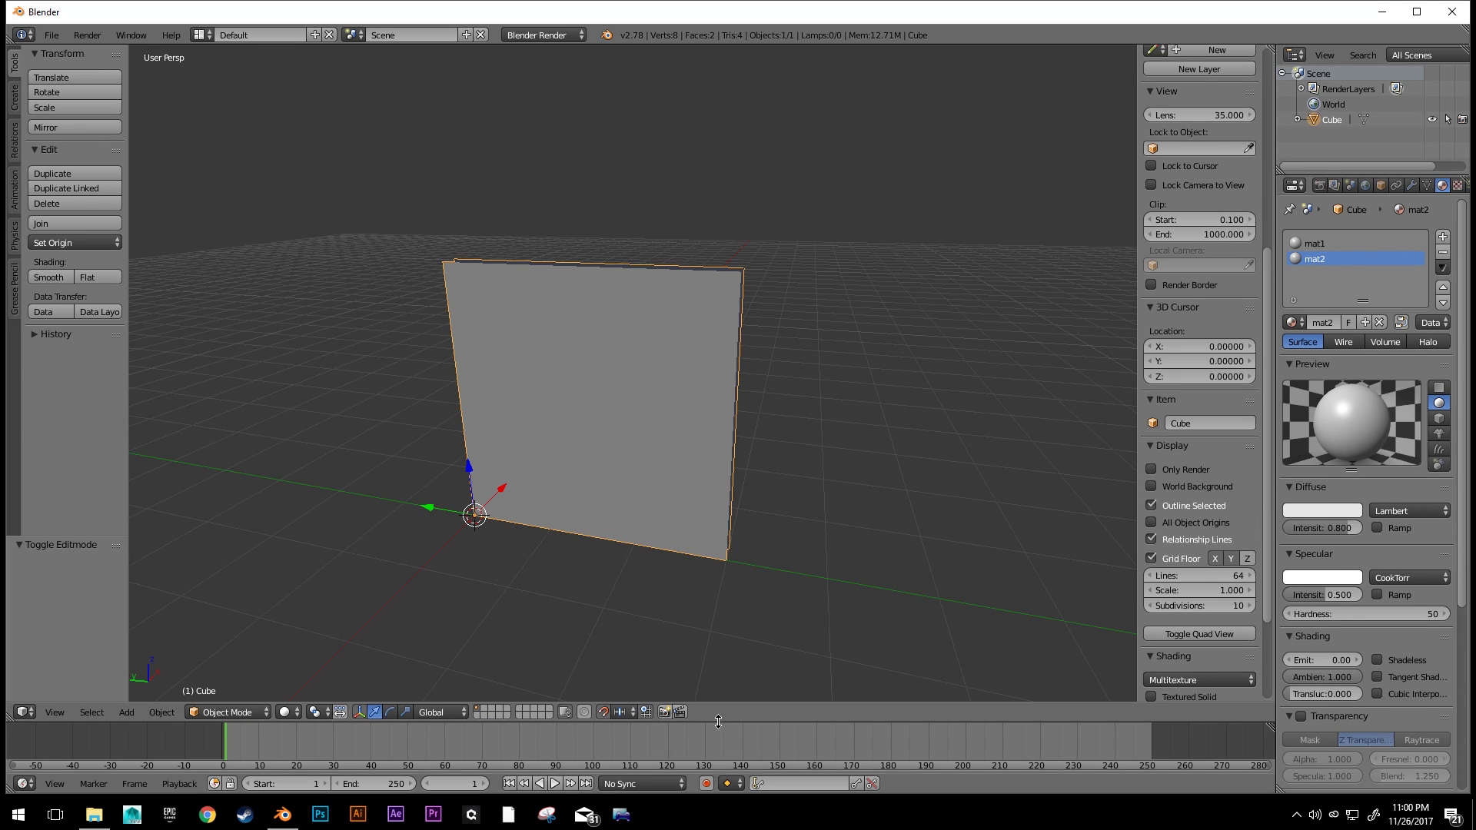
- Enlarge the timeline area to about half the window height and switch it to the UV/Image Editor
{"action": "left_click_drag", "start_coordinate": [719, 721], "coordinate": [718, 465]}
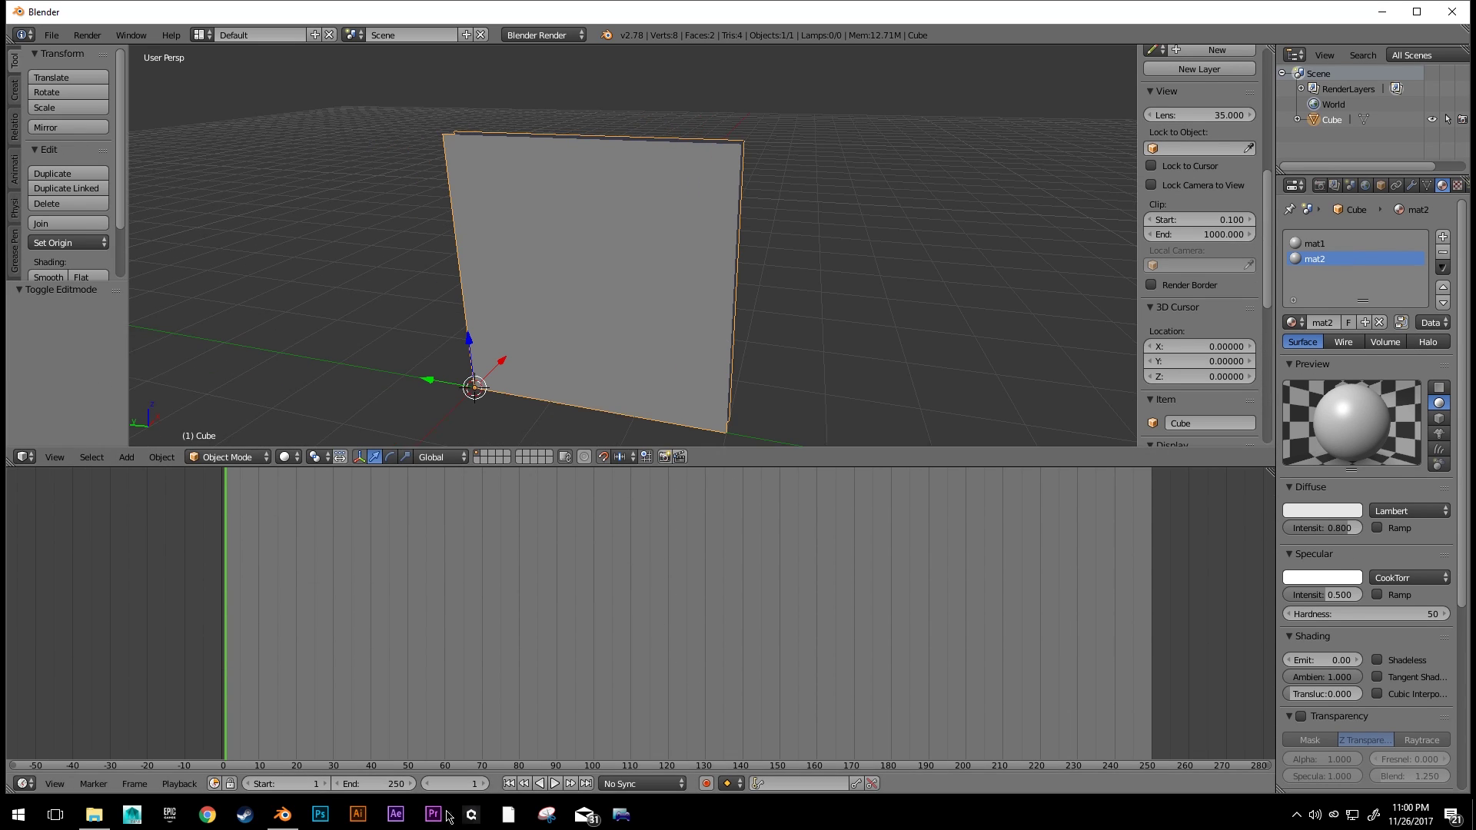
{"action": "left_click", "coordinate": [24, 783]}
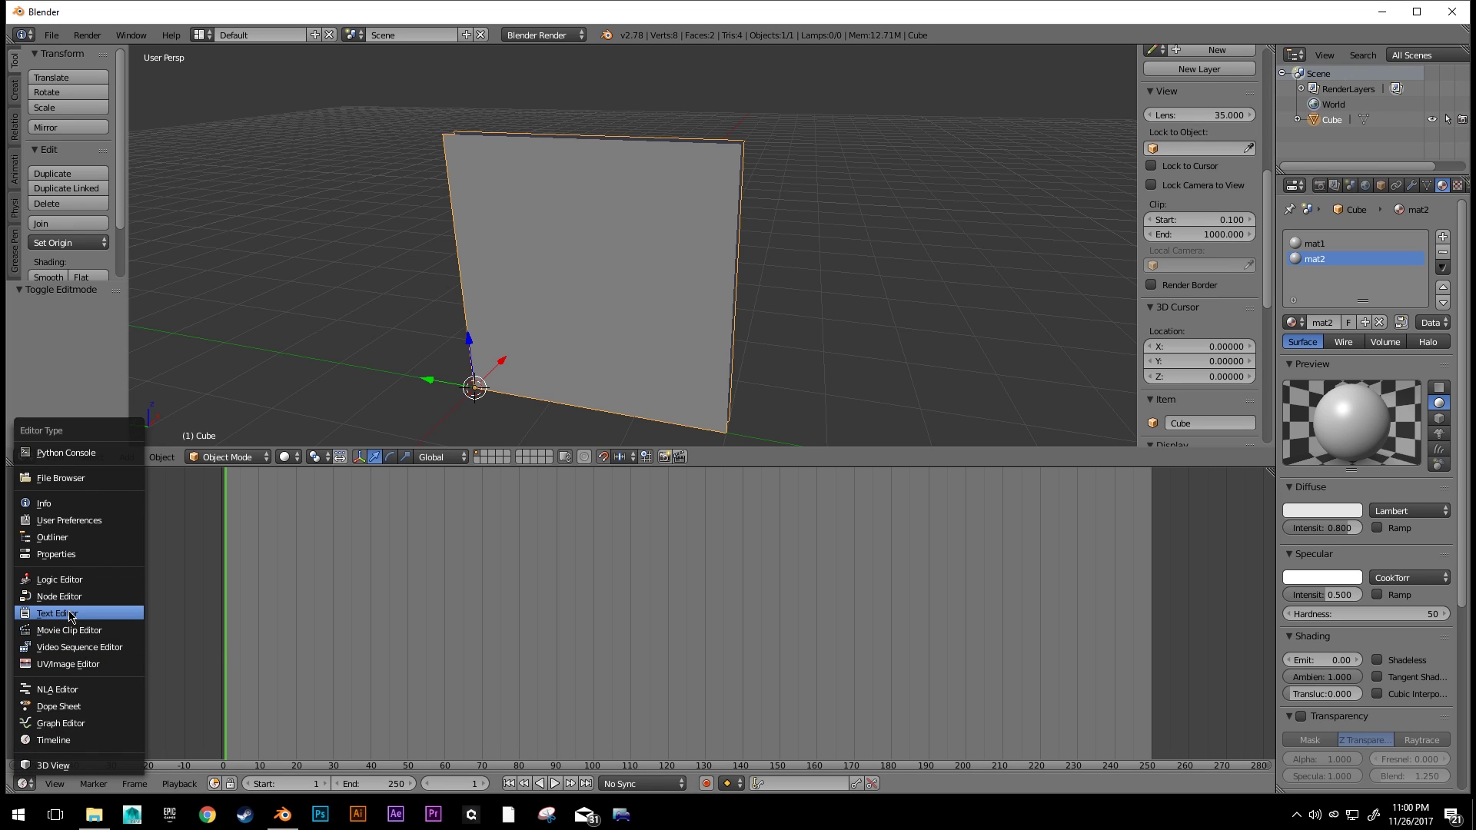
{"action": "left_click", "coordinate": [80, 666]}
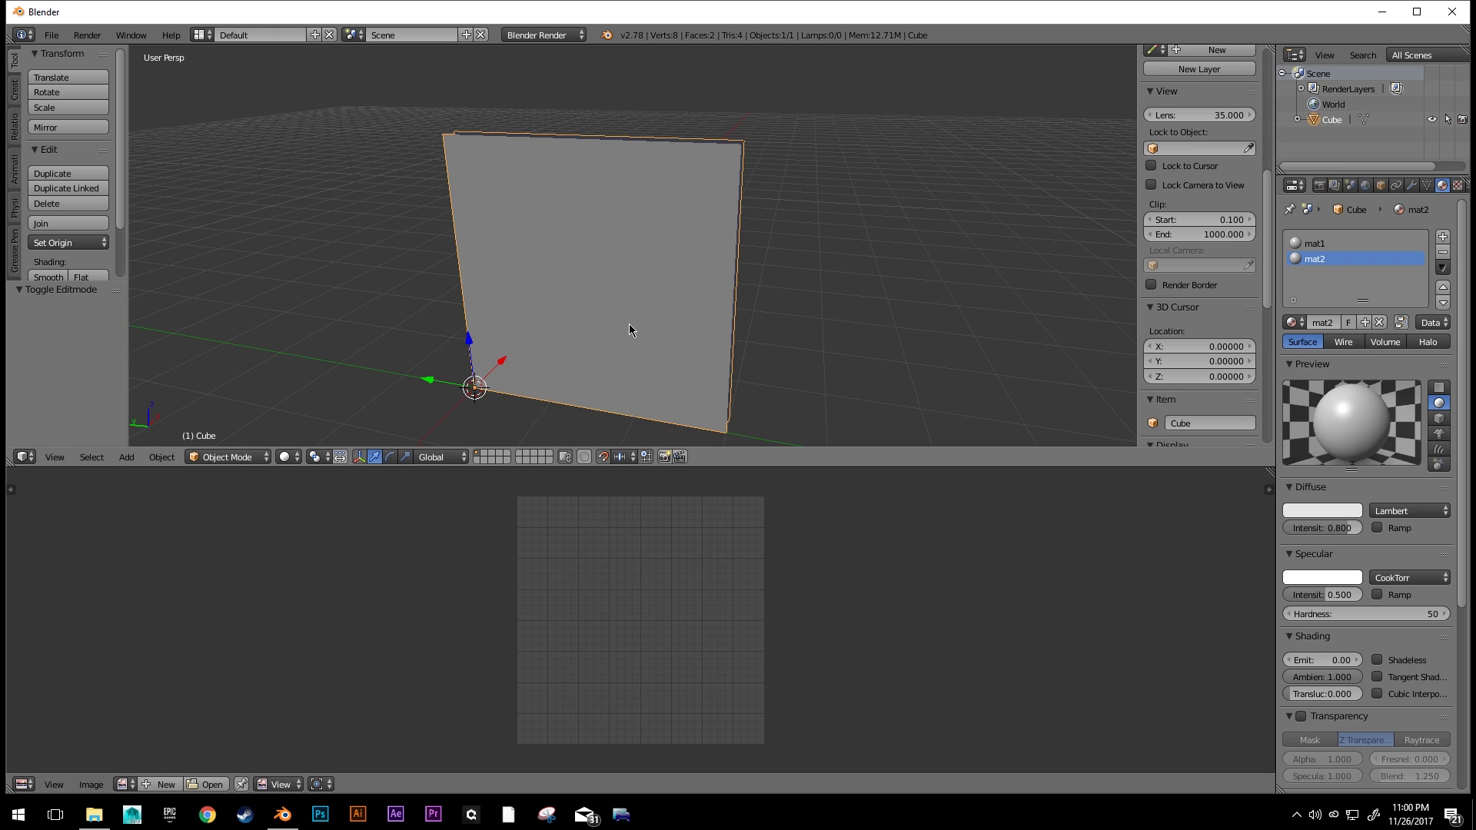
- Select all faces of the wall mesh in Edit Mode and unwrap them with the standard Unwrap method
{"action": "key", "text": "Tab"}
{"action": "scroll", "coordinate": [642, 300], "scroll_direction": "down", "scroll_amount": 3}
{"action": "key", "text": "a"}
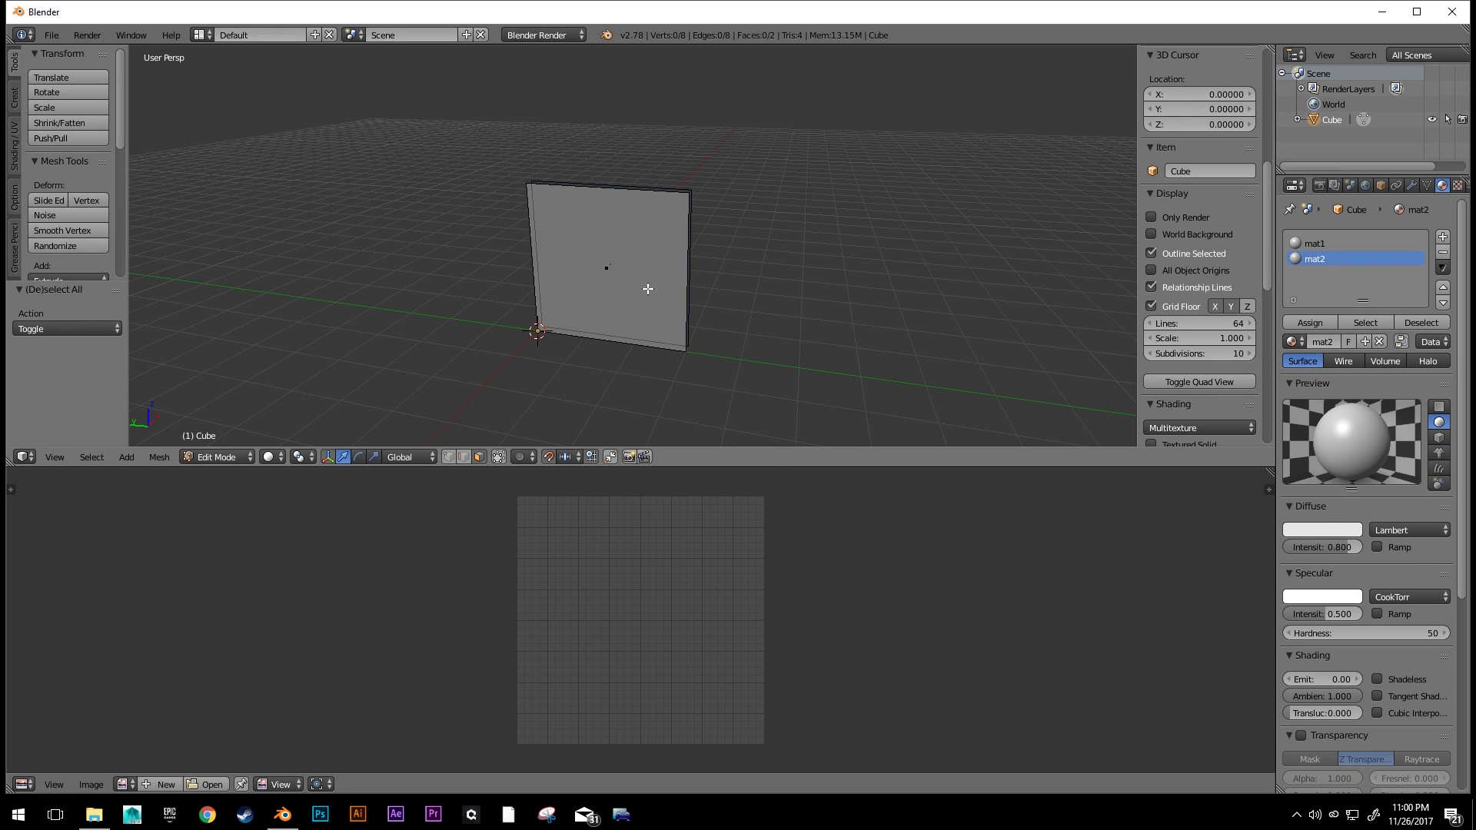
{"action": "key", "text": "a"}
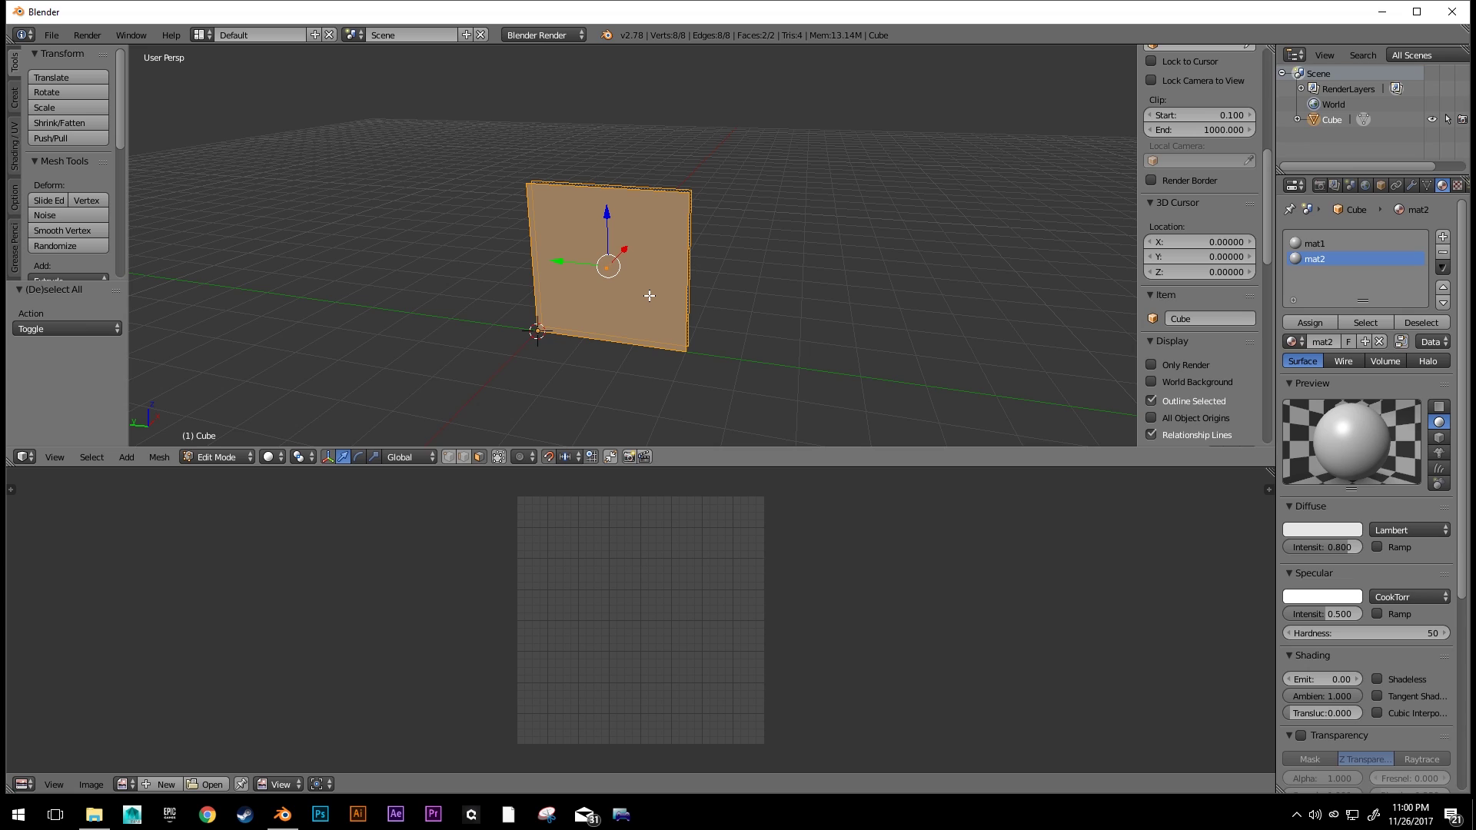
{"action": "key", "text": "u"}
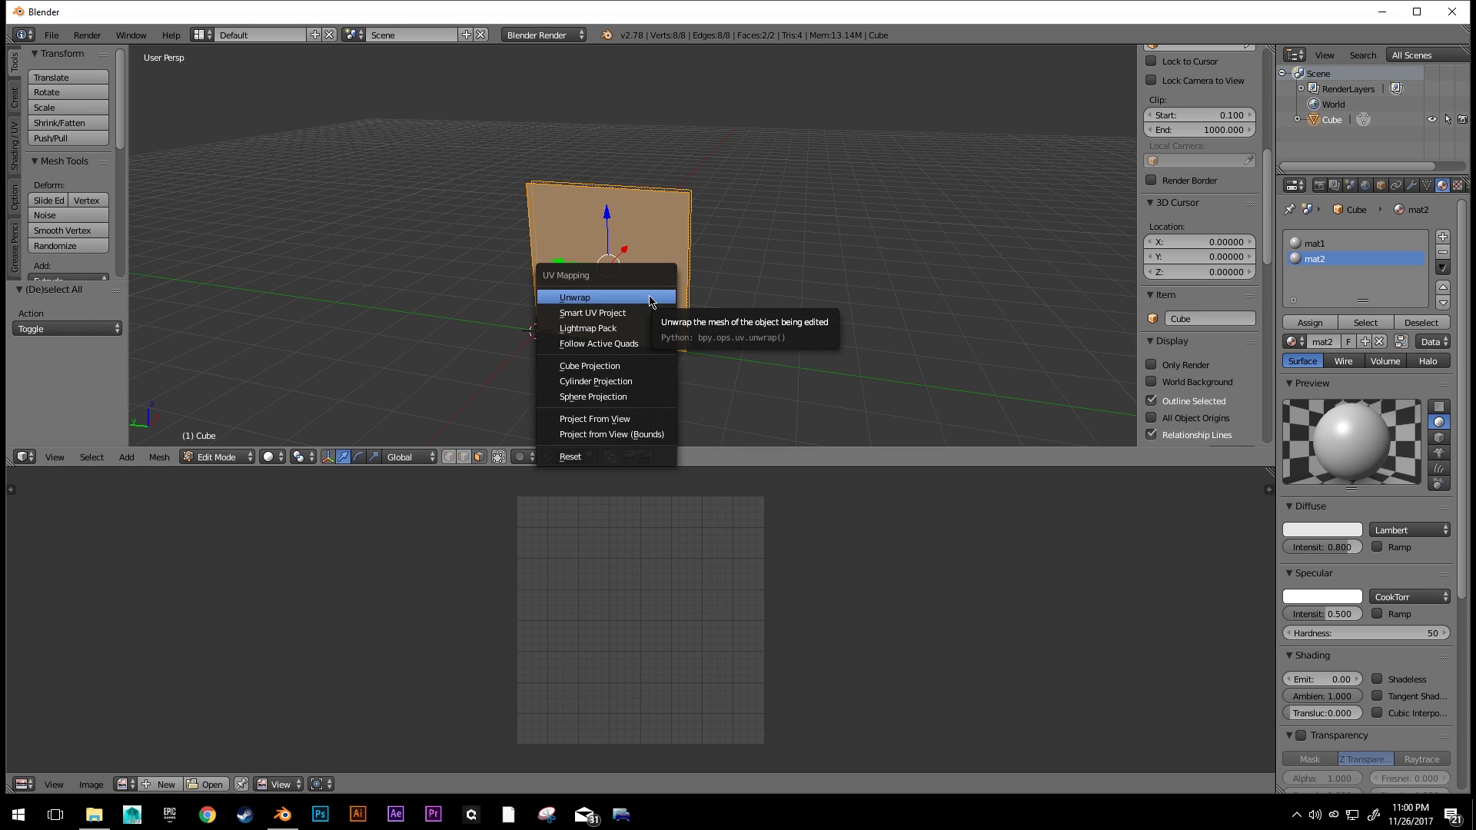
{"action": "left_click", "coordinate": [649, 298]}
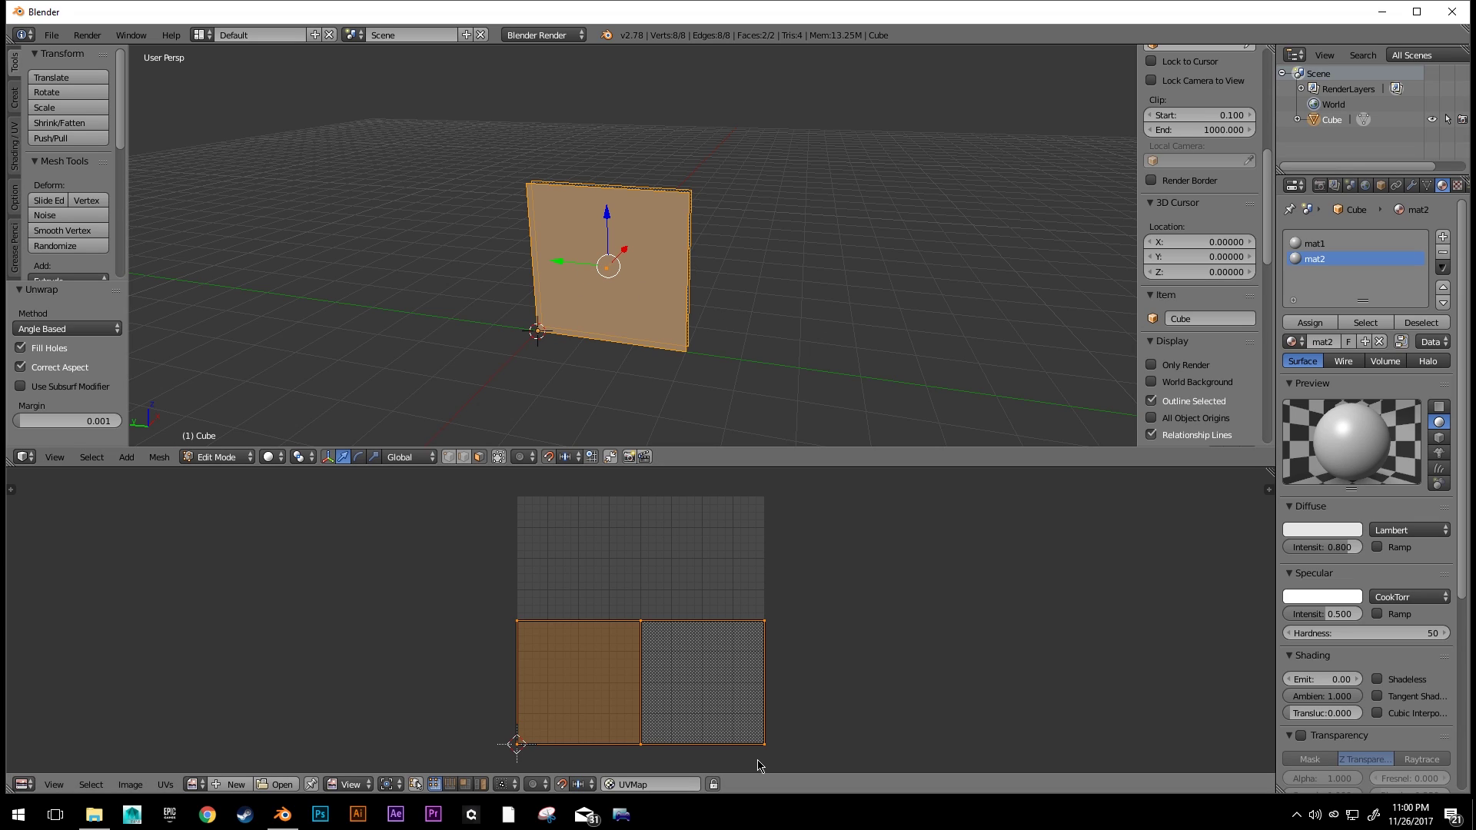
- Select the wall's two faces one at a time to examine their UV islands, and reselect the whole mesh
{"action": "right_click", "coordinate": [551, 657]}
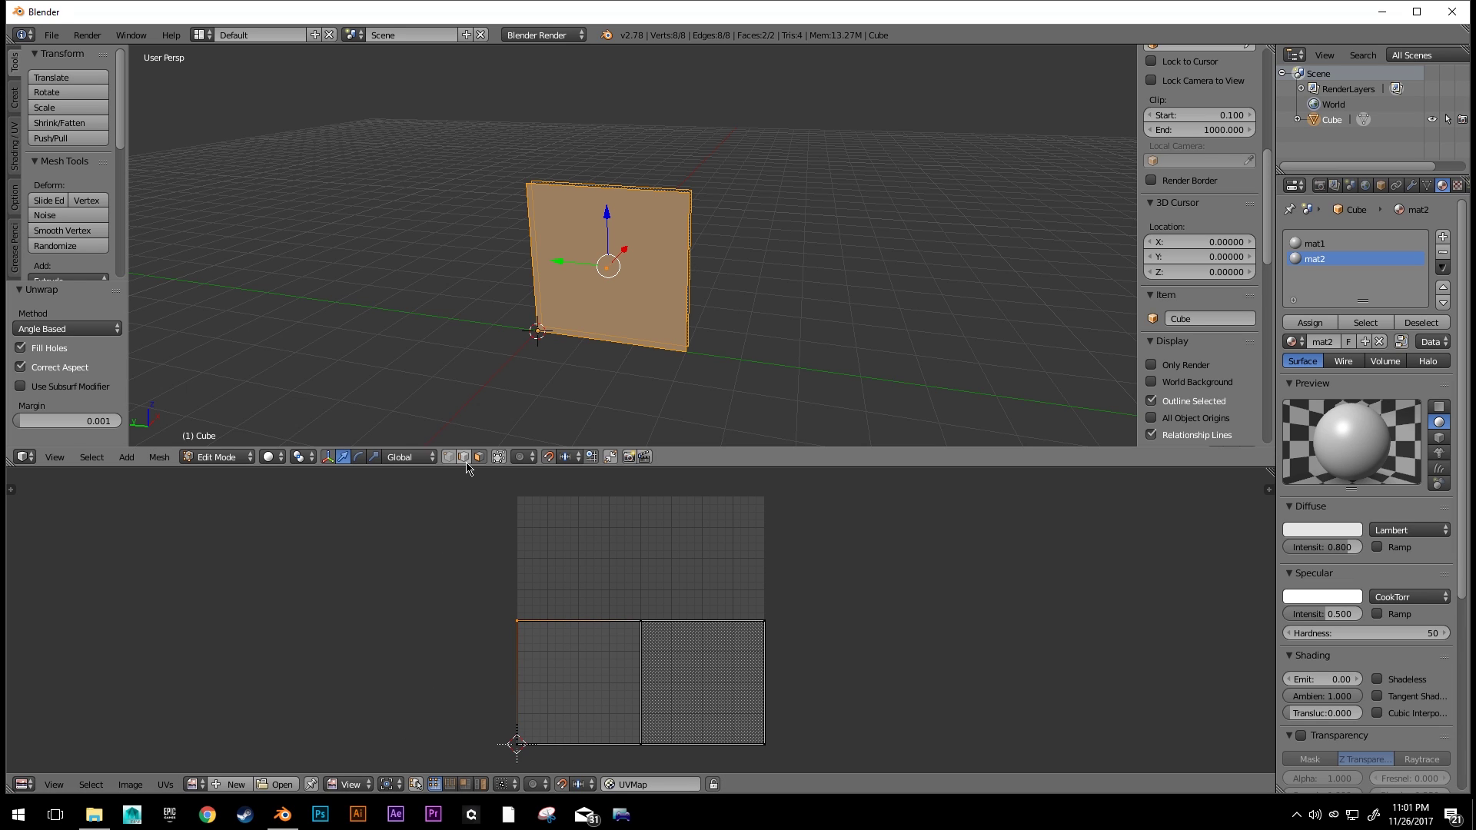
{"action": "left_click", "coordinate": [596, 697]}
{"action": "right_click", "coordinate": [609, 298]}
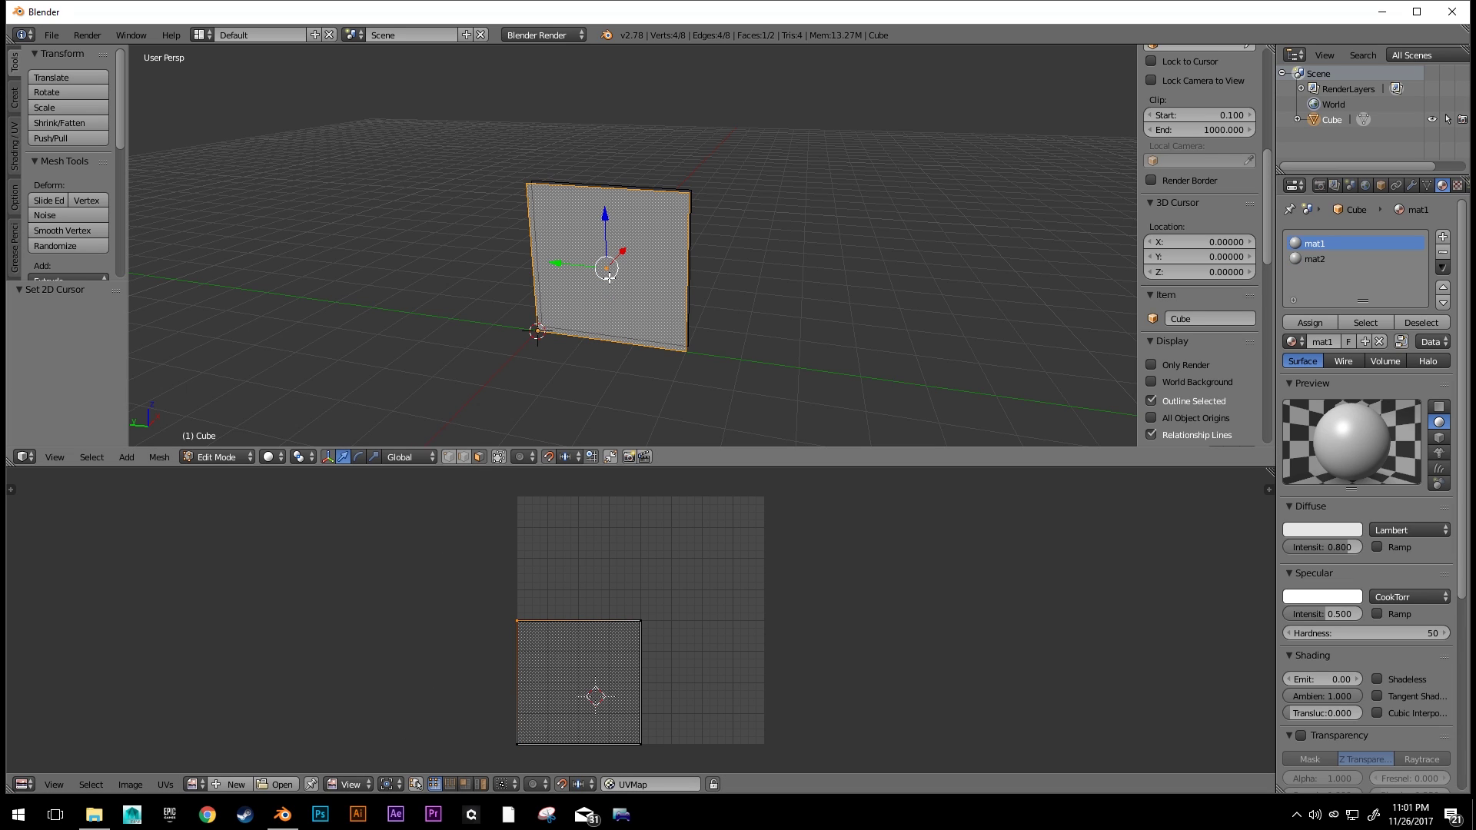
{"action": "right_click", "coordinate": [611, 274]}
{"action": "middle_click_drag", "start_coordinate": [643, 302], "coordinate": [477, 315]}
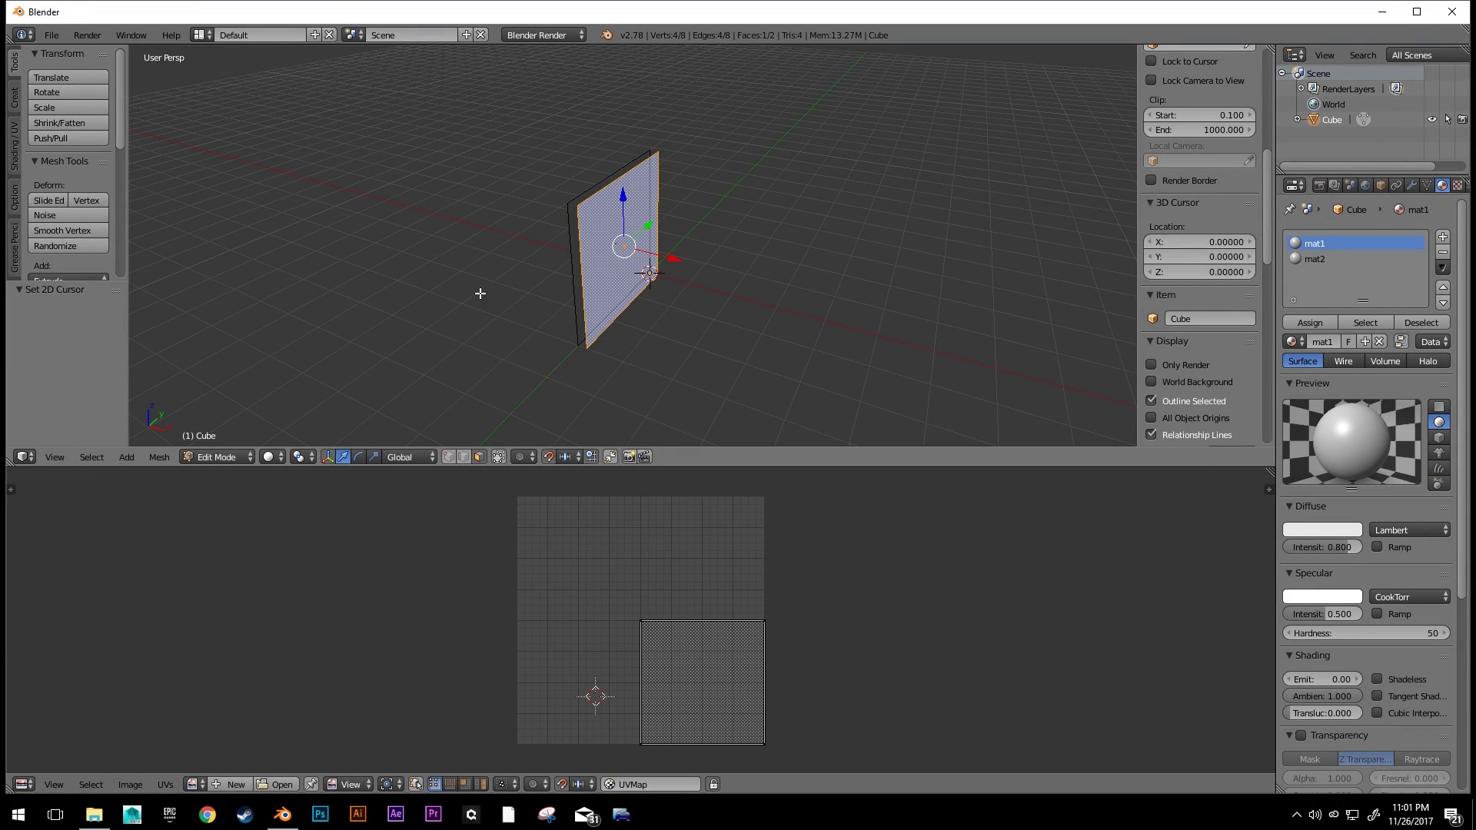
{"action": "middle_click_drag", "start_coordinate": [496, 324], "coordinate": [680, 263]}
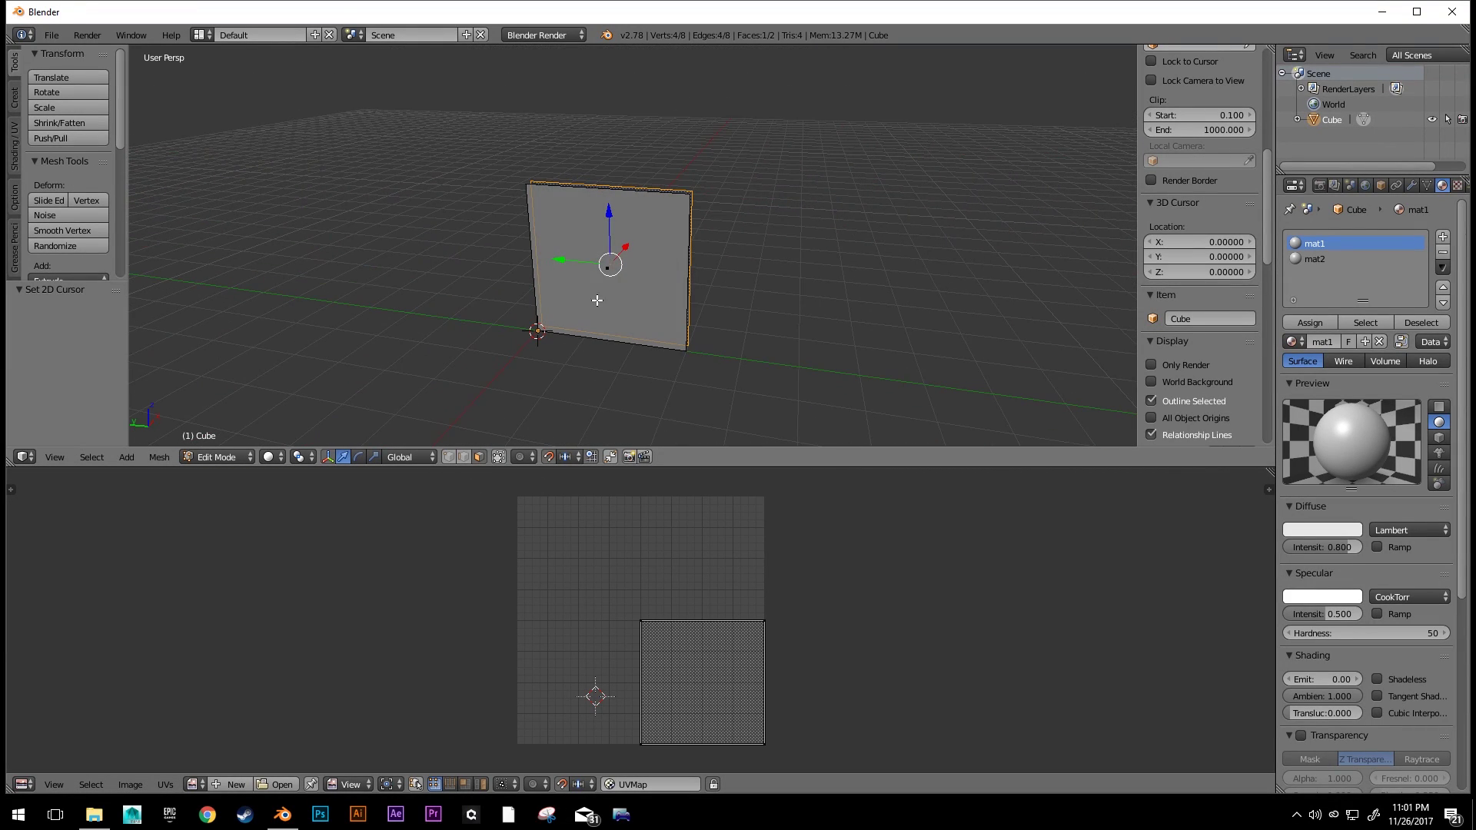
{"action": "key", "text": "a"}
{"action": "key", "text": "a"}
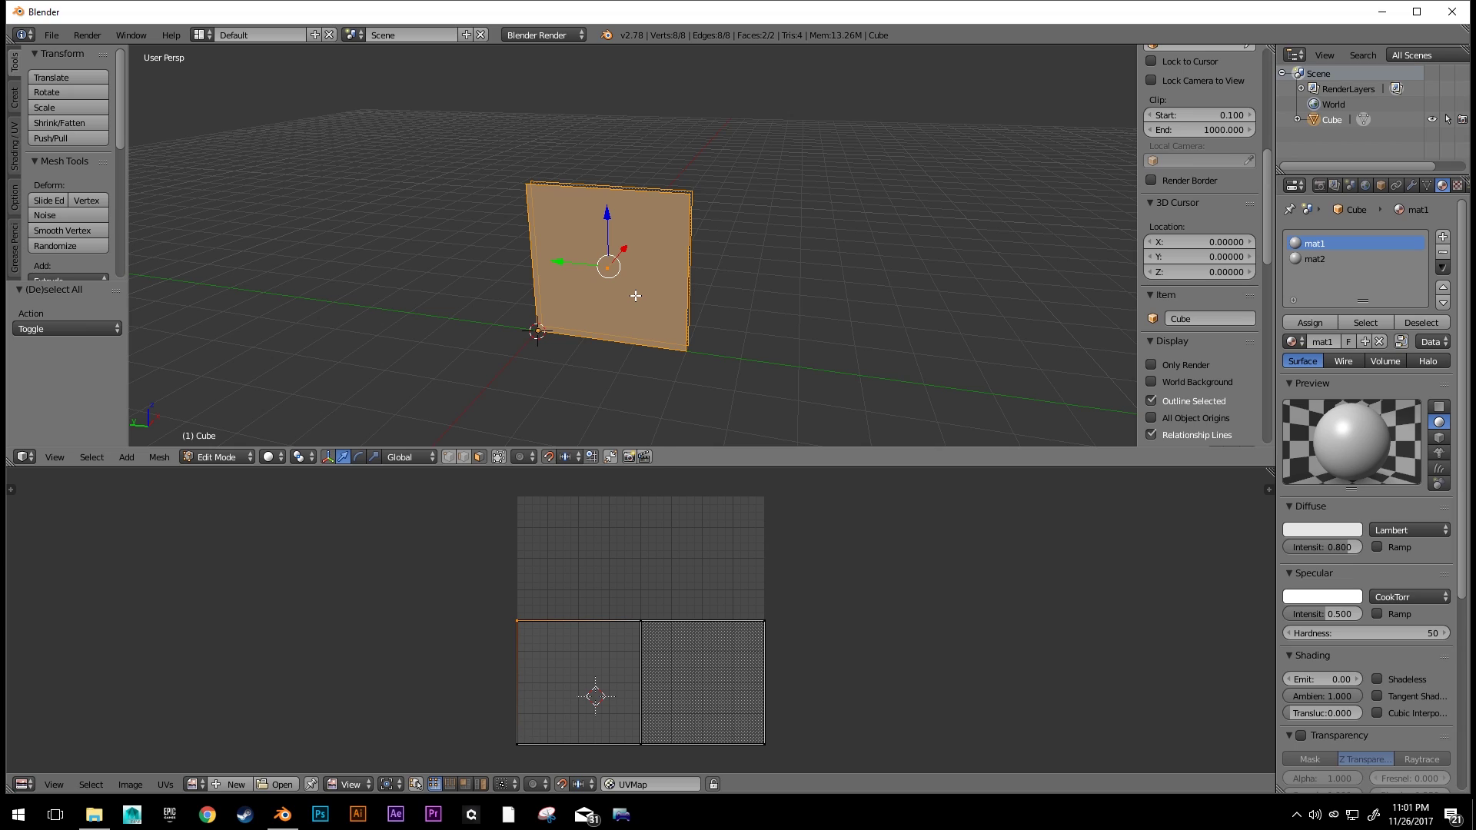
- Project the whole wall mesh's UVs from the current perspective view with Project from View (Bounds)
{"action": "key", "text": "u"}
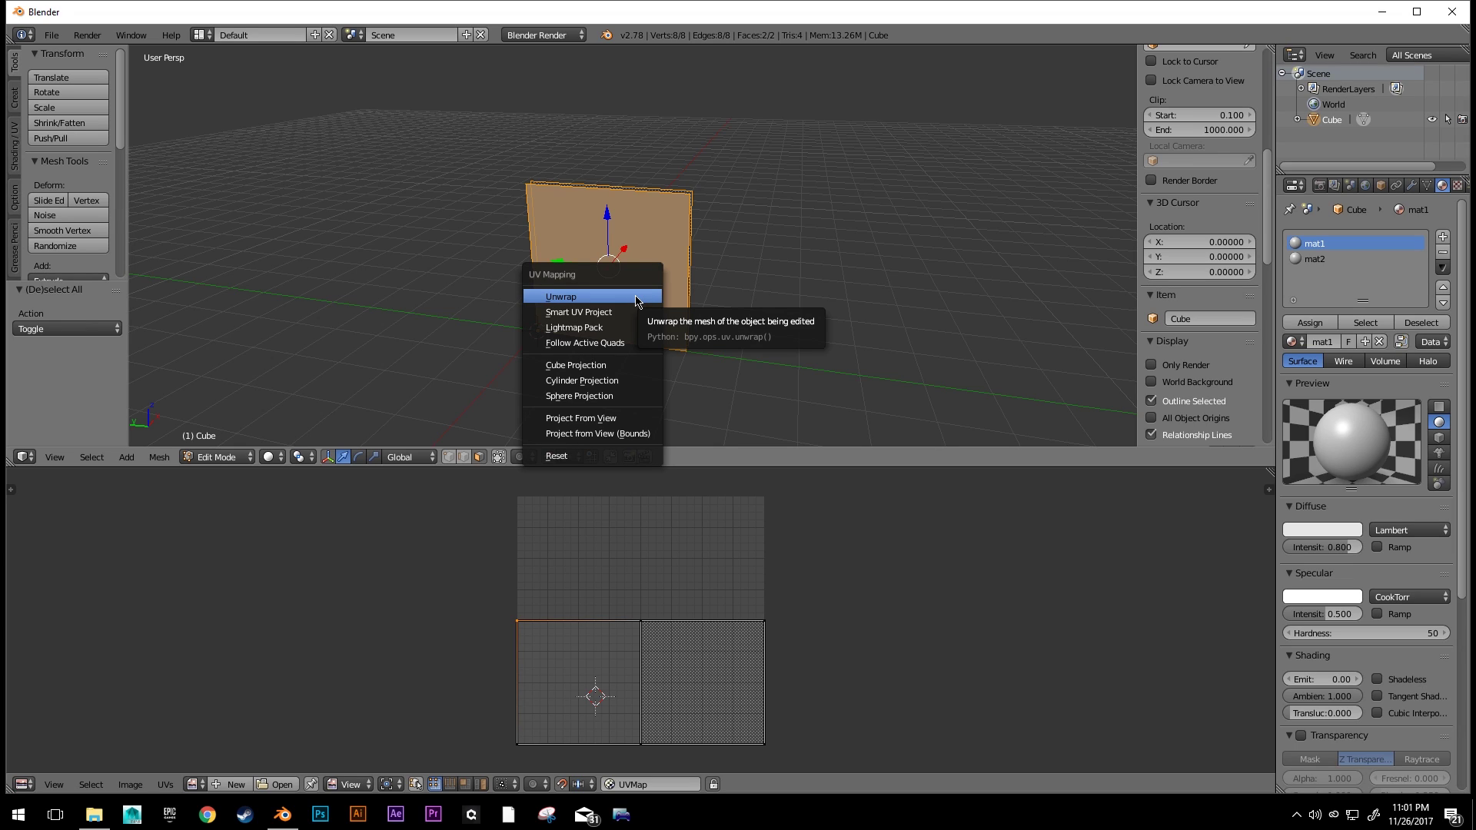
{"action": "left_click", "coordinate": [636, 434]}
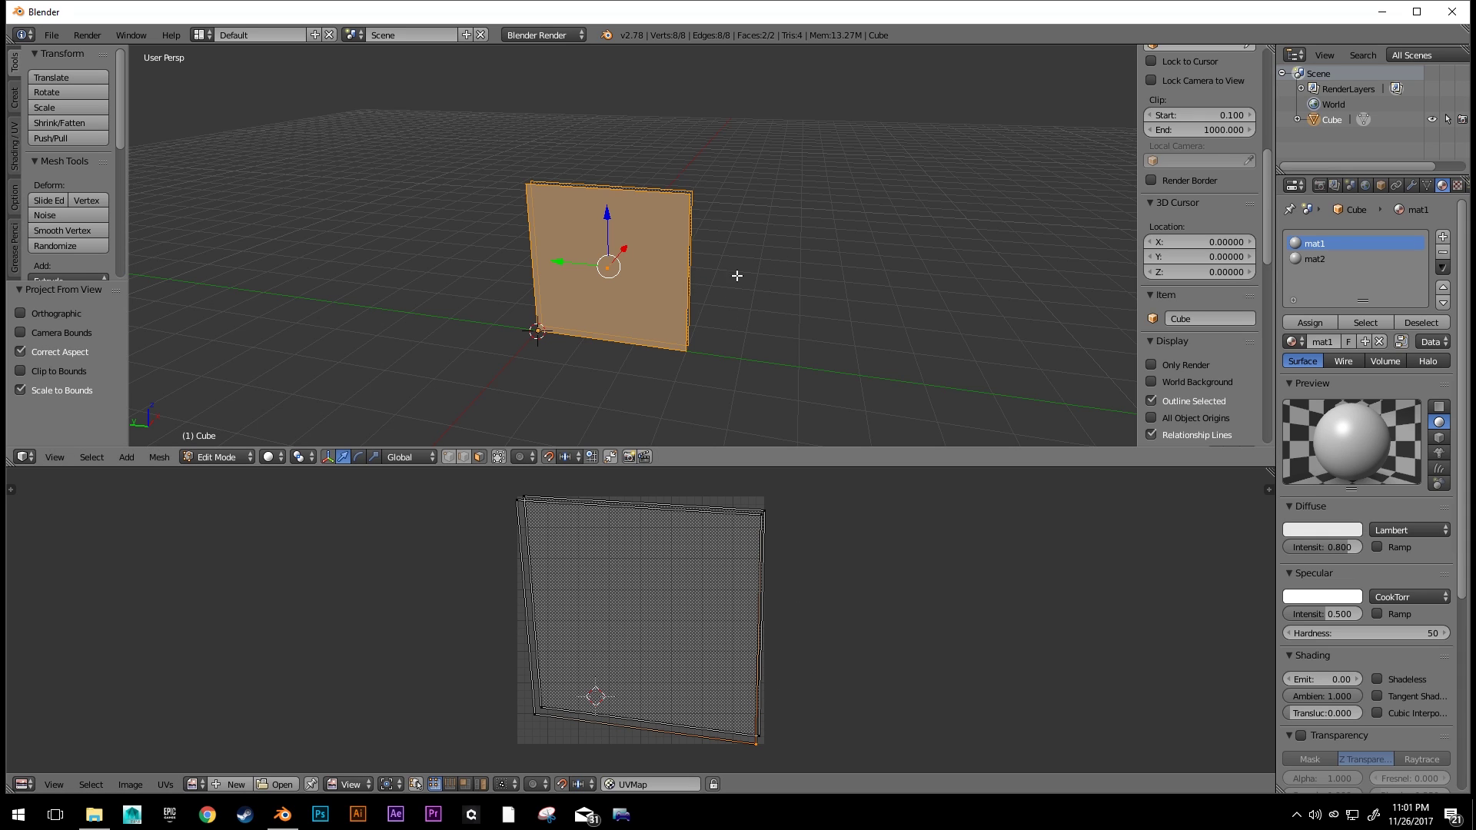
{"action": "mouse_move", "coordinate": [751, 273]}
{"action": "middle_mouse_down"}
{"action": "mouse_move", "coordinate": [702, 300]}
{"action": "mouse_move", "coordinate": [768, 297]}
{"action": "mouse_move", "coordinate": [764, 280]}
{"action": "middle_mouse_up"}
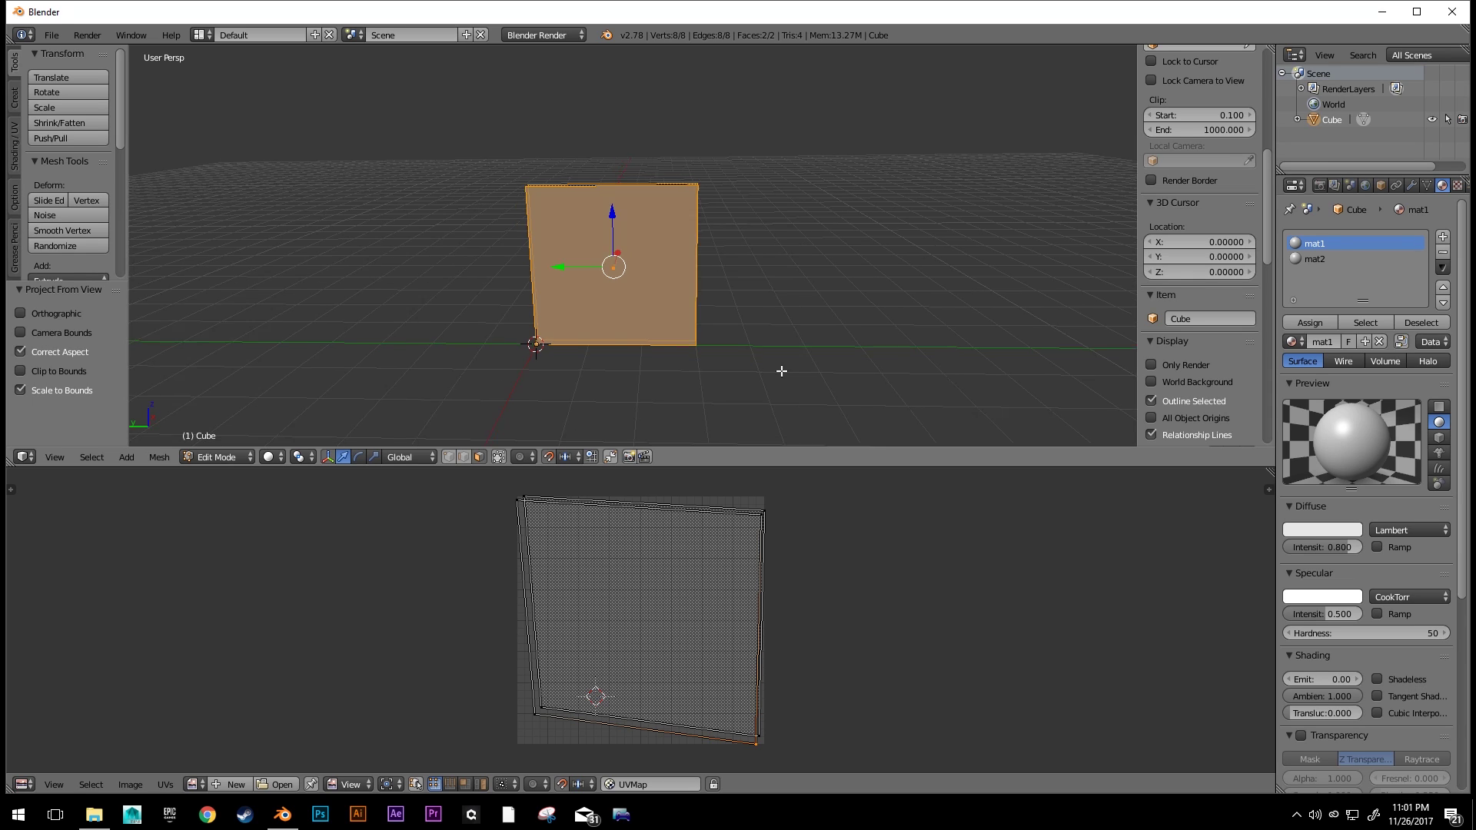
- Project the whole wall mesh's UVs from the left orthographic view with Project from View (Bounds)
{"action": "key", "text": "KP_3"}
{"action": "key", "text": "KP_1"}
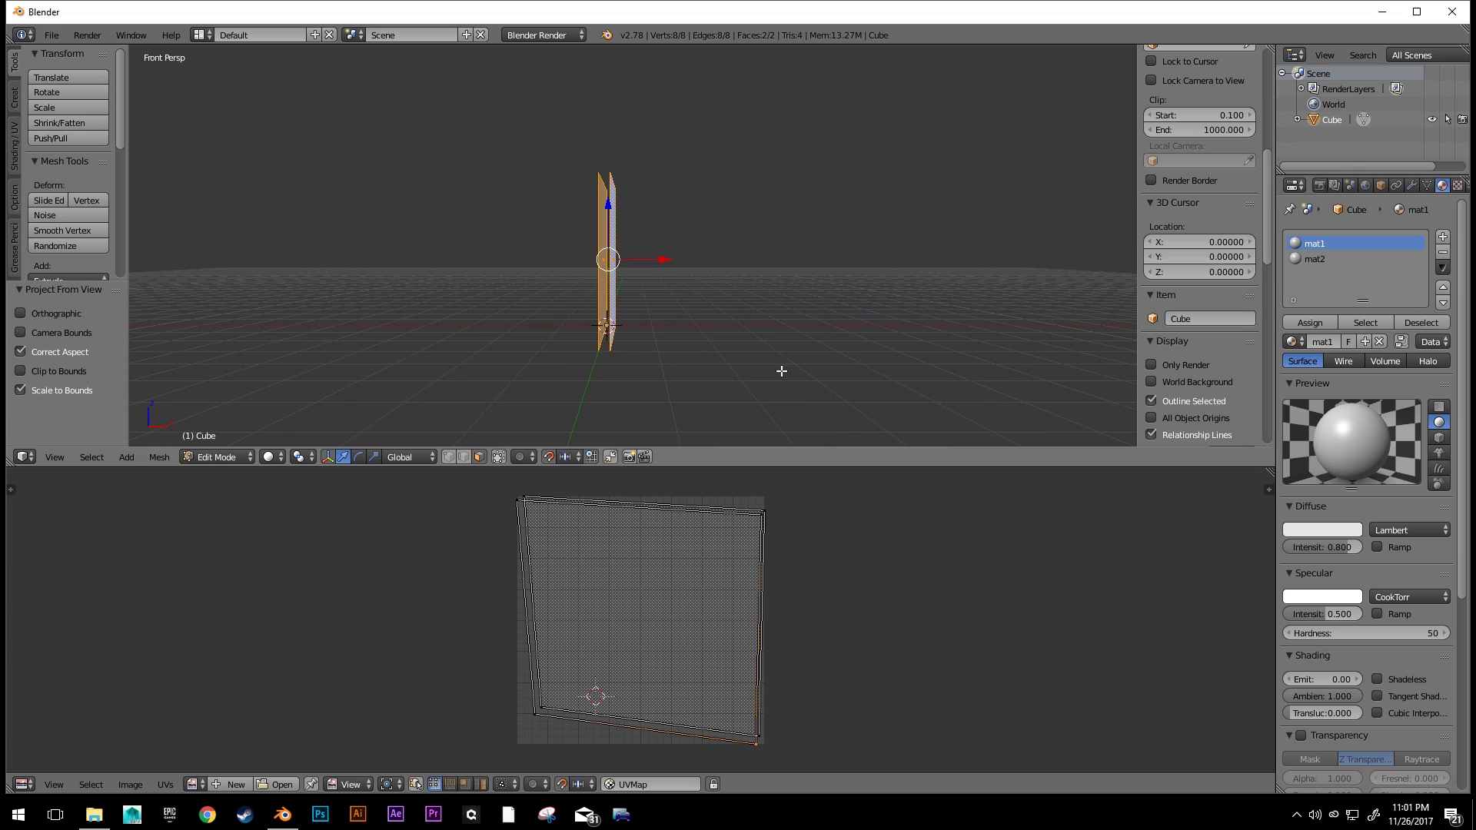
{"action": "key", "text": "KP_3"}
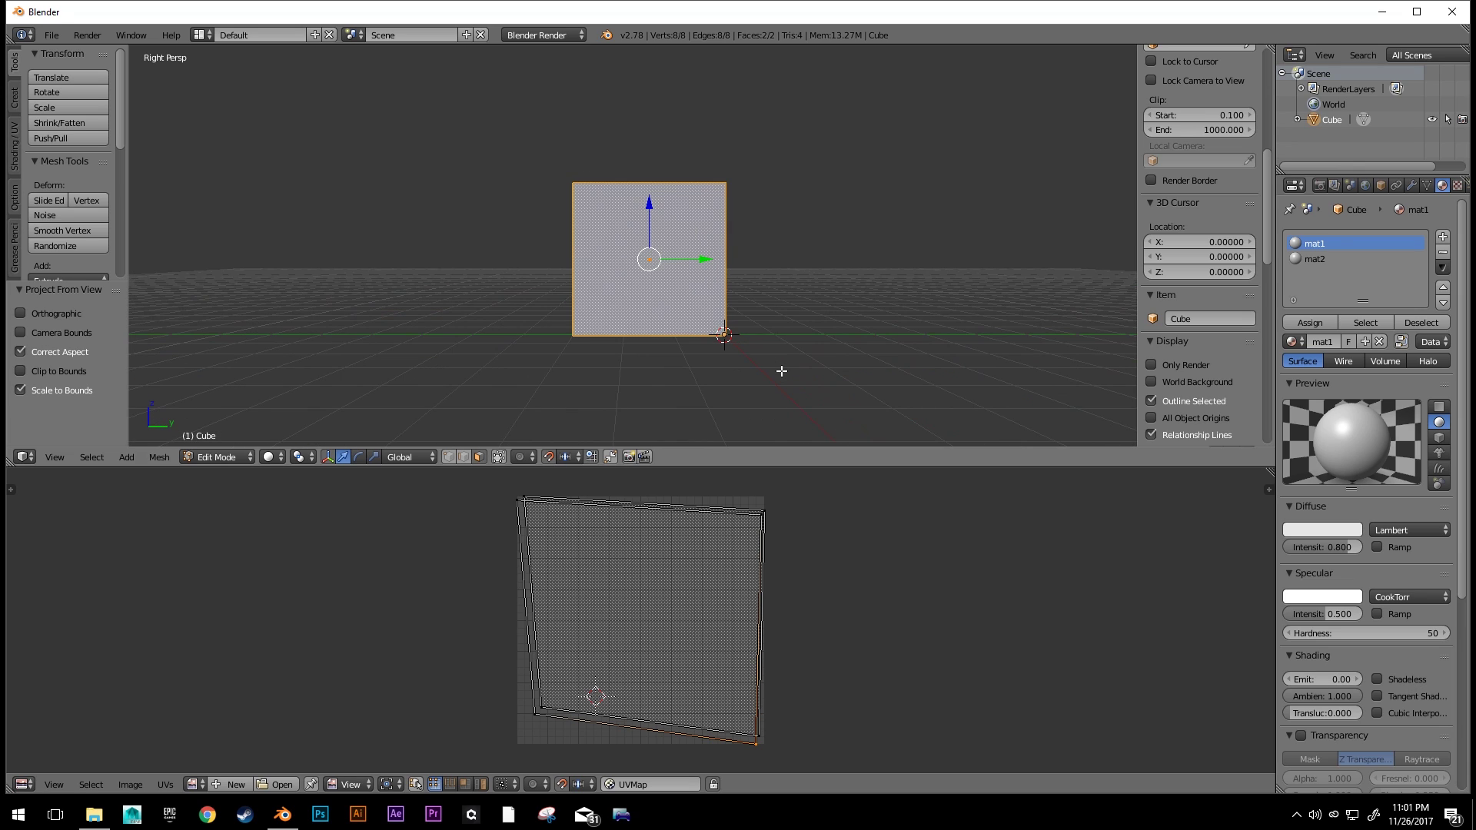
{"action": "key", "text": "ctrl+KP_3"}
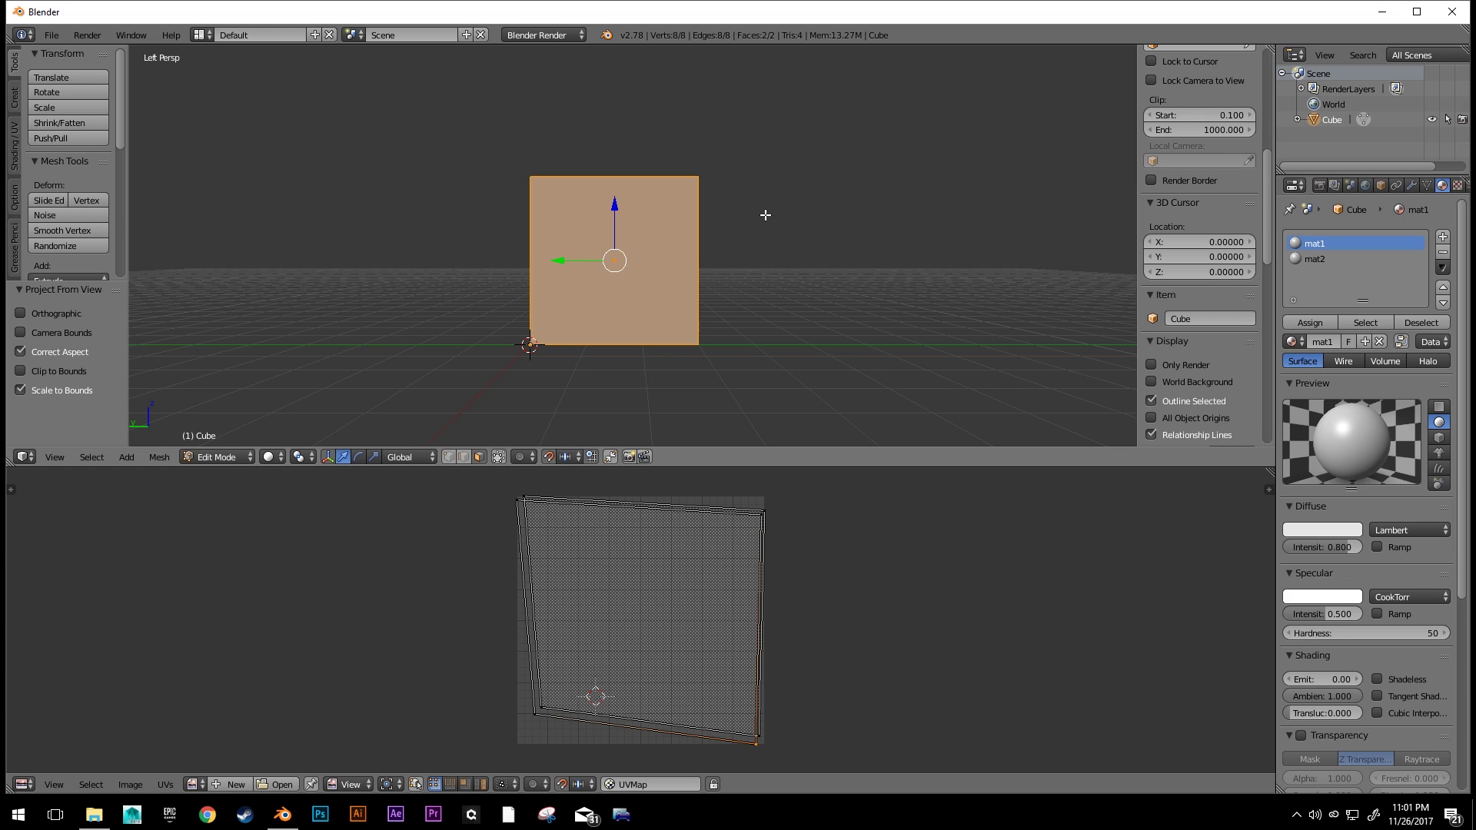
{"action": "key", "text": "KP_5"}
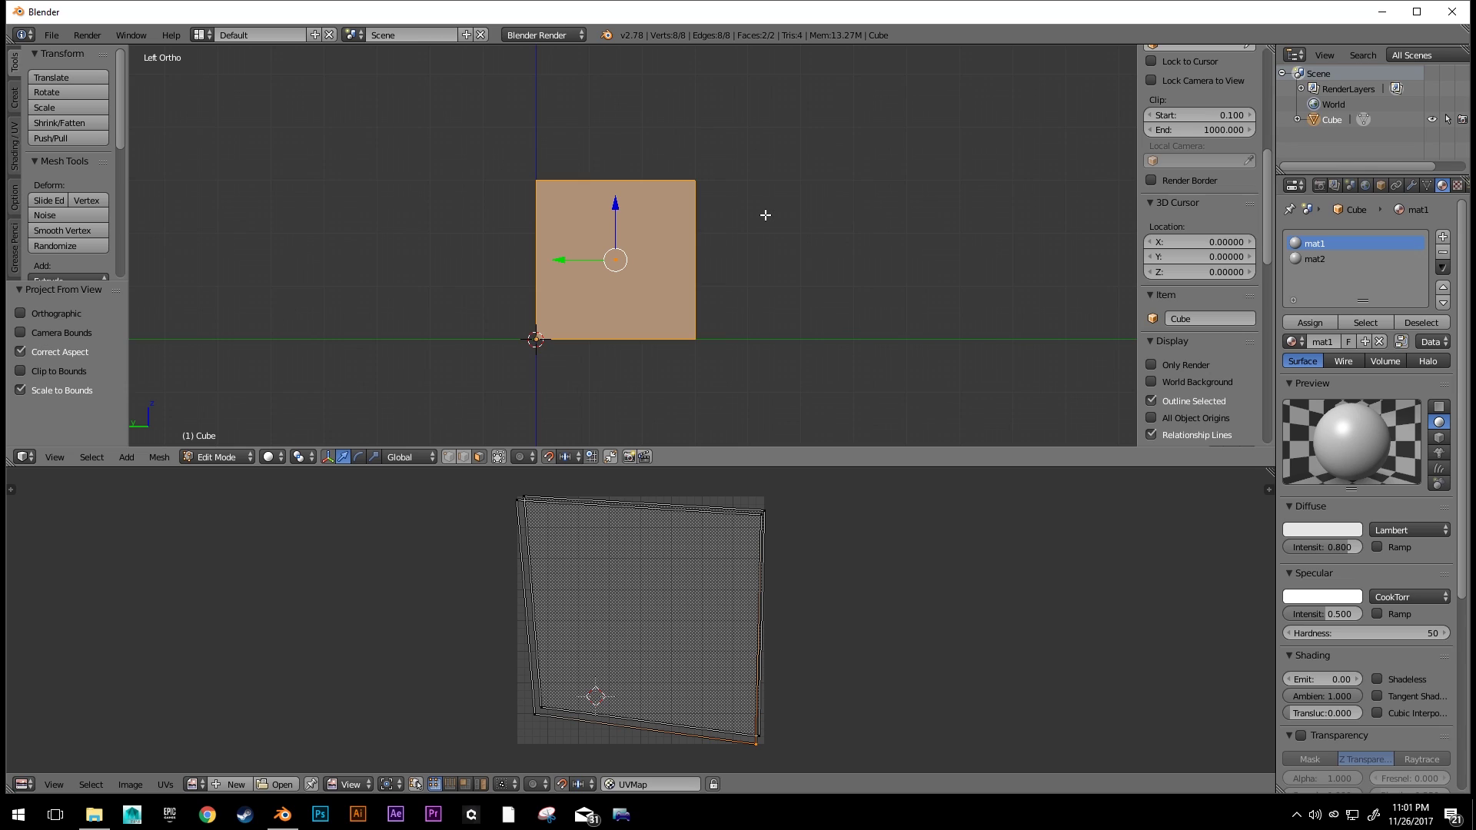
{"action": "scroll", "coordinate": [766, 215], "scroll_direction": "down", "scroll_amount": 10}
{"action": "scroll", "coordinate": [738, 266], "scroll_direction": "up", "scroll_amount": 7}
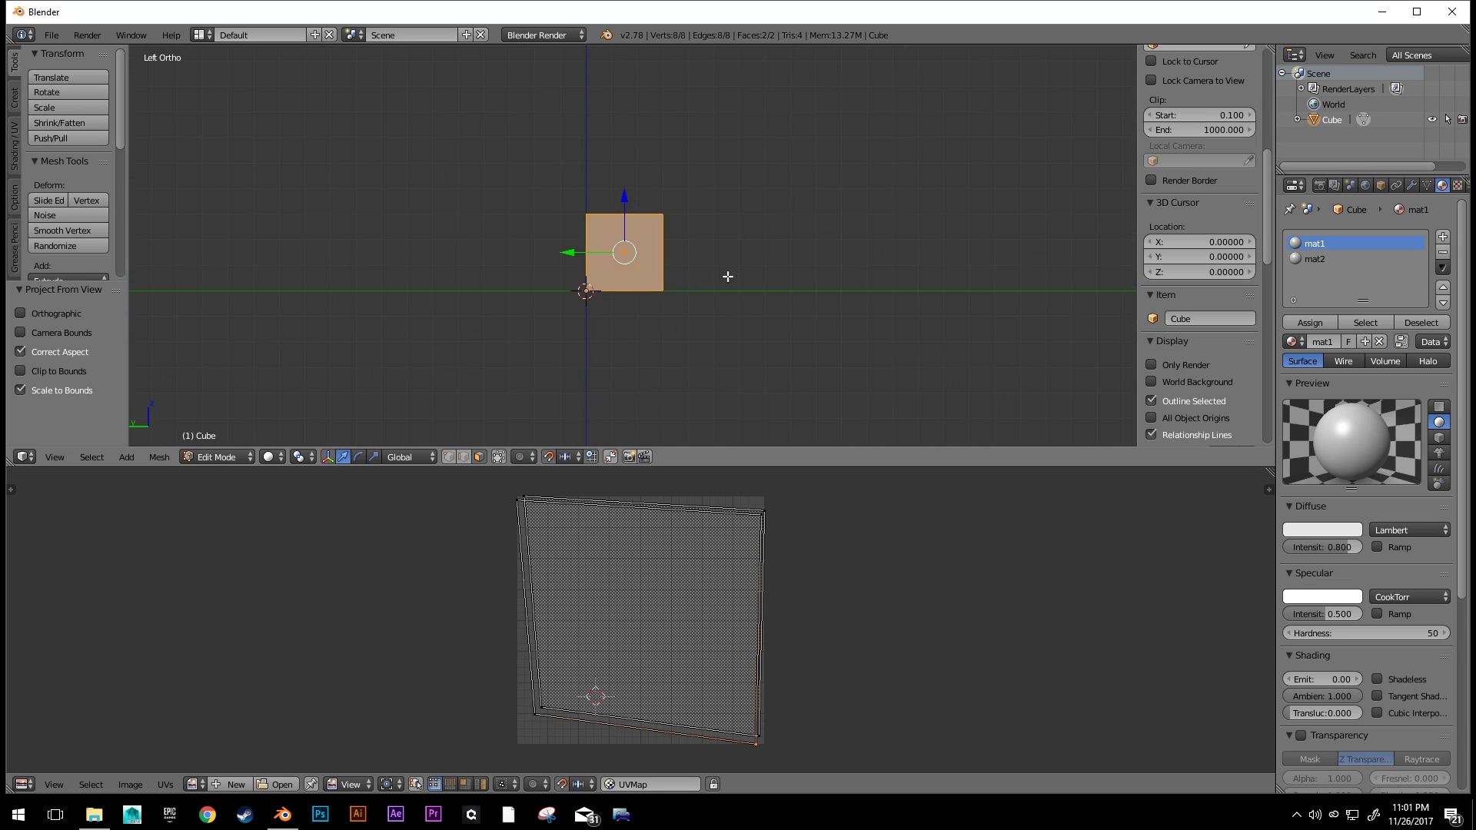
{"action": "scroll", "coordinate": [726, 262], "scroll_direction": "down", "scroll_amount": 1}
{"action": "key", "text": "KP_5"}
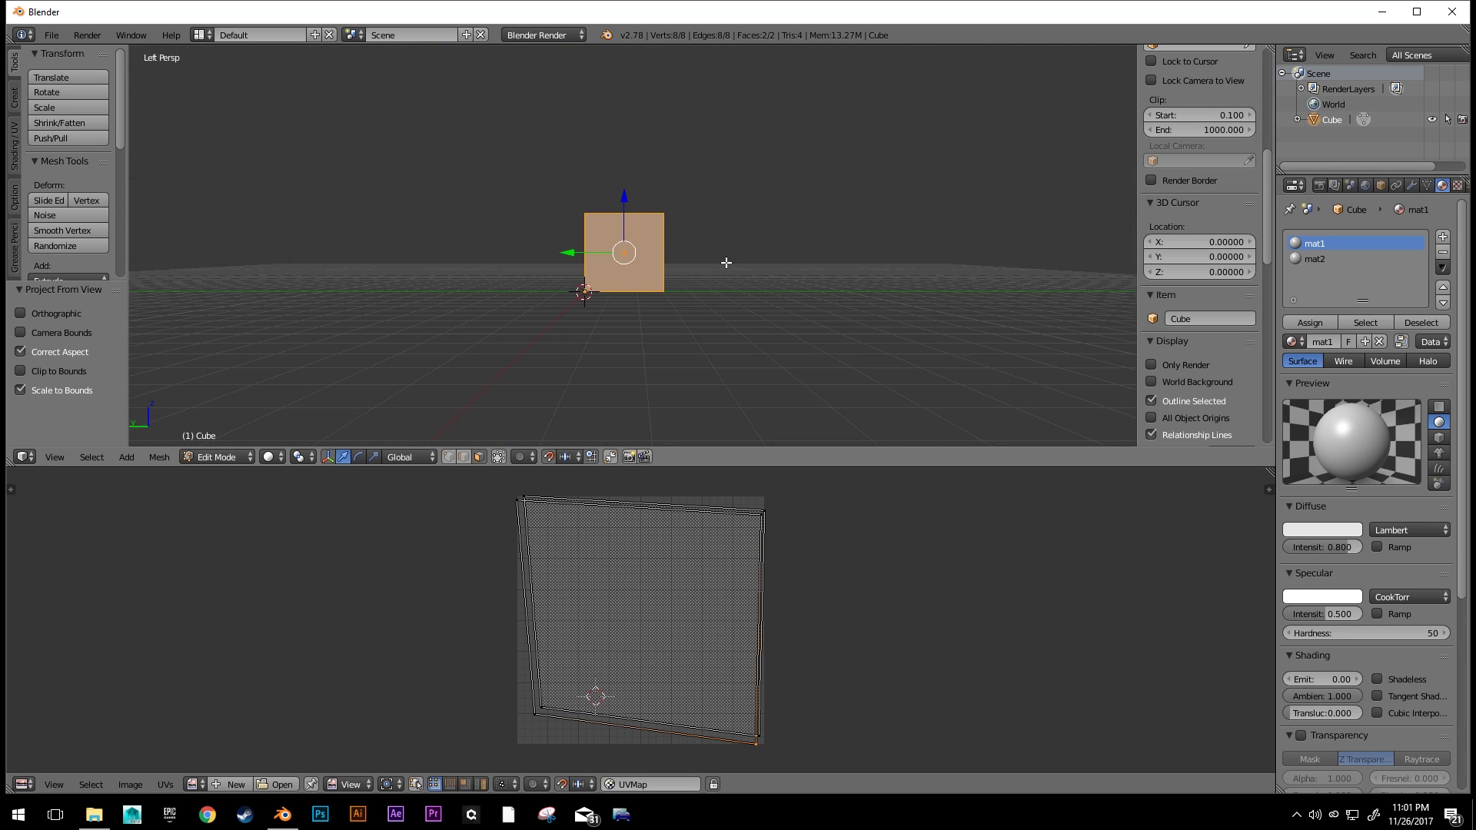
{"action": "key", "text": "KP_5"}
{"action": "scroll", "coordinate": [720, 263], "scroll_direction": "up", "scroll_amount": 6}
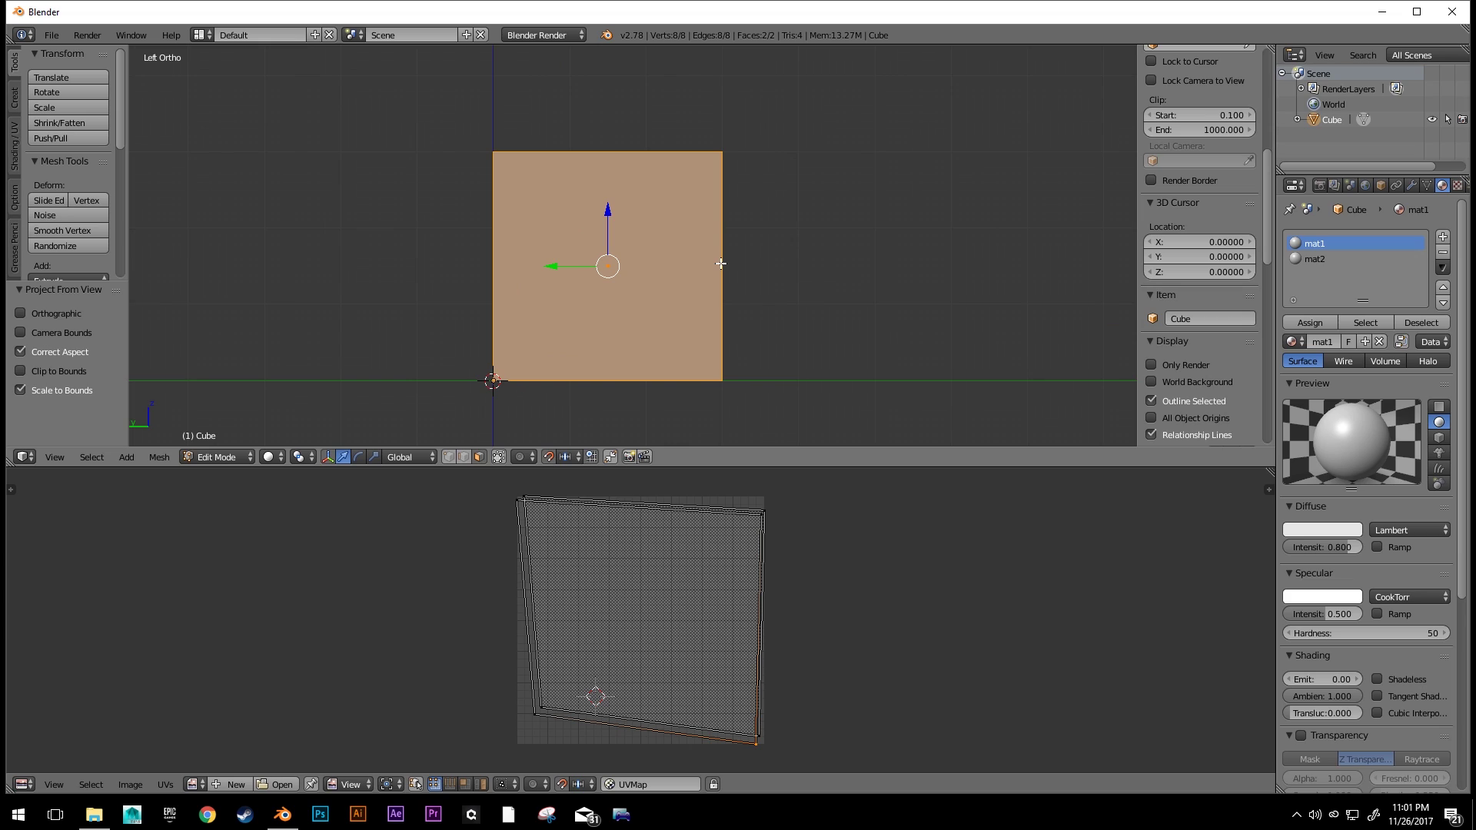
{"action": "key", "text": "u"}
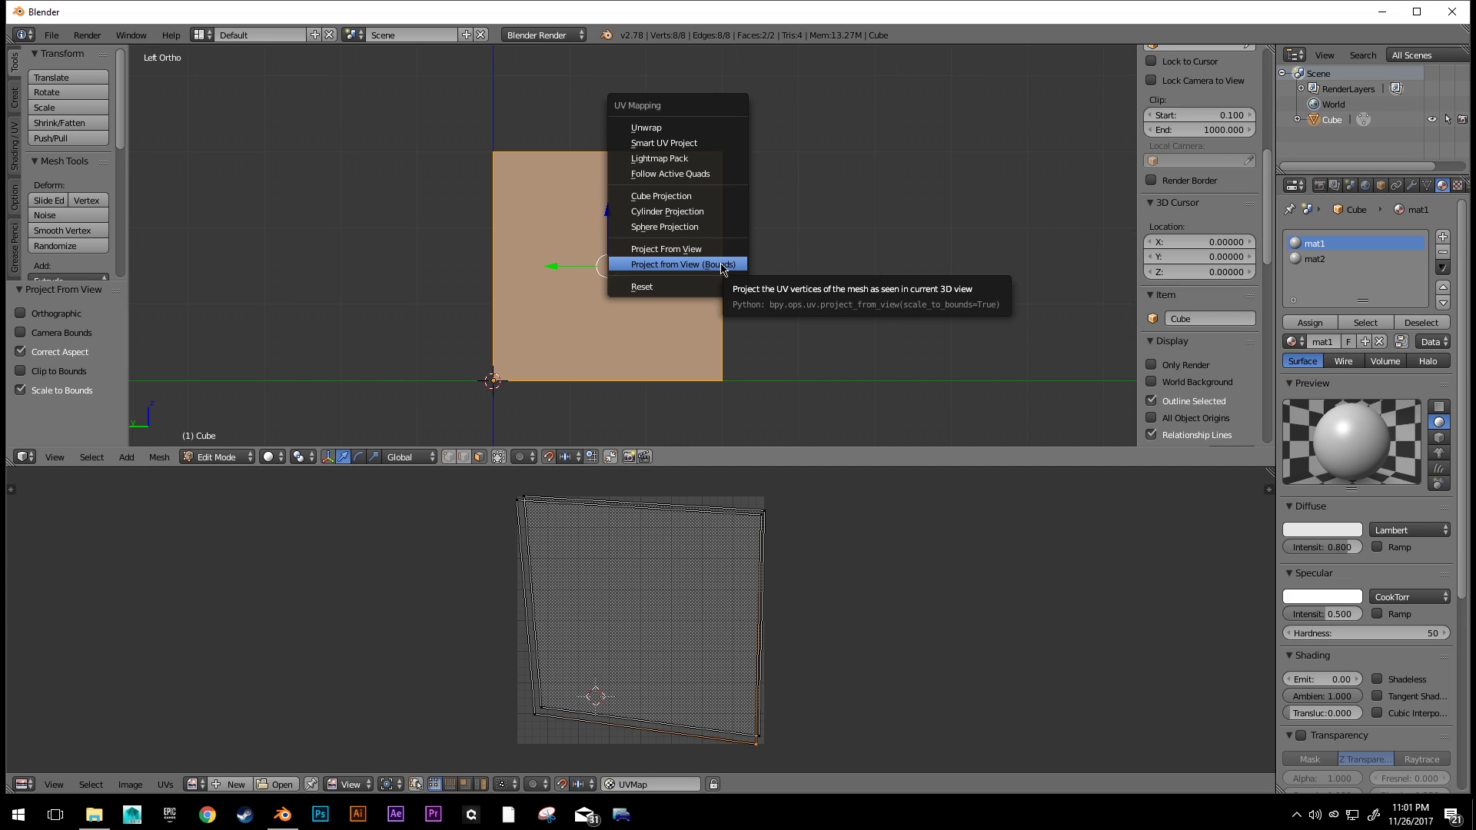
{"action": "left_click", "coordinate": [722, 267]}
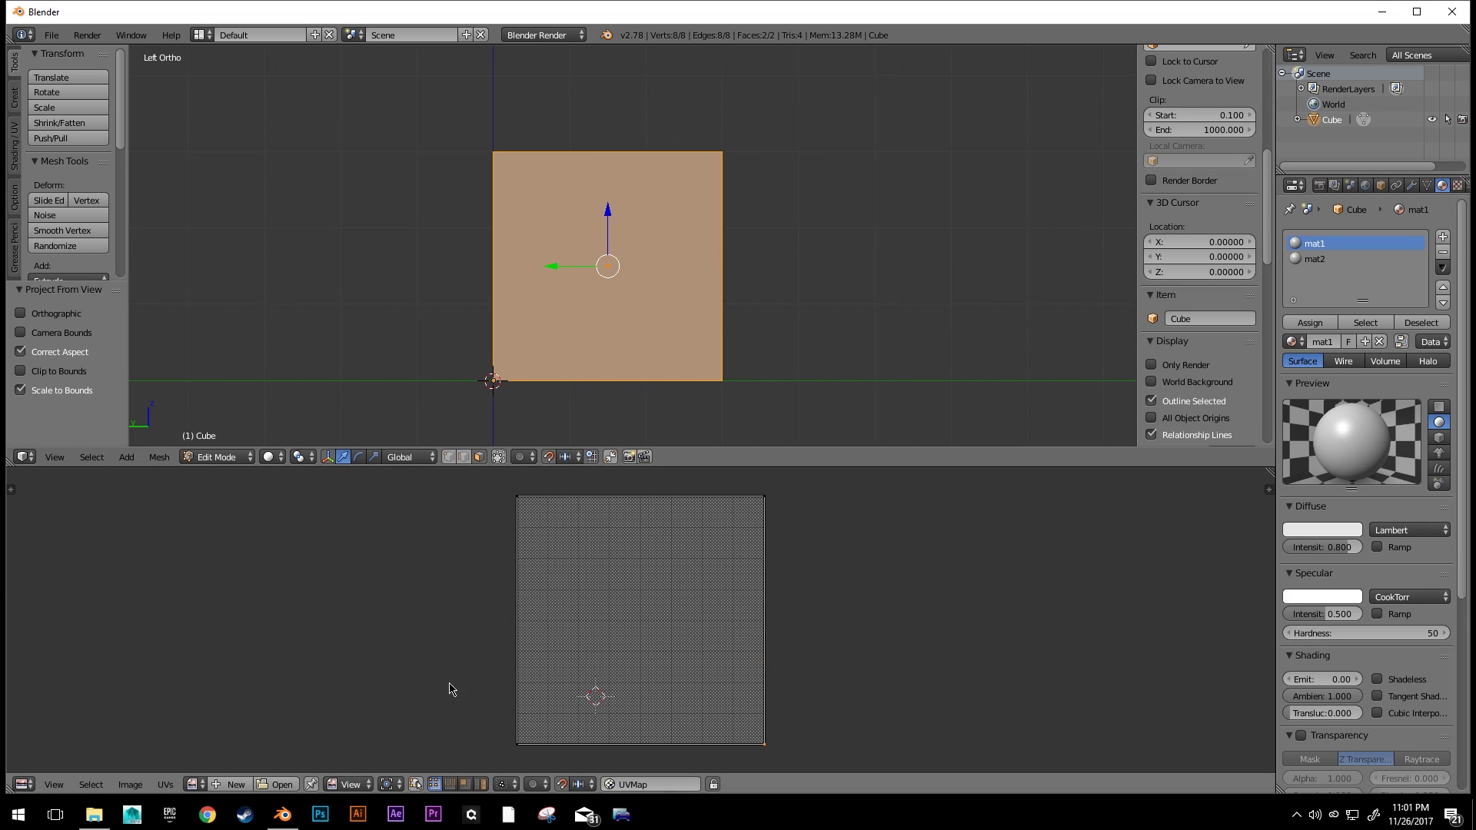
- Select the wall's opposite faces in turn to compare how their projected UVs are oriented in the UV square
{"action": "middle_click_drag", "start_coordinate": [742, 262], "coordinate": [451, 270]}
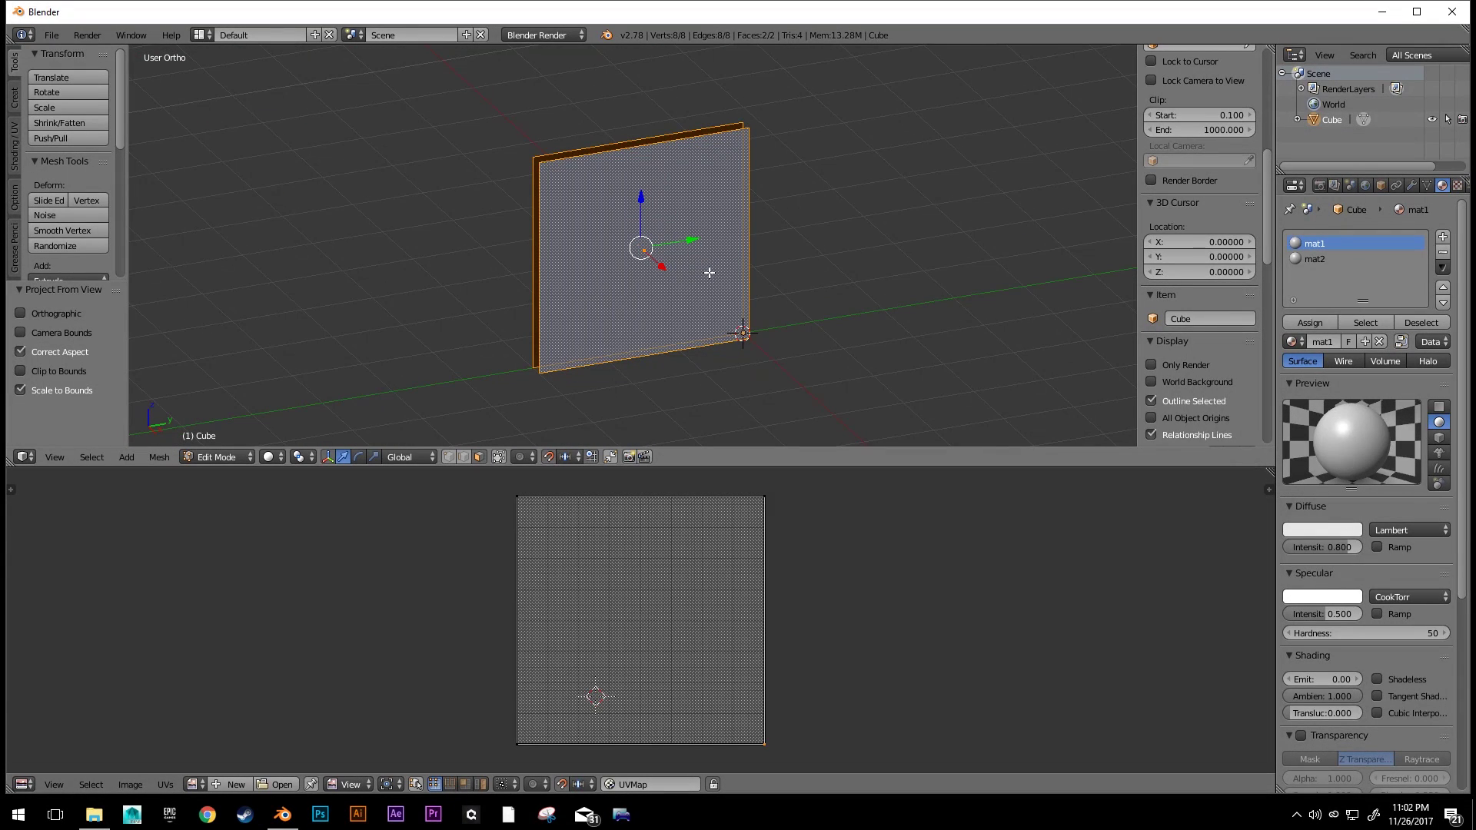
{"action": "key", "text": "Tab"}
{"action": "key", "text": "Tab"}
{"action": "right_click", "coordinate": [594, 286]}
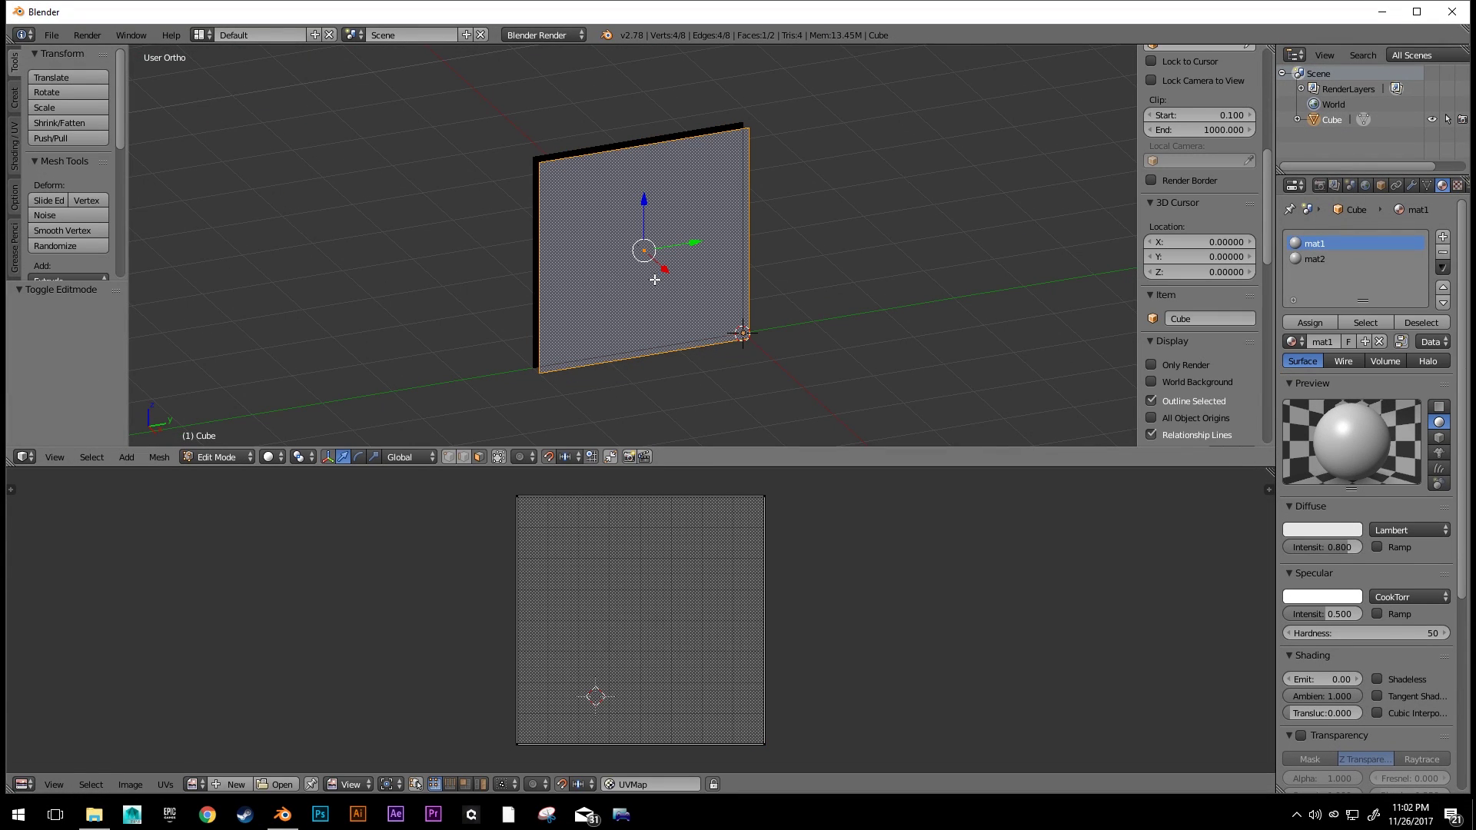
{"action": "middle_click_drag", "start_coordinate": [594, 373], "coordinate": [822, 312]}
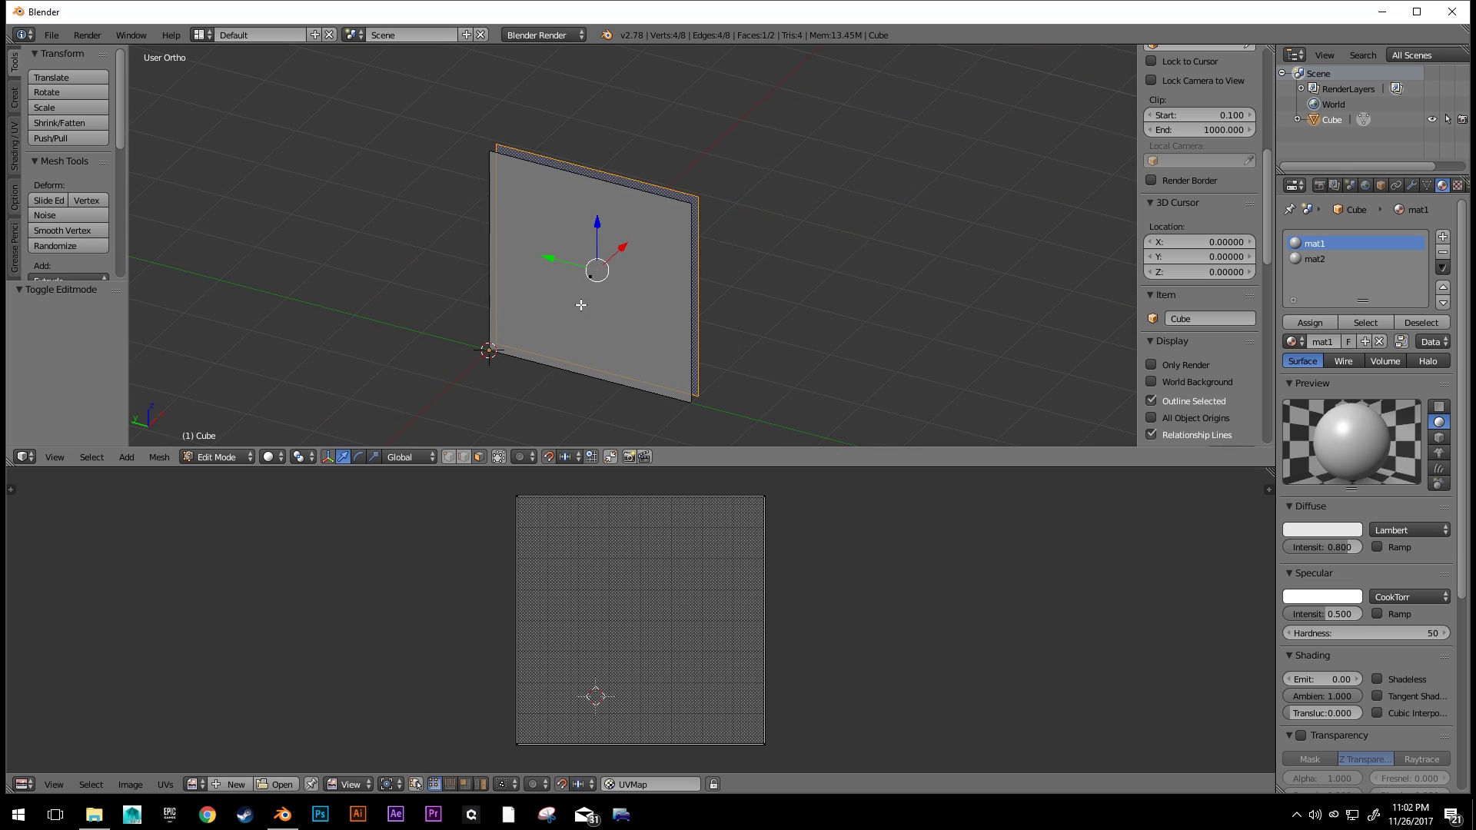
{"action": "right_click", "coordinate": [582, 306]}
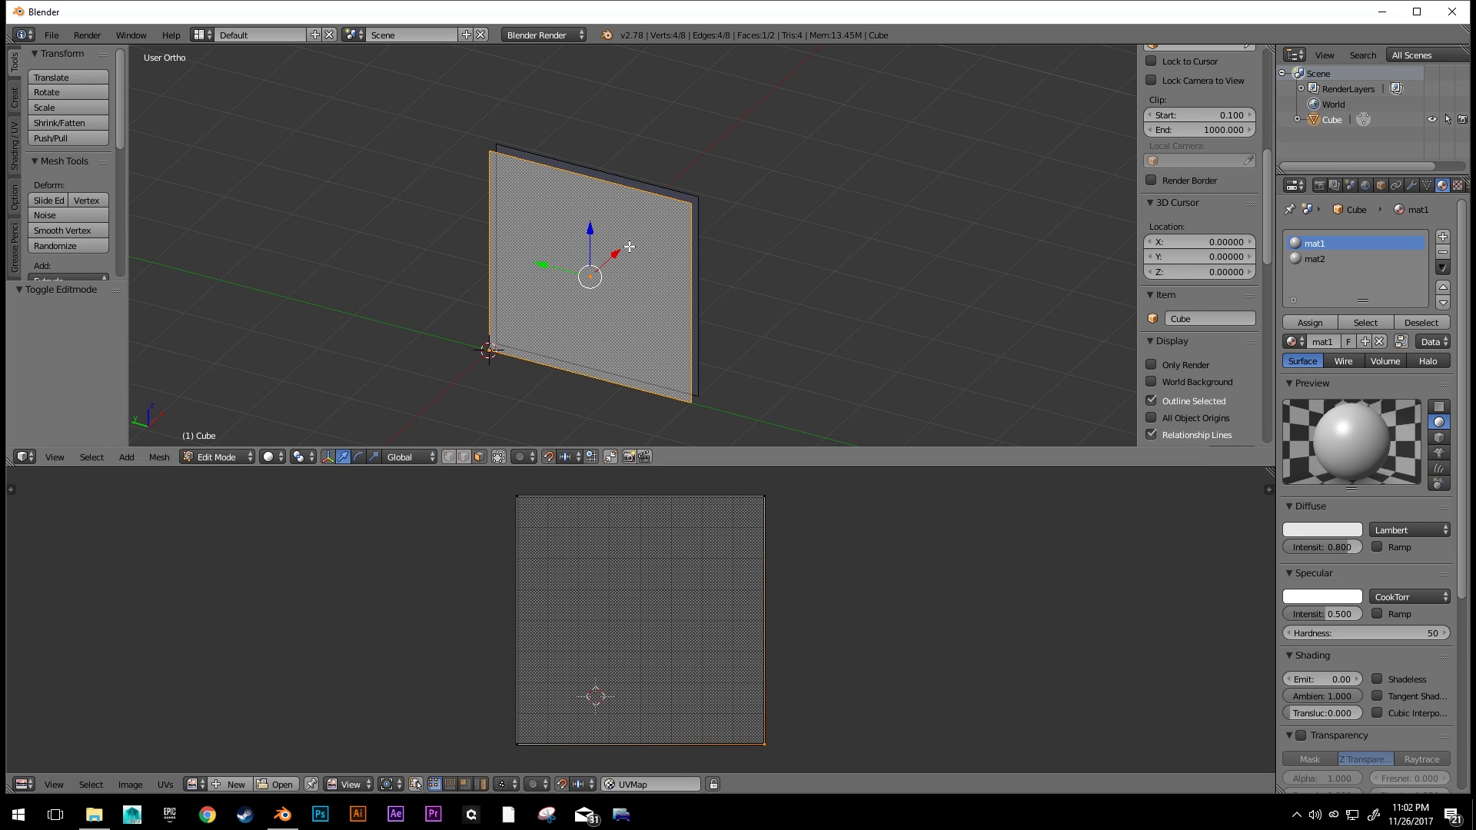
{"action": "middle_click_drag", "start_coordinate": [712, 247], "coordinate": [643, 274]}
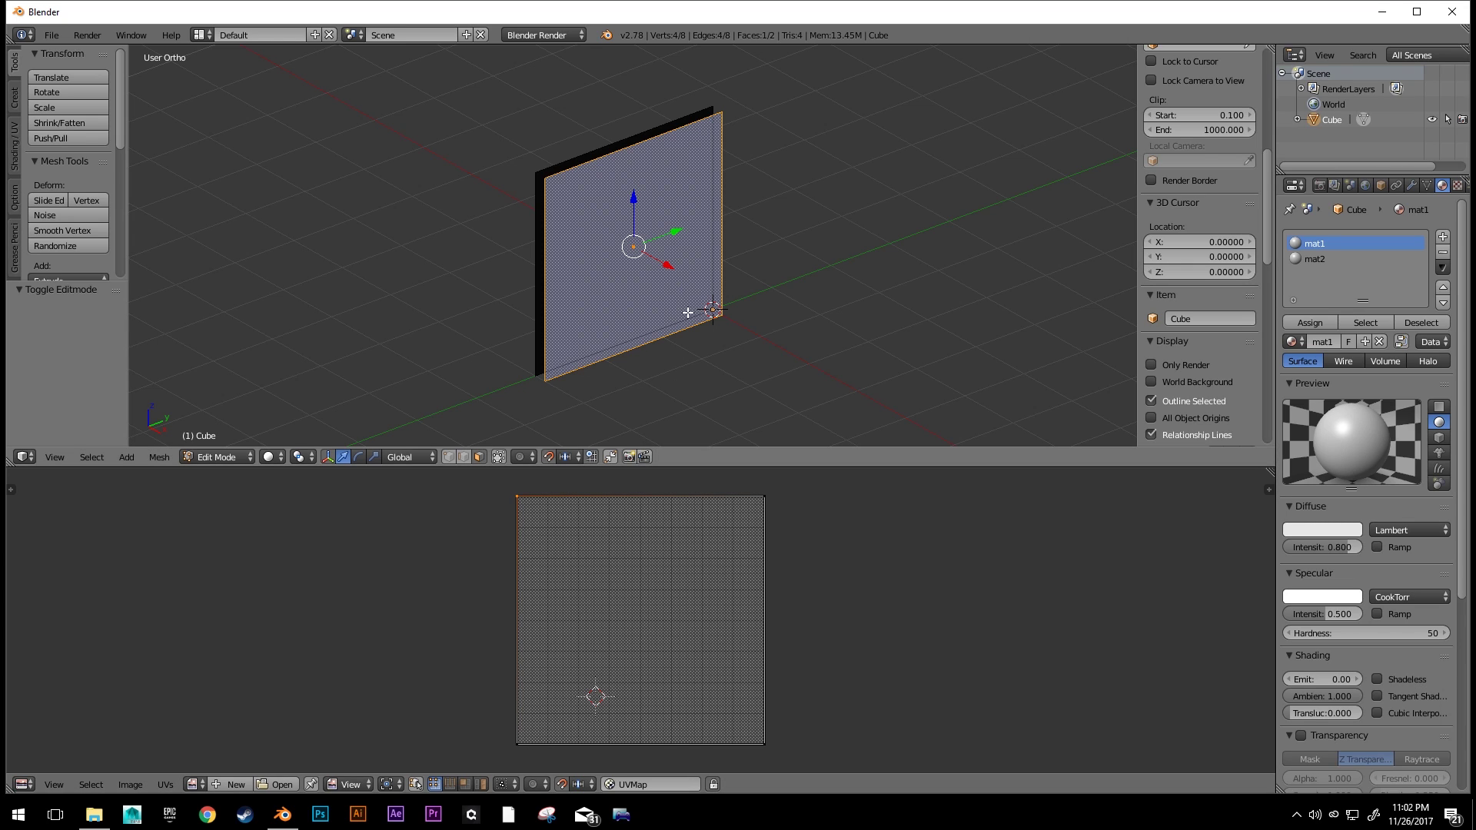
{"action": "scroll", "coordinate": [687, 296], "scroll_direction": "up", "scroll_amount": 2}
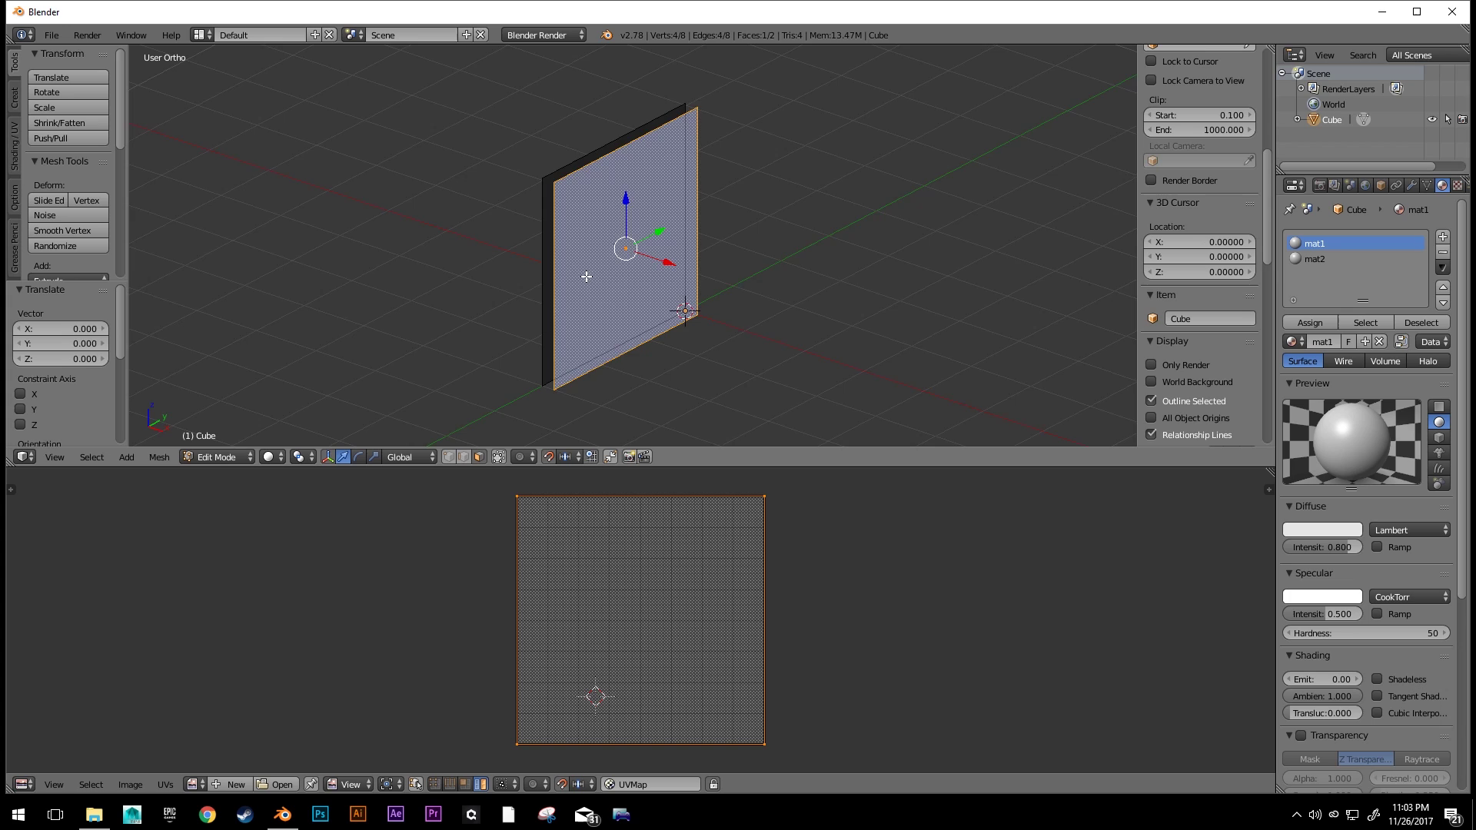
{"action": "middle_click_drag", "start_coordinate": [587, 276], "coordinate": [792, 270]}
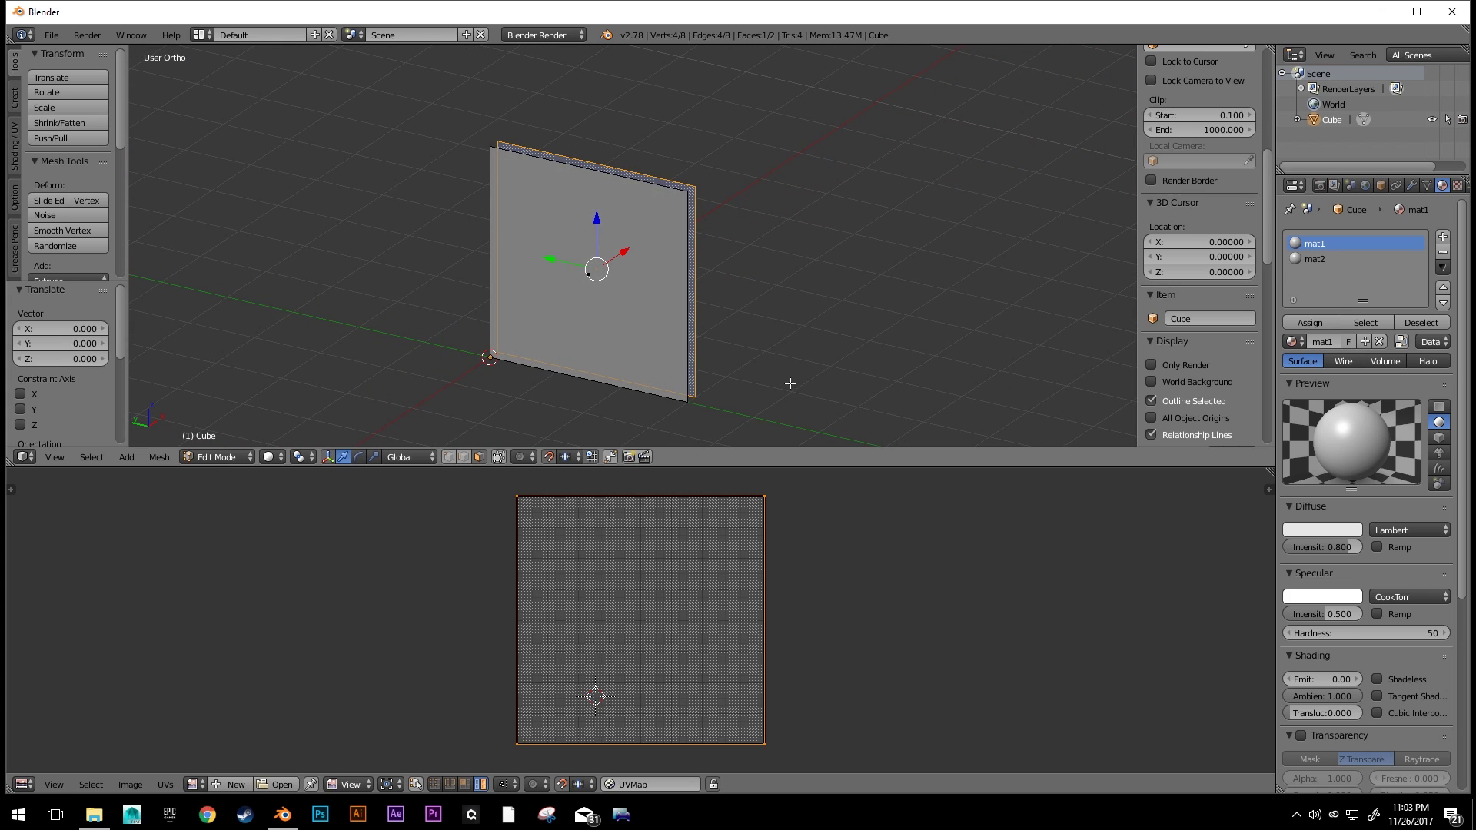
{"action": "right_click", "coordinate": [589, 286]}
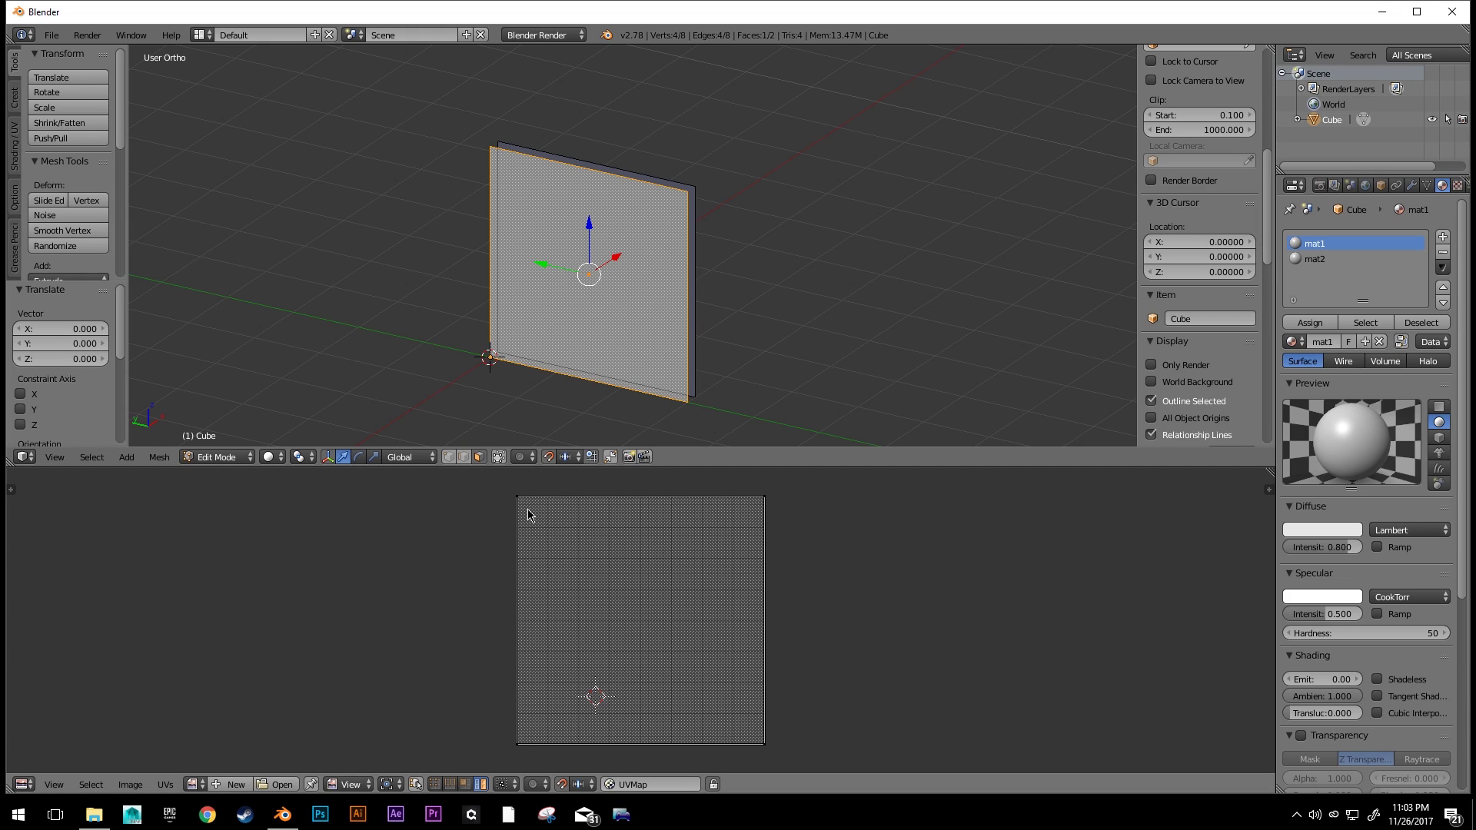
{"action": "middle_click_drag", "start_coordinate": [768, 261], "coordinate": [621, 270]}
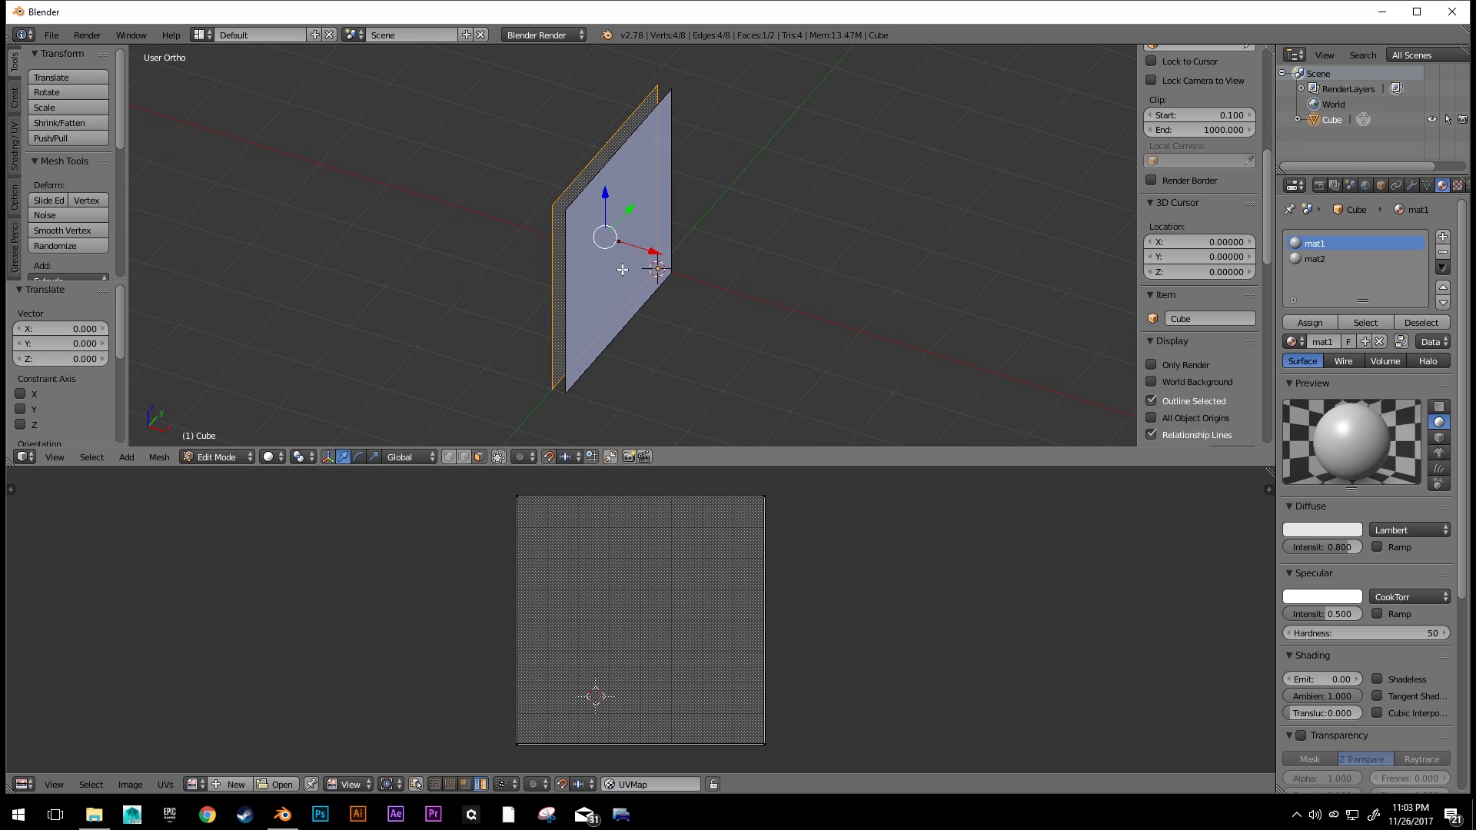
- Select the wall's positive-X face and mirror its UV island along the Y axis
{"action": "right_click", "coordinate": [613, 277]}
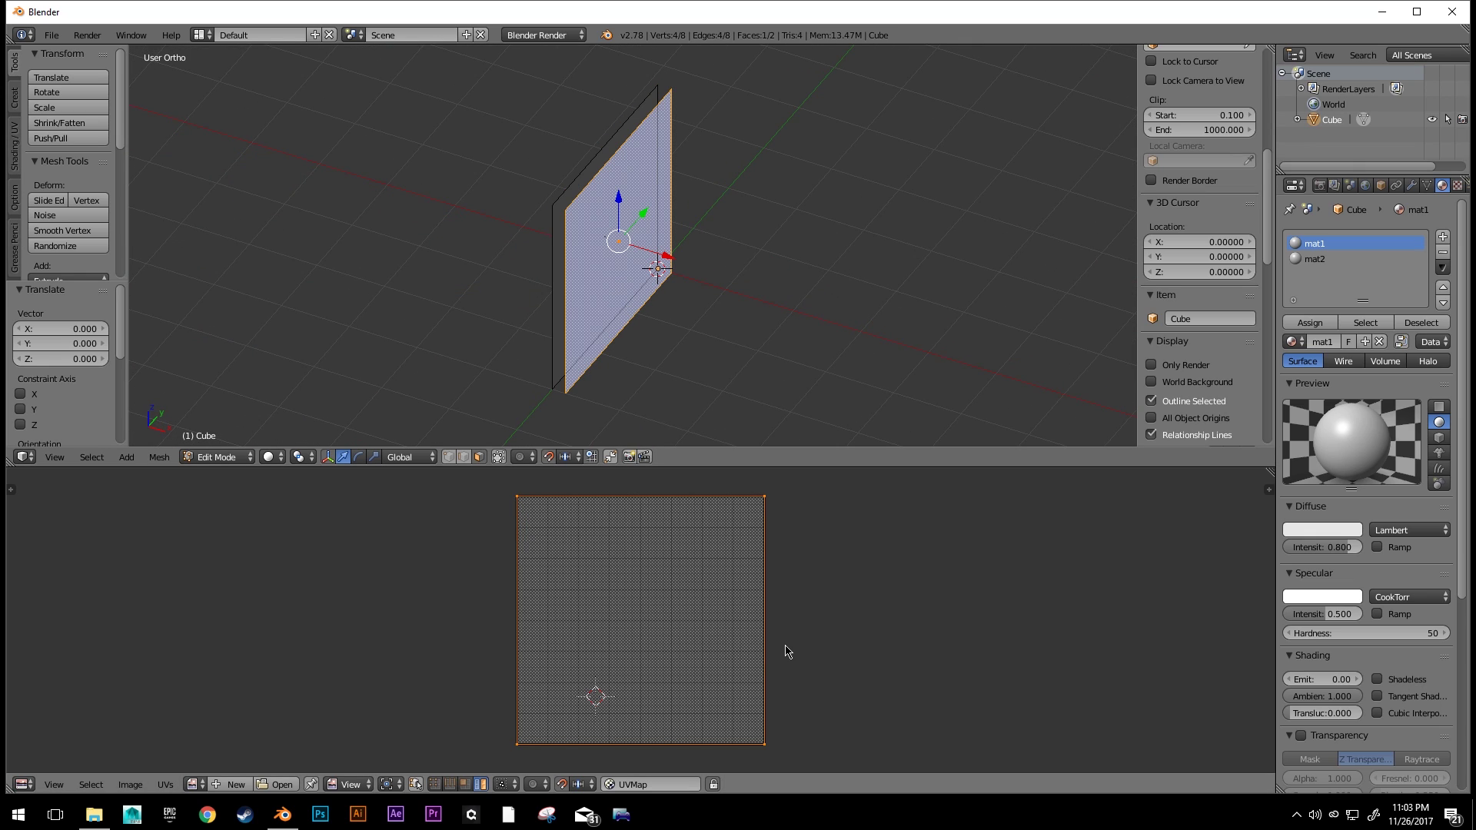
{"action": "key", "text": "a"}
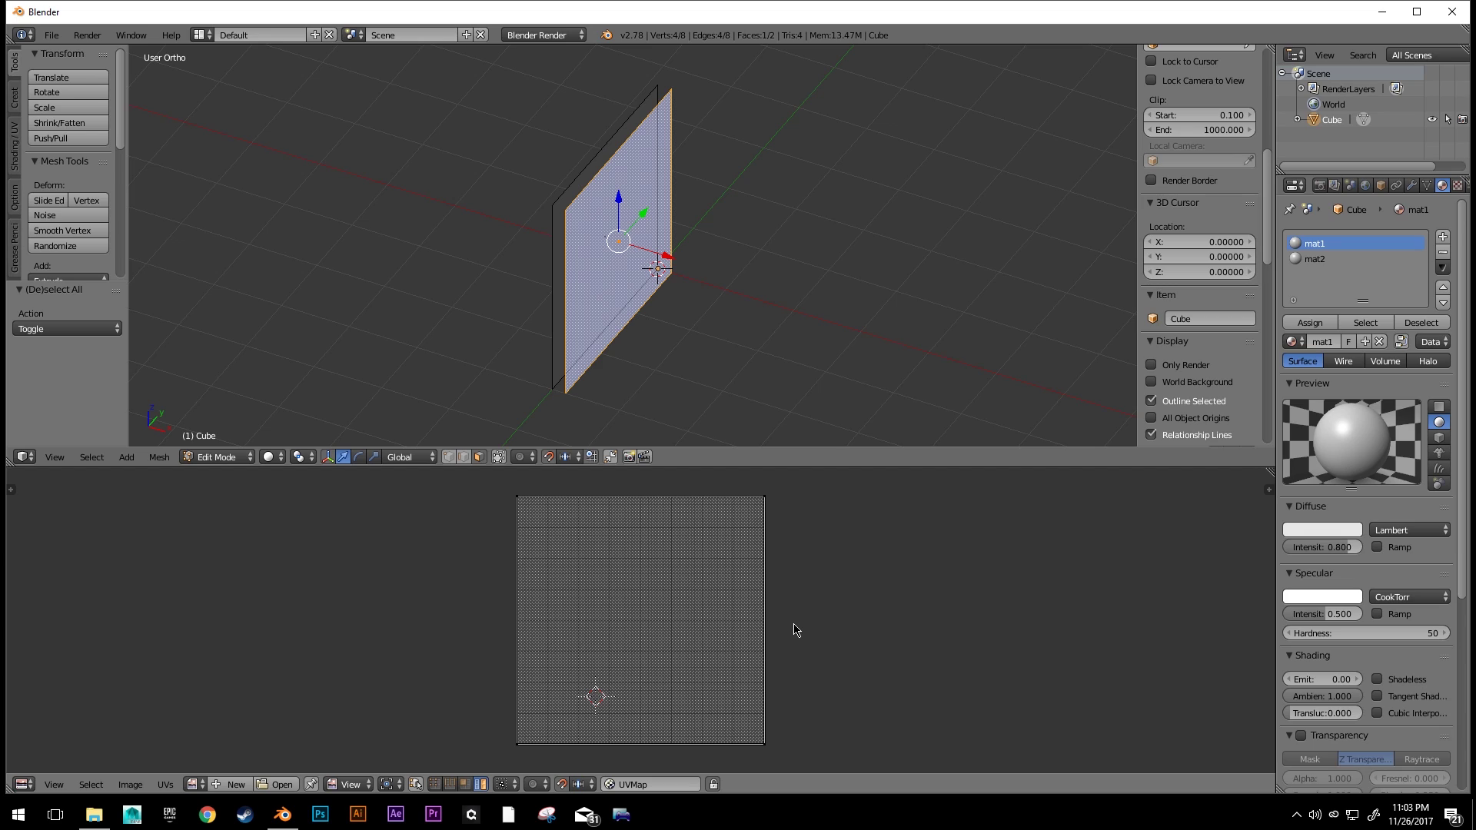
{"action": "key", "text": "a"}
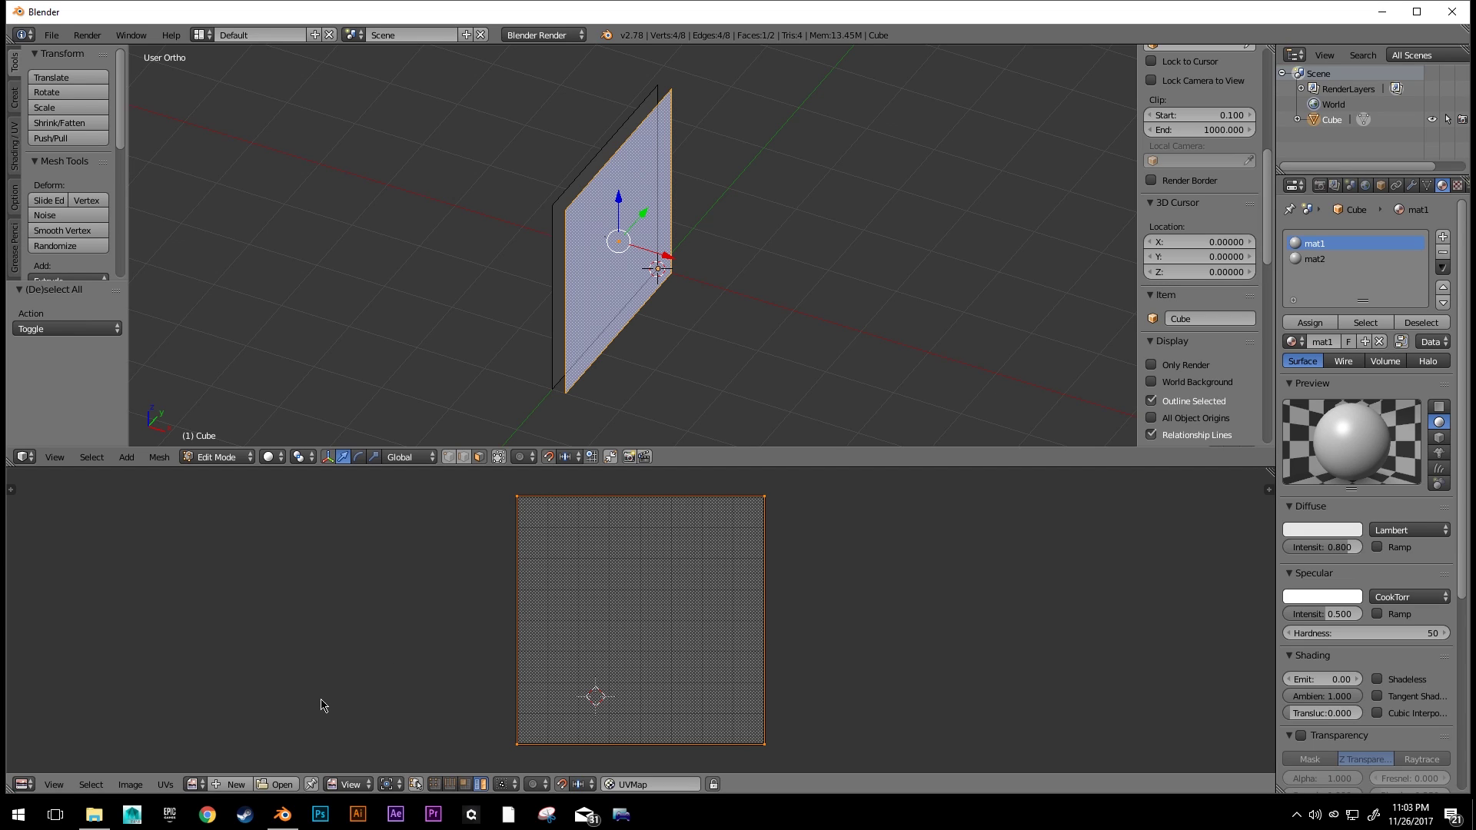
{"action": "left_click", "coordinate": [165, 784]}
{"action": "mouse_move", "coordinate": [240, 509]}
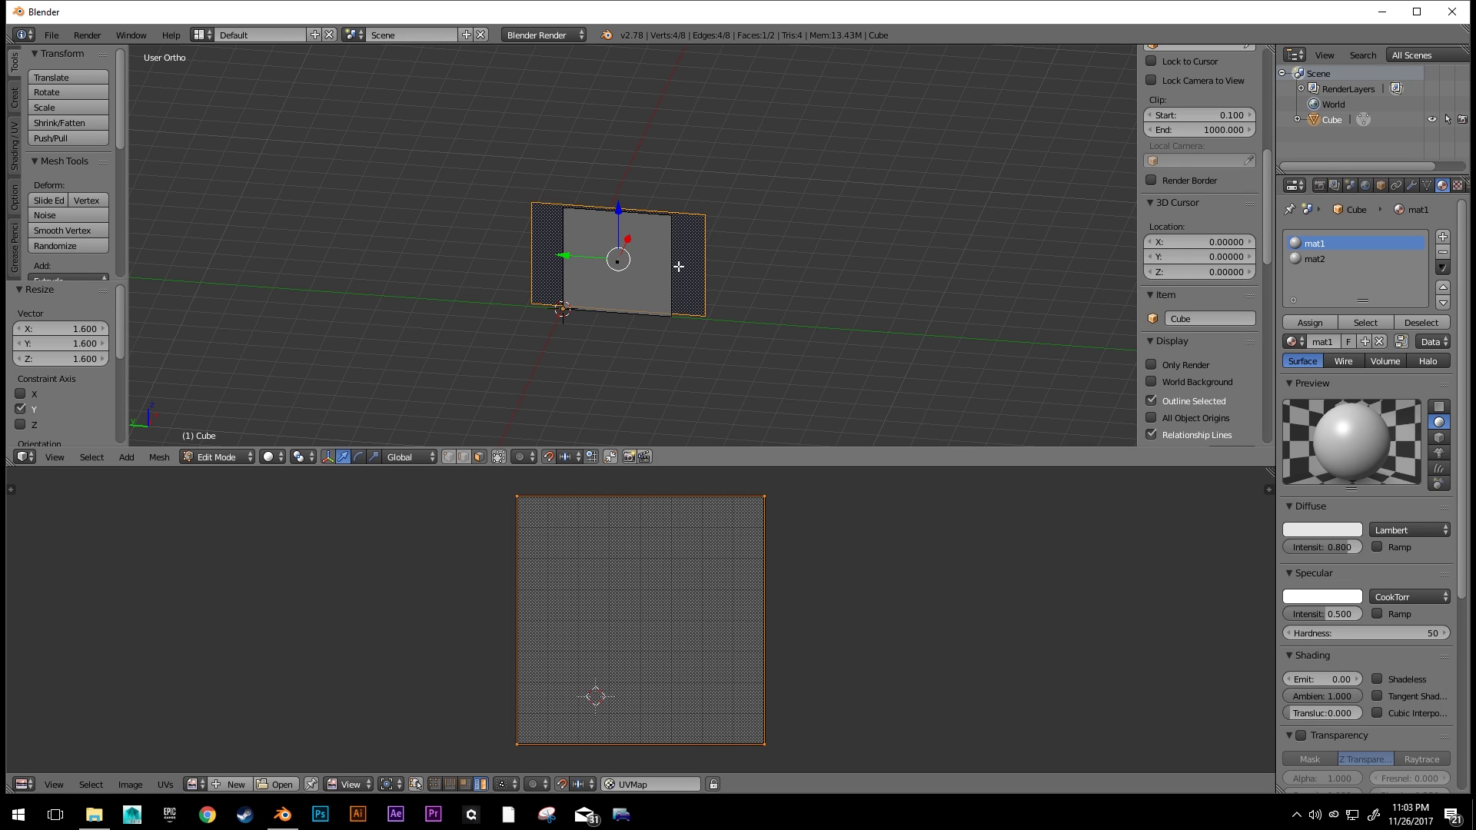
- Undo the last Y-axis resize of the selected wall face
{"action": "key", "text": "ctrl+z"}
{"action": "scroll", "coordinate": [817, 289], "scroll_direction": "up", "scroll_amount": 3}
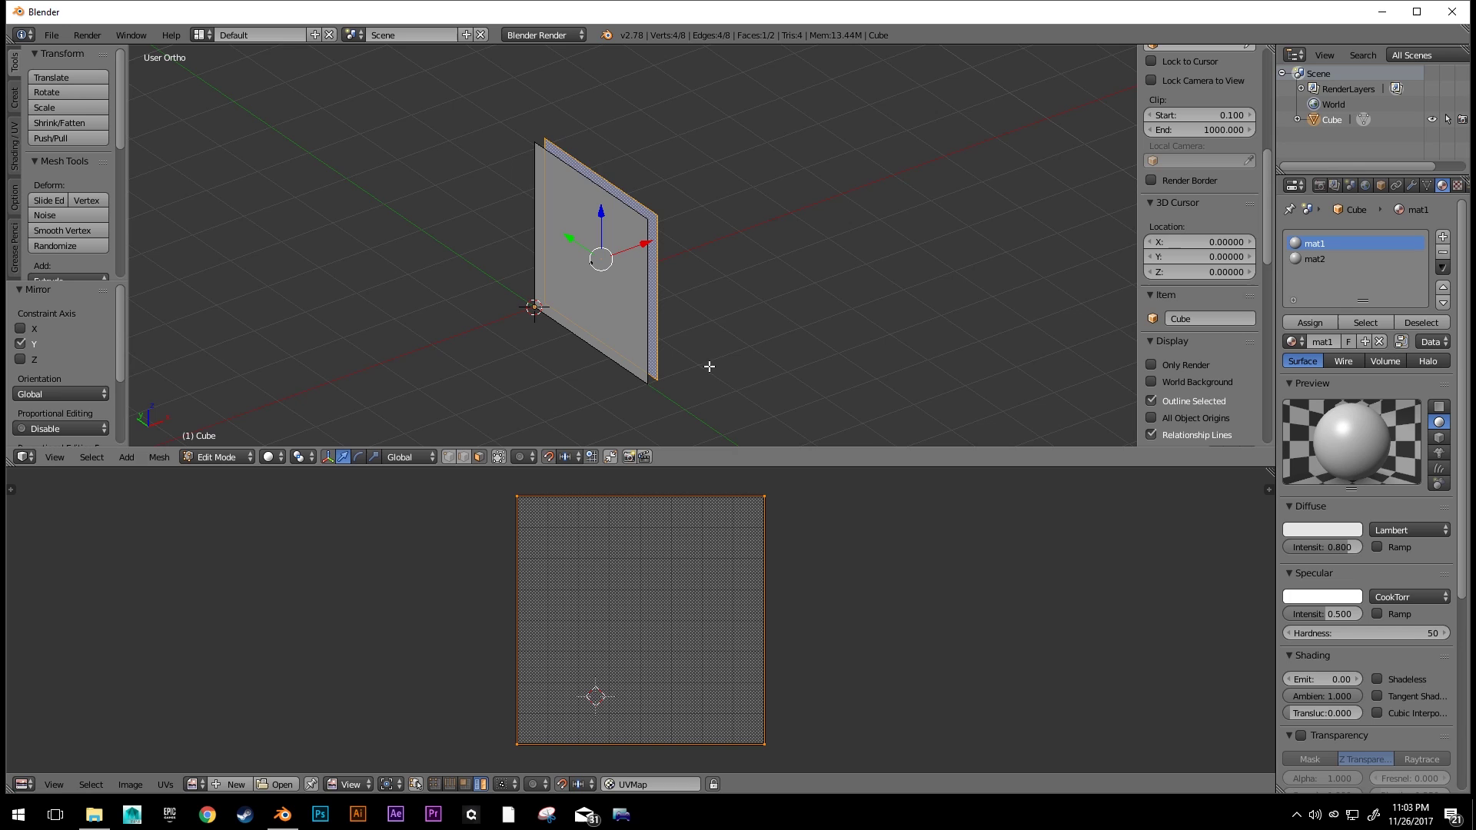
{"action": "middle_click_drag", "start_coordinate": [764, 224], "coordinate": [826, 196]}
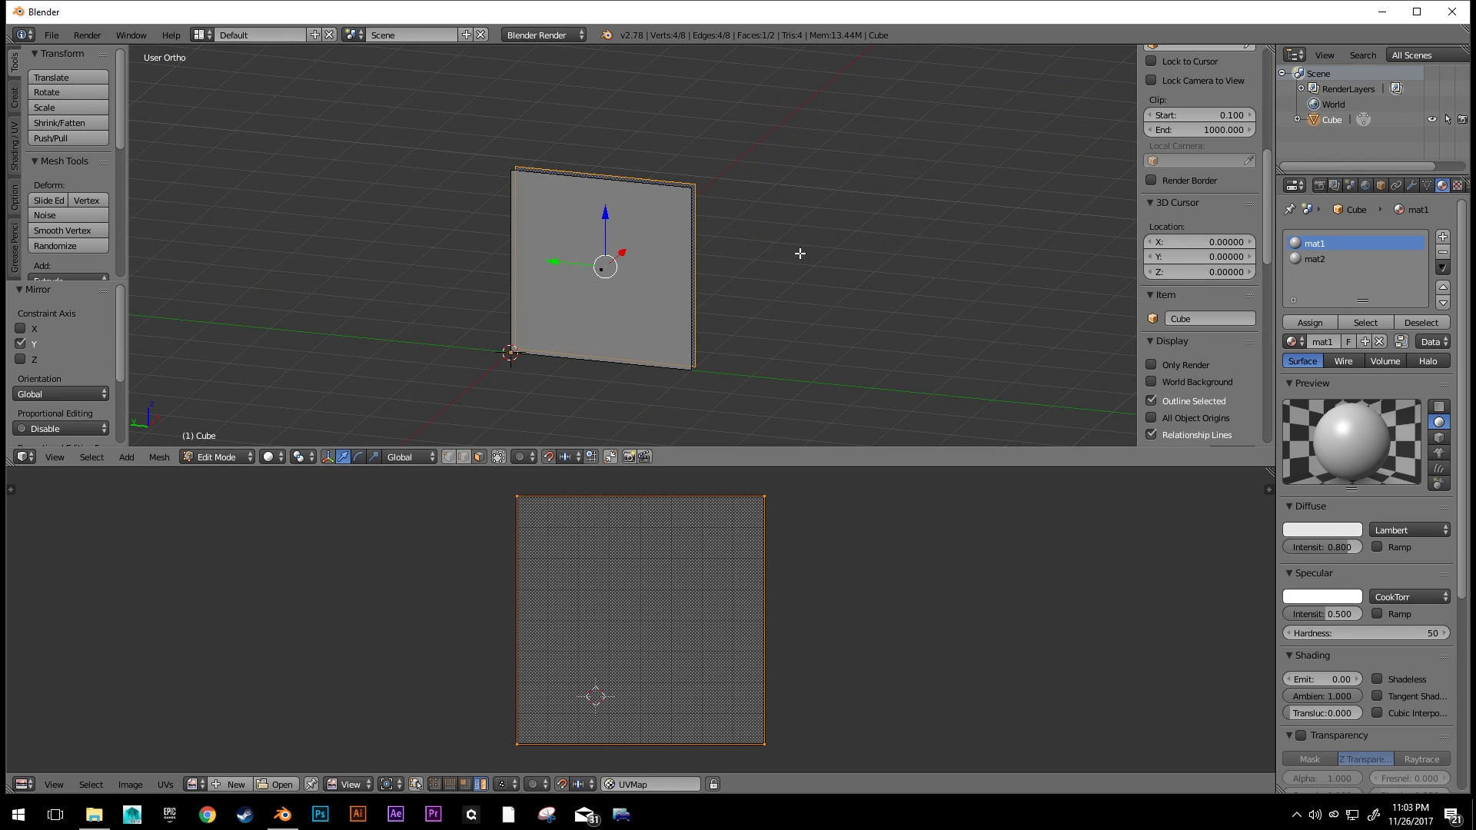
{"action": "scroll", "coordinate": [761, 283], "scroll_direction": "up", "scroll_amount": 3}
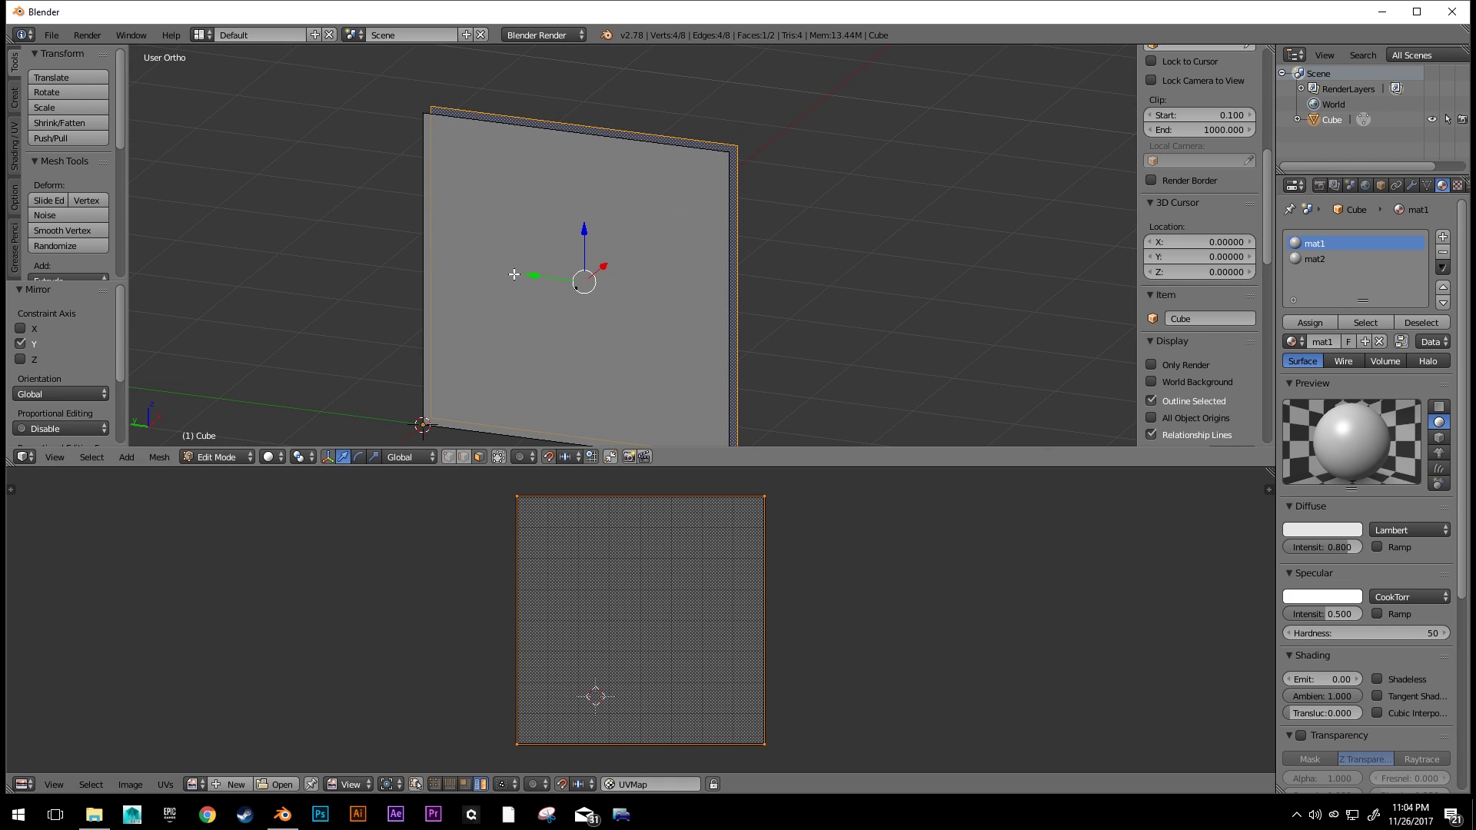
{"action": "middle_click_drag", "start_coordinate": [736, 272], "coordinate": [876, 234]}
- Select both faces of the wall mesh in Edit Mode and return to Object Mode
{"action": "key", "text": "Tab"}
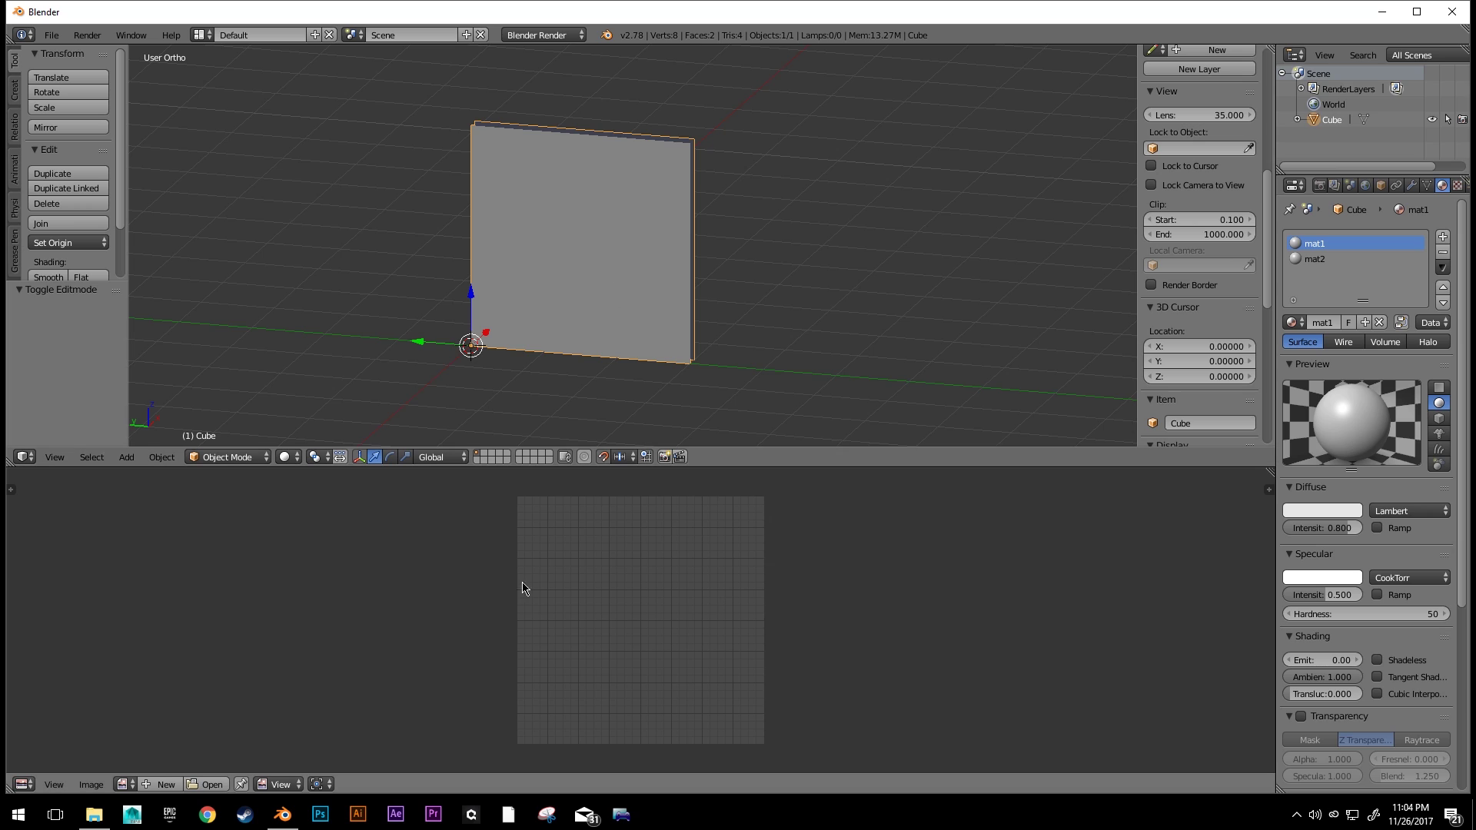
{"action": "key", "text": "Tab"}
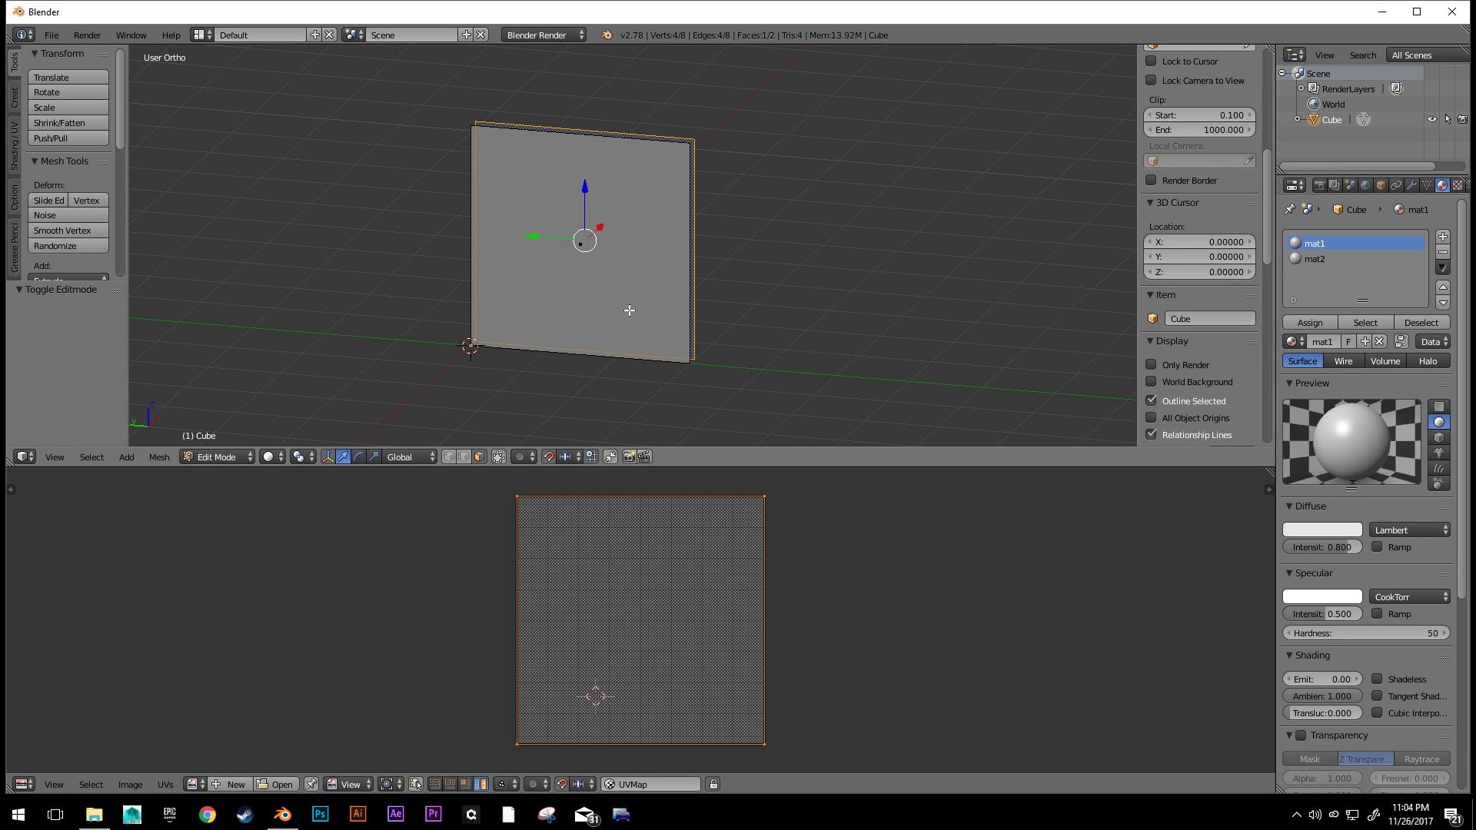
{"action": "key", "text": "a"}
{"action": "key", "text": "a"}
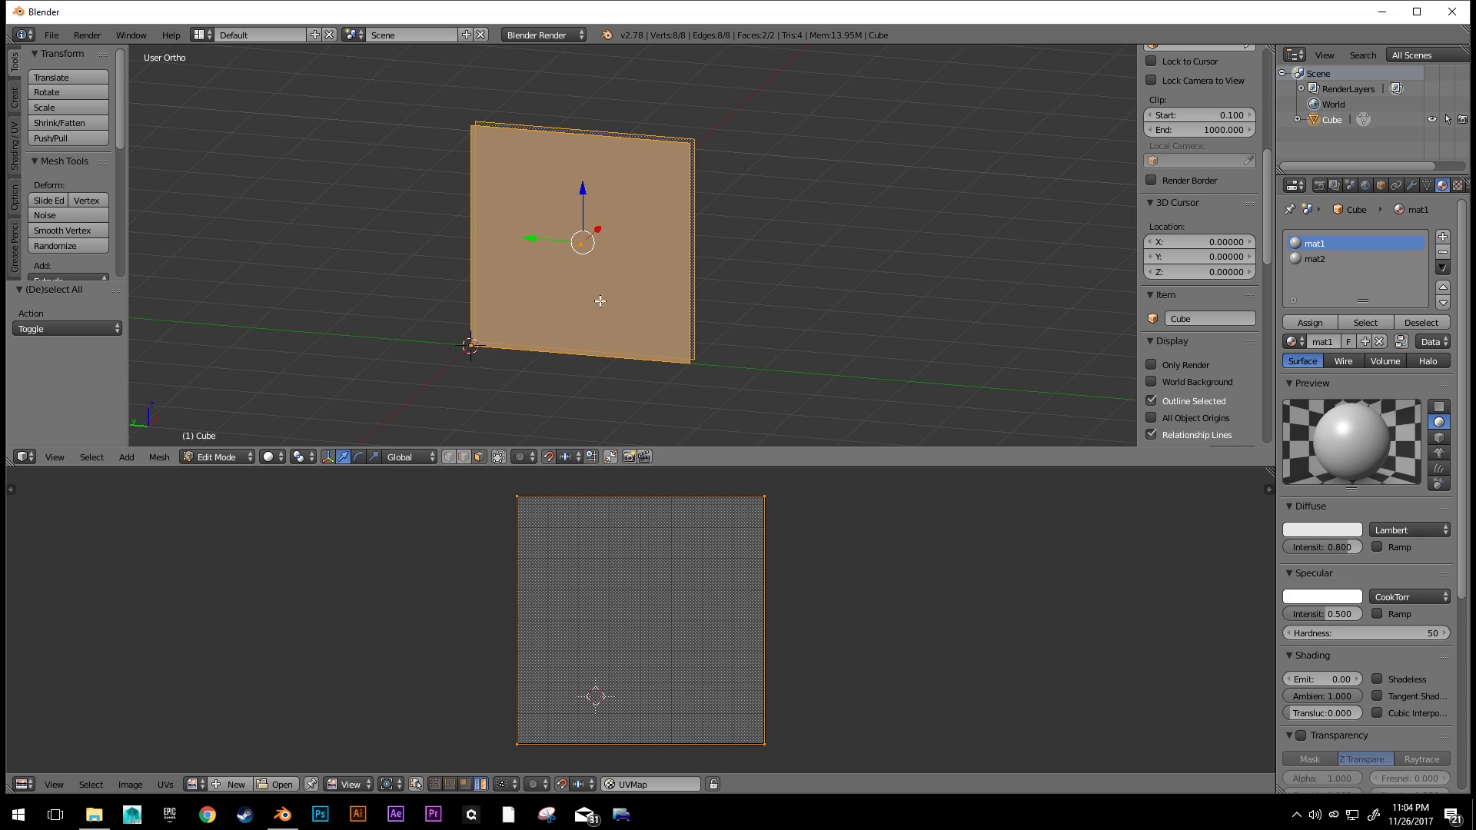
{"action": "key", "text": "Tab"}
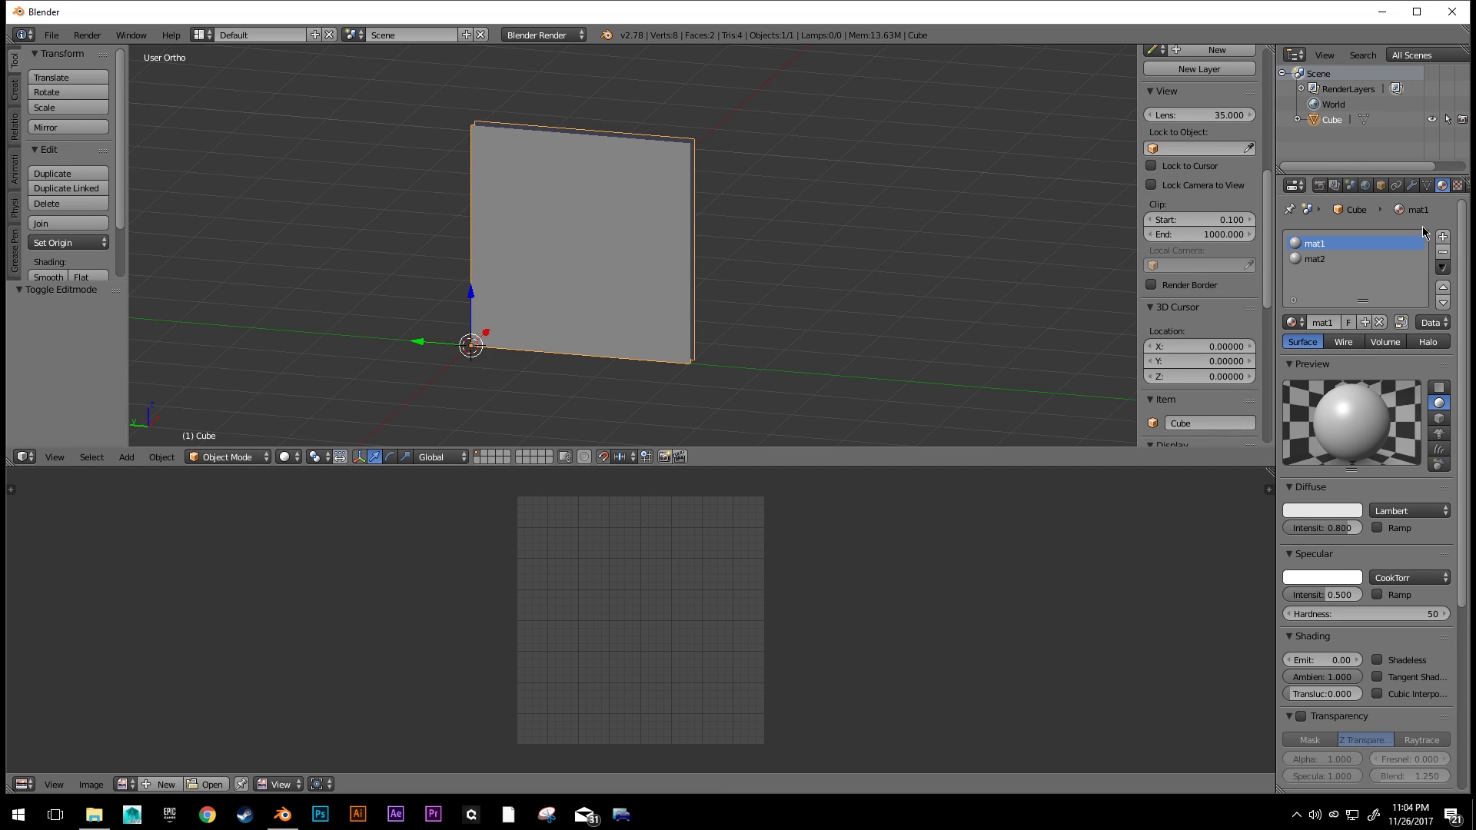
- Rename the wall's existing UV map to texture and add a second UV map
{"action": "left_click", "coordinate": [1427, 187]}
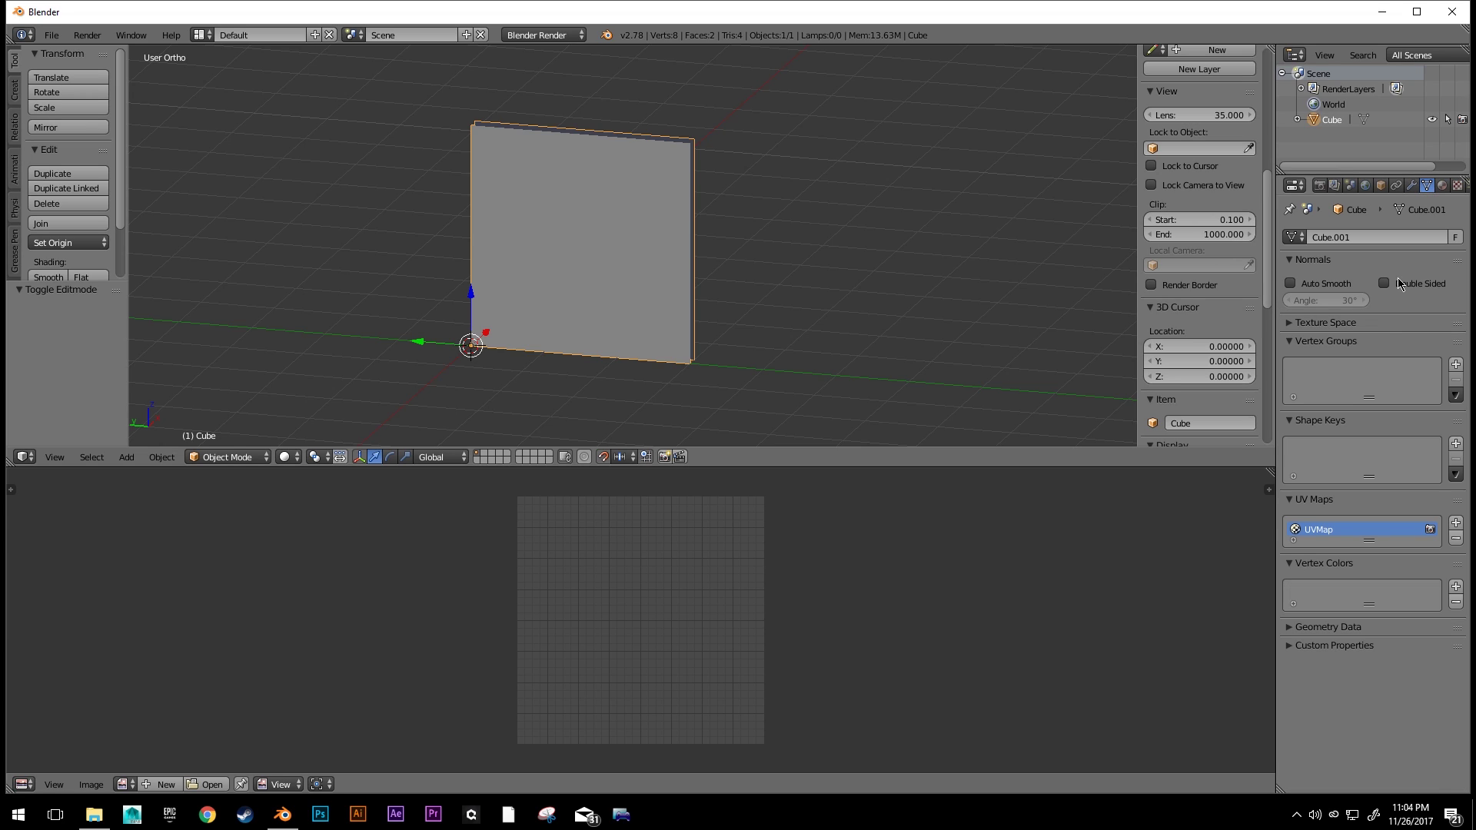
{"action": "double_click", "coordinate": [1319, 530]}
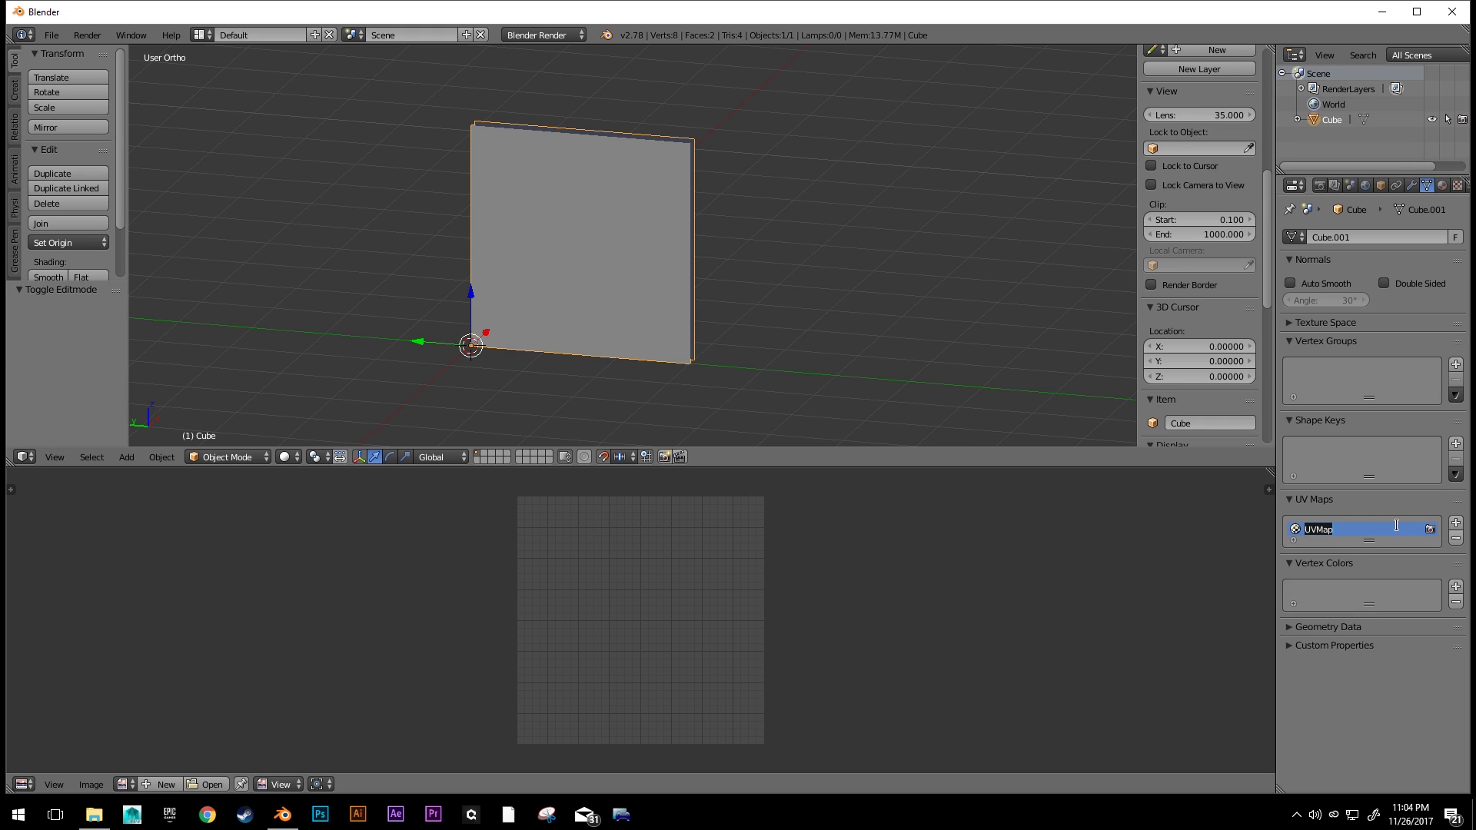
{"action": "type", "text": "texture"}
{"action": "key", "text": "Return"}
{"action": "left_click", "coordinate": [1455, 524]}
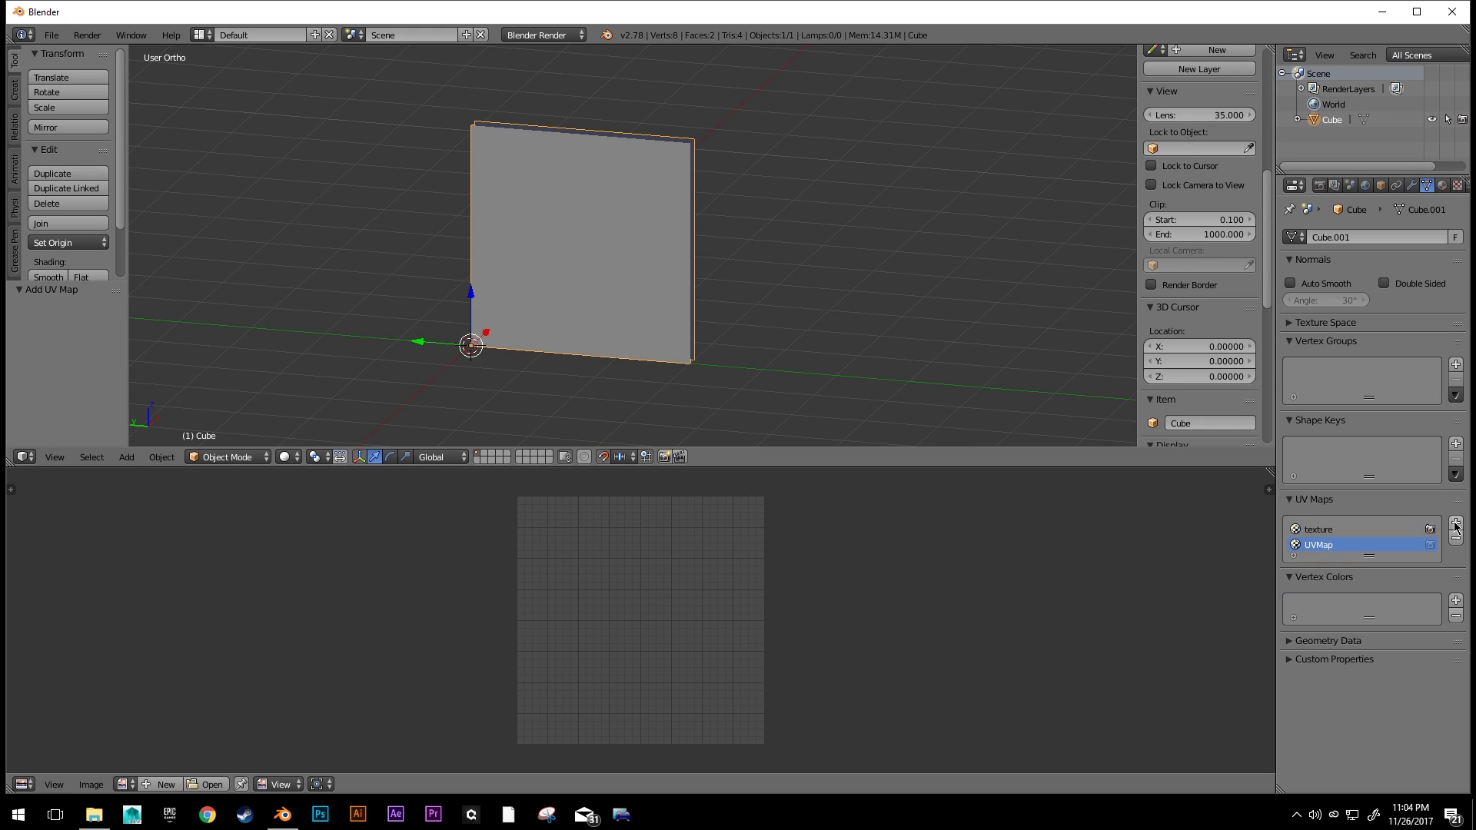
- Rename the wall's second UV map to lightmap and enter Edit Mode
{"action": "double_click", "coordinate": [1319, 543]}
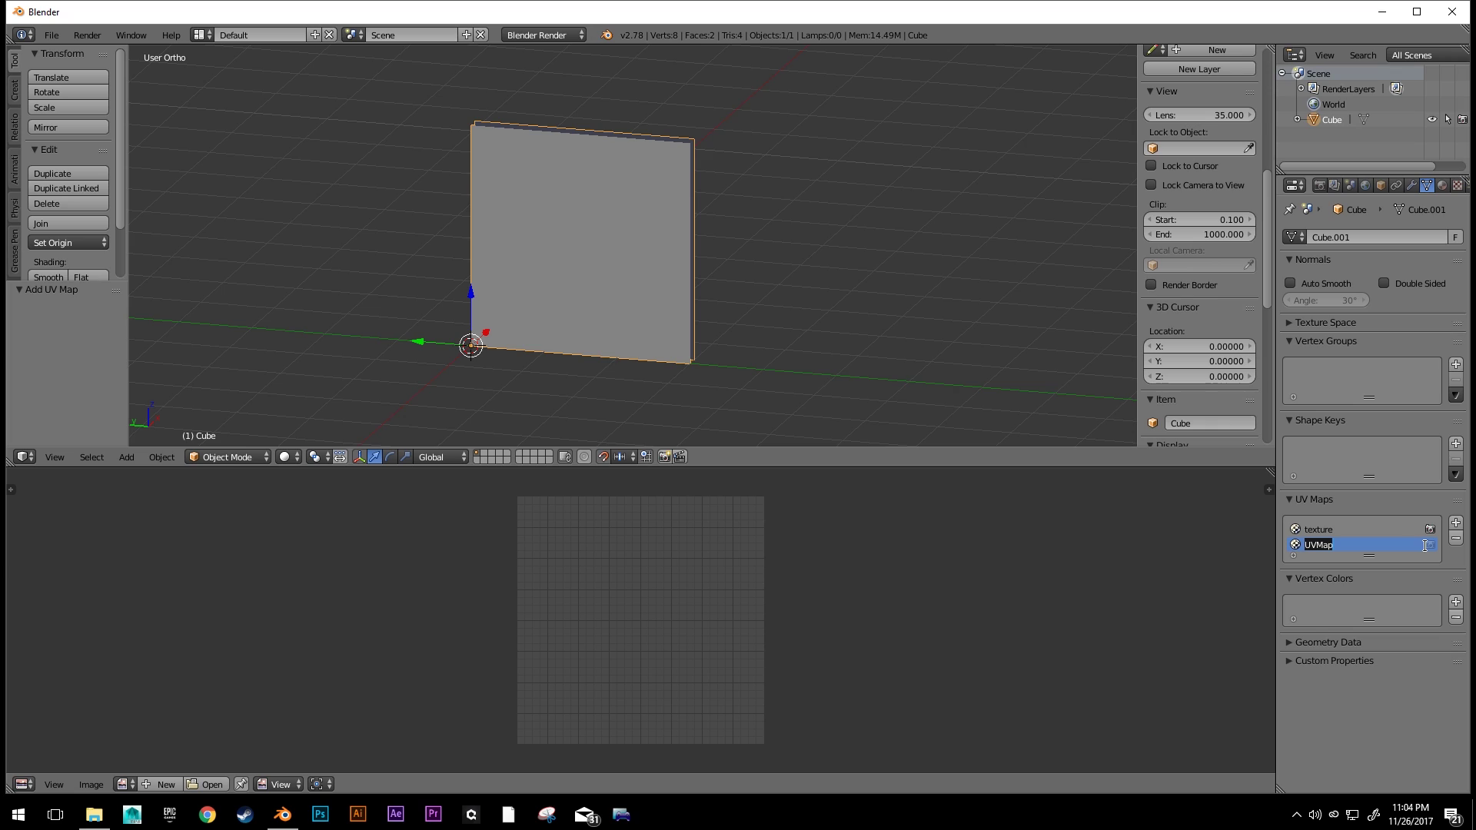
{"action": "type", "text": "lightmap"}
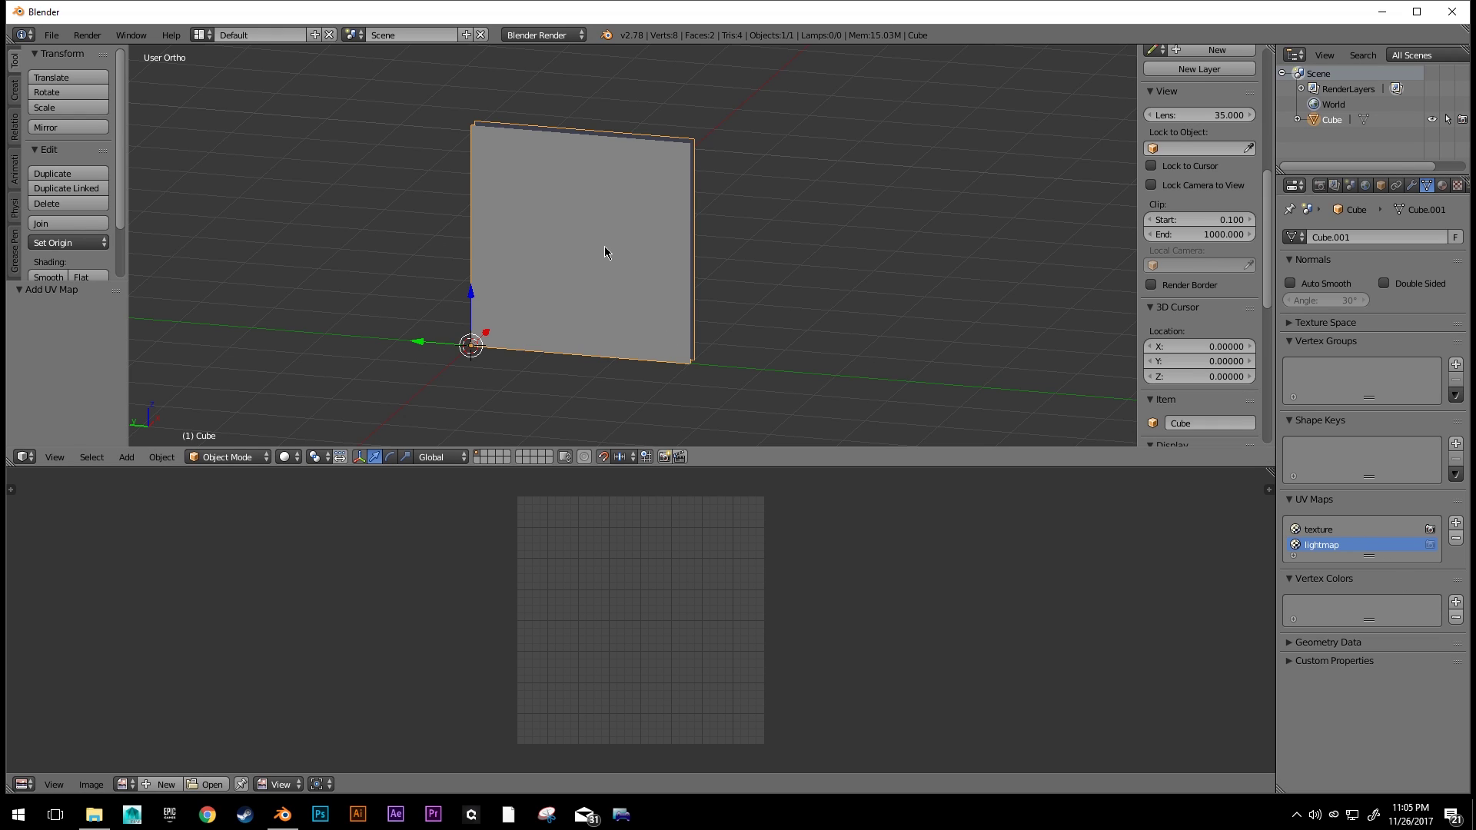
{"action": "key", "text": "Tab"}
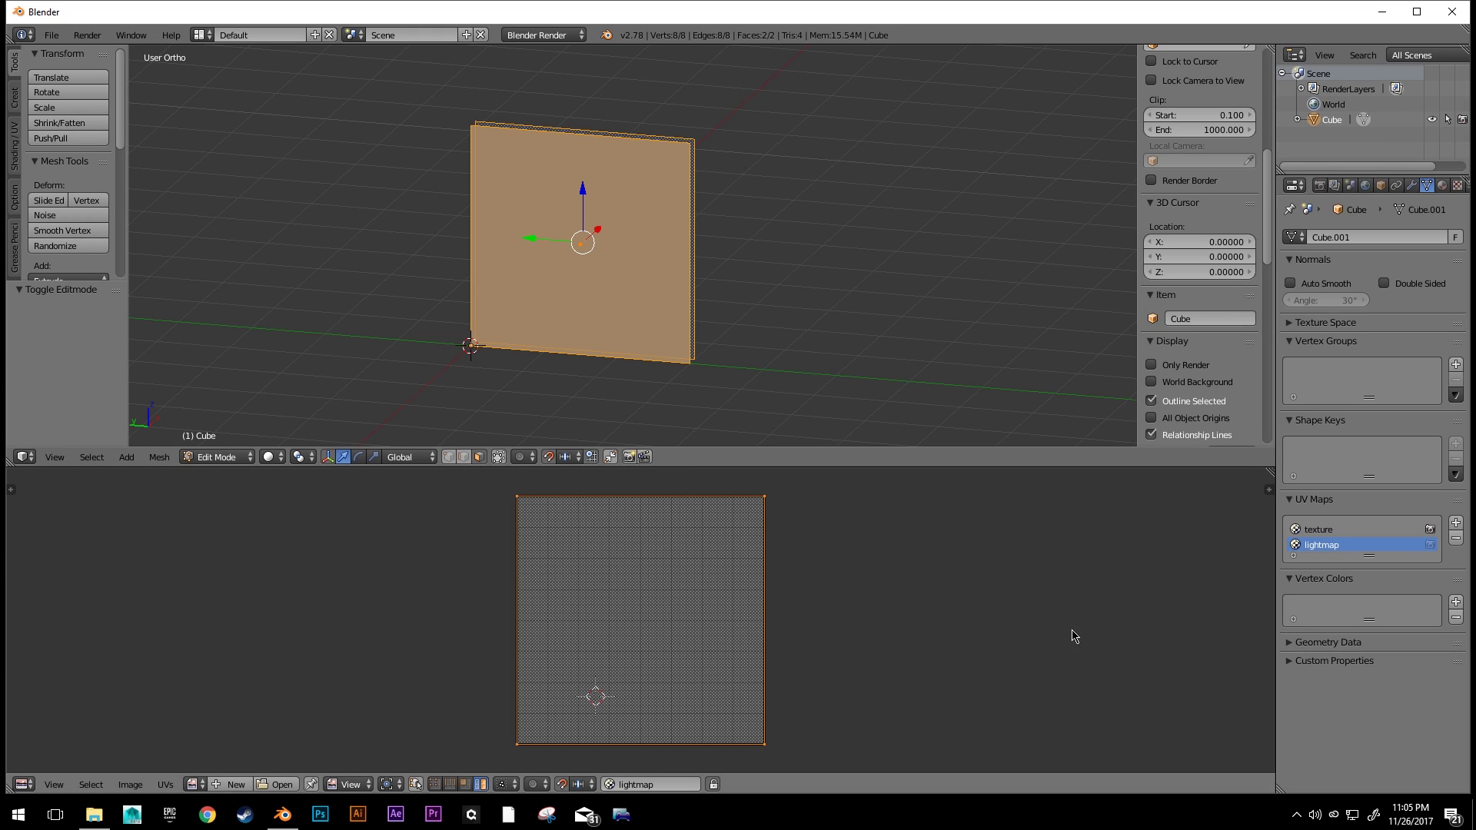
- Make the lightmap UV map active and lay out both wall faces in it with Lightmap Pack at the default settings
{"action": "left_click", "coordinate": [1330, 530]}
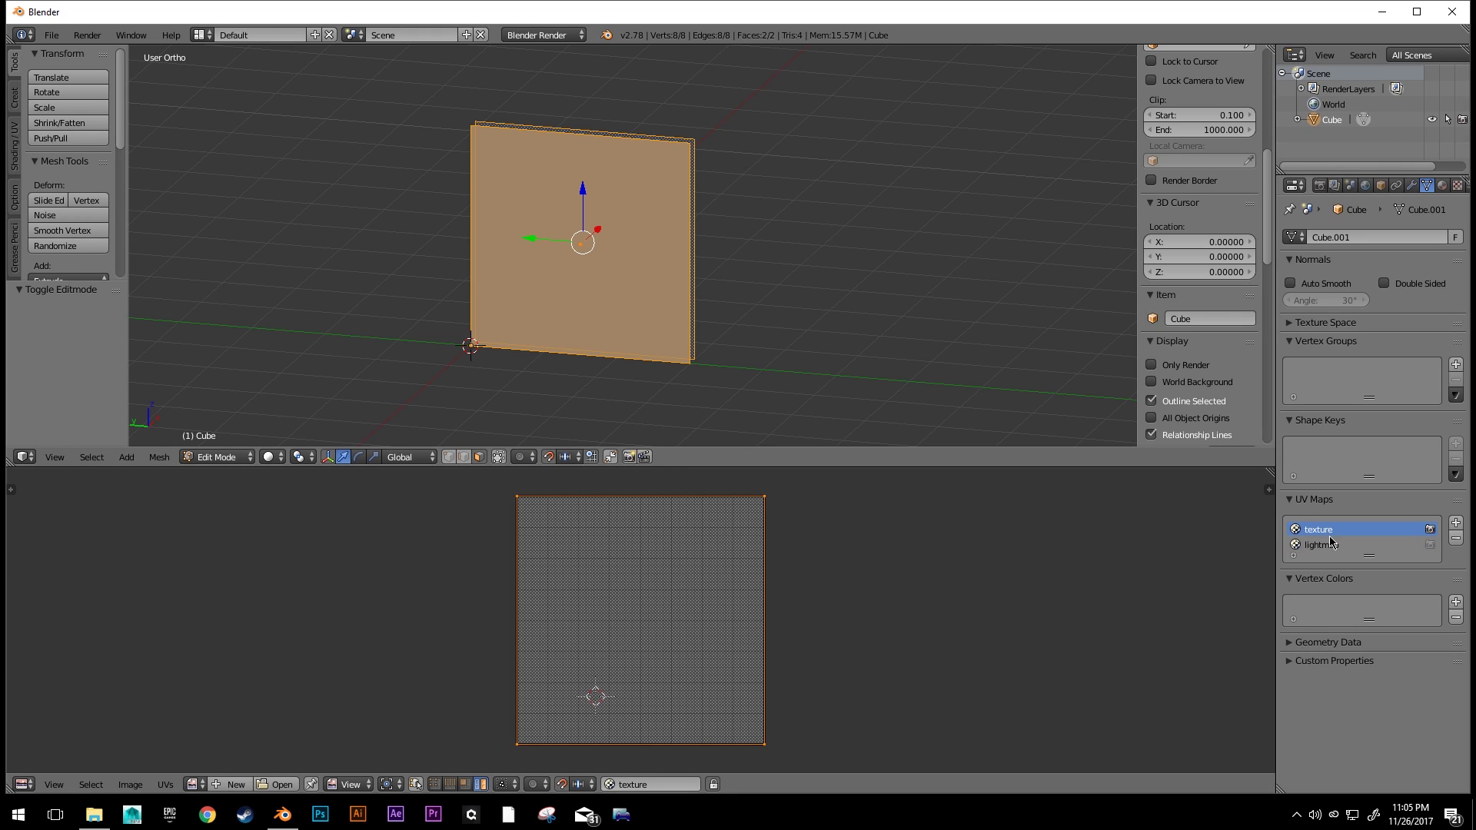
{"action": "left_click", "coordinate": [1327, 545]}
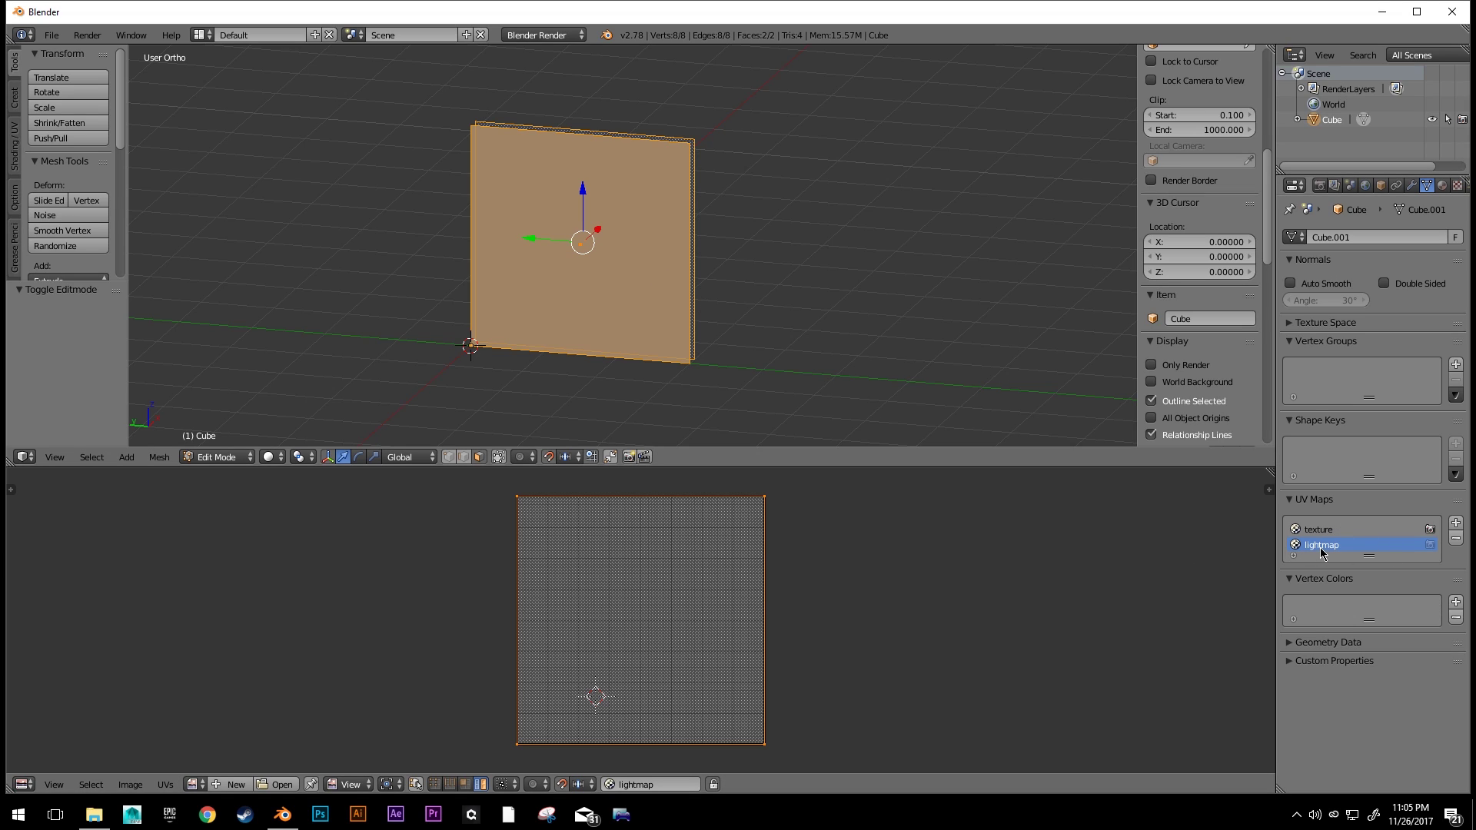
{"action": "key", "text": "u"}
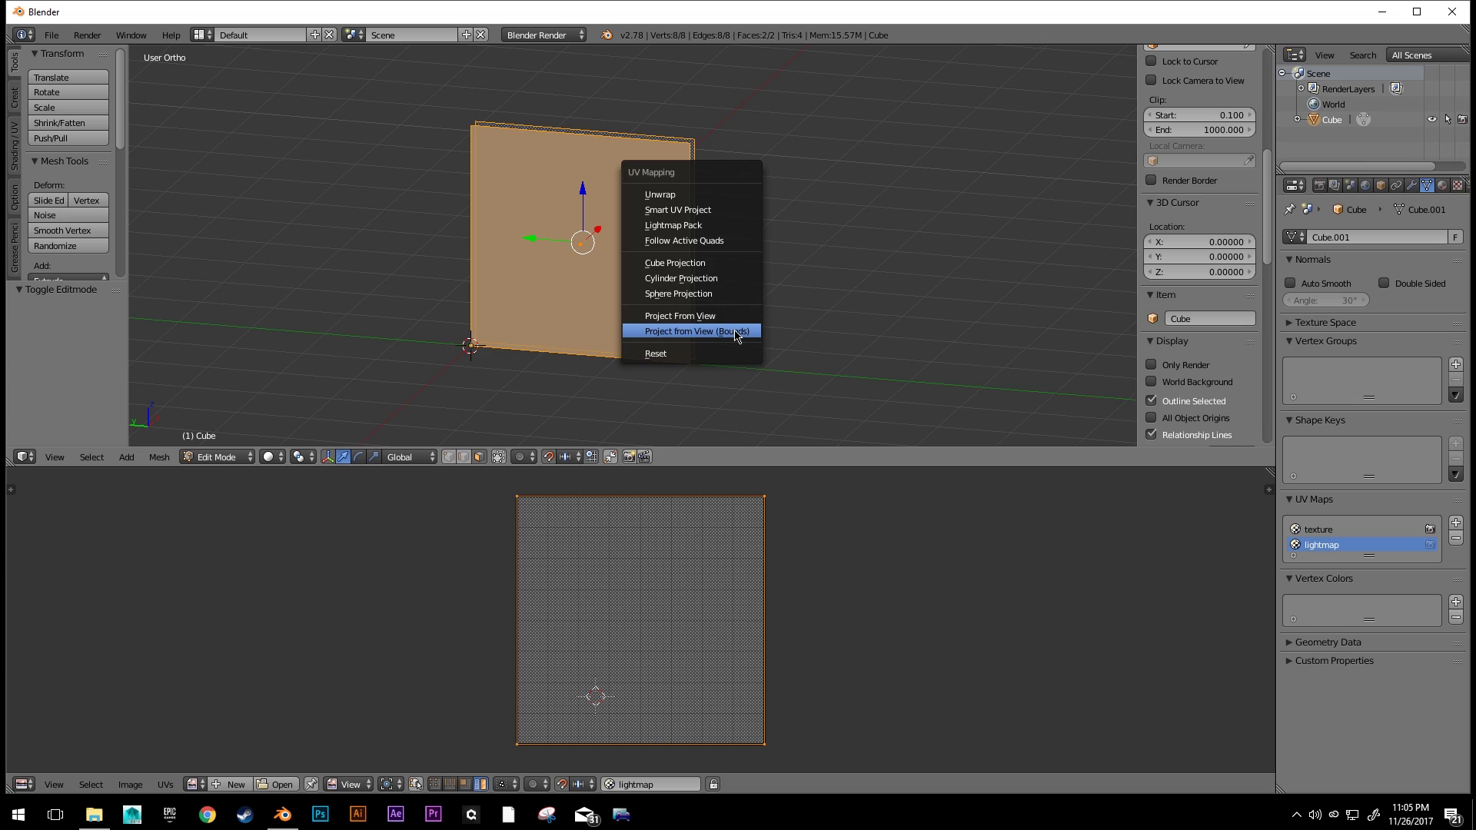
{"action": "left_click", "coordinate": [713, 227]}
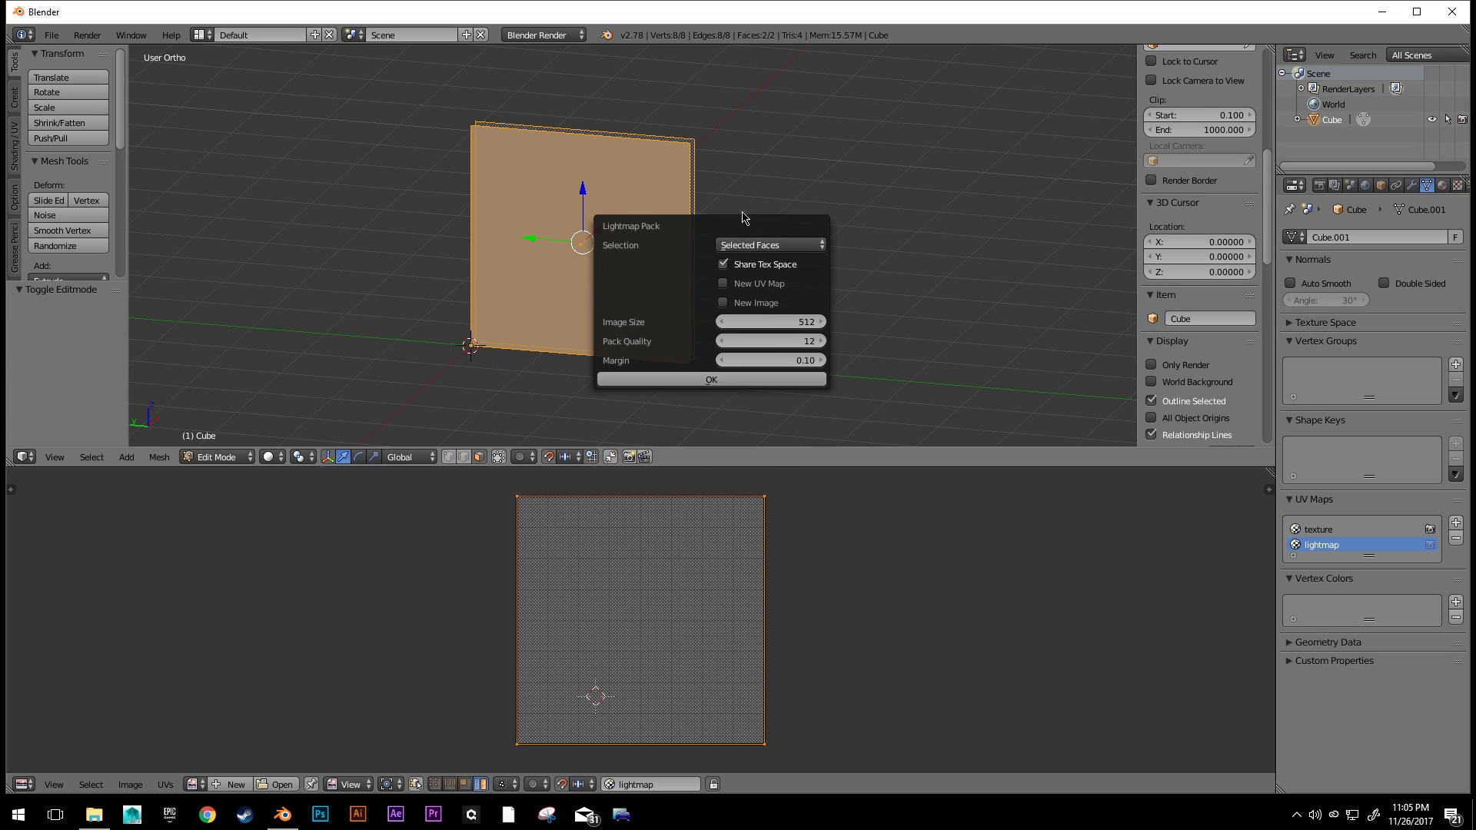
{"action": "left_click", "coordinate": [711, 380]}
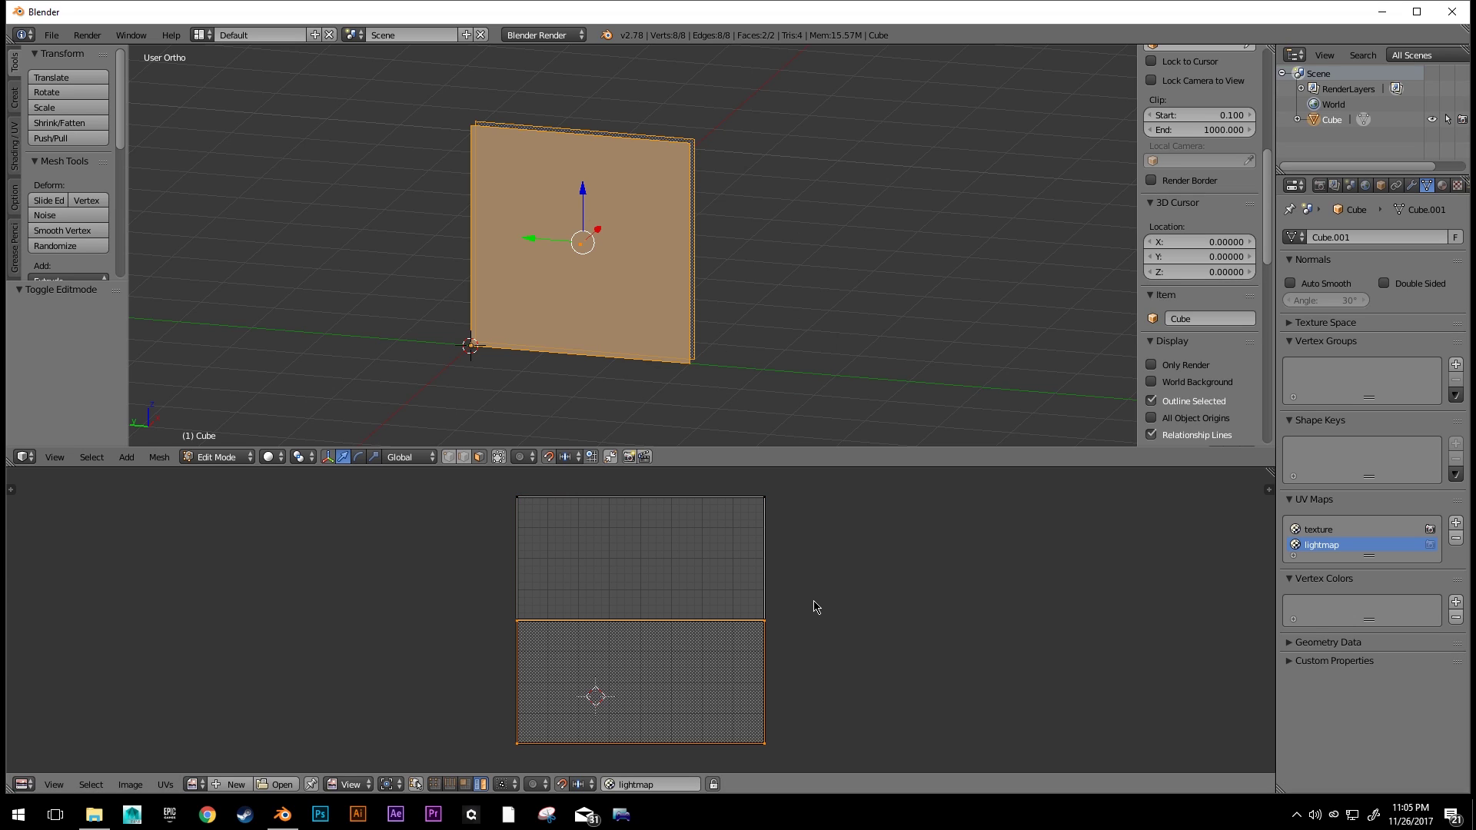
- Compare how the two wall faces are laid out in the texture and lightmap UV maps
{"action": "right_click", "coordinate": [522, 508]}
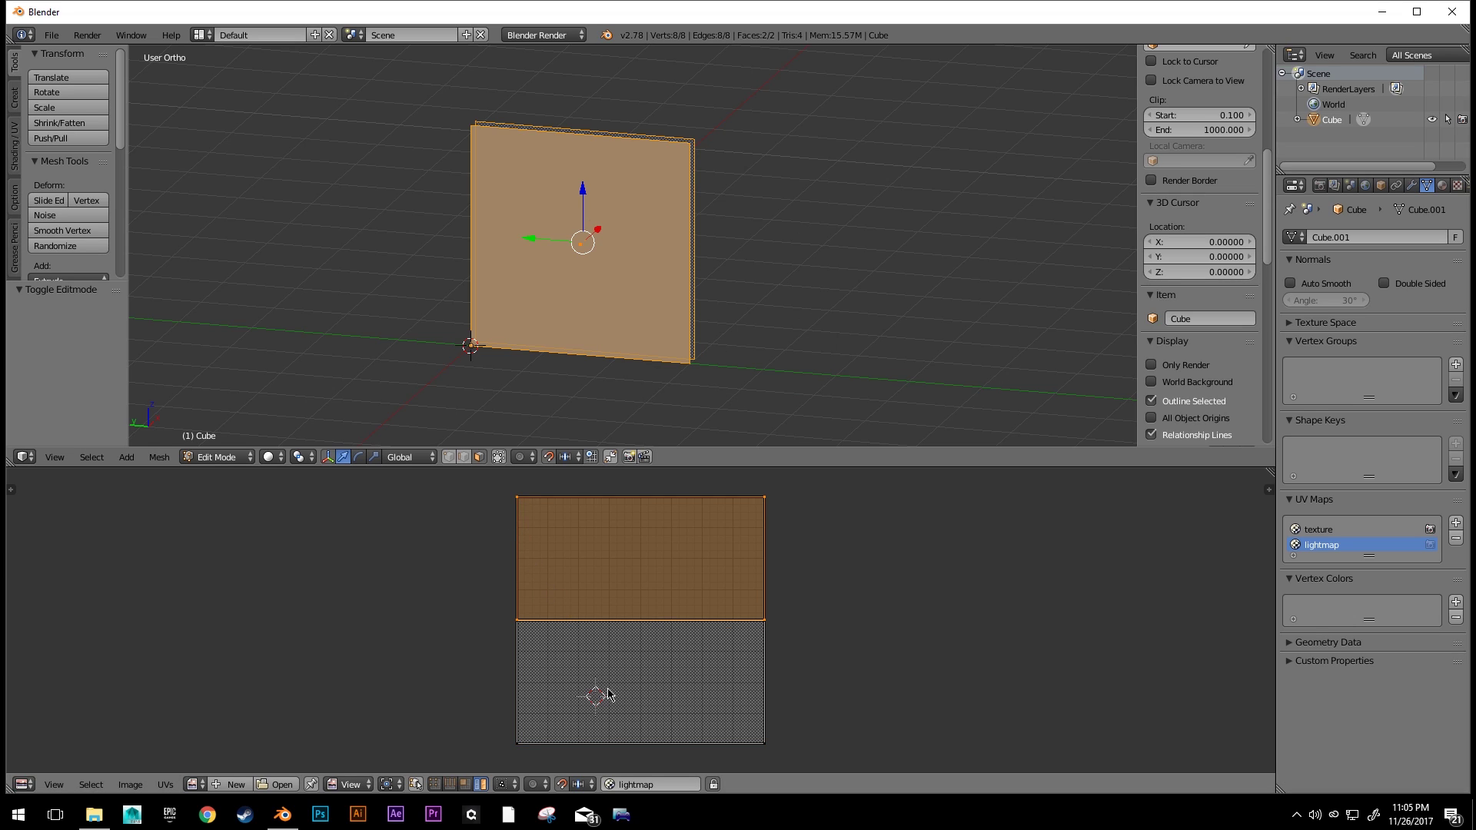
{"action": "left_click", "coordinate": [835, 628]}
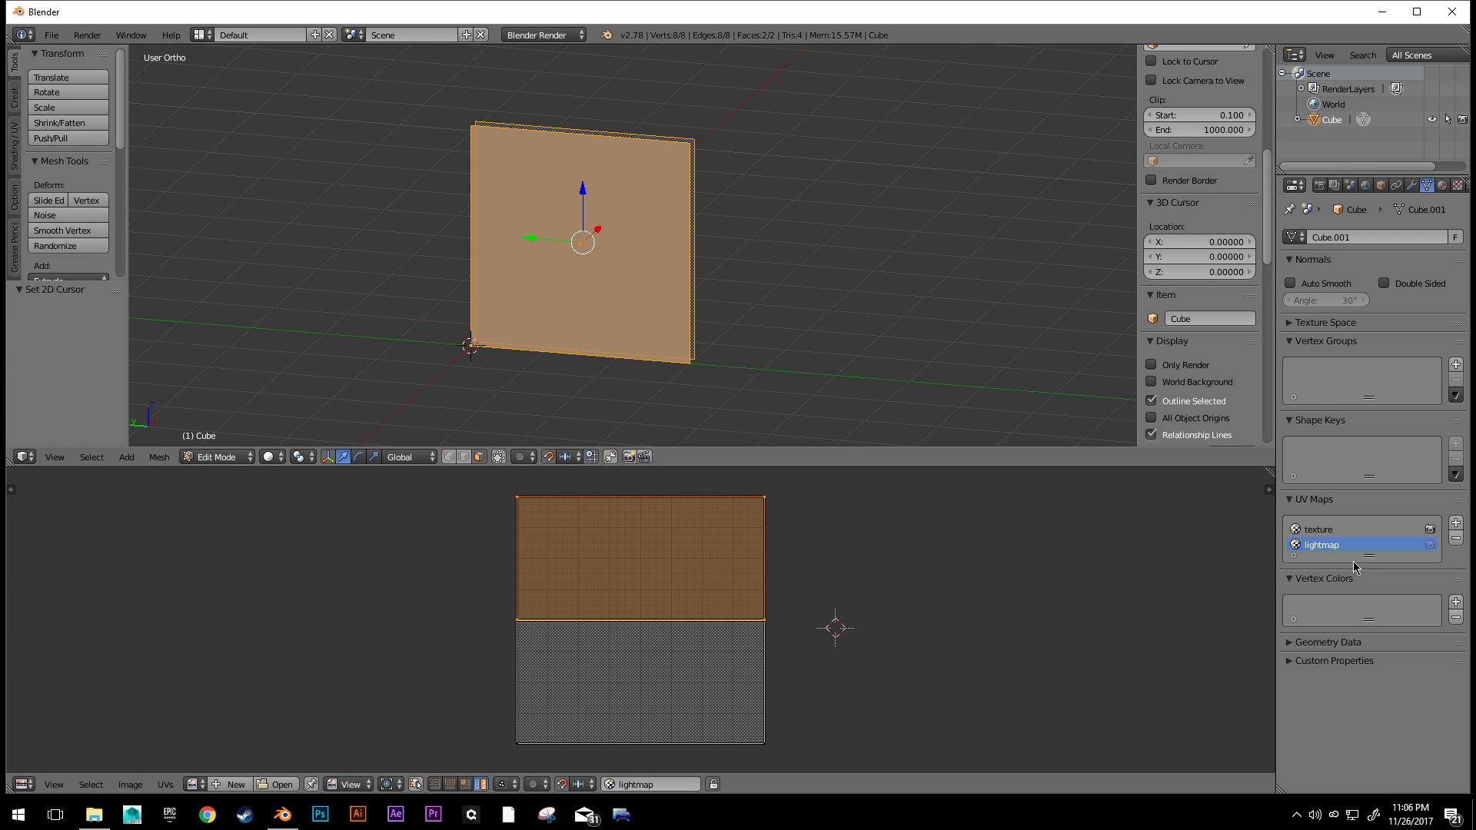
{"action": "left_click", "coordinate": [1332, 530]}
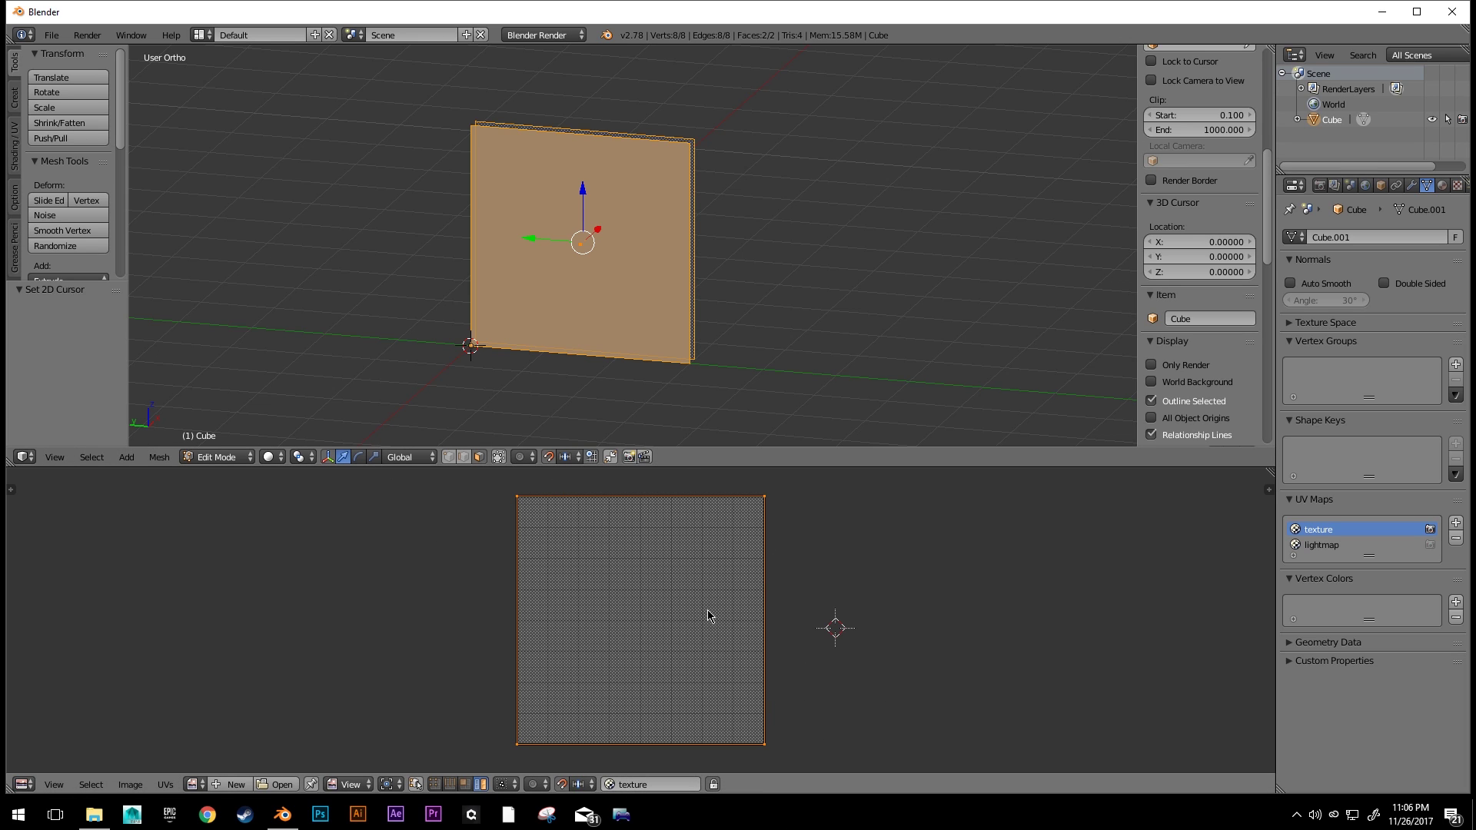
{"action": "middle_click_drag", "start_coordinate": [747, 233], "coordinate": [784, 208]}
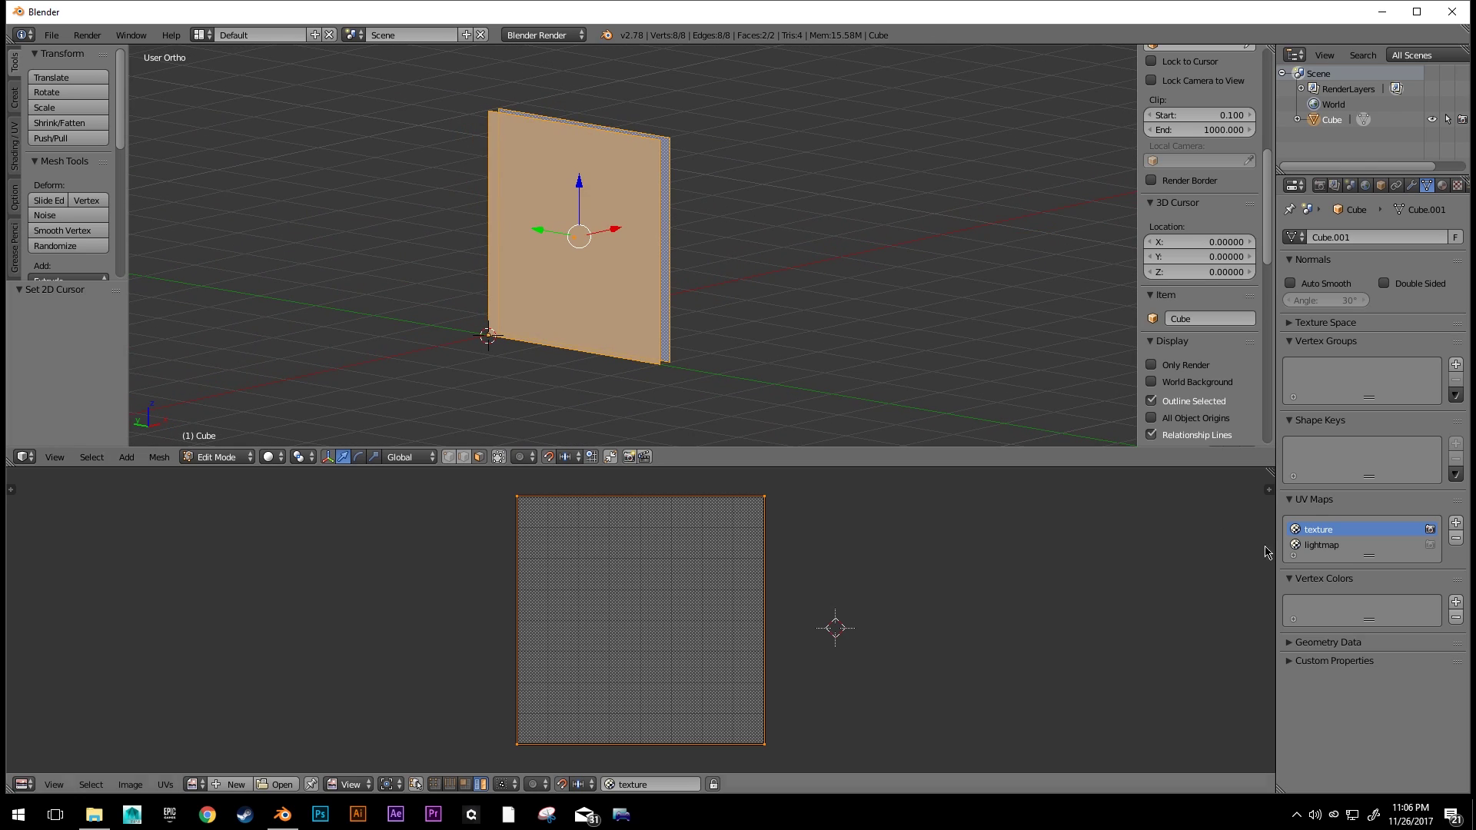
{"action": "left_click", "coordinate": [1324, 545]}
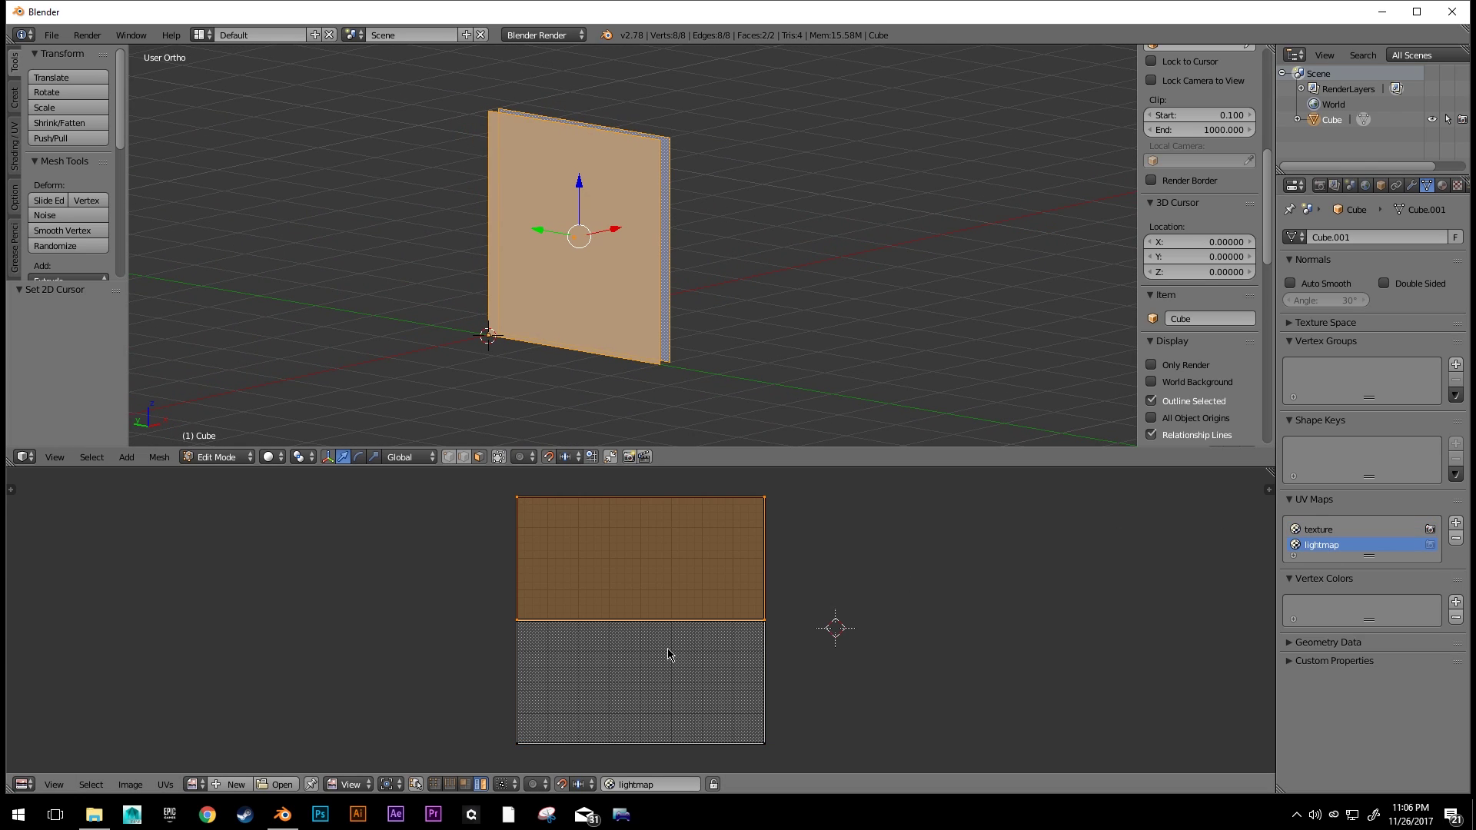
{"action": "right_click", "coordinate": [616, 674]}
{"action": "right_click", "coordinate": [635, 589]}
- Make the texture UV map active, return to Object Mode, and rename the object to wall
{"action": "left_click", "coordinate": [1338, 529]}
{"action": "key", "text": "Tab"}
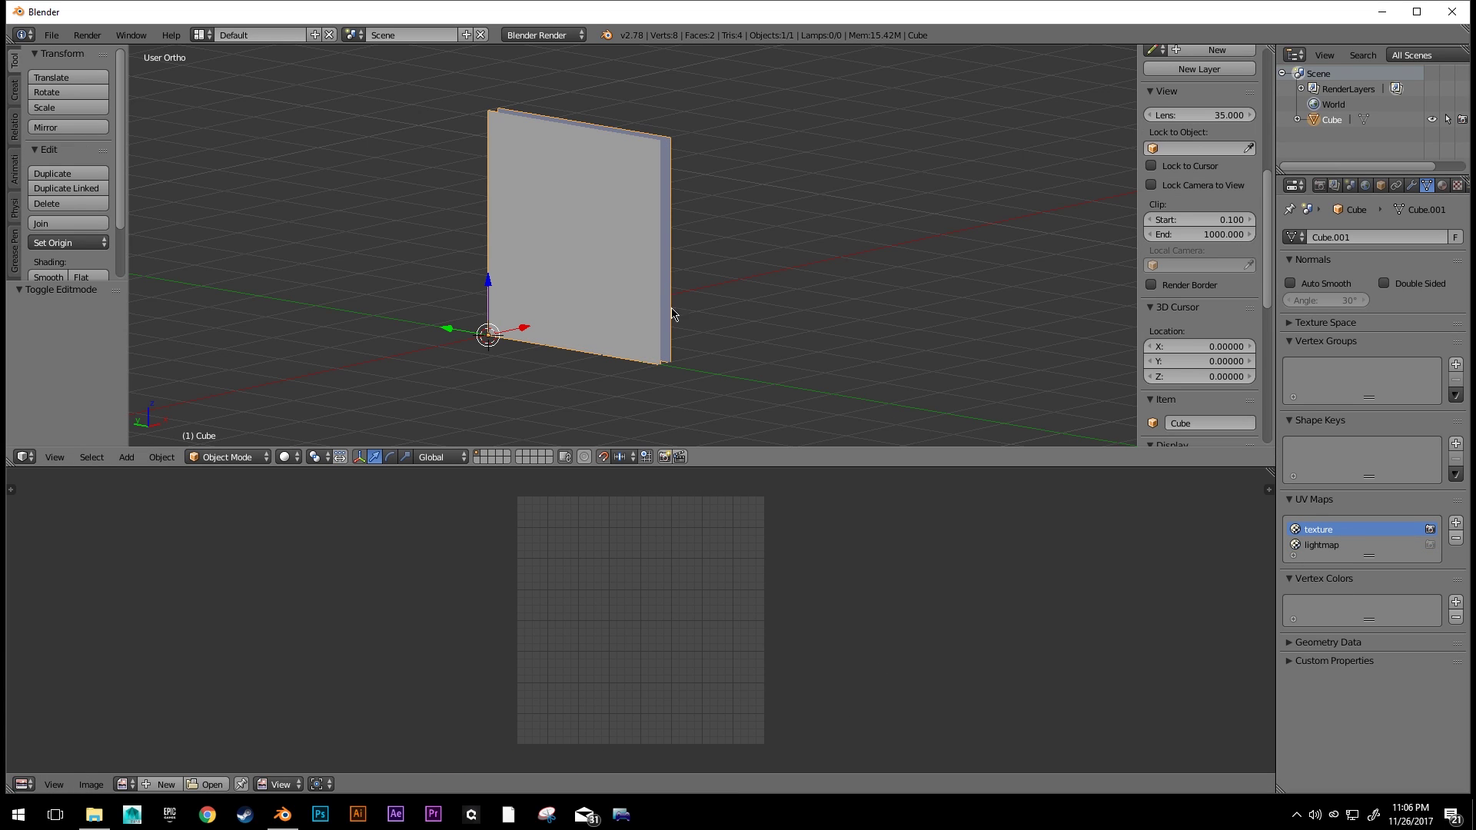
{"action": "left_click", "coordinate": [1382, 186]}
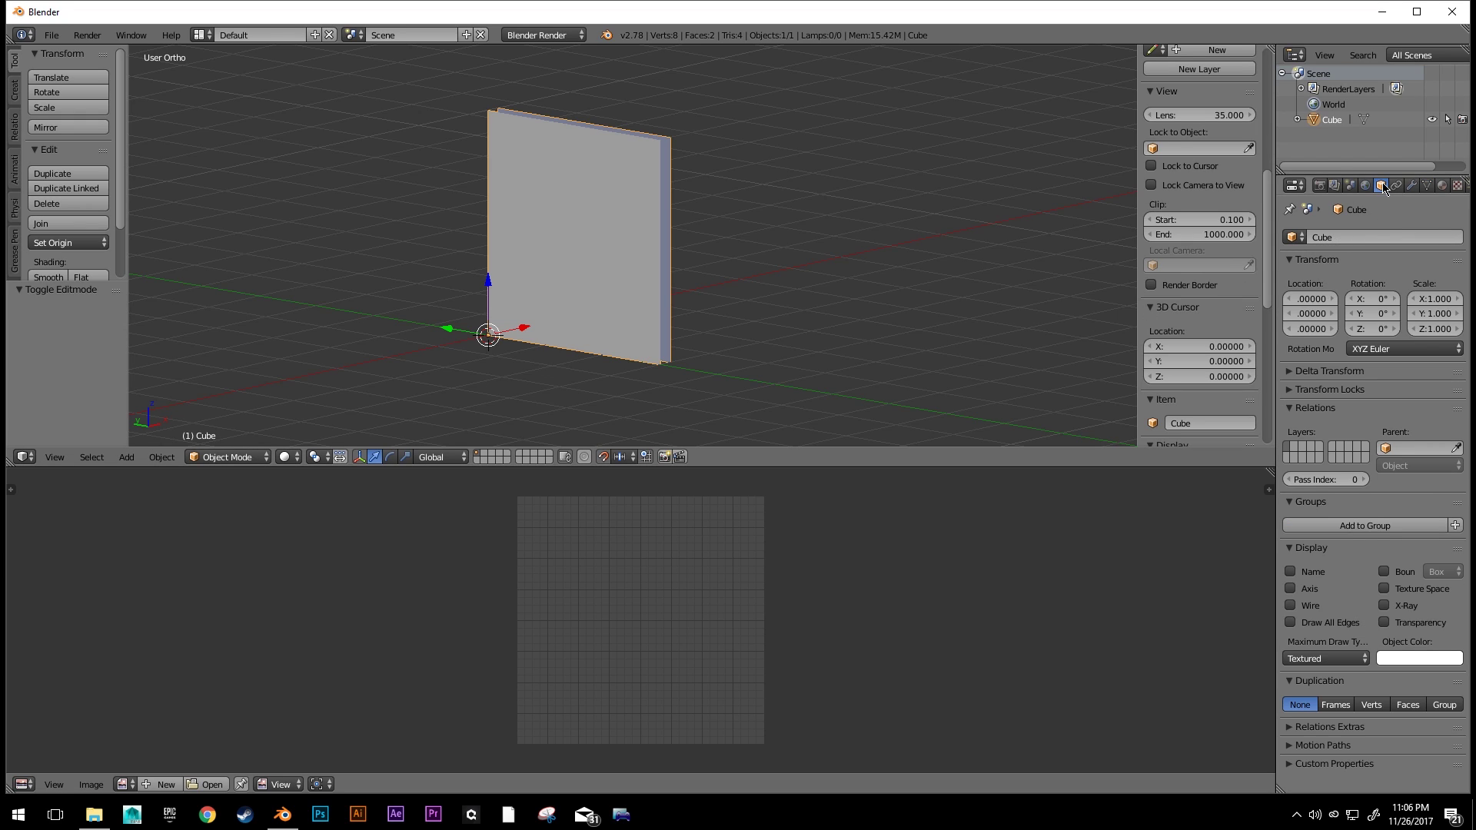
{"action": "left_click", "coordinate": [1362, 237]}
{"action": "type", "text": "wall"}
{"action": "key", "text": "Return"}
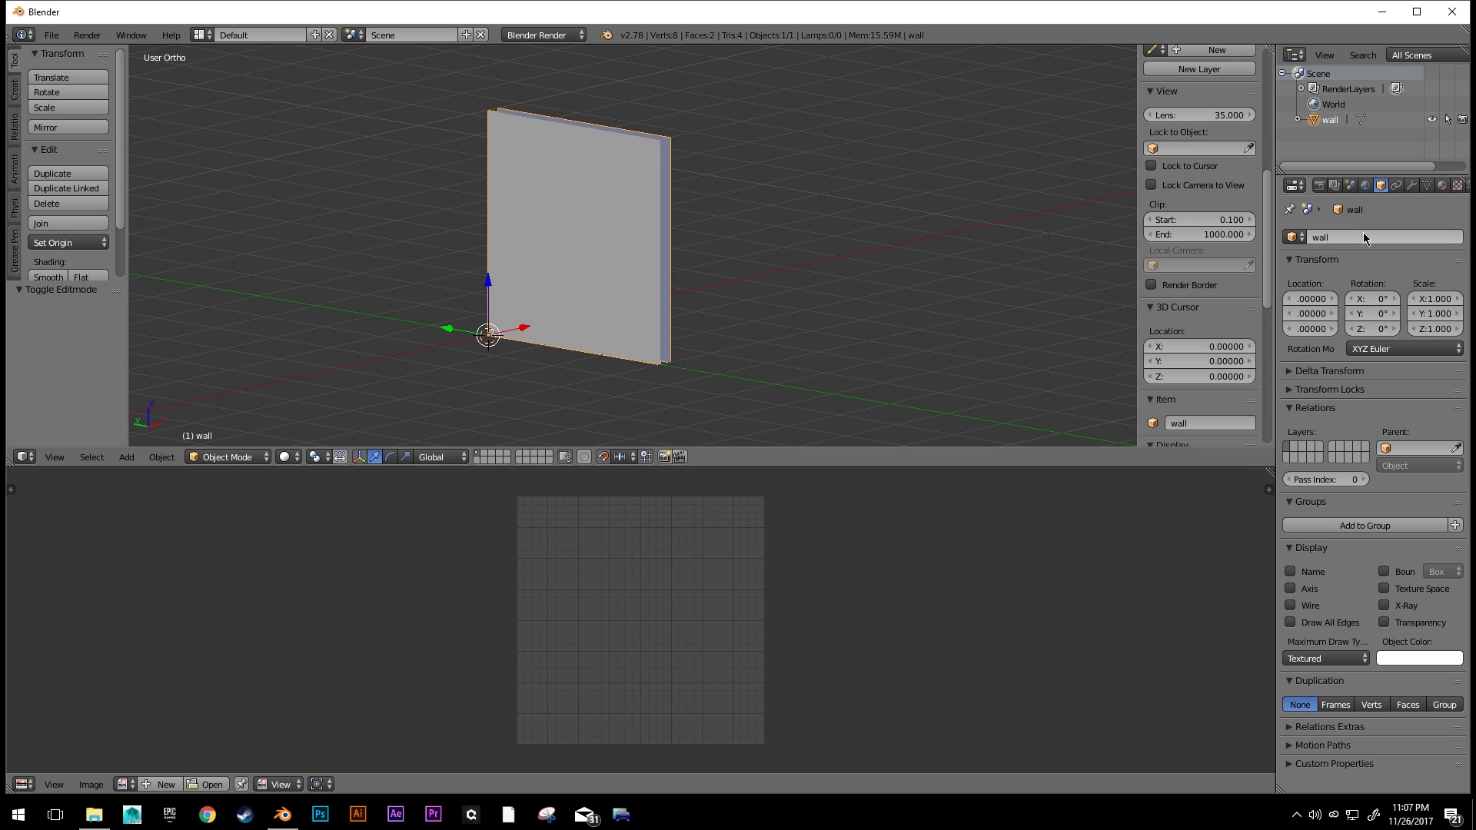
- Darken the diffuse color of the wall's mat2 material to near black
{"action": "middle_click_drag", "start_coordinate": [846, 285], "coordinate": [989, 284]}
{"action": "left_click", "coordinate": [1443, 186]}
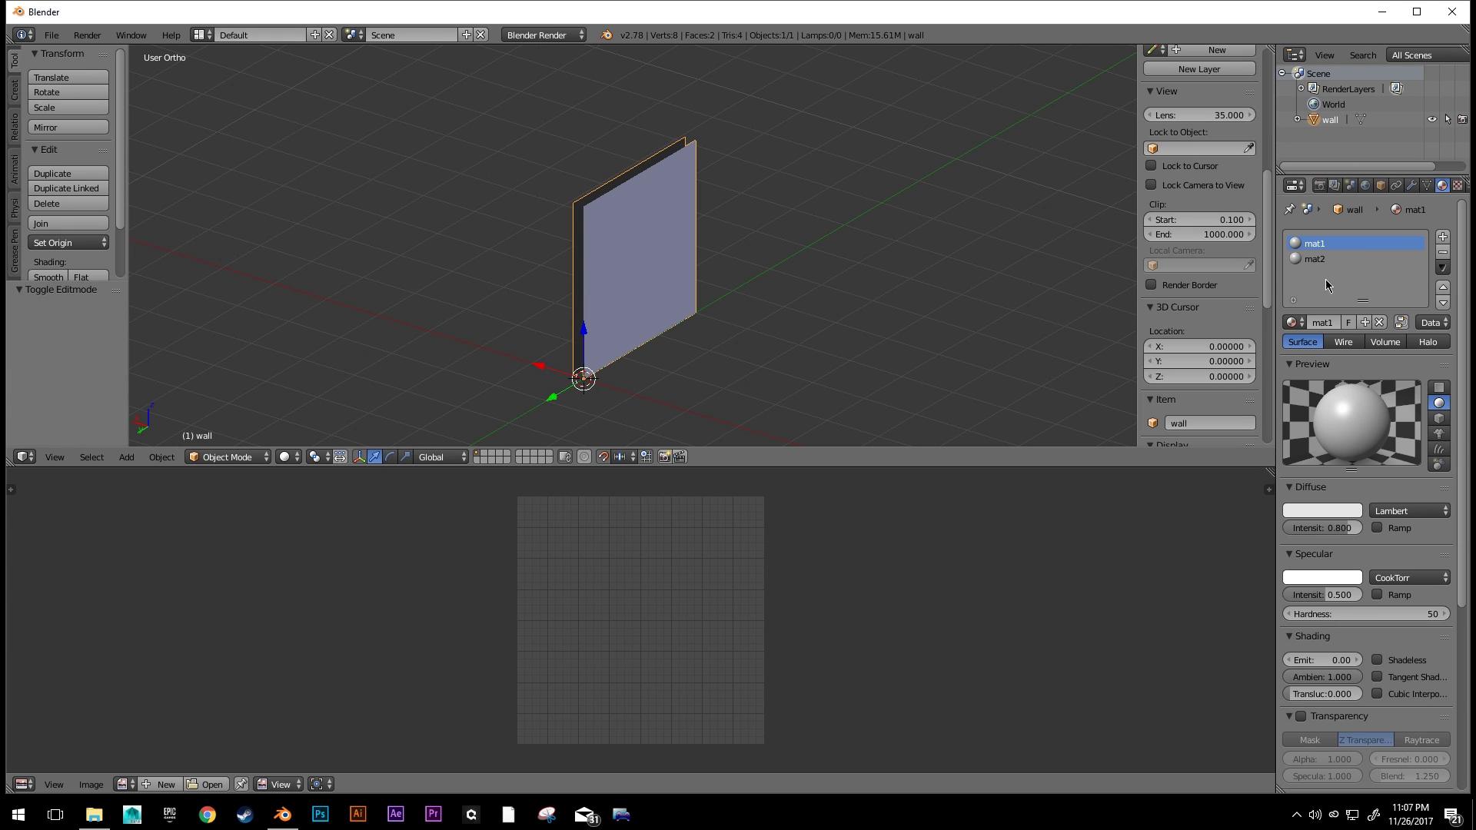
{"action": "left_click", "coordinate": [1319, 259]}
{"action": "left_click", "coordinate": [1316, 512]}
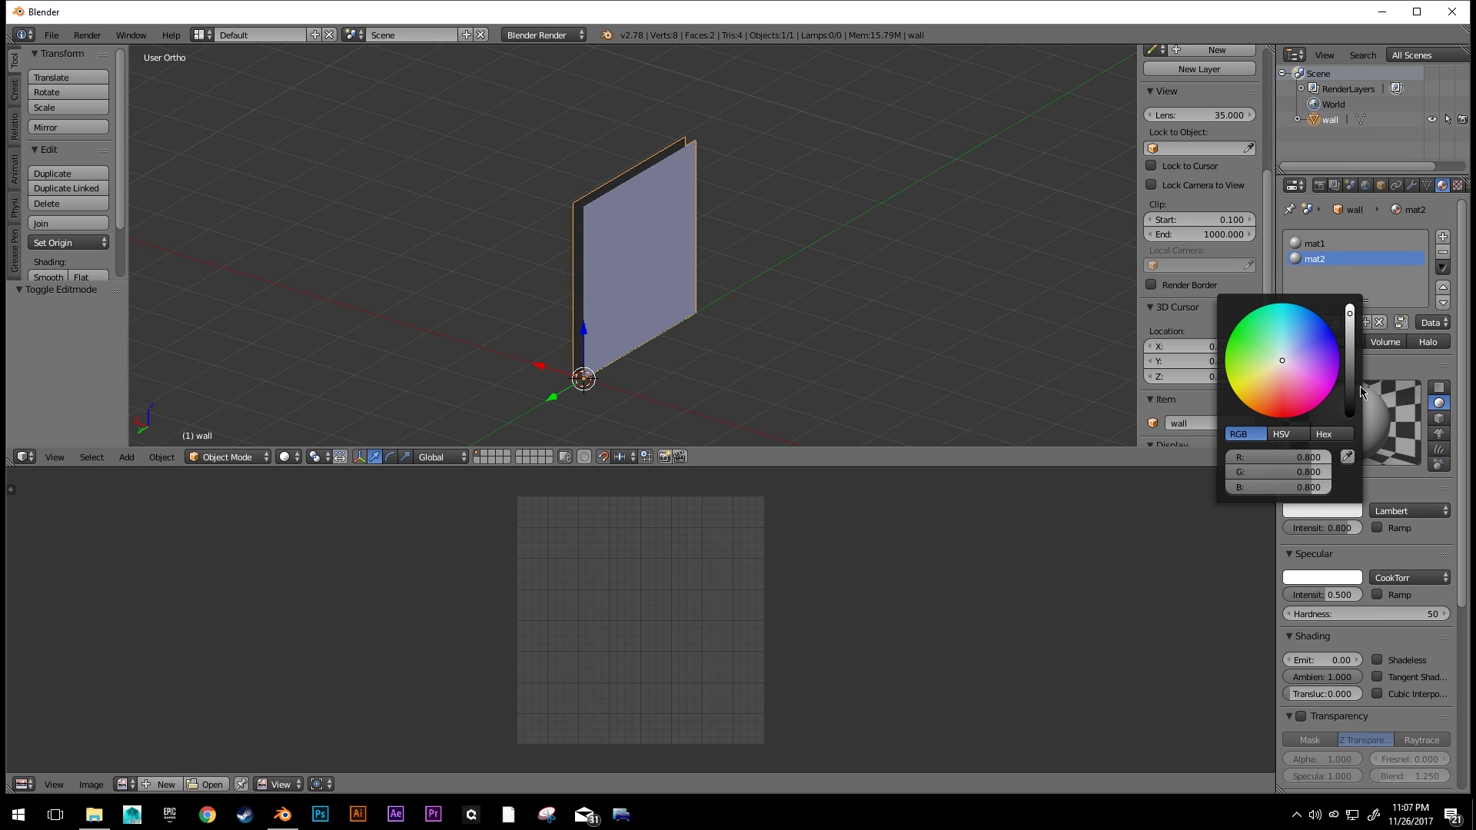
{"action": "left_click_drag", "start_coordinate": [1359, 385], "coordinate": [1359, 415]}
{"action": "middle_click_drag", "start_coordinate": [680, 260], "coordinate": [776, 269]}
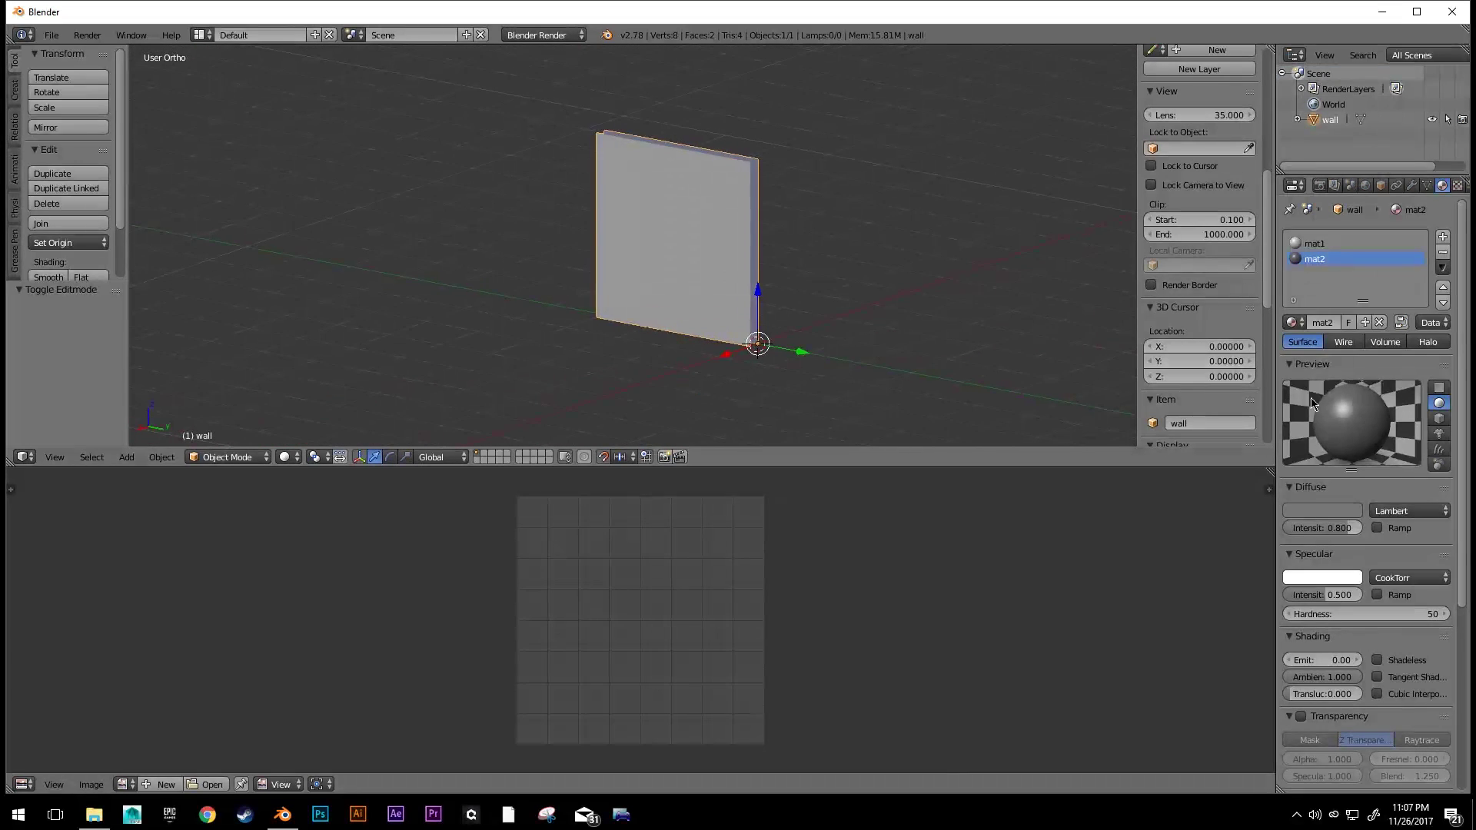
{"action": "left_click", "coordinate": [1322, 511]}
{"action": "left_click_drag", "start_coordinate": [1353, 396], "coordinate": [1350, 431]}
{"action": "scroll", "coordinate": [861, 323], "scroll_direction": "up", "scroll_amount": 1}
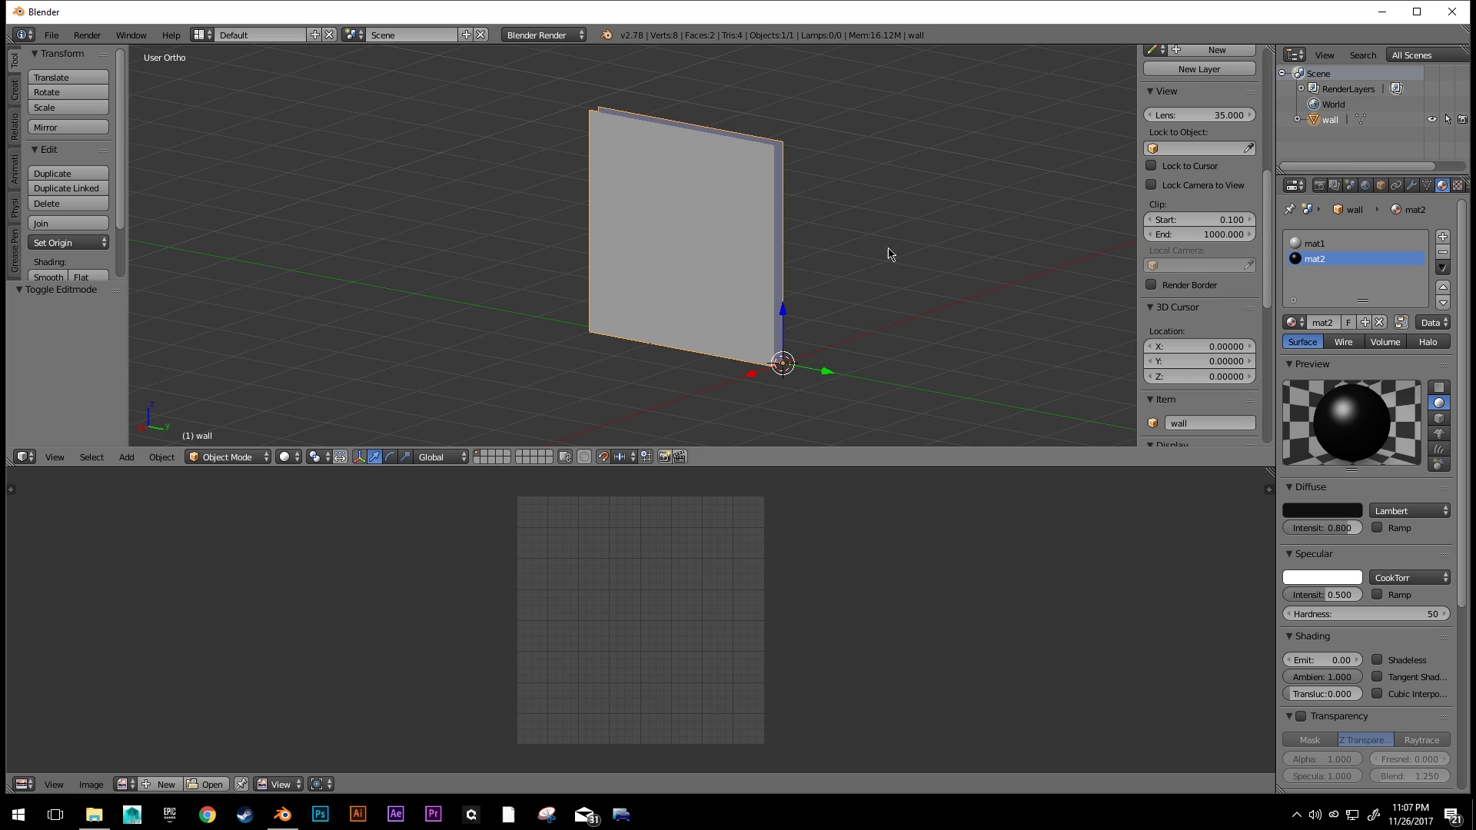
- Select the wall's positive-X face in Edit Mode and assign the mat2 material to it
{"action": "middle_click_drag", "start_coordinate": [886, 247], "coordinate": [820, 257]}
{"action": "key", "text": "Tab"}
{"action": "right_click", "coordinate": [674, 298]}
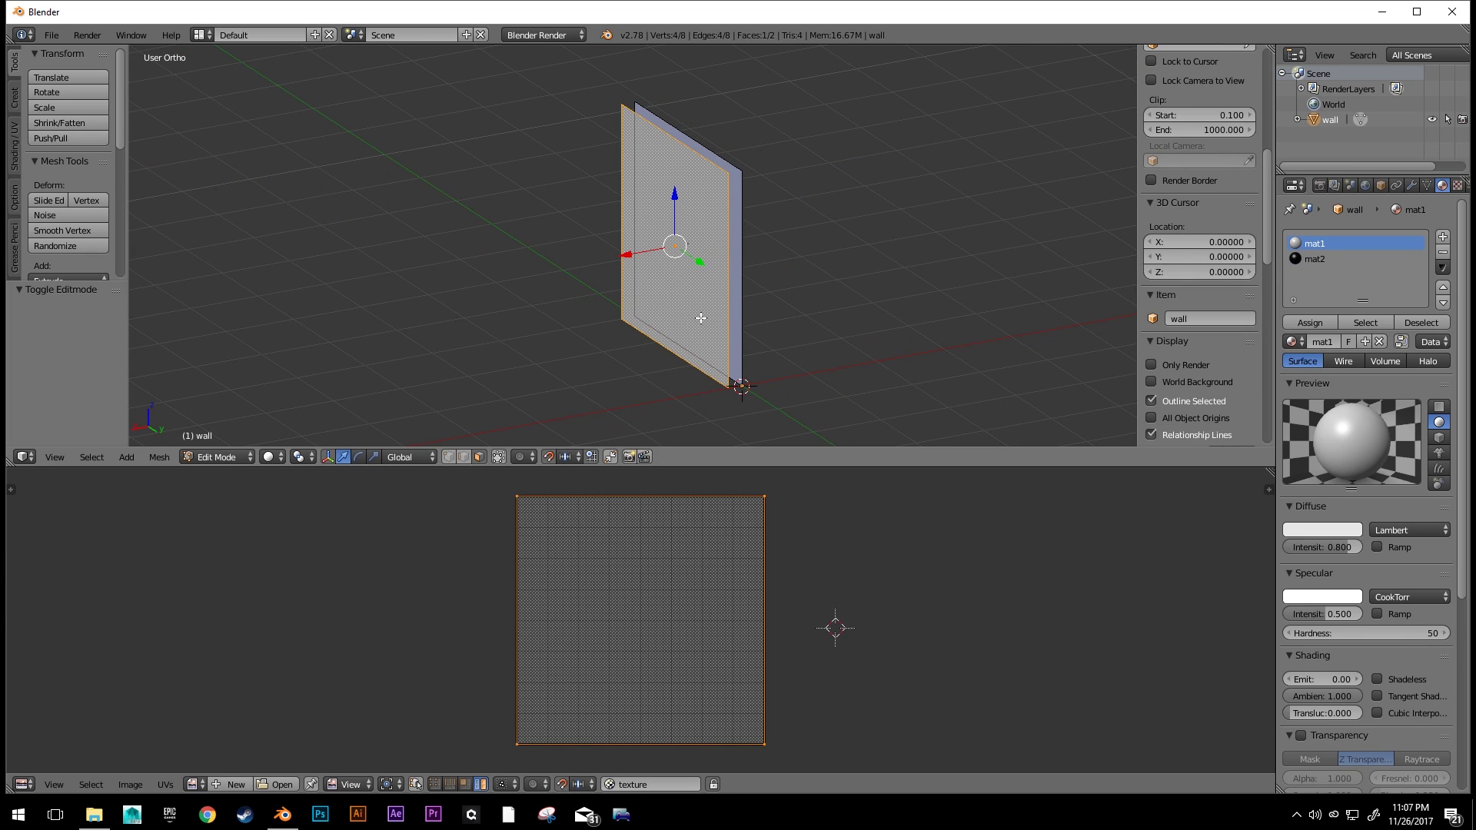
{"action": "left_click", "coordinate": [1324, 259]}
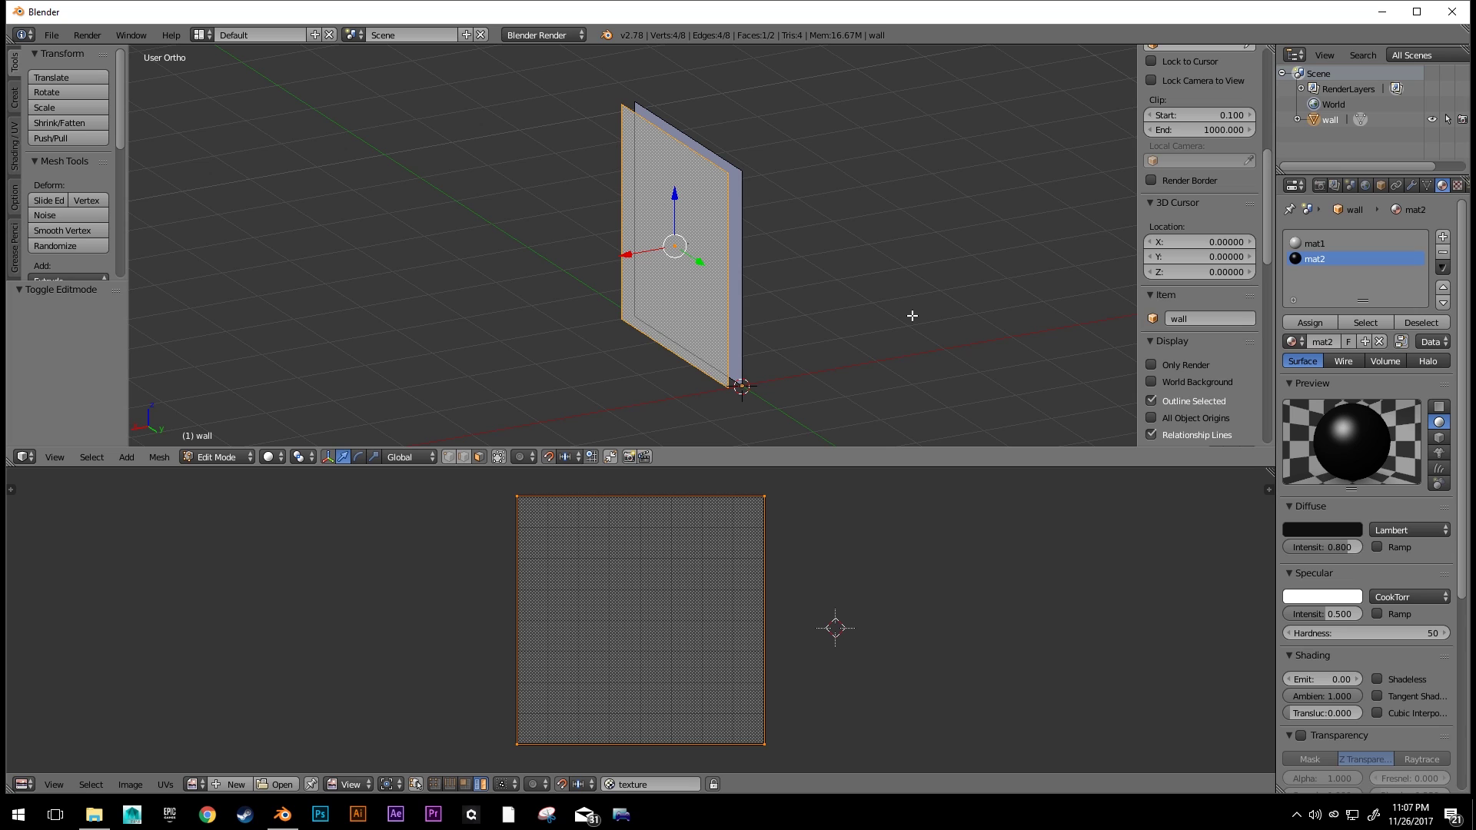
{"action": "middle_click_drag", "start_coordinate": [781, 339], "coordinate": [629, 254]}
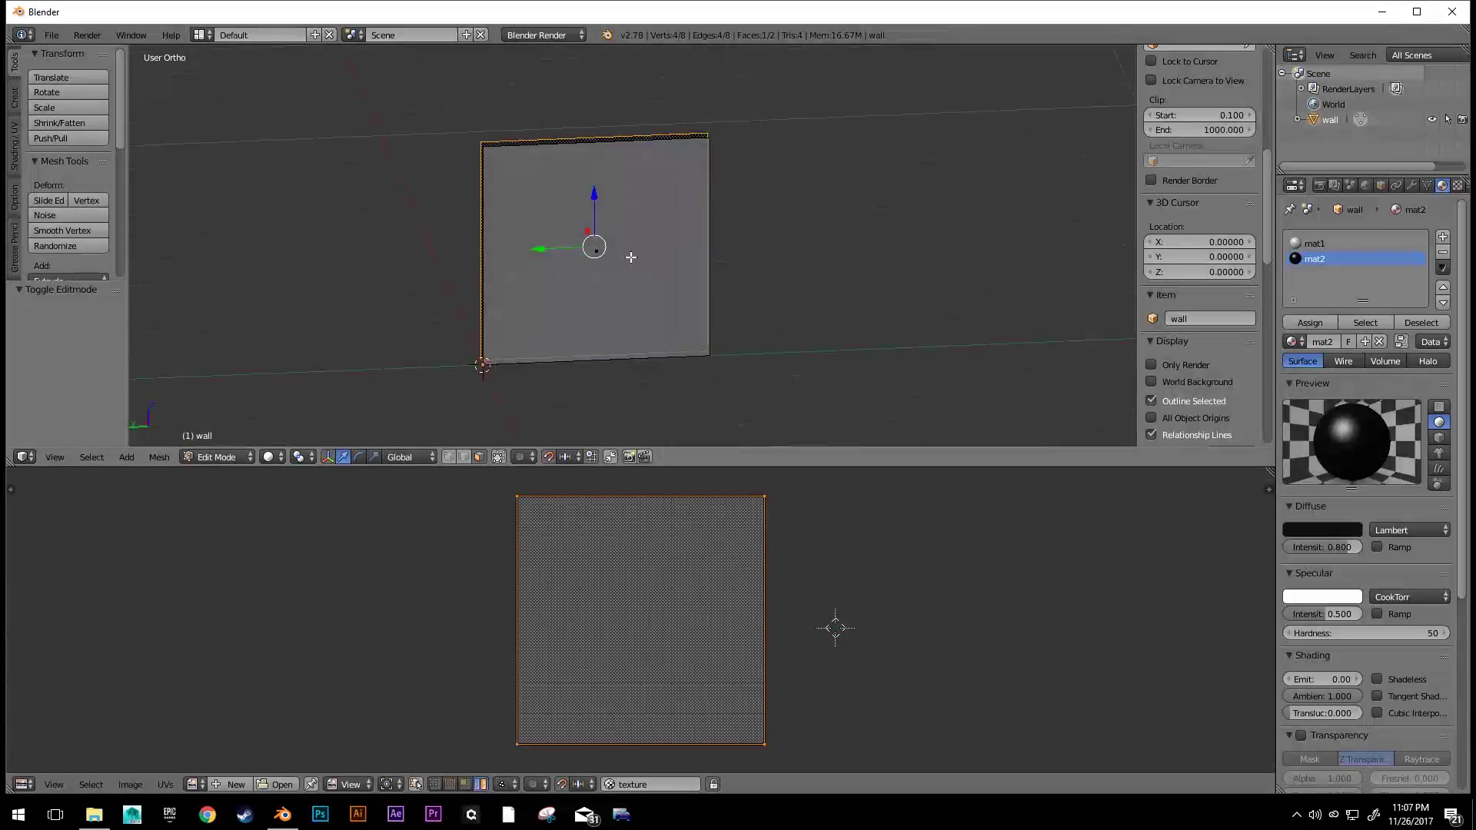
{"action": "left_click", "coordinate": [1316, 243]}
{"action": "middle_click_drag", "start_coordinate": [777, 275], "coordinate": [916, 293]}
{"action": "right_click", "coordinate": [663, 230]}
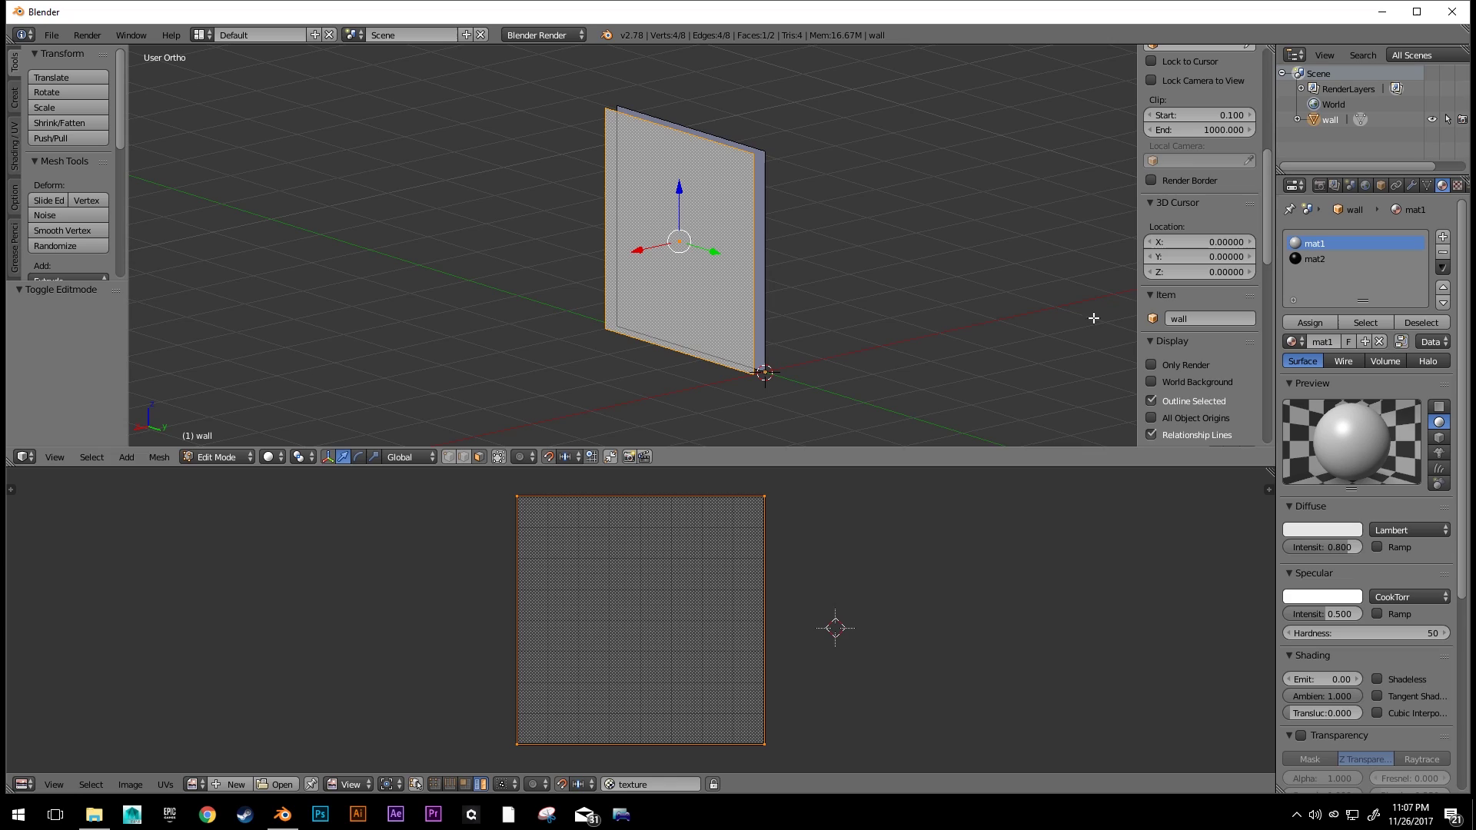
{"action": "left_click", "coordinate": [1340, 260]}
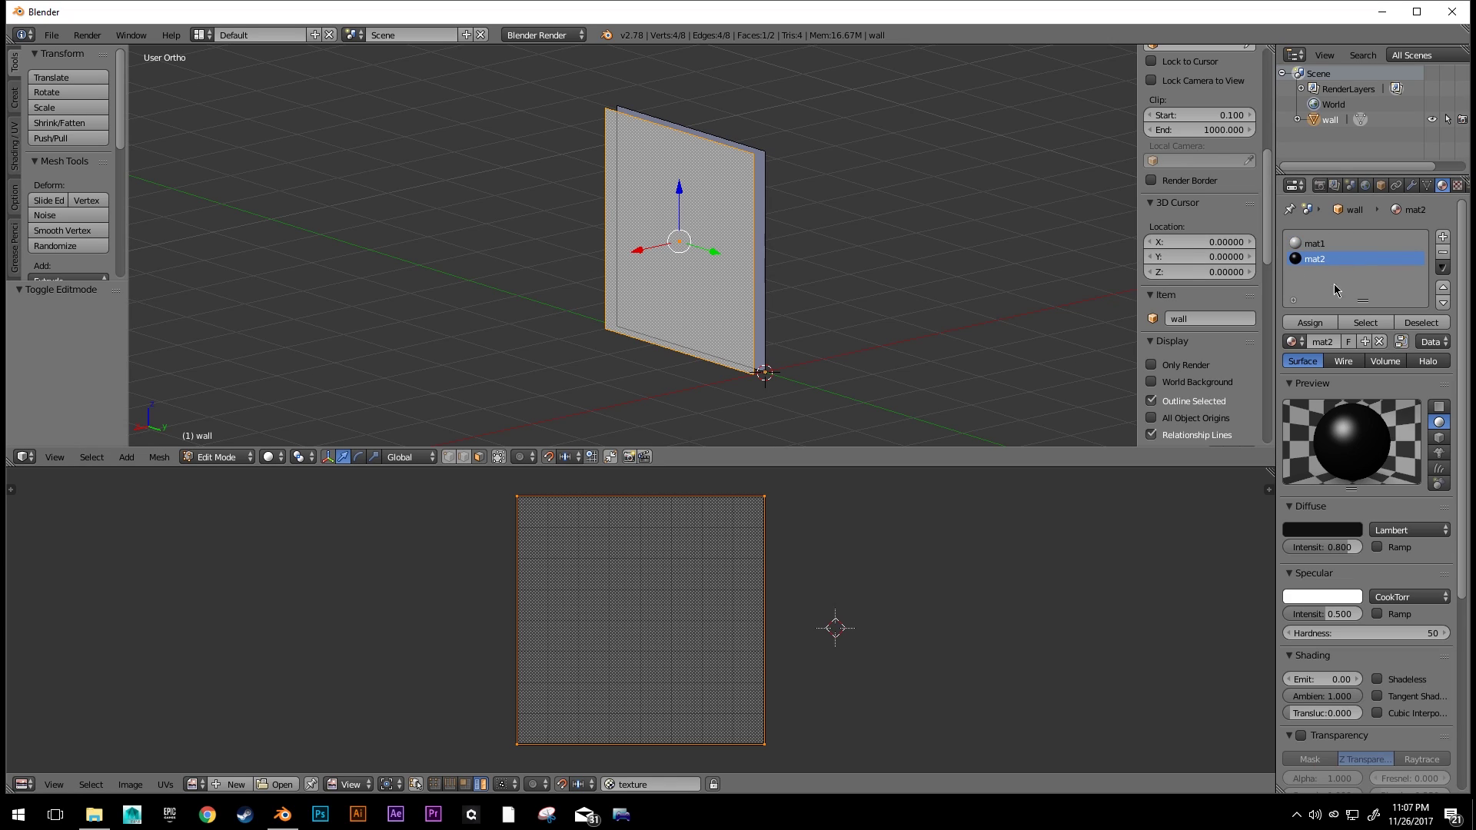
{"action": "left_click", "coordinate": [1310, 323]}
- Lighten mat2's diffuse color to light gray and return to Object Mode
{"action": "left_click", "coordinate": [1300, 528]}
{"action": "left_click_drag", "start_coordinate": [1350, 396], "coordinate": [1350, 357]}
{"action": "middle_click_drag", "start_coordinate": [767, 277], "coordinate": [731, 192]}
{"action": "key", "text": "Tab"}
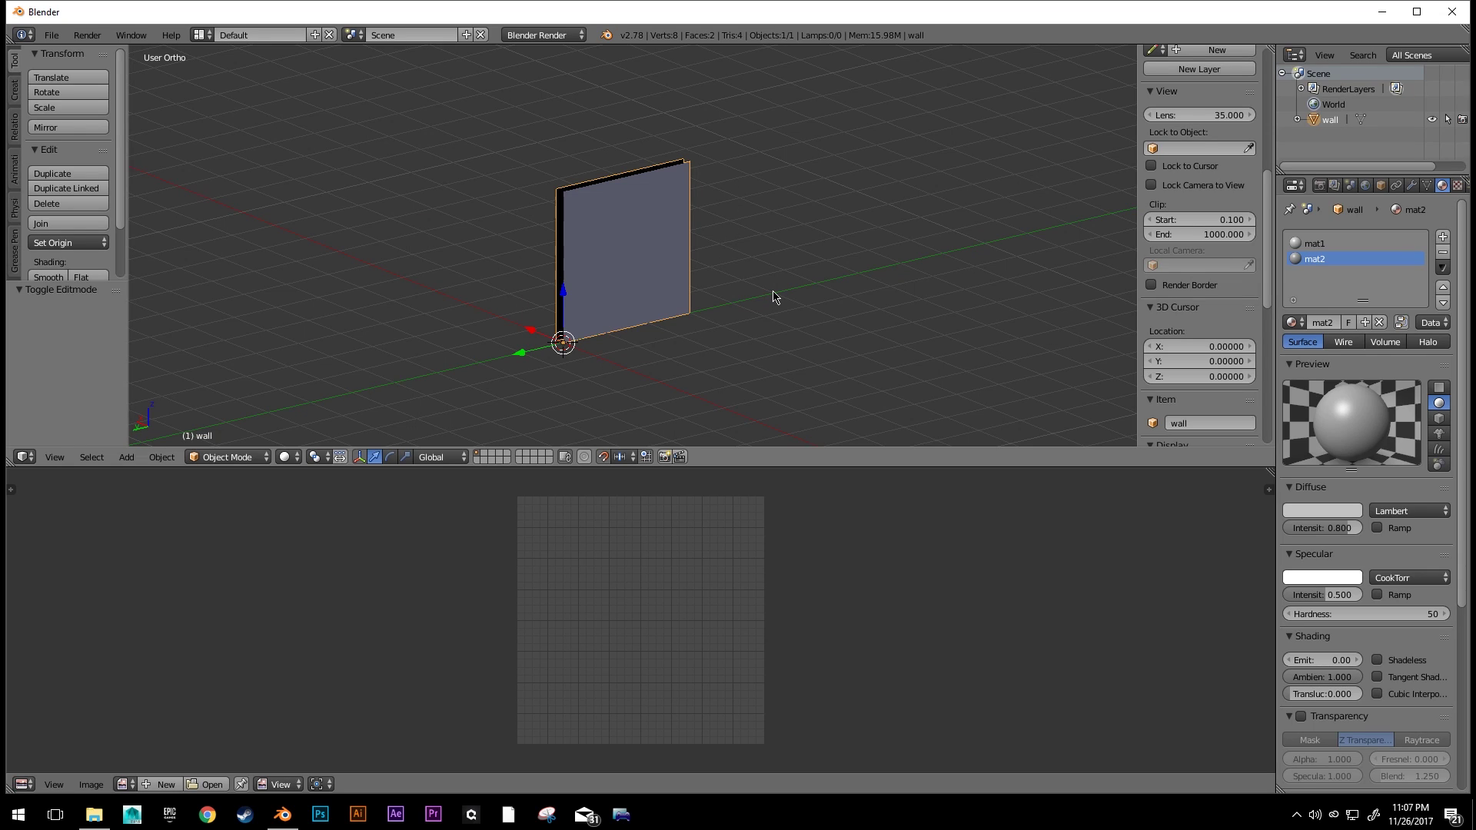
- Export the wall in FBX format as wall.fbx to the D:\modular\wall_2 folder
{"action": "left_click", "coordinate": [1380, 186]}
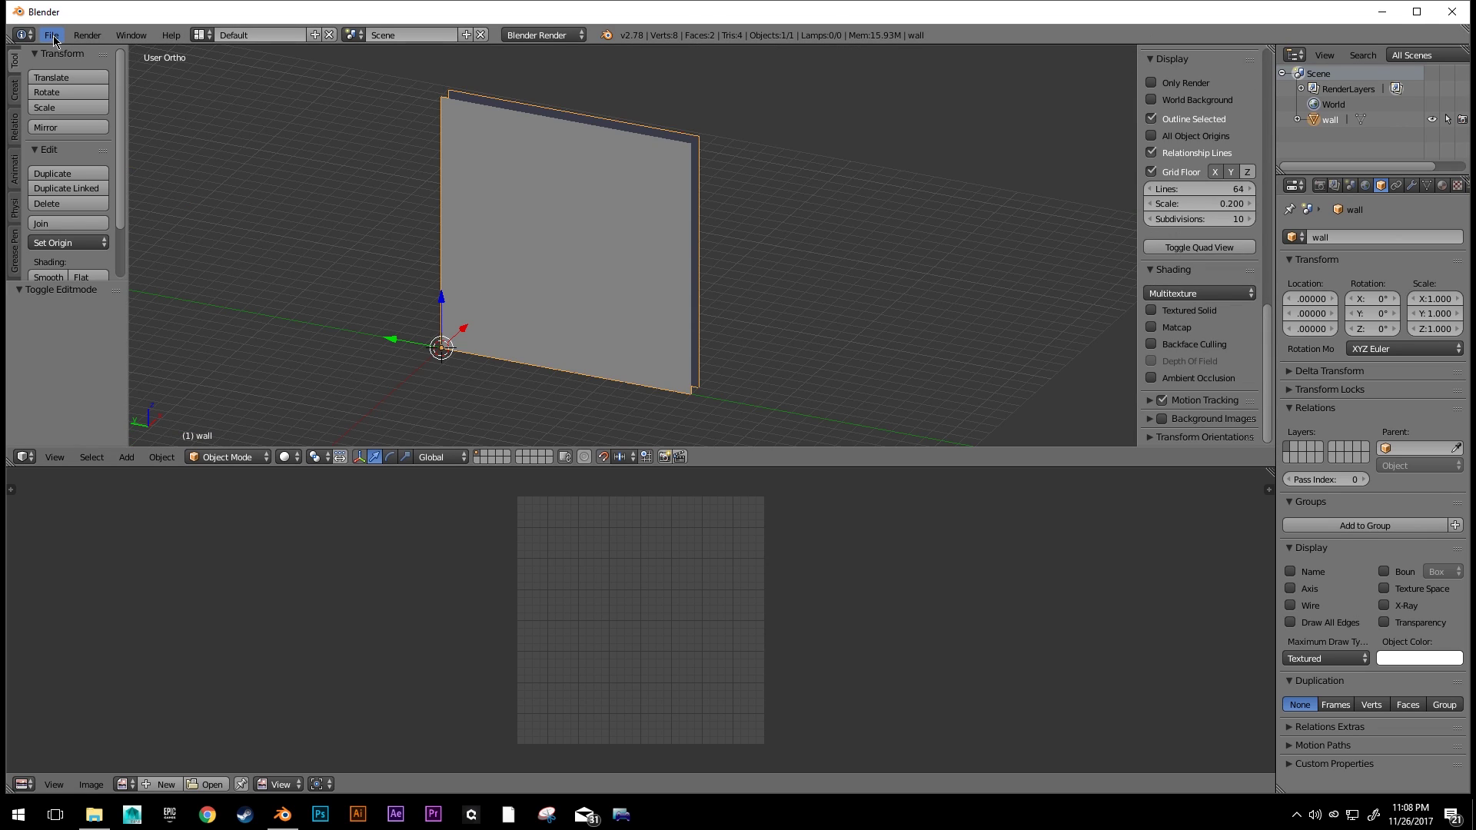
{"action": "left_click", "coordinate": [52, 39]}
{"action": "mouse_move", "coordinate": [127, 327]}
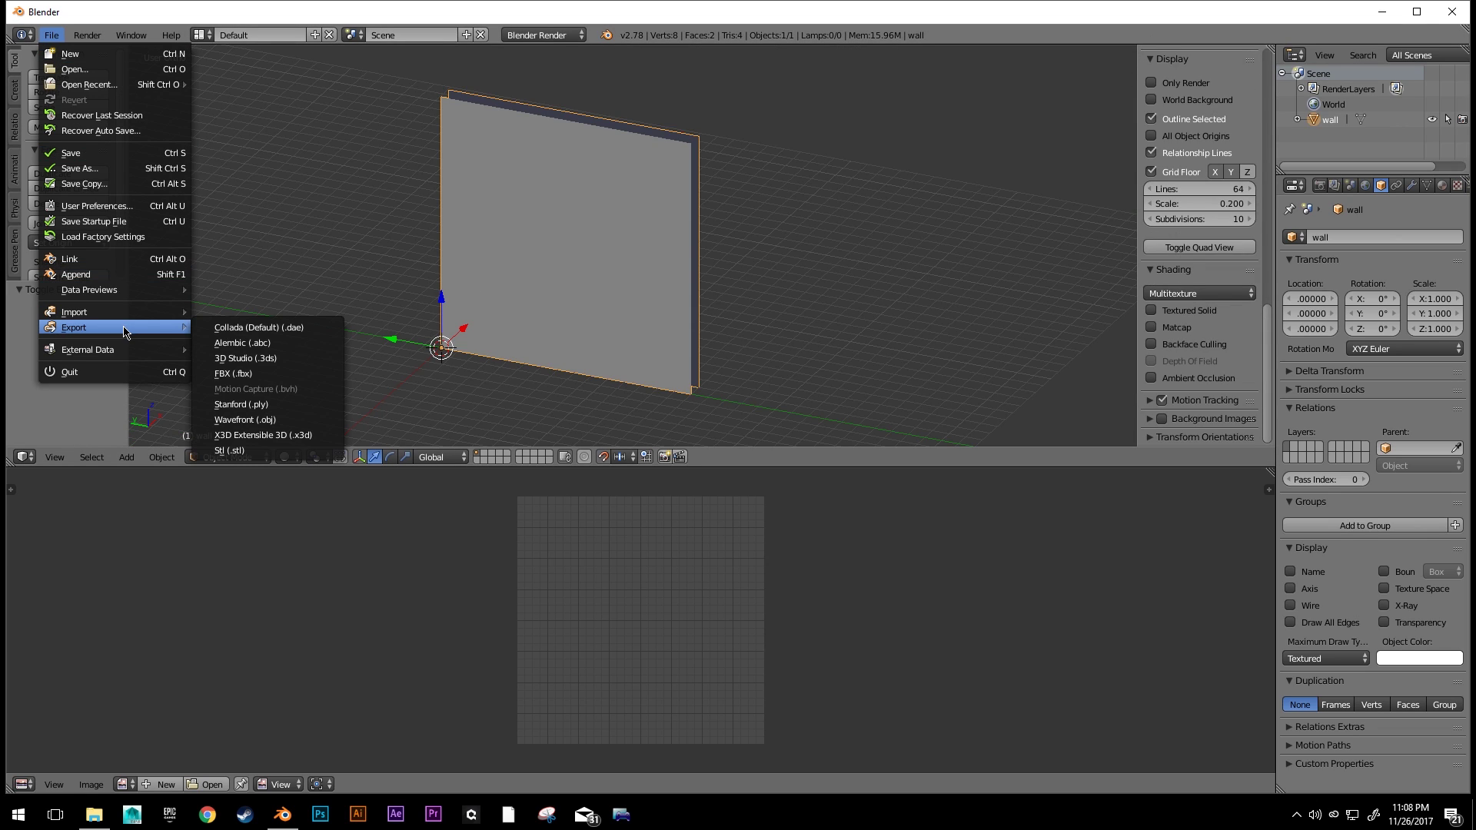
{"action": "left_click", "coordinate": [291, 374]}
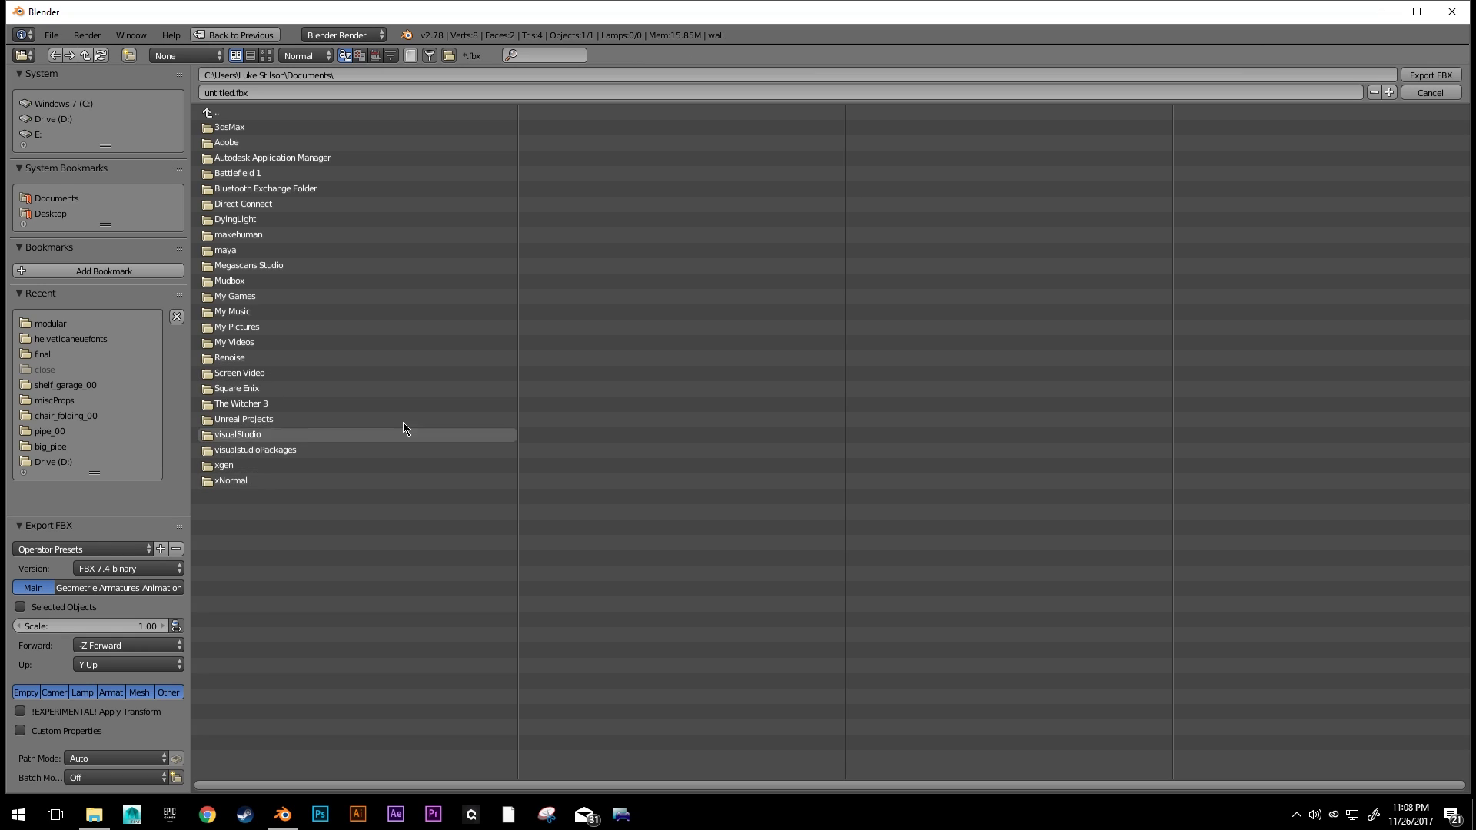
{"action": "left_click", "coordinate": [76, 121]}
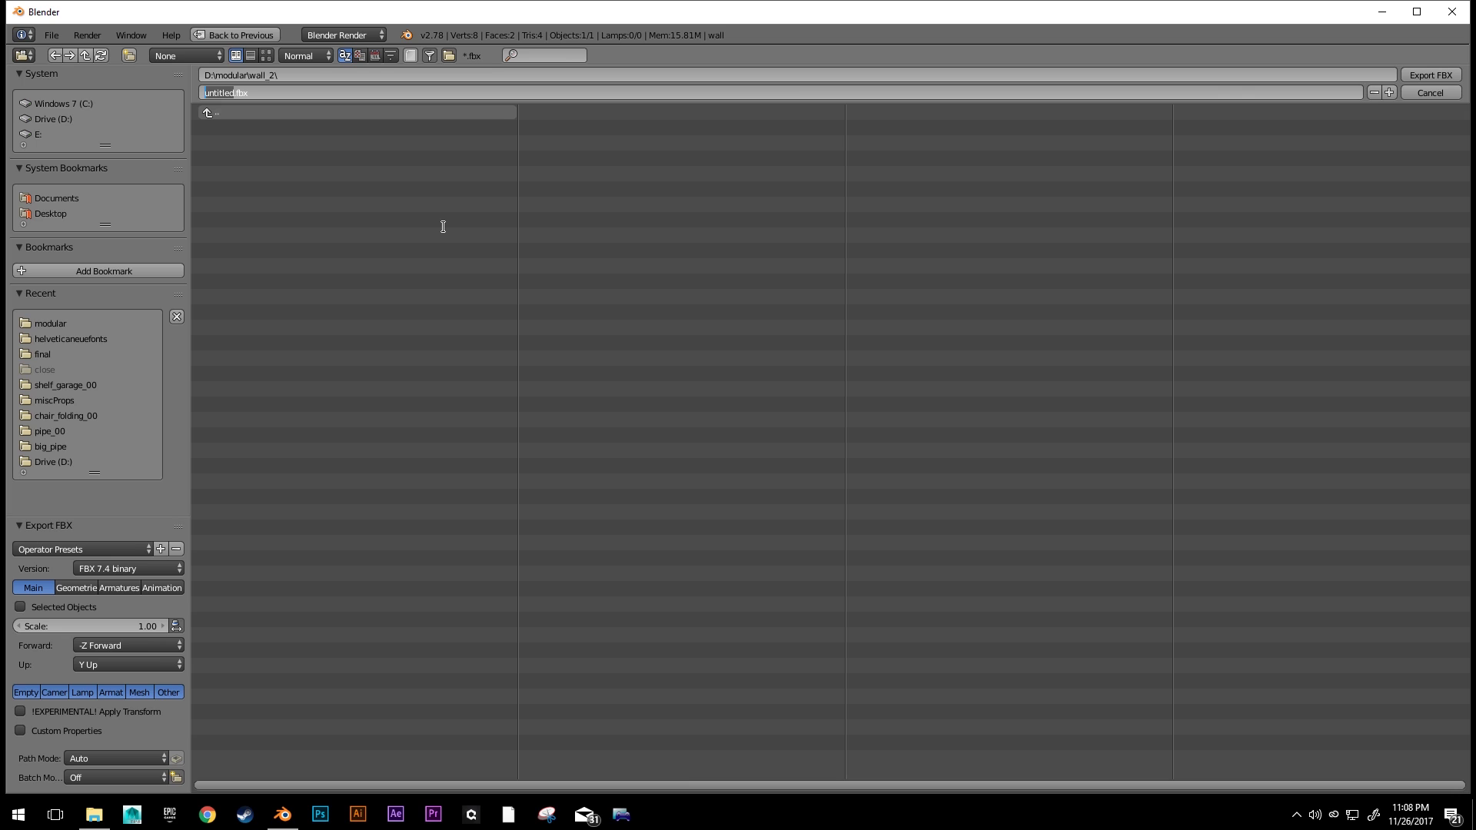
{"action": "type", "text": "wall"}
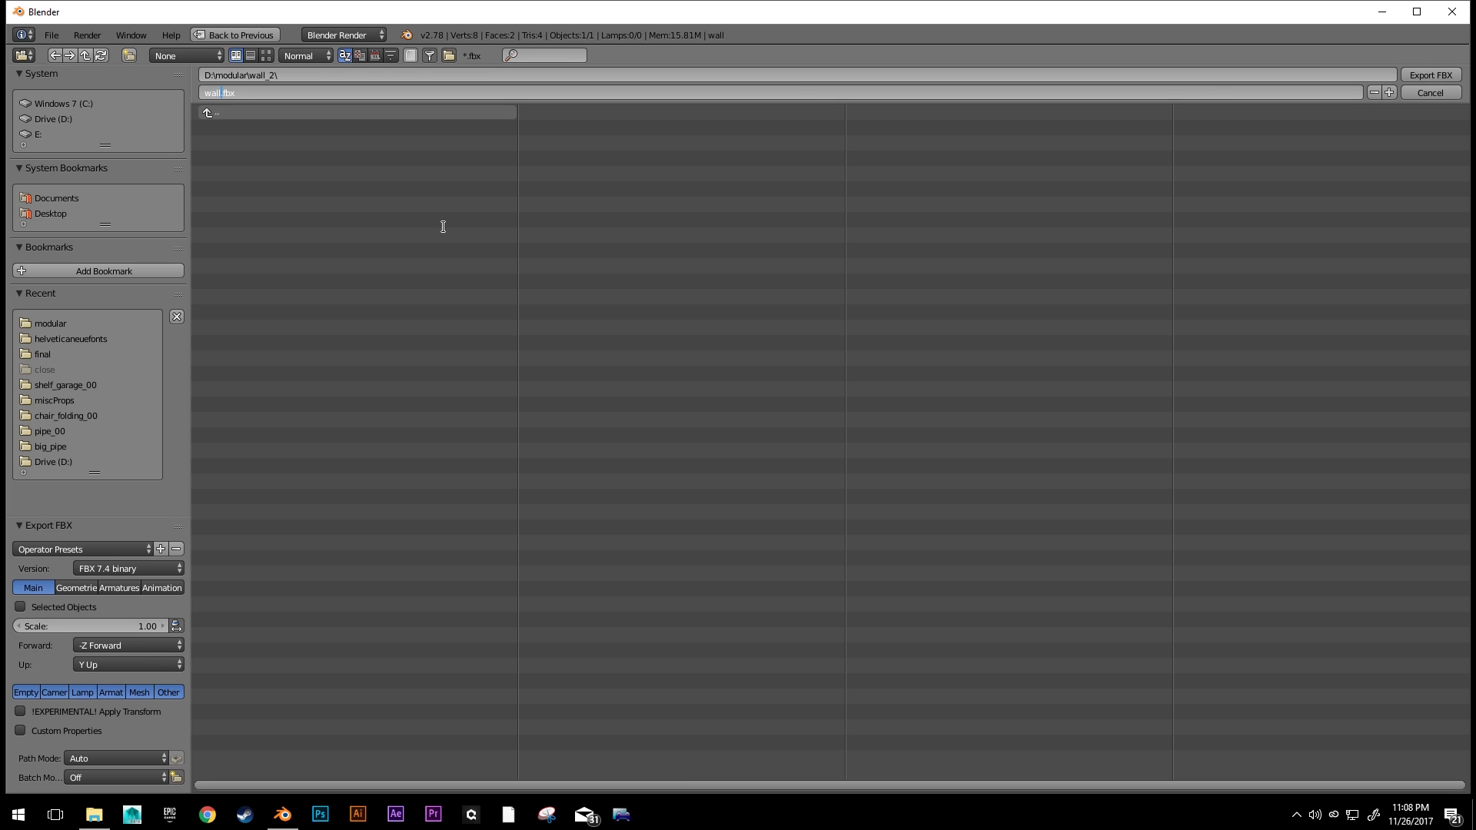
{"action": "key", "text": "Return"}
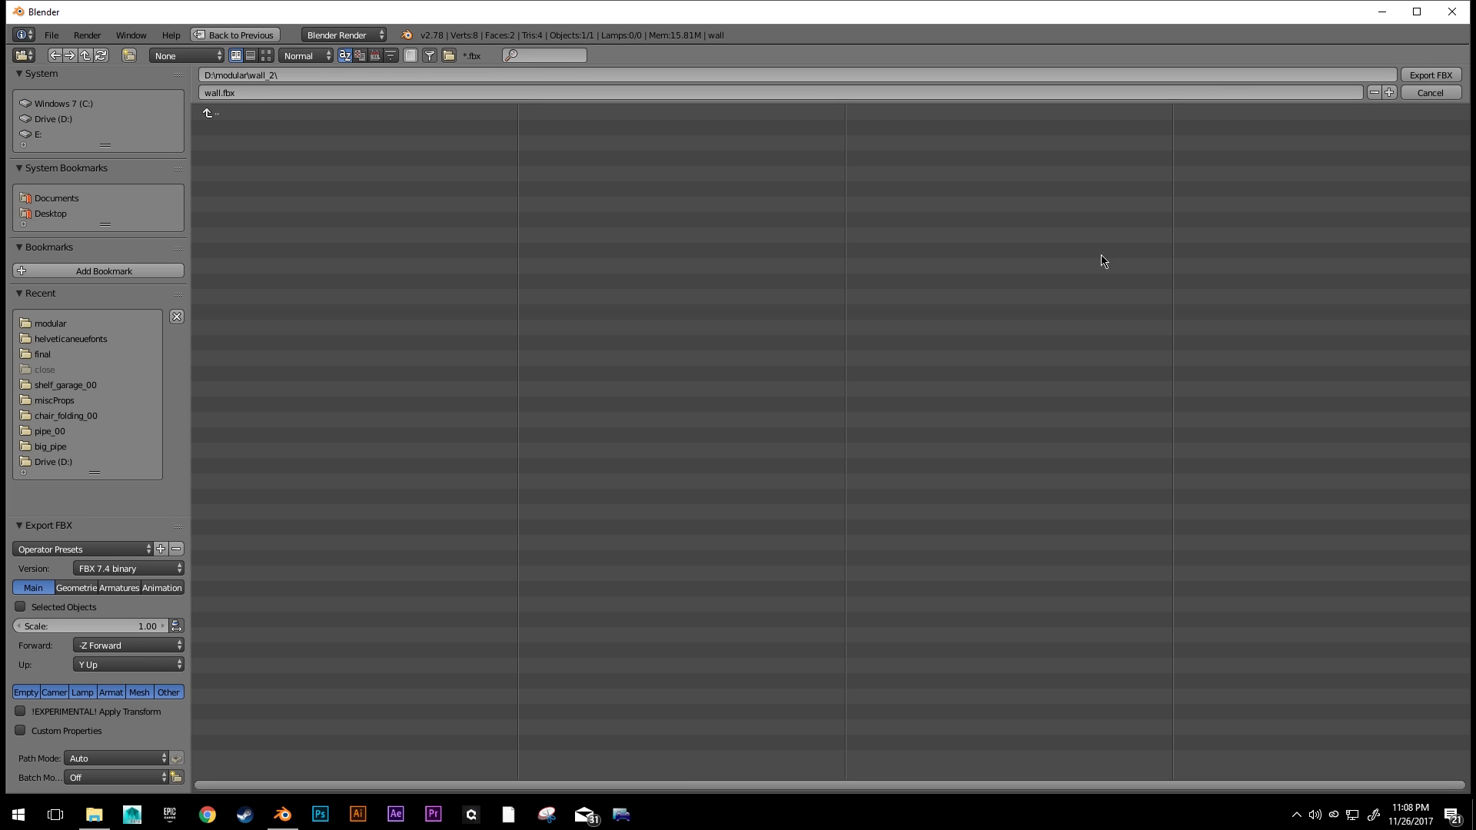
{"action": "left_click", "coordinate": [1428, 74]}
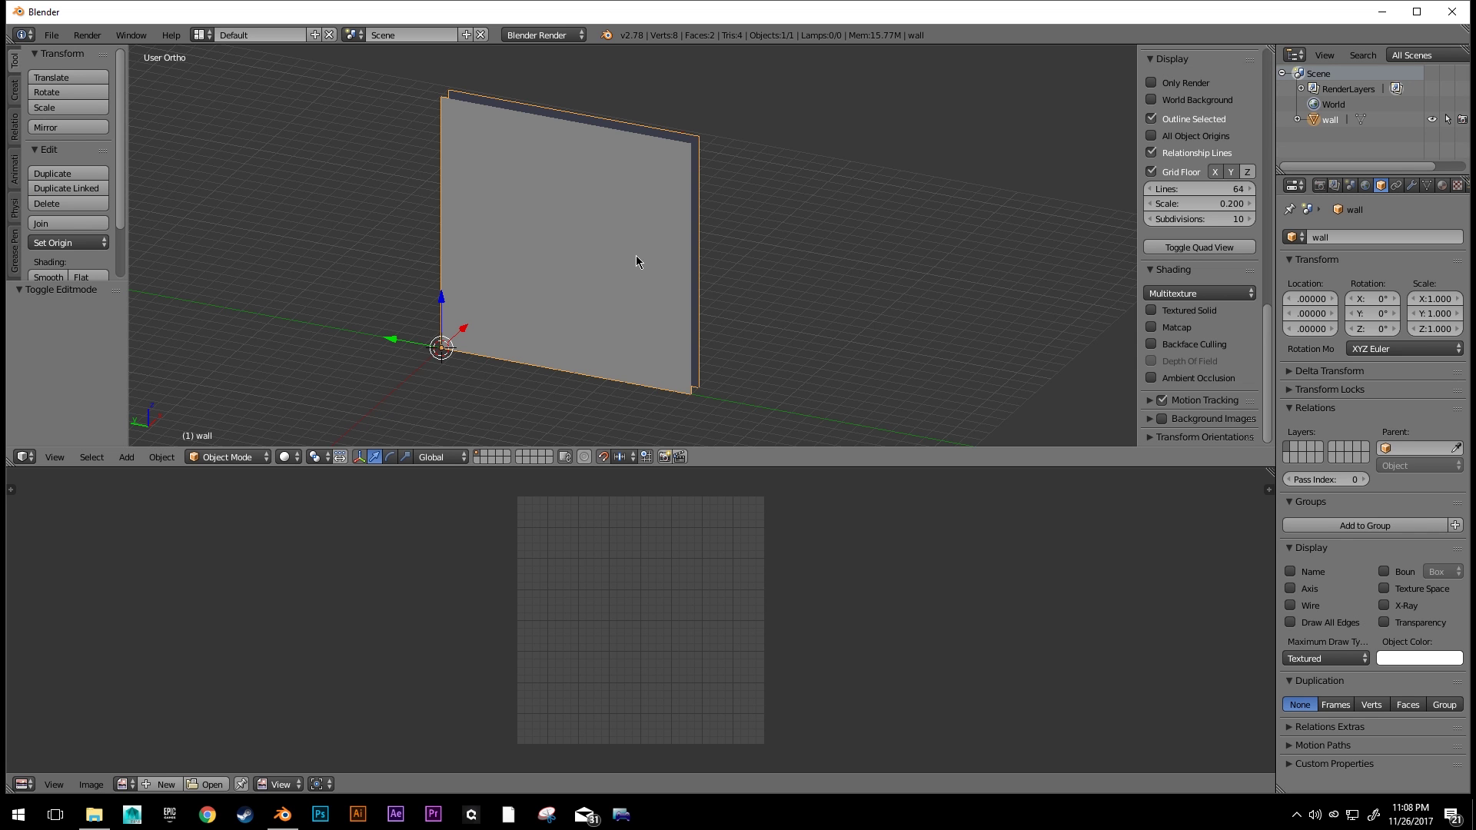
- In Unreal Engine, create a Blank Blueprint project named tutorial in D:\ue4_default\modularTutorial, with Maximum Quality and No Starter Content
{"action": "scroll", "coordinate": [635, 253], "scroll_direction": "down", "scroll_amount": 3}
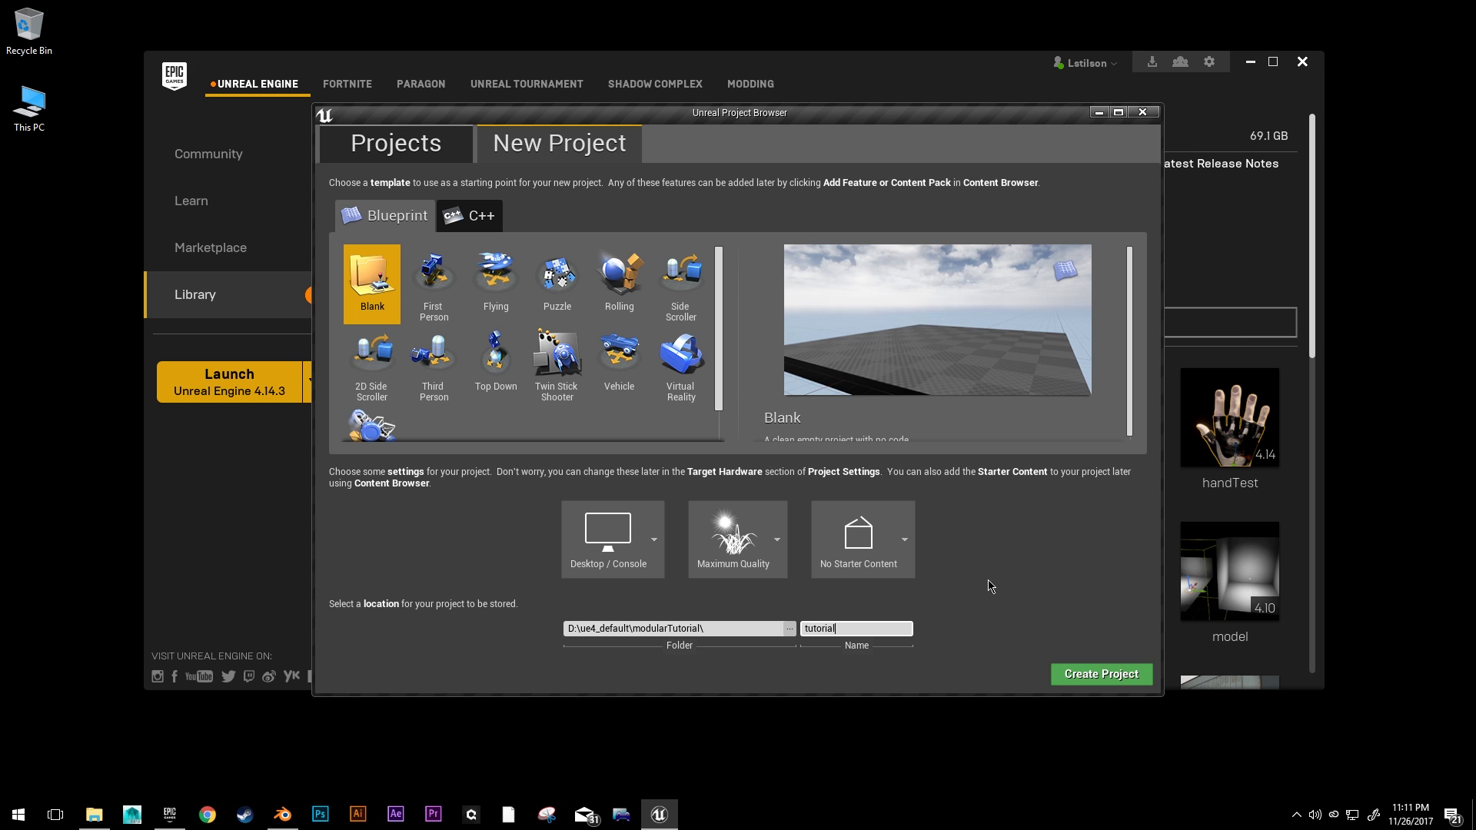
{"action": "left_click", "coordinate": [1104, 675]}
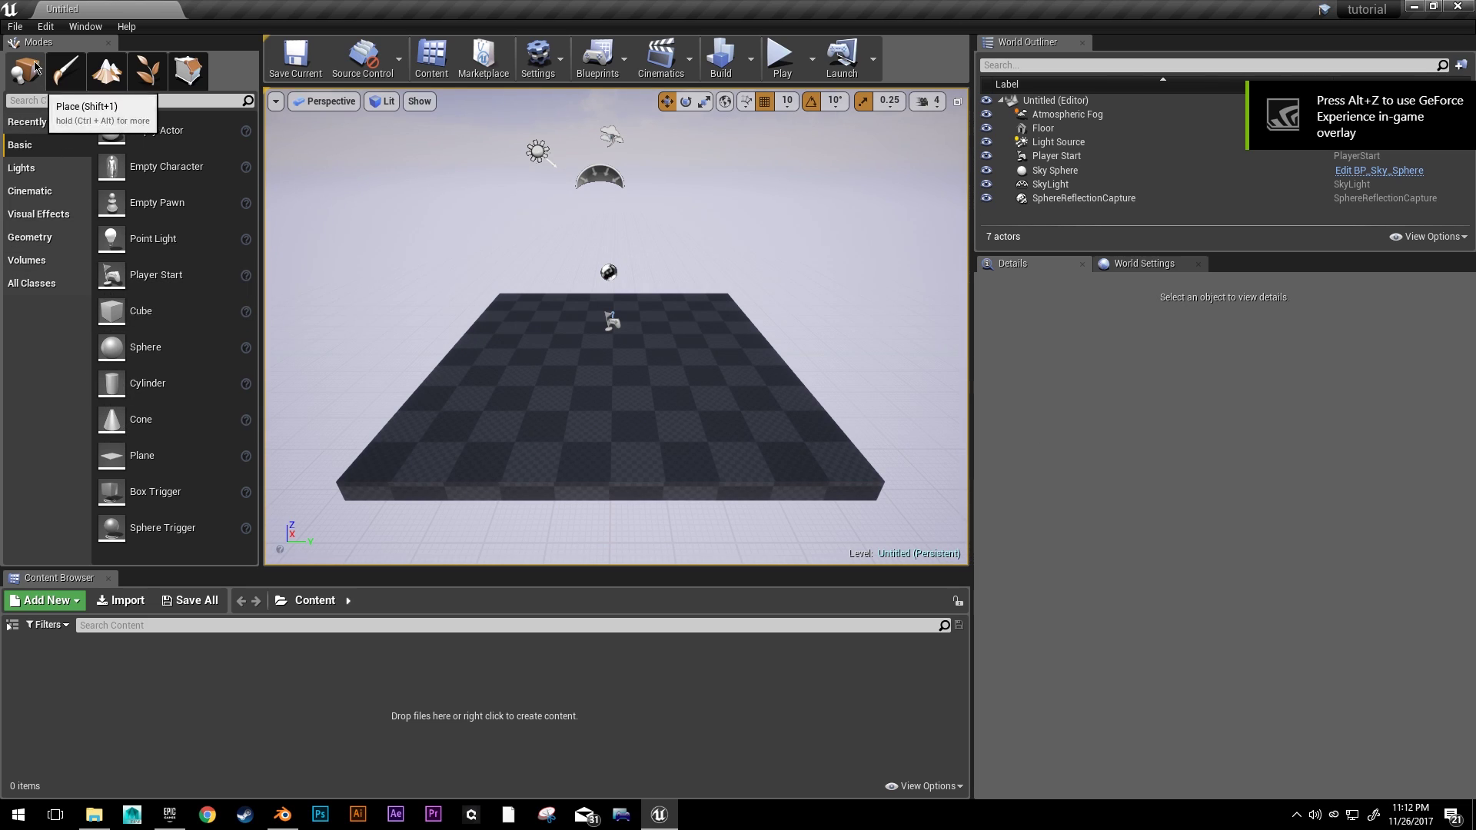
- Create a new empty level
{"action": "left_click", "coordinate": [13, 27]}
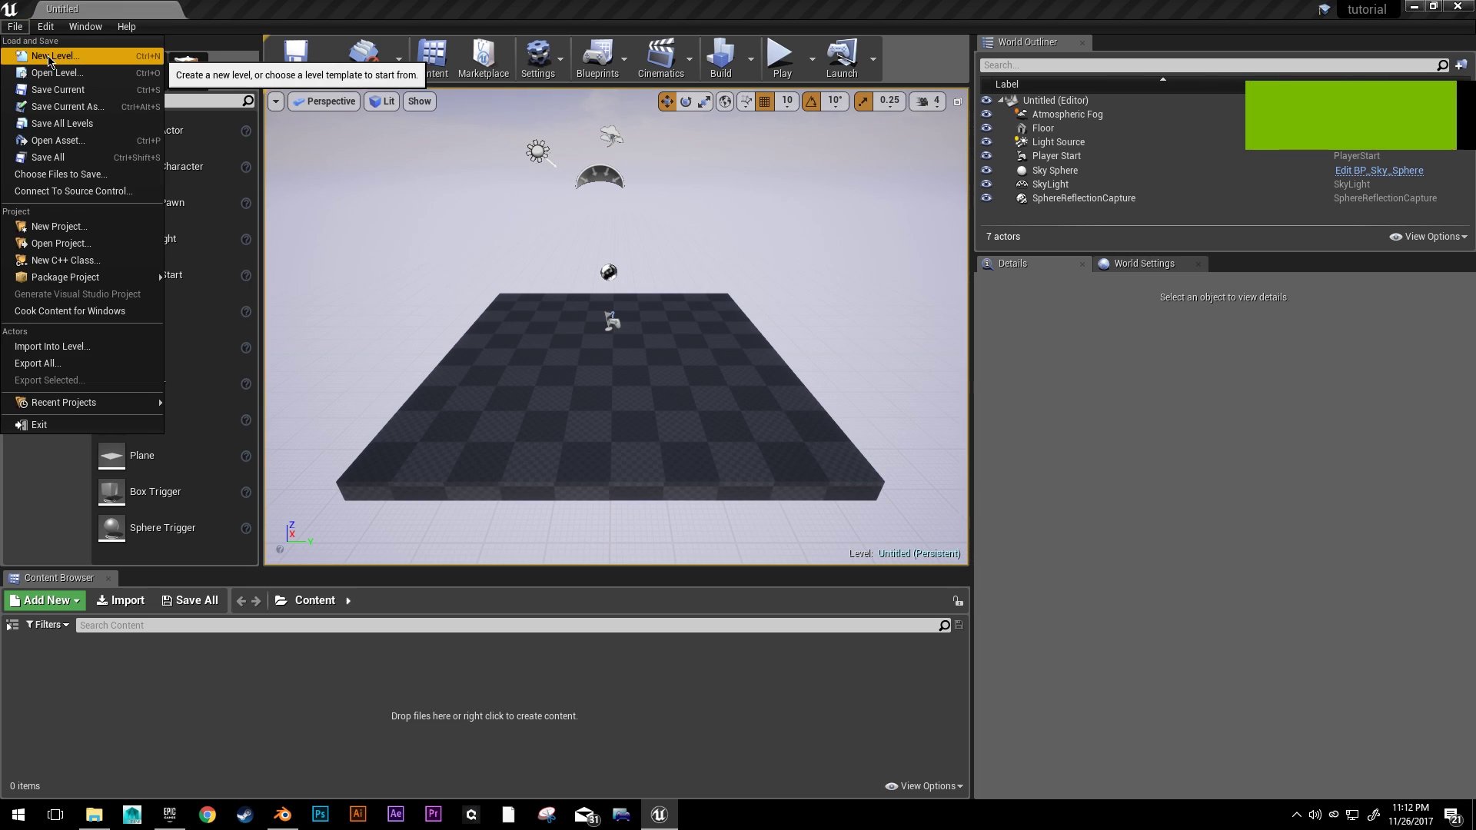
{"action": "left_click", "coordinate": [35, 55]}
{"action": "left_click", "coordinate": [839, 321]}
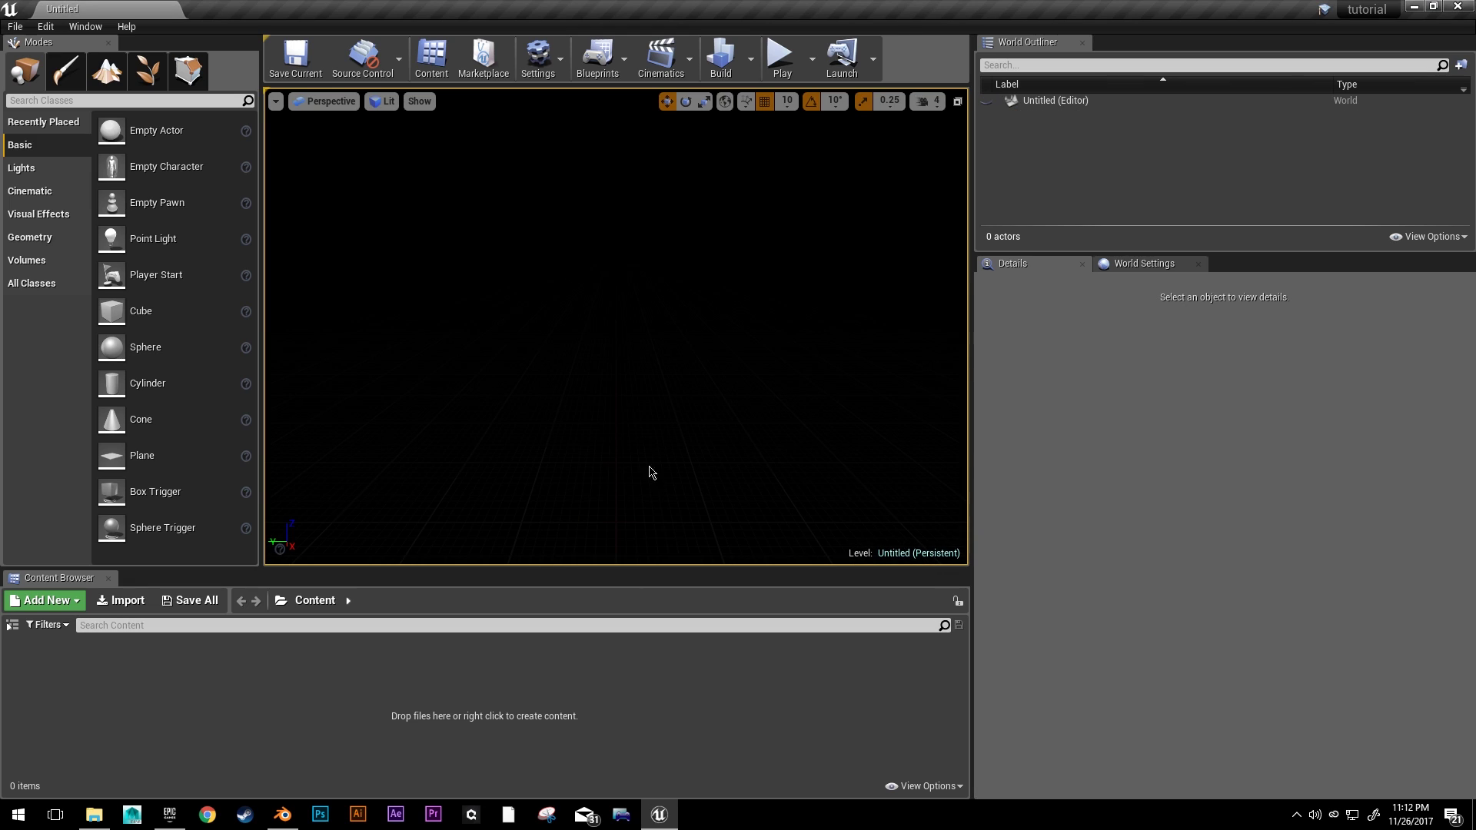
- Choose wall.fbx from the D:\modular\wall_2 folder for import into the Content folder
{"action": "left_click", "coordinate": [120, 601]}
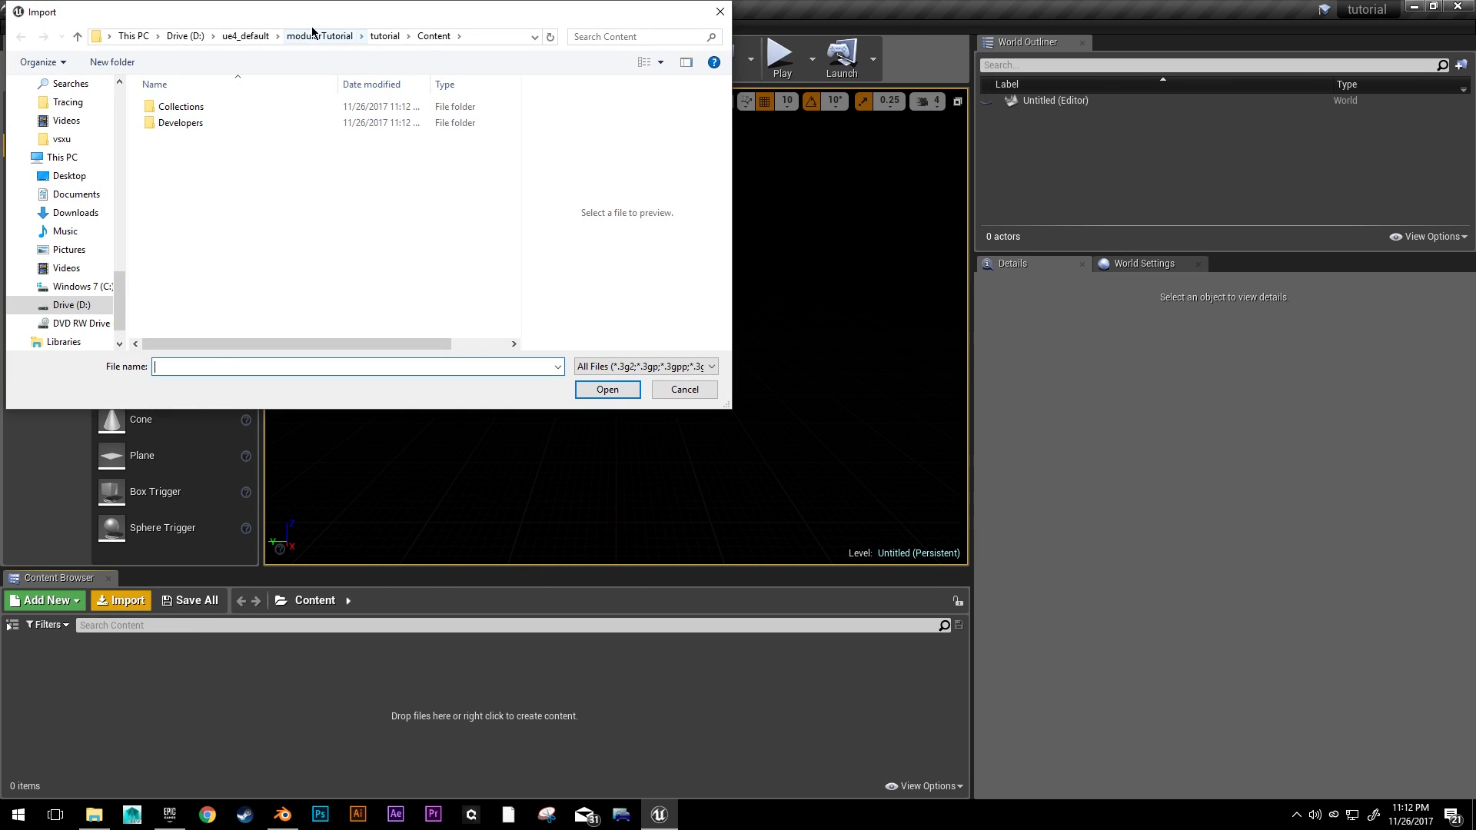
{"action": "left_click", "coordinate": [188, 37]}
{"action": "double_click", "coordinate": [308, 89]}
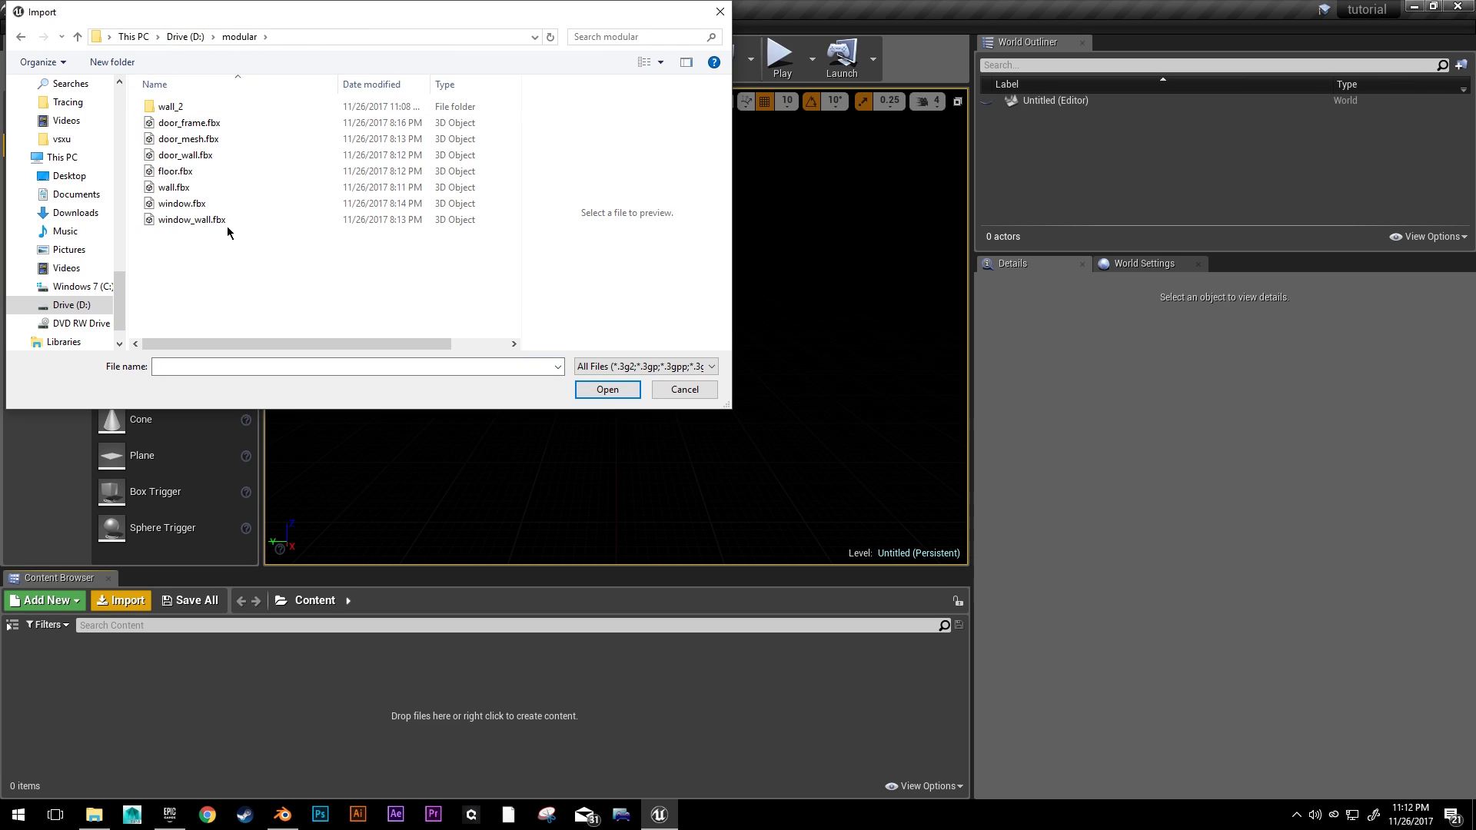
{"action": "double_click", "coordinate": [166, 106]}
{"action": "left_click", "coordinate": [170, 107]}
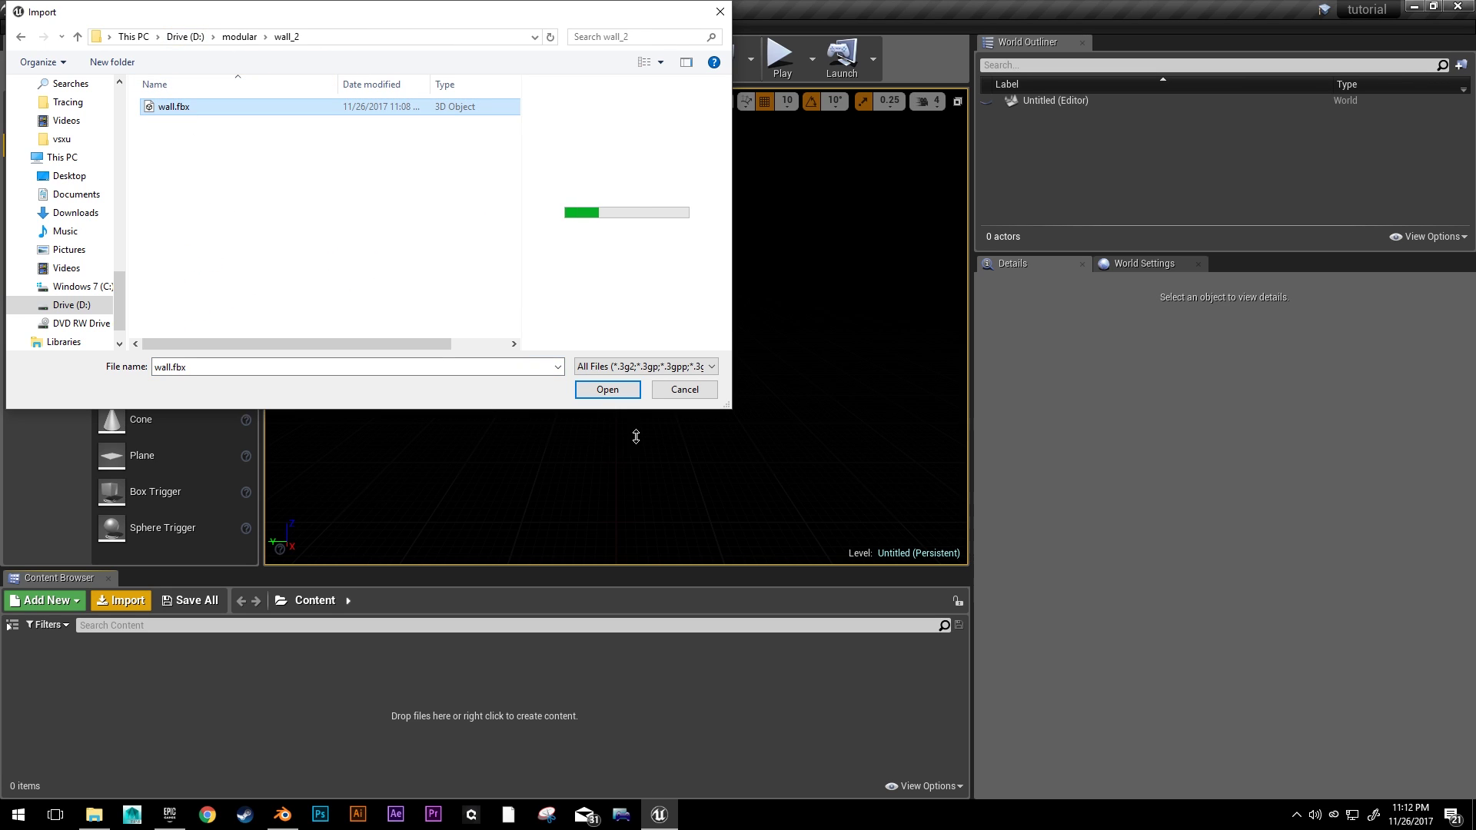
{"action": "left_click", "coordinate": [607, 390]}
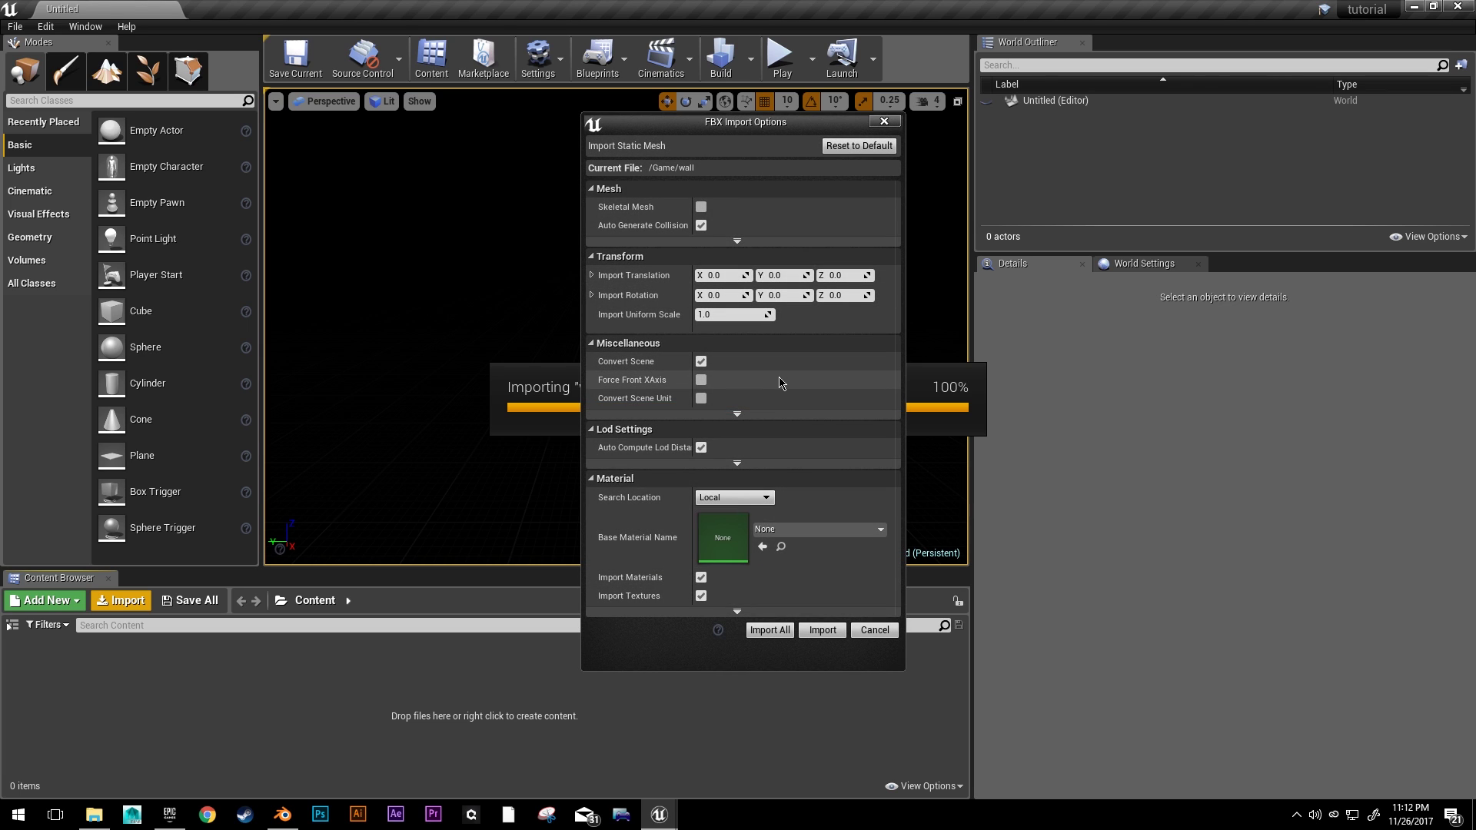
- Import the wall as a static mesh with Import Textures disabled and Generate Lightmap UVs kept enabled
{"action": "left_click", "coordinate": [701, 596]}
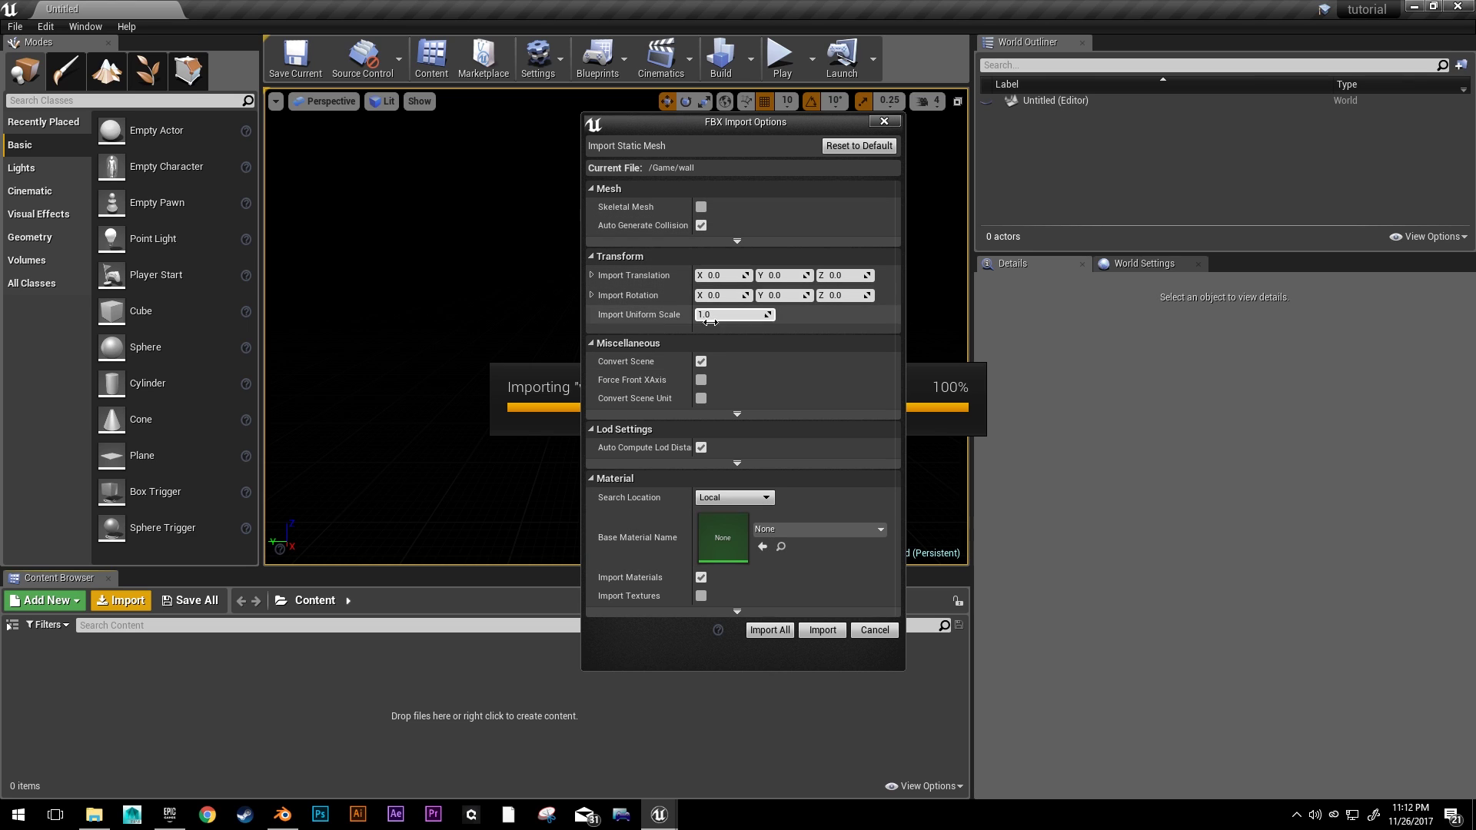
{"action": "left_click", "coordinate": [736, 242]}
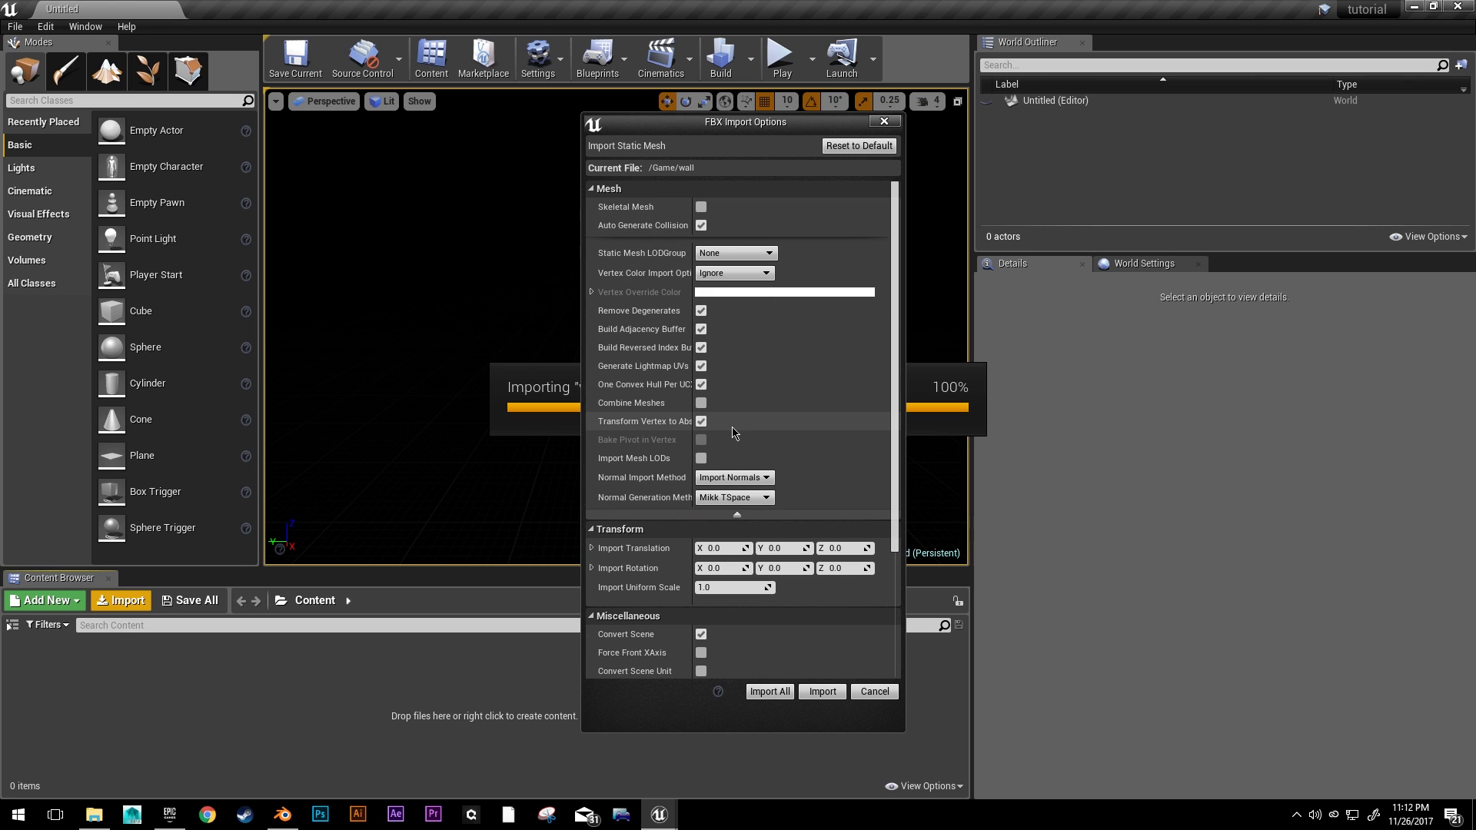
{"action": "left_click", "coordinate": [701, 368]}
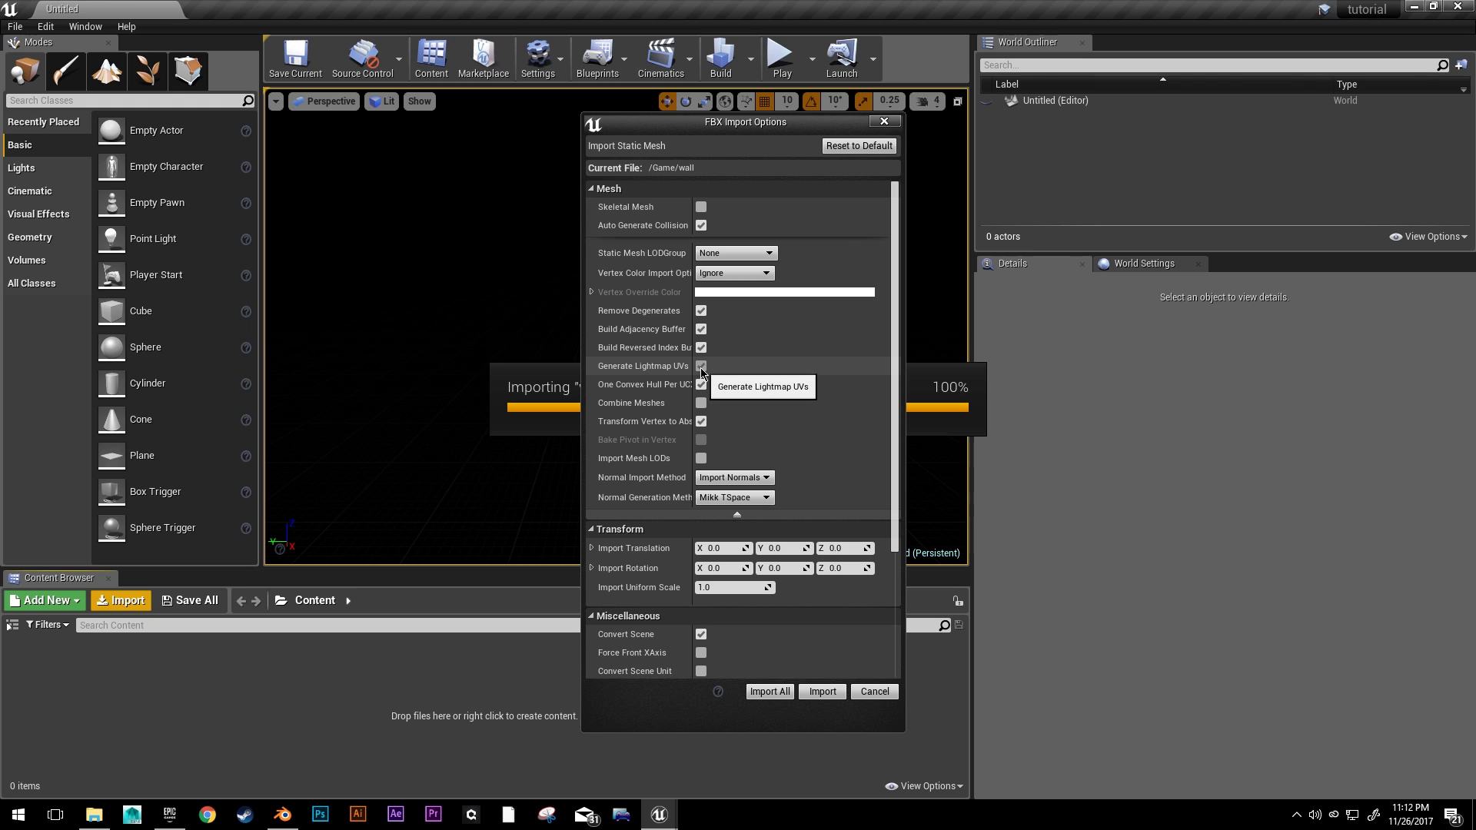
{"action": "left_click", "coordinate": [701, 368]}
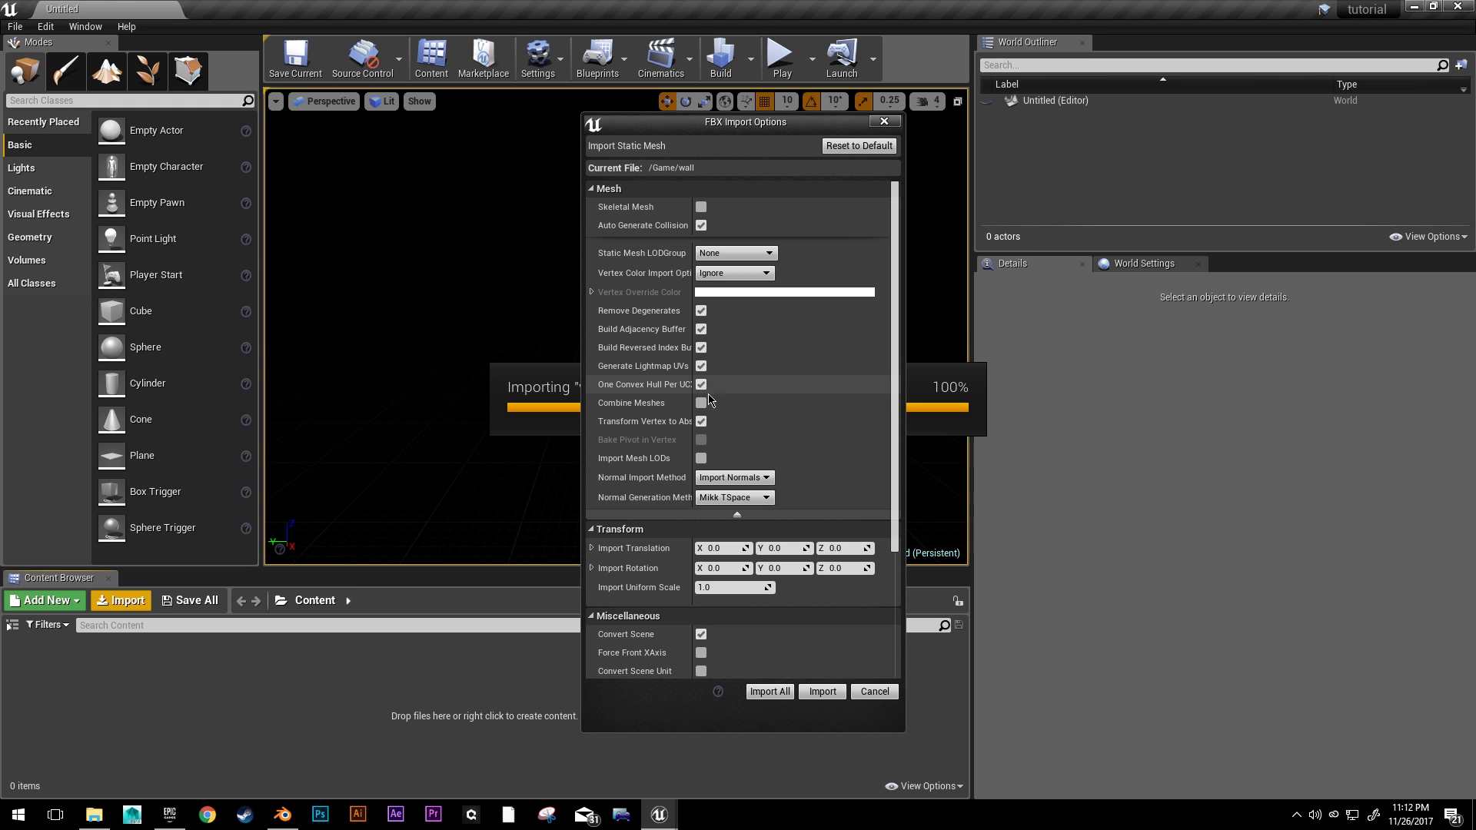
{"action": "left_click", "coordinate": [839, 567]}
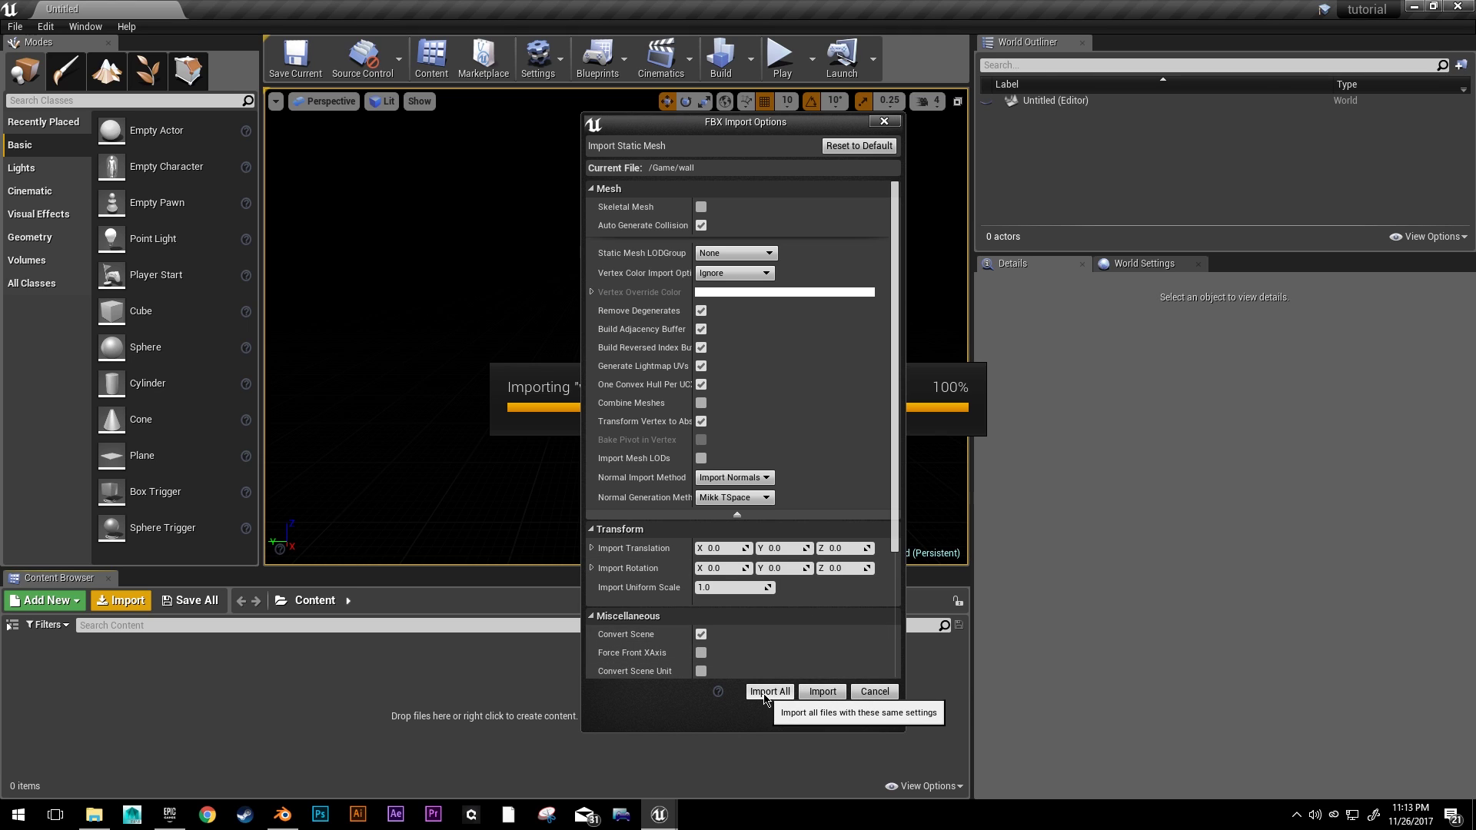
{"action": "left_click", "coordinate": [821, 692]}
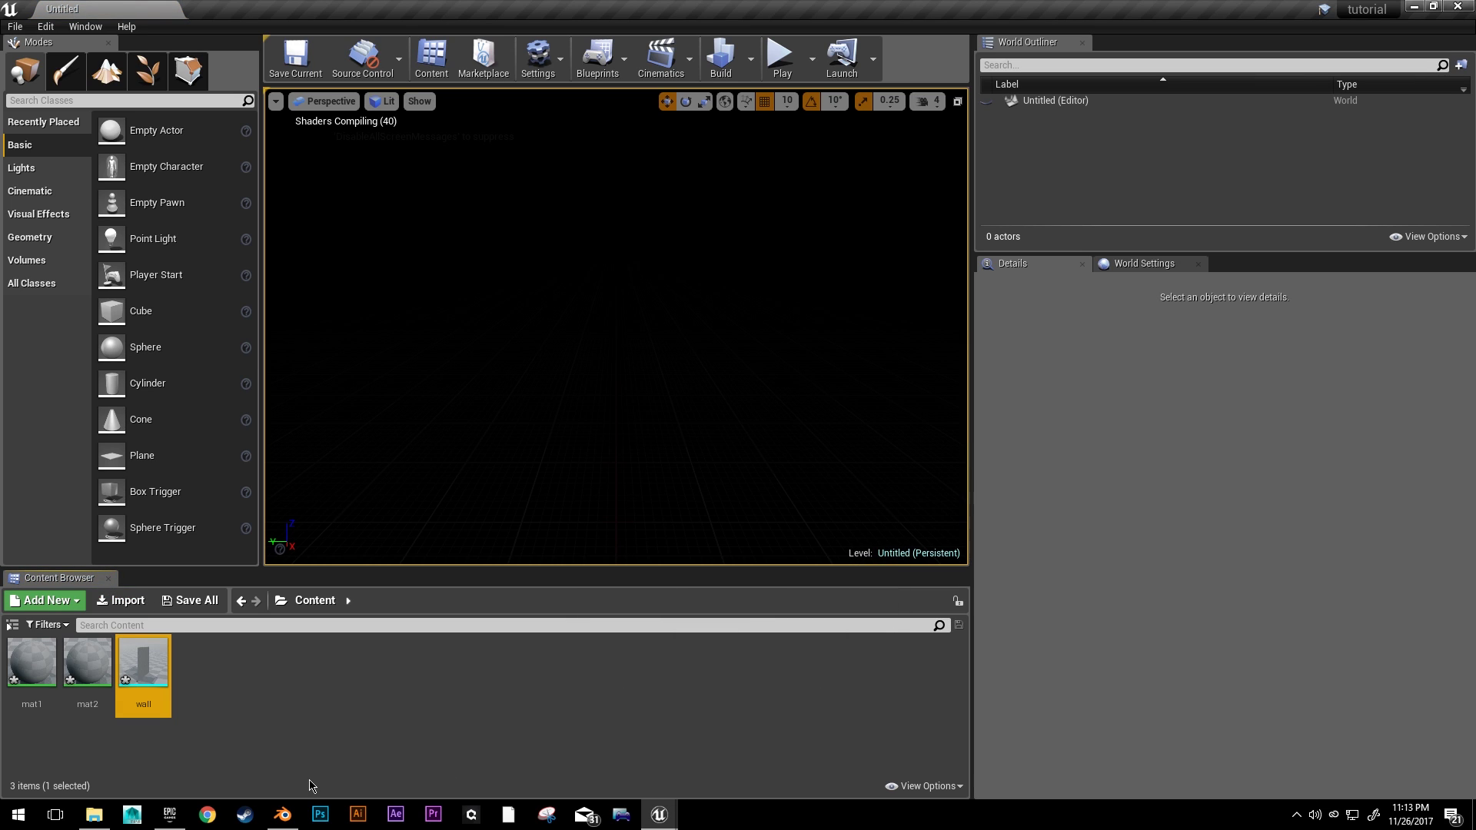
- Place the imported wall mesh from the Content folder into the empty level
{"action": "left_click", "coordinate": [31, 662]}
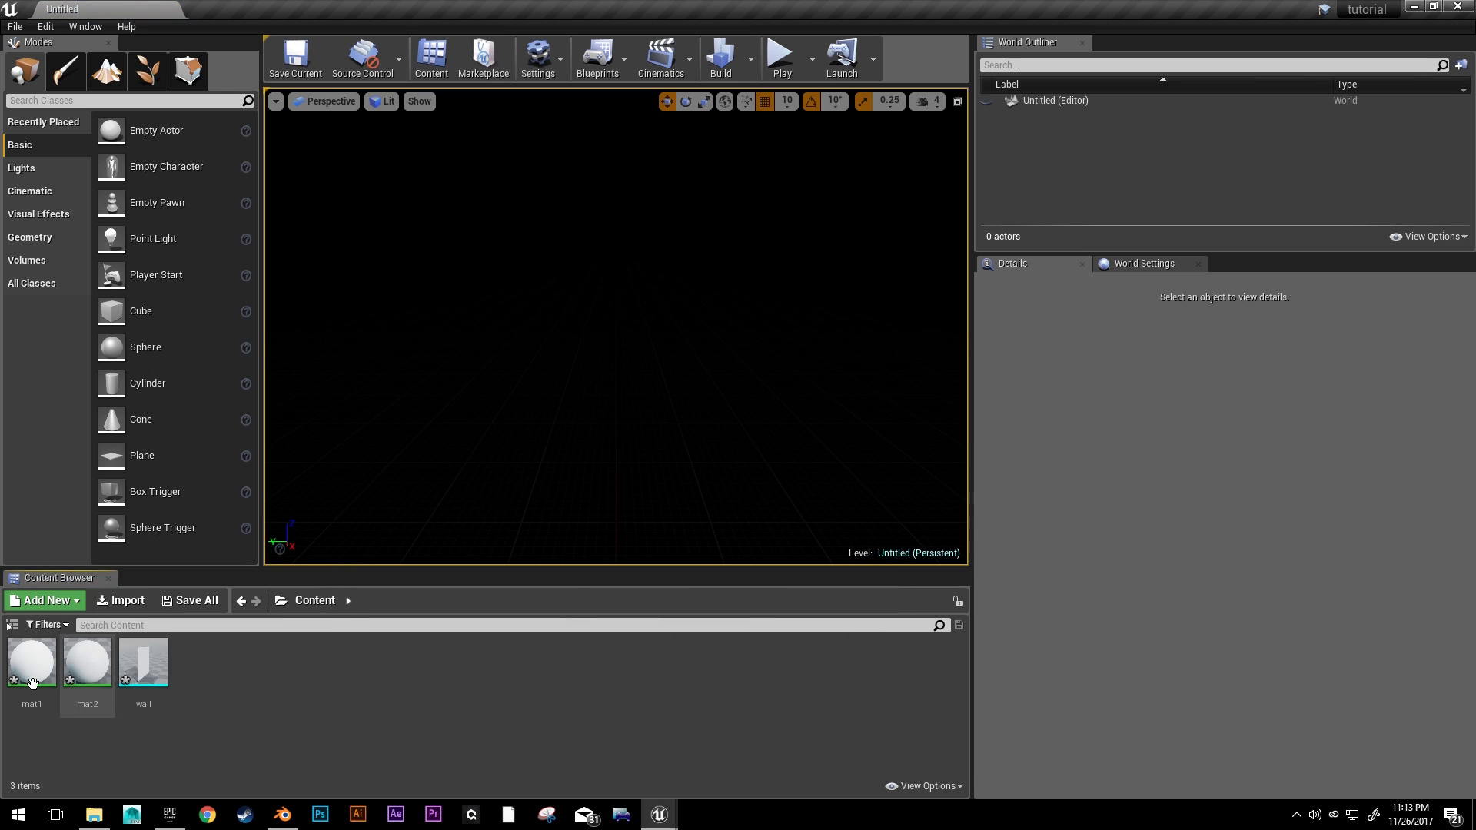
{"action": "key", "text": "Right"}
{"action": "key", "text": "Right"}
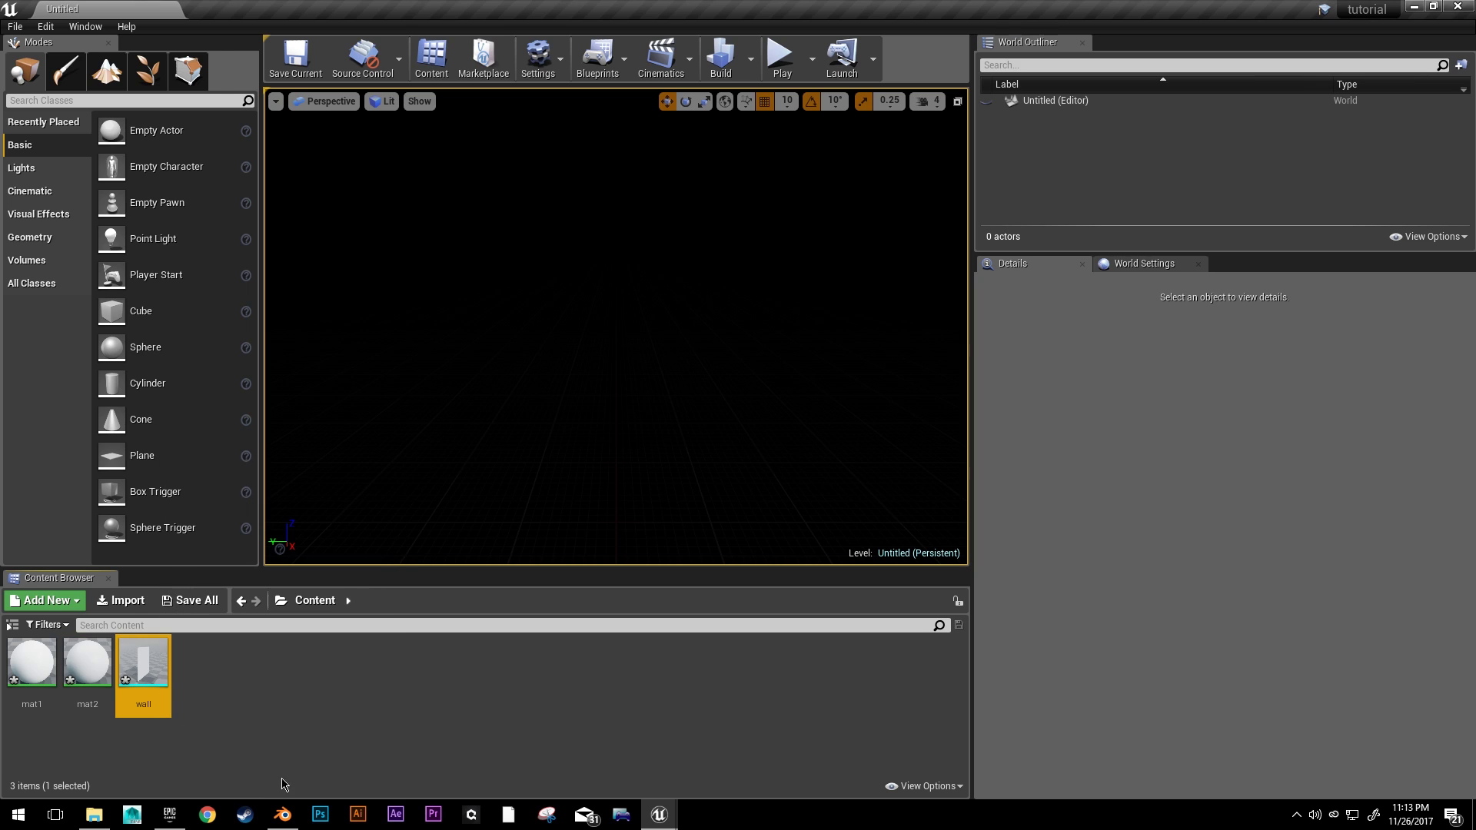
{"action": "left_click_drag", "start_coordinate": [143, 667], "coordinate": [688, 424]}
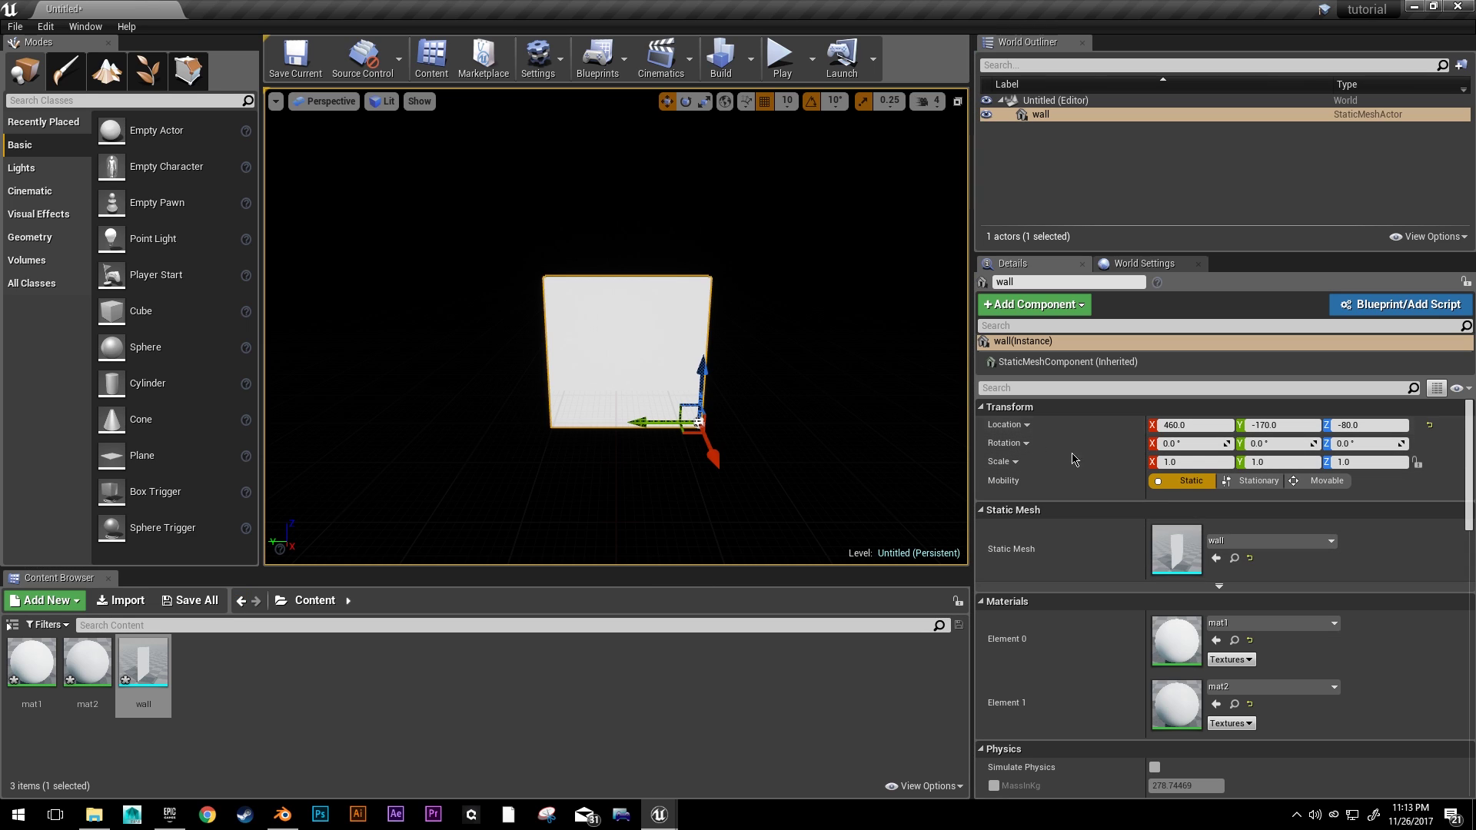
- Set the wall's location to X 0, Y 0, Z 0
{"action": "left_click", "coordinate": [1204, 428]}
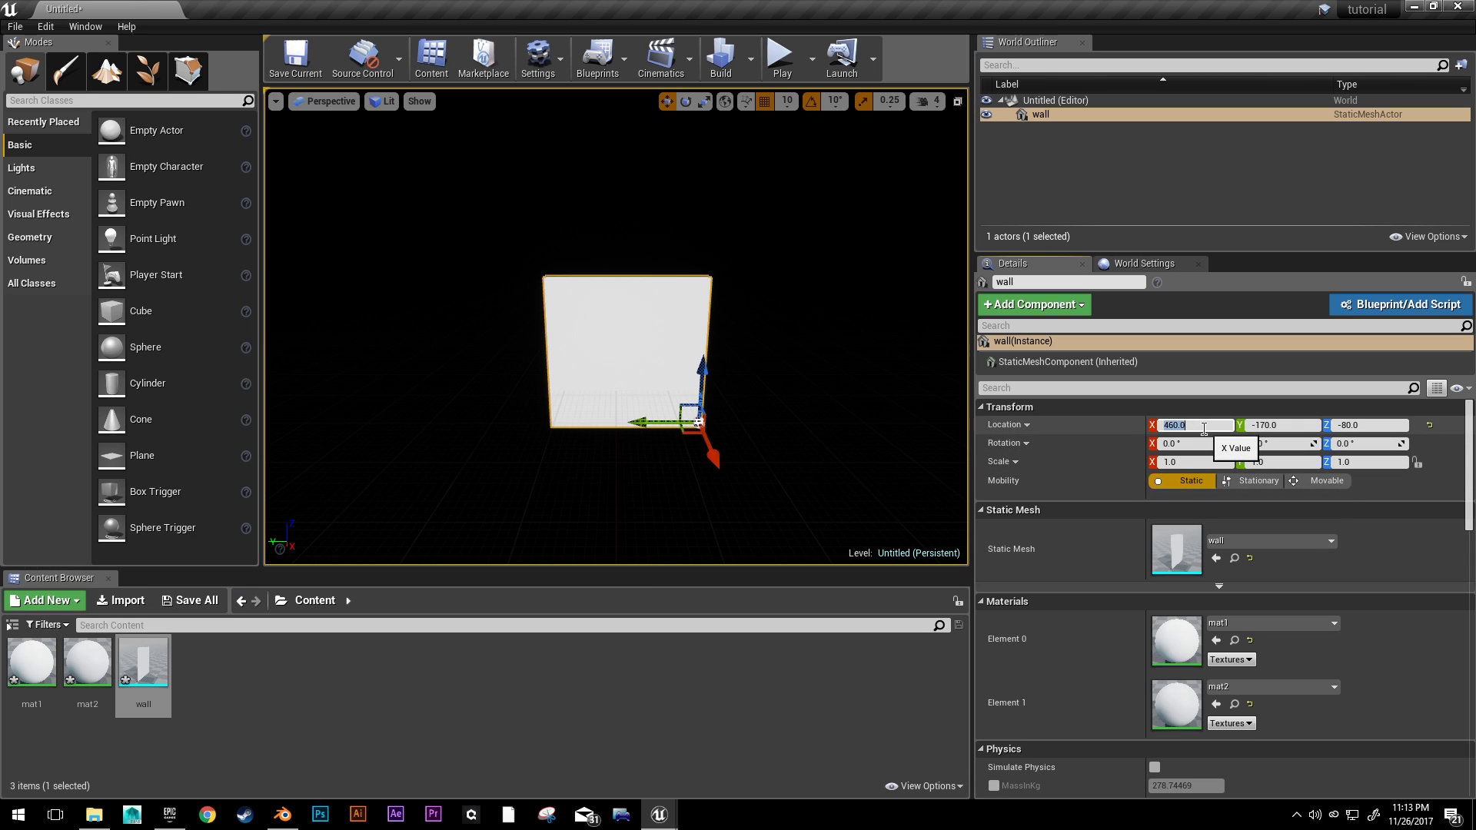
{"action": "type", "text": "0"}
{"action": "key", "text": "Tab"}
{"action": "type", "text": "0"}
{"action": "key", "text": "Tab"}
{"action": "type", "text": "0"}
{"action": "key", "text": "Return"}
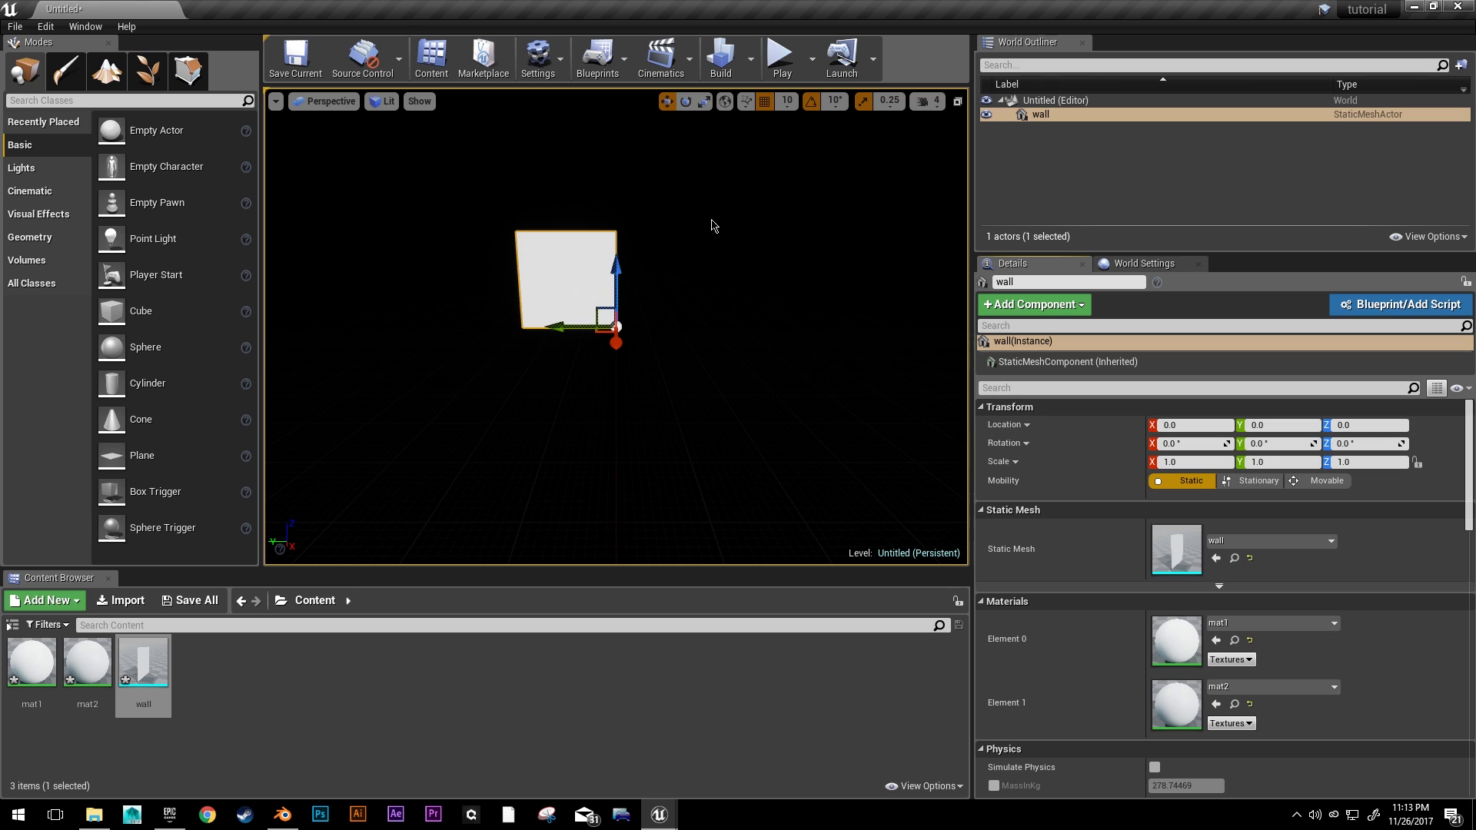
- Set the position grid snap value to 100
{"action": "right_click_drag", "start_coordinate": [712, 223], "coordinate": [685, 265]}
{"action": "key", "text": "w"}
{"action": "key", "text": "s"}
{"action": "left_click", "coordinate": [787, 101]}
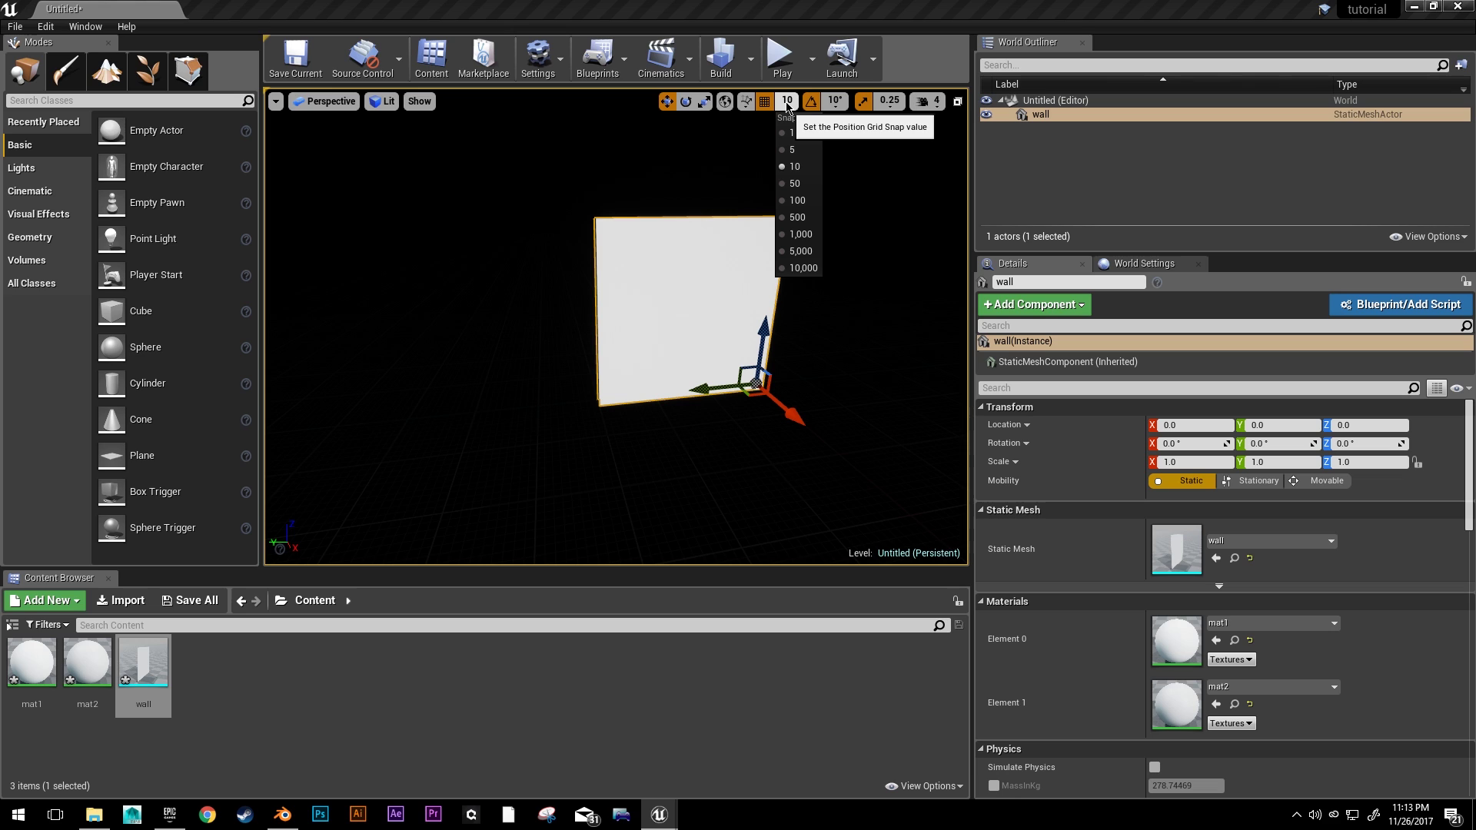
{"action": "left_click", "coordinate": [797, 200]}
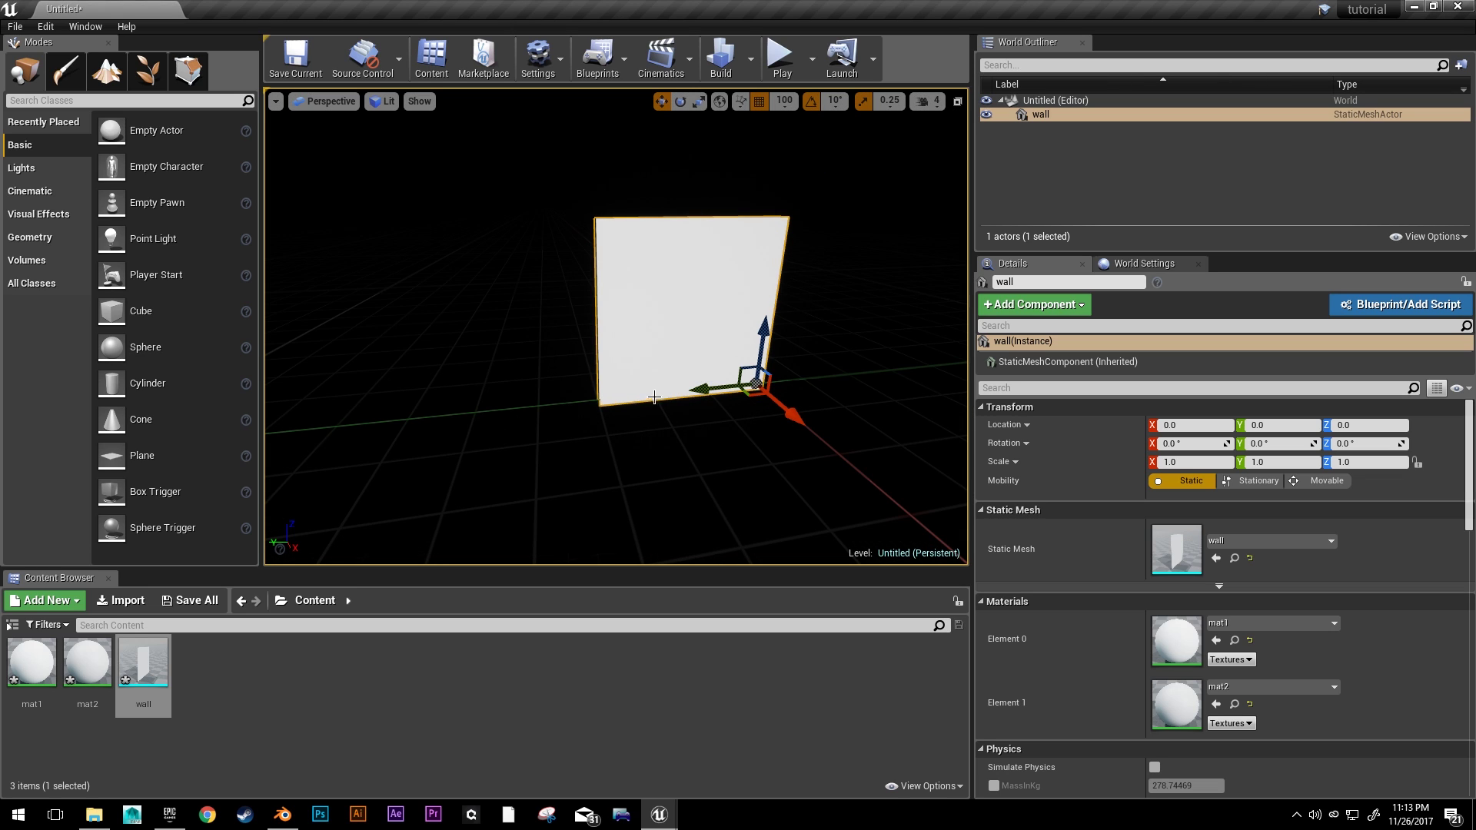
- Duplicate the wall twice along the Y axis, placing the copies end to end at Y 300 and Y 600
{"action": "scroll", "coordinate": [654, 398], "scroll_direction": "up", "scroll_amount": 4}
{"action": "right_click_drag", "start_coordinate": [656, 402], "coordinate": [689, 405]}
{"action": "right_click_drag", "start_coordinate": [665, 315], "coordinate": [602, 313]}
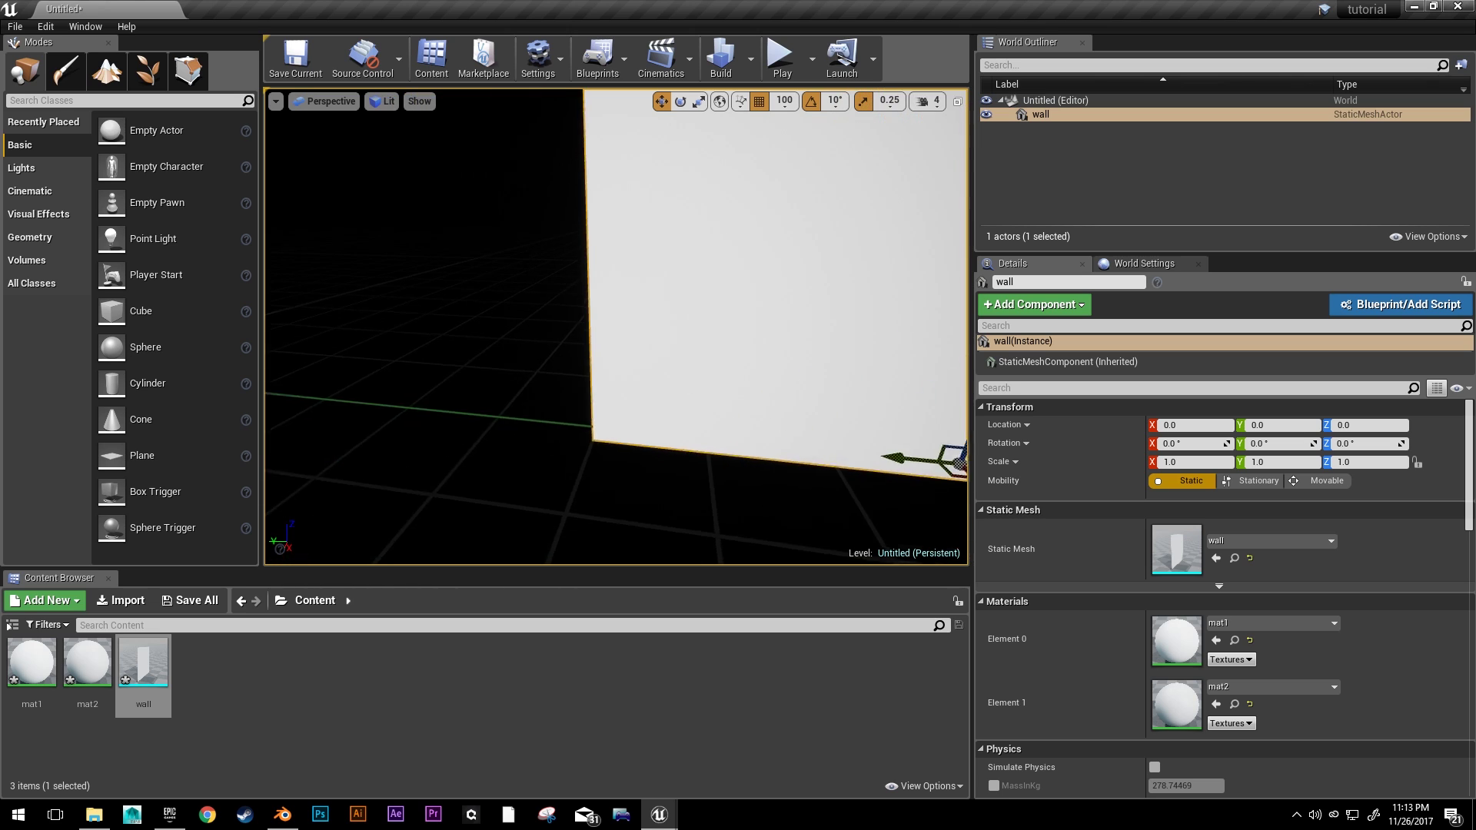
{"action": "key", "text": "f"}
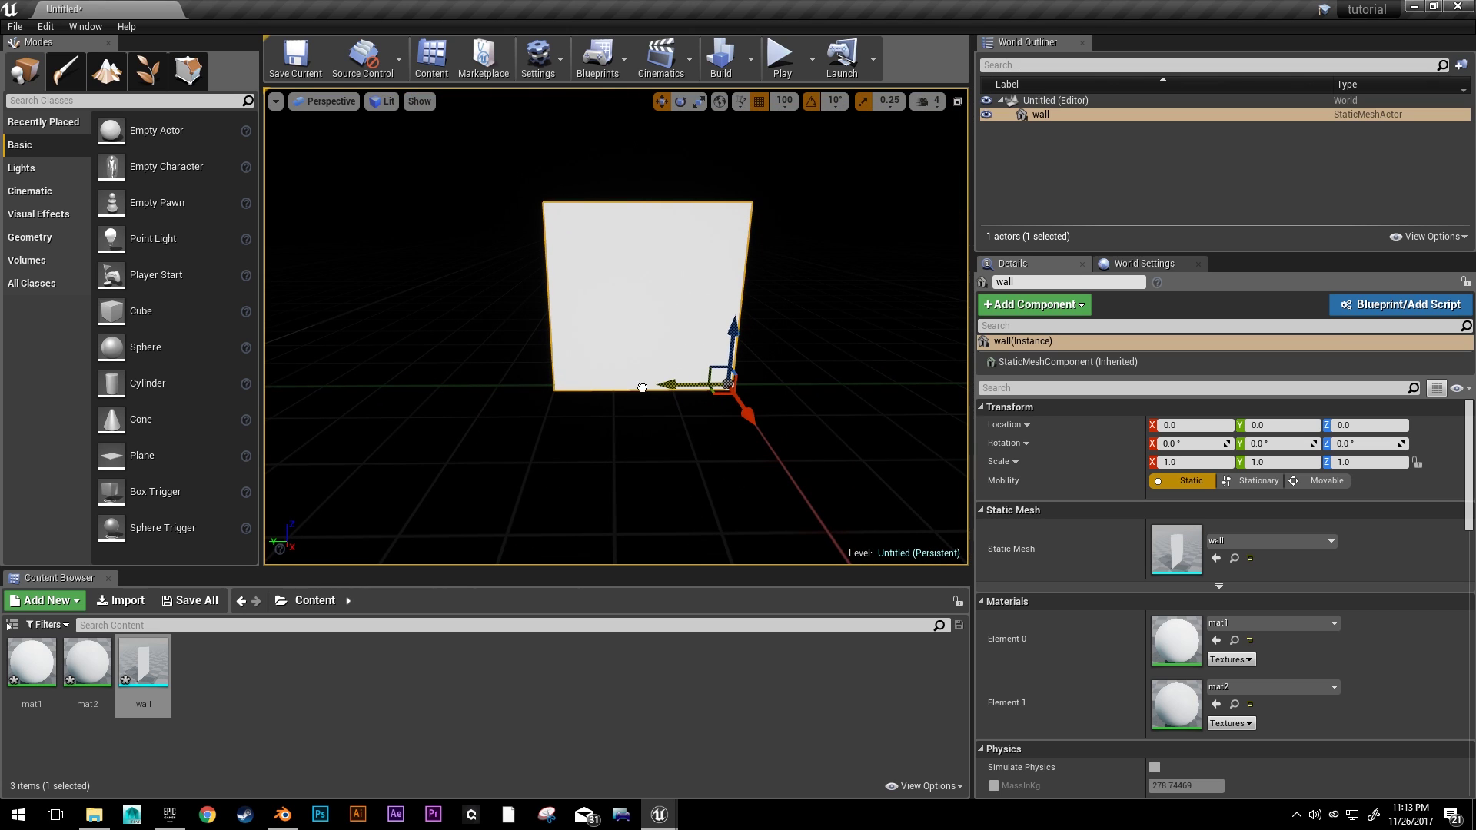
{"action": "left_click_drag", "start_coordinate": [642, 388], "coordinate": [473, 382], "text": "alt"}
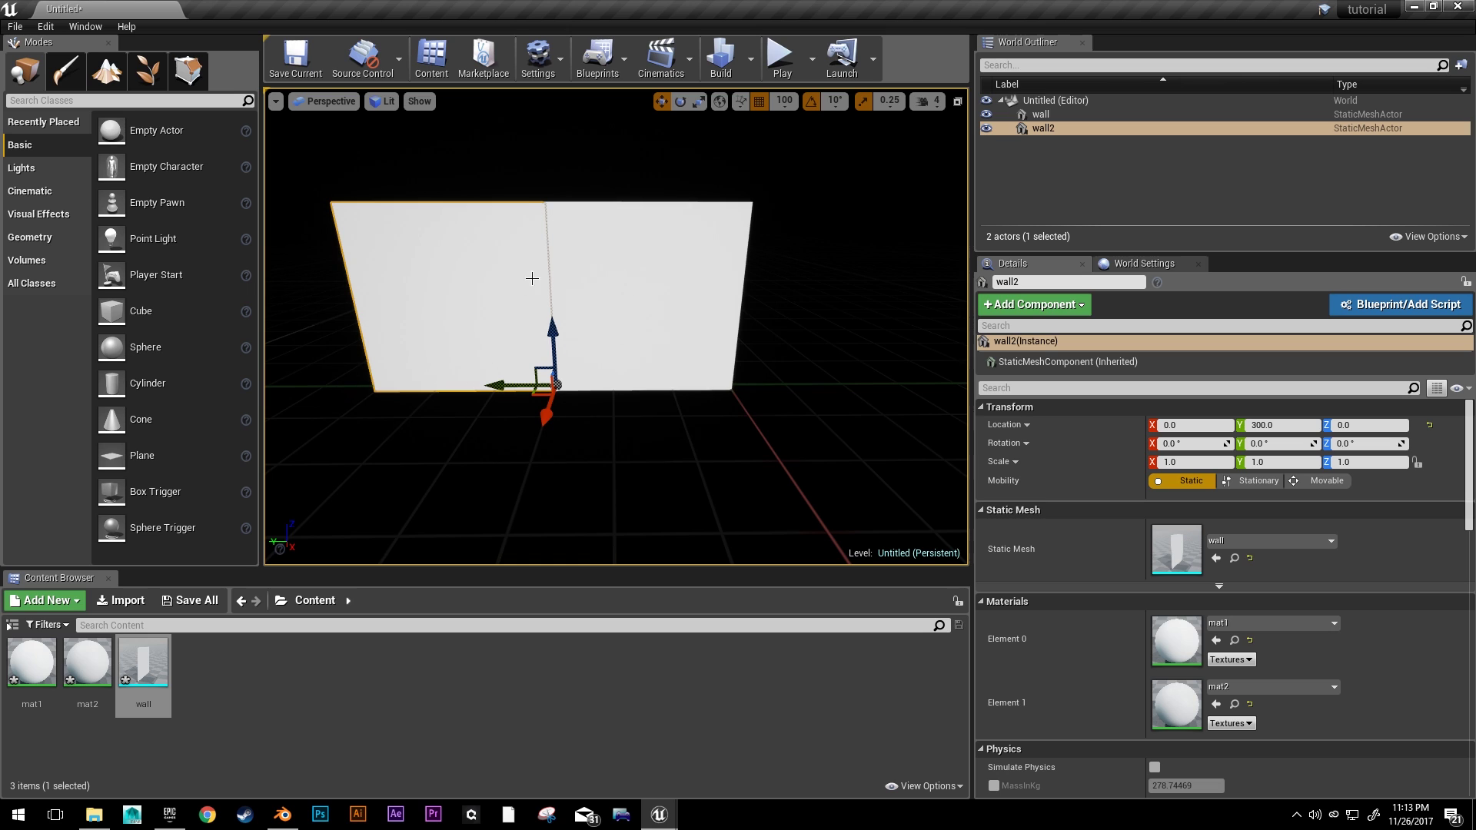
{"action": "scroll", "coordinate": [626, 268], "scroll_direction": "down", "scroll_amount": 3}
{"action": "middle_click_drag", "start_coordinate": [500, 321], "coordinate": [628, 384]}
{"action": "left_click_drag", "start_coordinate": [679, 376], "coordinate": [529, 374], "text": "alt"}
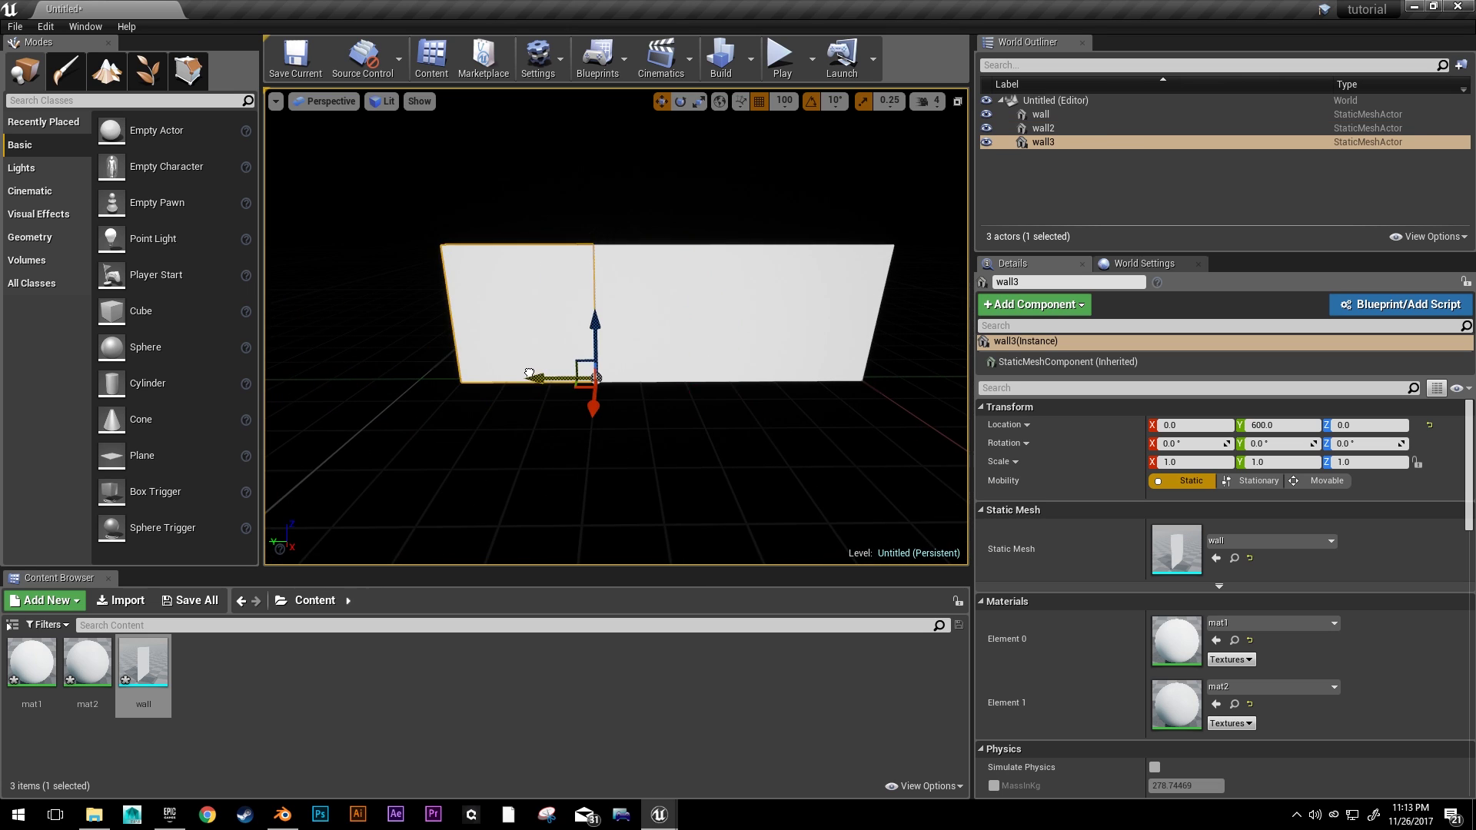
- Select all three walls and rotate a duplicate of them 90° about the Y axis to form a flat floor row
{"action": "left_click", "coordinate": [644, 294], "text": "ctrl"}
{"action": "left_click", "coordinate": [815, 310], "text": "ctrl"}
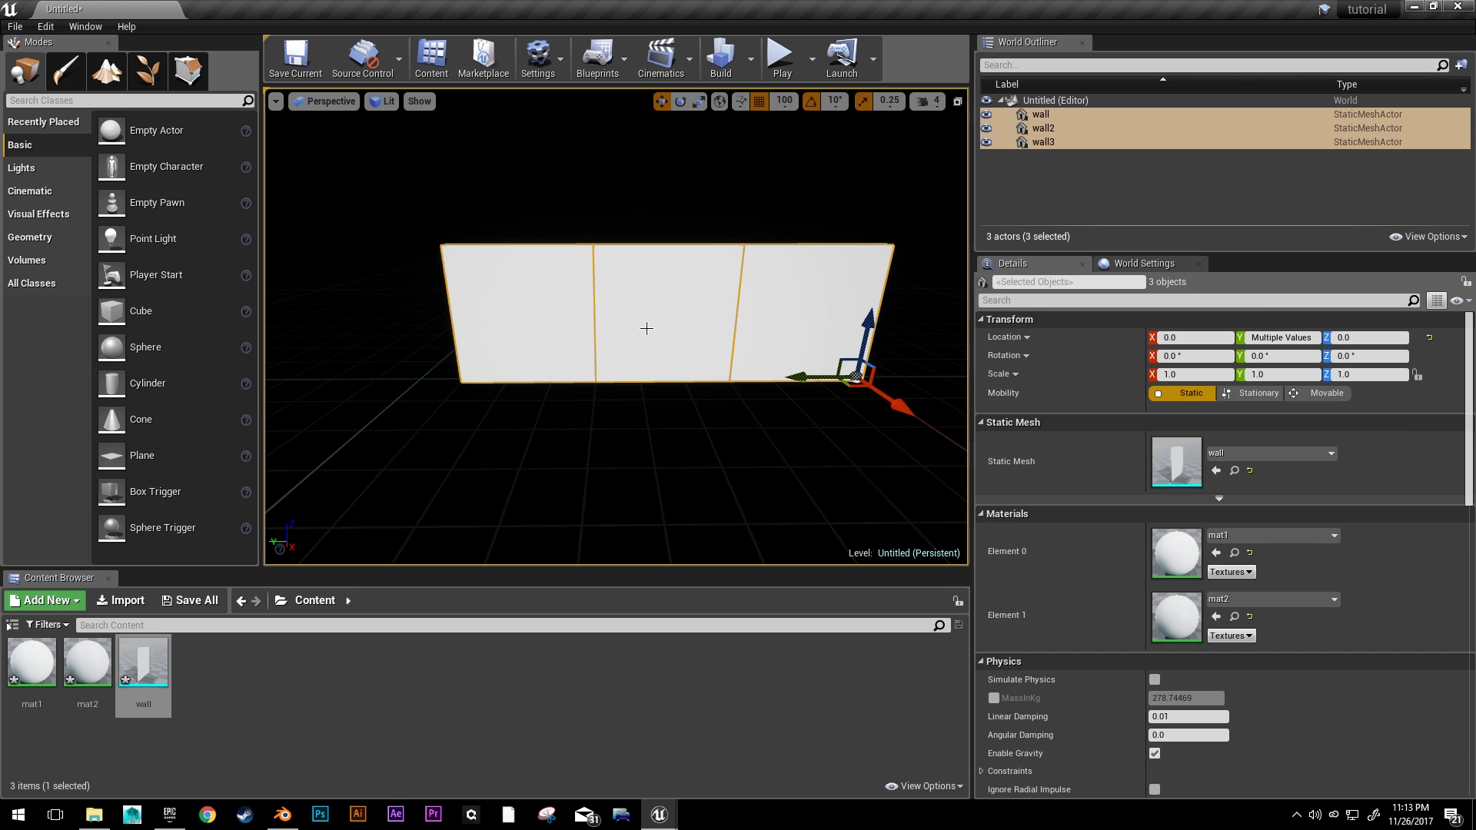
{"action": "middle_click_drag", "start_coordinate": [815, 310], "coordinate": [697, 306]}
{"action": "mouse_move", "coordinate": [745, 289]}
{"action": "left_mouse_down", "text": "alt"}
{"action": "mouse_move", "coordinate": [592, 306]}
{"action": "mouse_move", "coordinate": [755, 290]}
{"action": "left_mouse_up", "text": "alt"}
{"action": "key", "text": "e"}
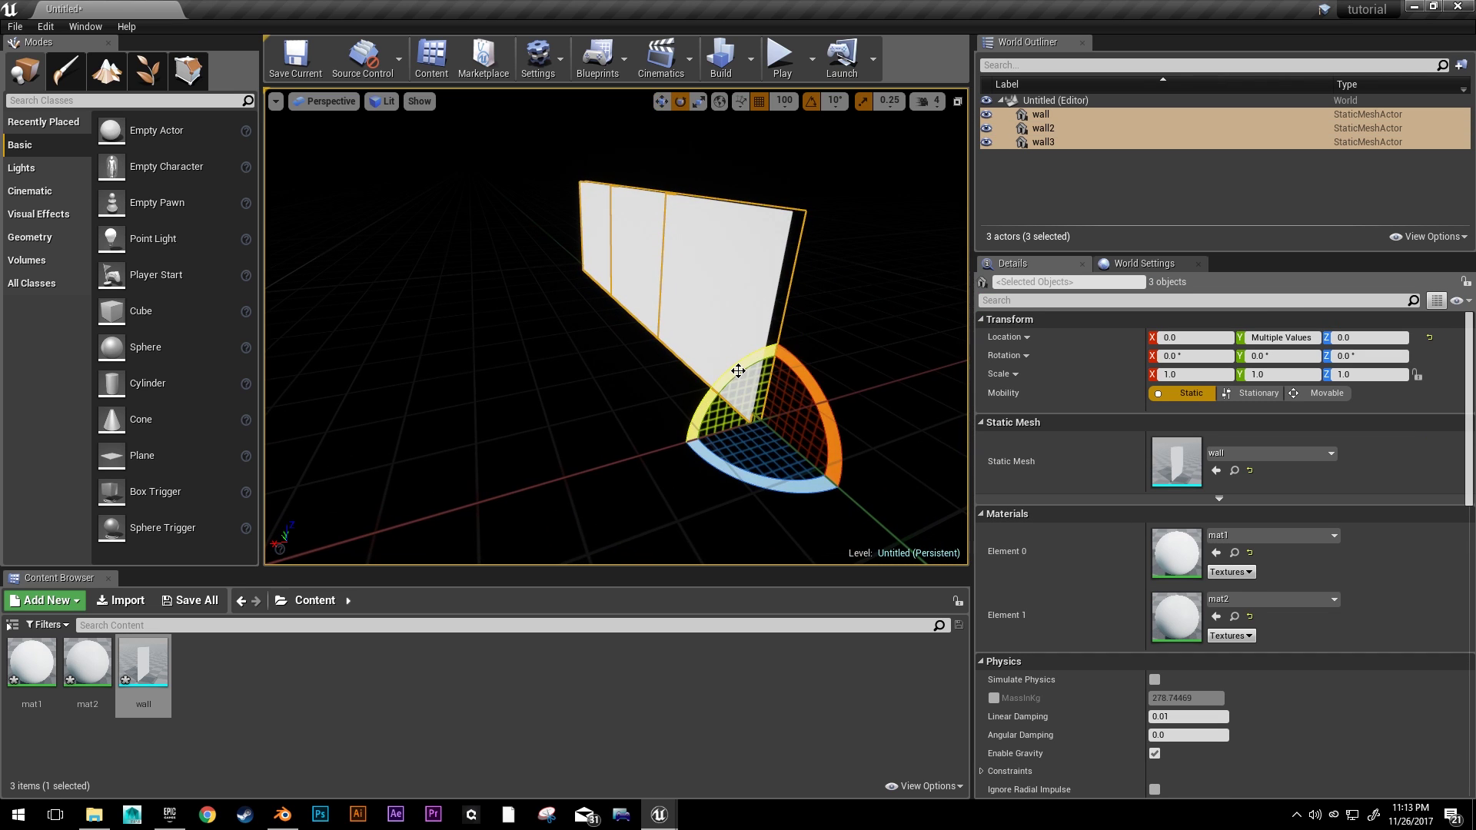
{"action": "left_click_drag", "start_coordinate": [750, 361], "coordinate": [525, 309], "text": "alt"}
{"action": "mouse_move", "coordinate": [736, 446]}
{"action": "left_mouse_down", "text": "alt"}
{"action": "mouse_move", "coordinate": [807, 449]}
{"action": "mouse_move", "coordinate": [707, 446]}
{"action": "left_mouse_up", "text": "alt"}
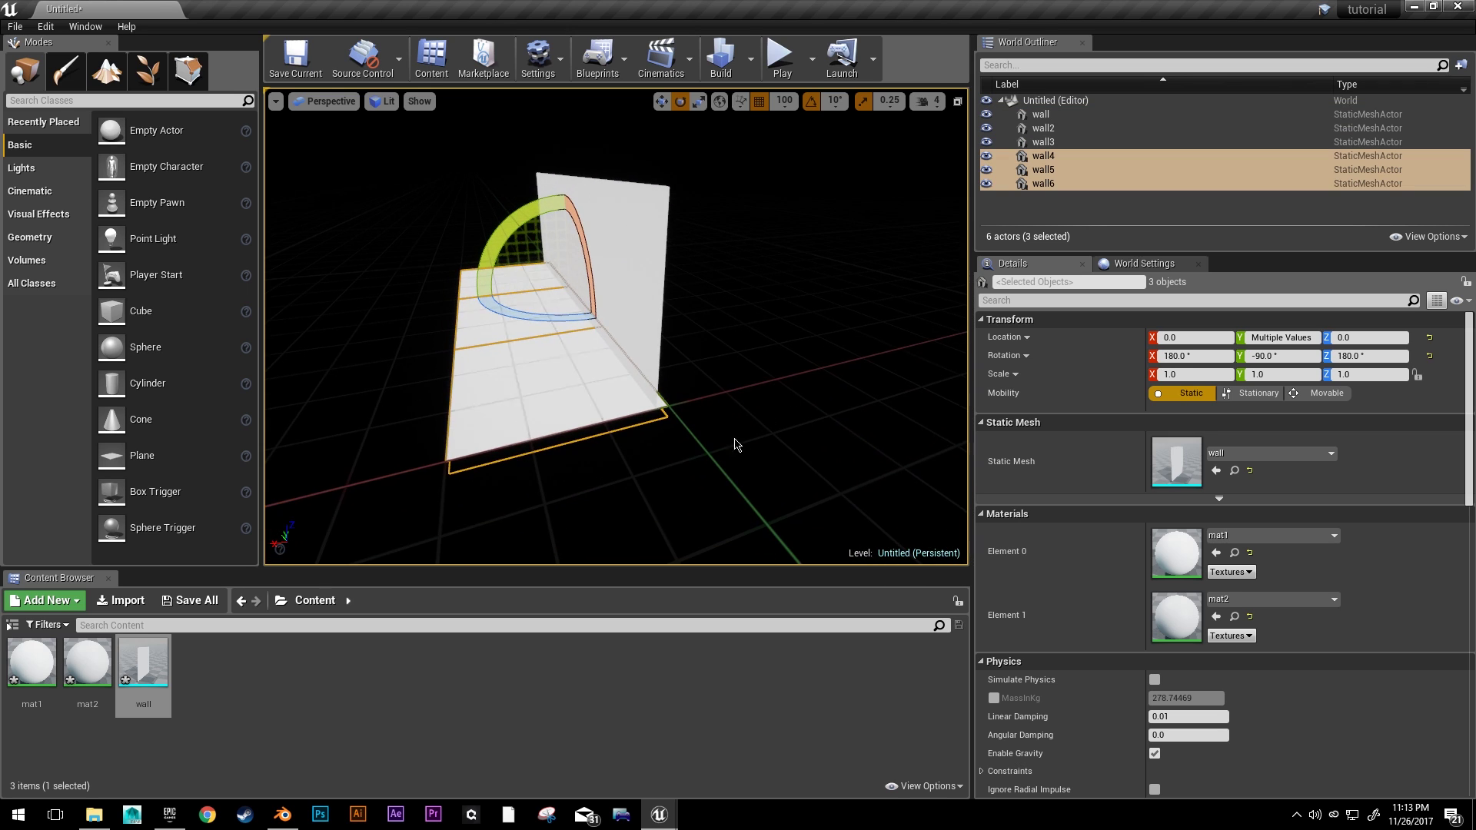
- Duplicate the three-piece floor row twice along the X axis, placing the last row at X 600
{"action": "key", "text": "w"}
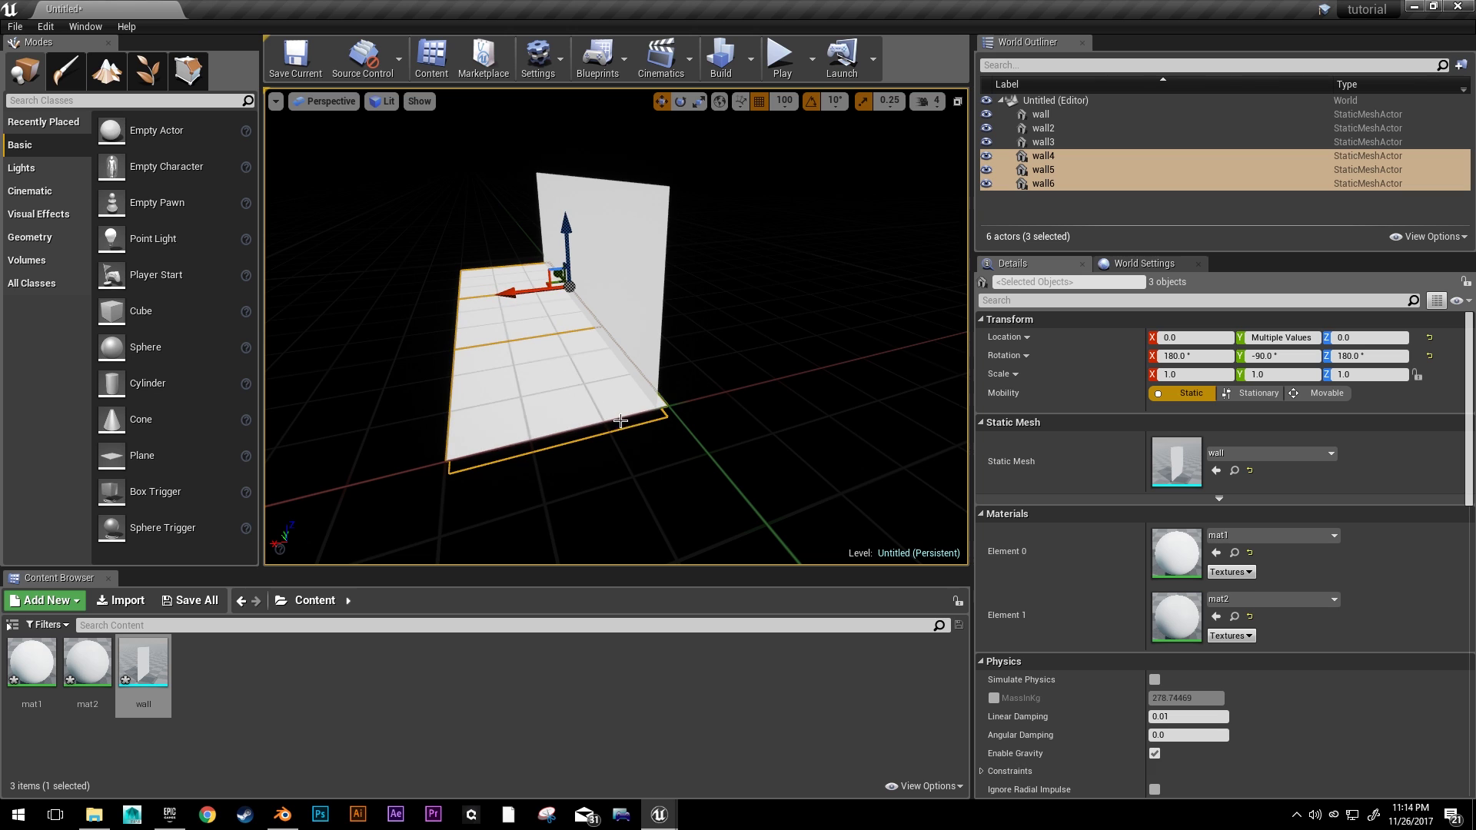
{"action": "scroll", "coordinate": [583, 418], "scroll_direction": "up", "scroll_amount": 5}
{"action": "scroll", "coordinate": [584, 416], "scroll_direction": "down", "scroll_amount": 5}
{"action": "right_click_drag", "start_coordinate": [584, 417], "coordinate": [553, 385]}
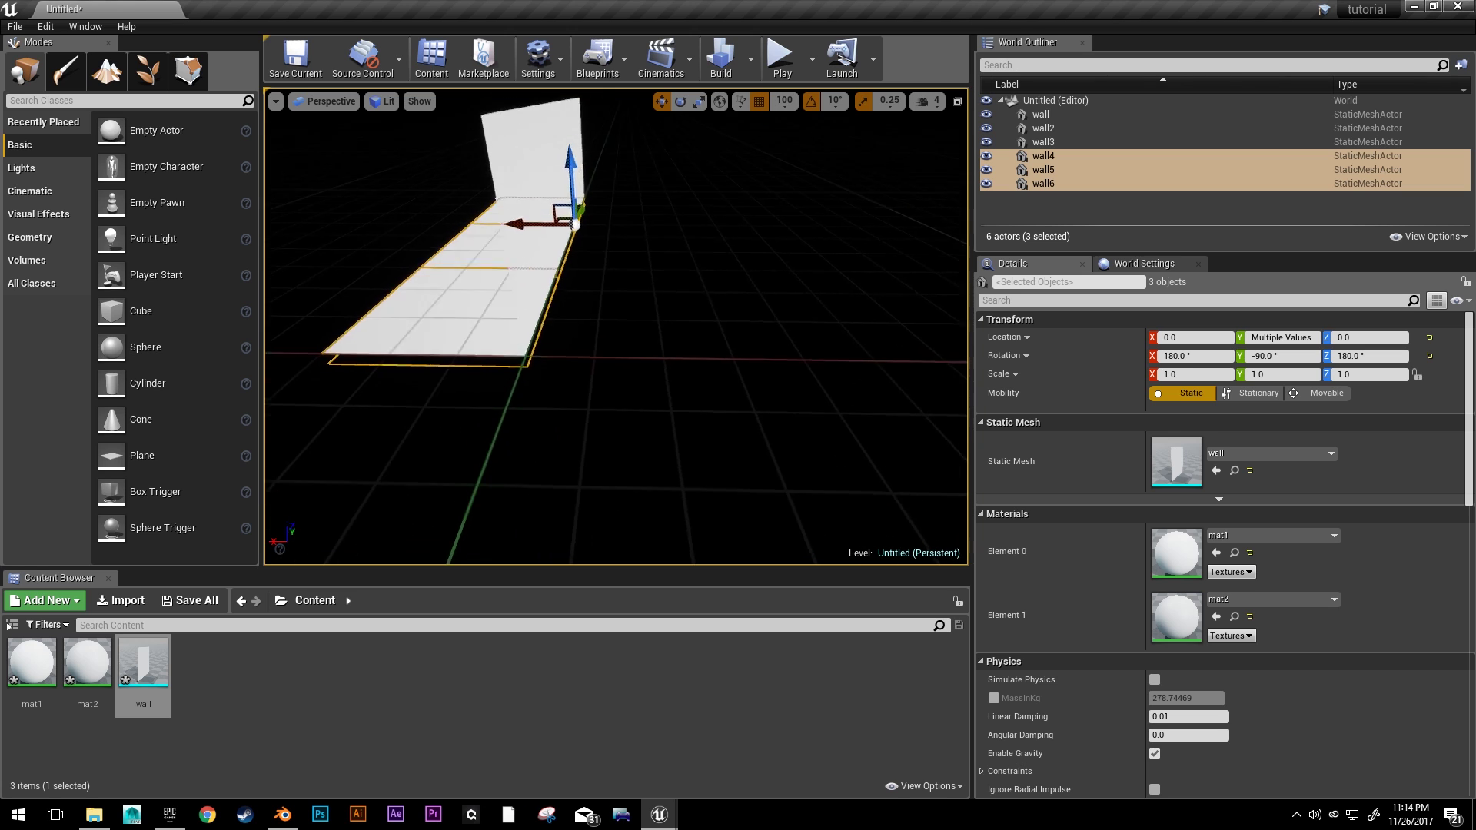
{"action": "left_click_drag", "start_coordinate": [617, 303], "coordinate": [504, 313], "text": "alt"}
{"action": "right_click_drag", "start_coordinate": [505, 313], "coordinate": [565, 342]}
{"action": "left_click_drag", "start_coordinate": [605, 297], "coordinate": [517, 304], "text": "alt"}
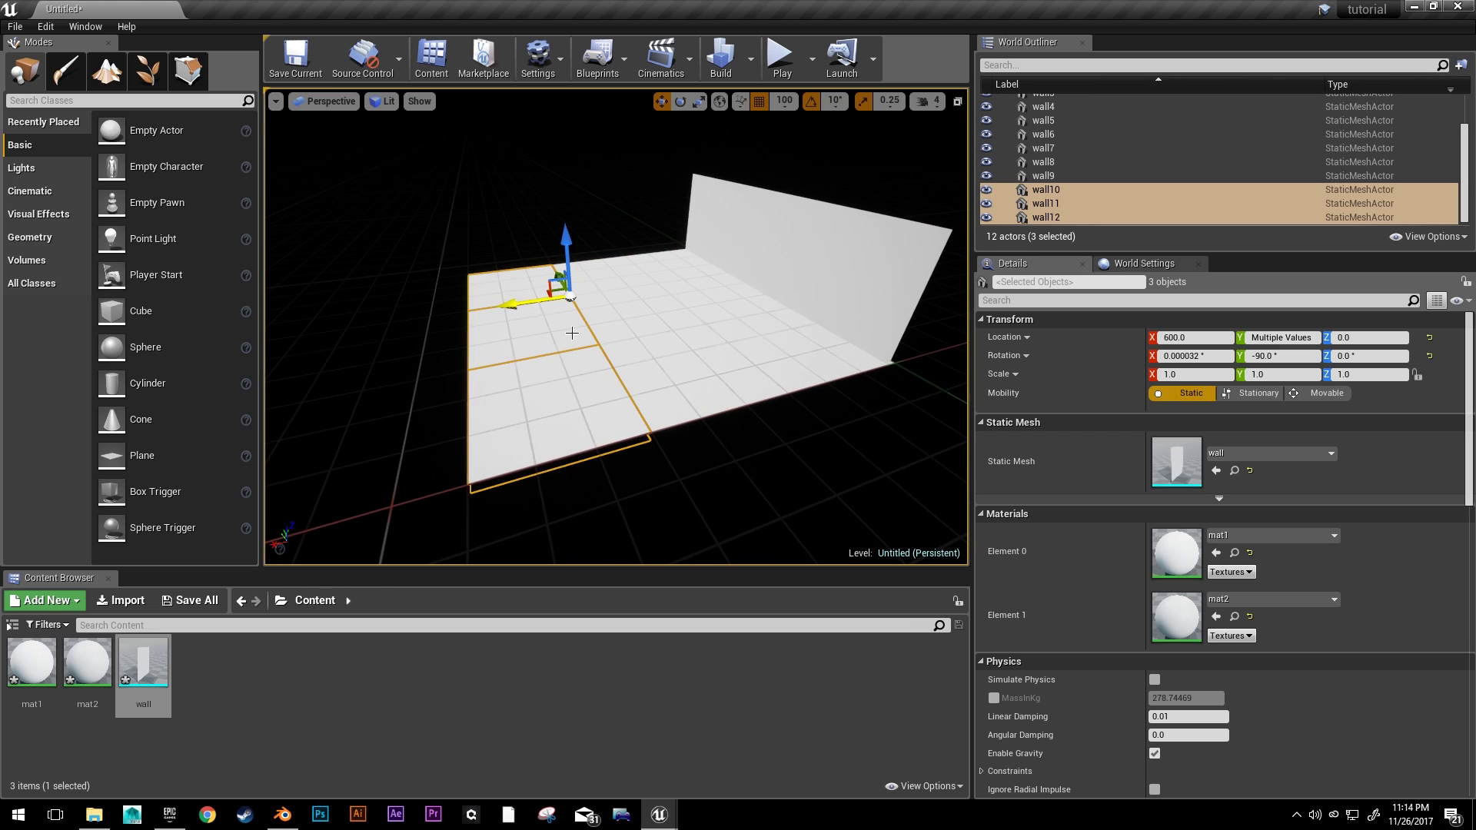
- Rotate a duplicate of the back row's wall at Y 600 by -90° about the Z axis and move it to Y 900
{"action": "right_click_drag", "start_coordinate": [572, 333], "coordinate": [636, 280]}
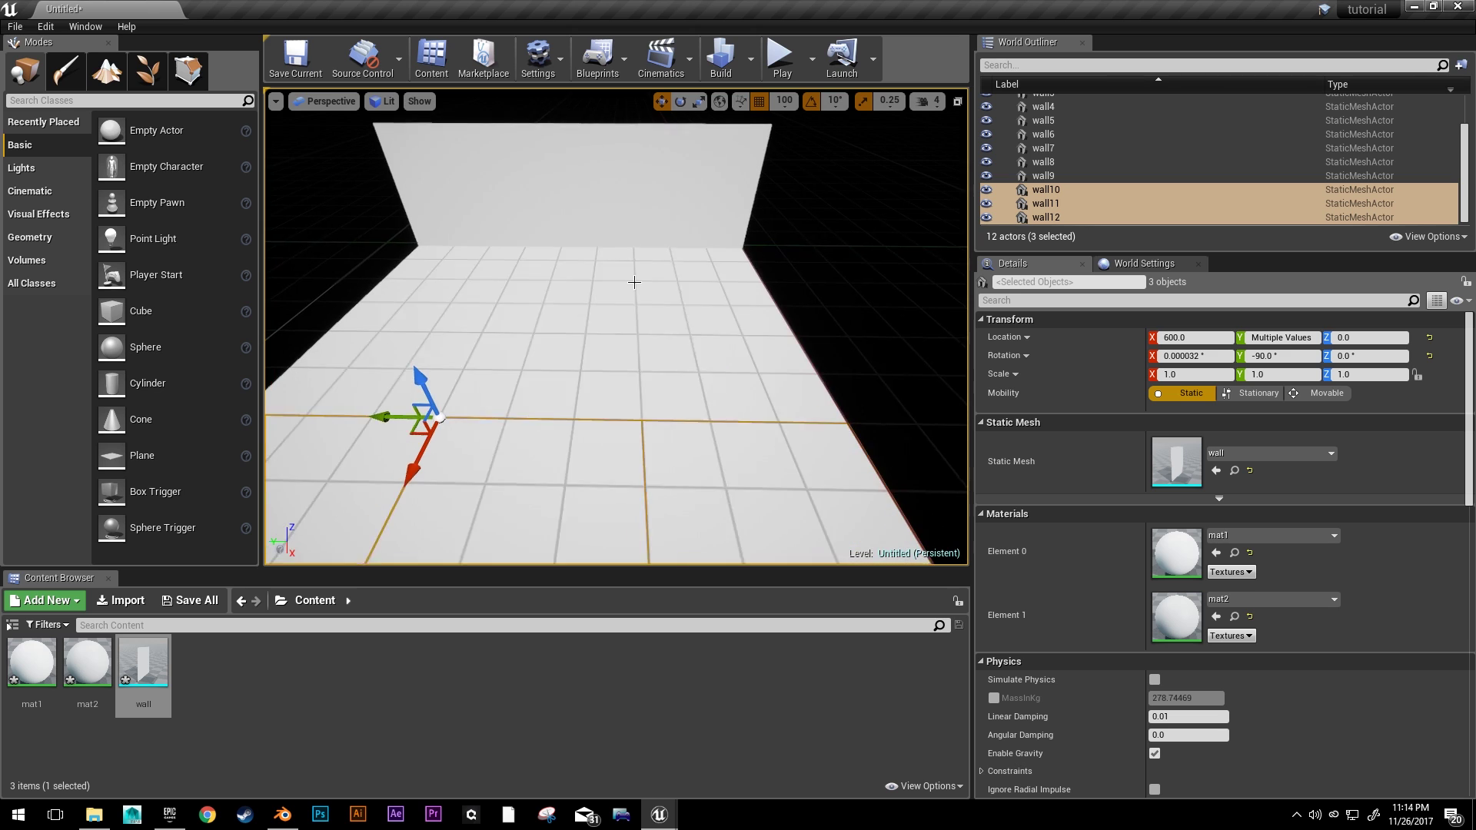
{"action": "left_click", "coordinate": [583, 218]}
{"action": "left_click", "coordinate": [687, 199]}
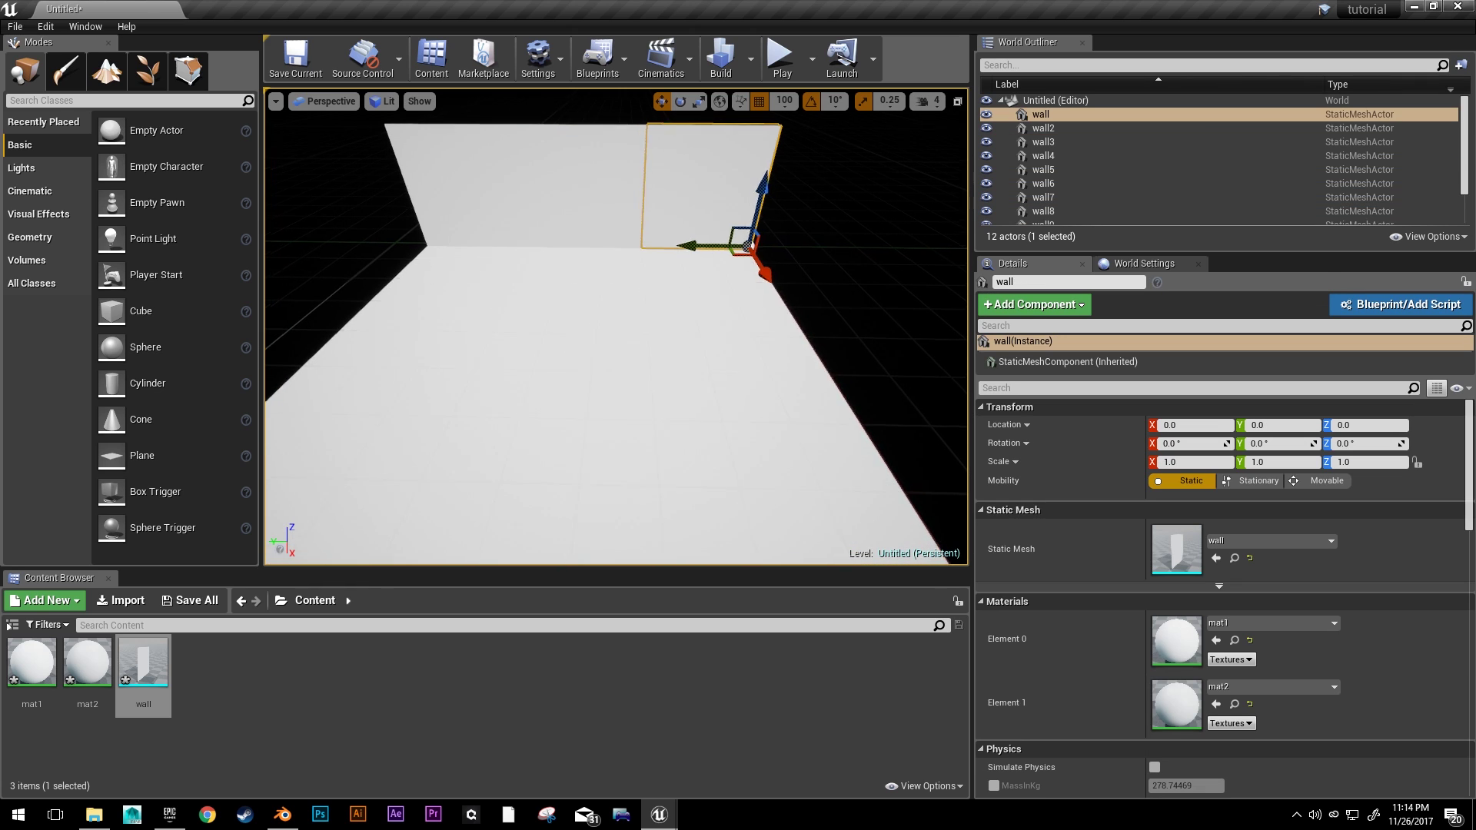
{"action": "right_click_drag", "start_coordinate": [635, 313], "coordinate": [699, 304]}
{"action": "right_click_drag", "start_coordinate": [578, 295], "coordinate": [617, 295]}
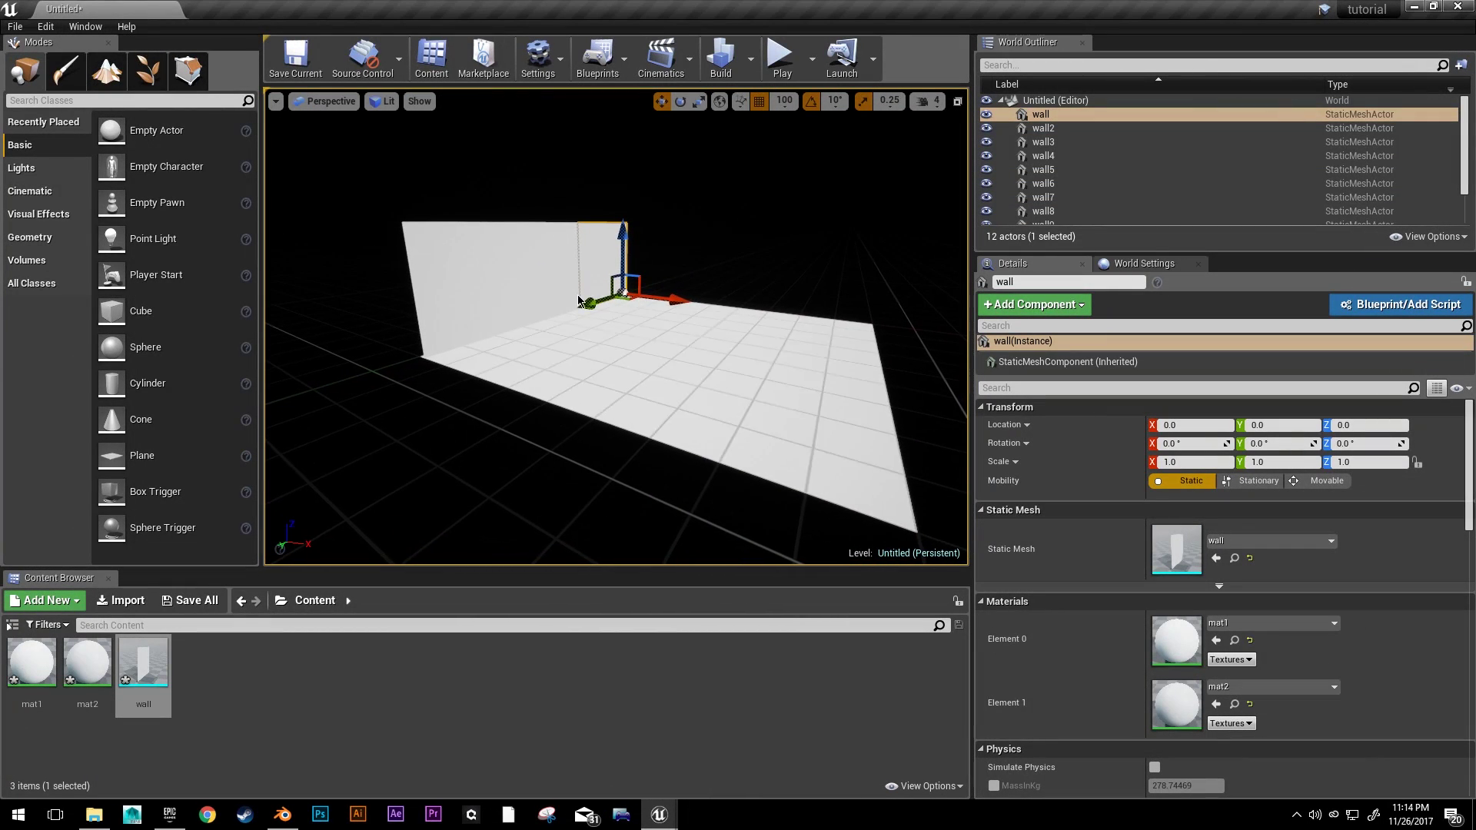
{"action": "left_click", "coordinate": [457, 320]}
{"action": "key", "text": "f"}
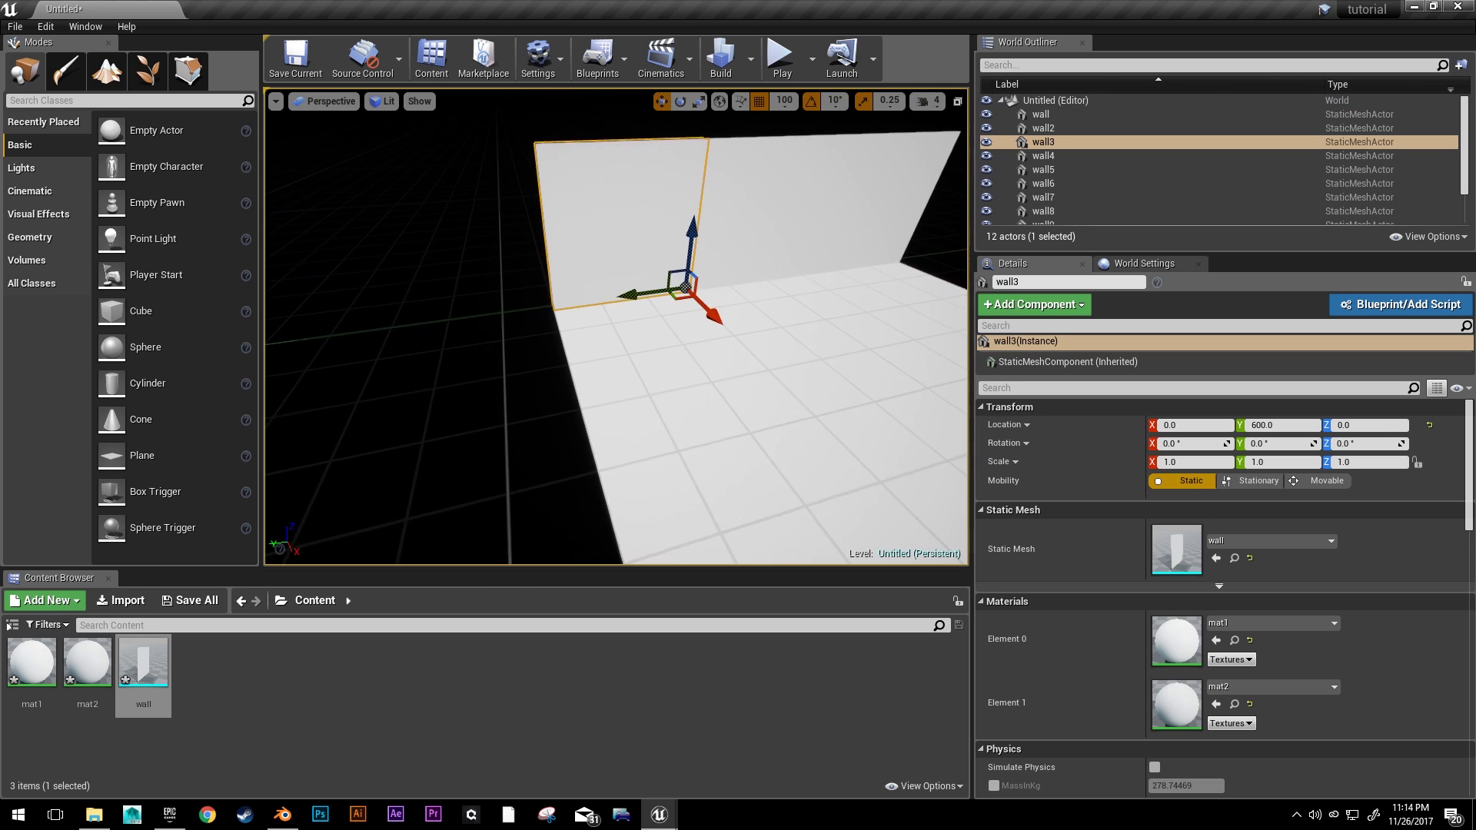
{"action": "right_click_drag", "start_coordinate": [615, 326], "coordinate": [653, 330]}
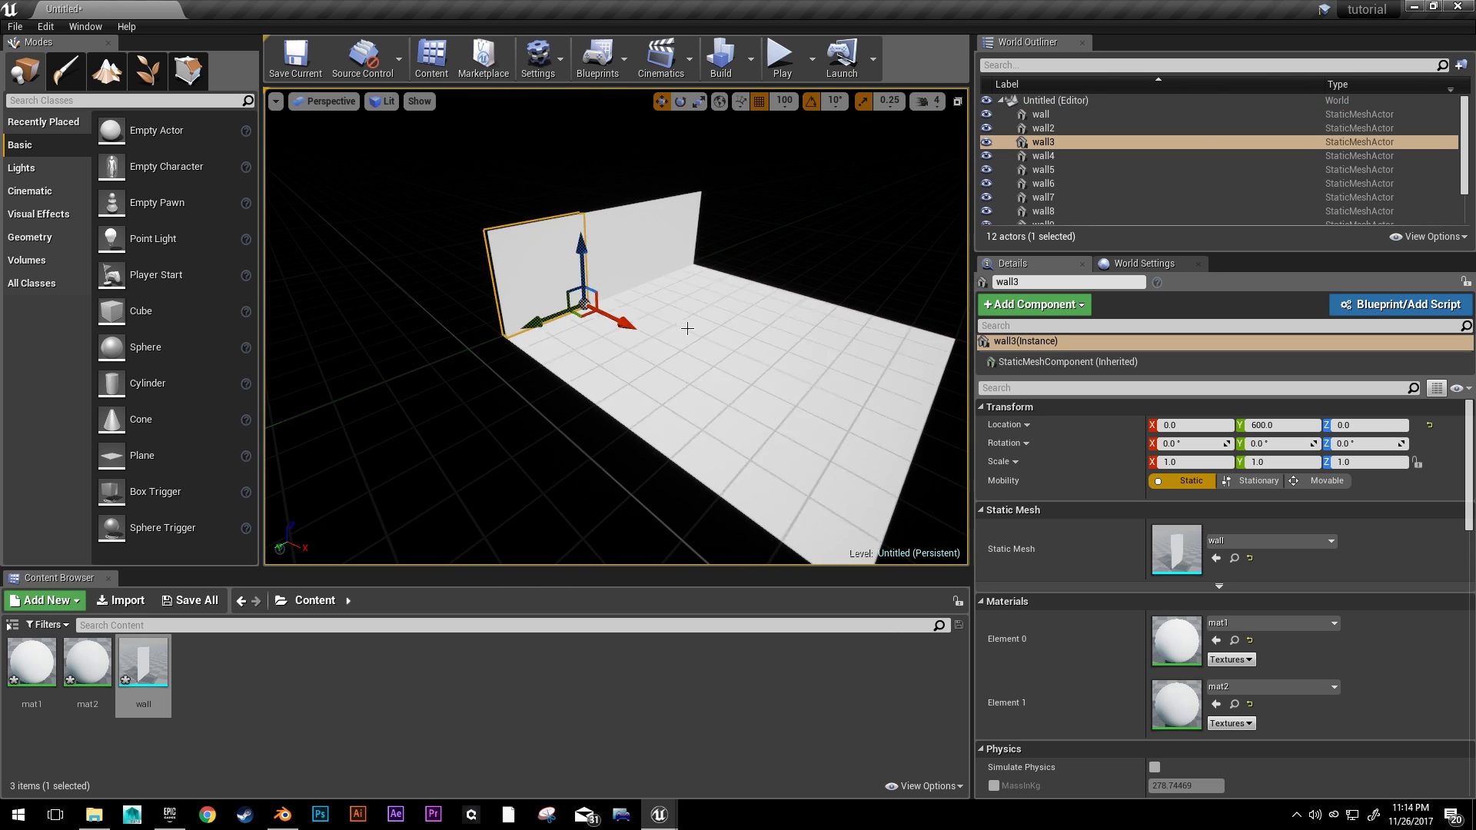
{"action": "right_click_drag", "start_coordinate": [654, 330], "coordinate": [646, 363]}
{"action": "key", "text": "e"}
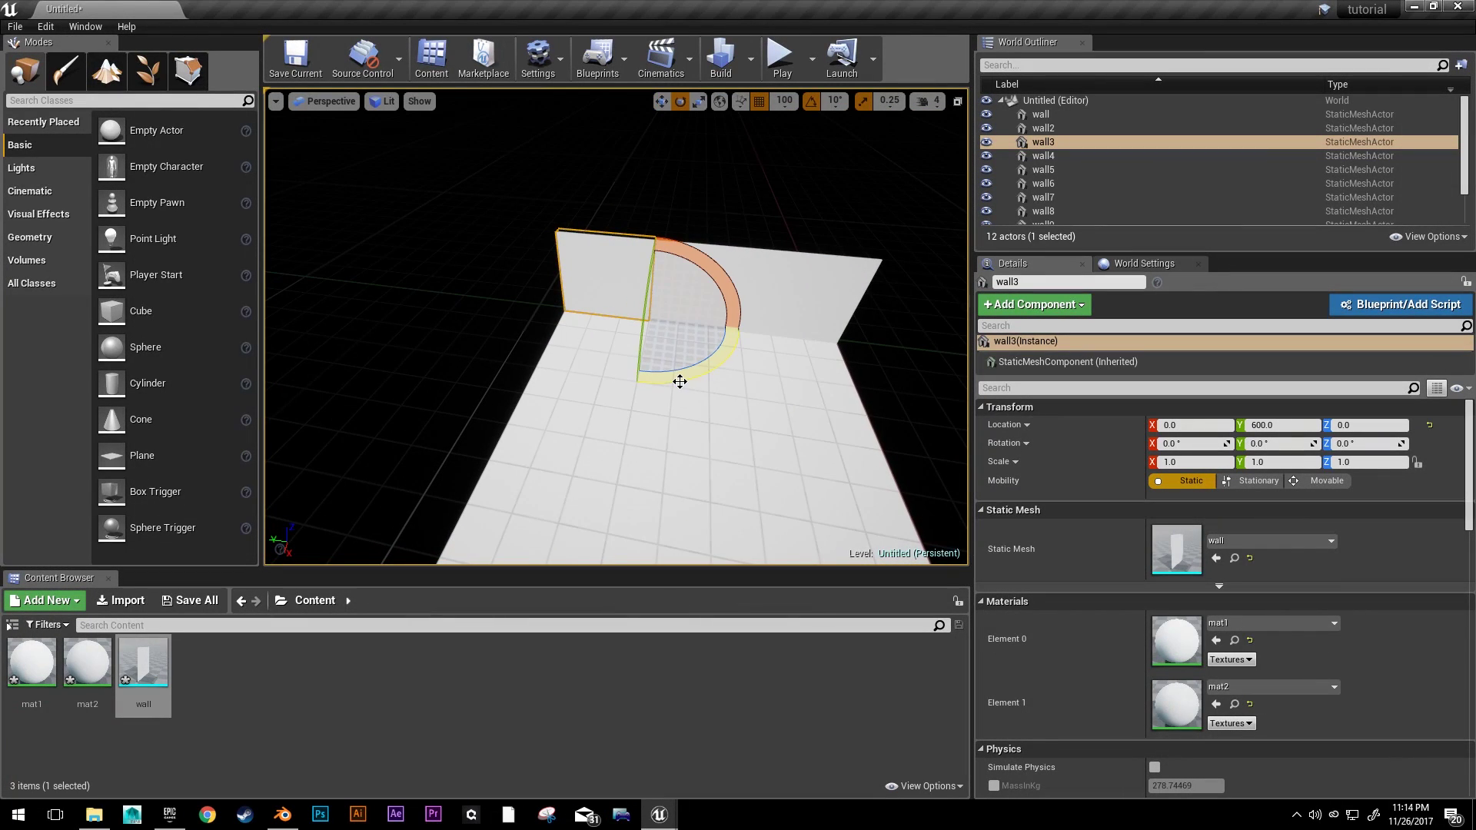
{"action": "left_click_drag", "start_coordinate": [637, 377], "coordinate": [769, 350], "text": "alt"}
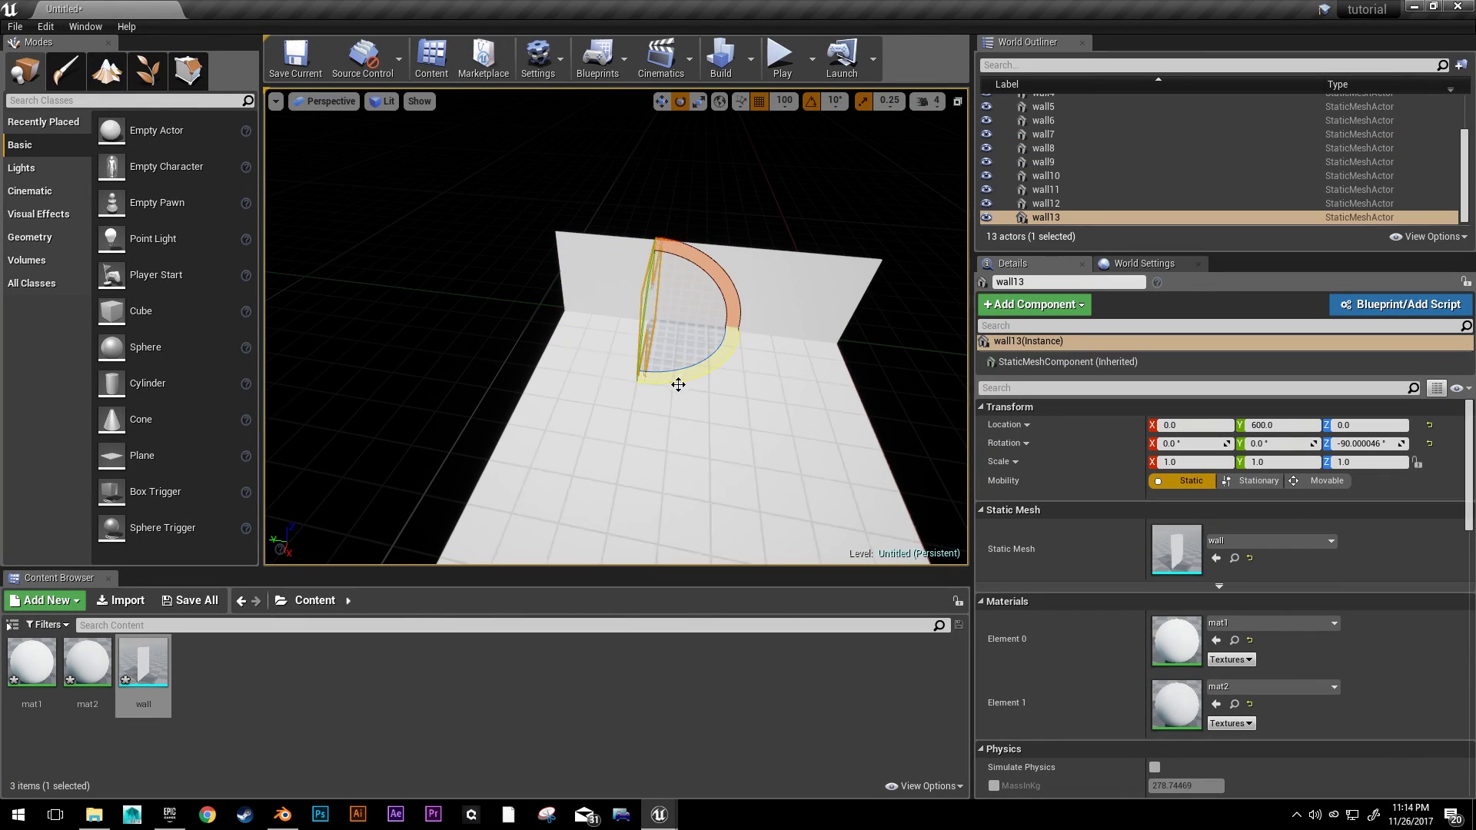
{"action": "key", "text": "w"}
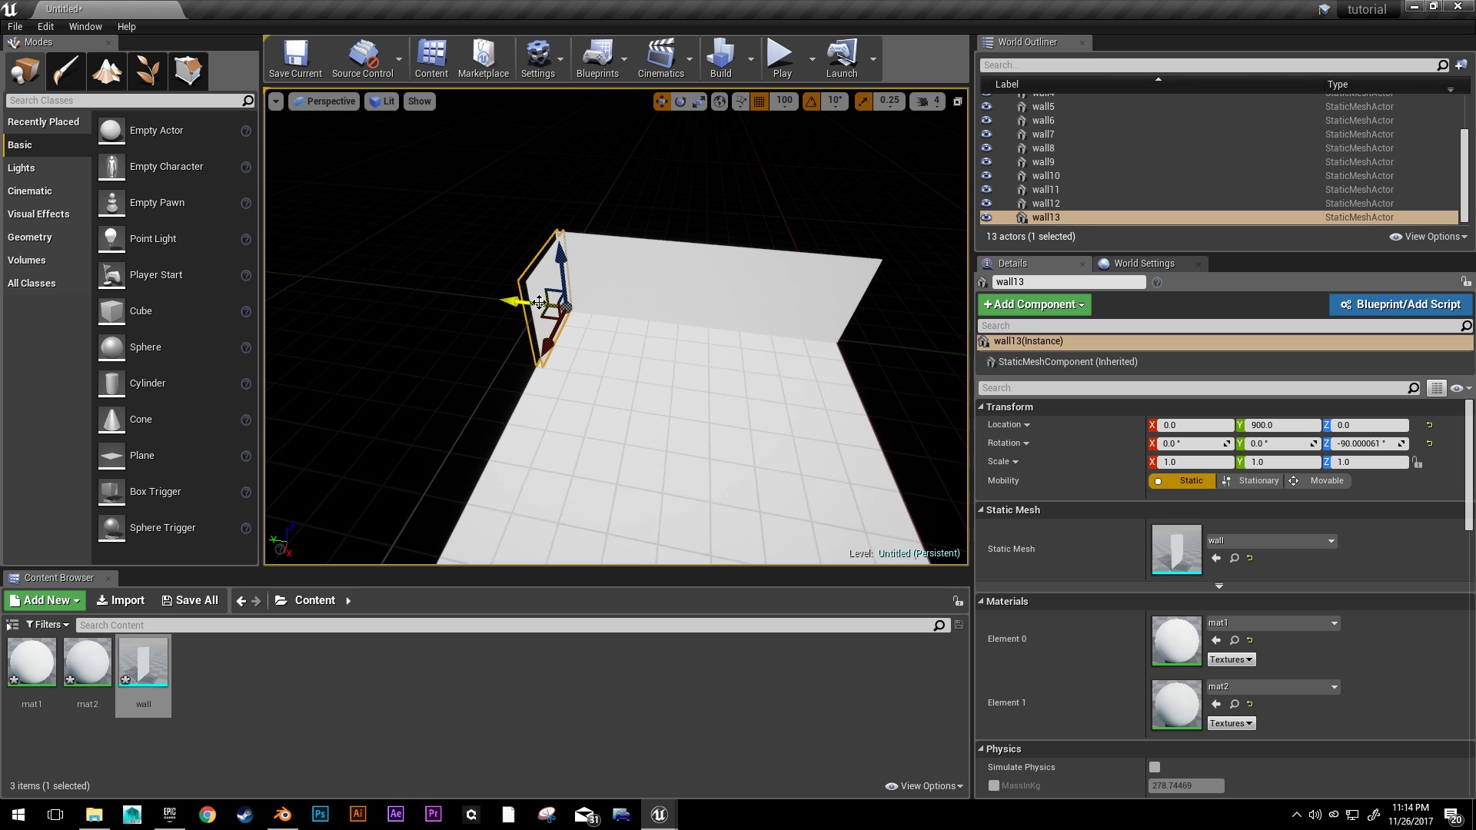
- Duplicate the rotated side wall twice along the X axis, placing the copies end to end at X 300 and X 600
{"action": "mouse_move", "coordinate": [539, 302]}
{"action": "right_mouse_down"}
{"action": "mouse_move", "coordinate": [814, 299]}
{"action": "mouse_move", "coordinate": [830, 338]}
{"action": "mouse_move", "coordinate": [922, 330]}
{"action": "mouse_move", "coordinate": [876, 330]}
{"action": "mouse_move", "coordinate": [846, 385]}
{"action": "mouse_move", "coordinate": [826, 303]}
{"action": "mouse_move", "coordinate": [799, 327]}
{"action": "mouse_move", "coordinate": [815, 361]}
{"action": "mouse_move", "coordinate": [560, 320]}
{"action": "right_mouse_up"}
{"action": "left_click_drag", "start_coordinate": [582, 402], "coordinate": [783, 396], "text": "alt"}
{"action": "right_click_drag", "start_coordinate": [757, 362], "coordinate": [734, 357]}
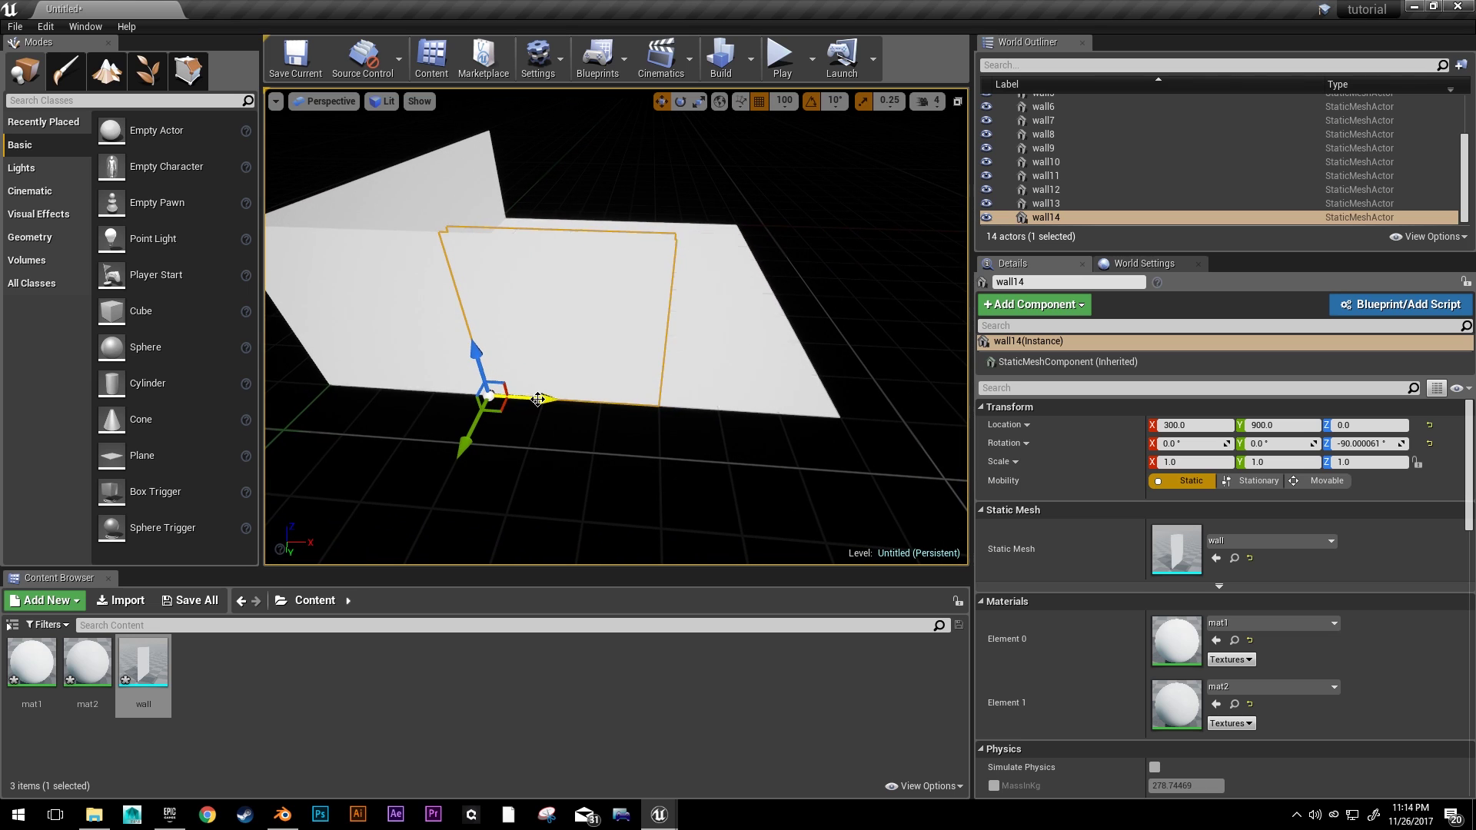
{"action": "left_click_drag", "start_coordinate": [538, 397], "coordinate": [707, 407], "text": "alt"}
- Select all three side walls and duplicate them along the Y axis to the room's opposite side at Y 0
{"action": "right_click_drag", "start_coordinate": [653, 308], "coordinate": [338, 331]}
{"action": "left_click", "coordinate": [712, 288]}
{"action": "left_click", "coordinate": [610, 313], "text": "ctrl"}
{"action": "left_click", "coordinate": [526, 341], "text": "ctrl"}
{"action": "right_click_drag", "start_coordinate": [526, 340], "coordinate": [692, 346]}
{"action": "left_click_drag", "start_coordinate": [421, 343], "coordinate": [660, 329], "text": "alt"}
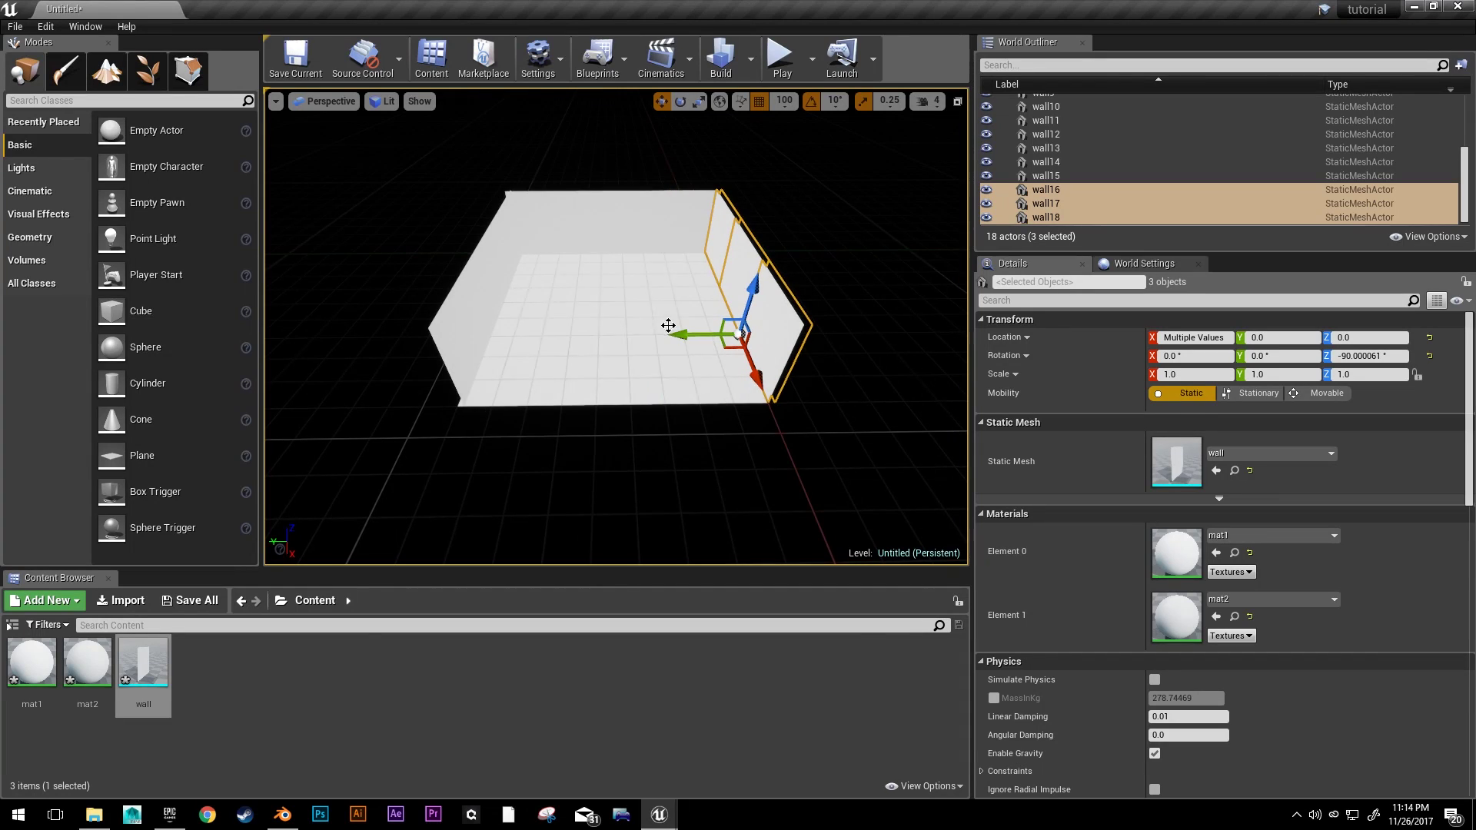
- Set the position grid snap to 10 and move the three duplicated side walls inward to Y 20
{"action": "mouse_move", "coordinate": [673, 325]}
{"action": "right_mouse_down"}
{"action": "mouse_move", "coordinate": [738, 353]}
{"action": "mouse_move", "coordinate": [630, 369]}
{"action": "mouse_move", "coordinate": [672, 325]}
{"action": "right_mouse_up"}
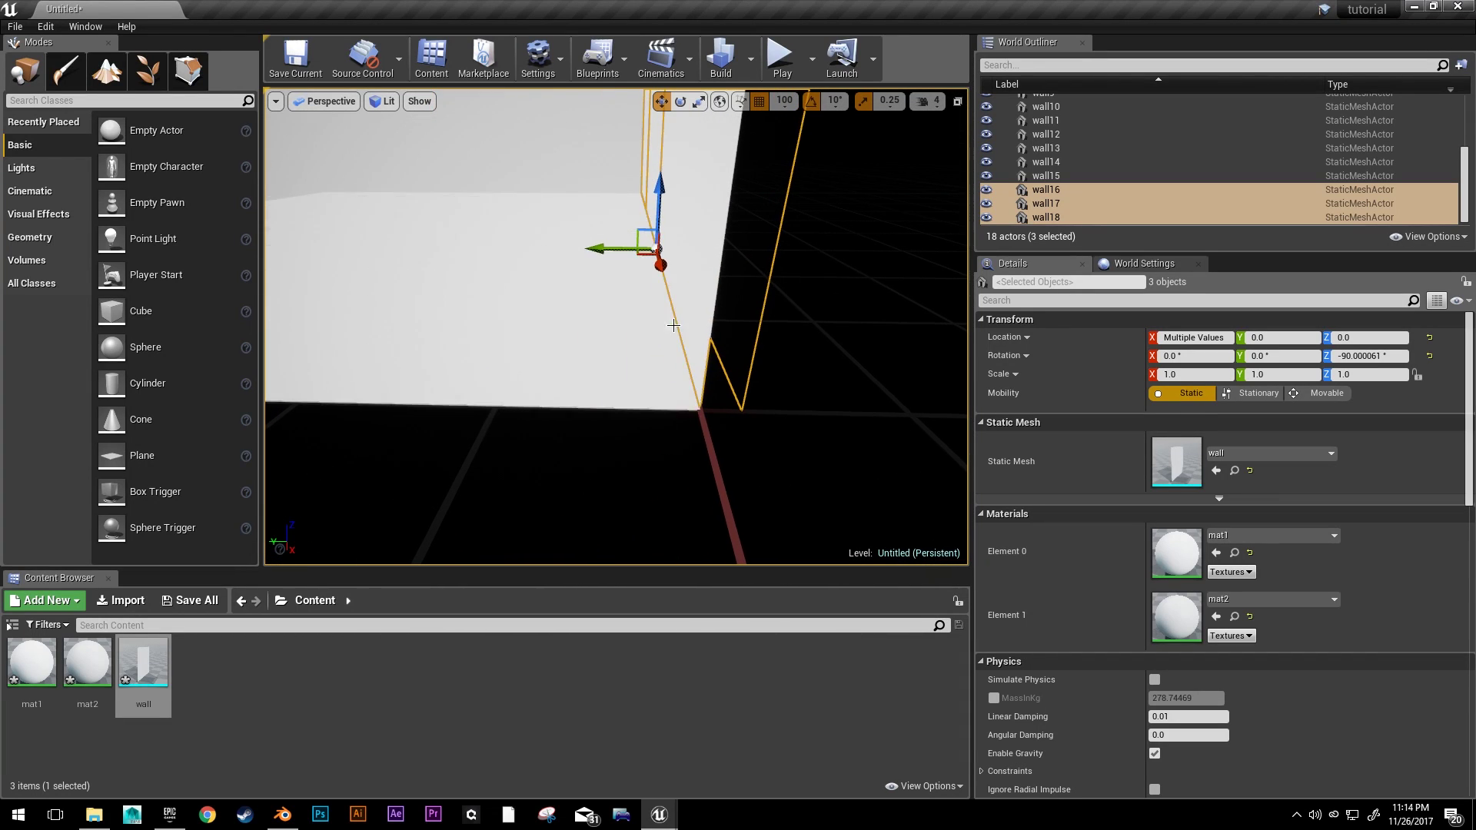
{"action": "left_click", "coordinate": [784, 101]}
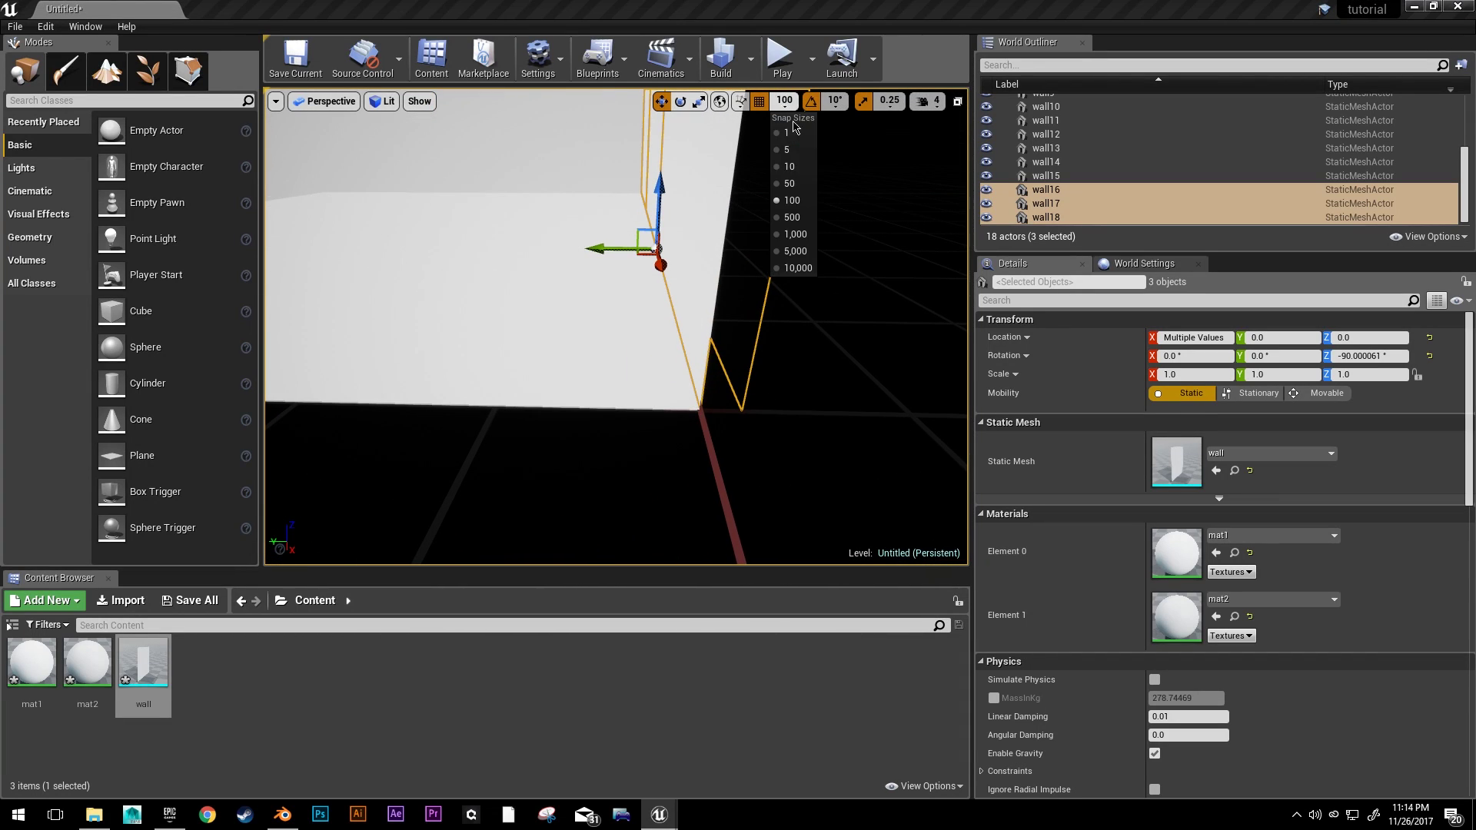
{"action": "left_click", "coordinate": [790, 166]}
{"action": "left_click_drag", "start_coordinate": [603, 252], "coordinate": [590, 252]}
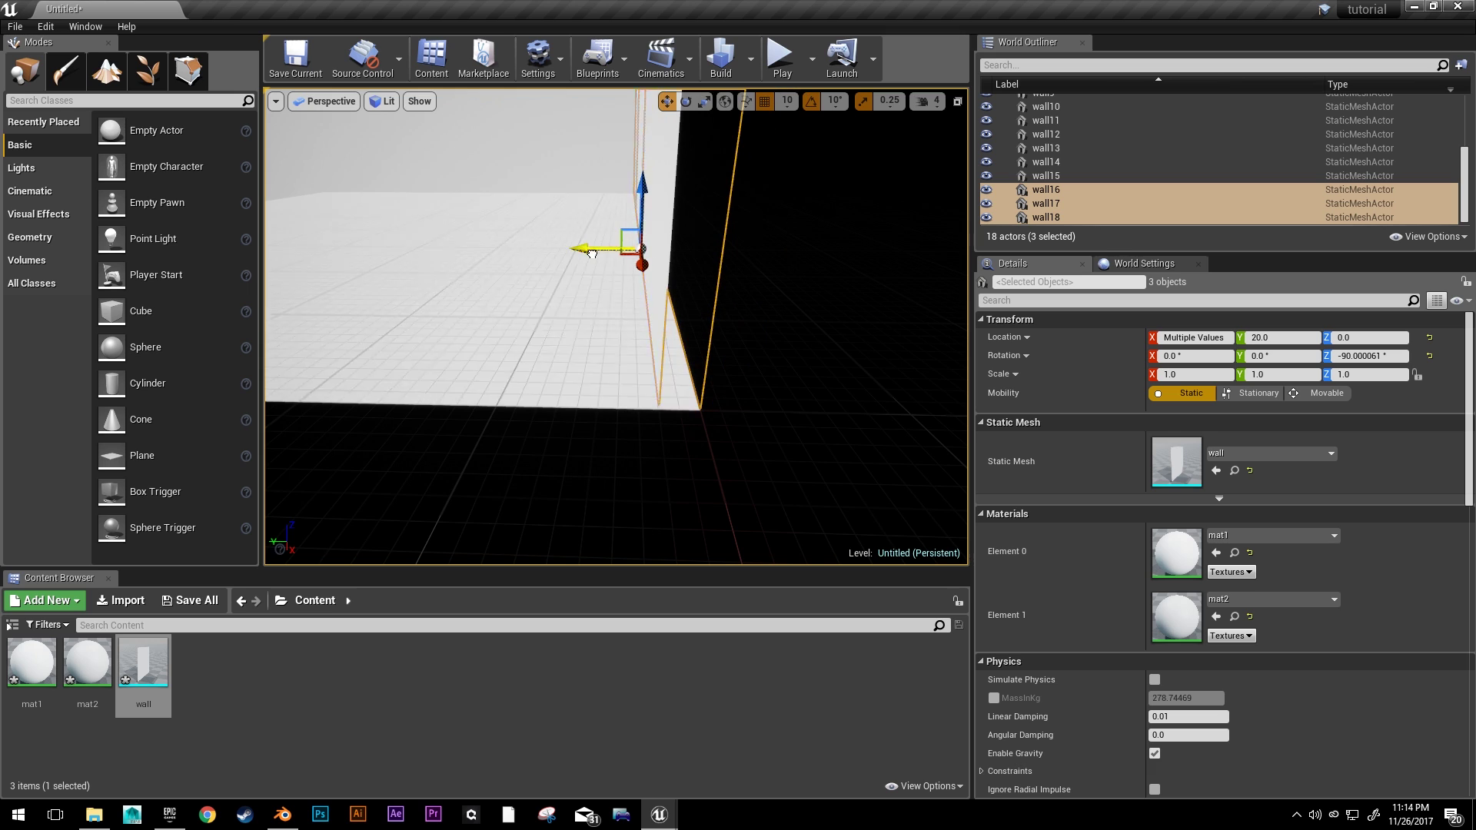
- Select the three back walls and duplicate them along the X axis to the room's open end at X 880
{"action": "right_click_drag", "start_coordinate": [592, 254], "coordinate": [769, 327]}
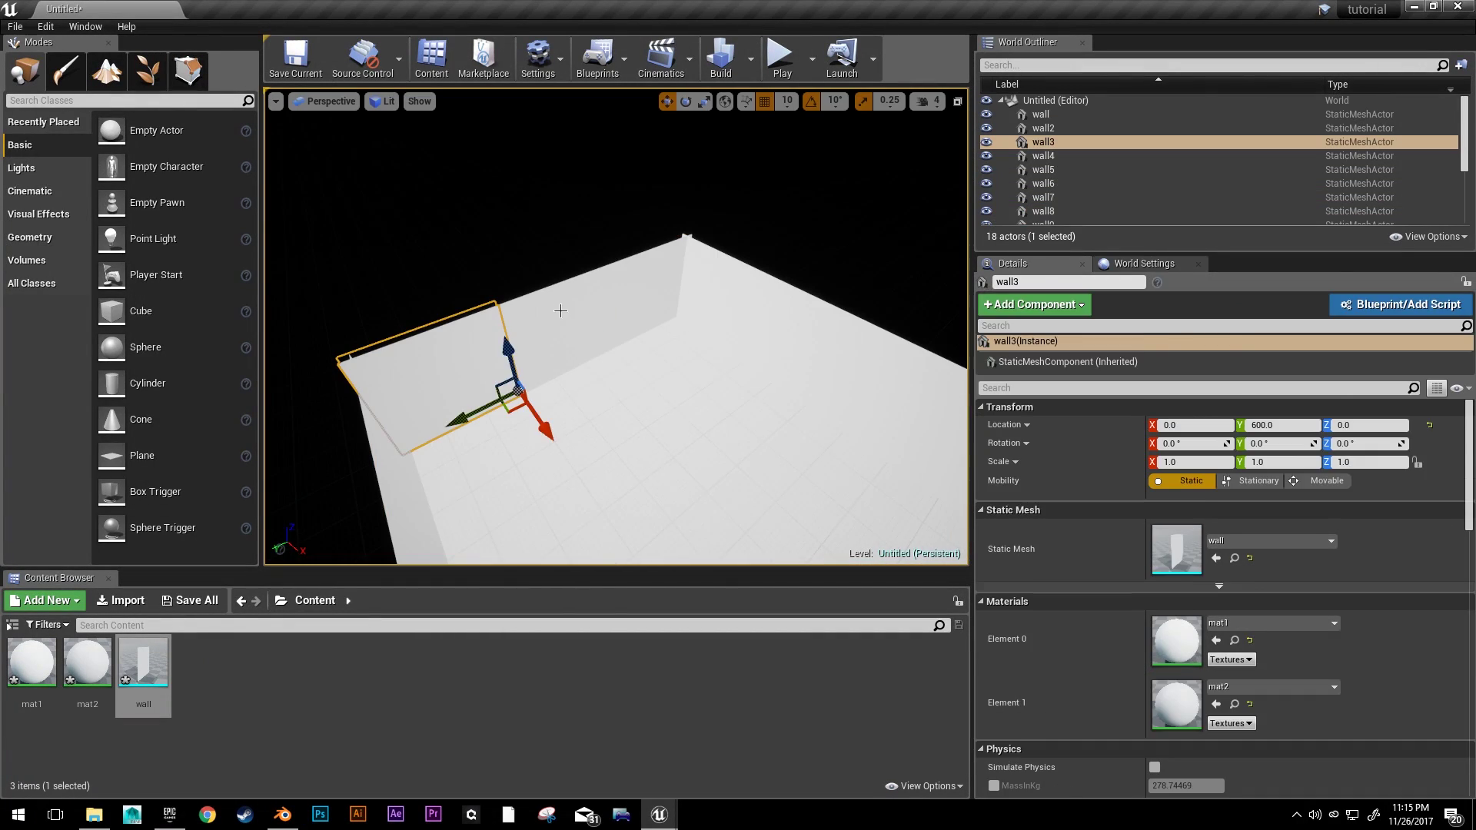
{"action": "left_click", "coordinate": [560, 310], "text": "ctrl"}
{"action": "left_click", "coordinate": [616, 282], "text": "ctrl"}
{"action": "left_click_drag", "start_coordinate": [718, 337], "coordinate": [911, 424], "text": "alt"}
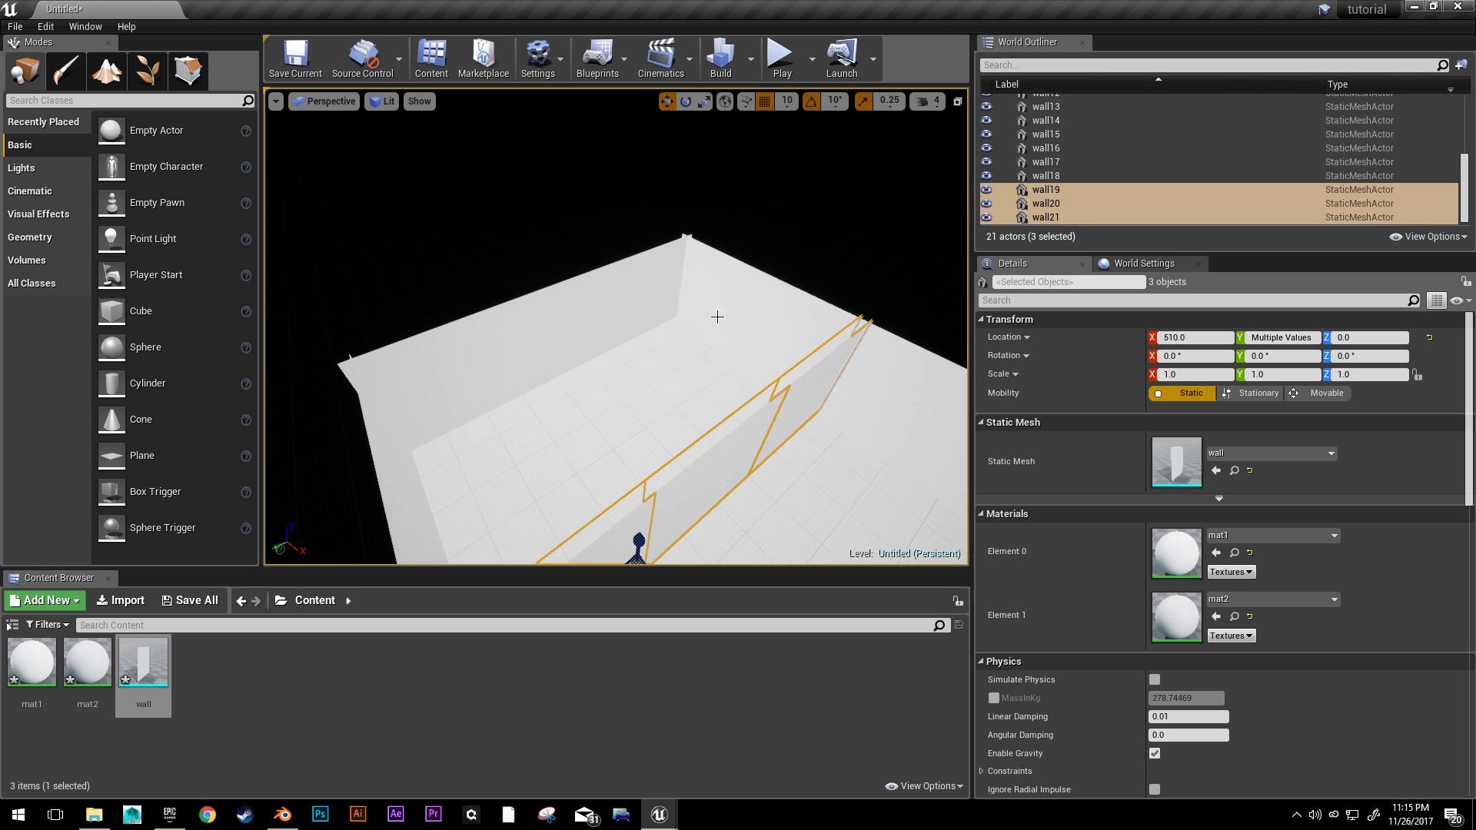
{"action": "right_click_drag", "start_coordinate": [718, 316], "coordinate": [808, 350]}
{"action": "left_click_drag", "start_coordinate": [773, 352], "coordinate": [892, 317]}
{"action": "mouse_move", "coordinate": [867, 296]}
{"action": "right_mouse_down"}
{"action": "mouse_move", "coordinate": [918, 304]}
{"action": "mouse_move", "coordinate": [867, 296]}
{"action": "right_mouse_up"}
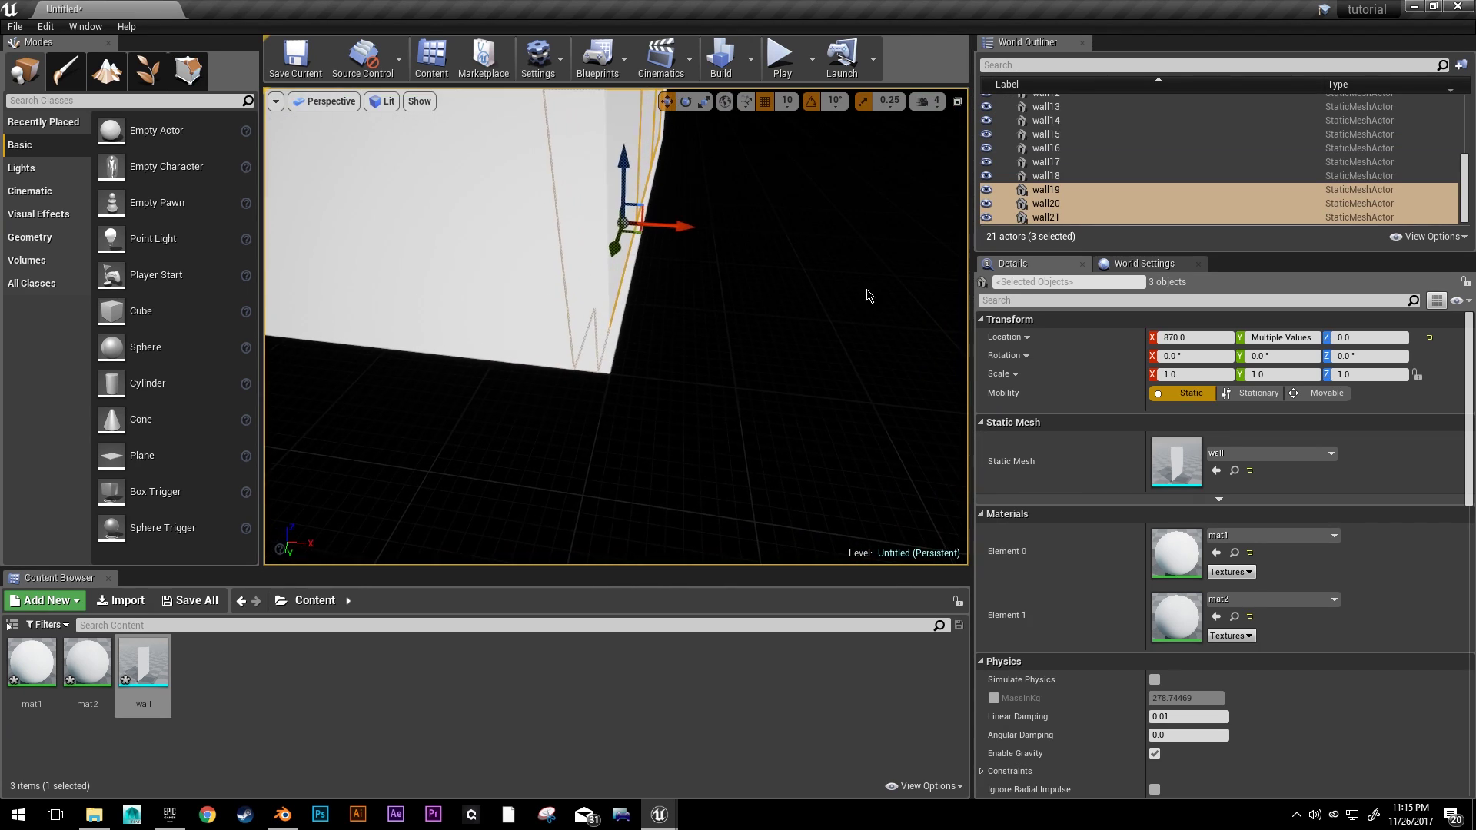
{"action": "left_click_drag", "start_coordinate": [680, 226], "coordinate": [686, 227]}
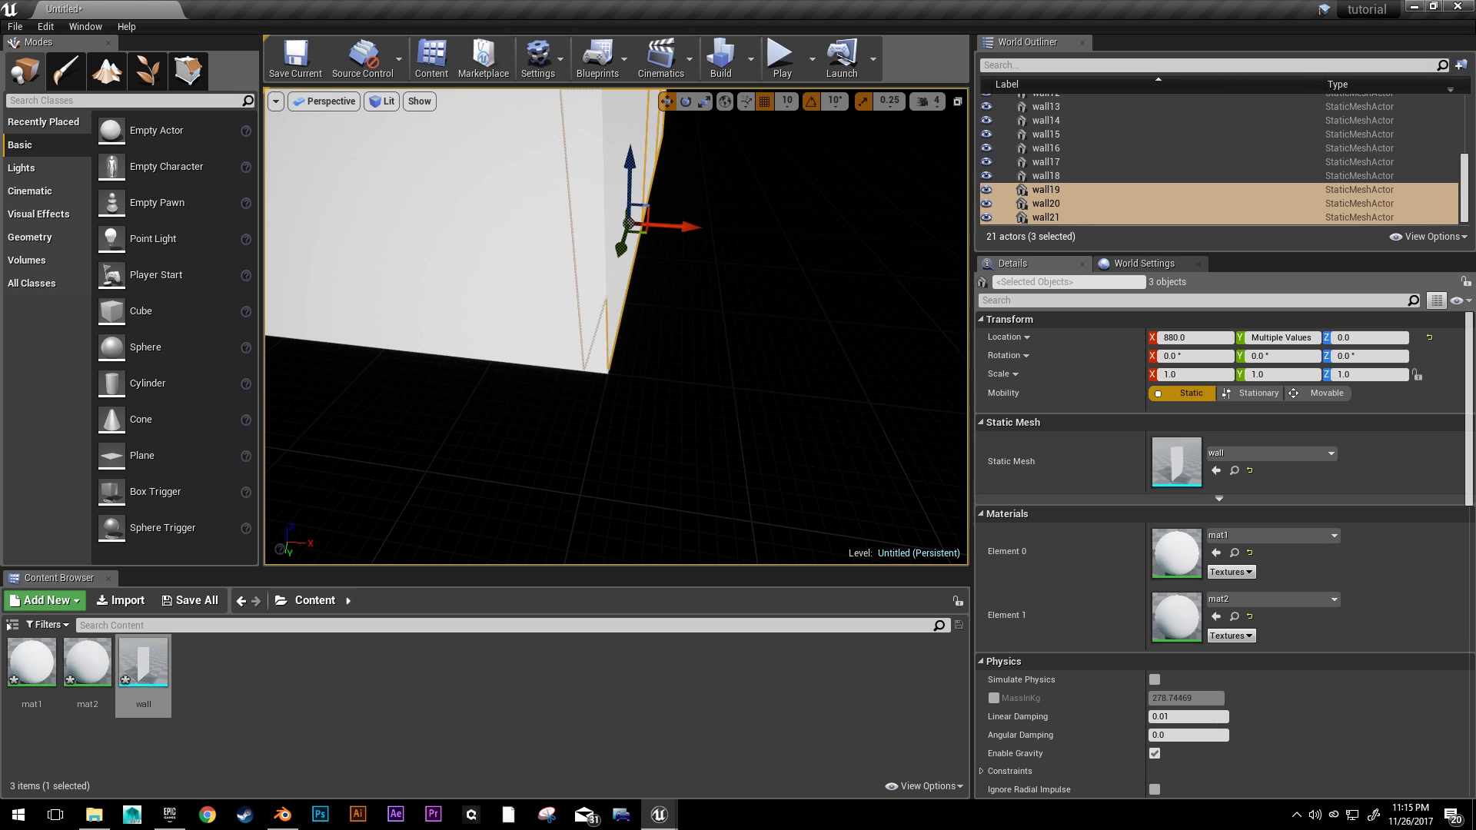
- Place a BP_Sky_Sphere above the room at about X 640, Y 650, Z 620 and disable Colors Determined By Sun Position
{"action": "mouse_move", "coordinate": [792, 259]}
{"action": "right_mouse_down"}
{"action": "mouse_move", "coordinate": [815, 265]}
{"action": "mouse_move", "coordinate": [792, 259]}
{"action": "right_mouse_up"}
{"action": "key", "text": "s"}
{"action": "right_click_drag", "start_coordinate": [713, 349], "coordinate": [665, 340]}
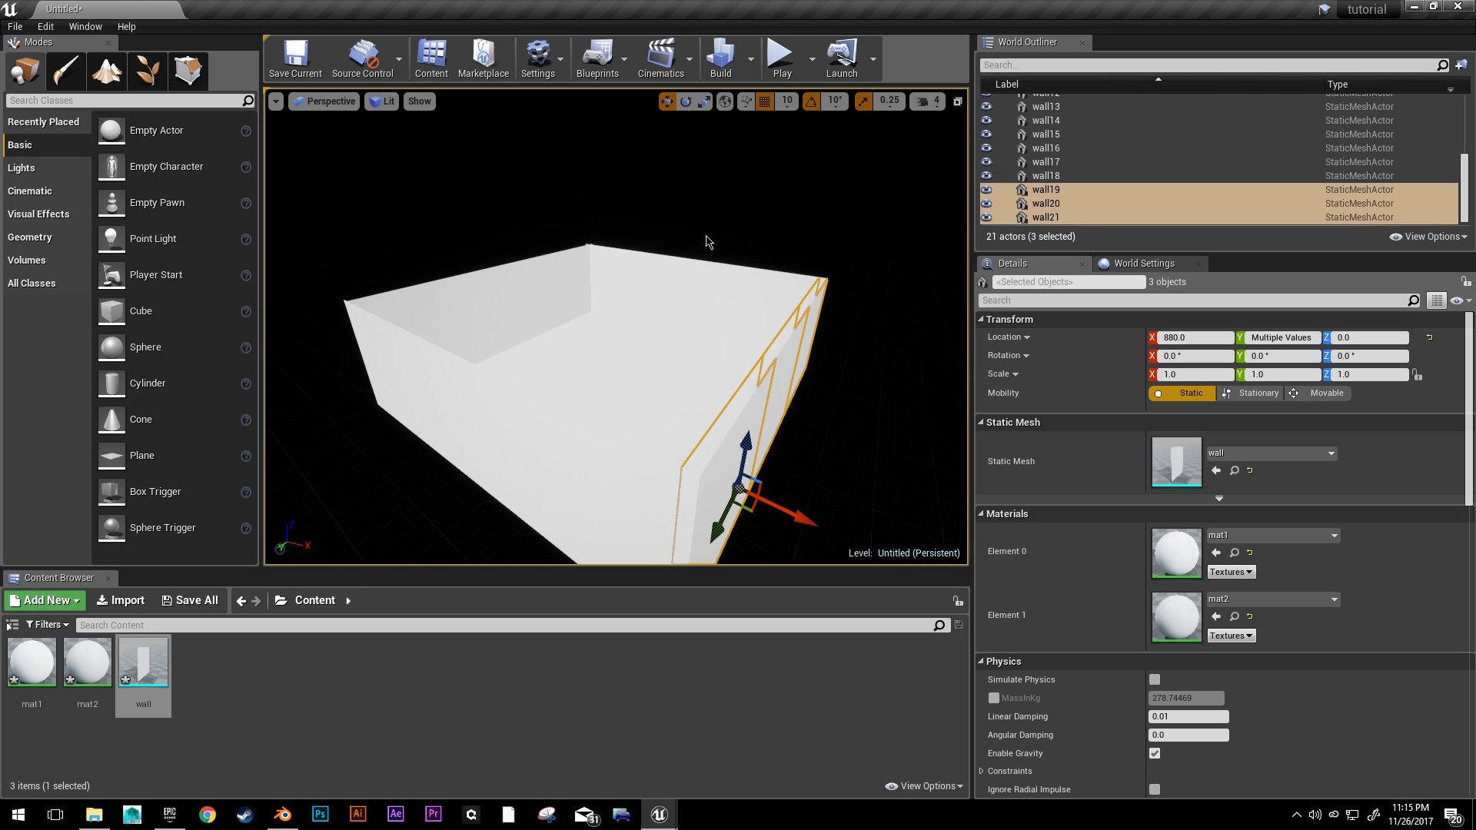
{"action": "right_click_drag", "start_coordinate": [713, 244], "coordinate": [733, 286]}
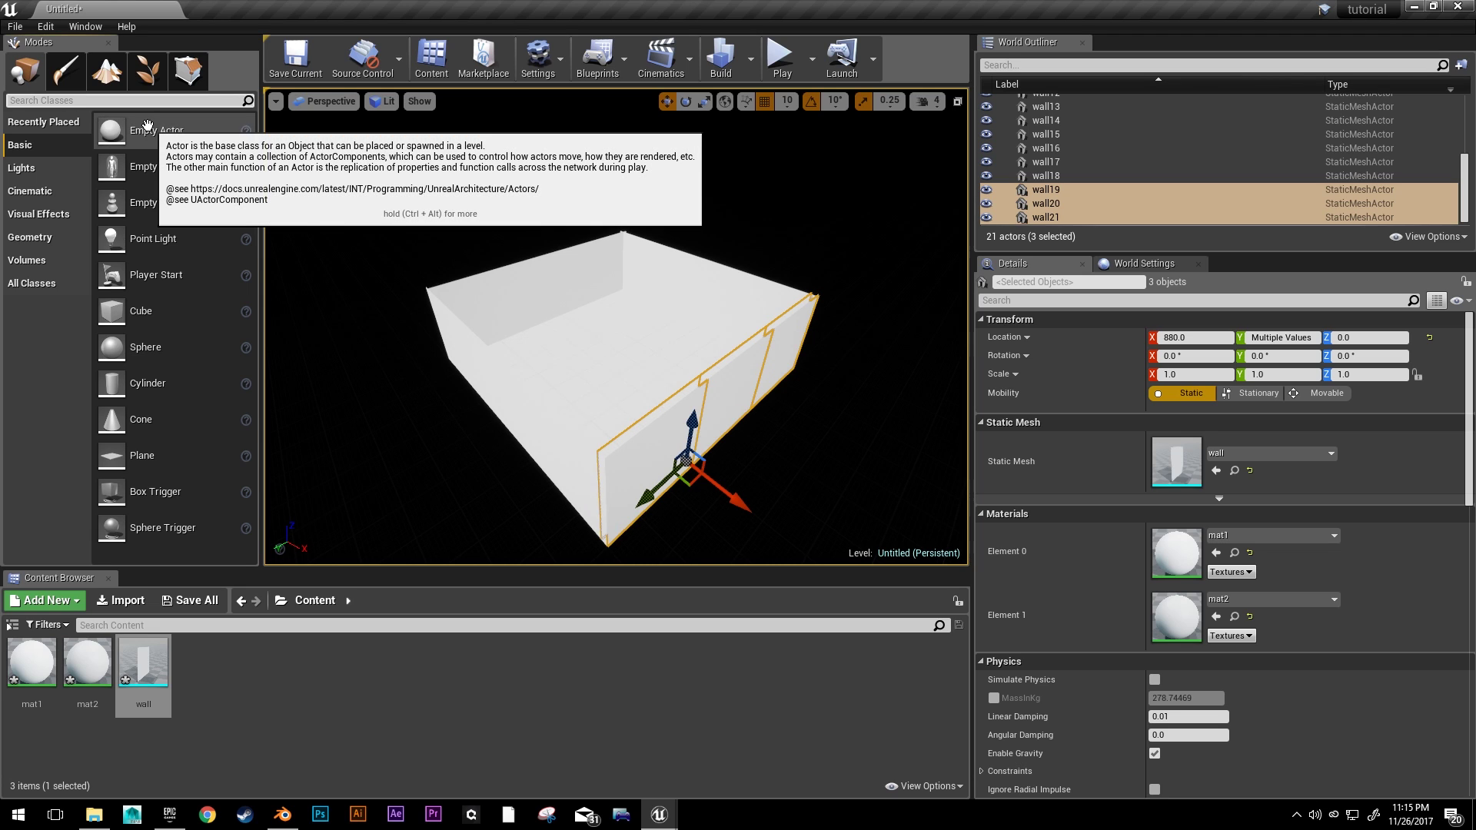
{"action": "type", "text": "sky"}
{"action": "left_click_drag", "start_coordinate": [613, 210], "coordinate": [611, 210]}
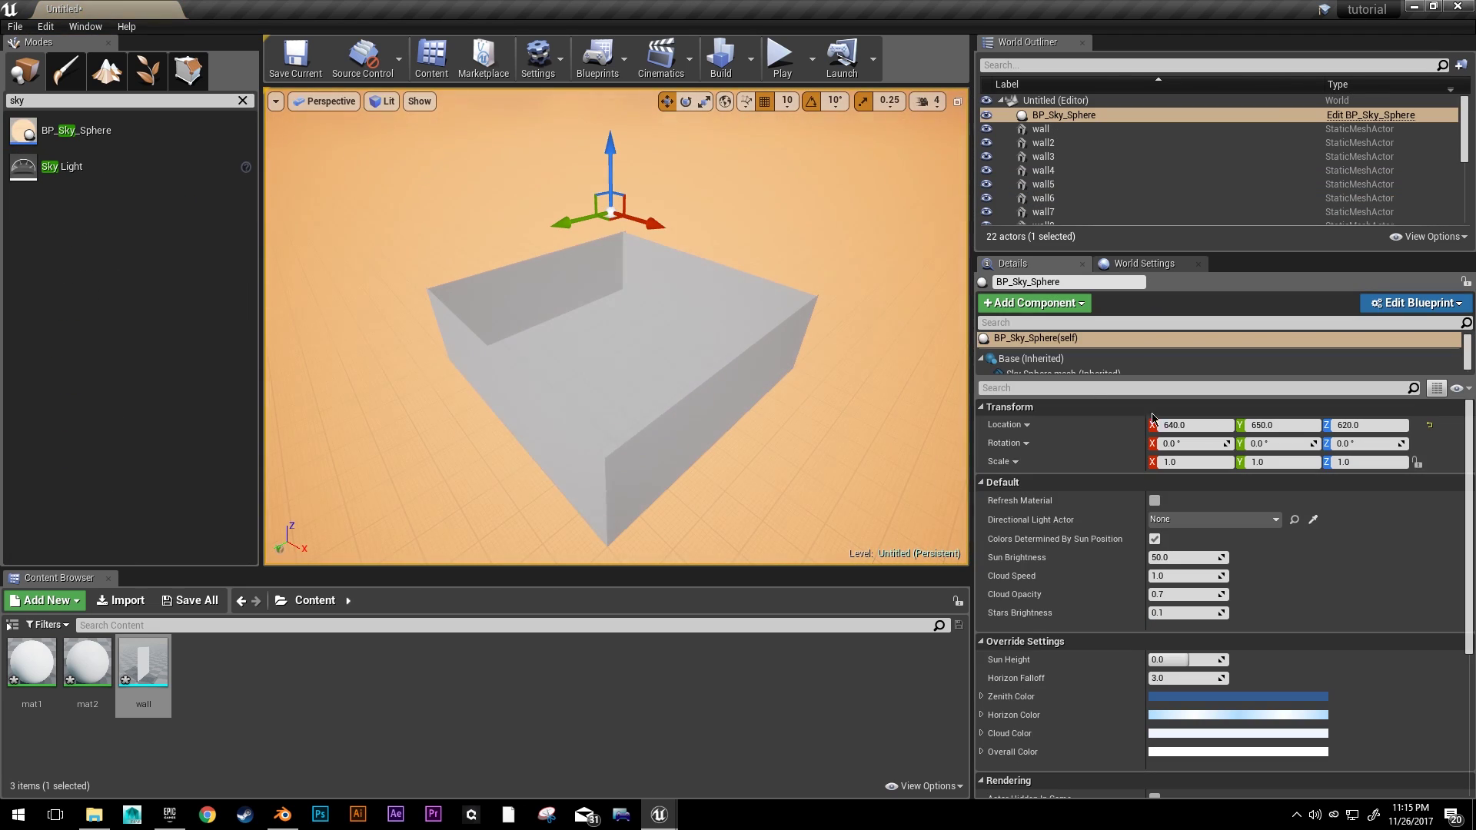
{"action": "left_click", "coordinate": [1154, 539]}
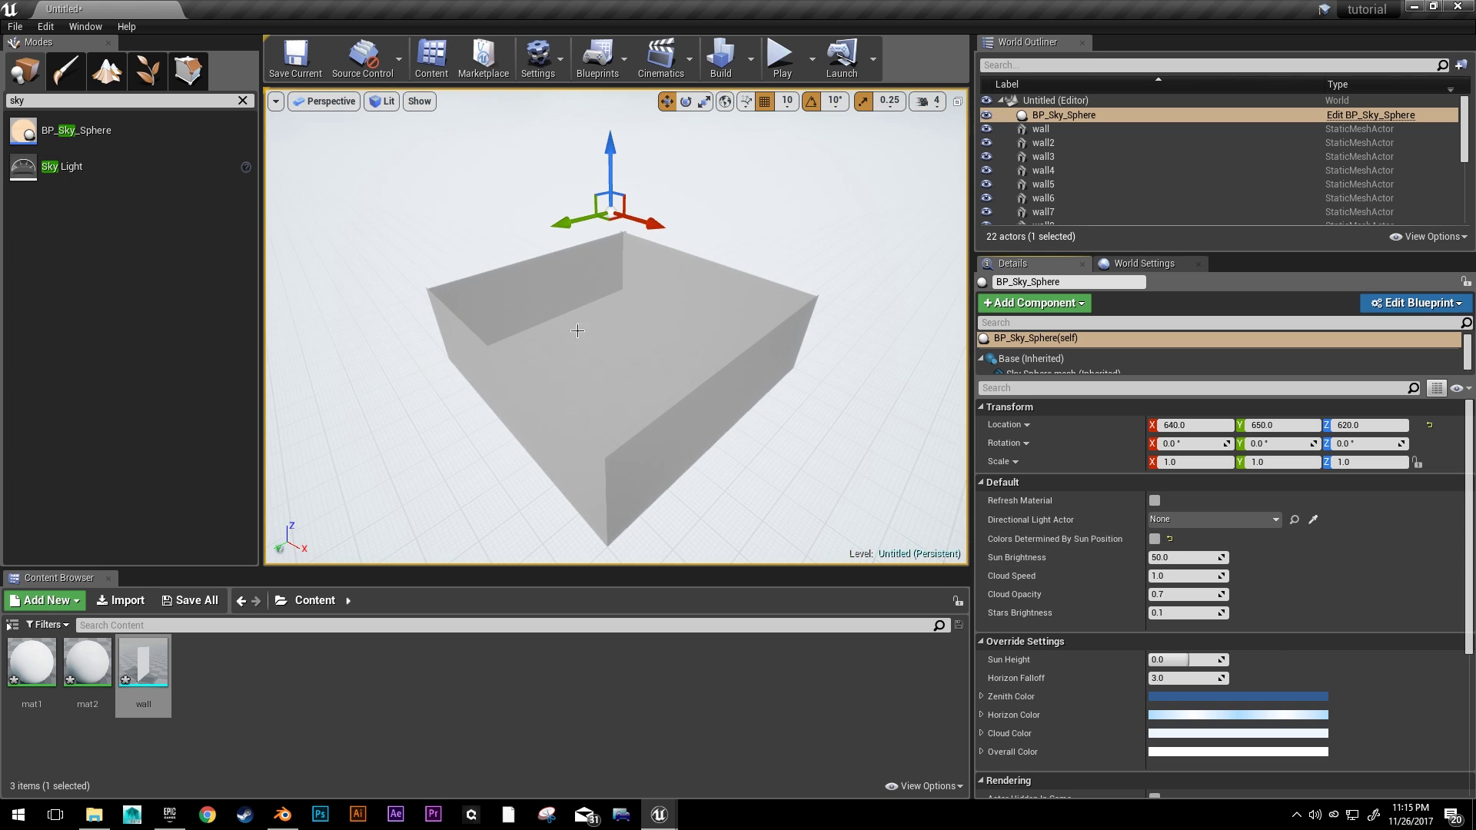
- Place a Directional Light above the room and assign it as the sky sphere's Directional Light Actor
{"action": "right_click_drag", "start_coordinate": [685, 337], "coordinate": [684, 296]}
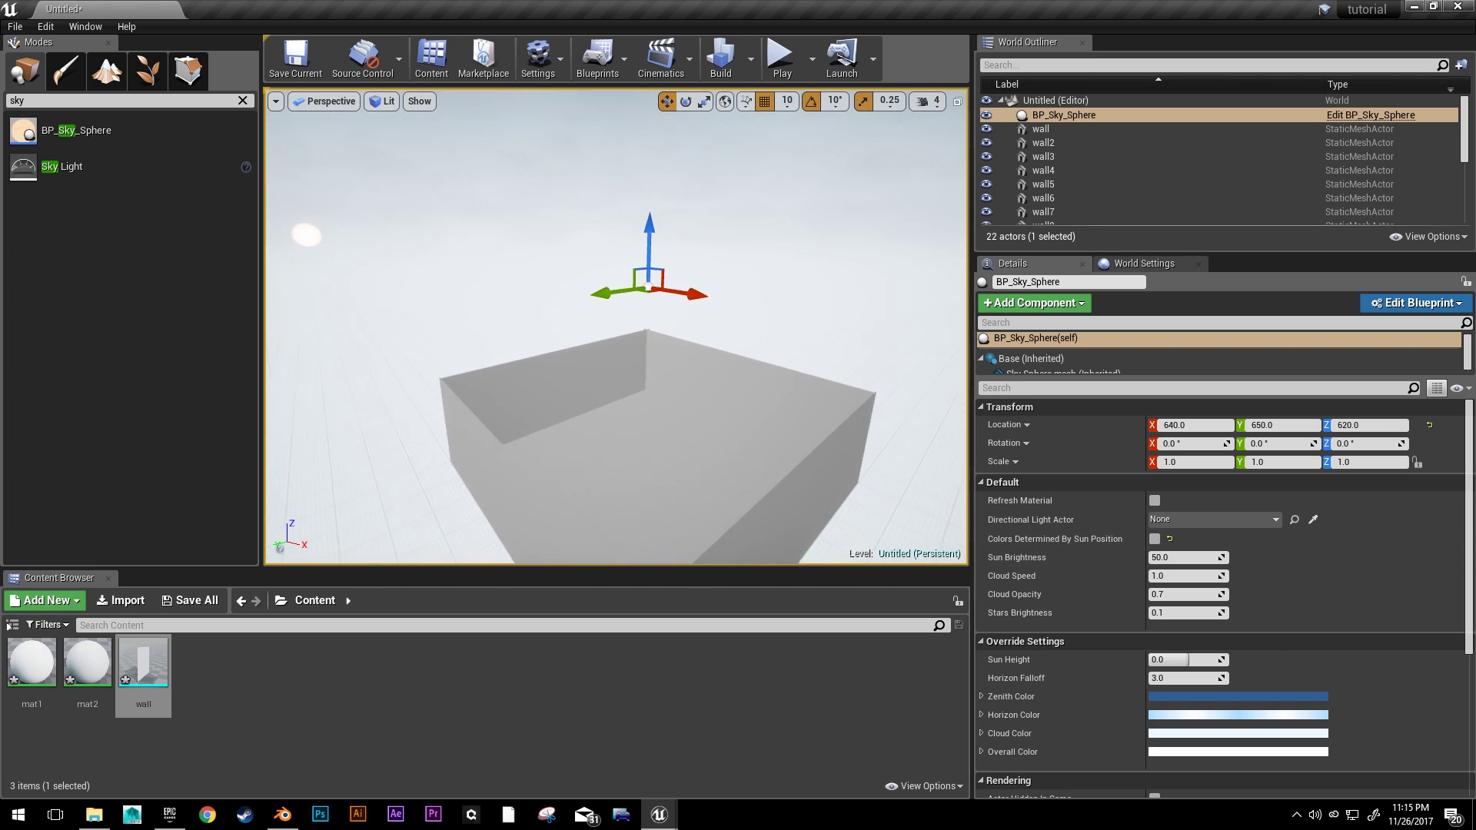
{"action": "left_click", "coordinate": [124, 105]}
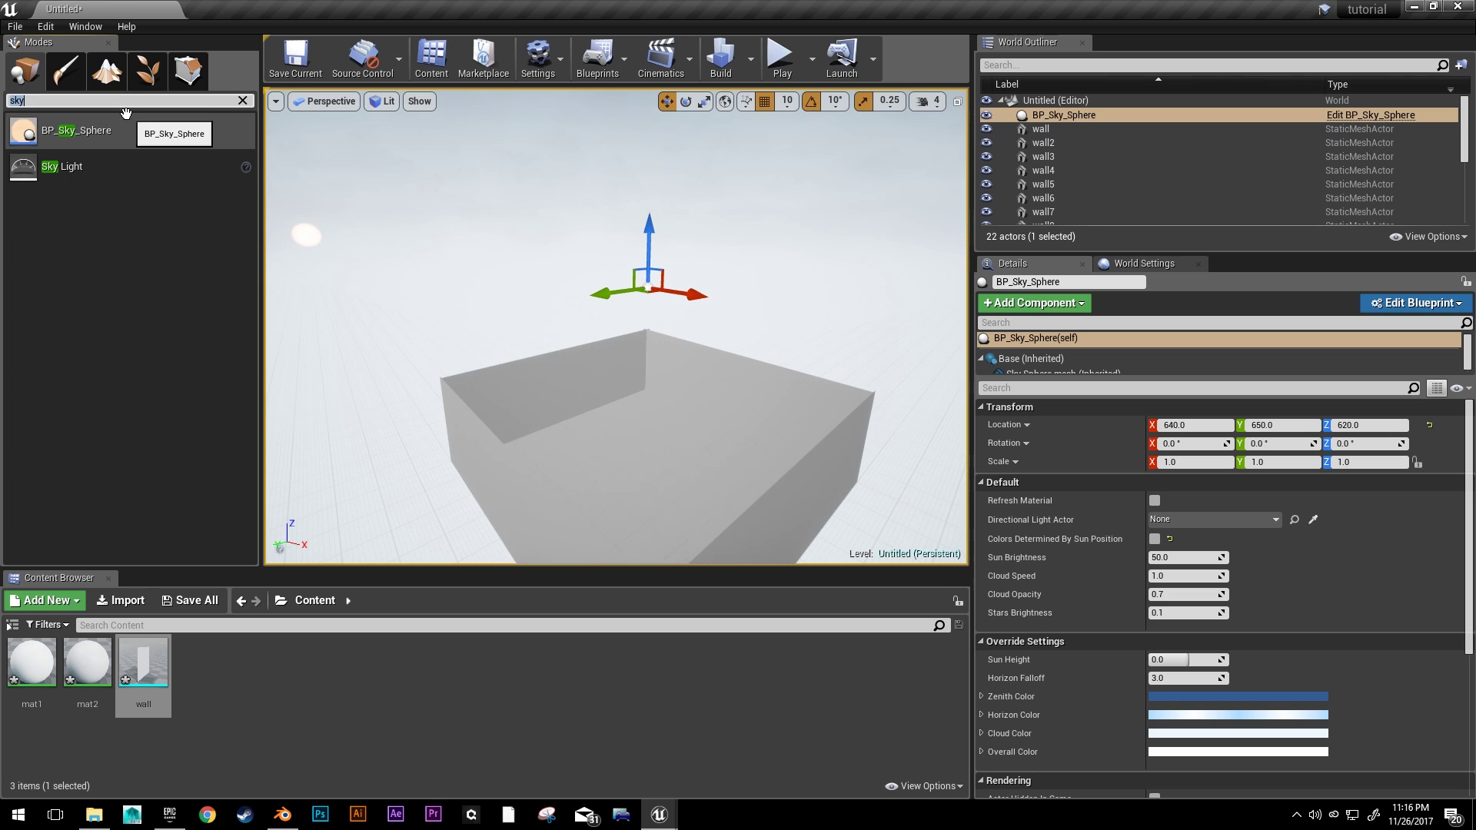
{"action": "type", "text": "dir"}
{"action": "left_click_drag", "start_coordinate": [119, 117], "coordinate": [553, 186]}
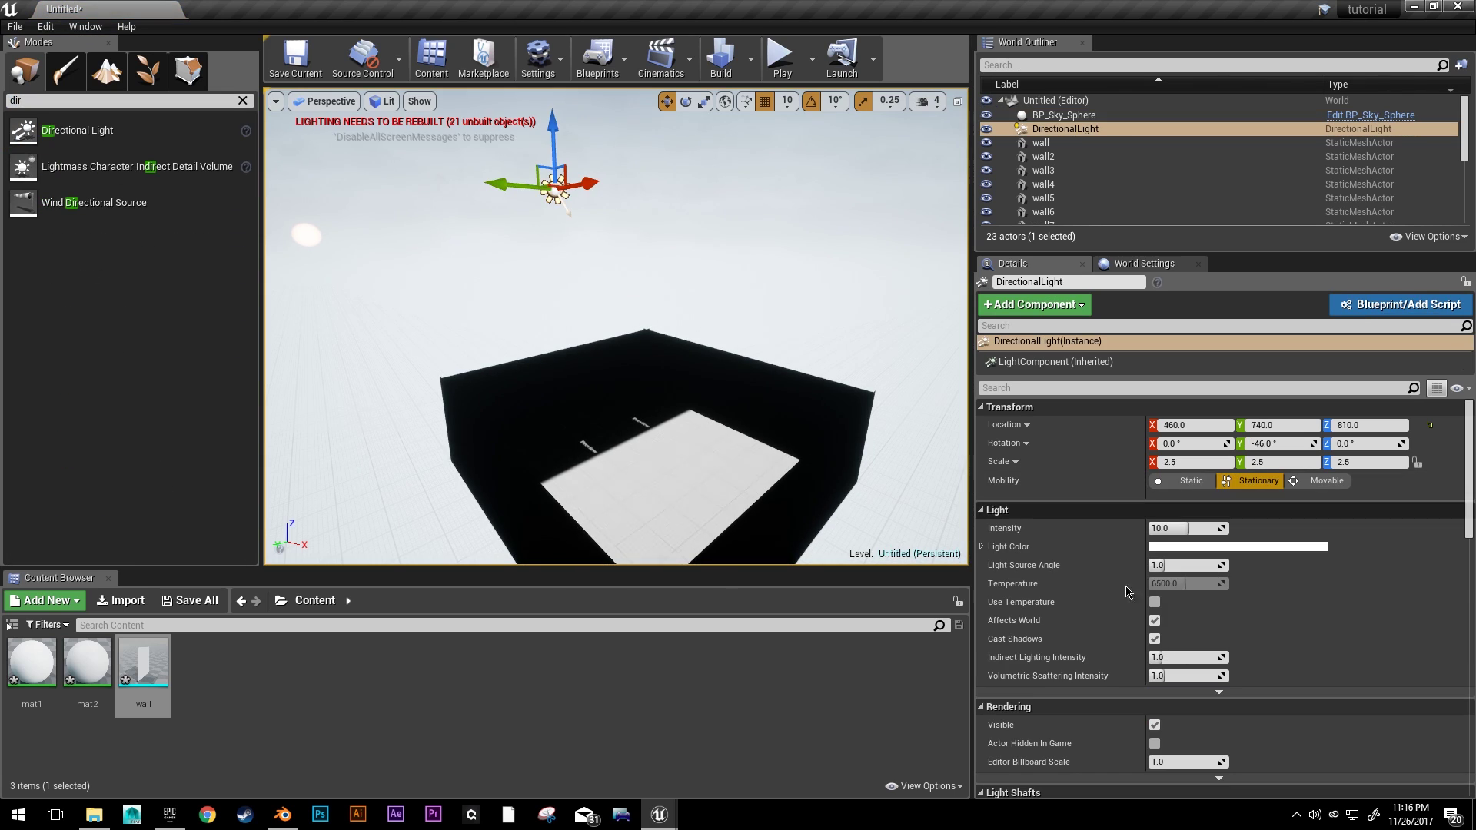
{"action": "left_click", "coordinate": [1064, 115]}
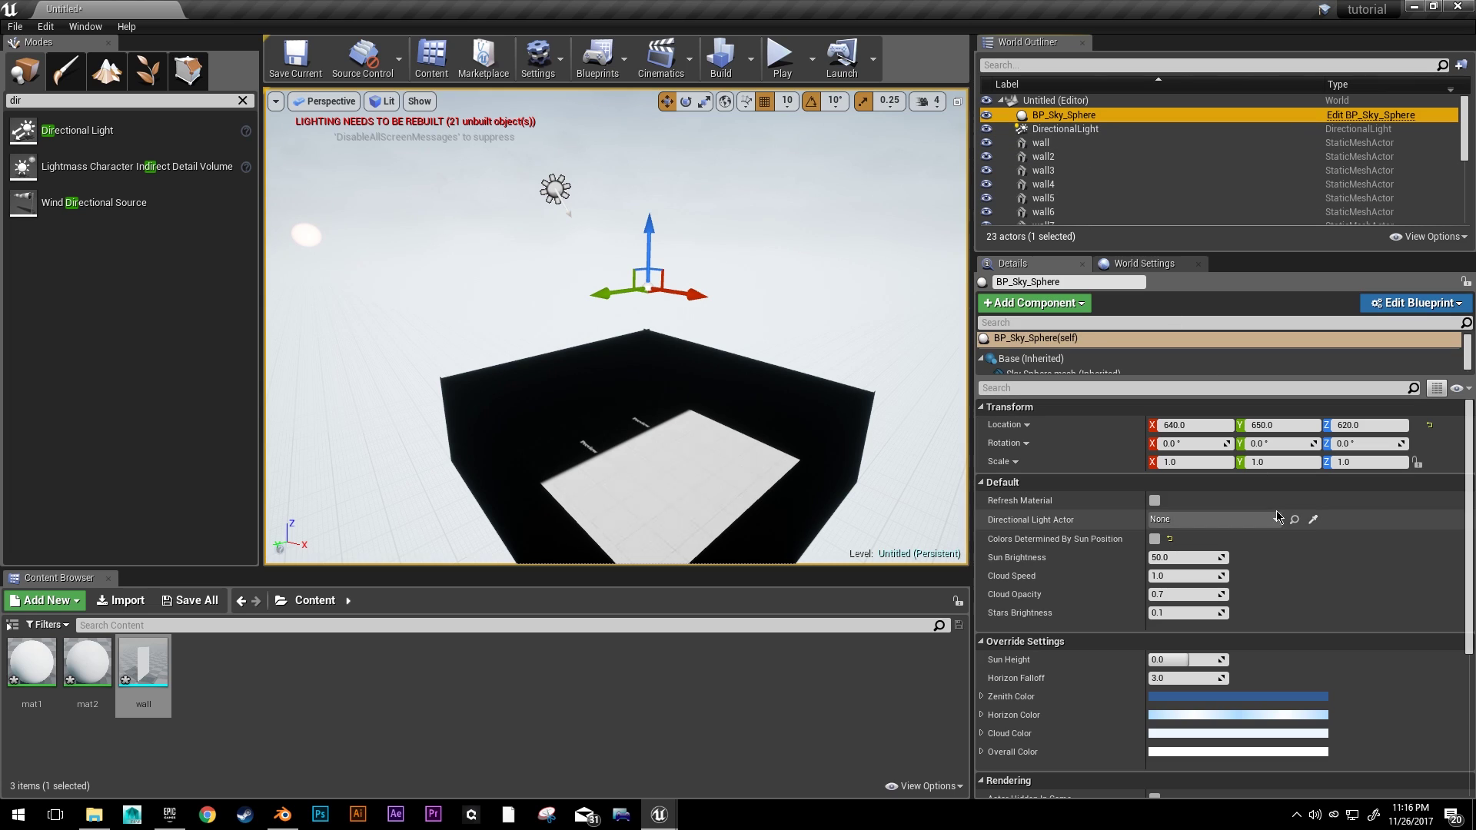
{"action": "left_click", "coordinate": [1207, 522]}
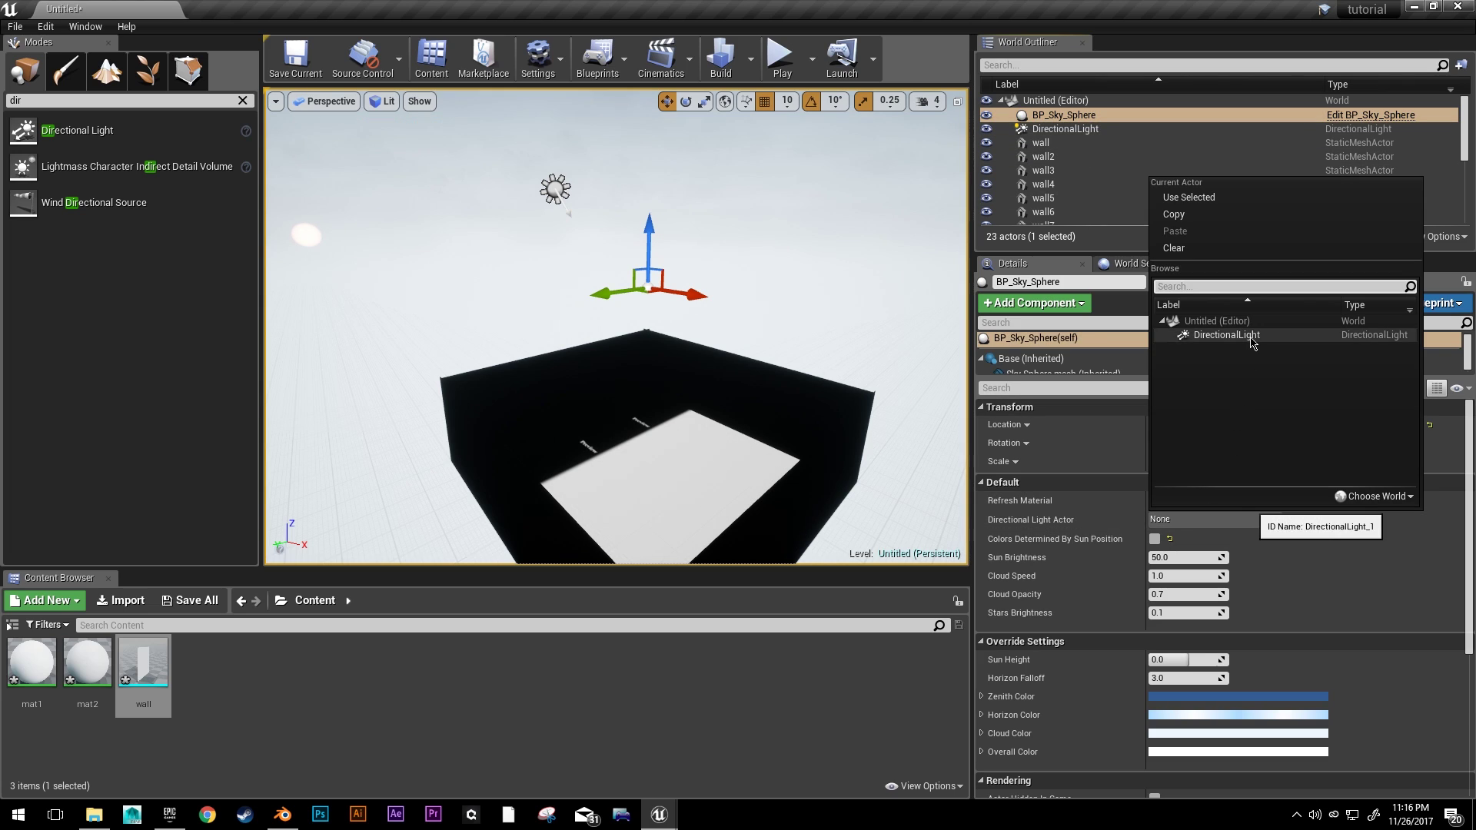
{"action": "left_click", "coordinate": [1226, 335]}
- Rotate the directional light to -60° about the Z axis so it shines diagonally into the room
{"action": "left_click", "coordinate": [555, 189]}
{"action": "key", "text": "e"}
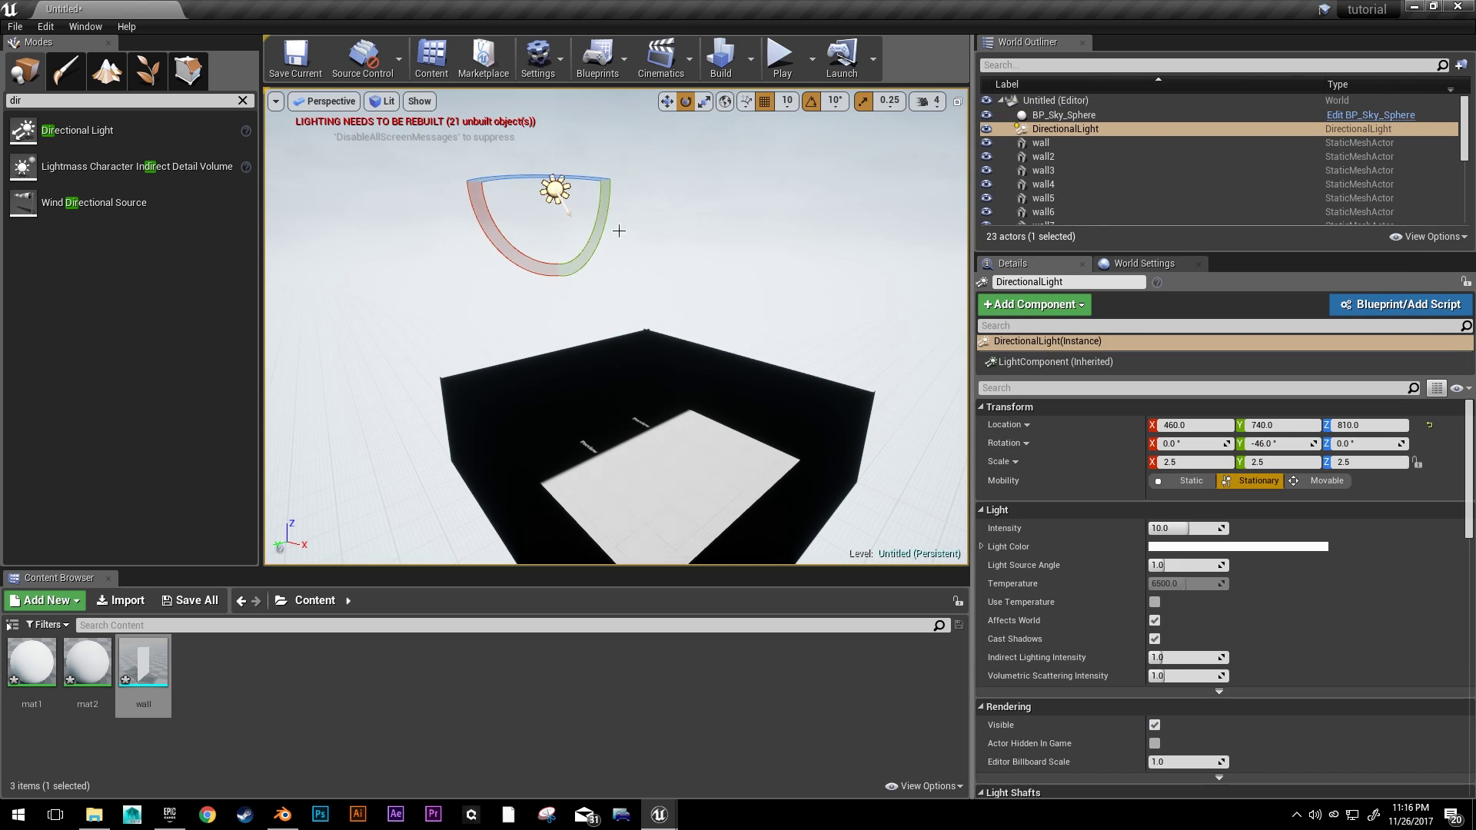
{"action": "left_click_drag", "start_coordinate": [584, 197], "coordinate": [587, 252]}
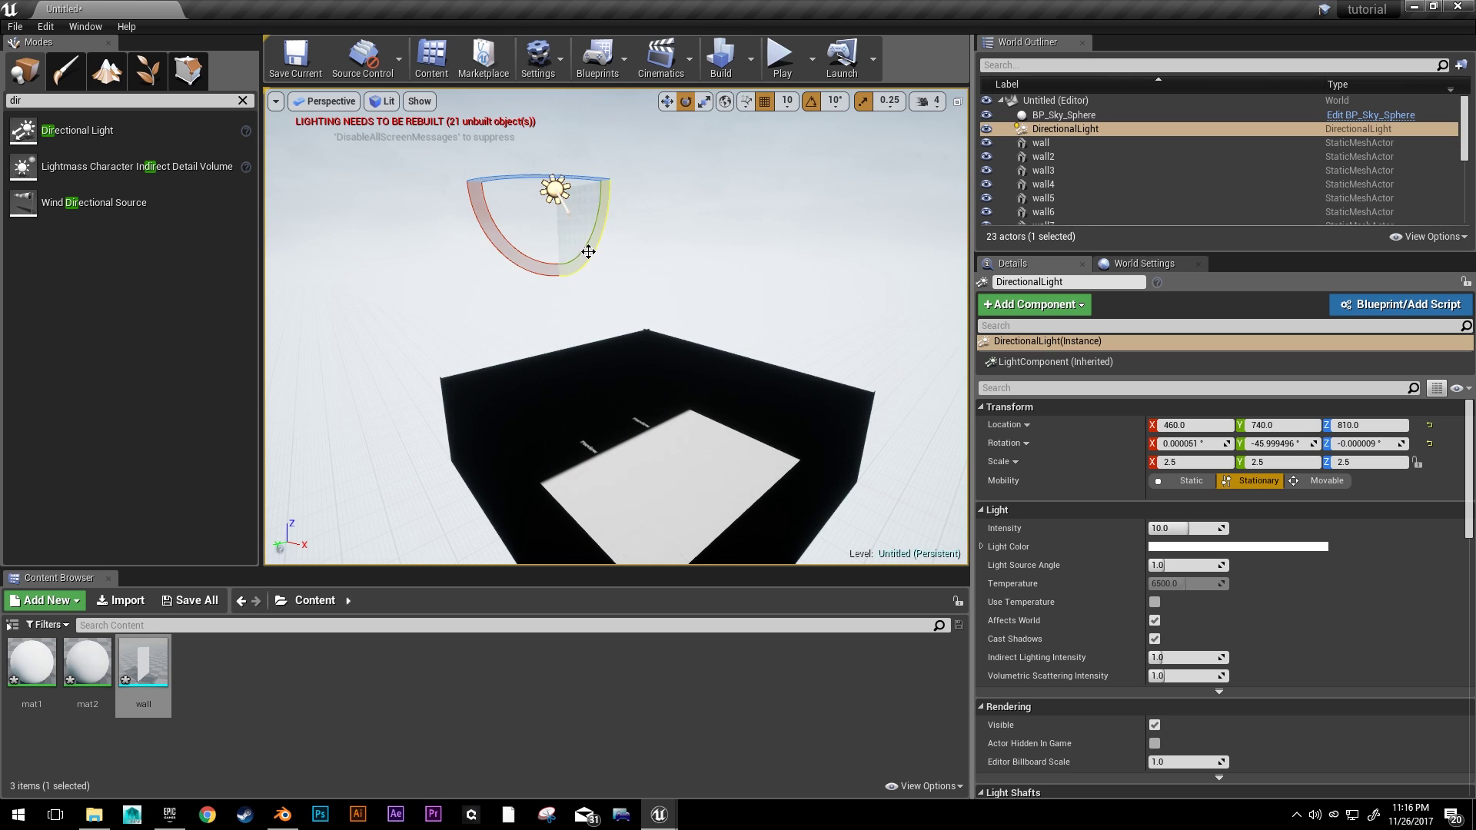
{"action": "left_click_drag", "start_coordinate": [513, 176], "coordinate": [516, 178]}
{"action": "right_click_drag", "start_coordinate": [516, 178], "coordinate": [507, 238]}
{"action": "key", "text": "w"}
{"action": "key", "text": "s"}
{"action": "key", "text": "w"}
{"action": "key", "text": "s"}
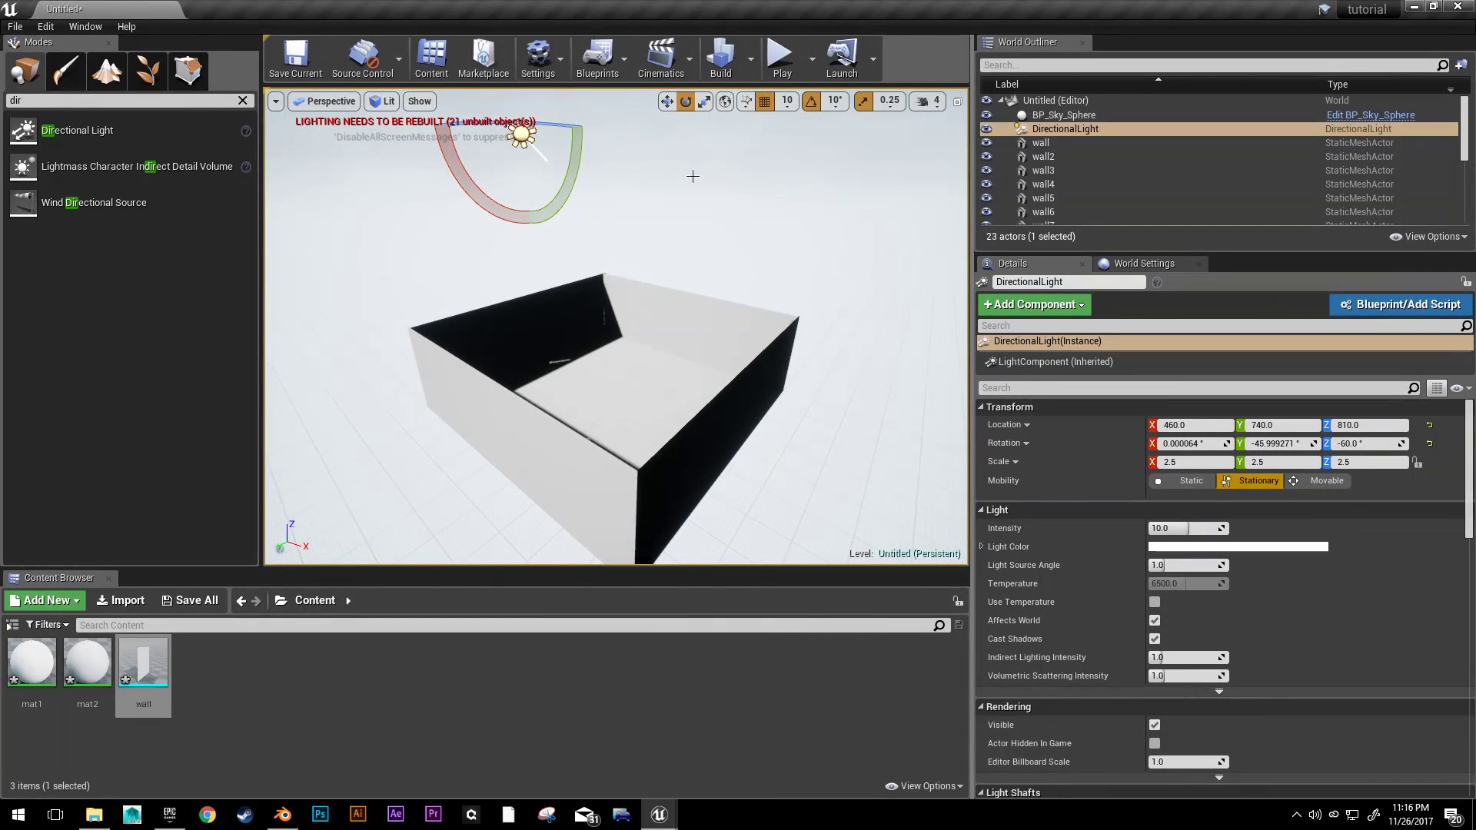
- Build the level's lighting and inspect the baked shading on the room's walls and floor
{"action": "left_click", "coordinate": [720, 60]}
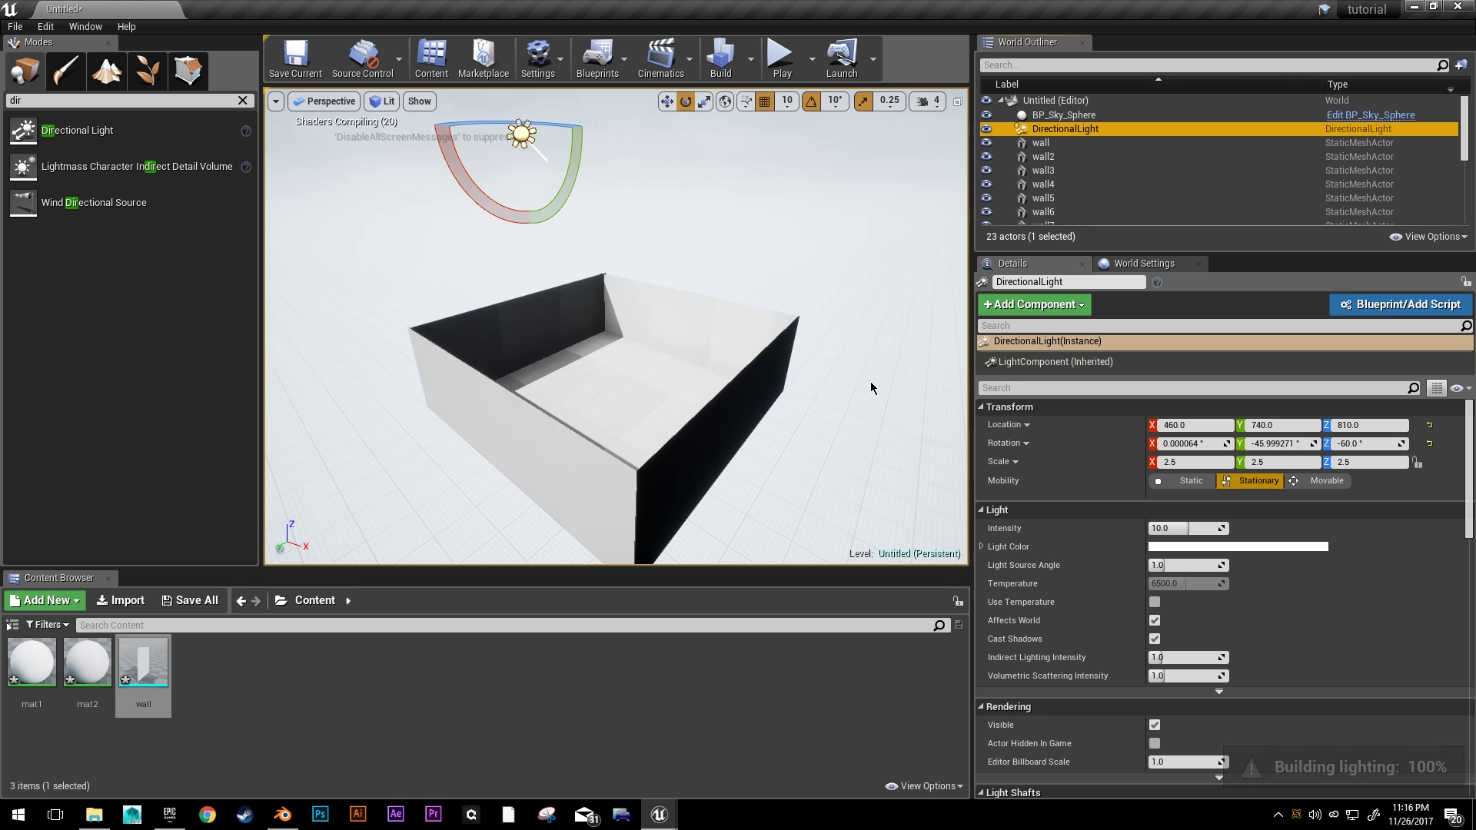
{"action": "key", "text": "w"}
{"action": "right_click_drag", "start_coordinate": [870, 381], "coordinate": [780, 378]}
{"action": "key", "text": "s"}
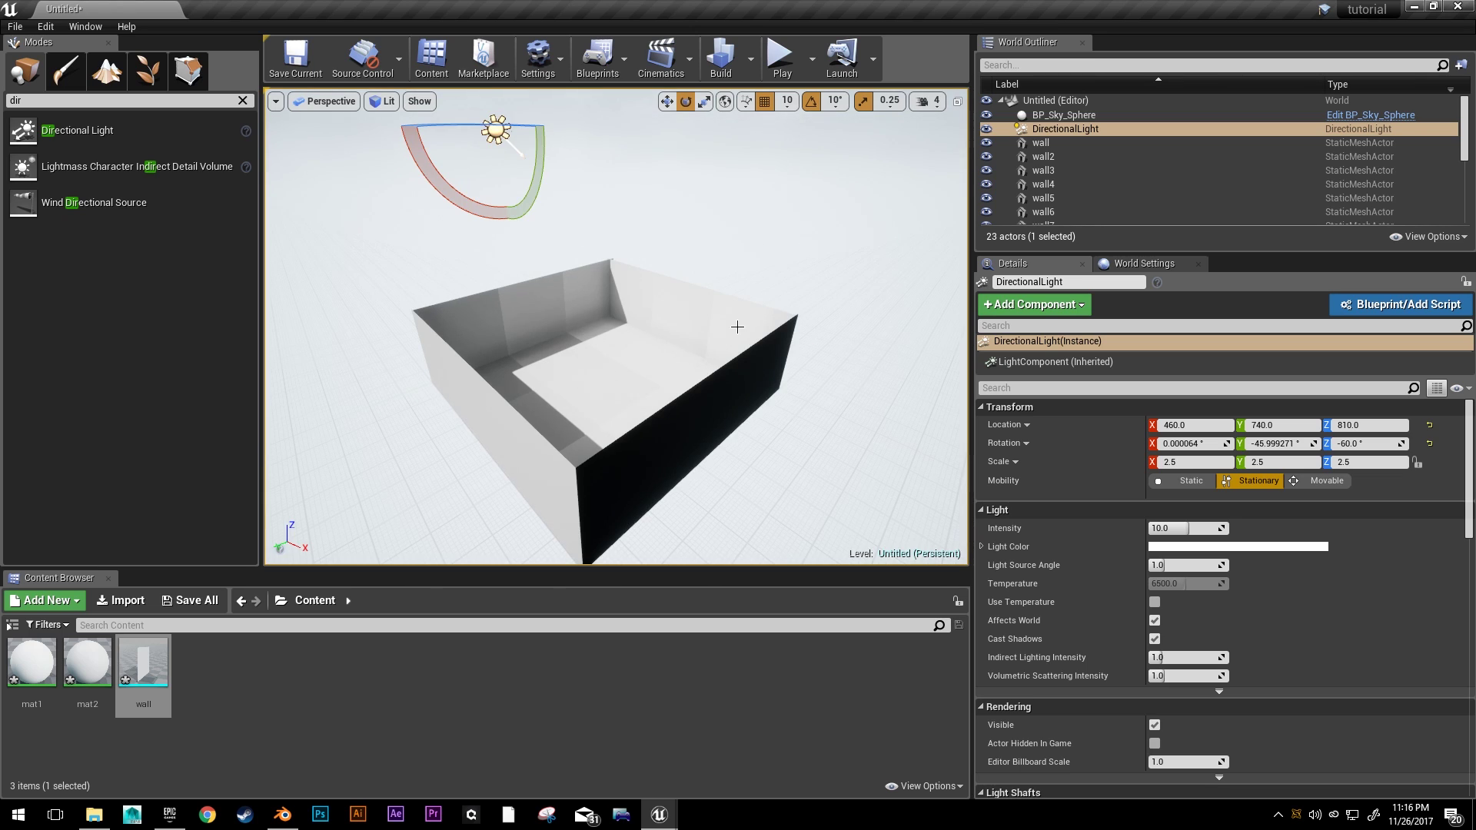
- Place a Sky Light above the room at about X 550, Y 880, Z 590
{"action": "left_click", "coordinate": [104, 96]}
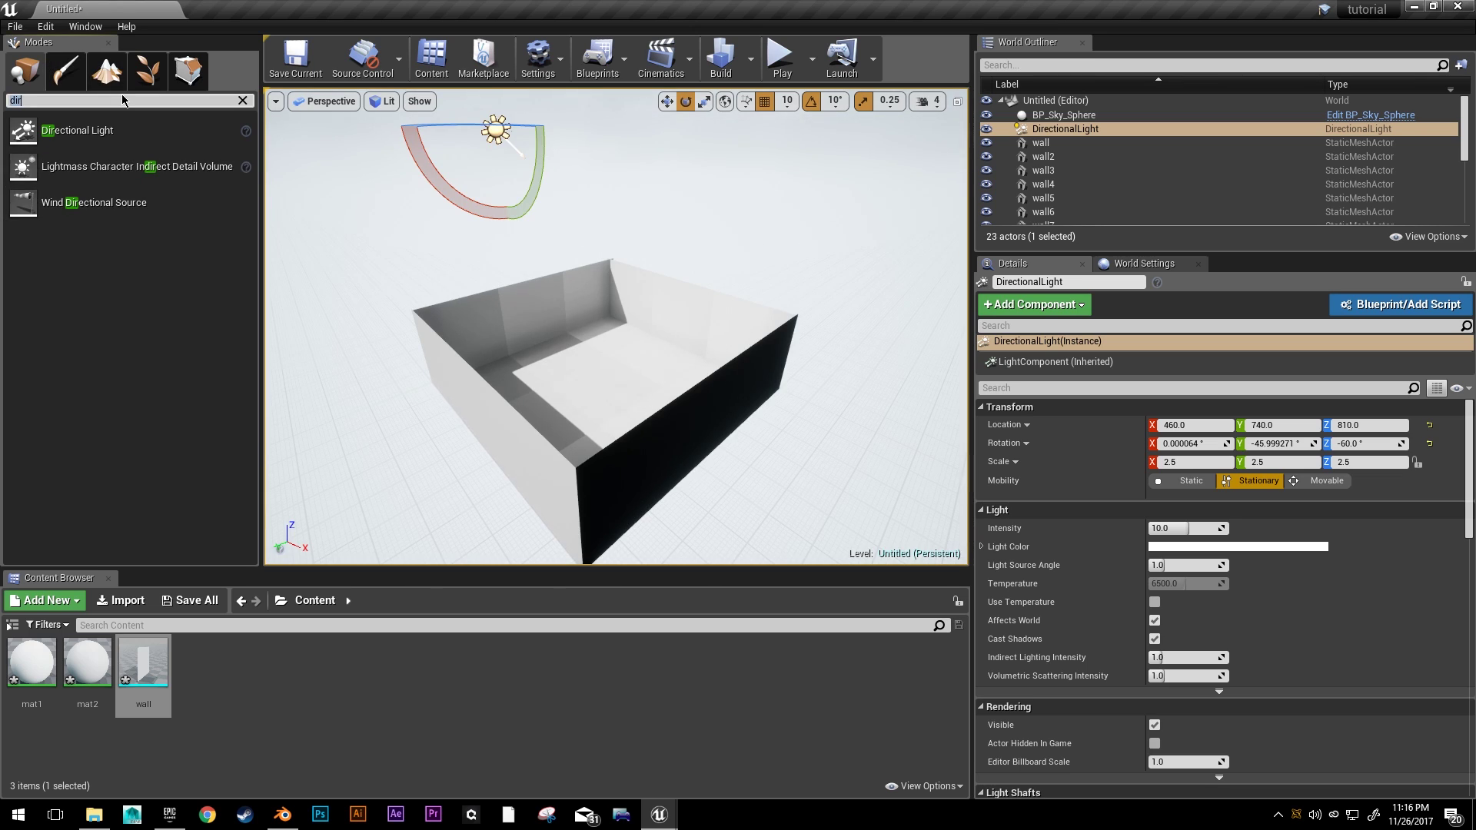
{"action": "type", "text": "sky"}
{"action": "left_click_drag", "start_coordinate": [61, 166], "coordinate": [470, 252]}
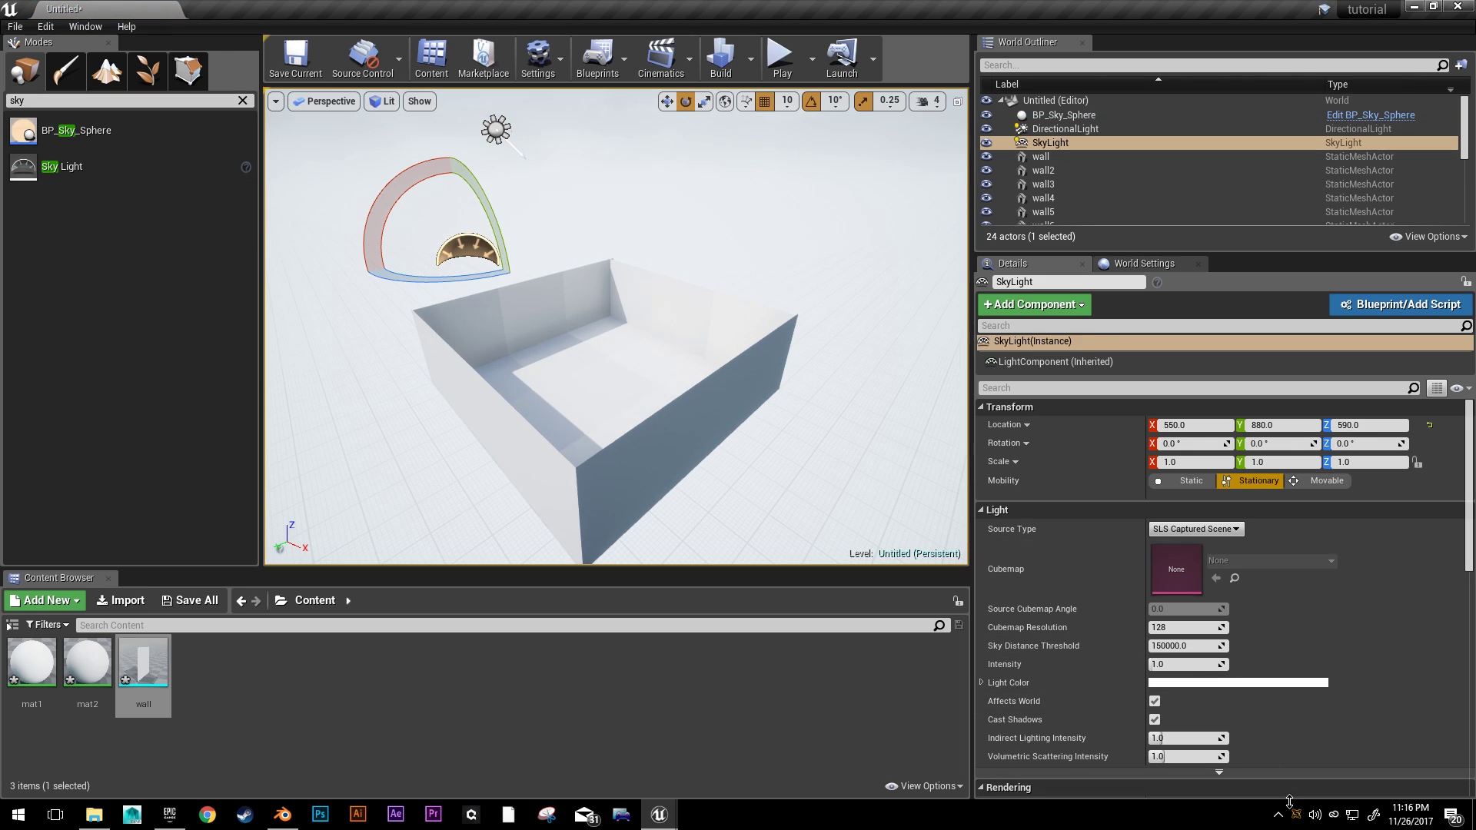
- Turn off Cast Shadows for the sky light and set its intensity to 0.25
{"action": "left_click", "coordinate": [1157, 721]}
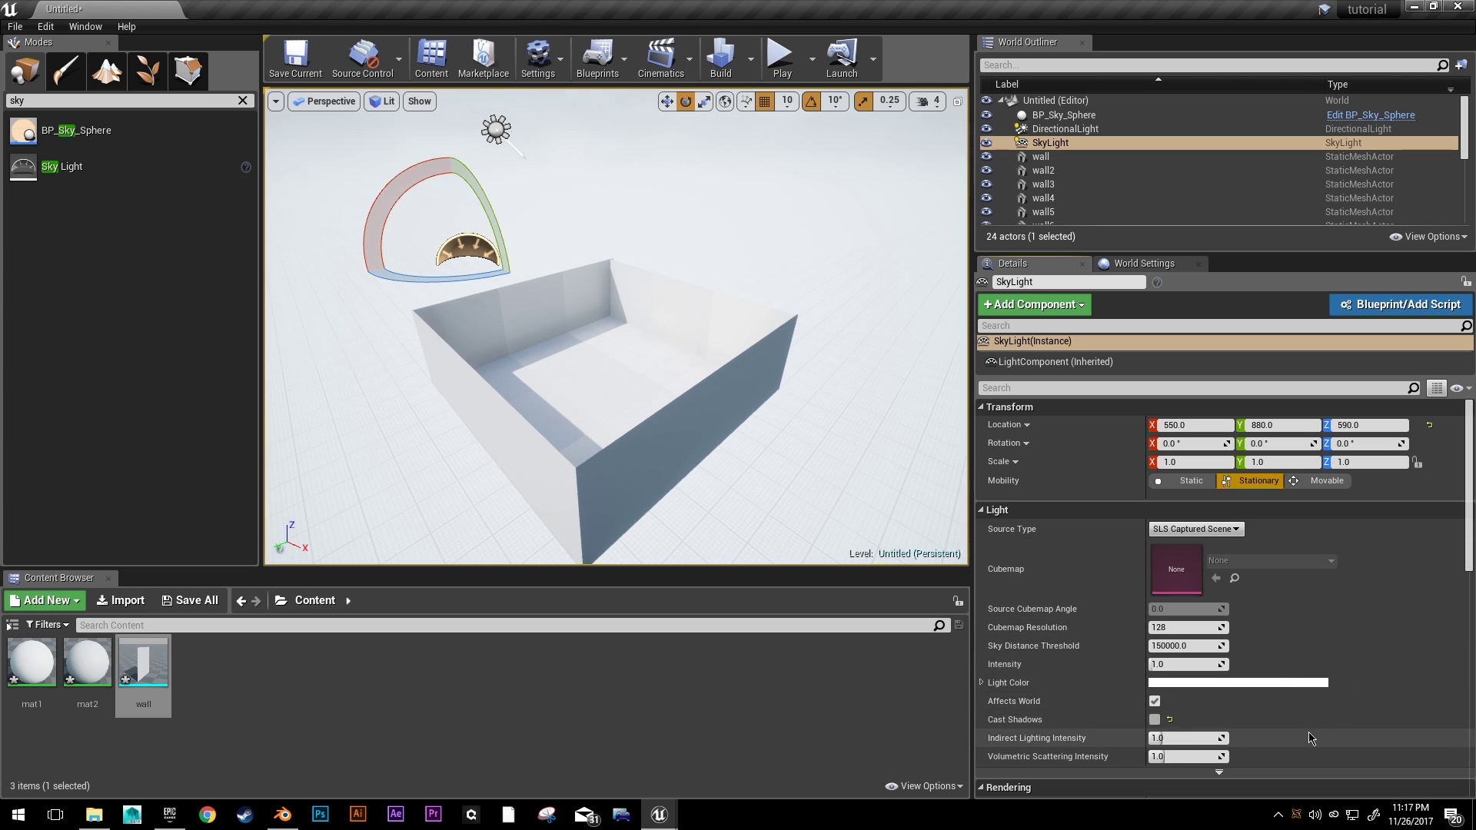
{"action": "left_click", "coordinate": [1192, 668]}
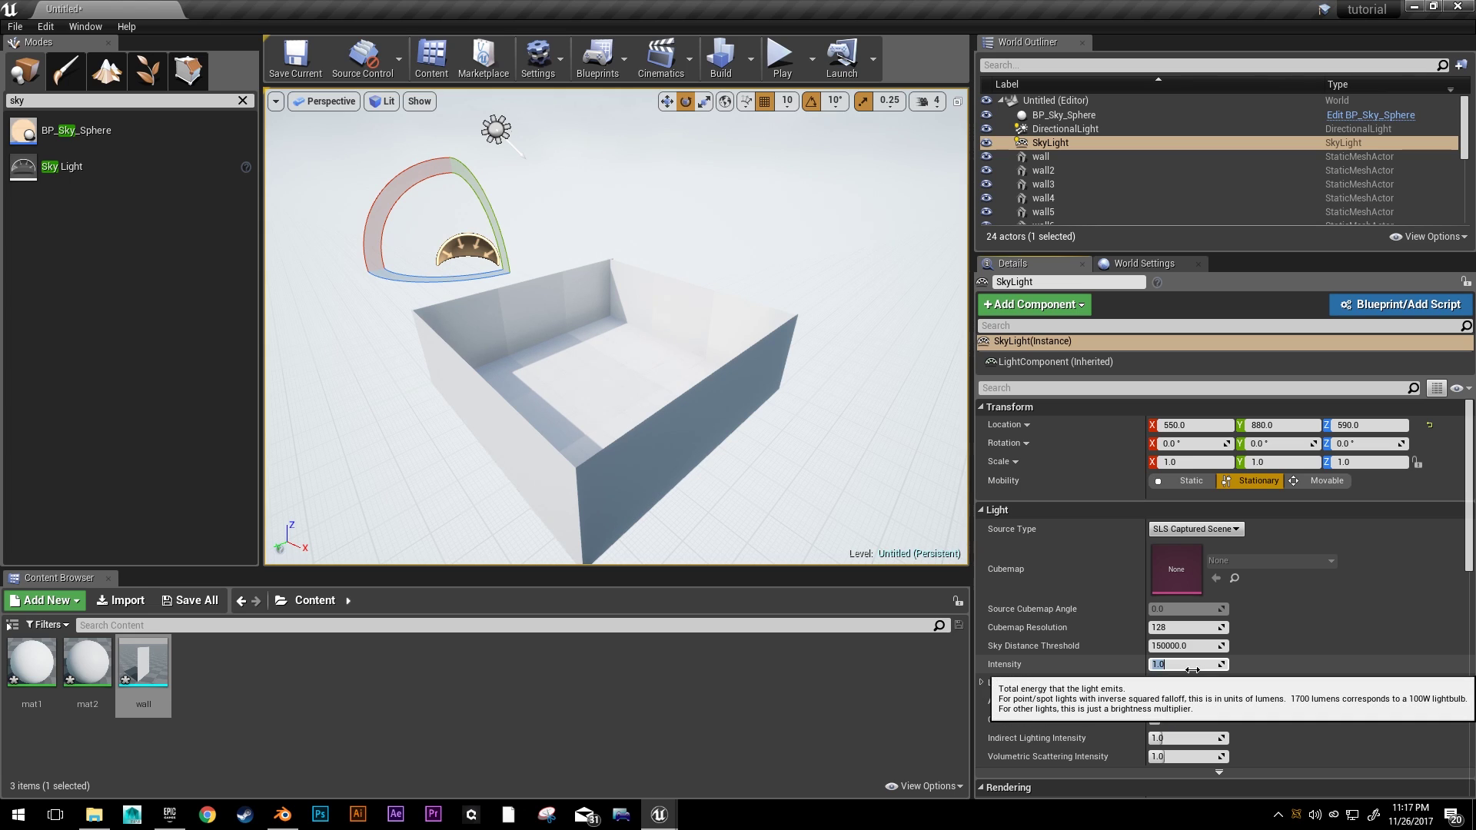
{"action": "type", "text": ".25"}
{"action": "key", "text": "Return"}
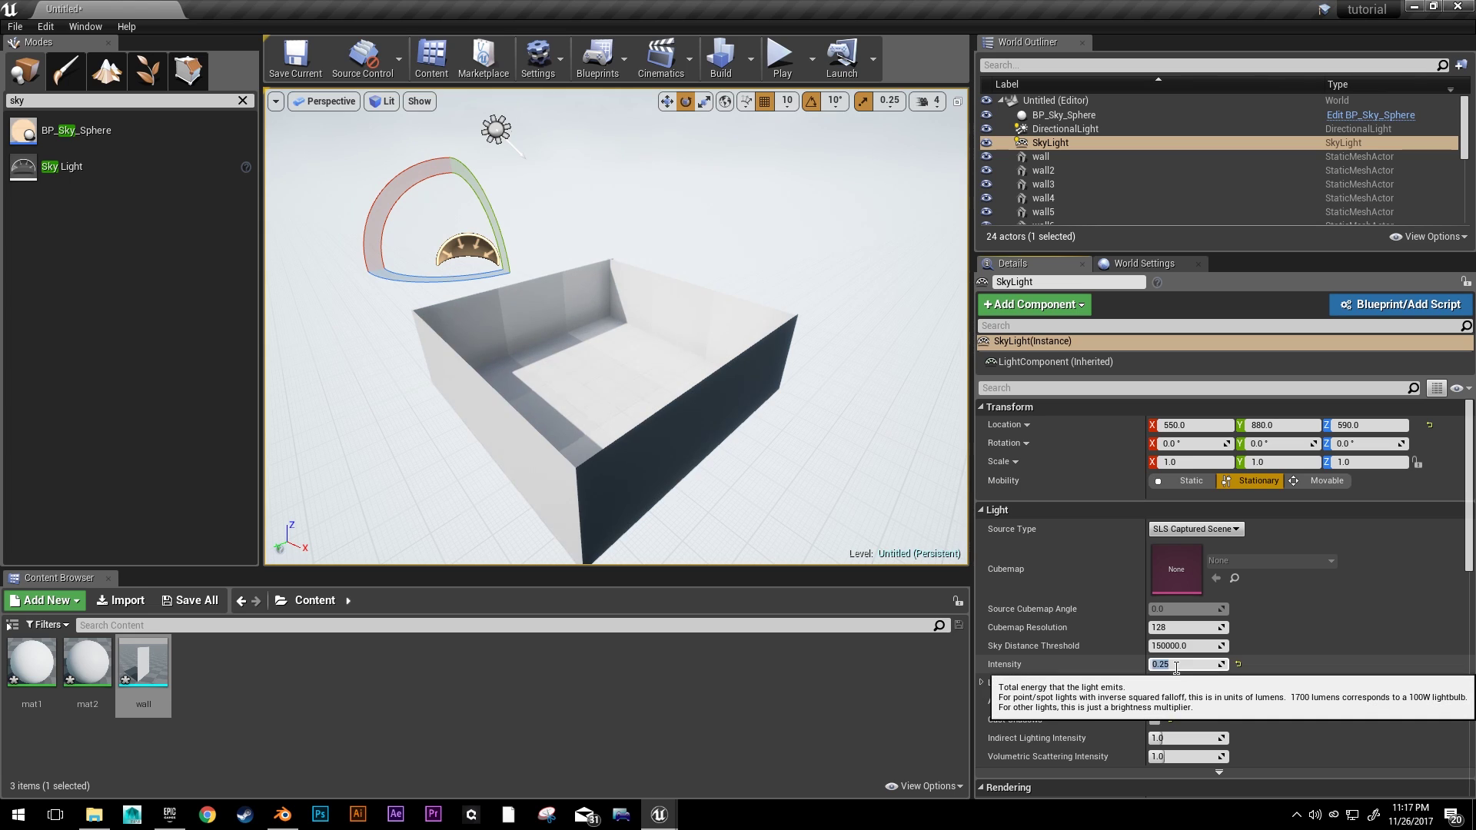
{"action": "left_click_drag", "start_coordinate": [636, 224], "coordinate": [606, 218]}
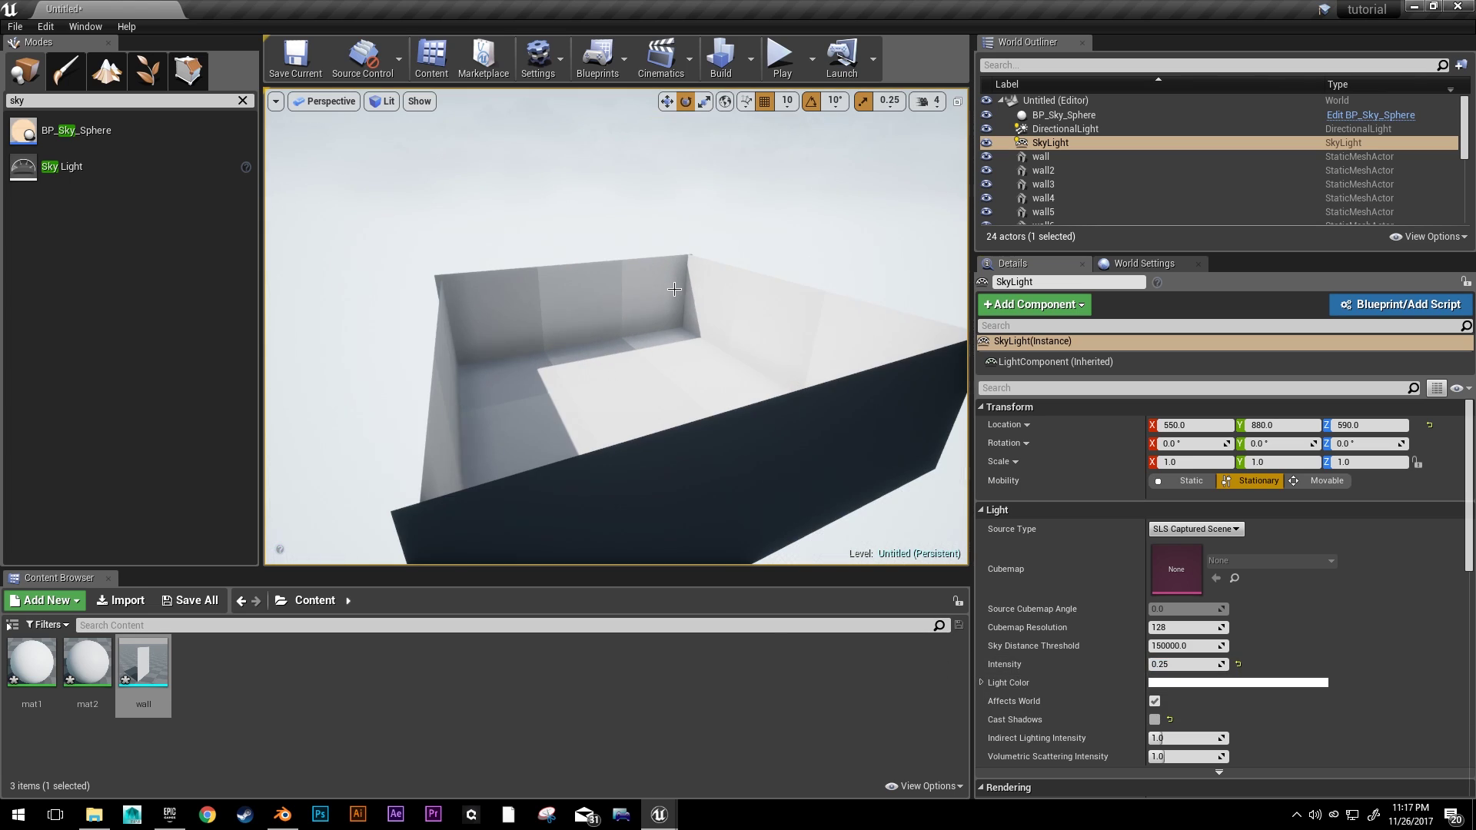
- Open the wall mesh for editing and expand its LOD 0 build settings to review the lightmap options and light map resolution
{"action": "double_click", "coordinate": [147, 679]}
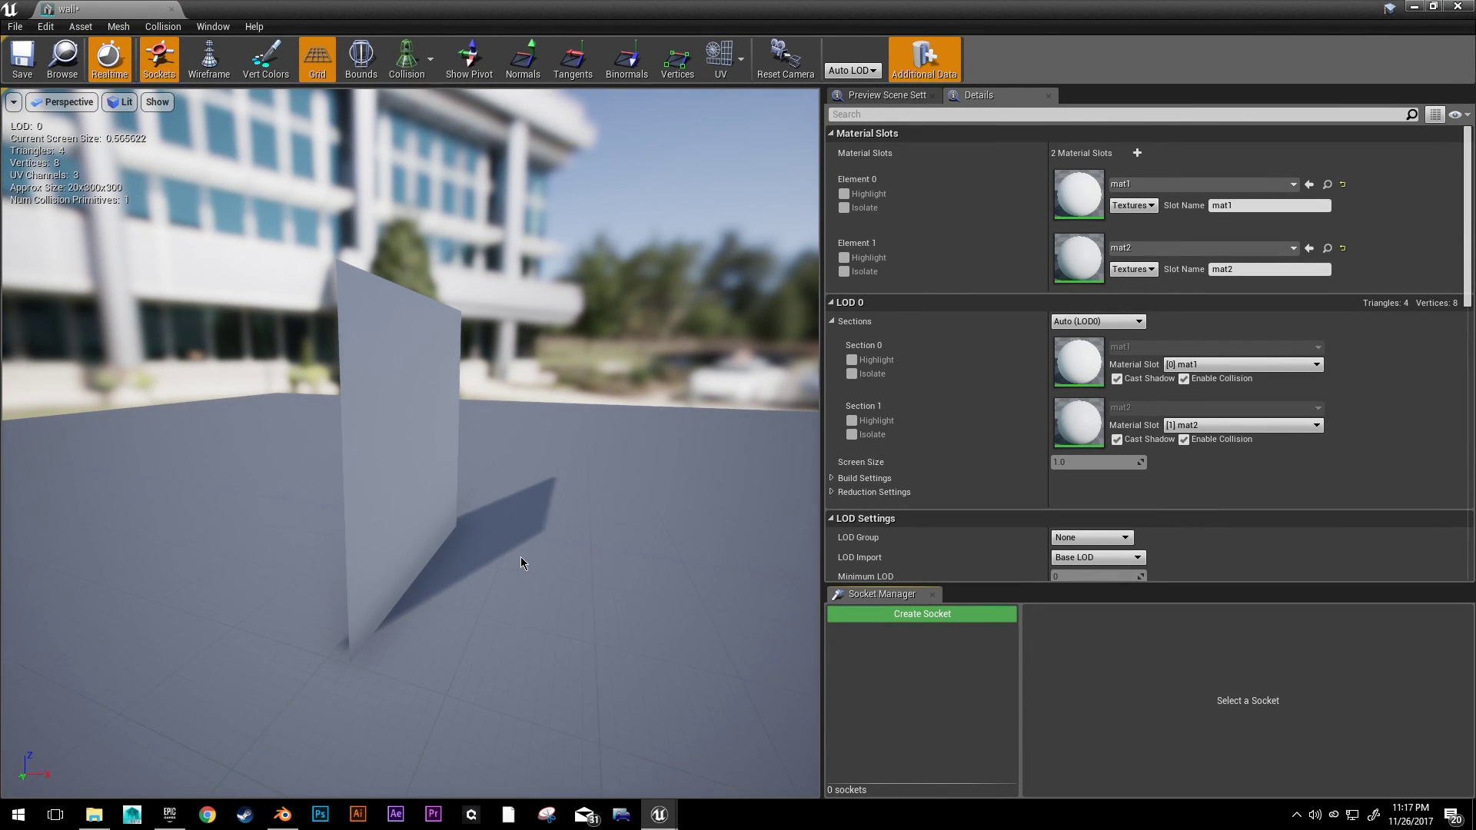
{"action": "left_click_drag", "start_coordinate": [460, 419], "coordinate": [366, 443]}
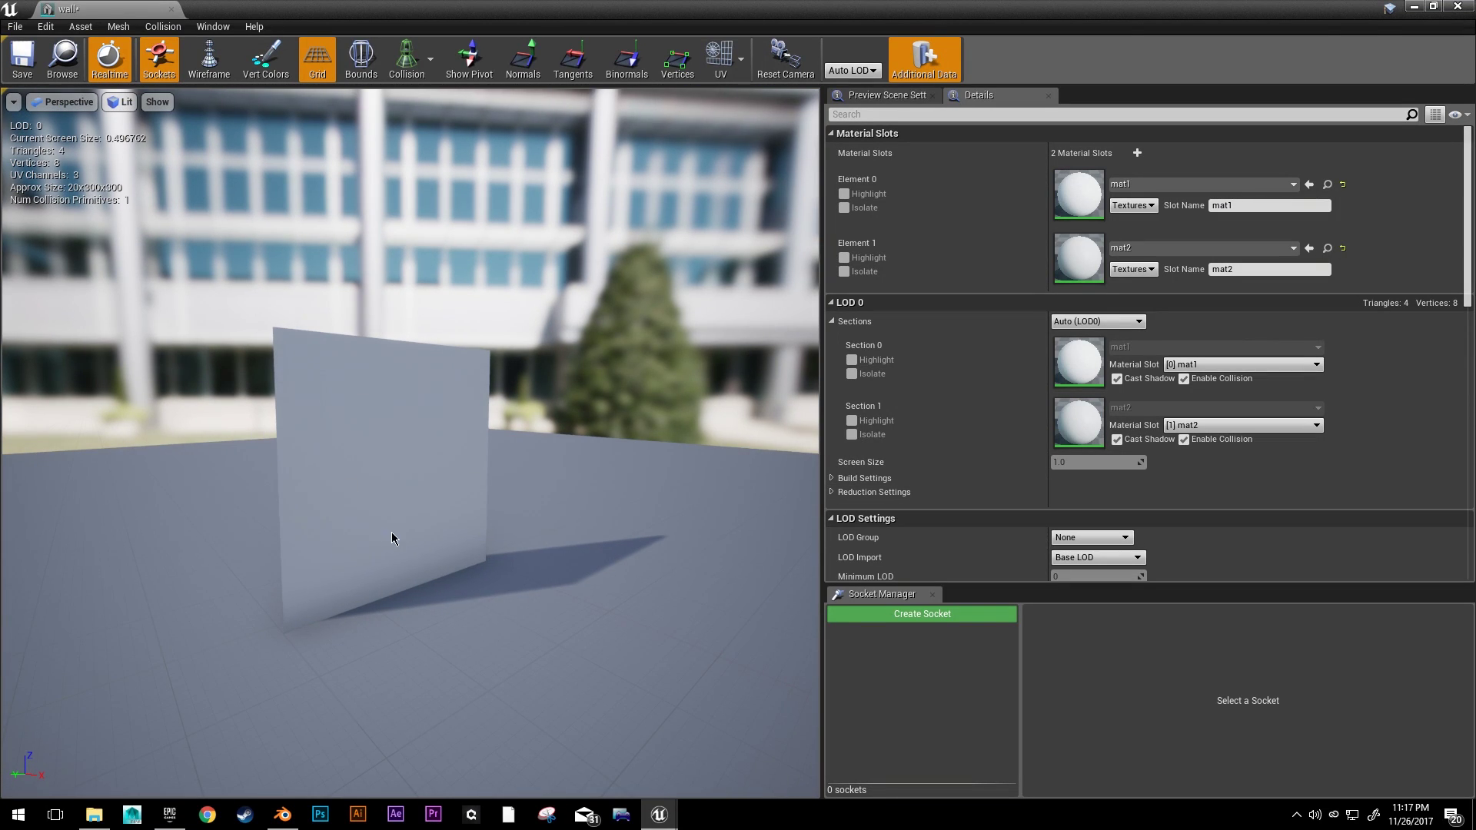
{"action": "left_click", "coordinate": [833, 479]}
{"action": "scroll", "coordinate": [937, 450], "scroll_direction": "down", "scroll_amount": 4}
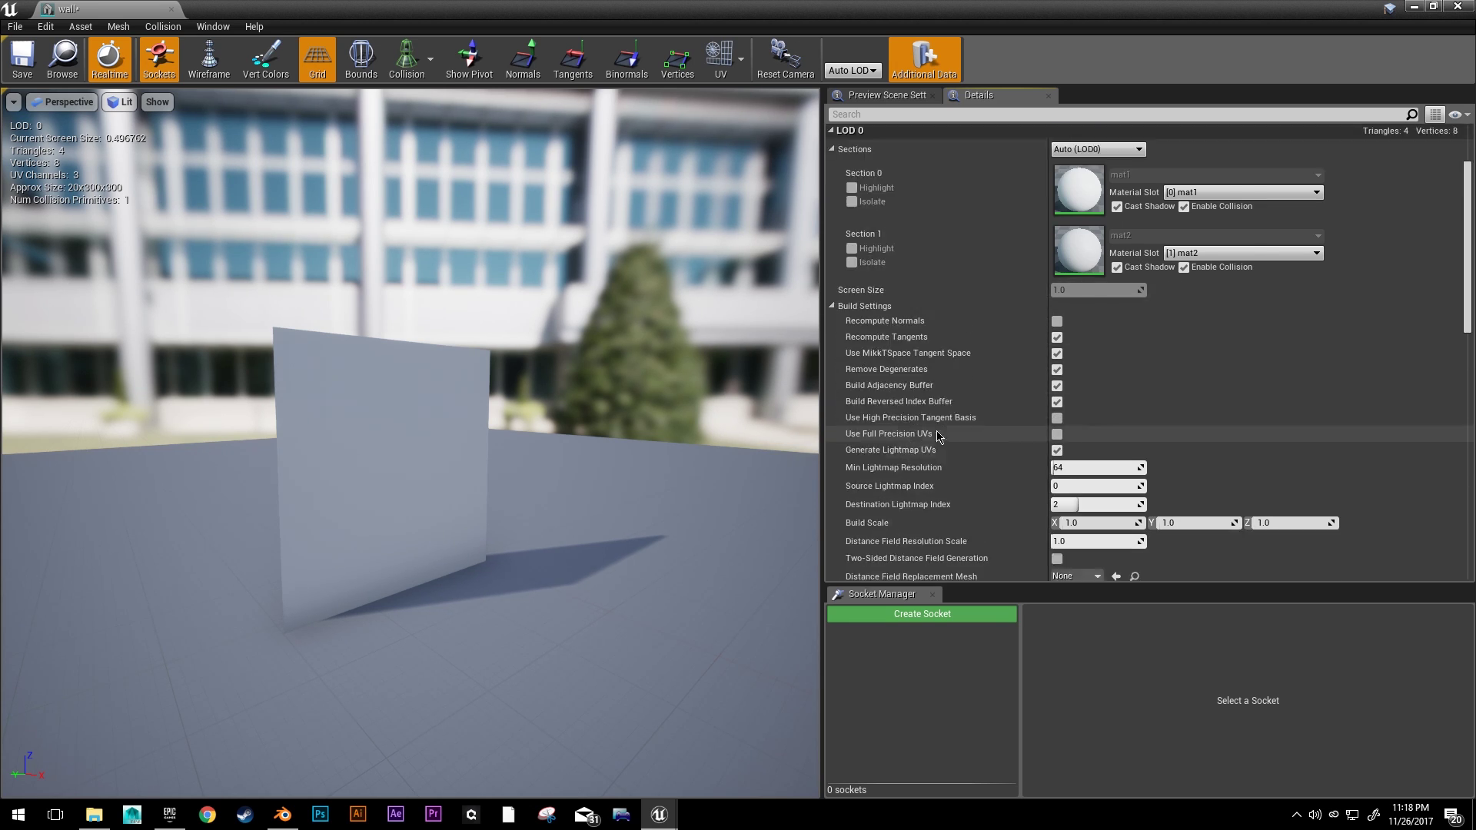
{"action": "scroll", "coordinate": [938, 436], "scroll_direction": "down", "scroll_amount": 2}
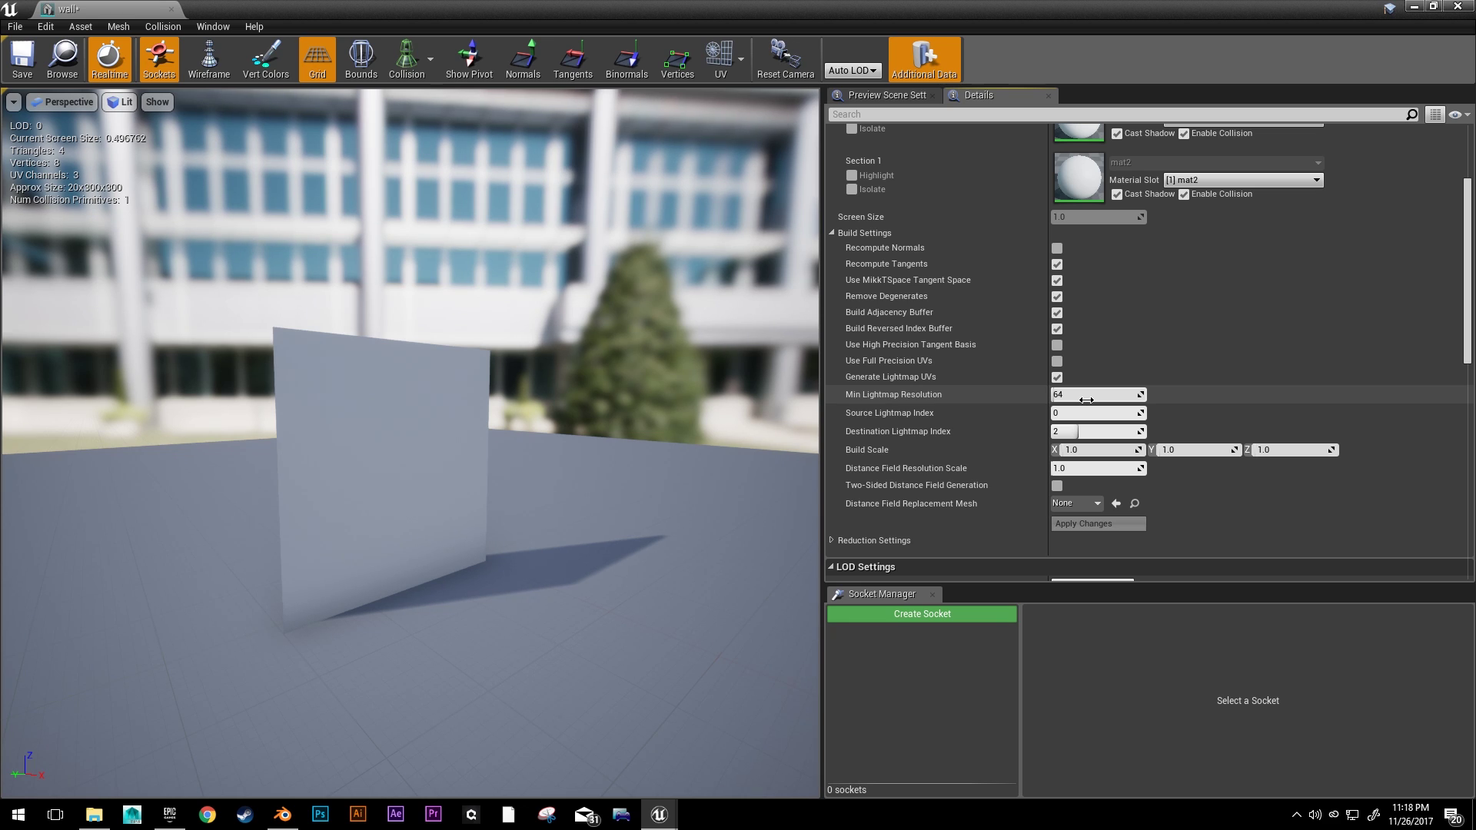
{"action": "scroll", "coordinate": [1087, 399], "scroll_direction": "down", "scroll_amount": 7}
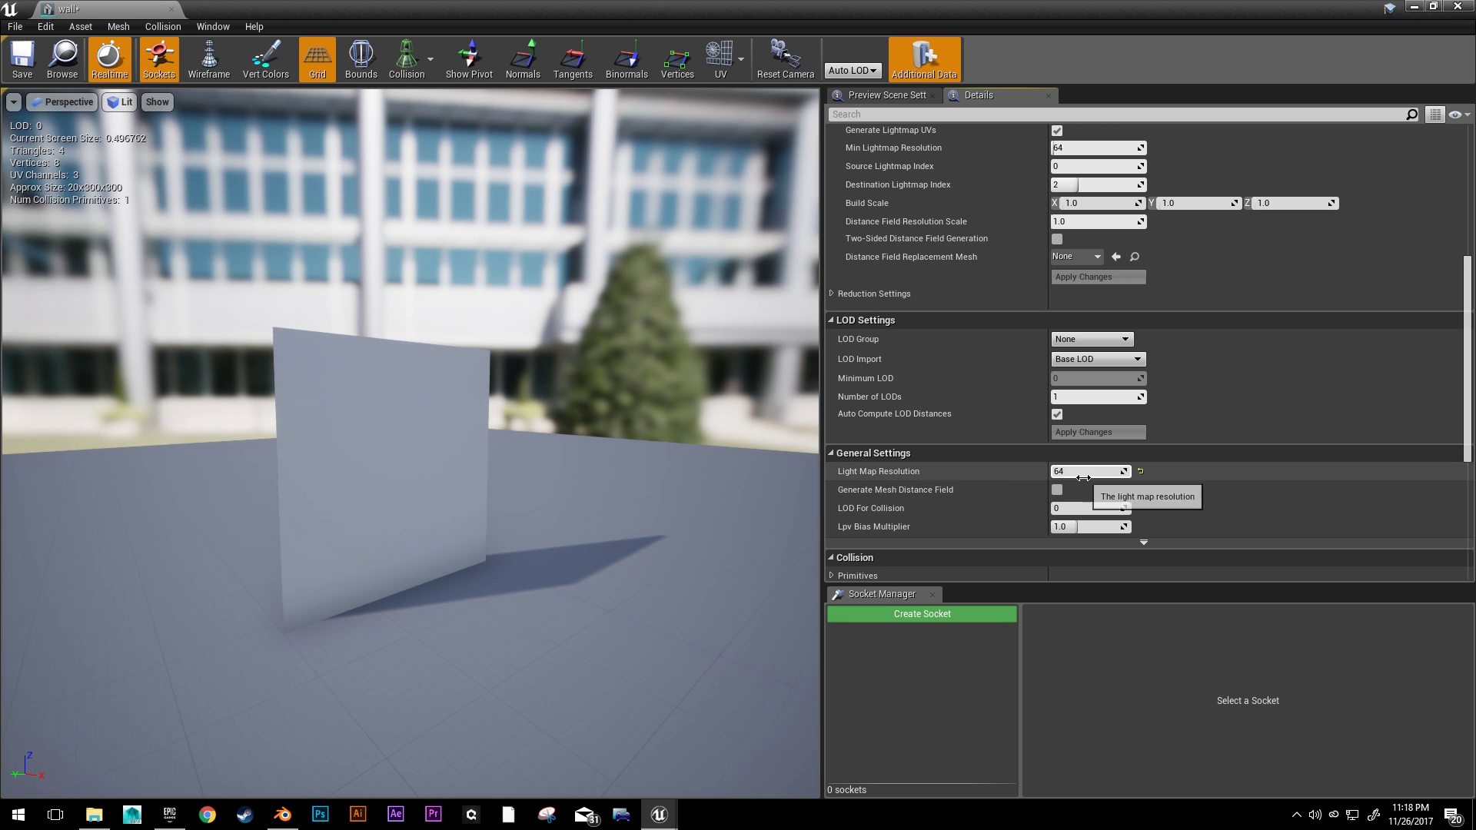
{"action": "scroll", "coordinate": [1083, 477], "scroll_direction": "up", "scroll_amount": 5}
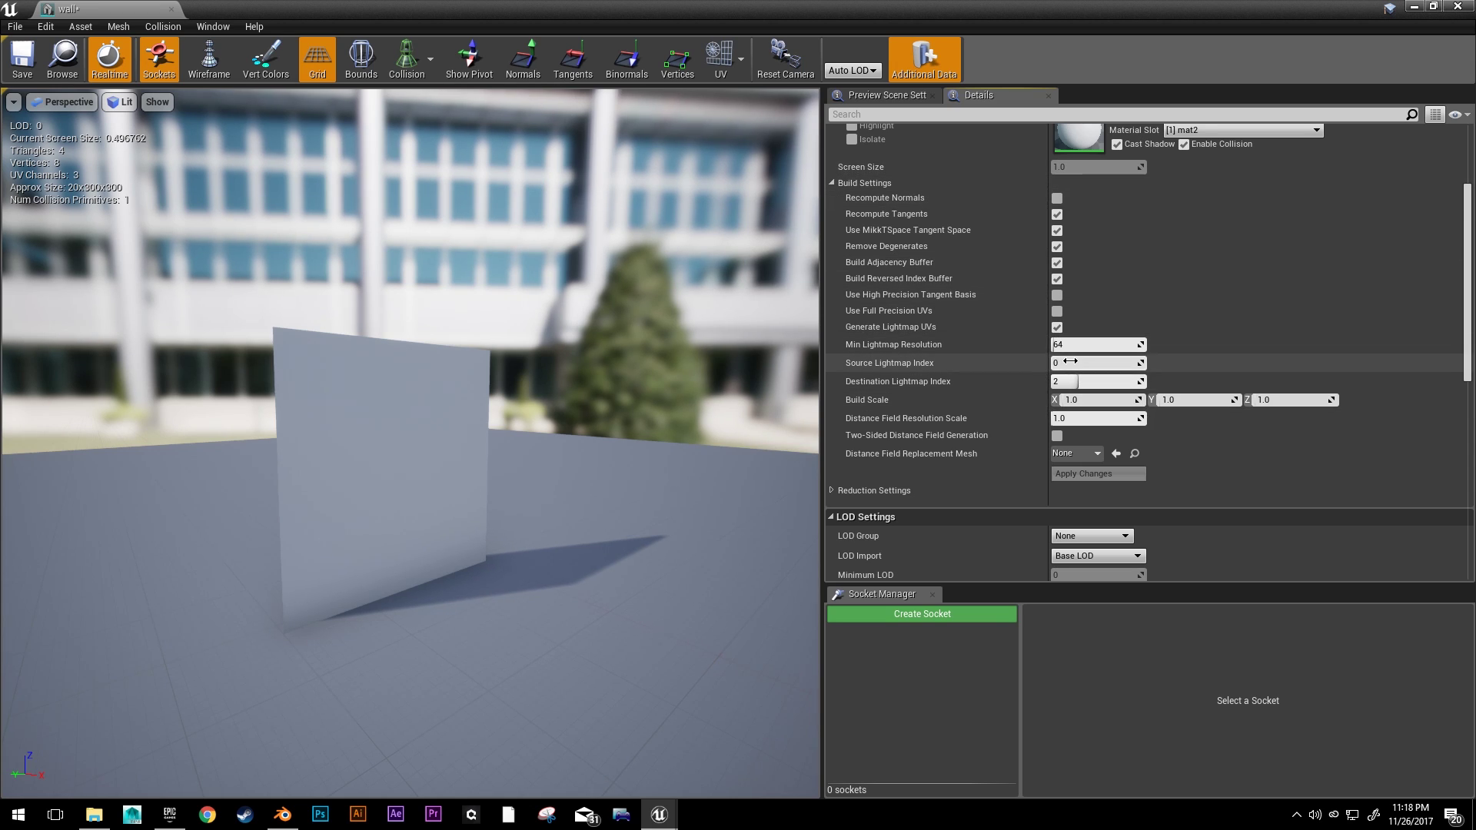
- Overlay the wall mesh's UV channels 0, 1 and 2 in turn to compare their layouts, ending on channel 2
{"action": "left_click", "coordinate": [738, 59]}
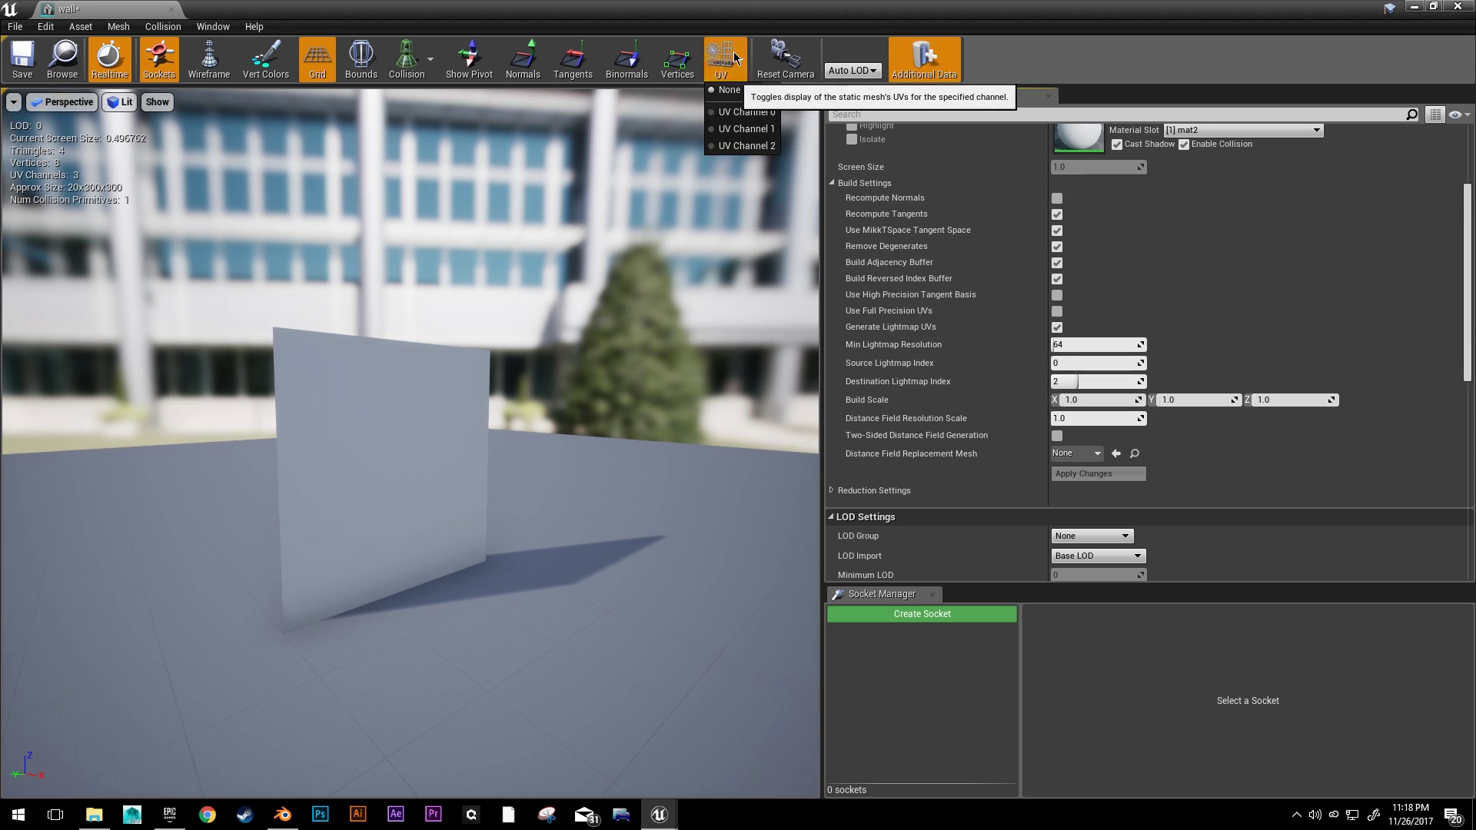
{"action": "left_click", "coordinate": [761, 114]}
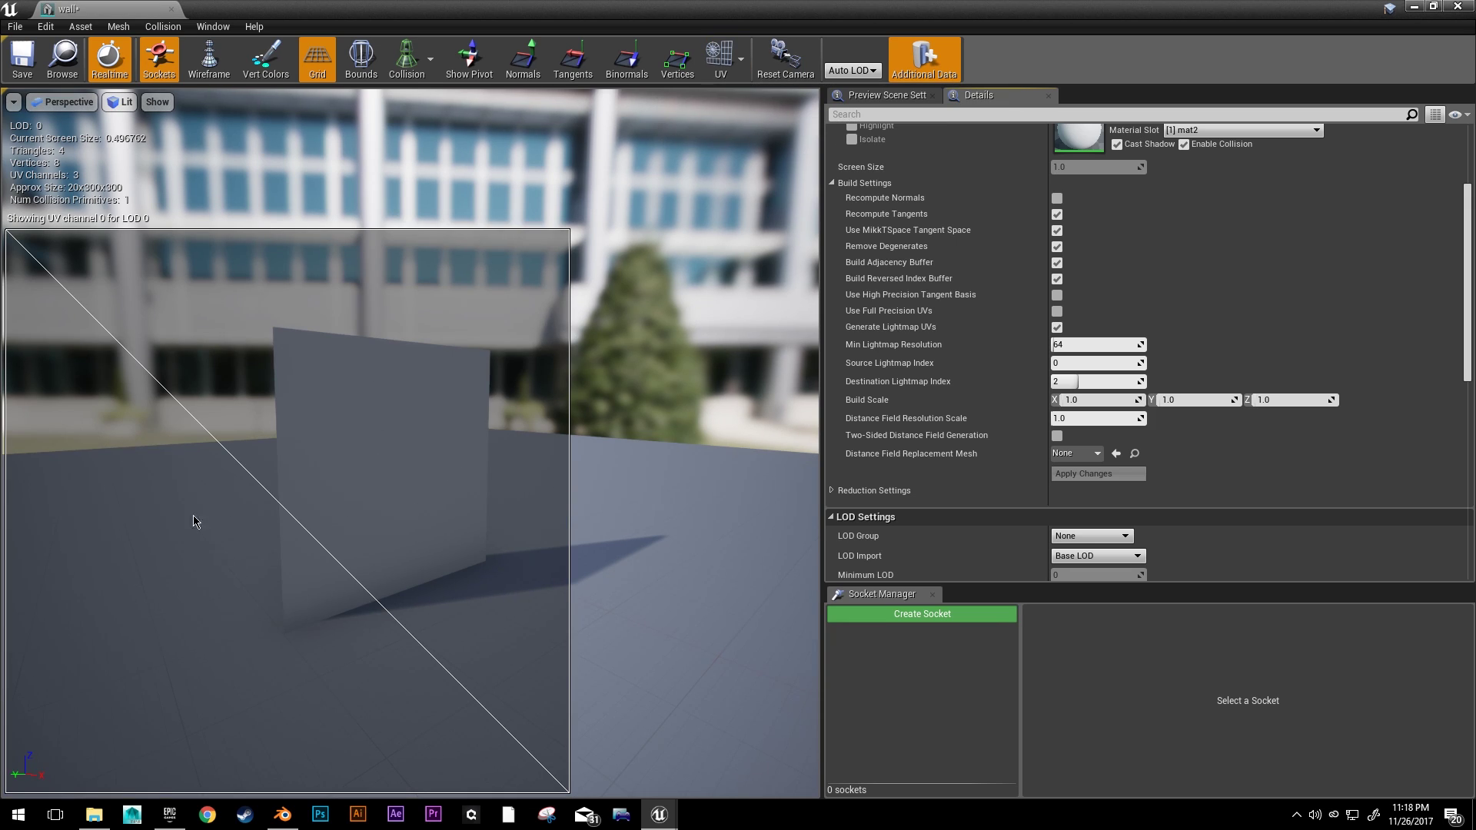
{"action": "left_click", "coordinate": [740, 73]}
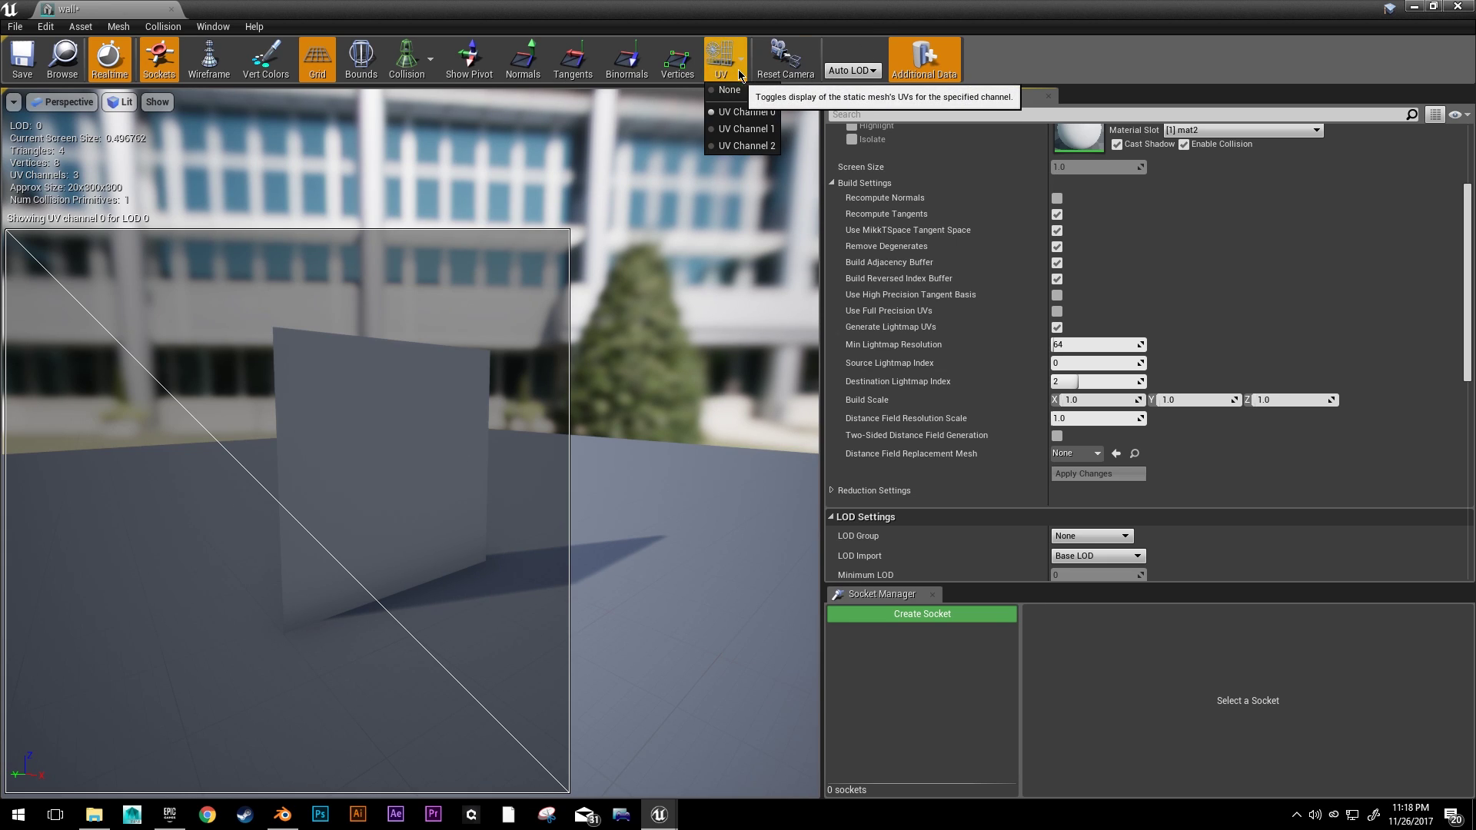
{"action": "left_click", "coordinate": [755, 135]}
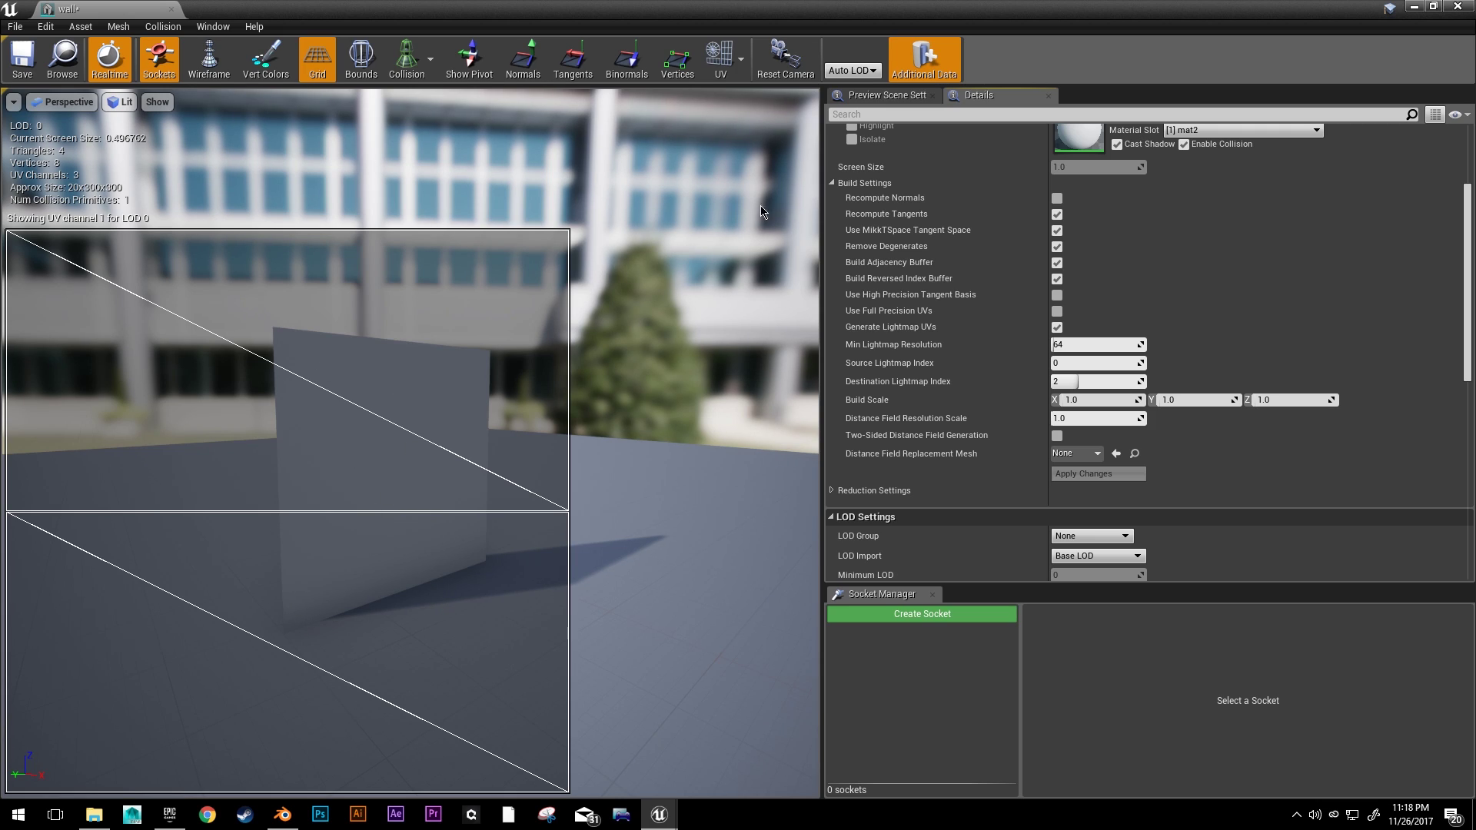
{"action": "left_click", "coordinate": [733, 67]}
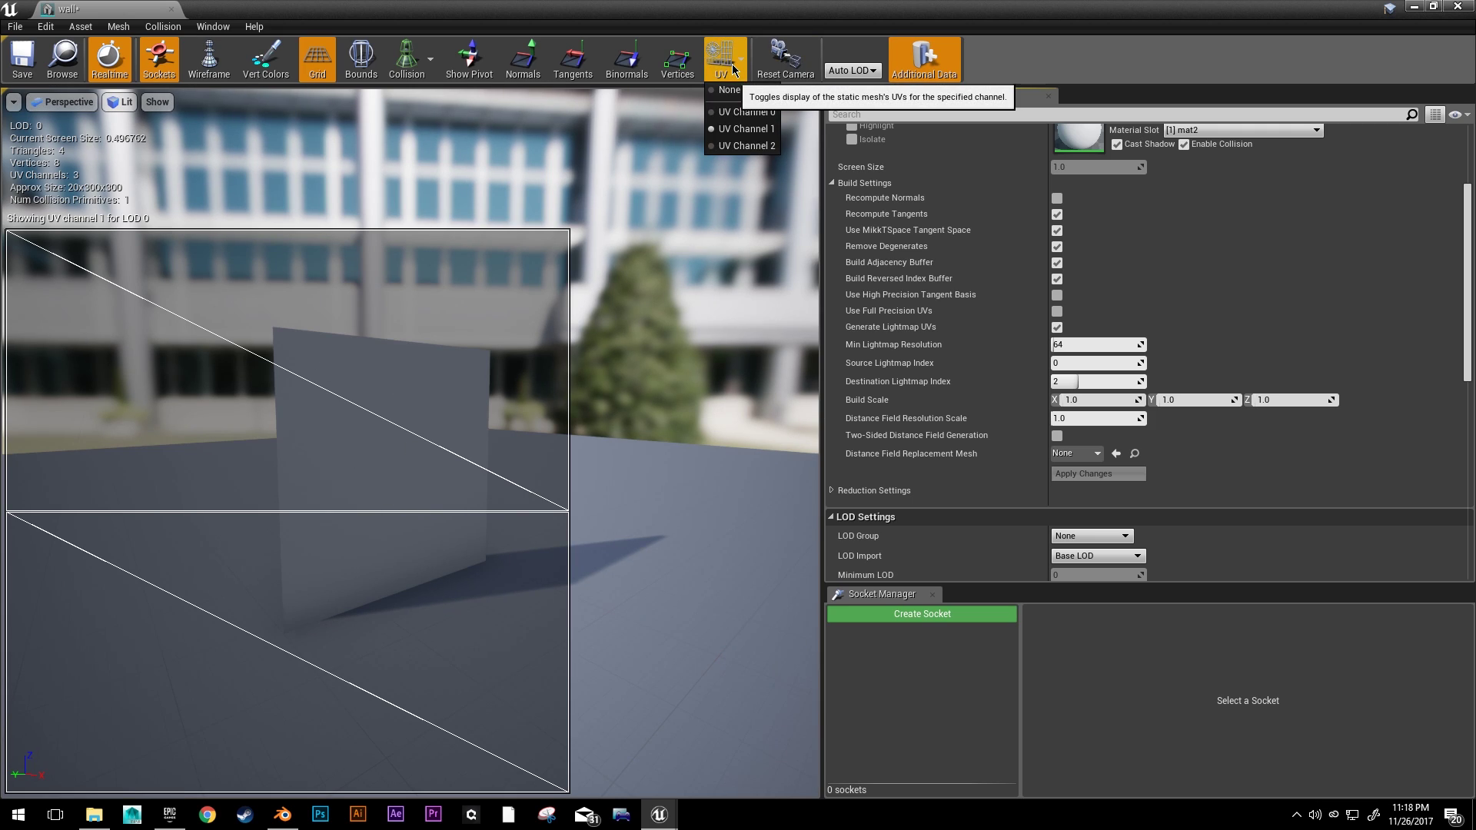
{"action": "left_click", "coordinate": [745, 146]}
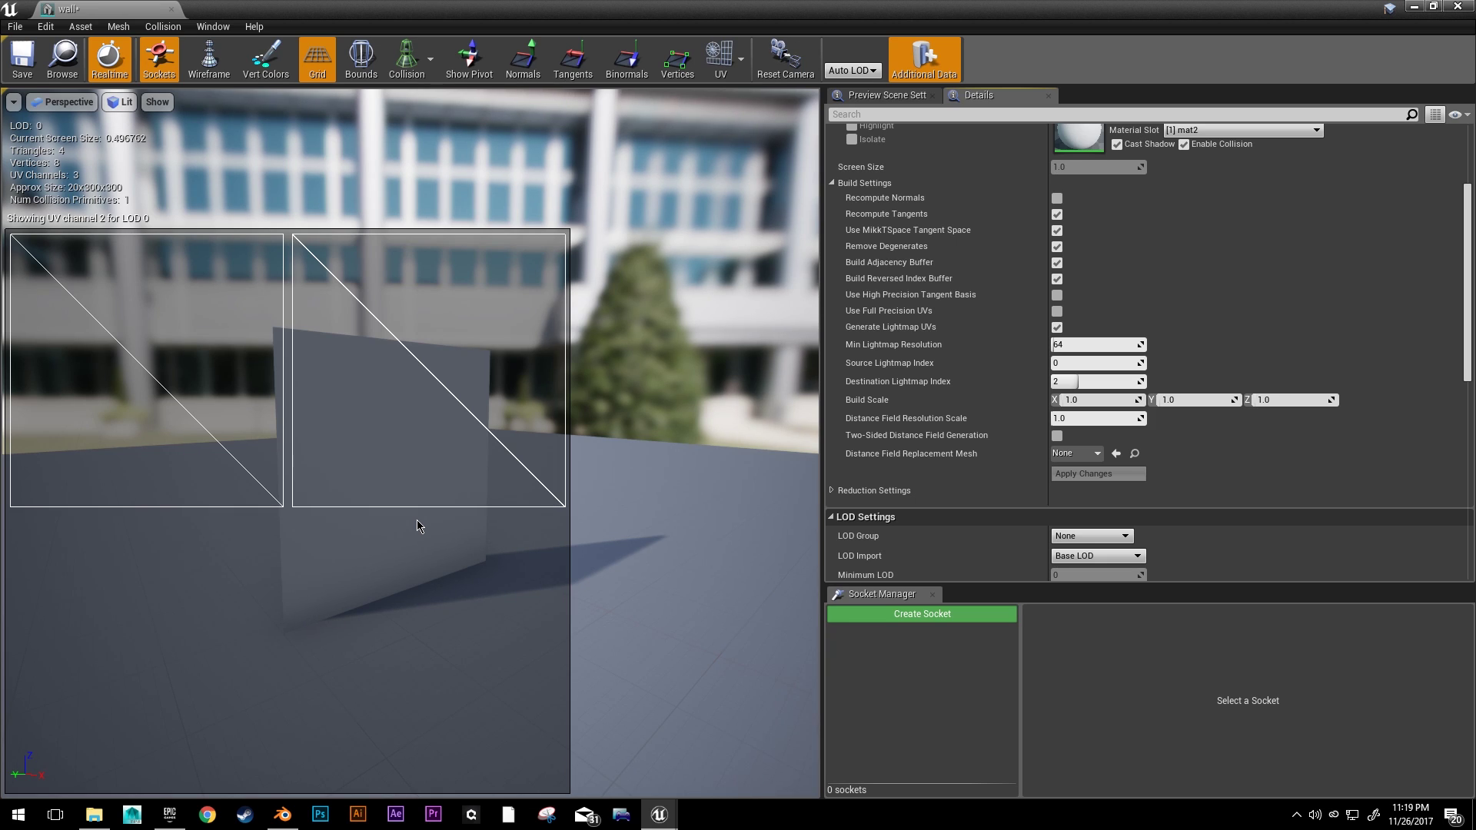
{"action": "left_click", "coordinate": [723, 60]}
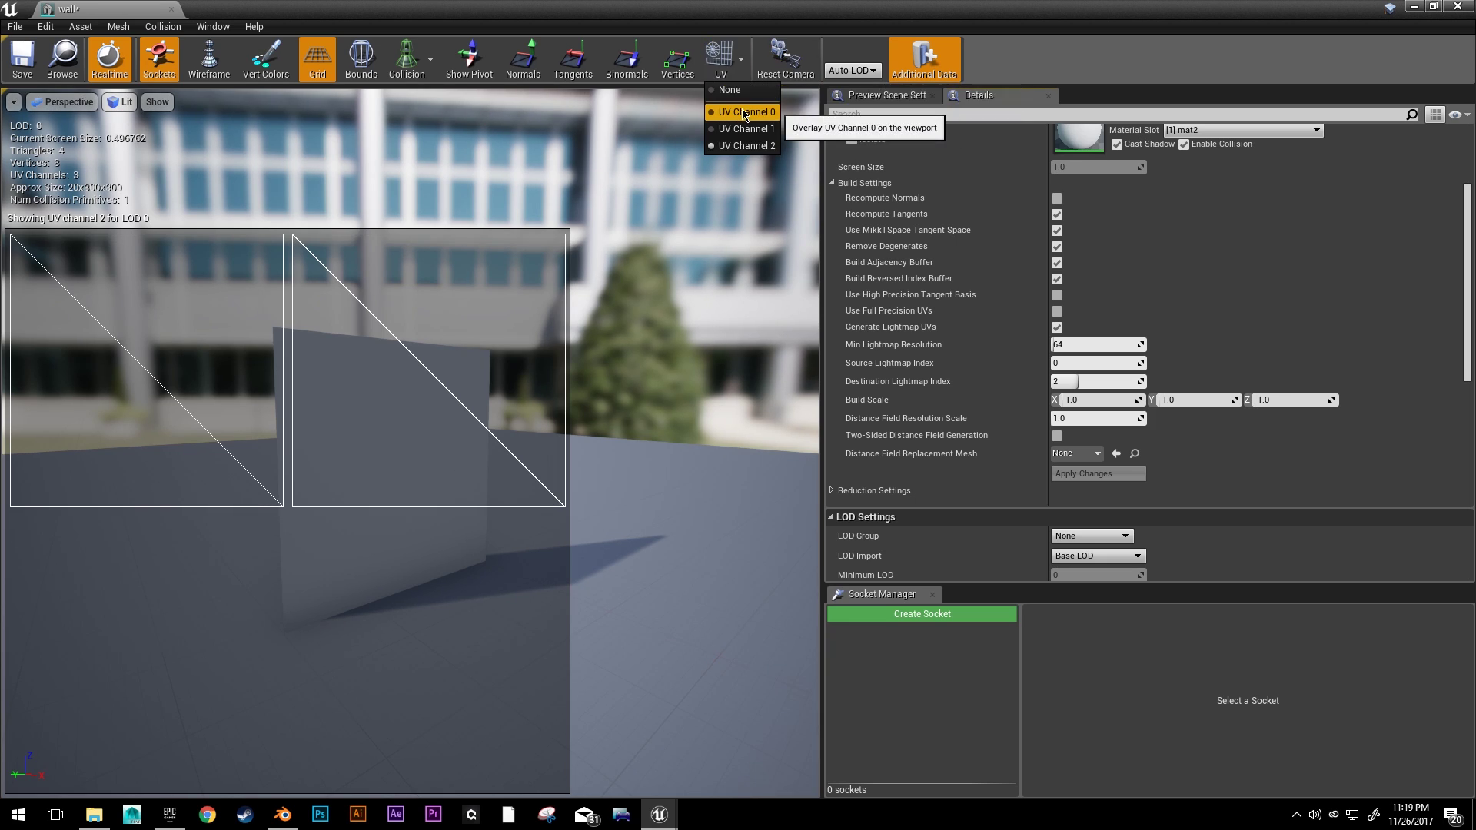
{"action": "left_click", "coordinate": [745, 112]}
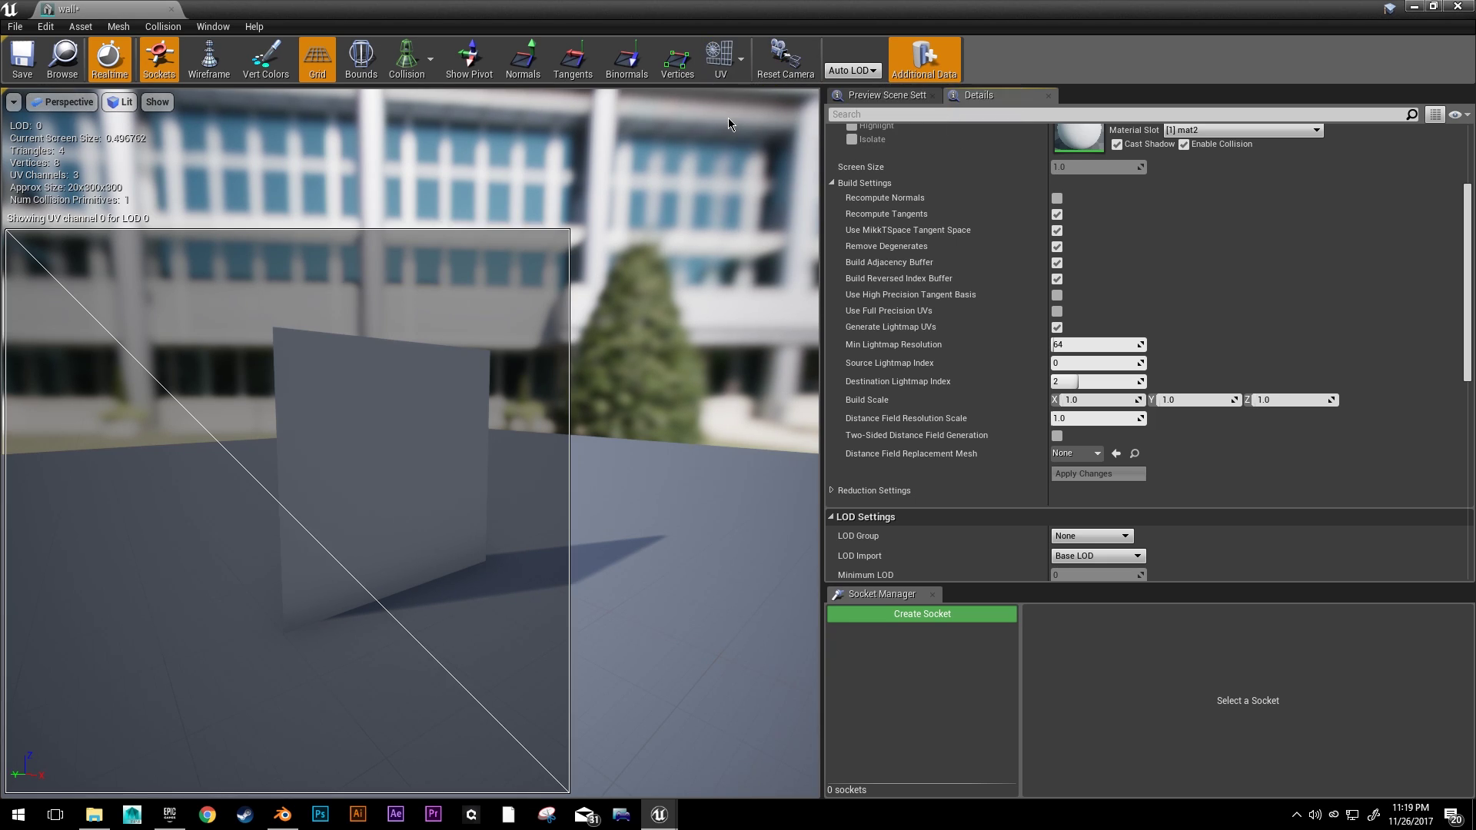
{"action": "left_click", "coordinate": [738, 61]}
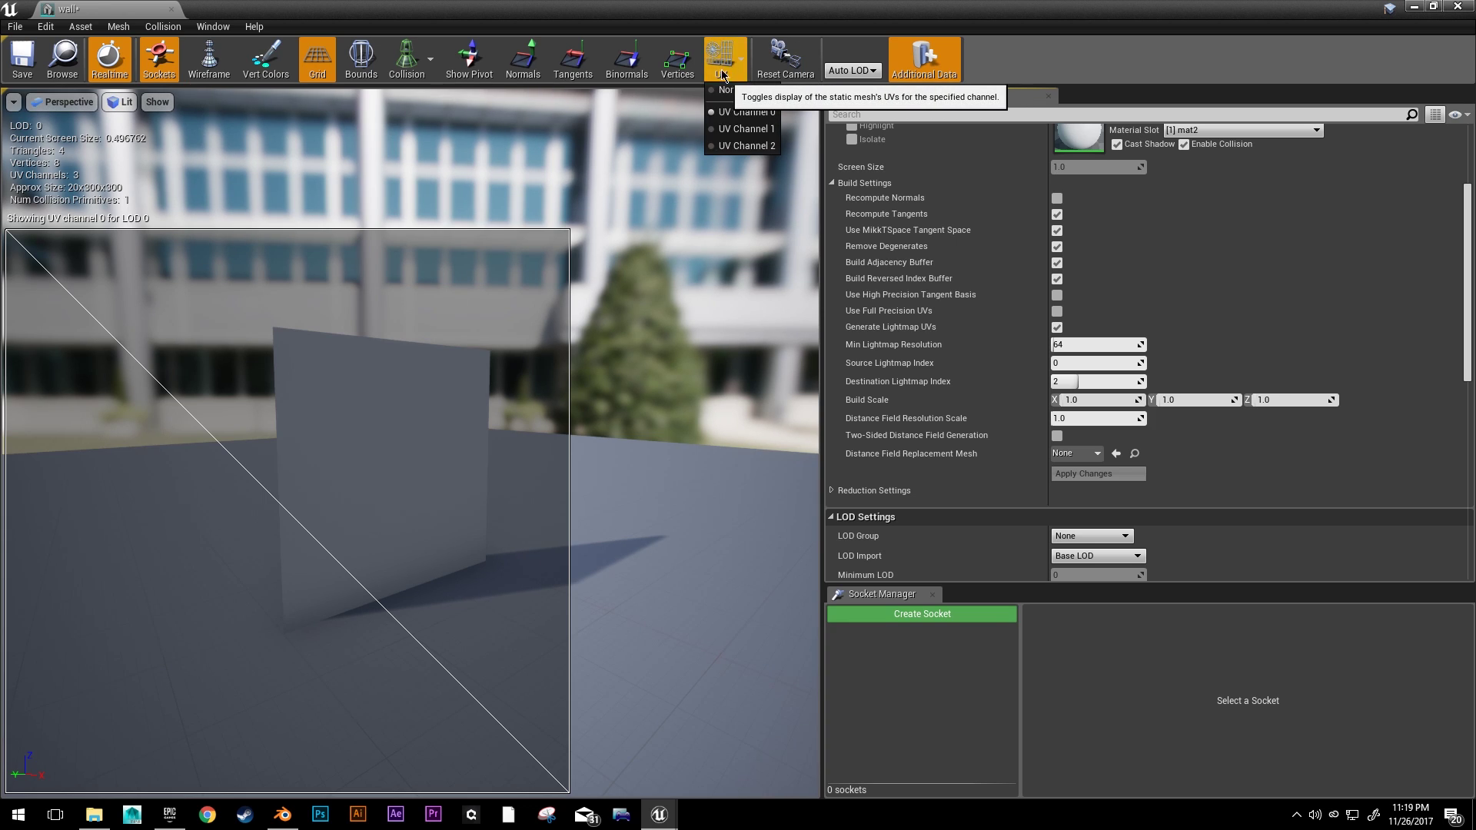
{"action": "left_click", "coordinate": [731, 146]}
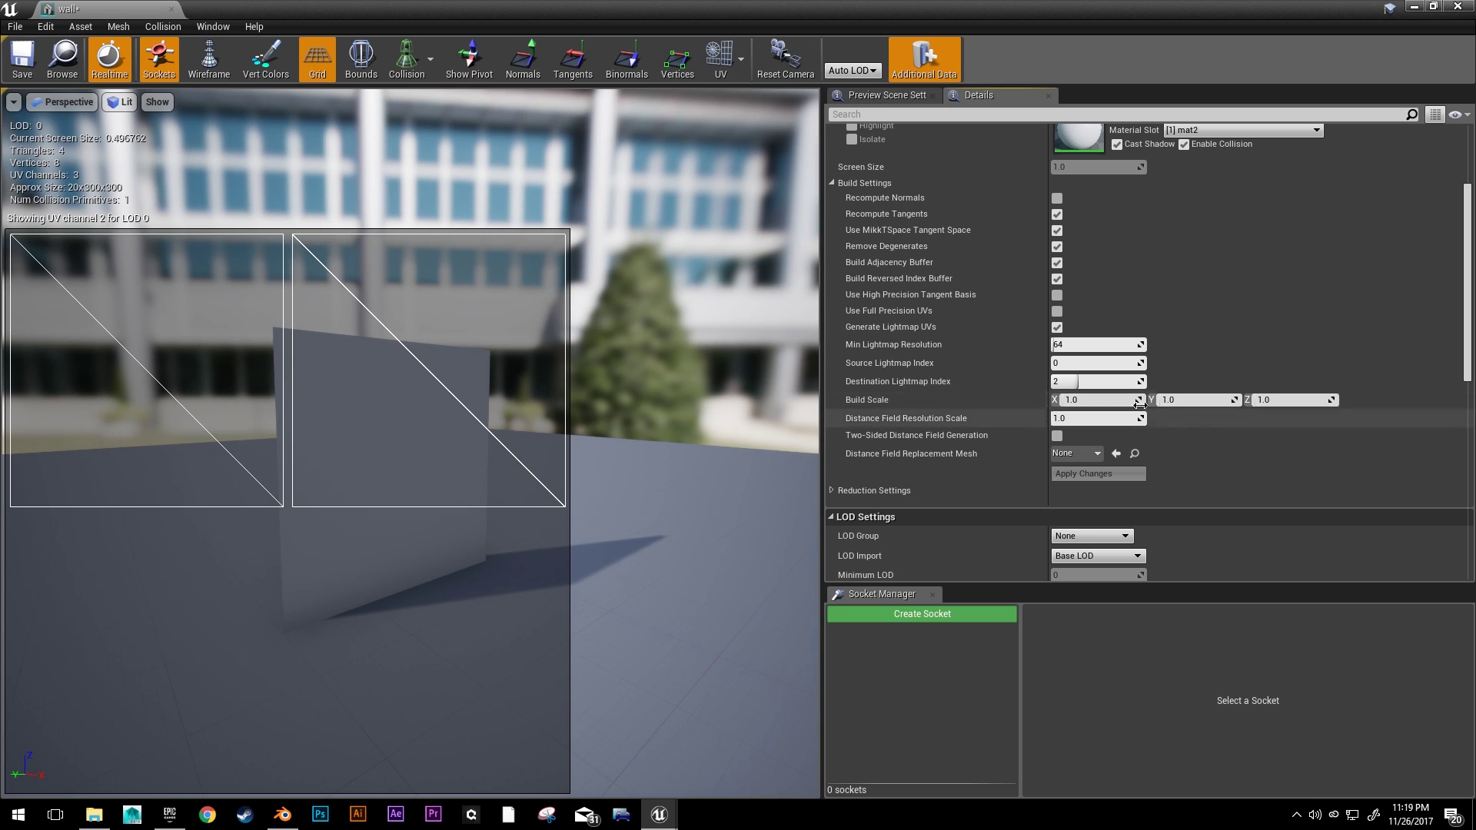
- Set the wall mesh's Source Lightmap Index to 1 in its build settings
{"action": "left_click", "coordinate": [1076, 365]}
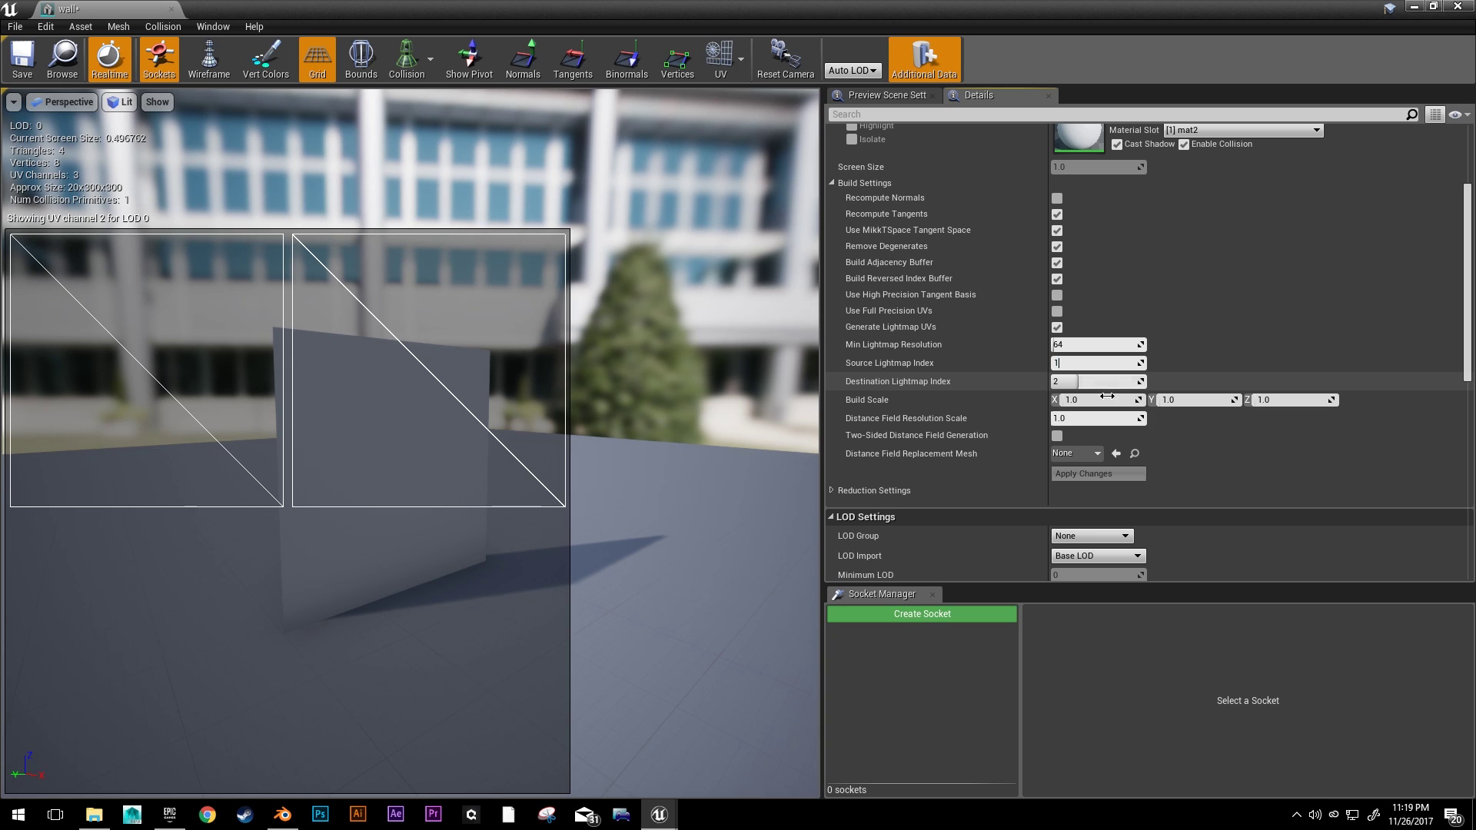
{"action": "left_click", "coordinate": [1264, 490]}
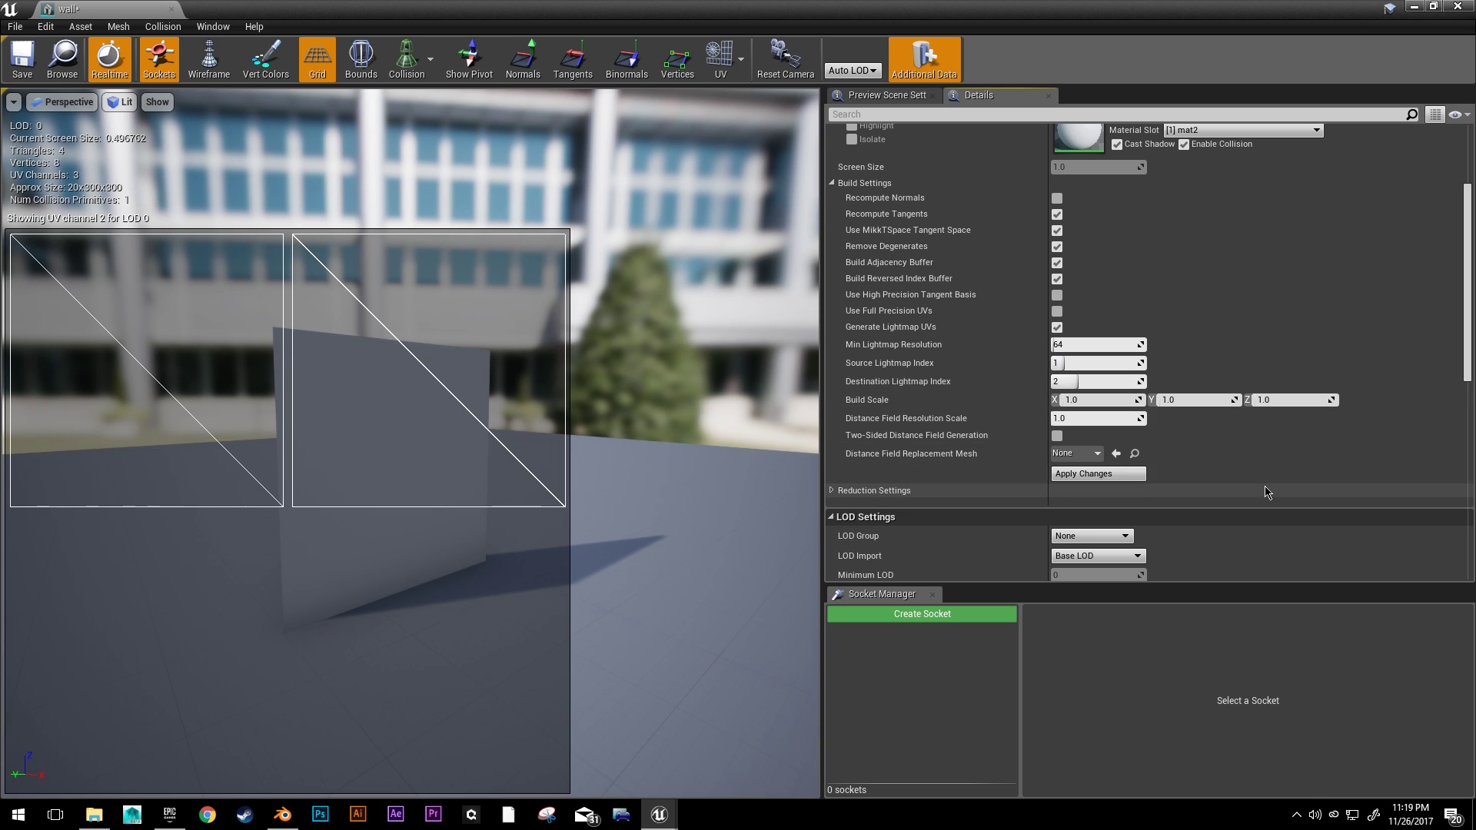
{"action": "left_click", "coordinate": [1100, 478]}
- Set the wall mesh's Light Map Resolution to 256, apply the pending build changes and save the mesh
{"action": "scroll", "coordinate": [1195, 484], "scroll_direction": "down", "scroll_amount": 3}
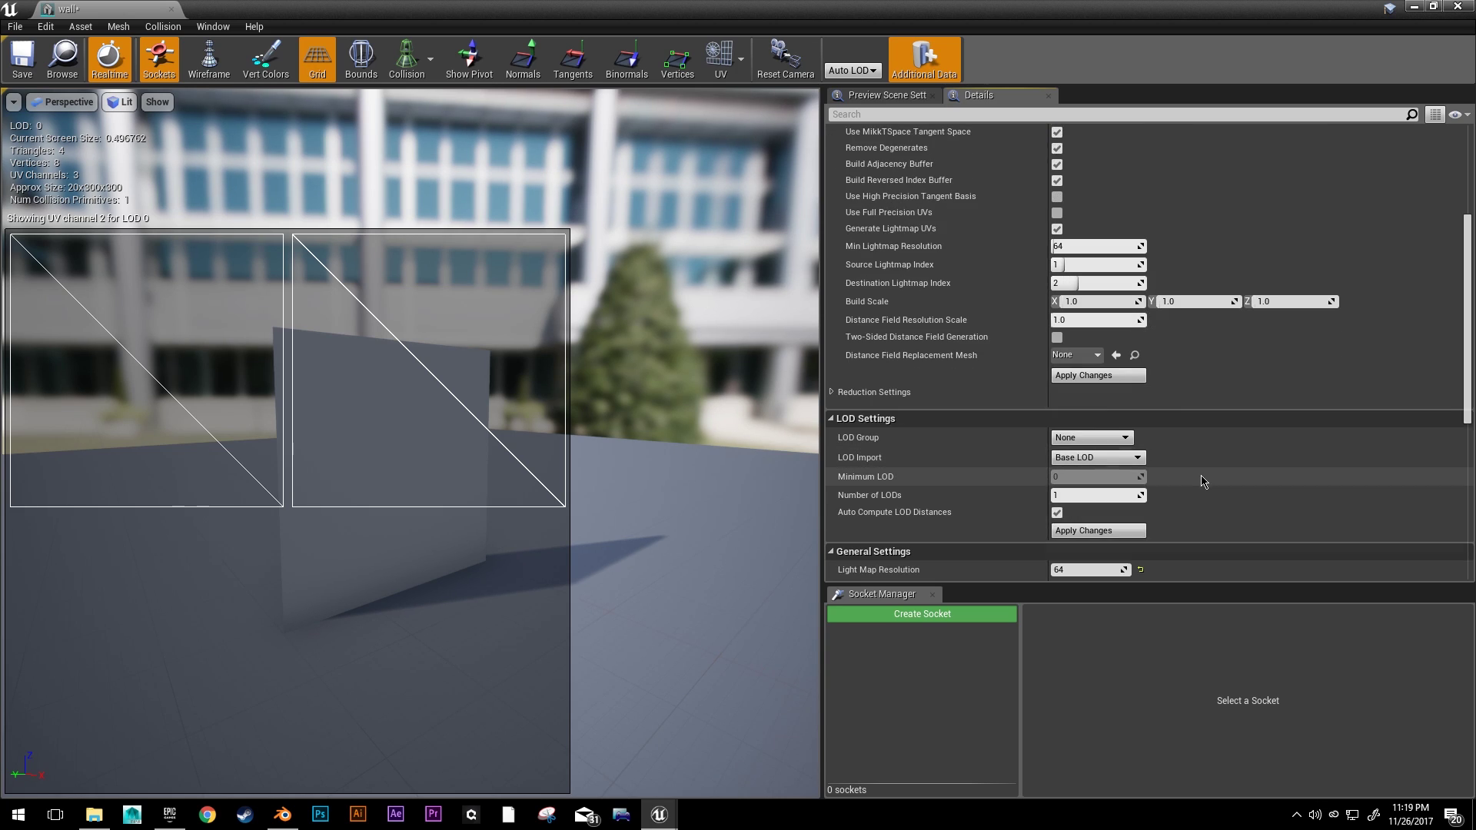
{"action": "scroll", "coordinate": [1207, 482], "scroll_direction": "down", "scroll_amount": 2}
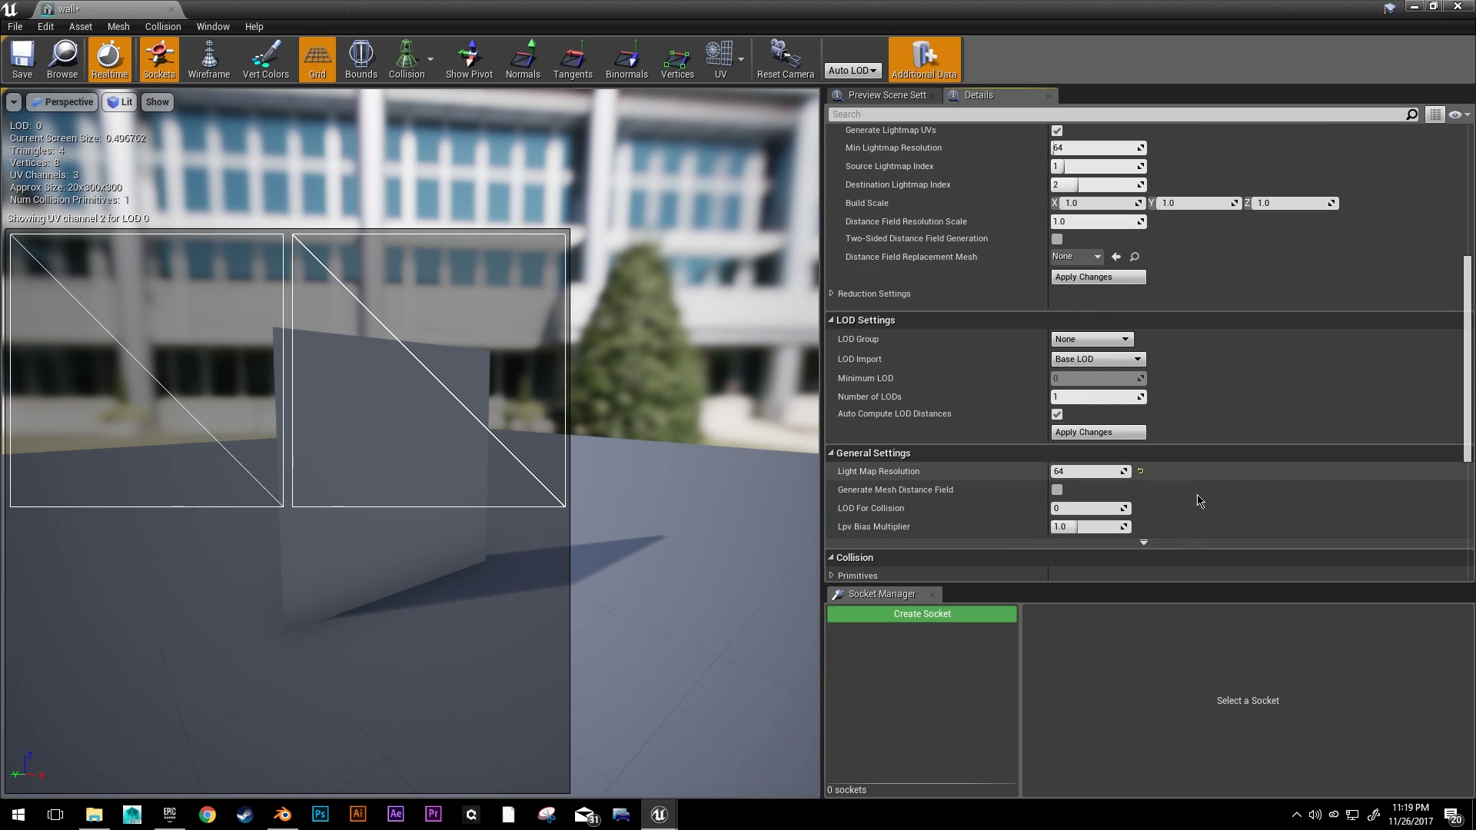
{"action": "left_click", "coordinate": [1087, 472]}
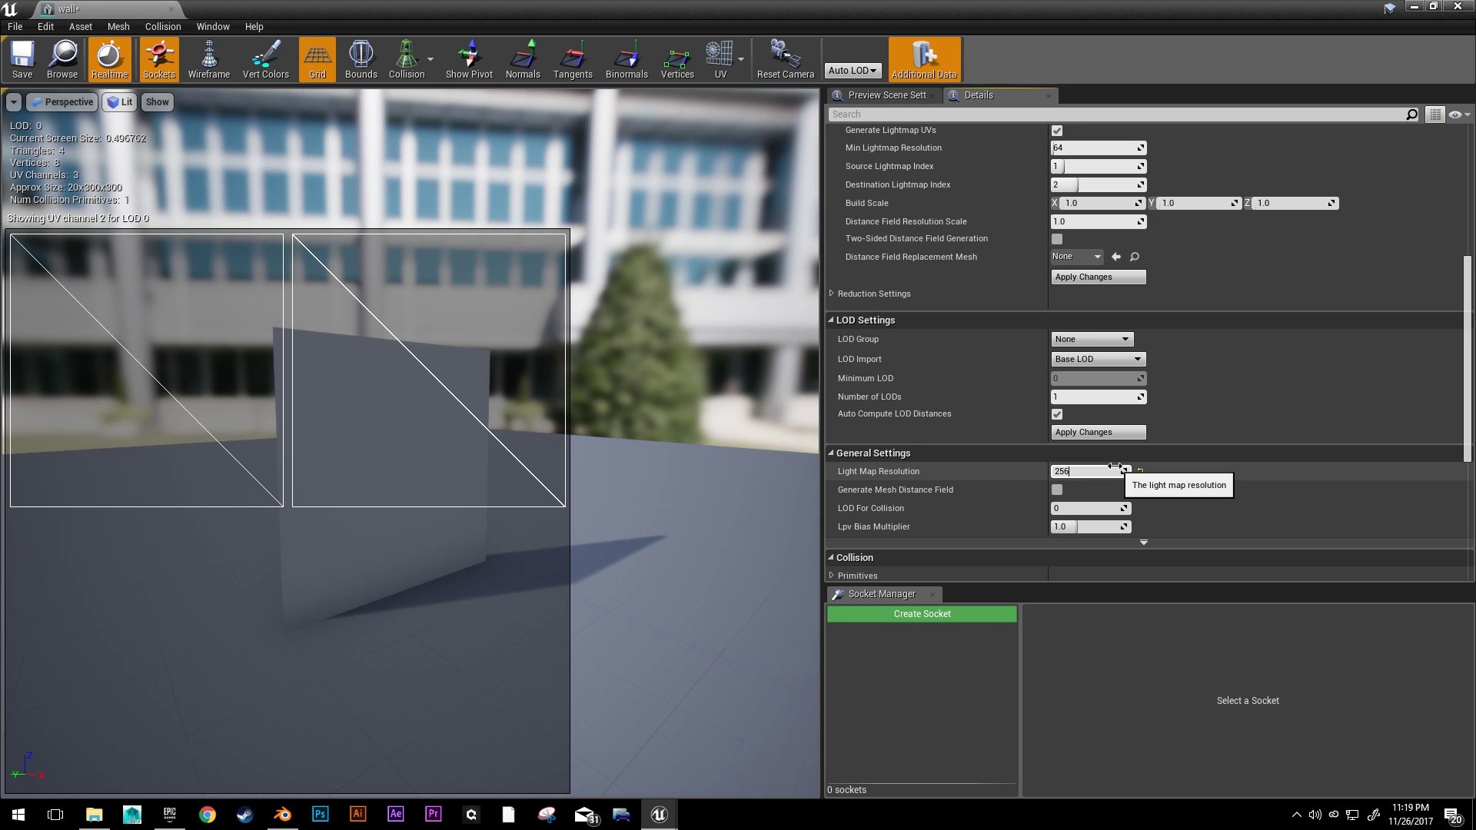
{"action": "left_click", "coordinate": [1114, 467]}
{"action": "scroll", "coordinate": [1206, 472], "scroll_direction": "up", "scroll_amount": 2}
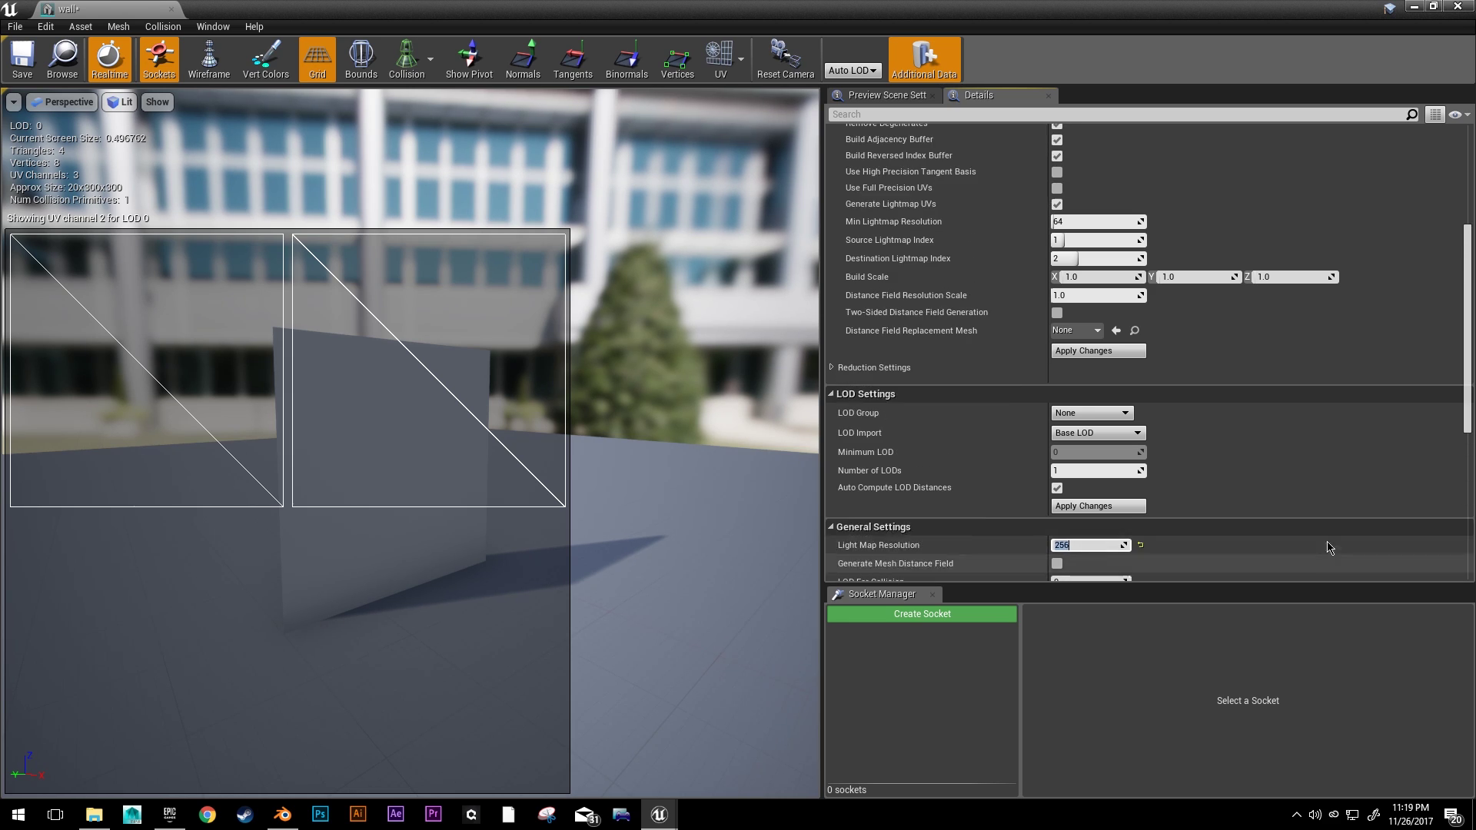
{"action": "left_click", "coordinate": [1081, 354]}
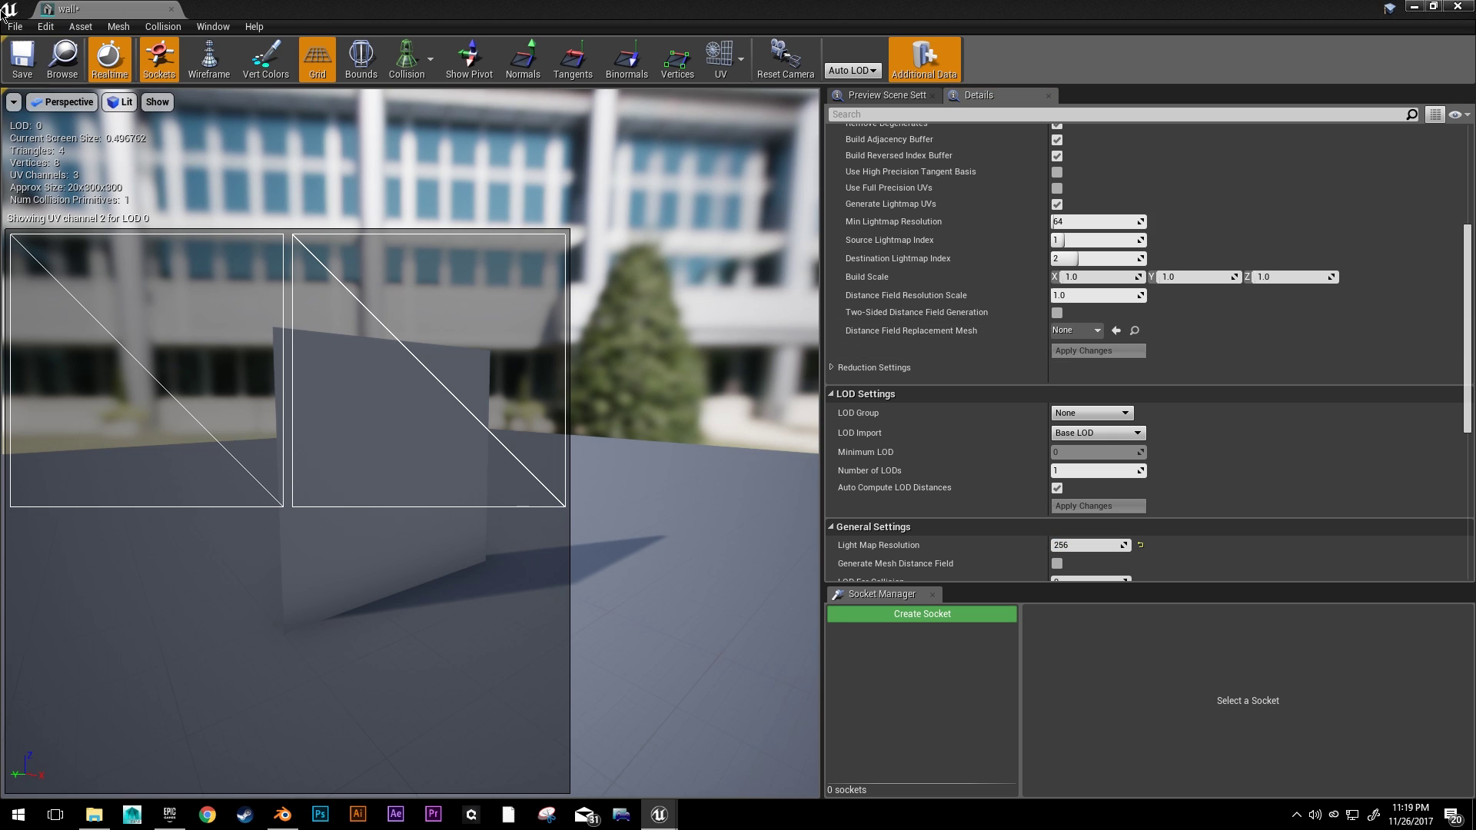
{"action": "left_click", "coordinate": [17, 54]}
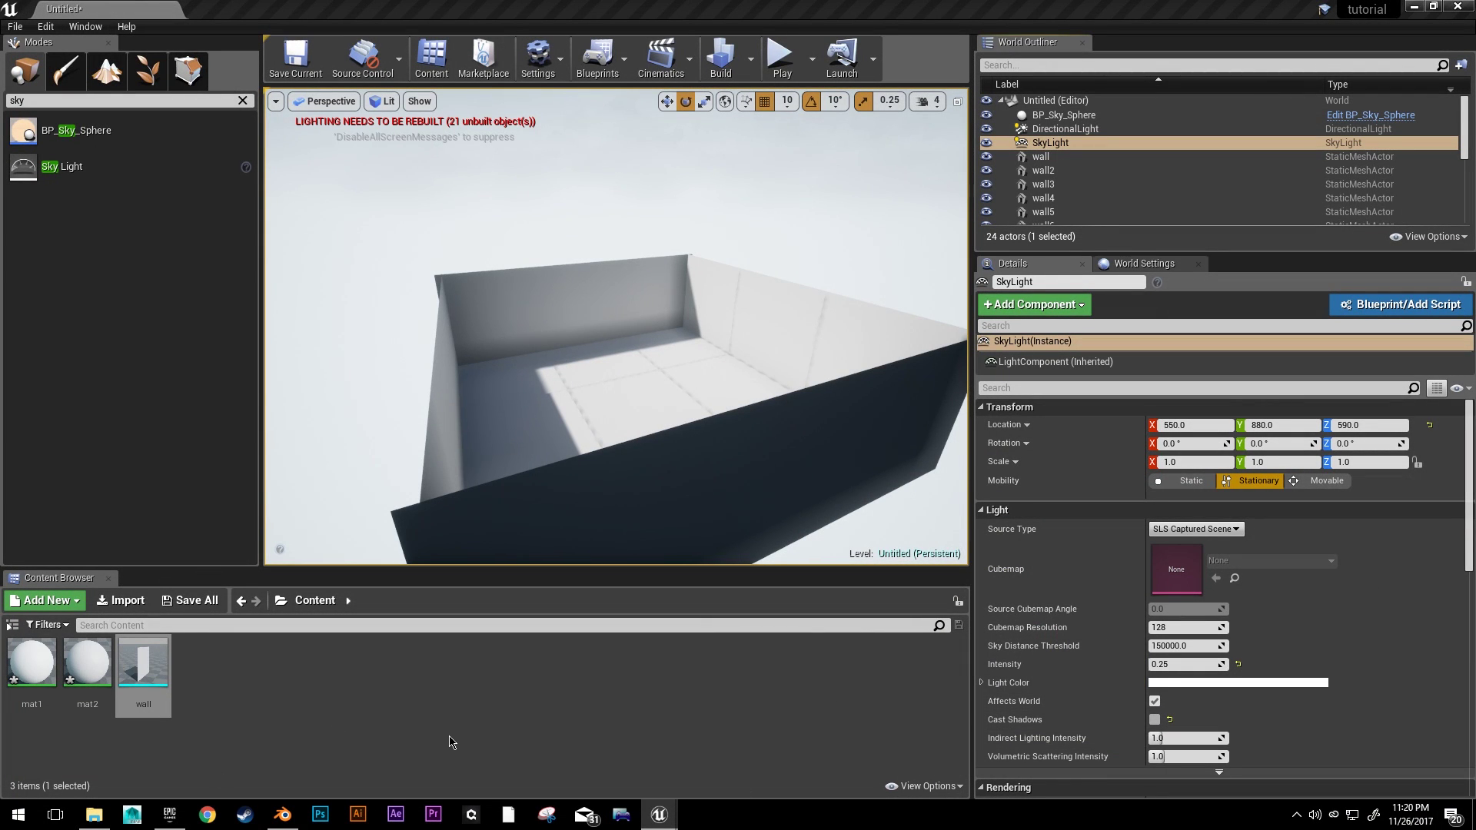
- Set the level's Static Lighting Level Scale to 0.1 in the Lightmass world settings
{"action": "right_click_drag", "start_coordinate": [703, 299], "coordinate": [708, 339]}
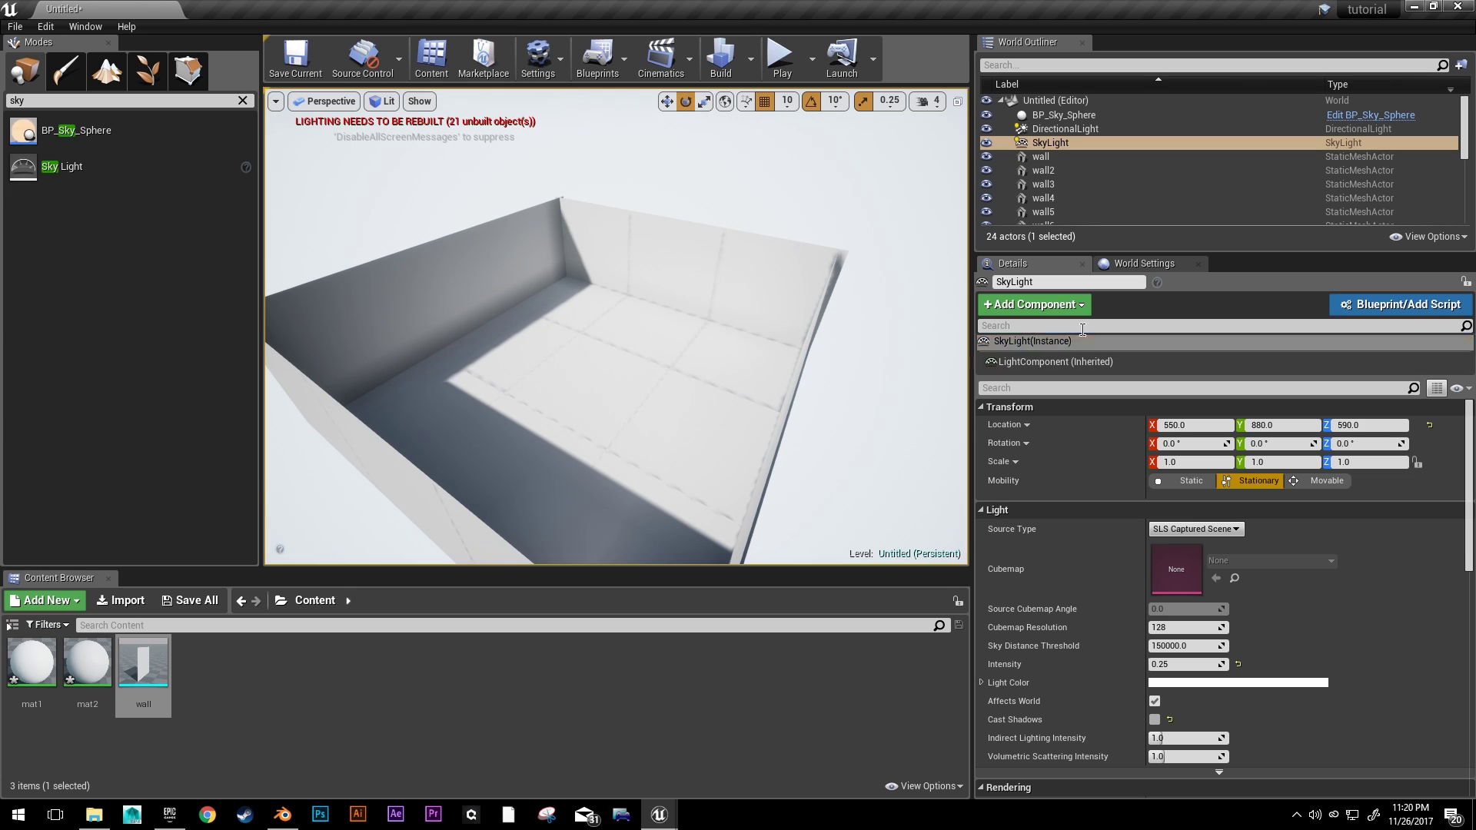
{"action": "left_click", "coordinate": [1124, 263]}
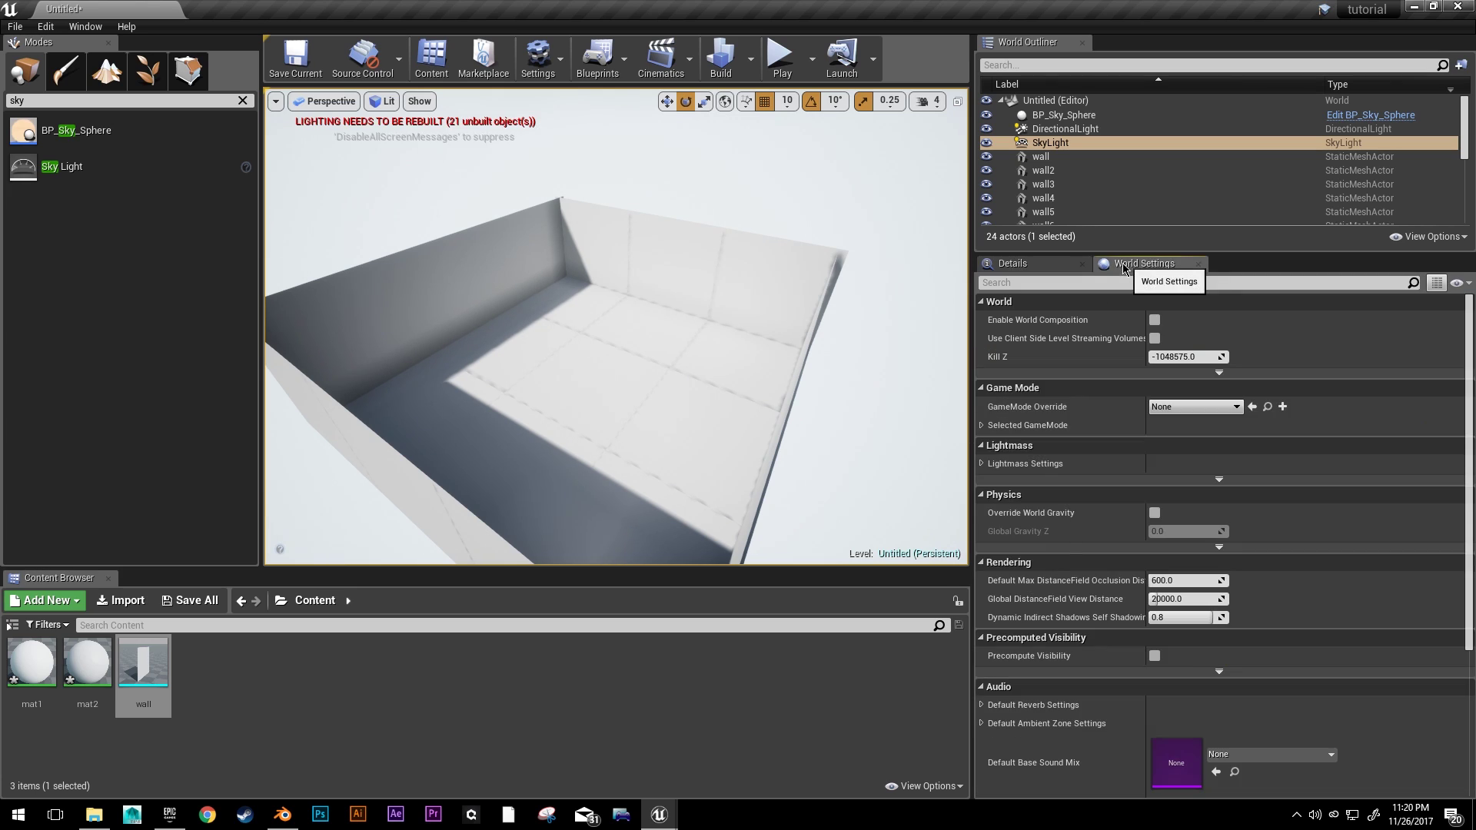
{"action": "left_click", "coordinate": [983, 465]}
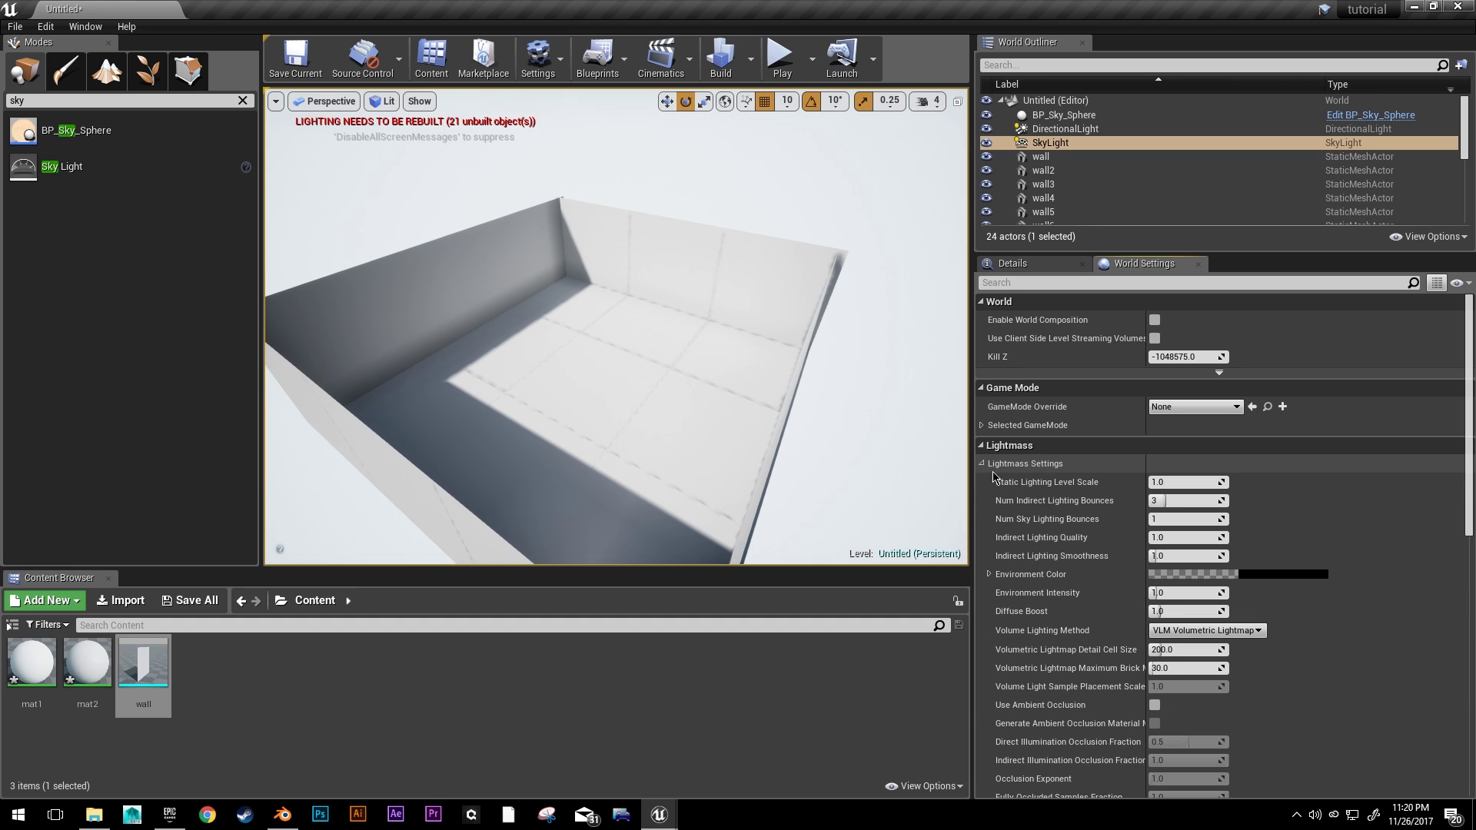
{"action": "scroll", "coordinate": [1168, 408], "scroll_direction": "down", "scroll_amount": 2}
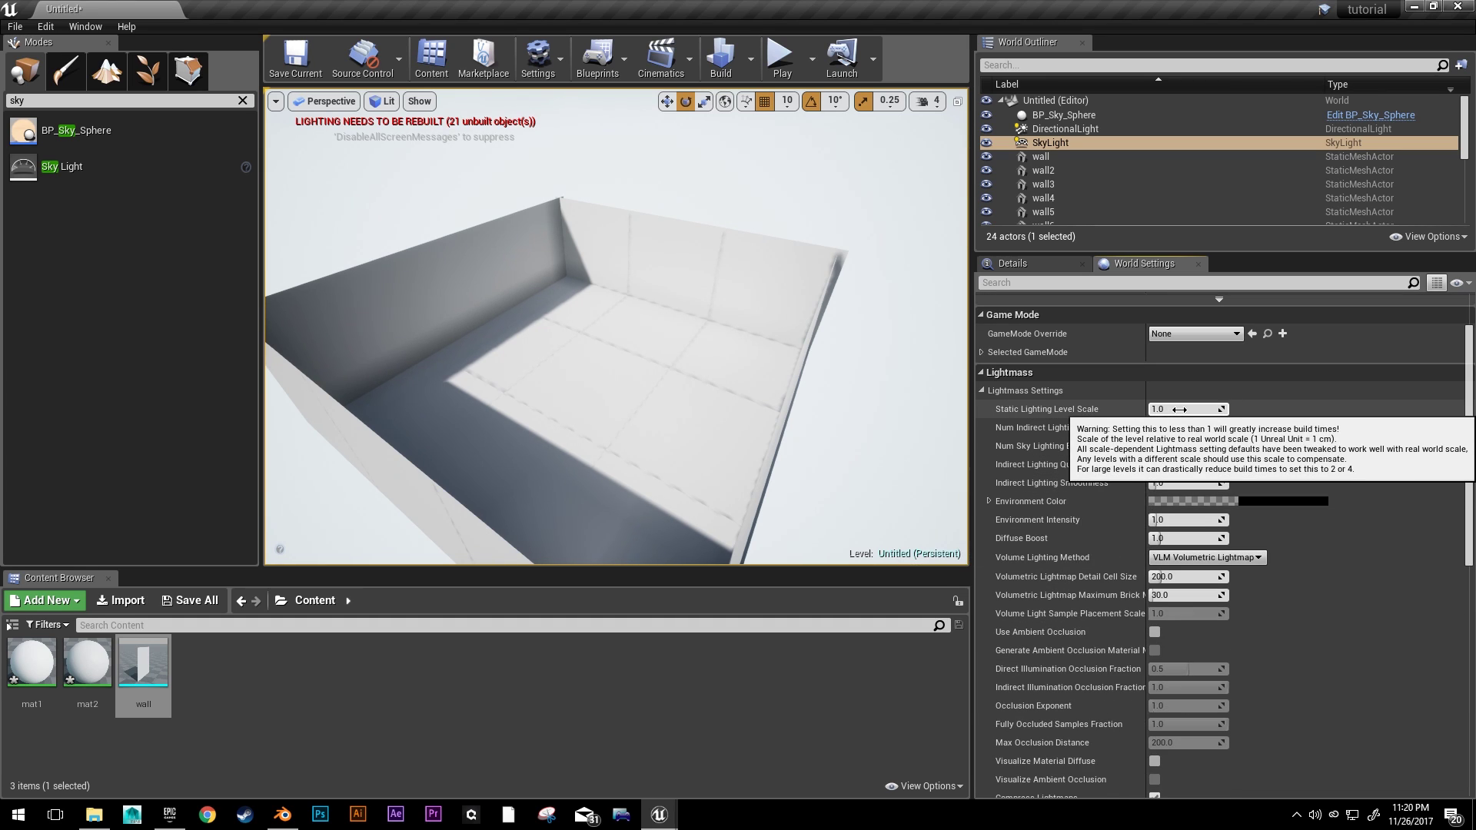
{"action": "left_click", "coordinate": [1180, 409]}
{"action": "type", "text": ".1"}
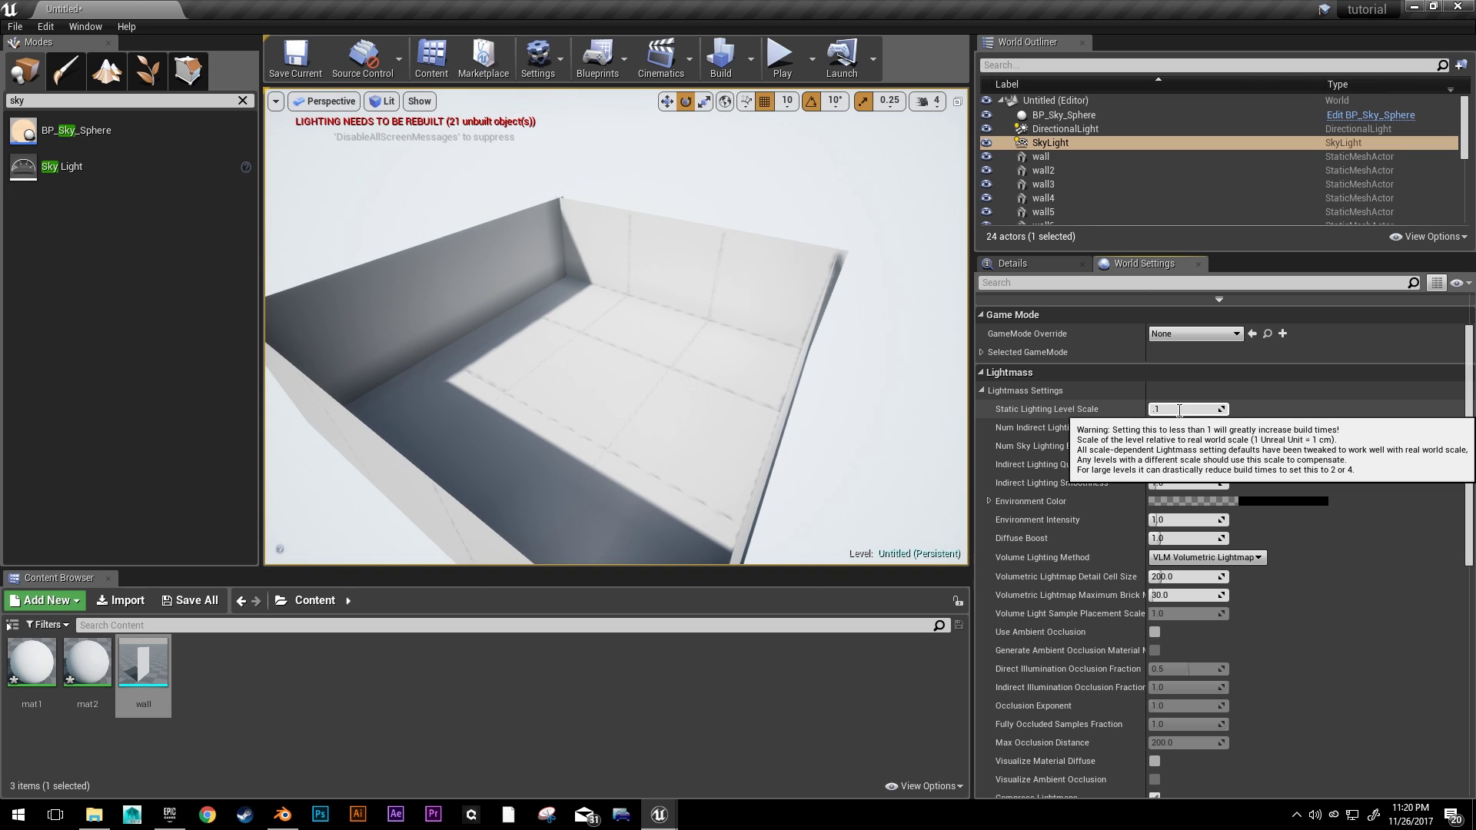
{"action": "key", "text": "Return"}
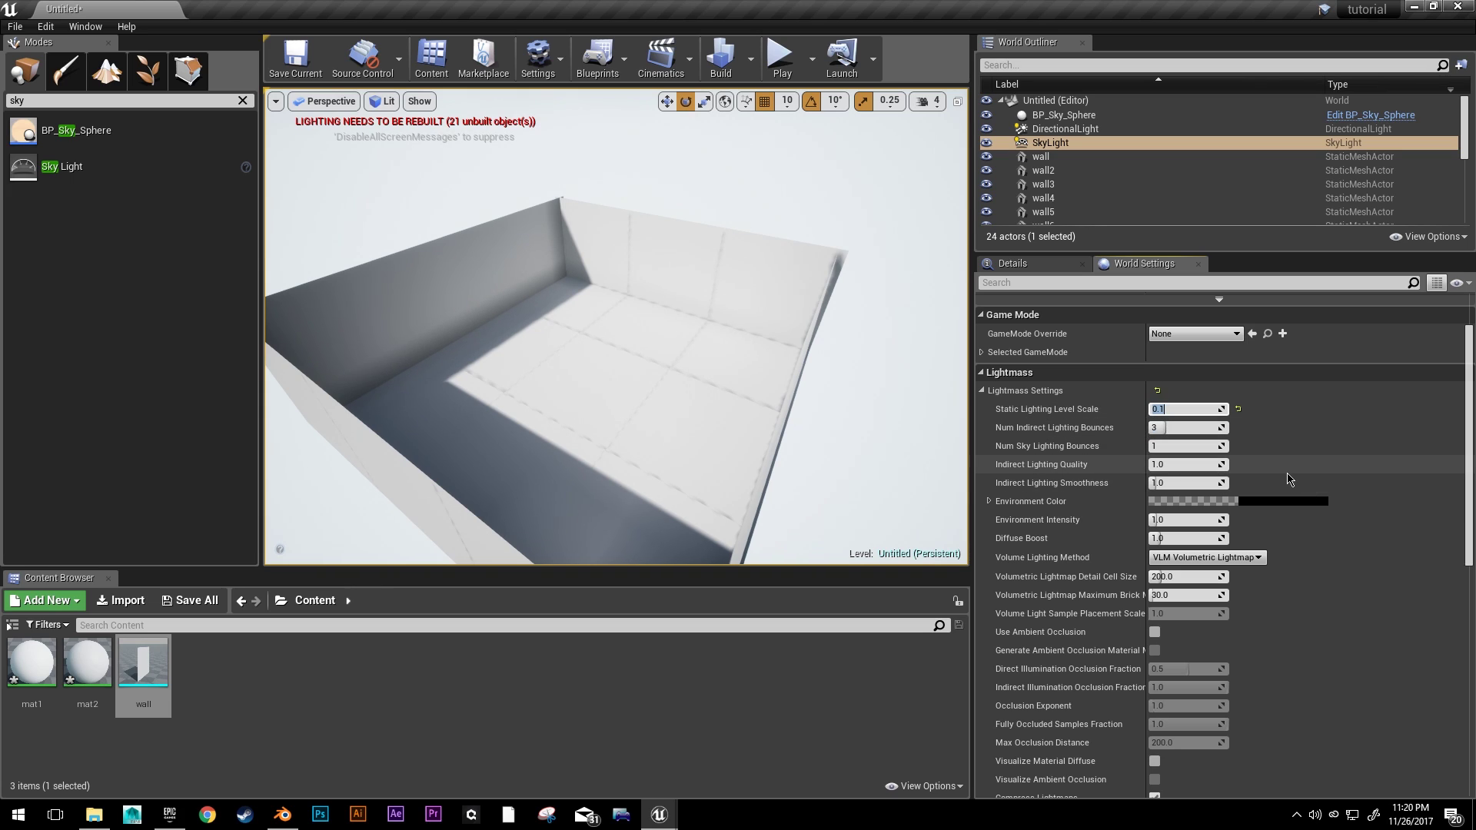
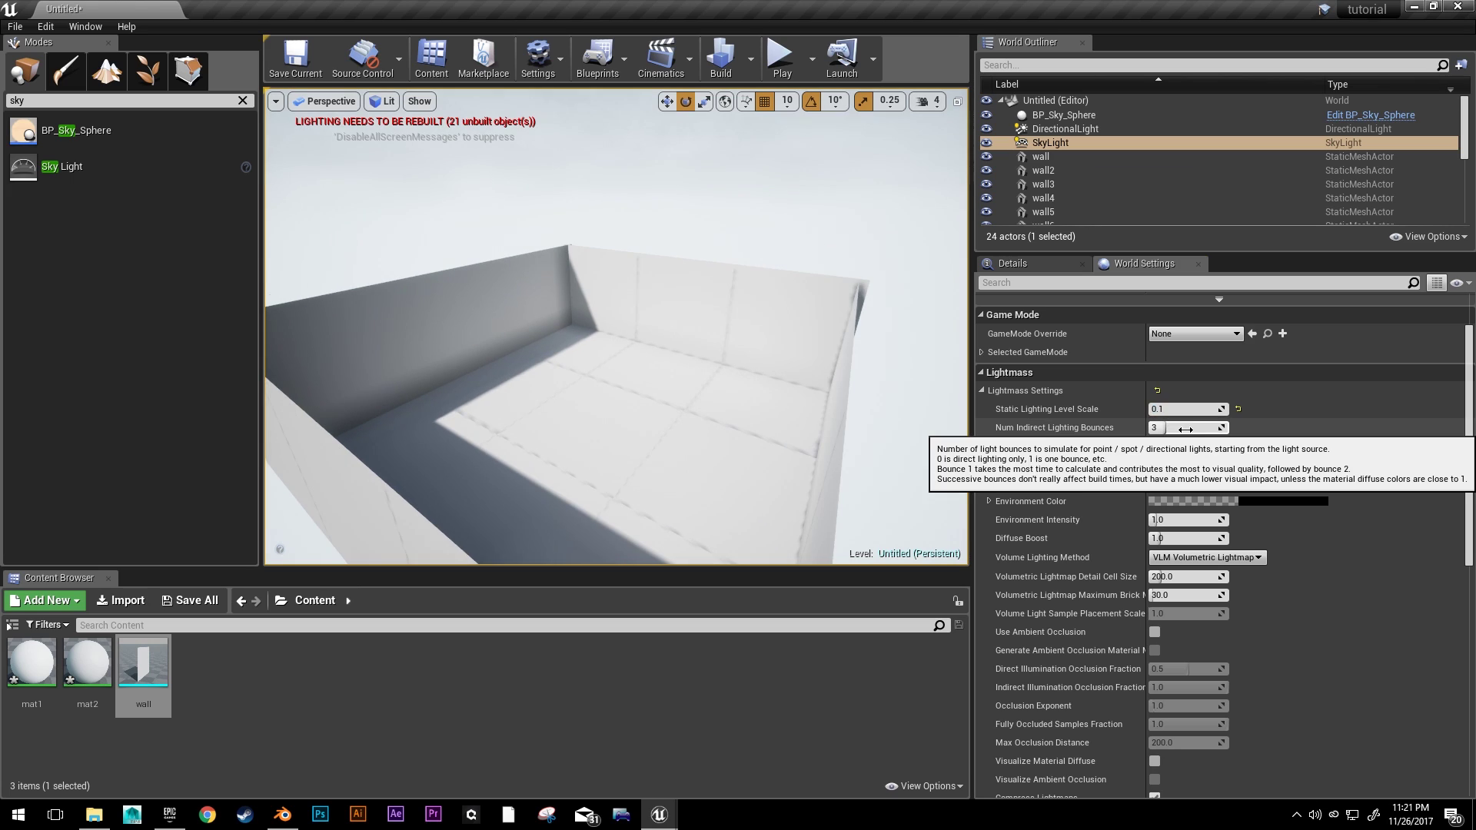
- Set Num Indirect Lighting Bounces to 10 and Indirect Lighting Quality to 4.0 in the Lightmass world settings
{"action": "left_click", "coordinate": [1185, 429]}
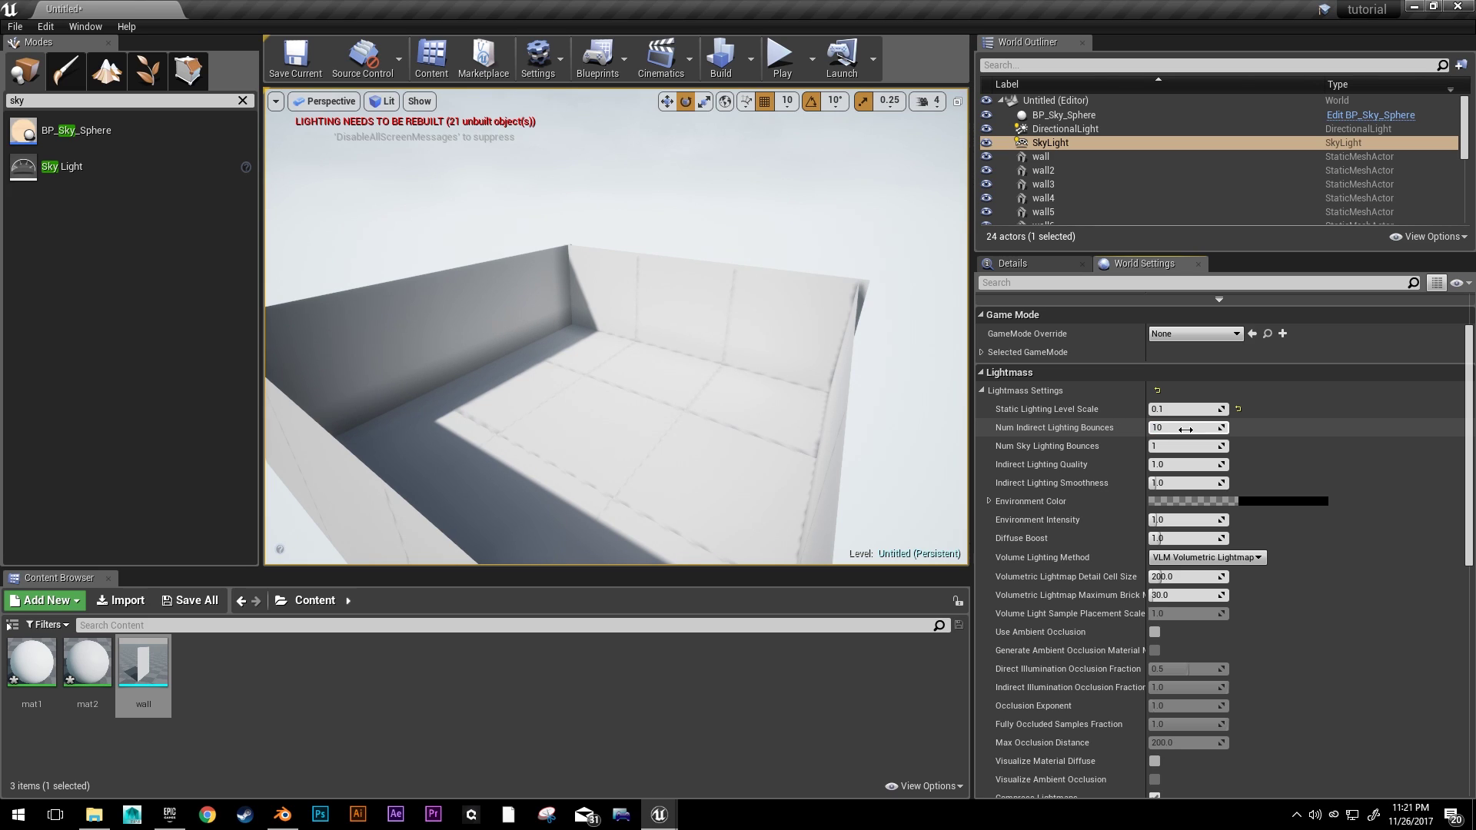
{"action": "key", "text": "Return"}
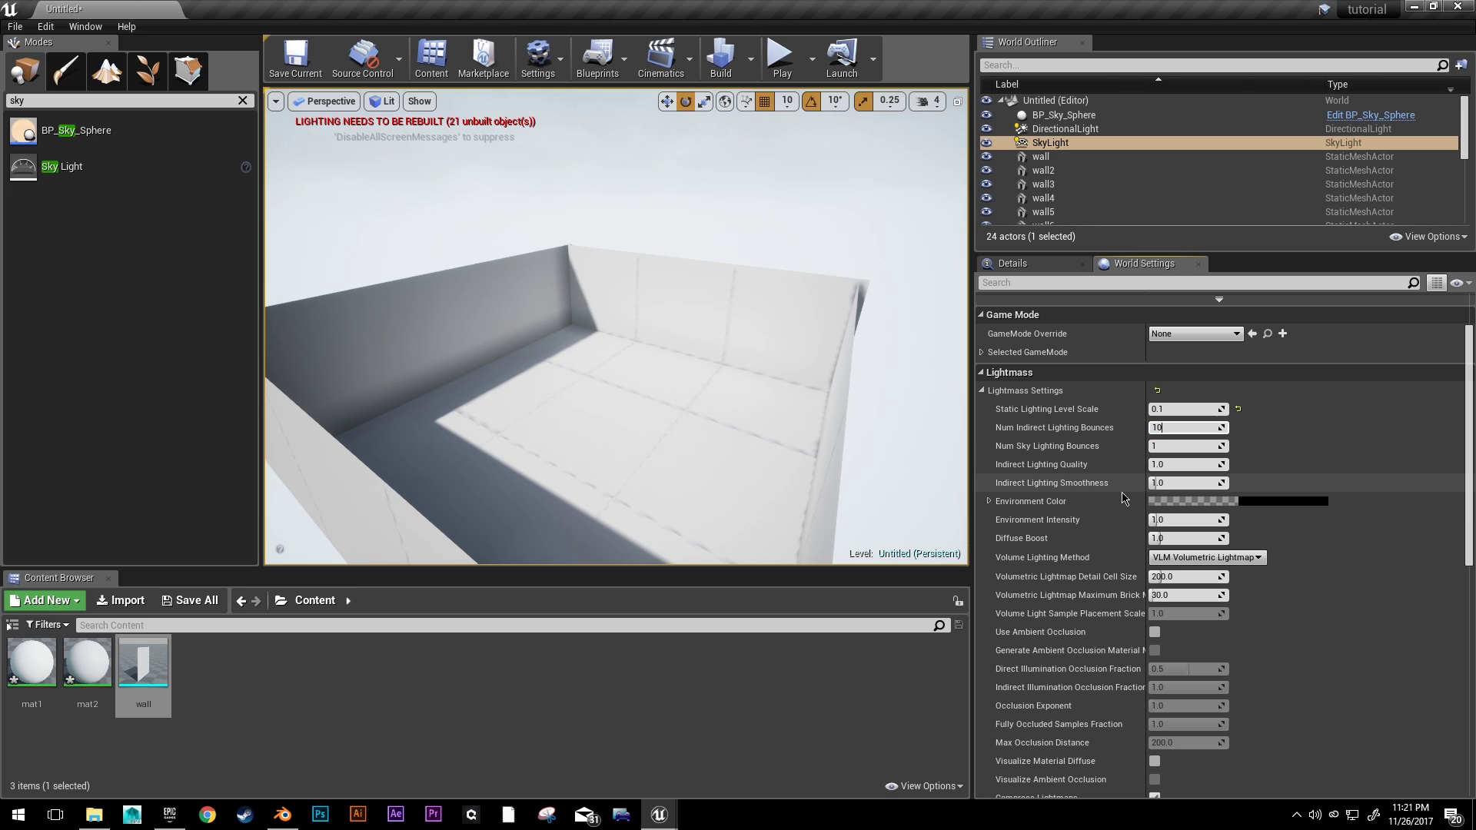
{"action": "left_click", "coordinate": [1188, 464]}
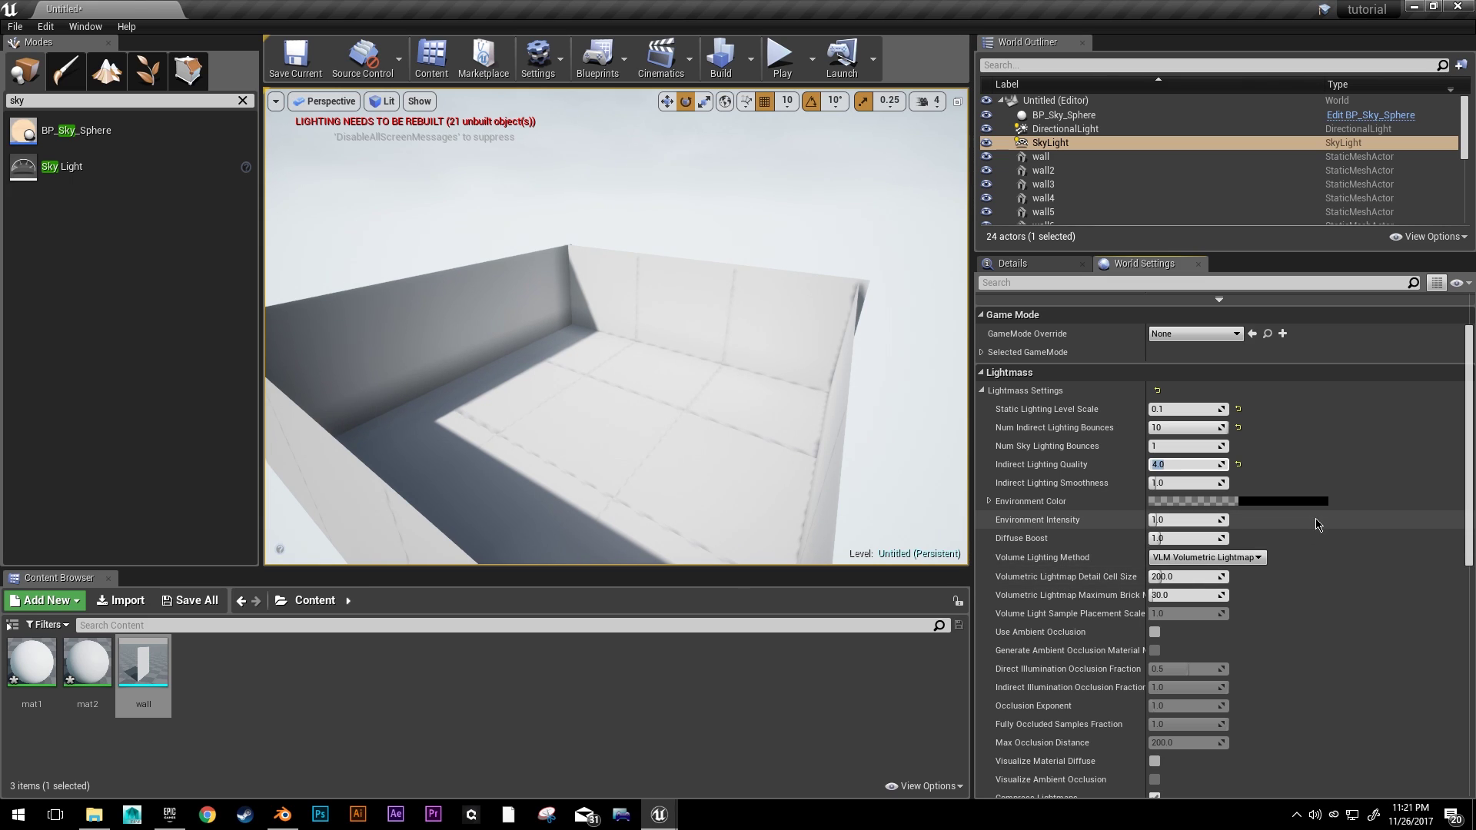
{"action": "key", "text": "Tab"}
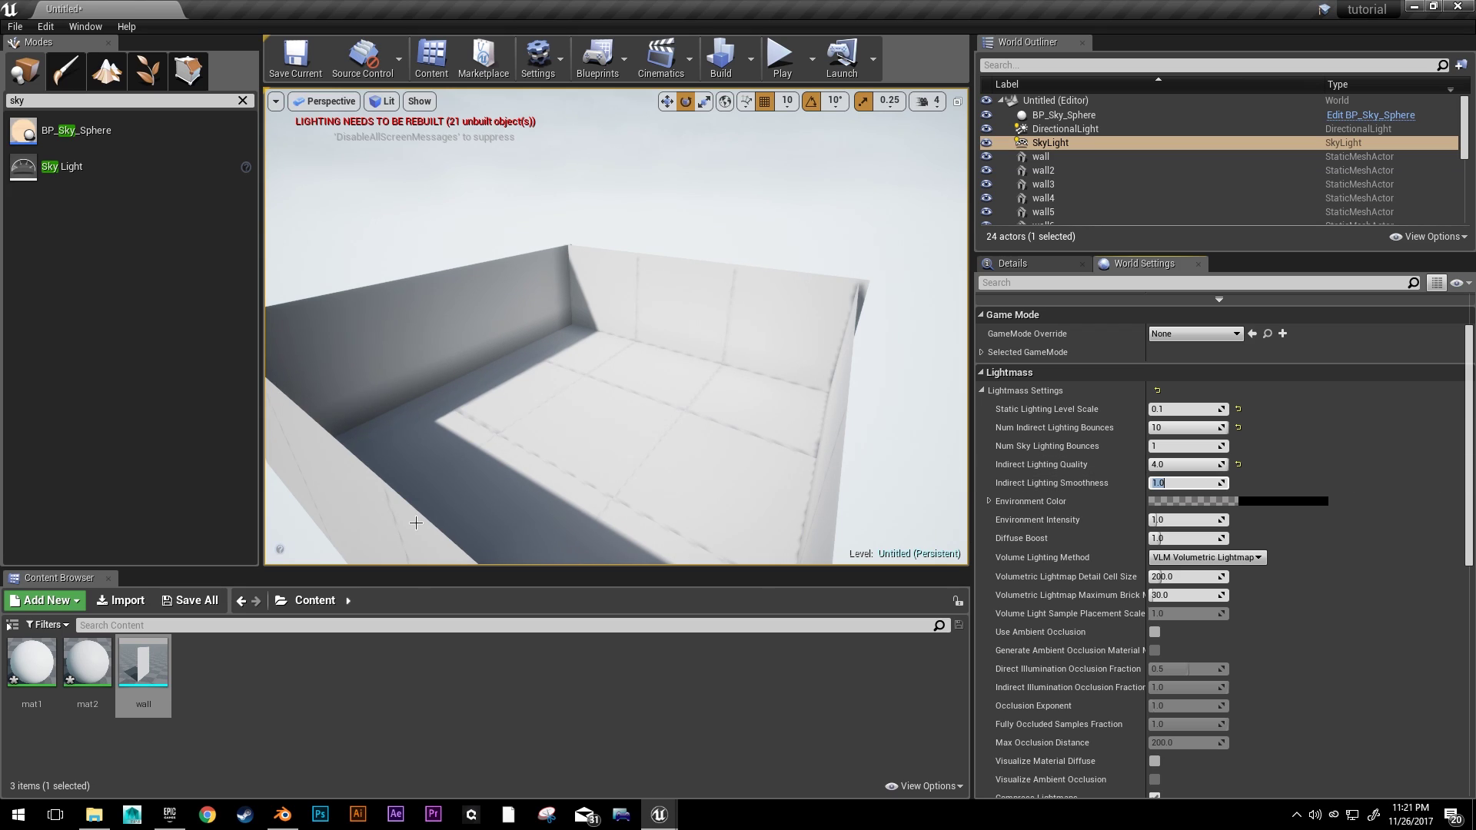
- Make the mat1 material two-sided, move its result node clear of the colour parameter node, and apply the change
{"action": "key", "text": "w"}
{"action": "right_click_drag", "start_coordinate": [596, 256], "coordinate": [588, 189]}
{"action": "right_click_drag", "start_coordinate": [569, 350], "coordinate": [569, 361]}
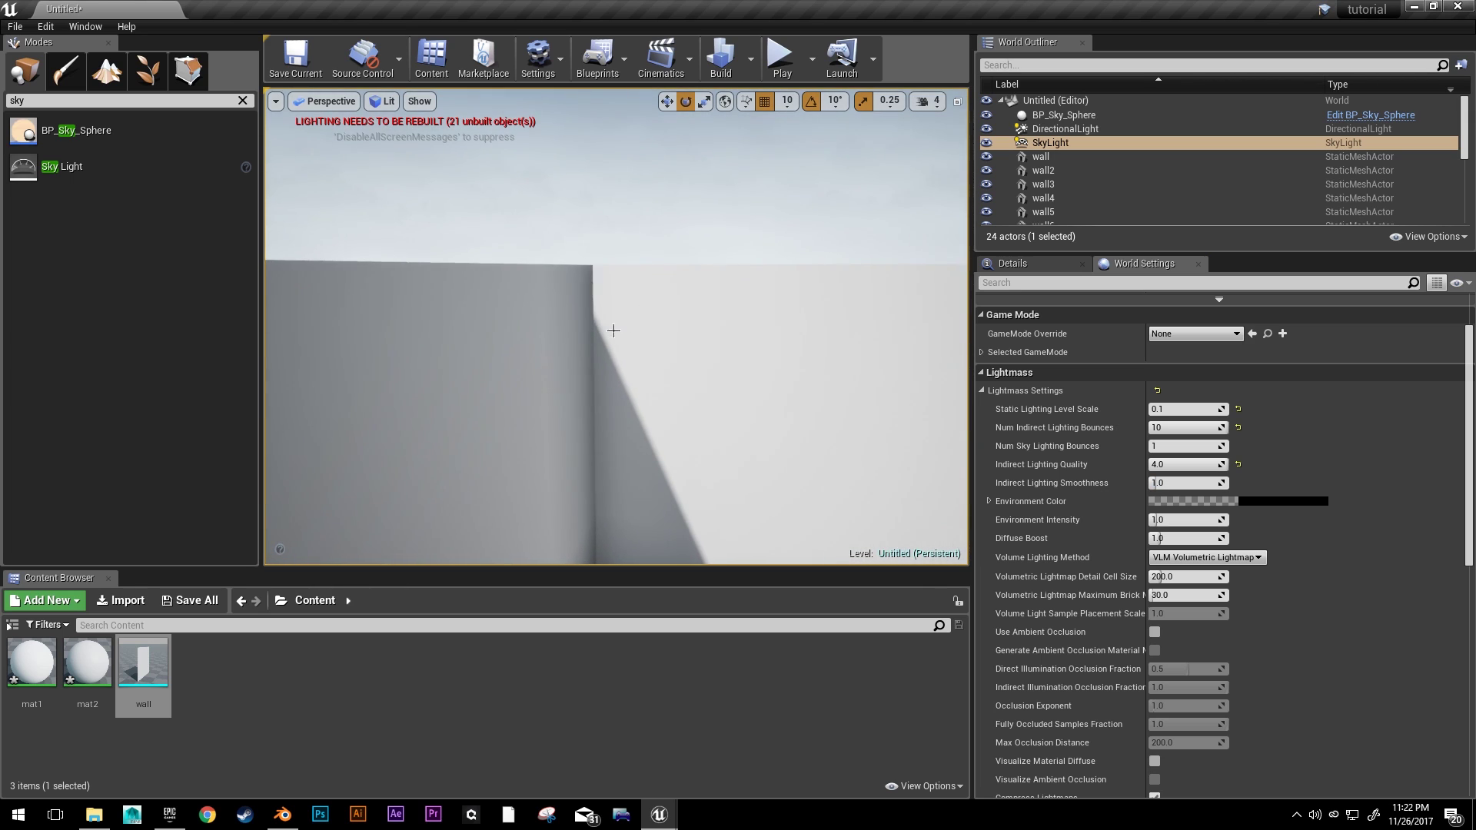
{"action": "right_click_drag", "start_coordinate": [578, 258], "coordinate": [455, 206]}
{"action": "left_click", "coordinate": [553, 240]}
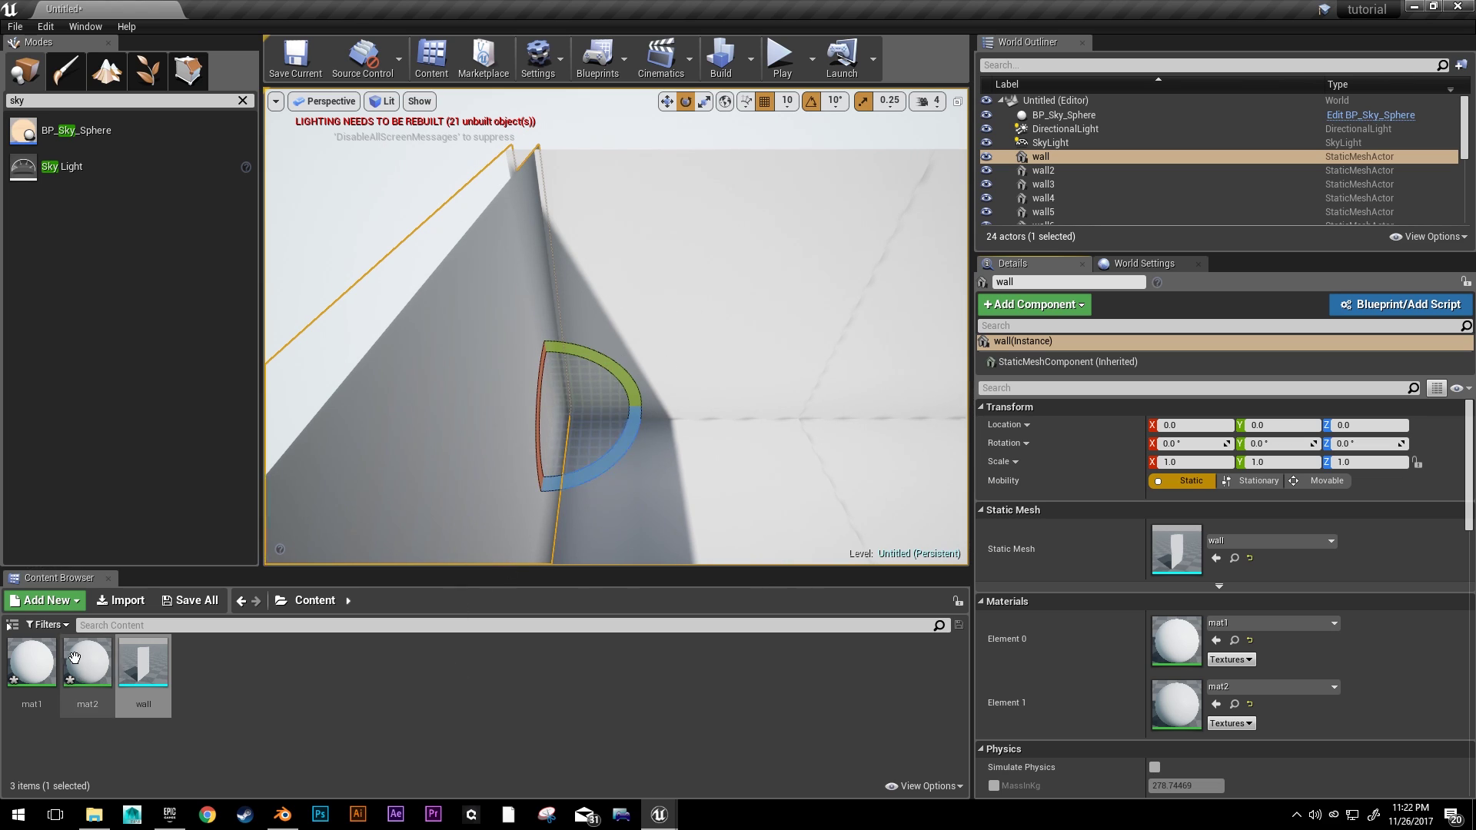
{"action": "left_click", "coordinate": [32, 665]}
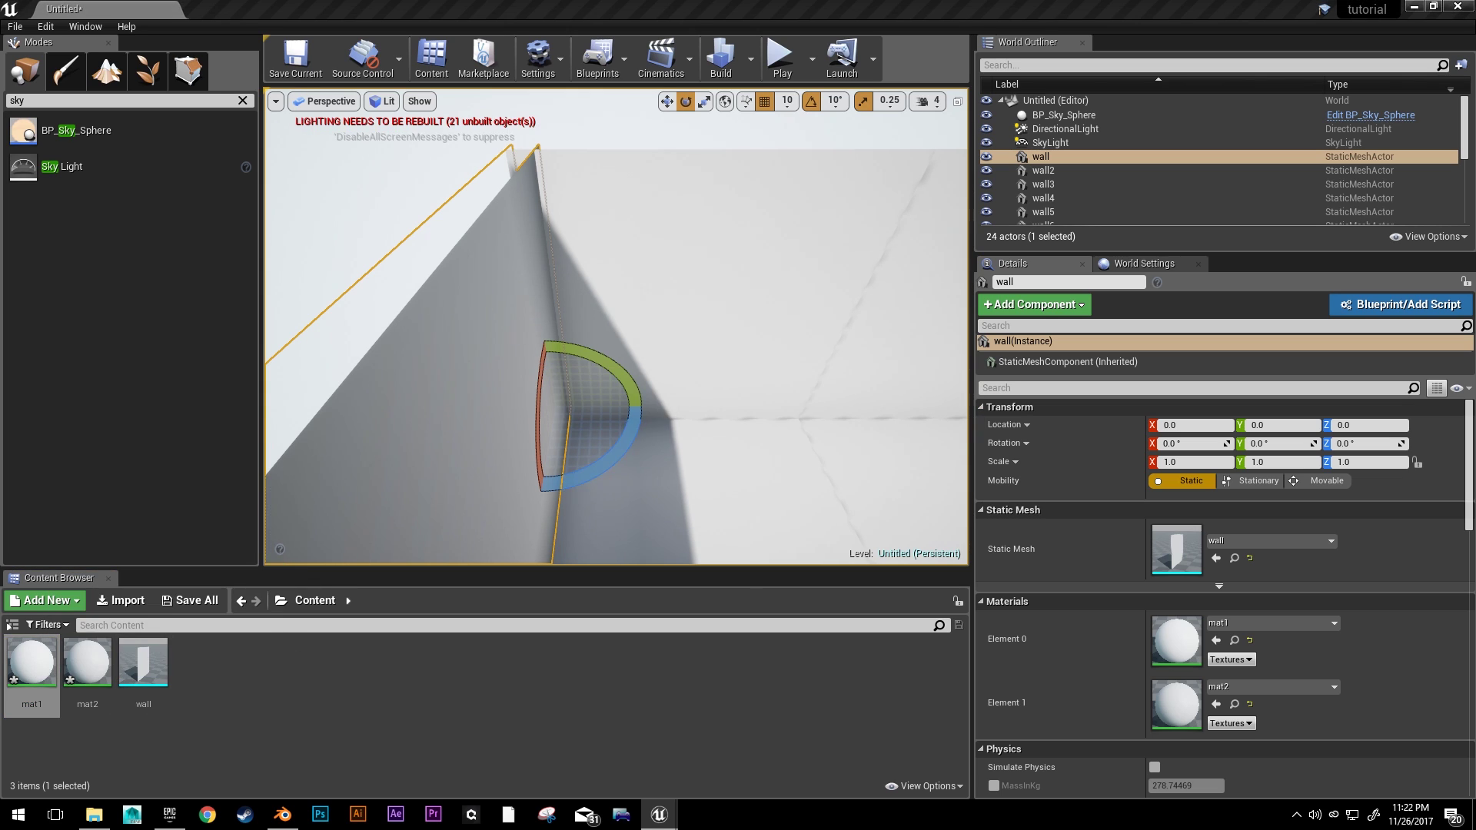
{"action": "double_click", "coordinate": [32, 664]}
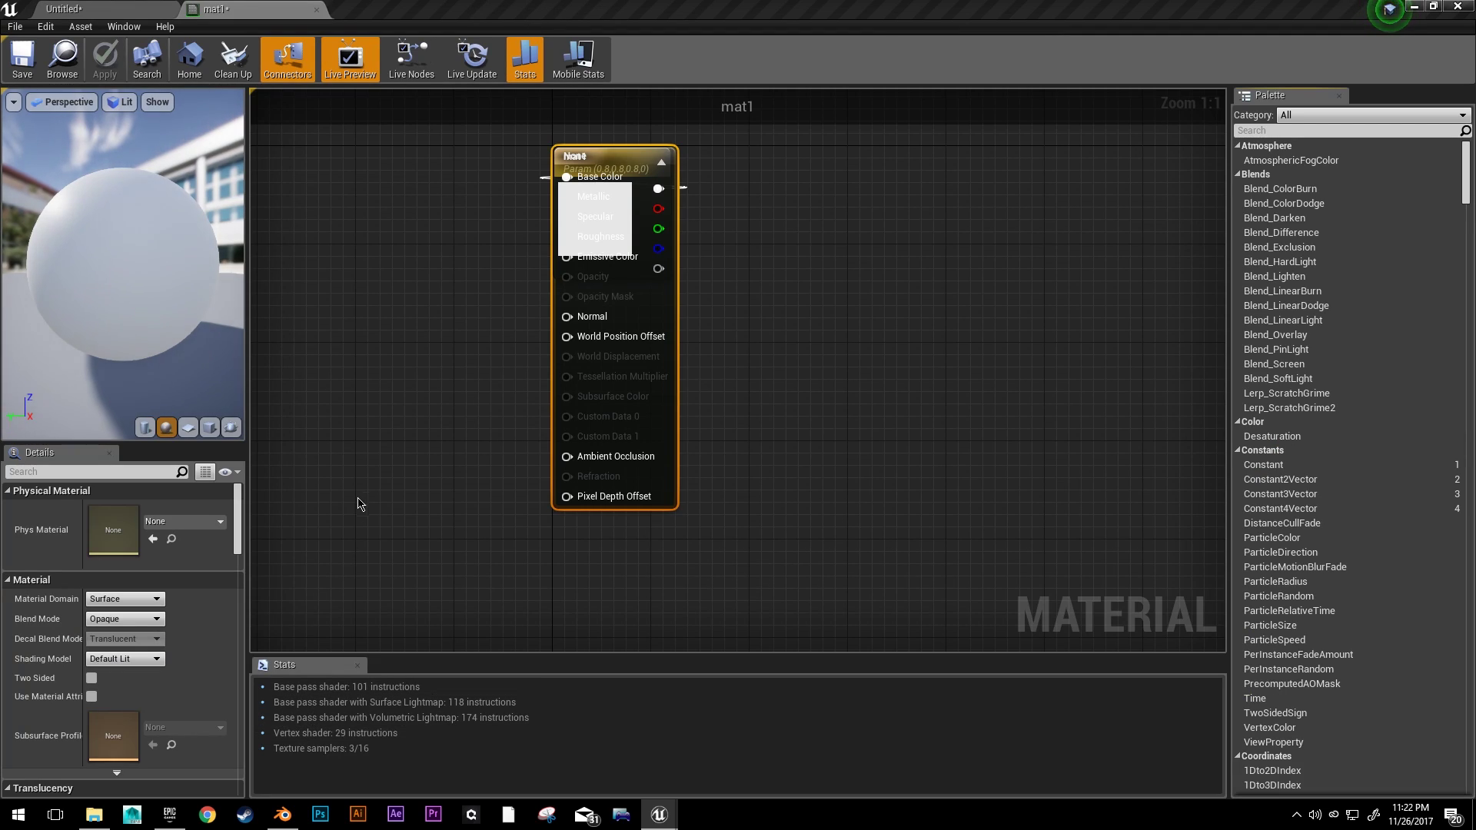
{"action": "left_click", "coordinate": [91, 678]}
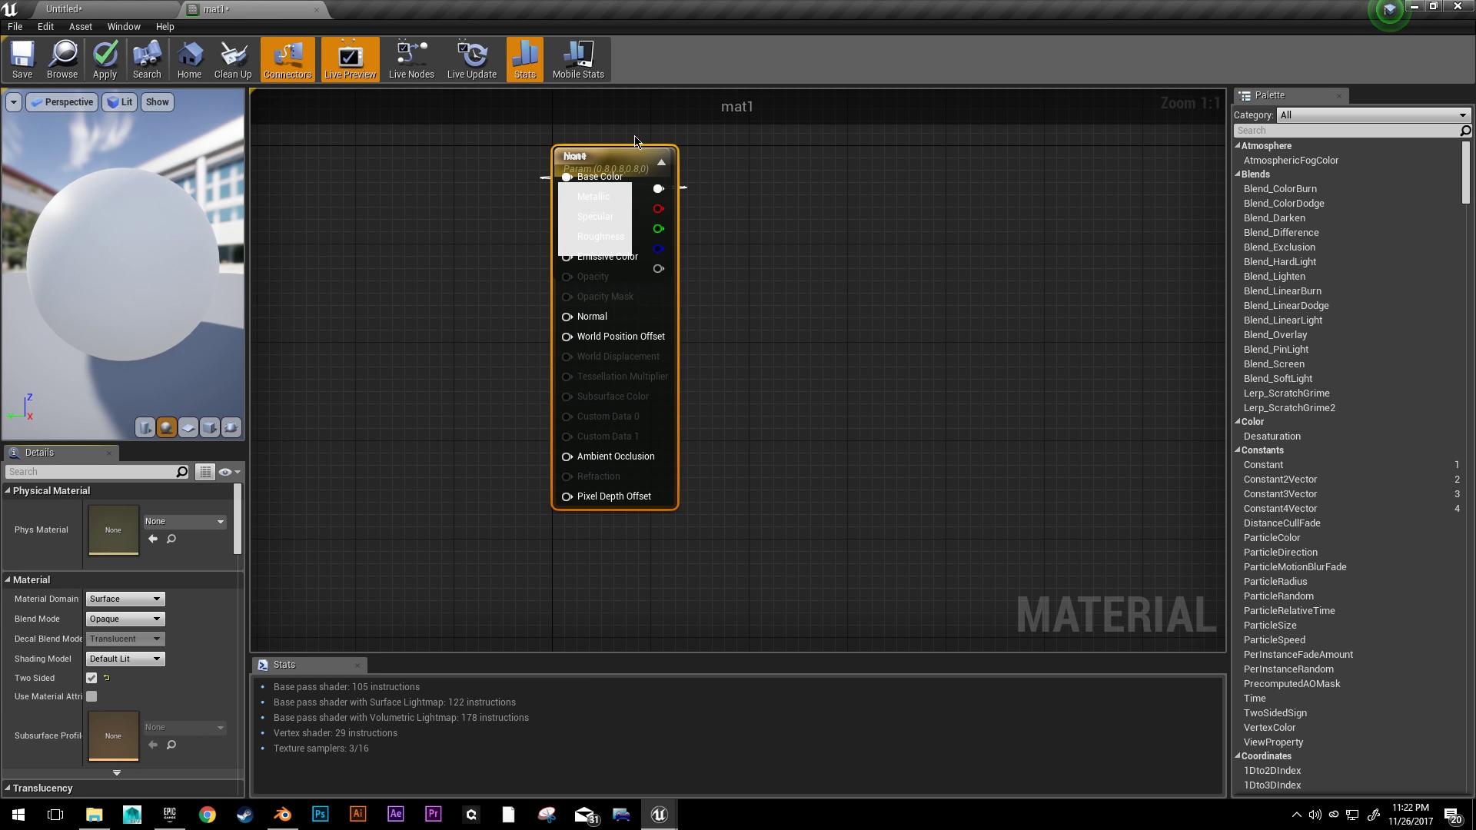
{"action": "left_click_drag", "start_coordinate": [619, 157], "coordinate": [811, 182]}
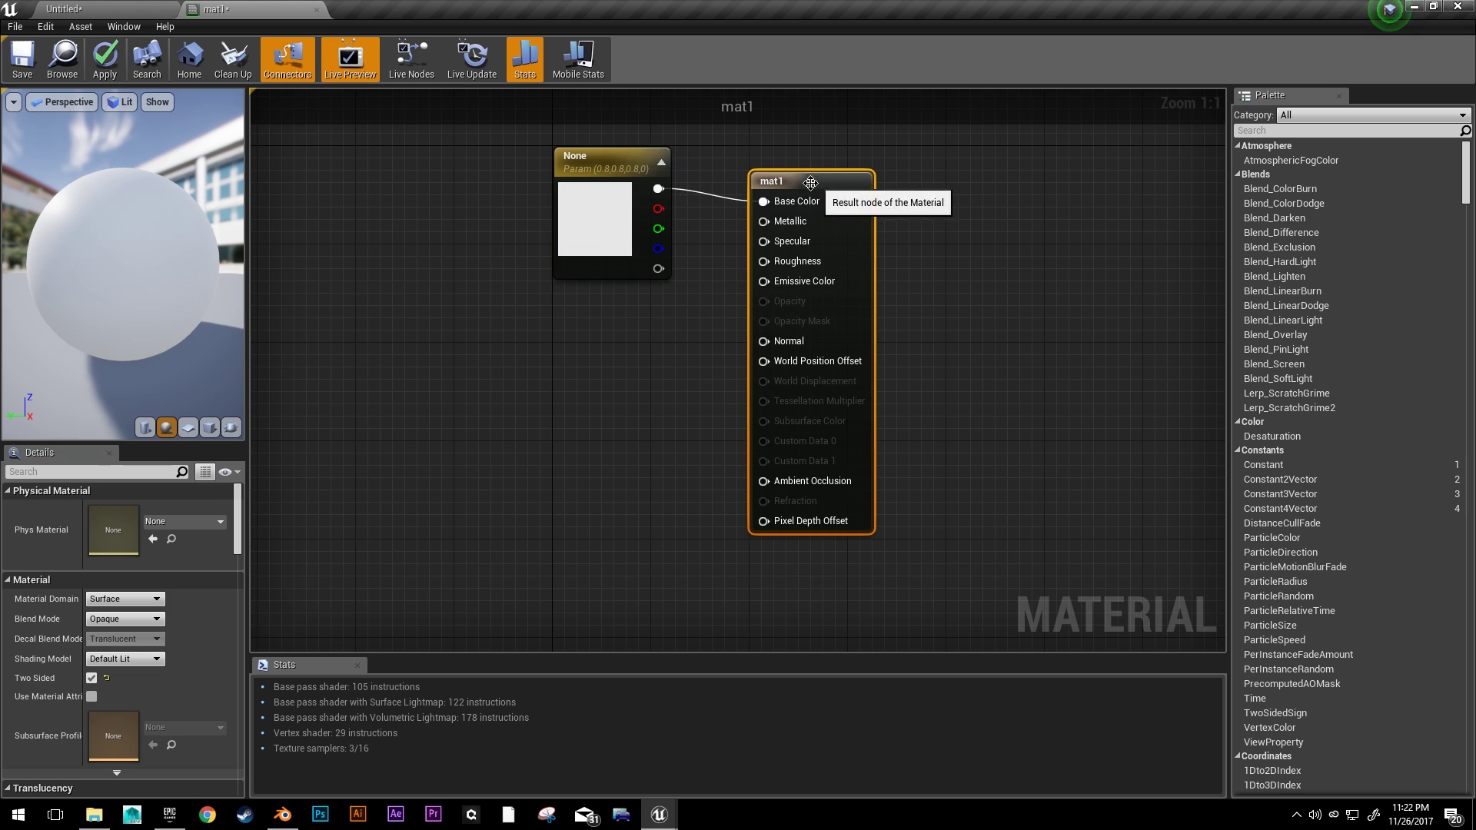
{"action": "left_click", "coordinate": [116, 61]}
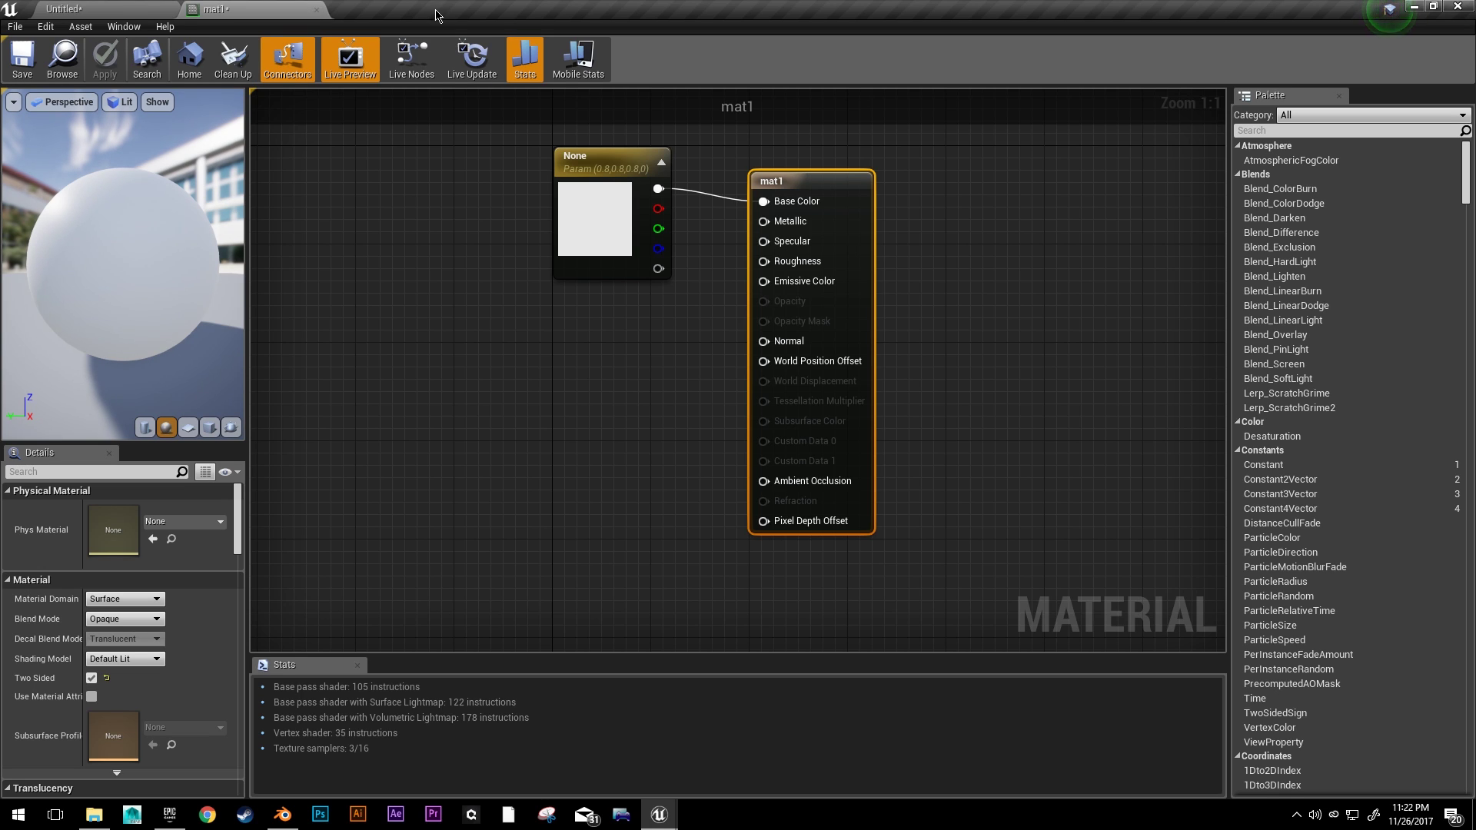
- Check the selected wall from outside and inside the room corner, and save the mat1 material
{"action": "left_click_drag", "start_coordinate": [436, 10], "coordinate": [630, 0]}
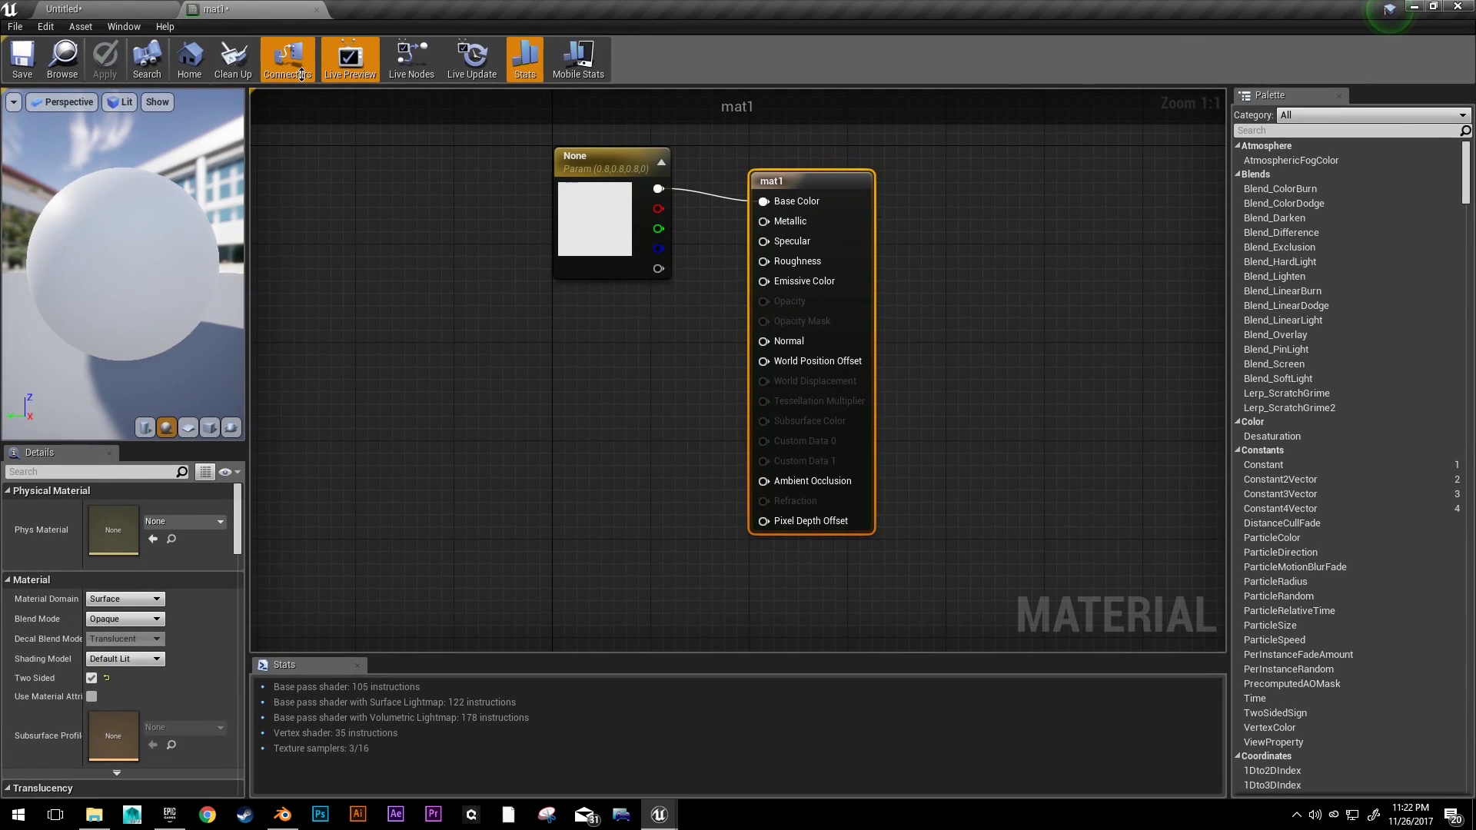
{"action": "left_click", "coordinate": [87, 9]}
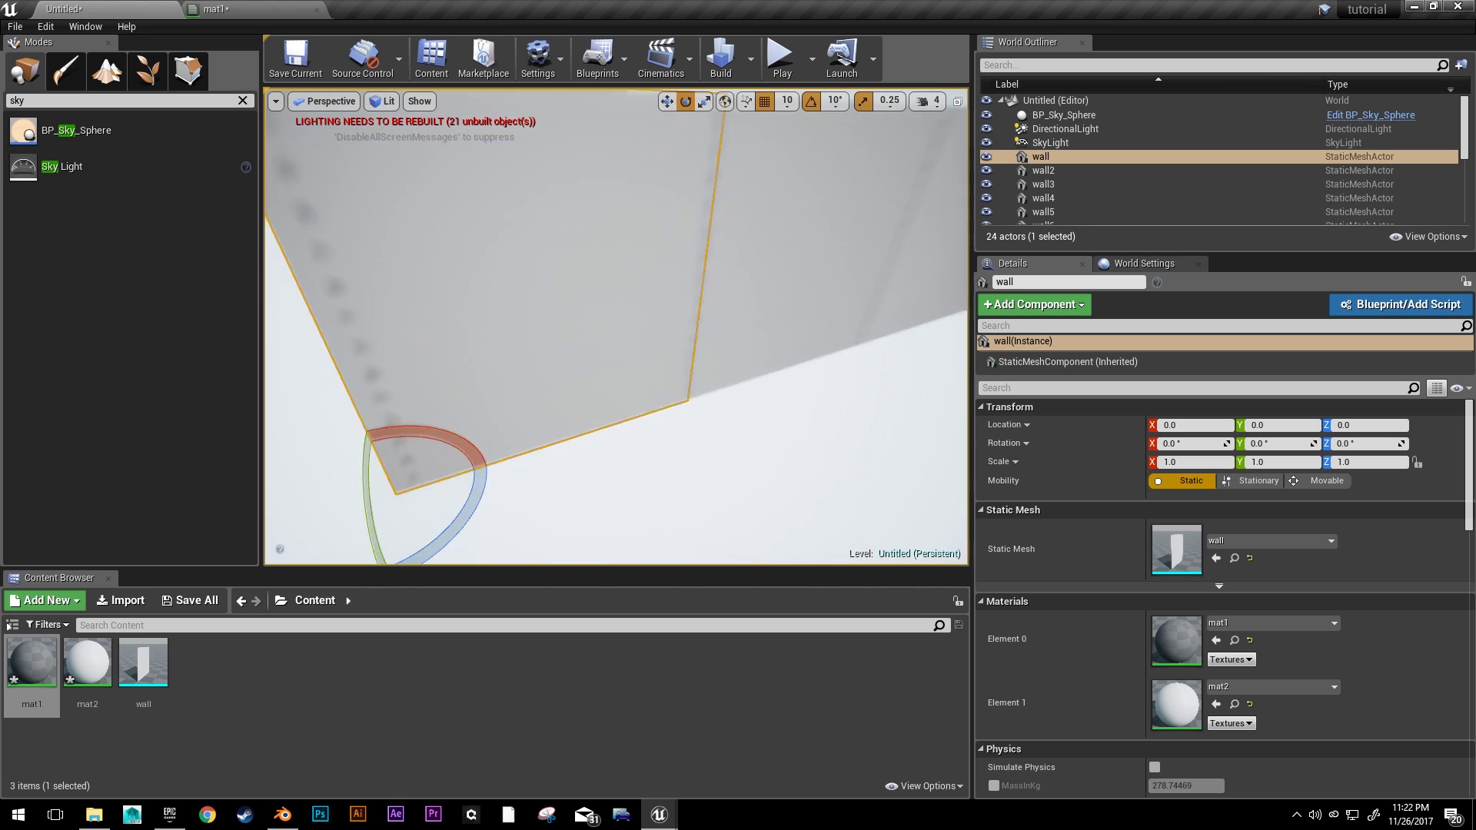
{"action": "right_click_drag", "start_coordinate": [519, 372], "coordinate": [572, 340]}
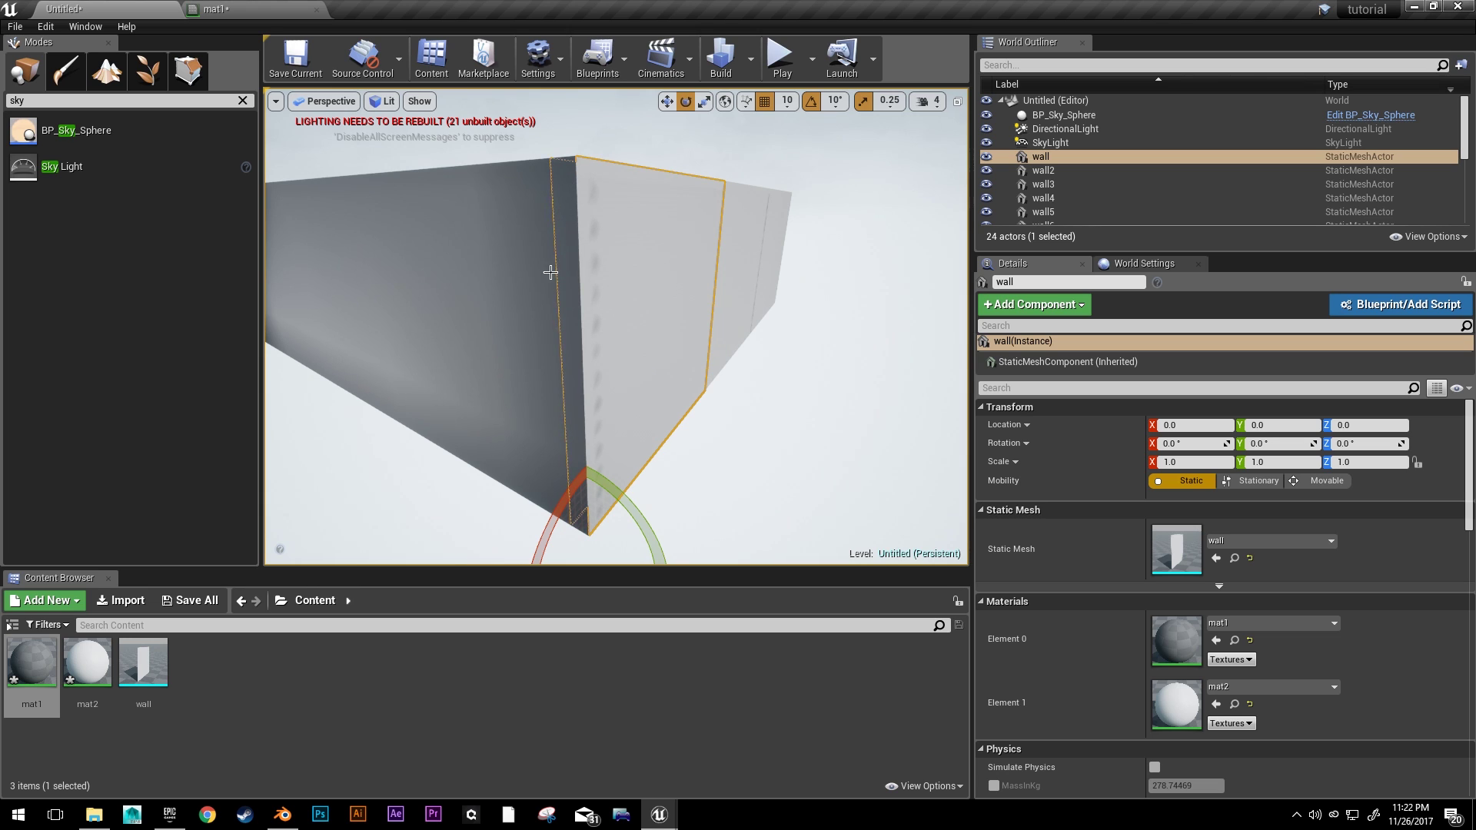
{"action": "key", "text": "w"}
{"action": "right_click_drag", "start_coordinate": [628, 360], "coordinate": [654, 359]}
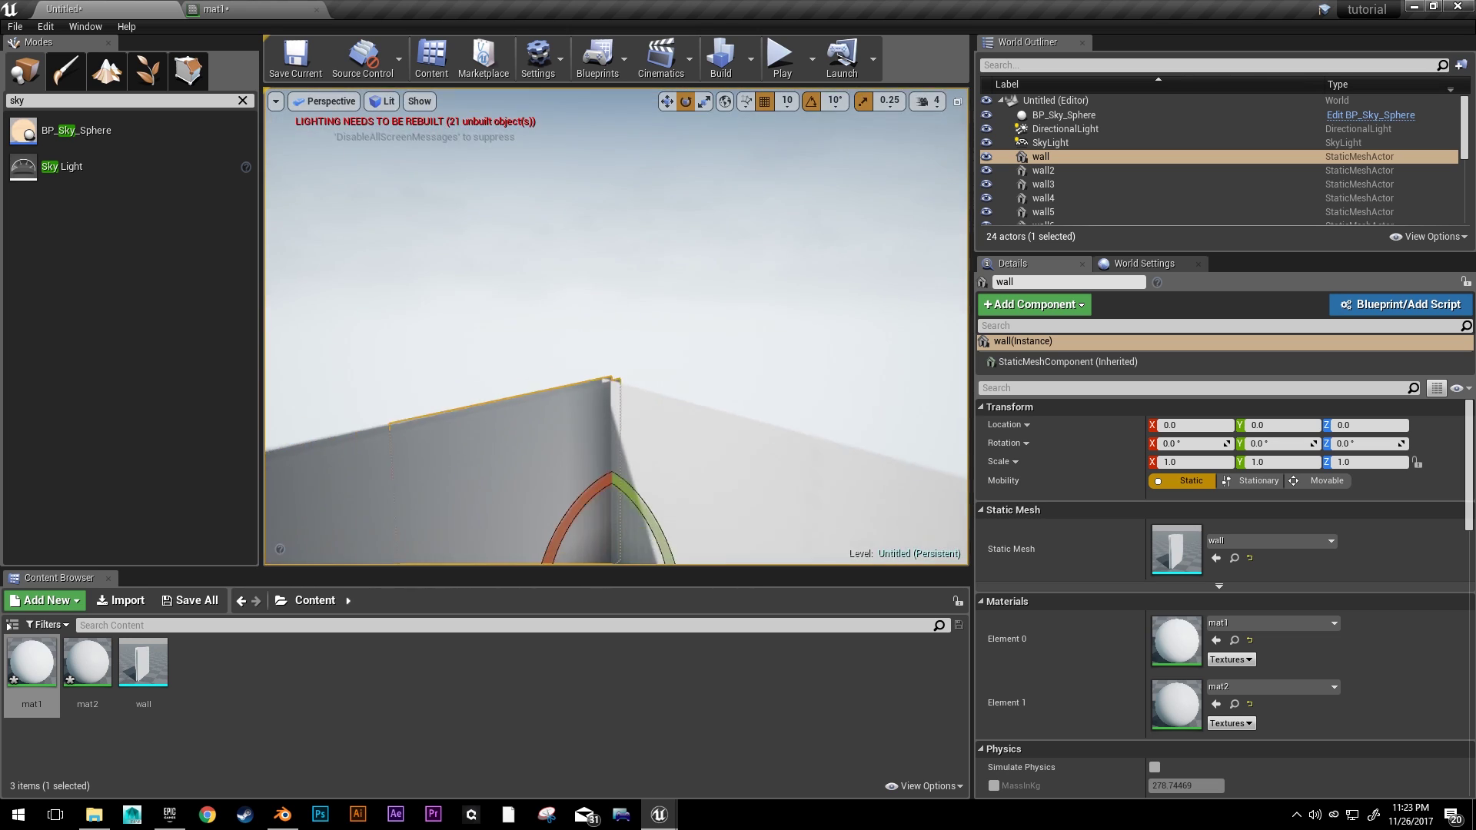
{"action": "right_click_drag", "start_coordinate": [615, 338], "coordinate": [611, 377]}
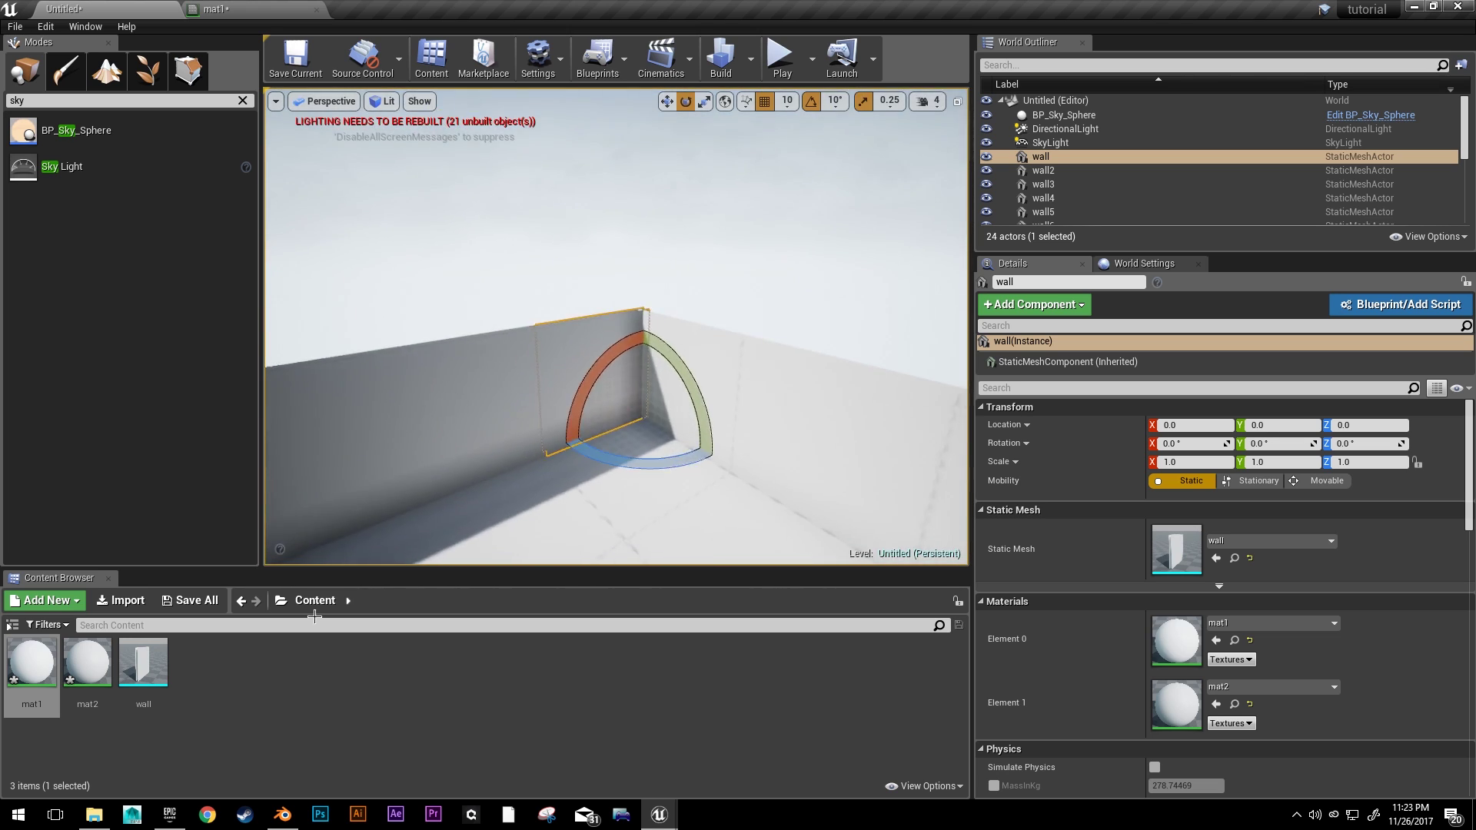
{"action": "double_click", "coordinate": [35, 673]}
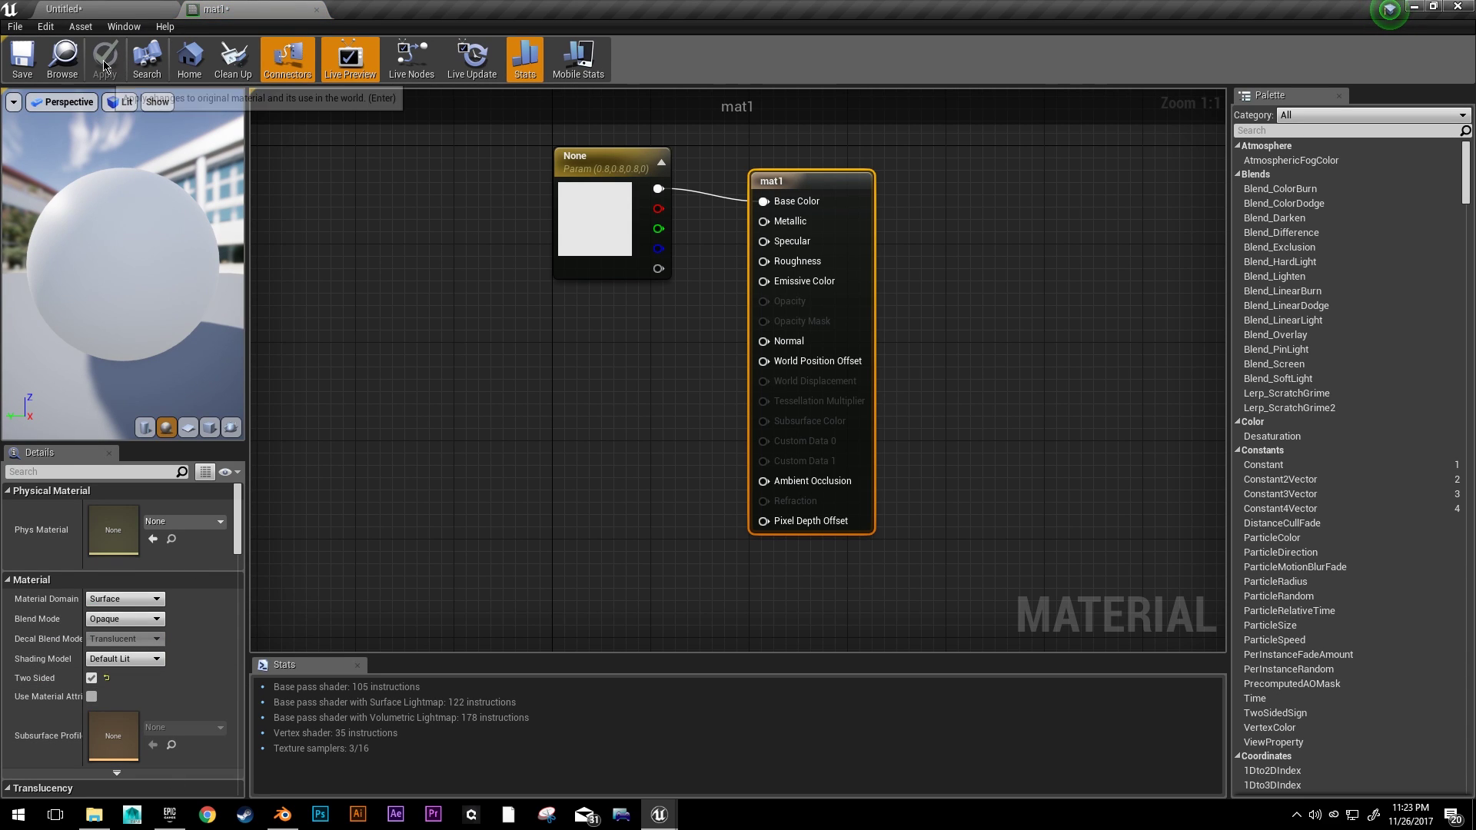
{"action": "left_click", "coordinate": [22, 58]}
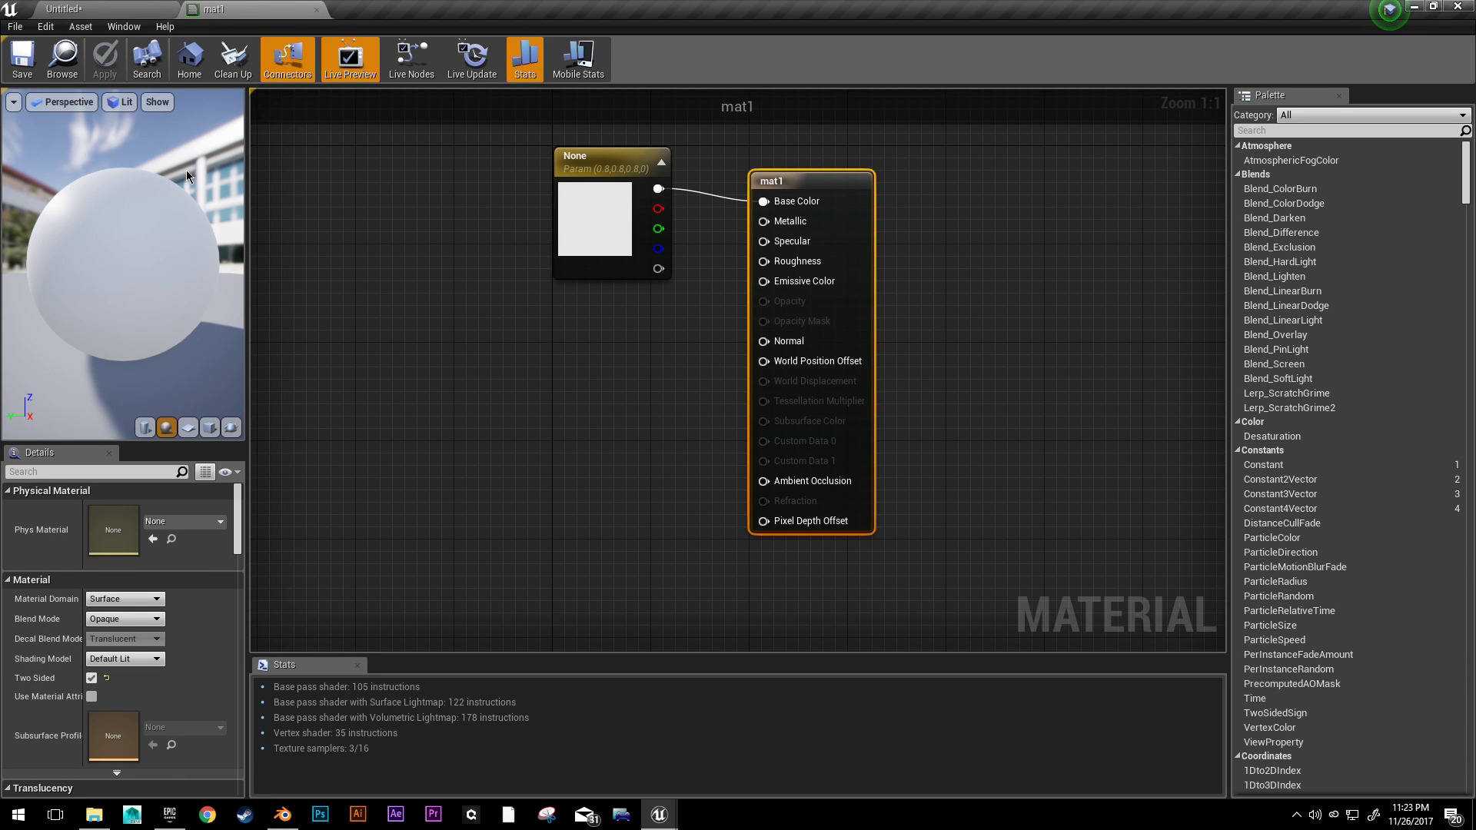
{"action": "left_click", "coordinate": [130, 9]}
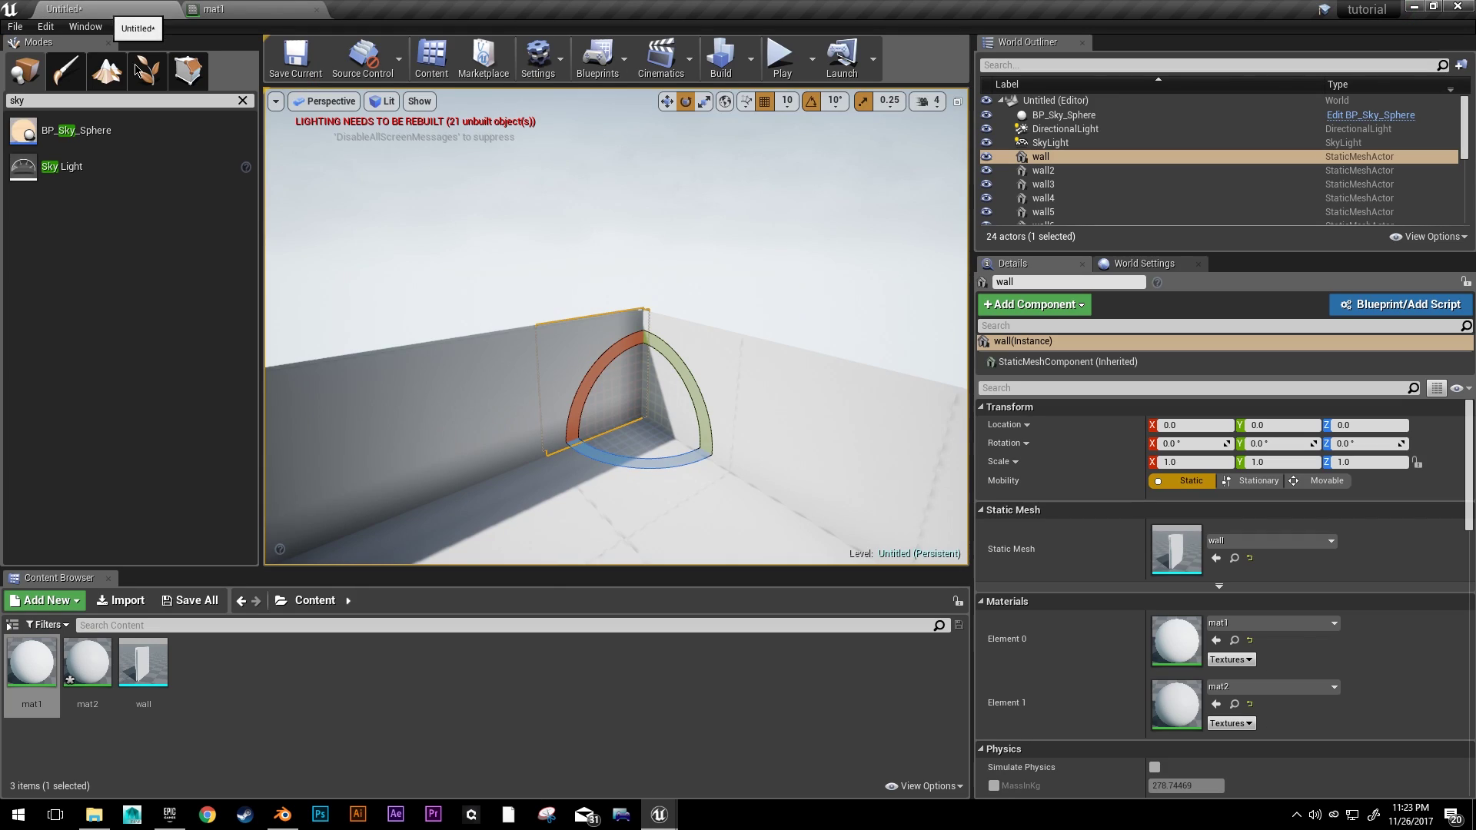
- Make the mat2 material two-sided, apply the change and save the material
{"action": "double_click", "coordinate": [87, 663]}
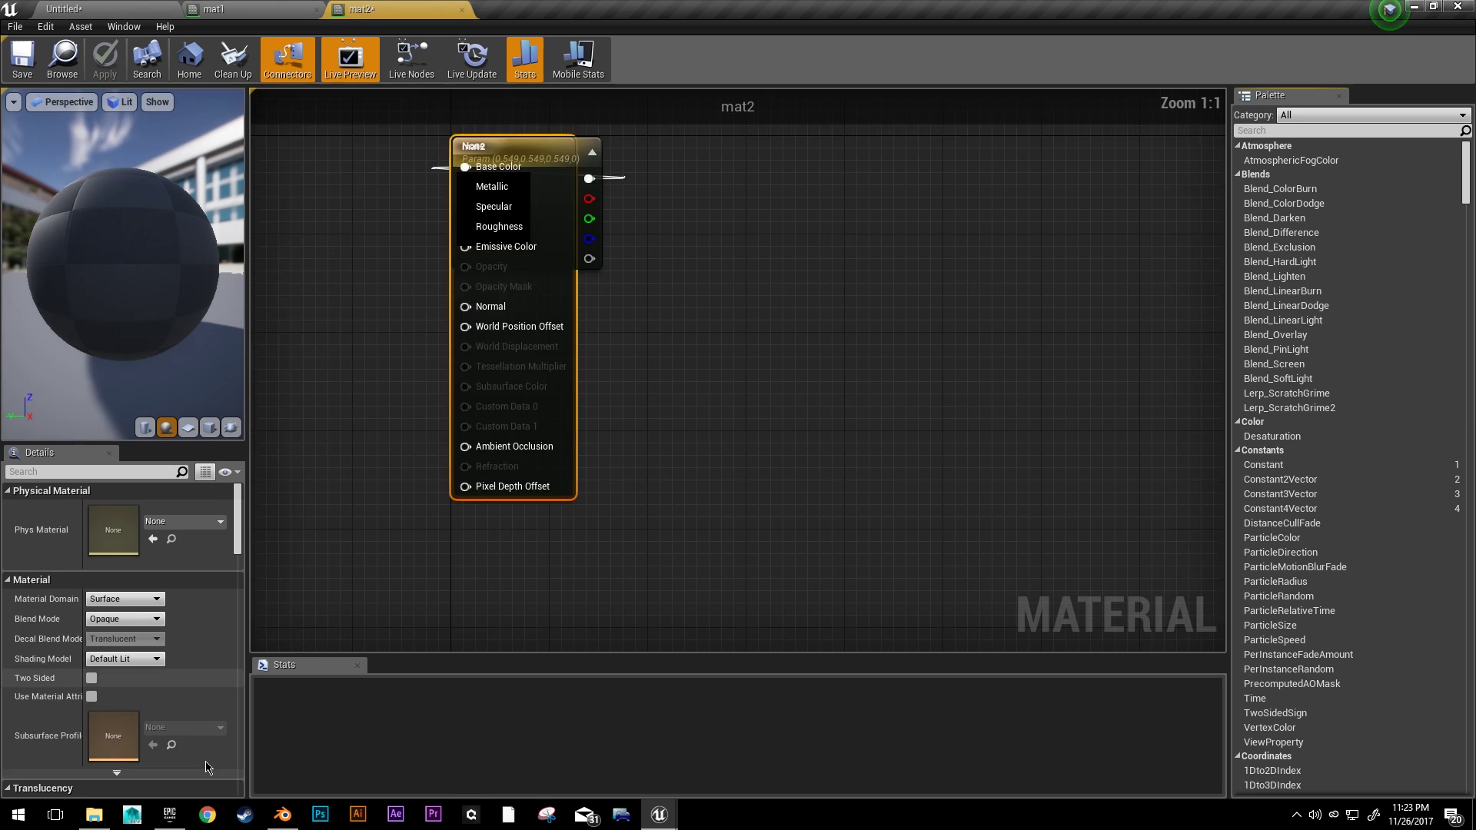
{"action": "left_click", "coordinate": [92, 678]}
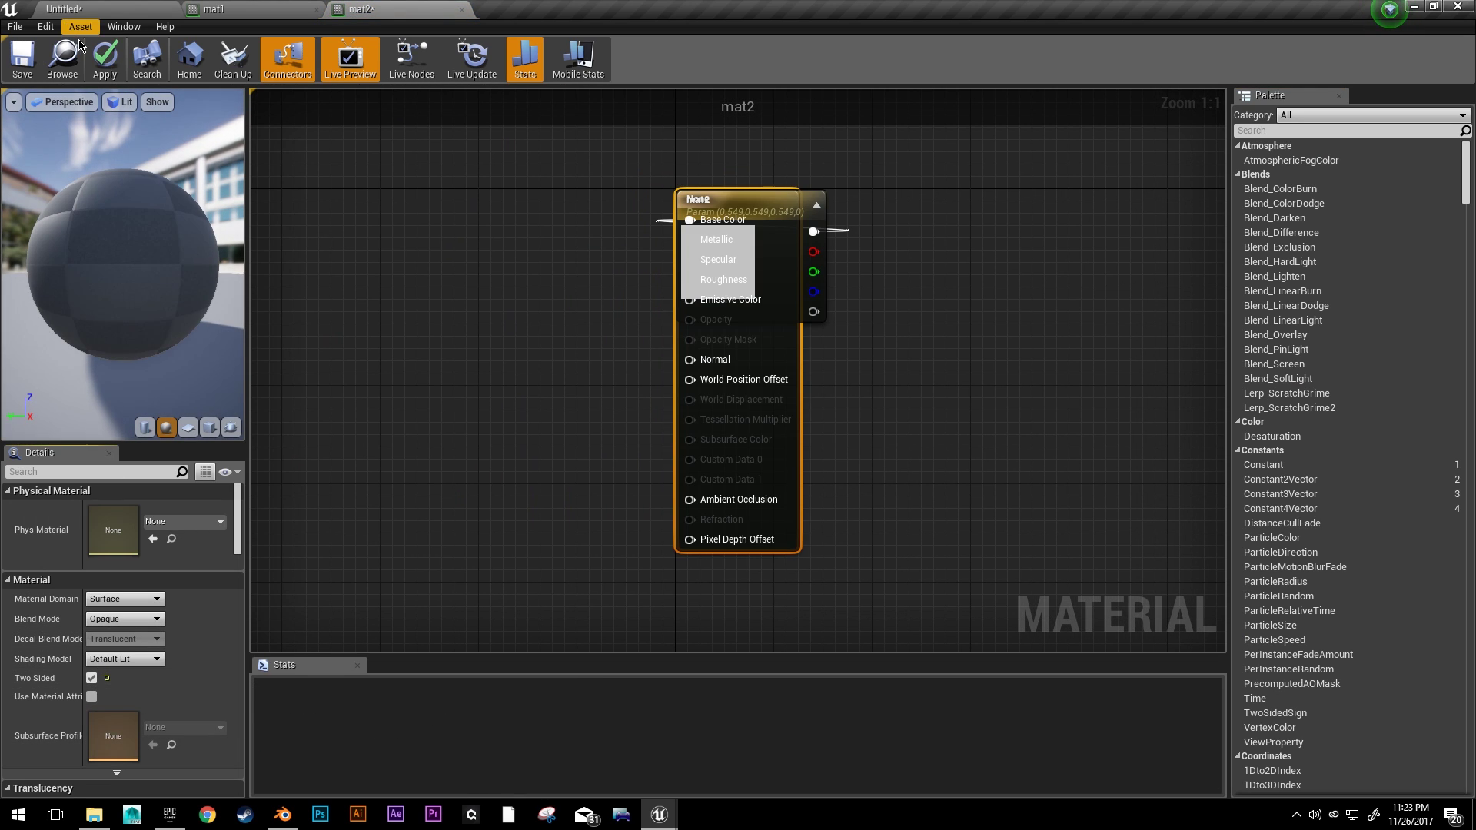
{"action": "left_click", "coordinate": [104, 57]}
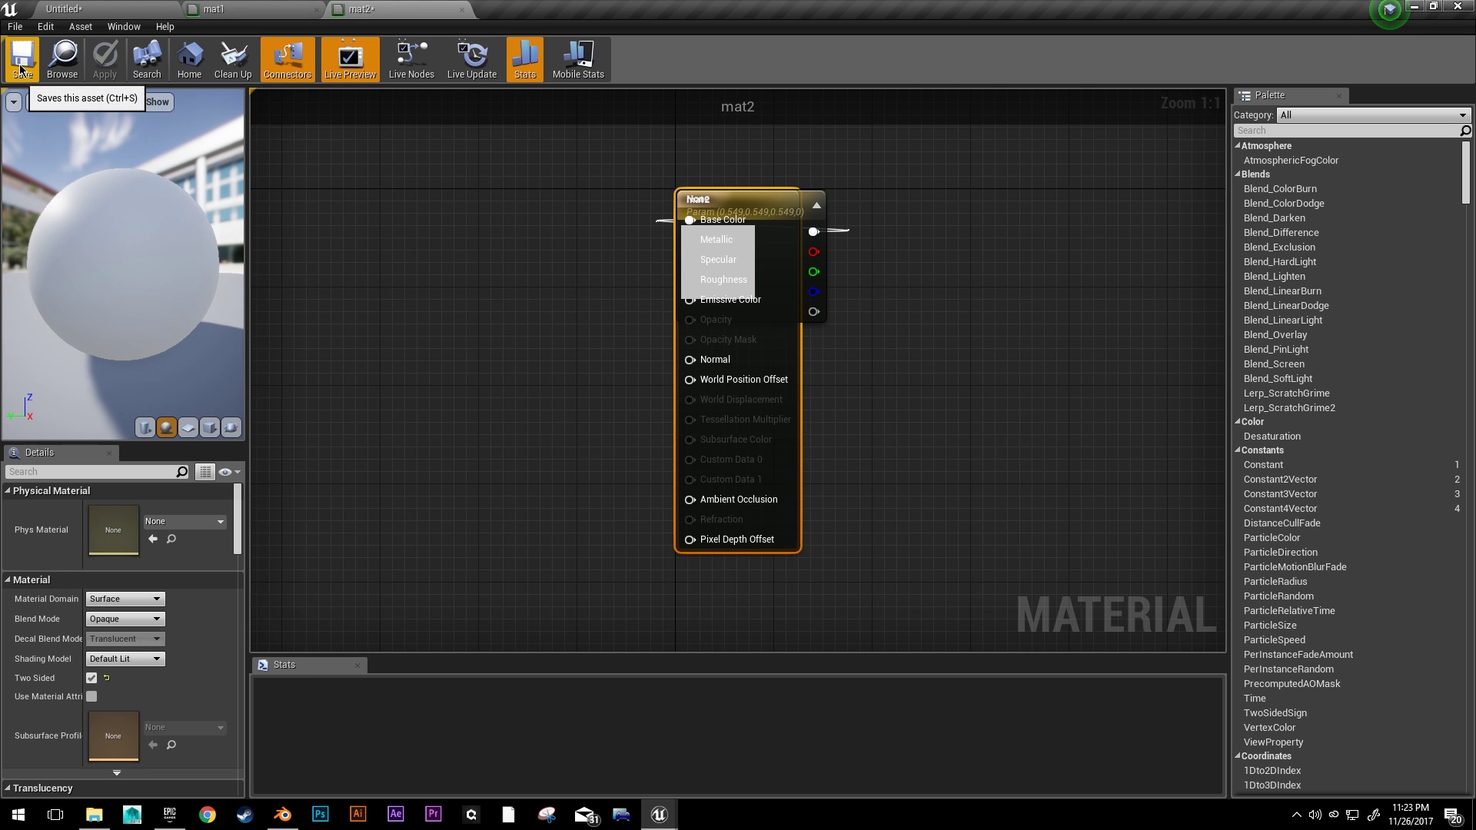
{"action": "left_click", "coordinate": [21, 67]}
- Save the map under the name level and rebuild its lighting
{"action": "left_click", "coordinate": [107, 13]}
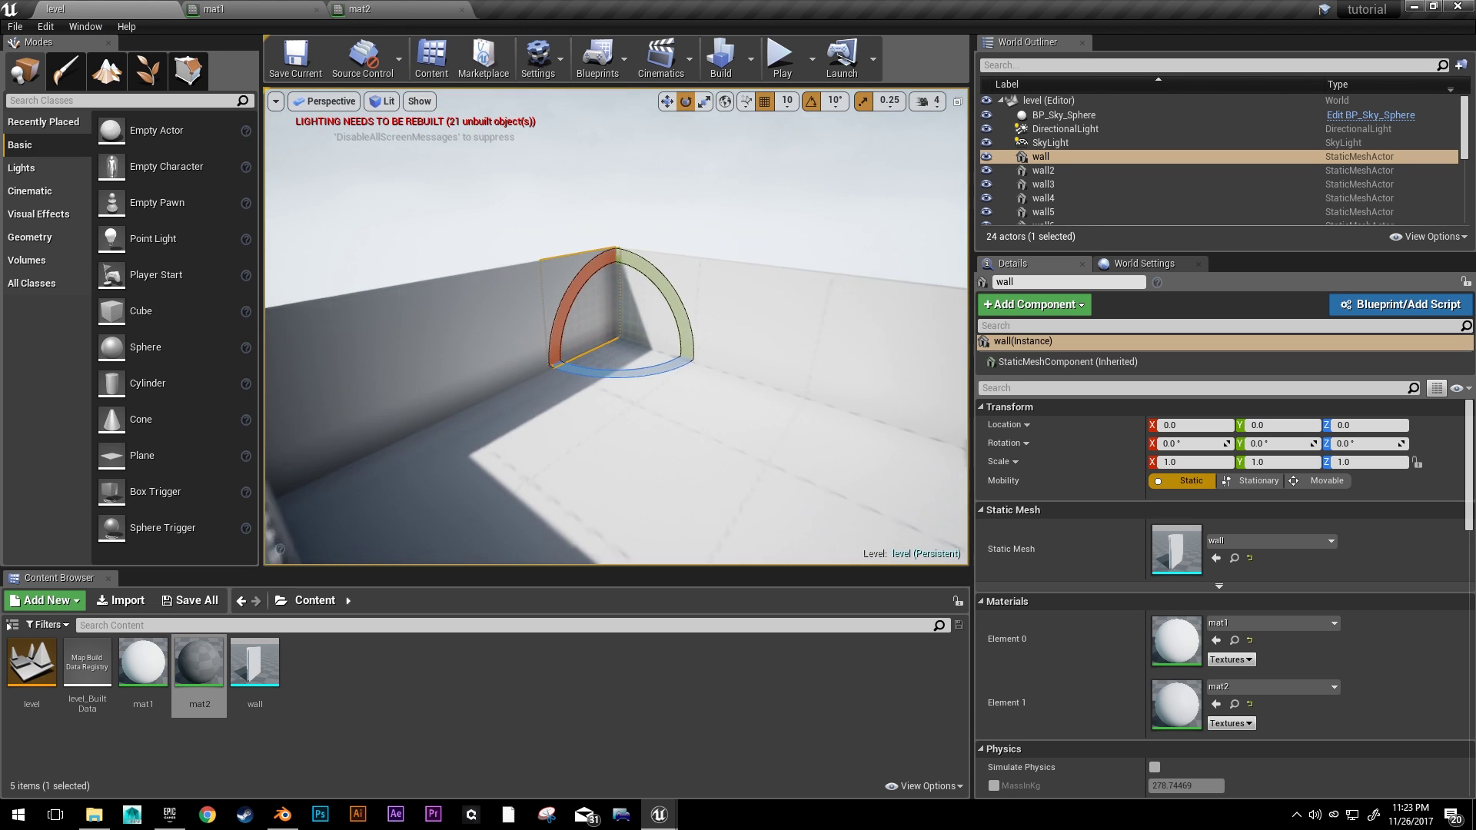
{"action": "right_click_drag", "start_coordinate": [615, 346], "coordinate": [662, 315]}
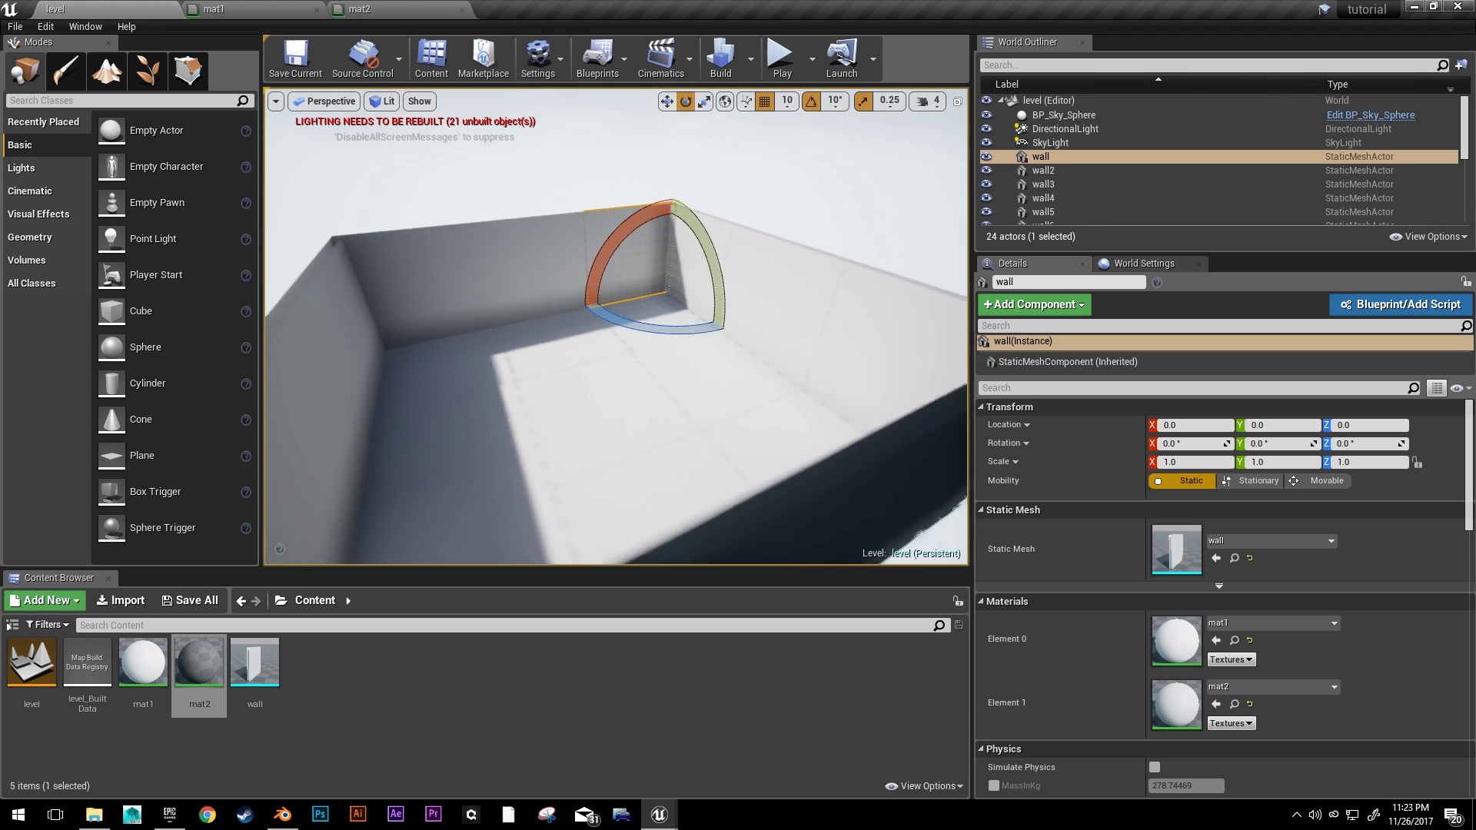
{"action": "right_click_drag", "start_coordinate": [761, 407], "coordinate": [718, 417]}
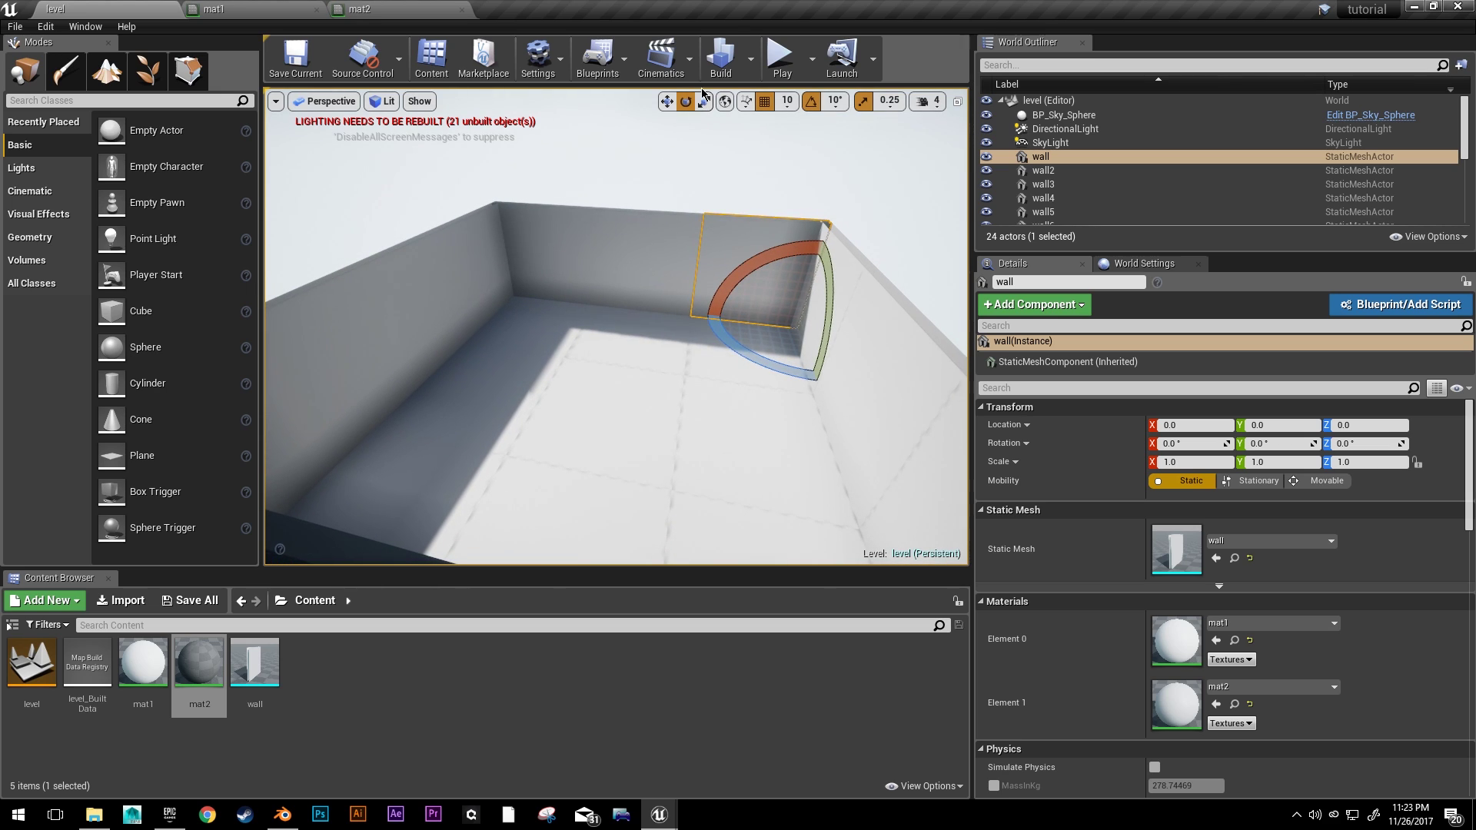
{"action": "left_click", "coordinate": [720, 57]}
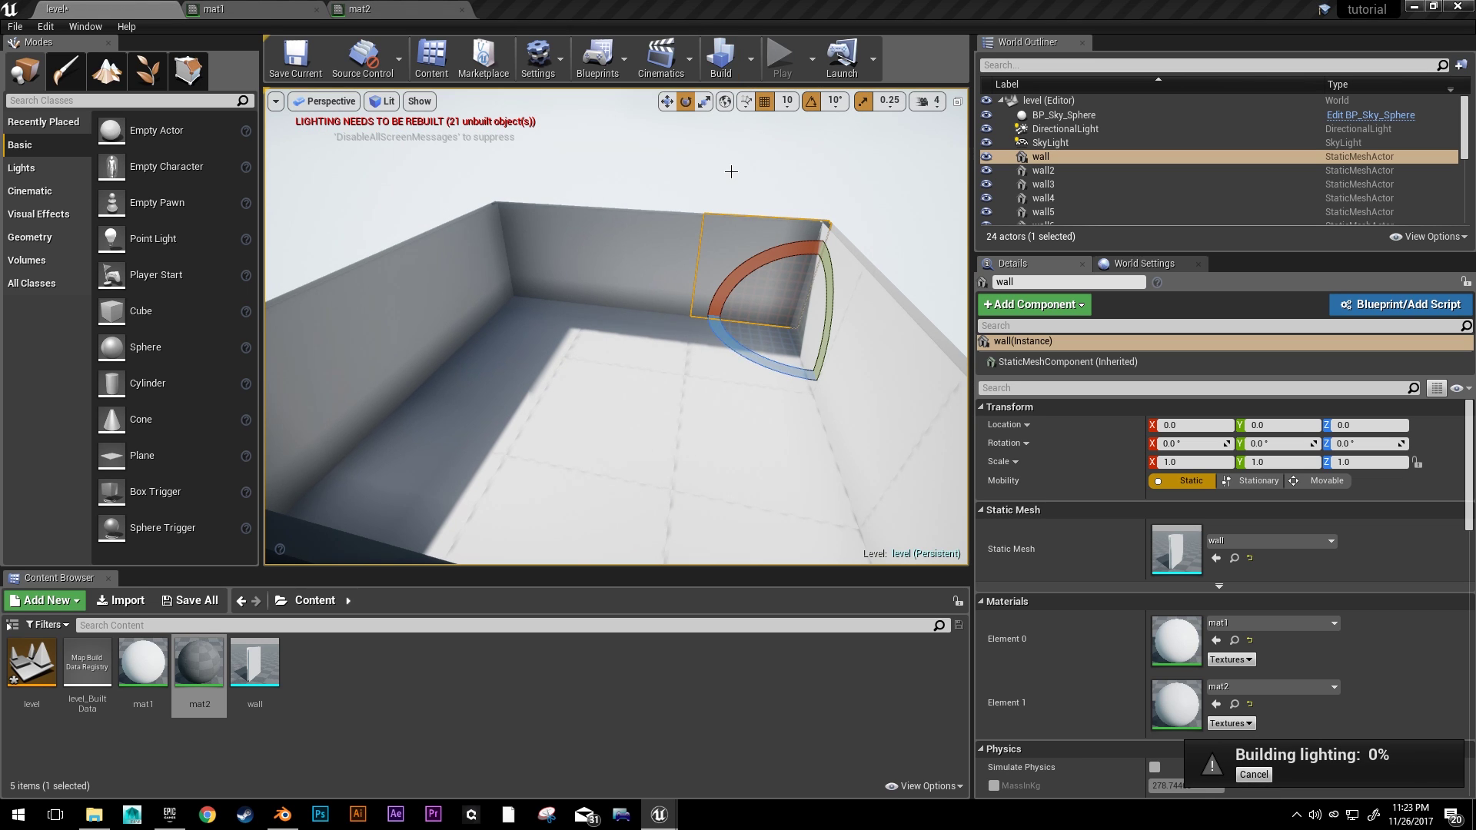
- Inspect the baked lighting on the room's walls, floor and corners for seams and shadow artefacts
{"action": "right_click_drag", "start_coordinate": [688, 273], "coordinate": [671, 271]}
{"action": "mouse_move", "coordinate": [669, 306]}
{"action": "right_mouse_down"}
{"action": "mouse_move", "coordinate": [715, 296]}
{"action": "mouse_move", "coordinate": [669, 306]}
{"action": "right_mouse_up"}
{"action": "left_click", "coordinate": [689, 358]}
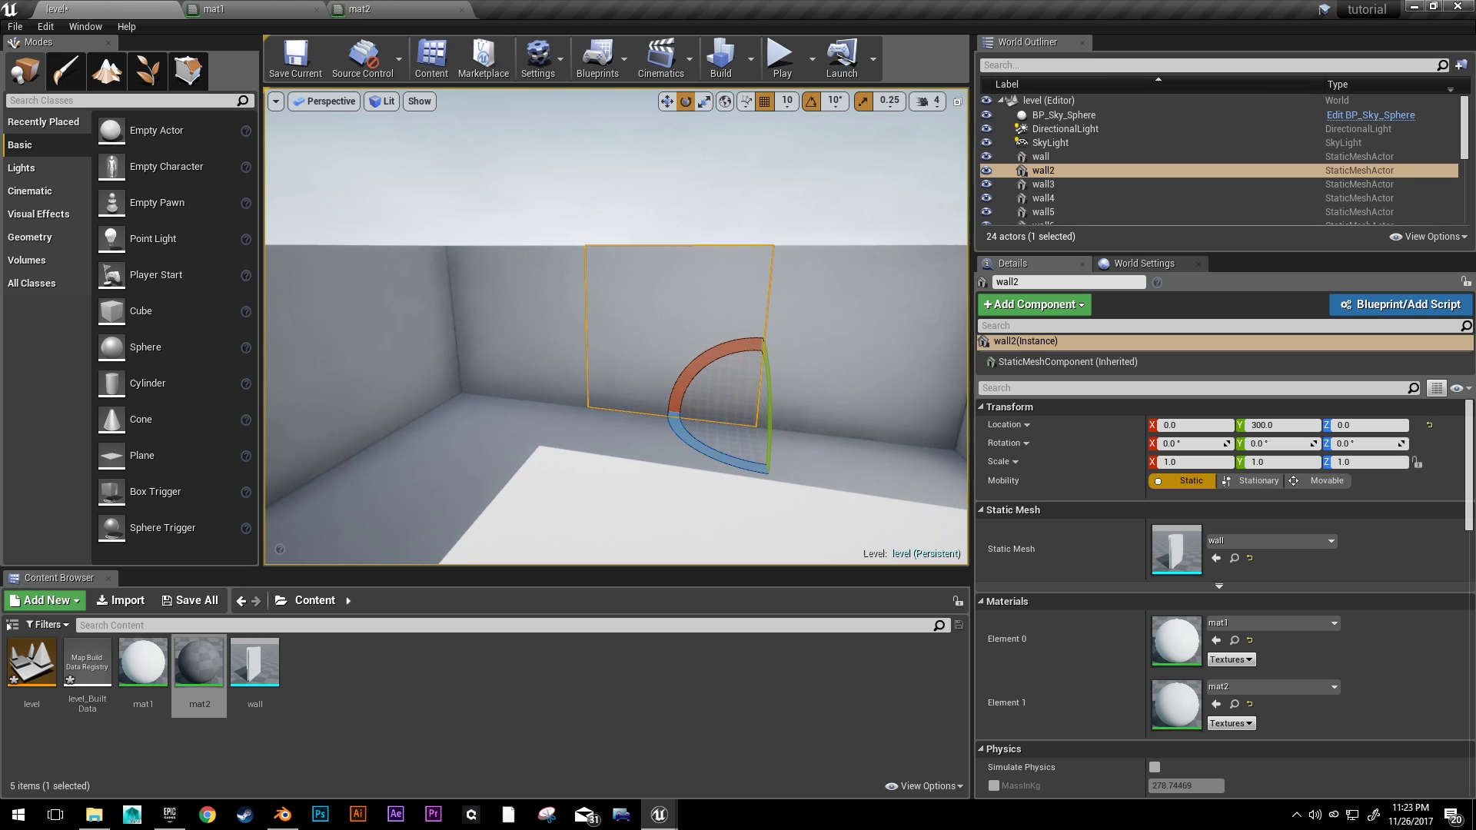
{"action": "left_click", "coordinate": [817, 355]}
{"action": "mouse_move", "coordinate": [590, 353]}
{"action": "right_mouse_down"}
{"action": "mouse_move", "coordinate": [615, 399]}
{"action": "mouse_move", "coordinate": [590, 352]}
{"action": "right_mouse_up"}
{"action": "left_click", "coordinate": [520, 304]}
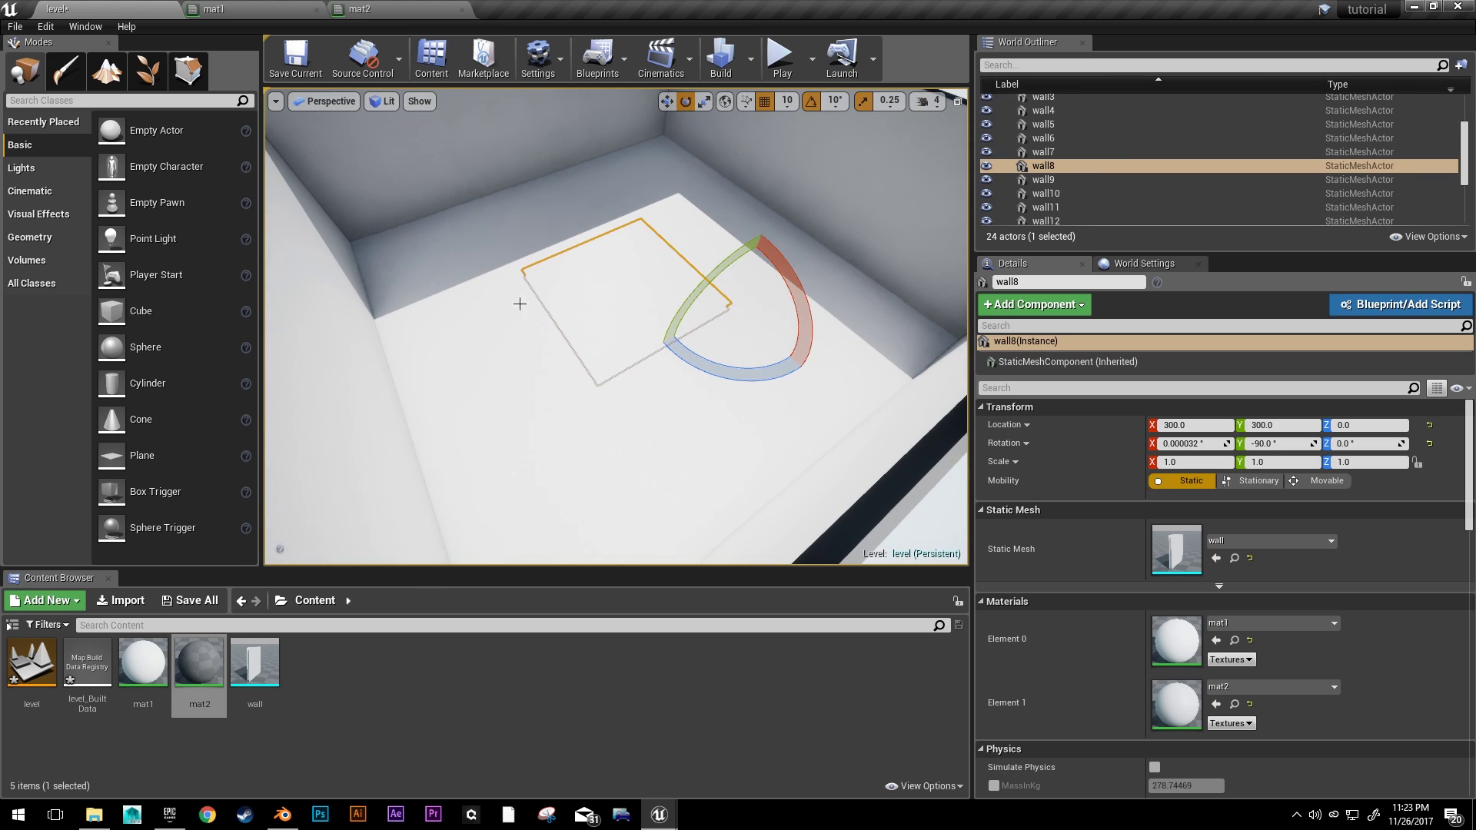
{"action": "right_click_drag", "start_coordinate": [535, 176], "coordinate": [397, 319]}
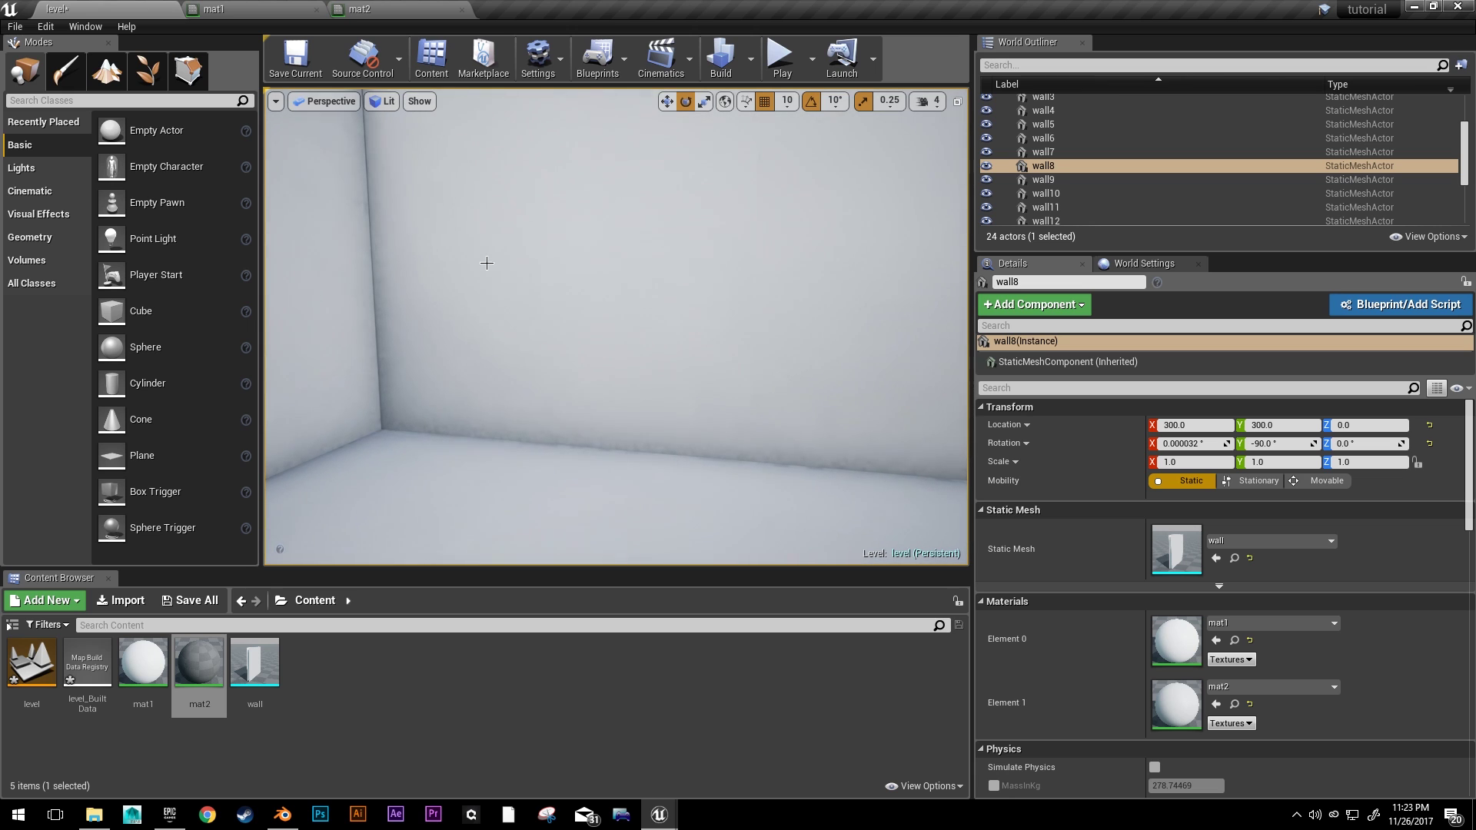
{"action": "right_click_drag", "start_coordinate": [585, 307], "coordinate": [763, 395]}
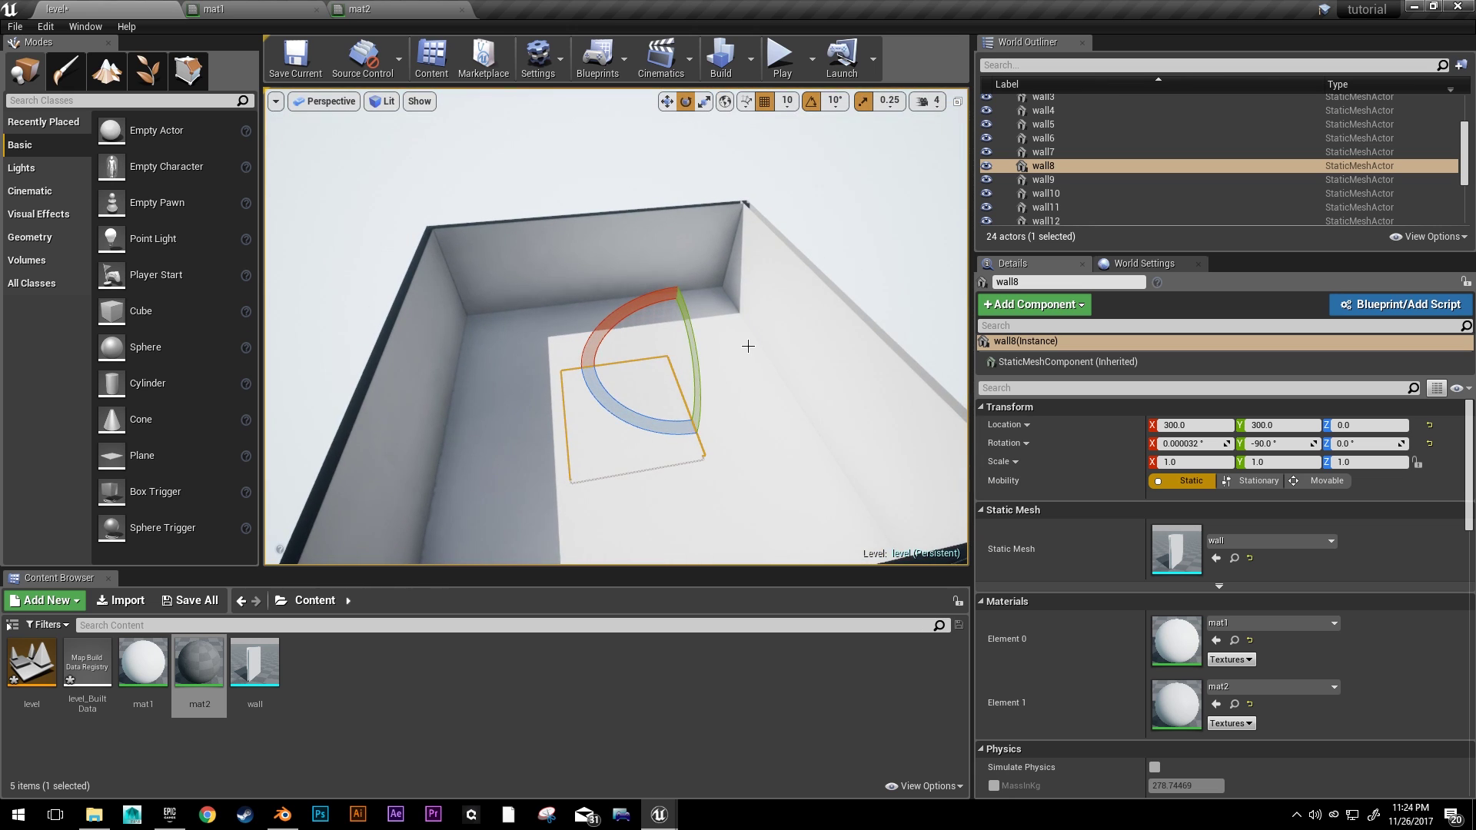
{"action": "mouse_move", "coordinate": [725, 333]}
{"action": "right_mouse_down"}
{"action": "mouse_move", "coordinate": [728, 304]}
{"action": "mouse_move", "coordinate": [718, 340]}
{"action": "right_mouse_up"}
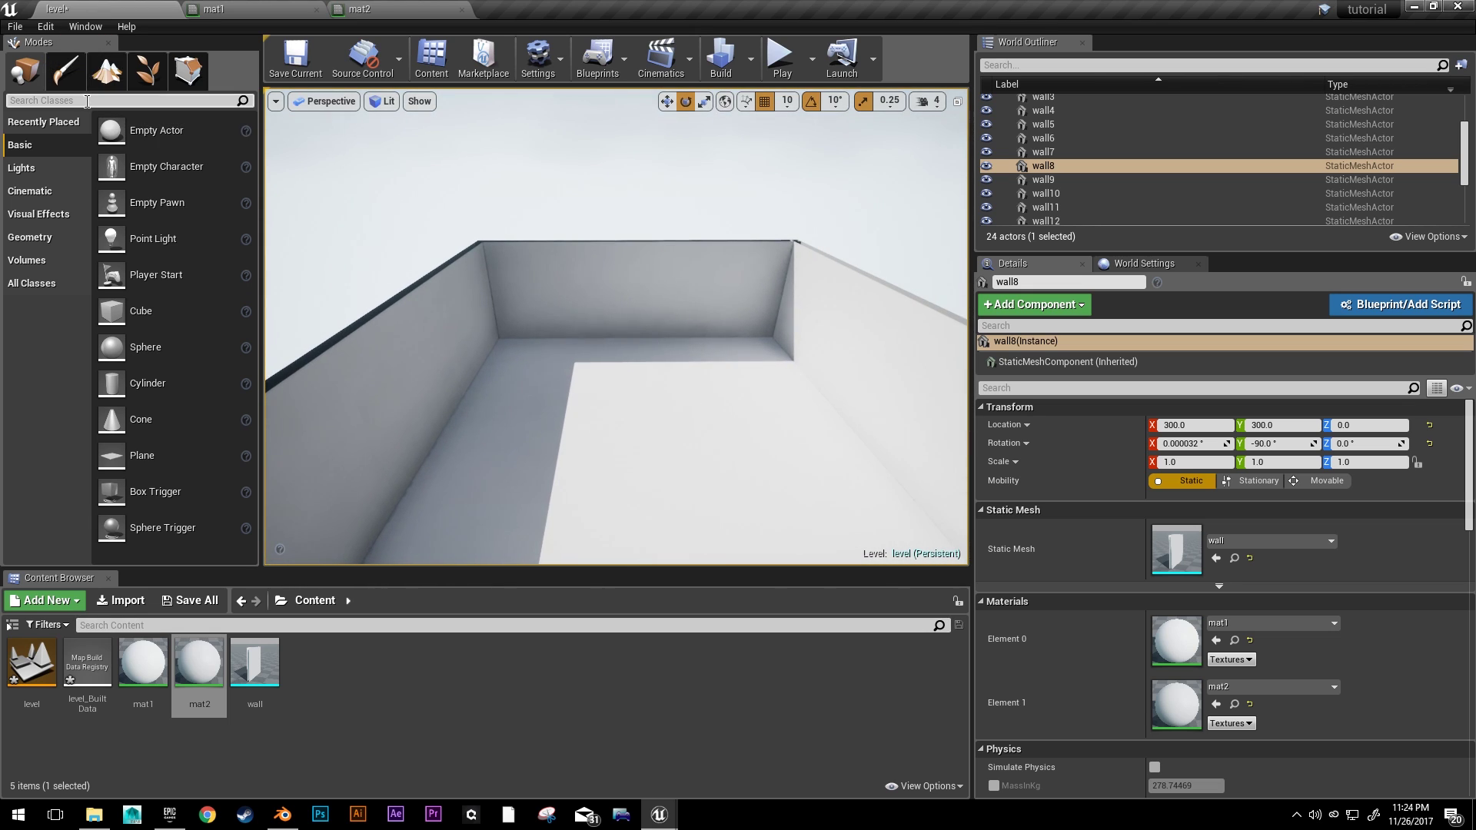
- Place a Post Process Volume above the room at about X 240, Y 650, Z 590 and select it
{"action": "type", "text": "post"}
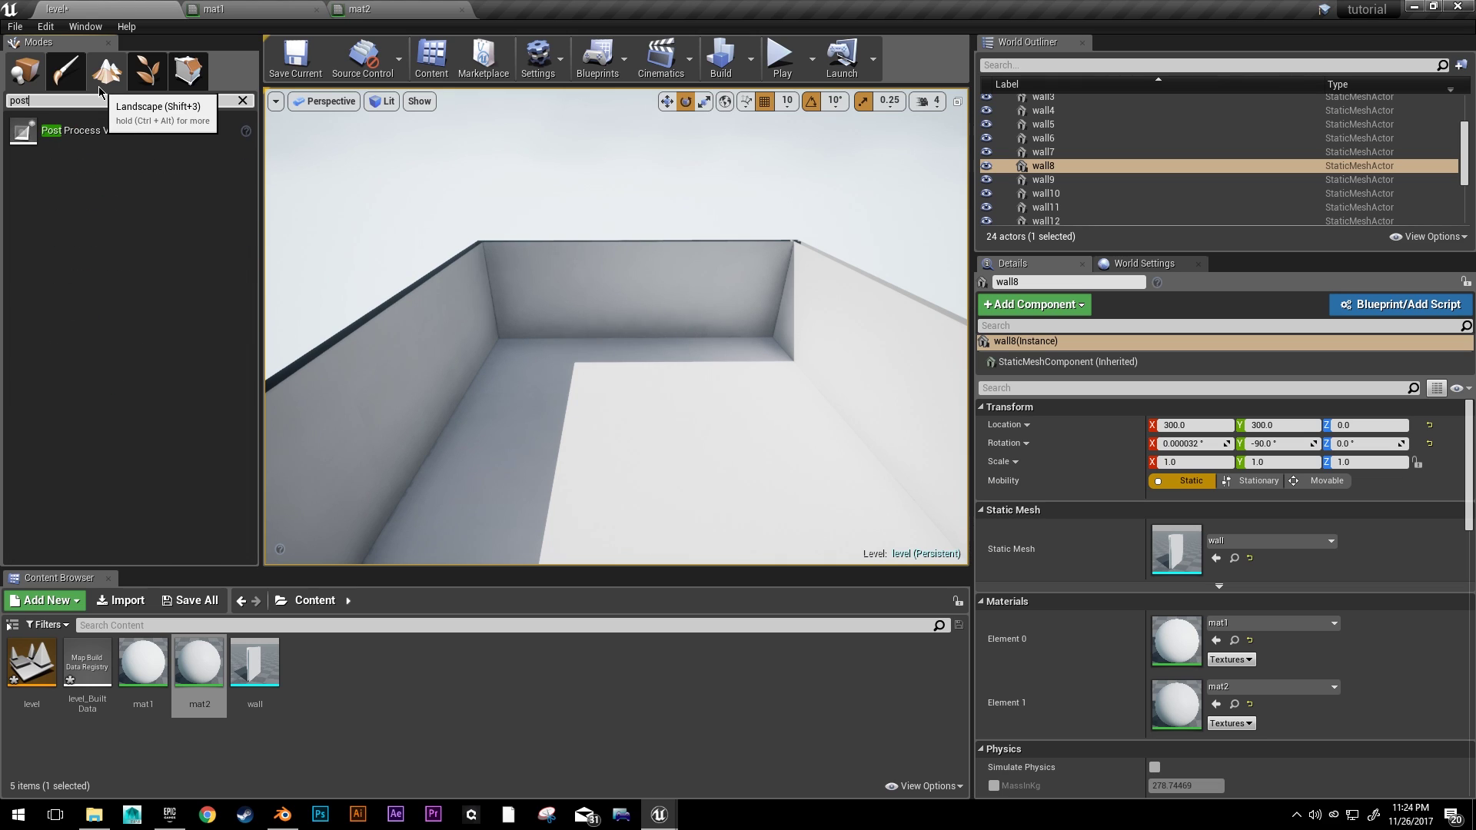
{"action": "left_click_drag", "start_coordinate": [63, 135], "coordinate": [548, 186]}
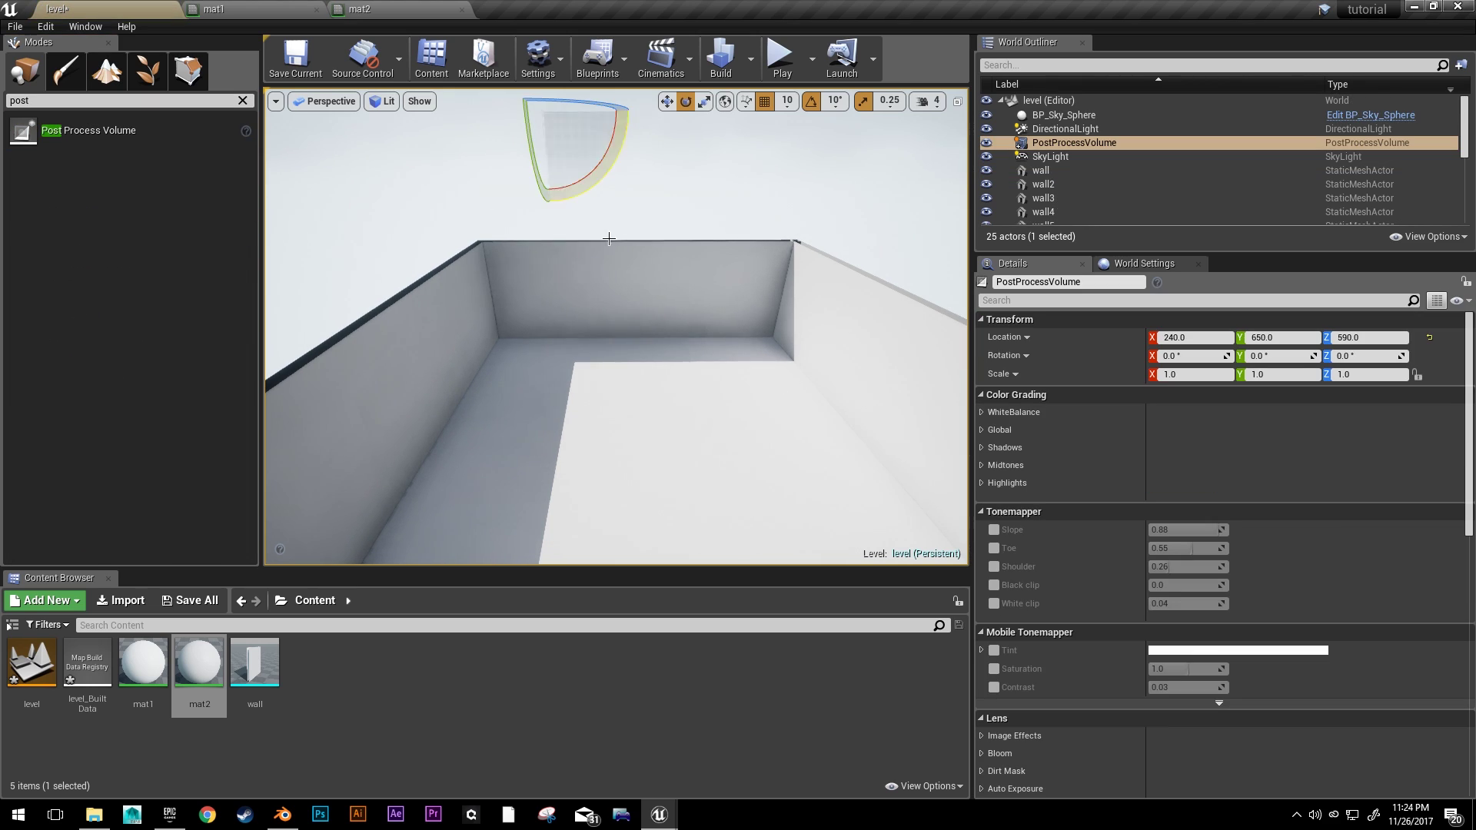
{"action": "left_click", "coordinate": [243, 101]}
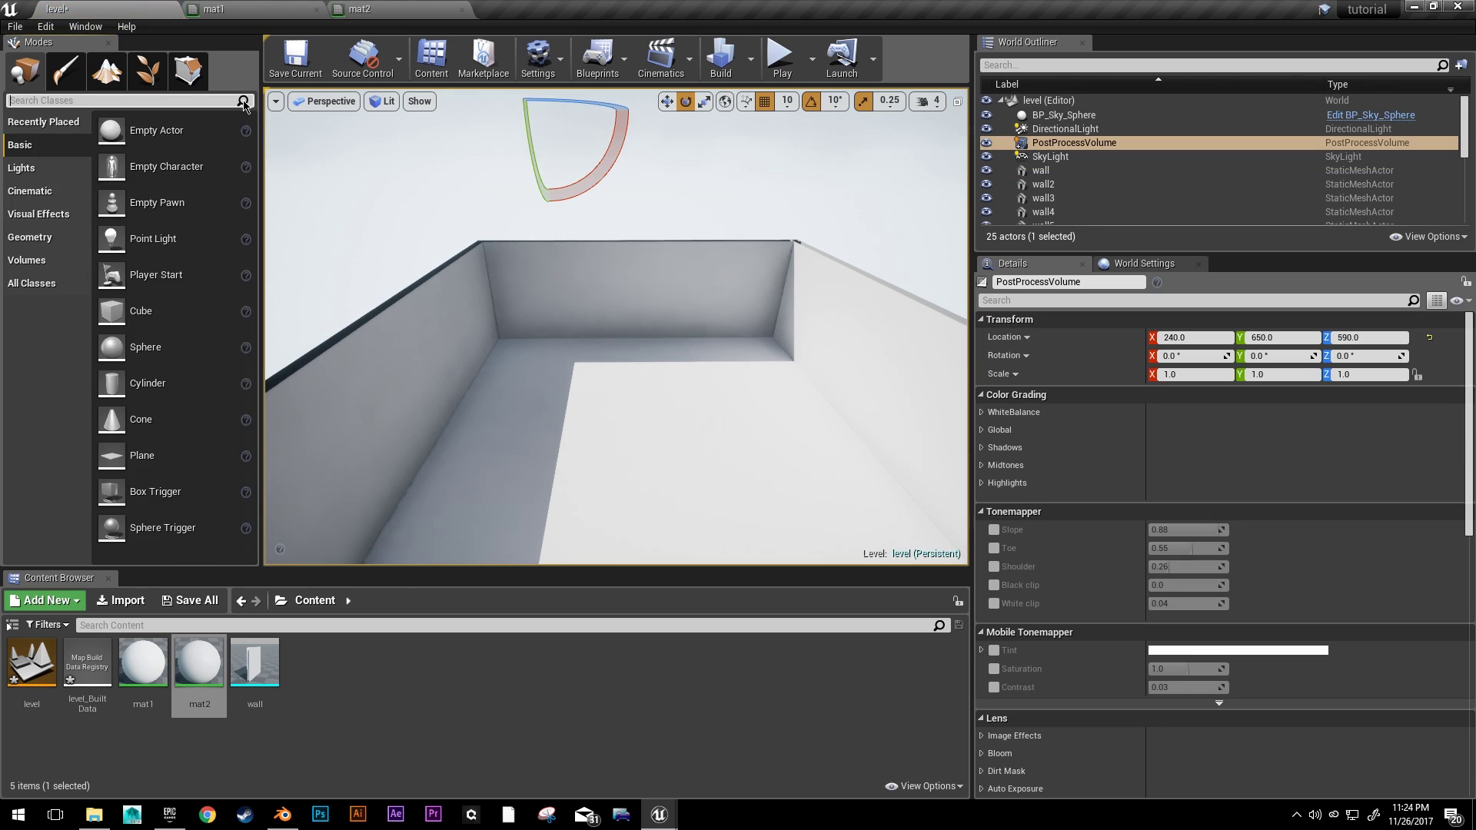
{"action": "left_click", "coordinate": [1074, 143]}
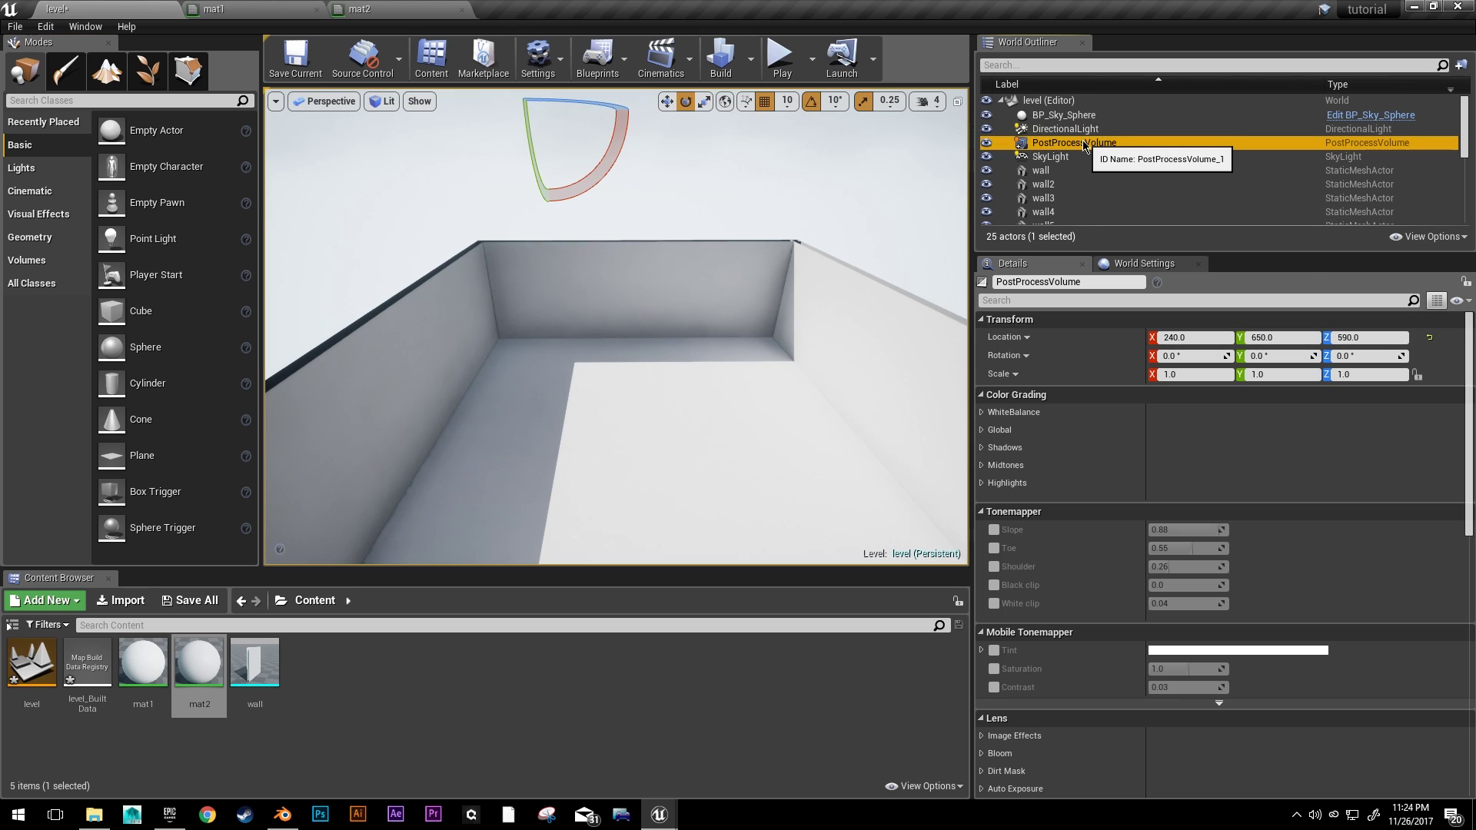
- Enable Infinite Extent (Unbound) for the Post Process Volume
{"action": "left_click", "coordinate": [1057, 300]}
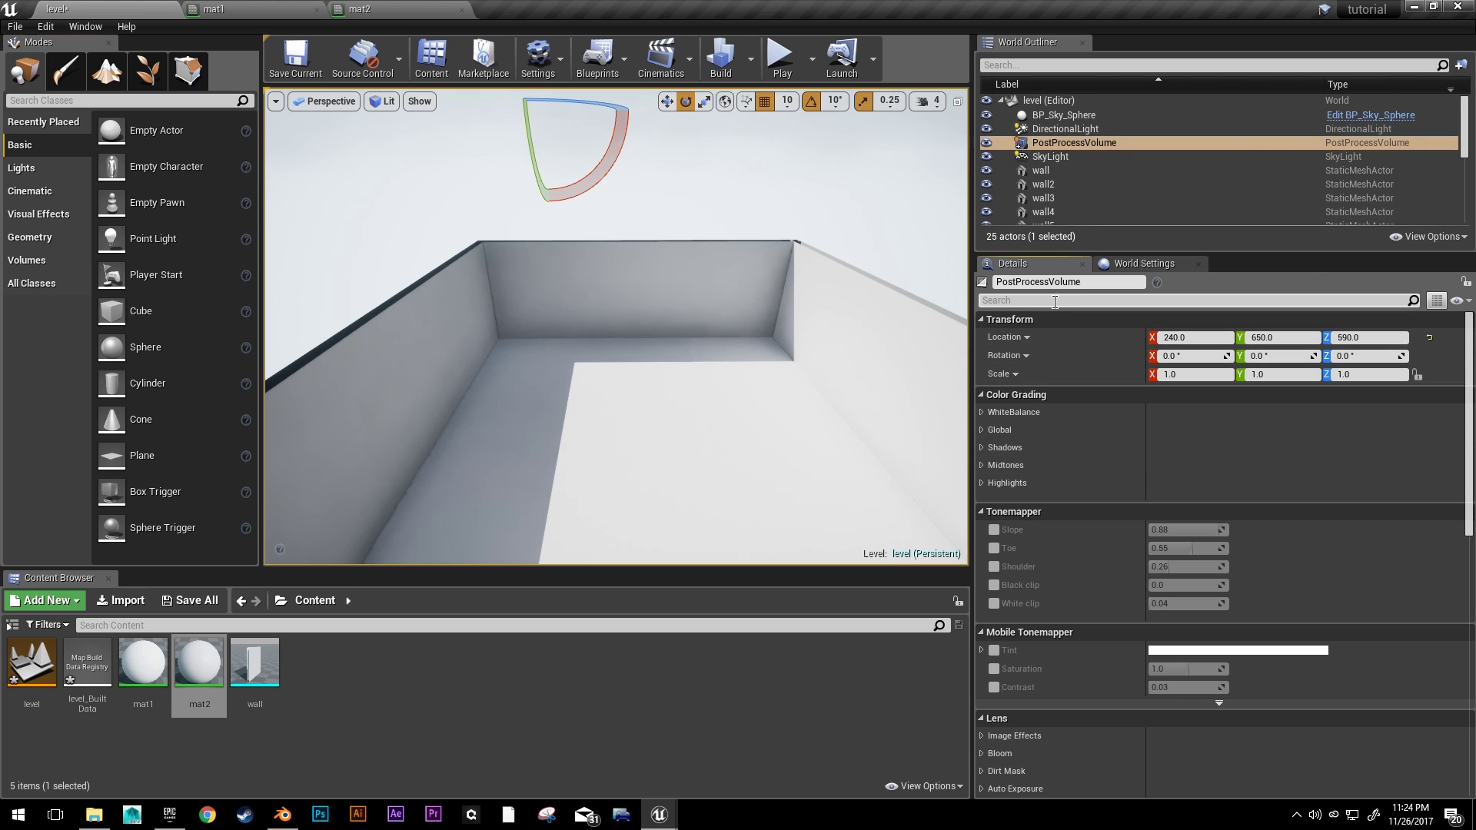
{"action": "type", "text": "unbou"}
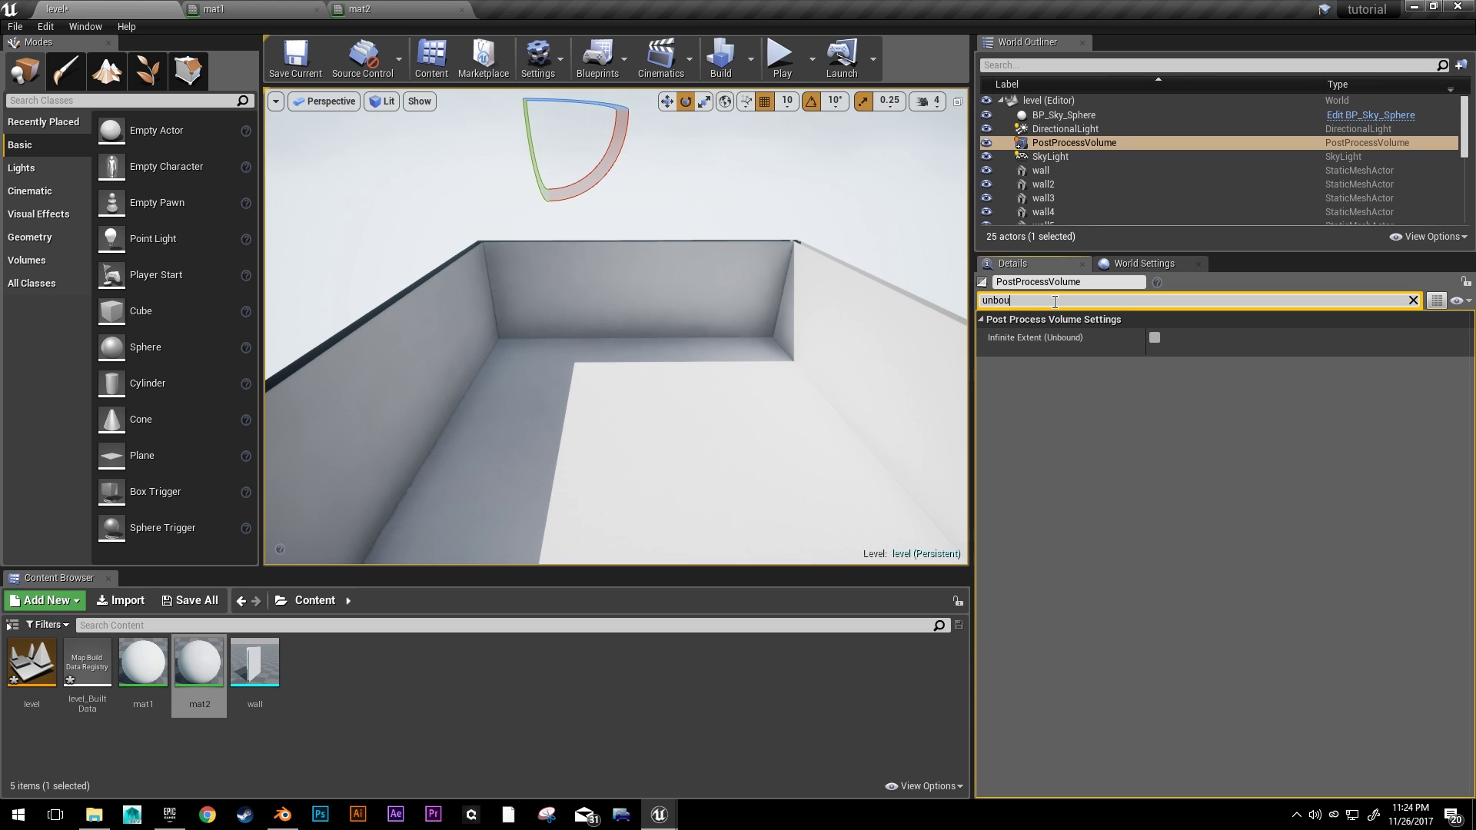
{"action": "left_click", "coordinate": [1154, 337]}
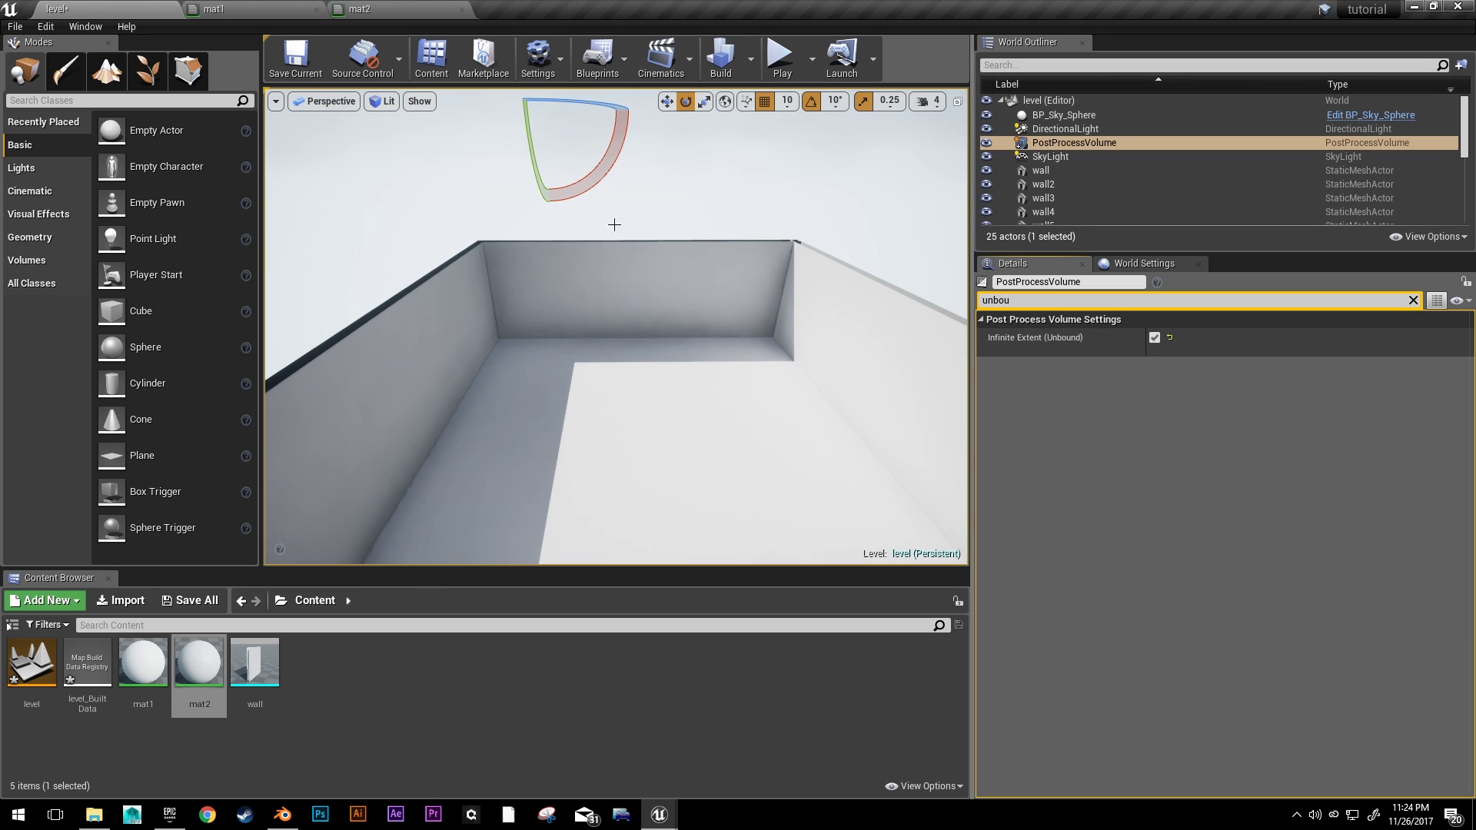
{"action": "left_click", "coordinate": [569, 143]}
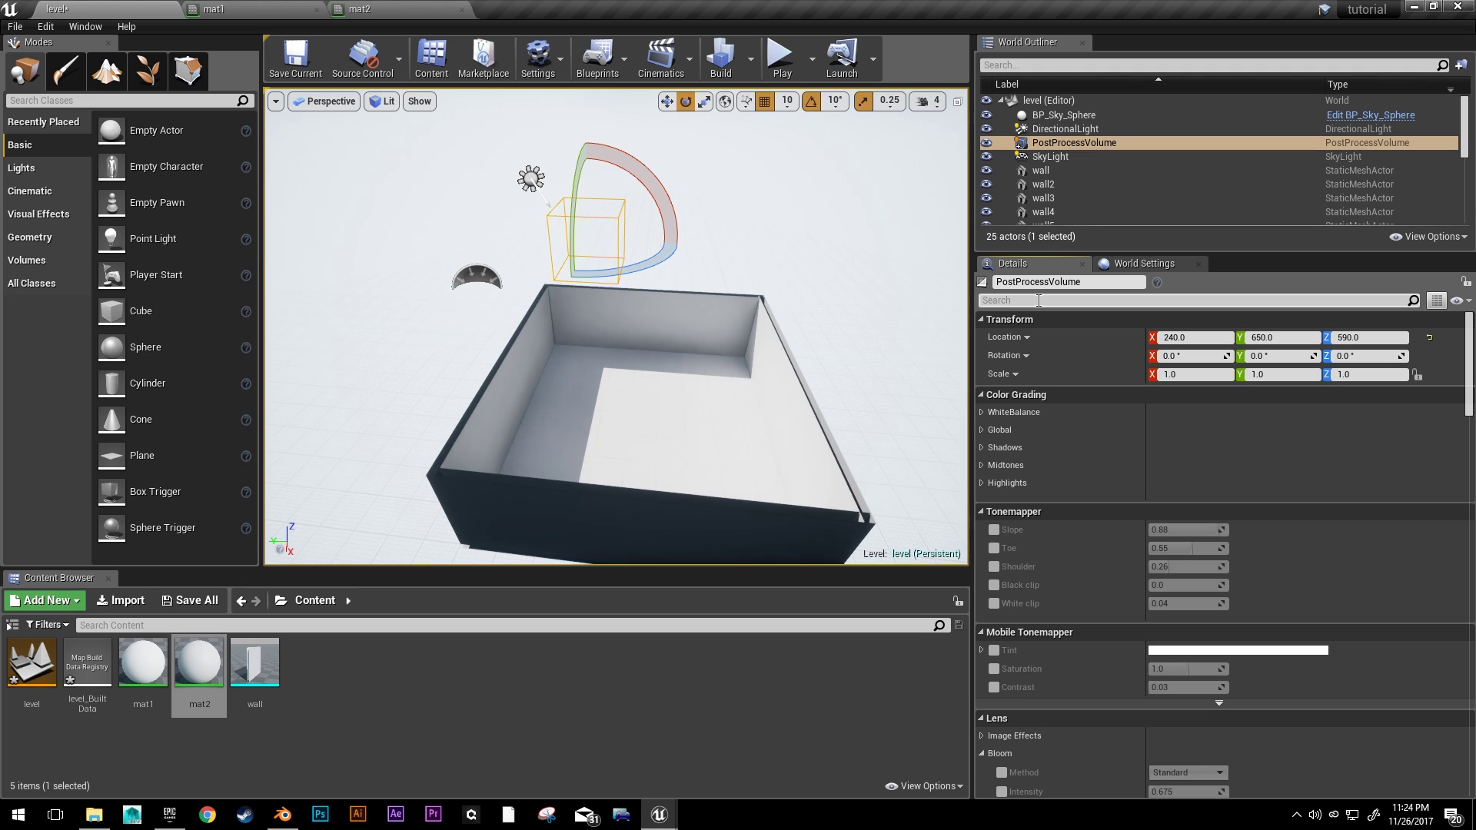
- Override the Post Process Volume's auto exposure, setting both Min Brightness and Max Brightness to 1.0
{"action": "left_click", "coordinate": [1038, 301]}
{"action": "type", "text": "auto"}
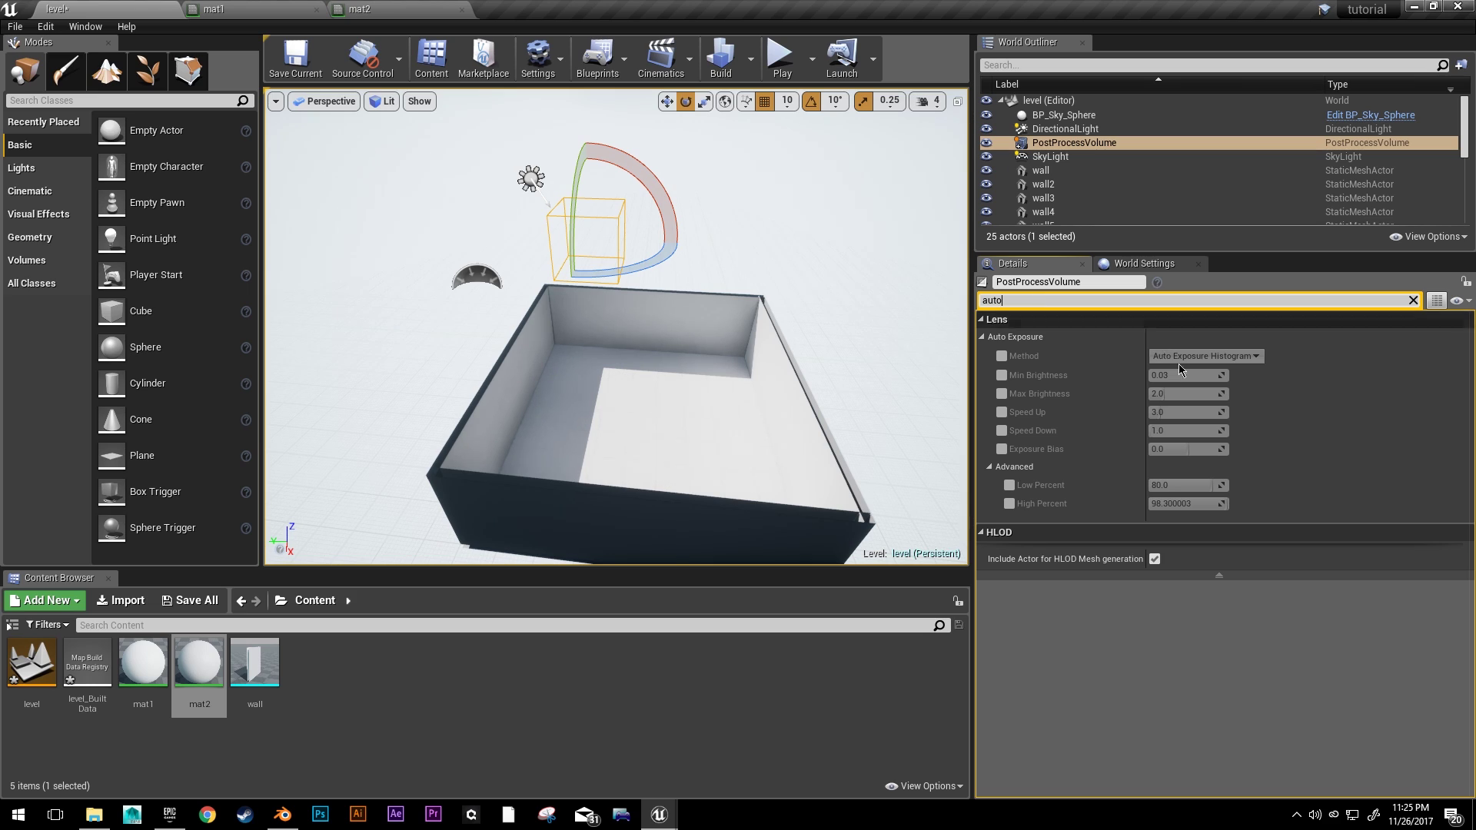
{"action": "left_click", "coordinate": [1001, 375]}
{"action": "left_click", "coordinate": [1002, 393]}
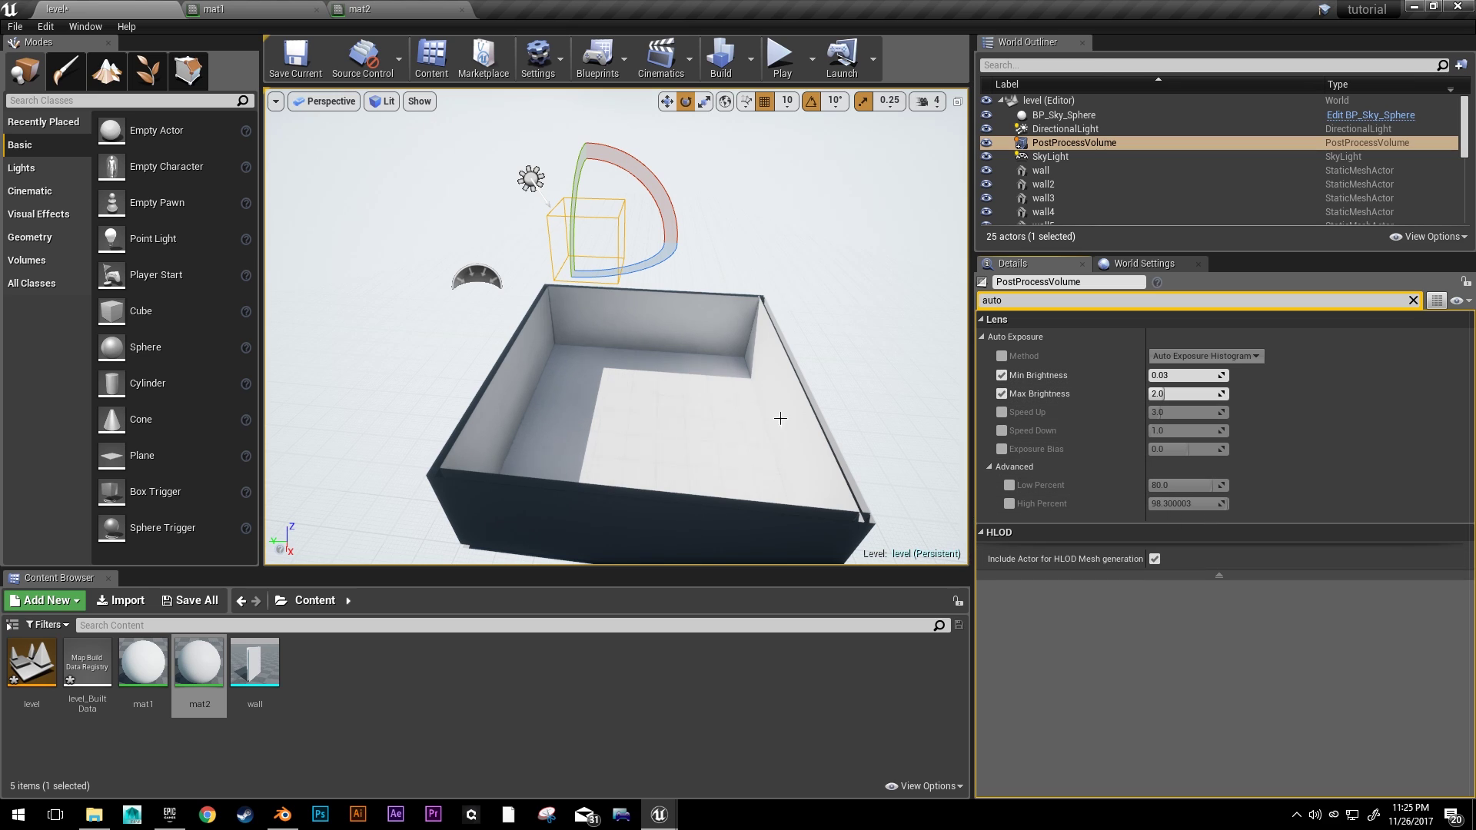
{"action": "left_click", "coordinate": [1184, 376]}
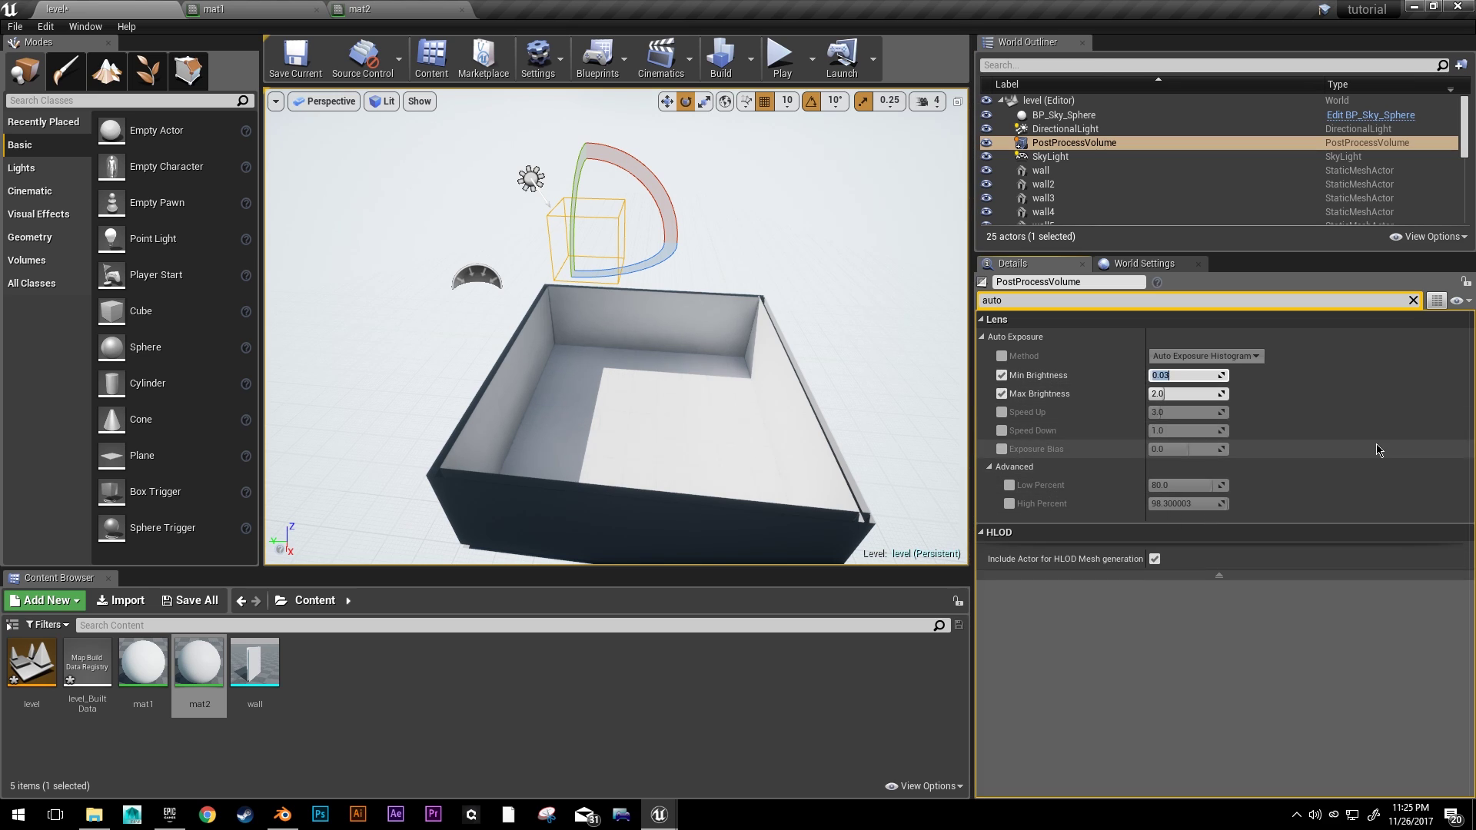
{"action": "key", "text": "Return"}
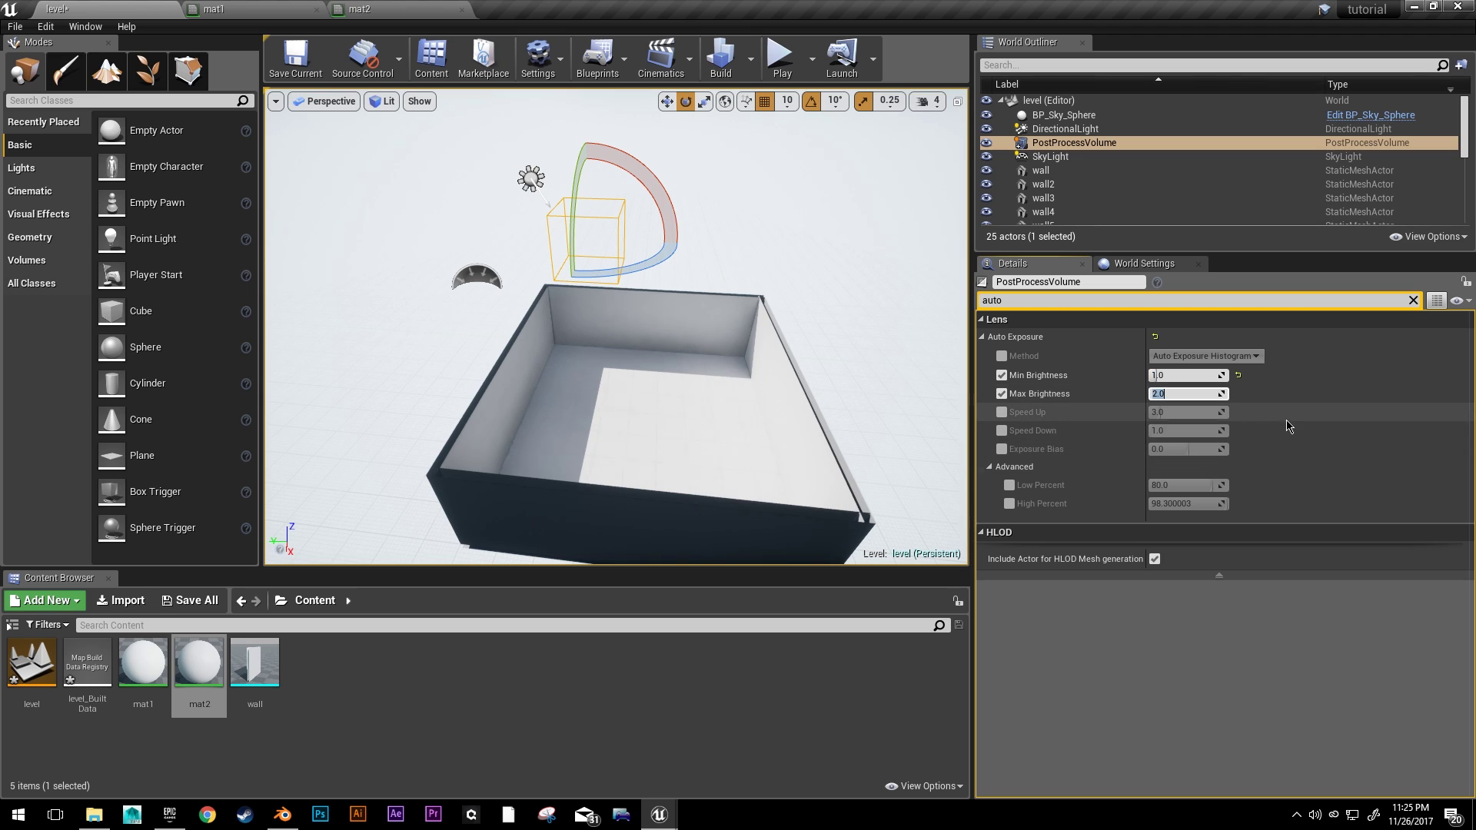
{"action": "key", "text": "Tab"}
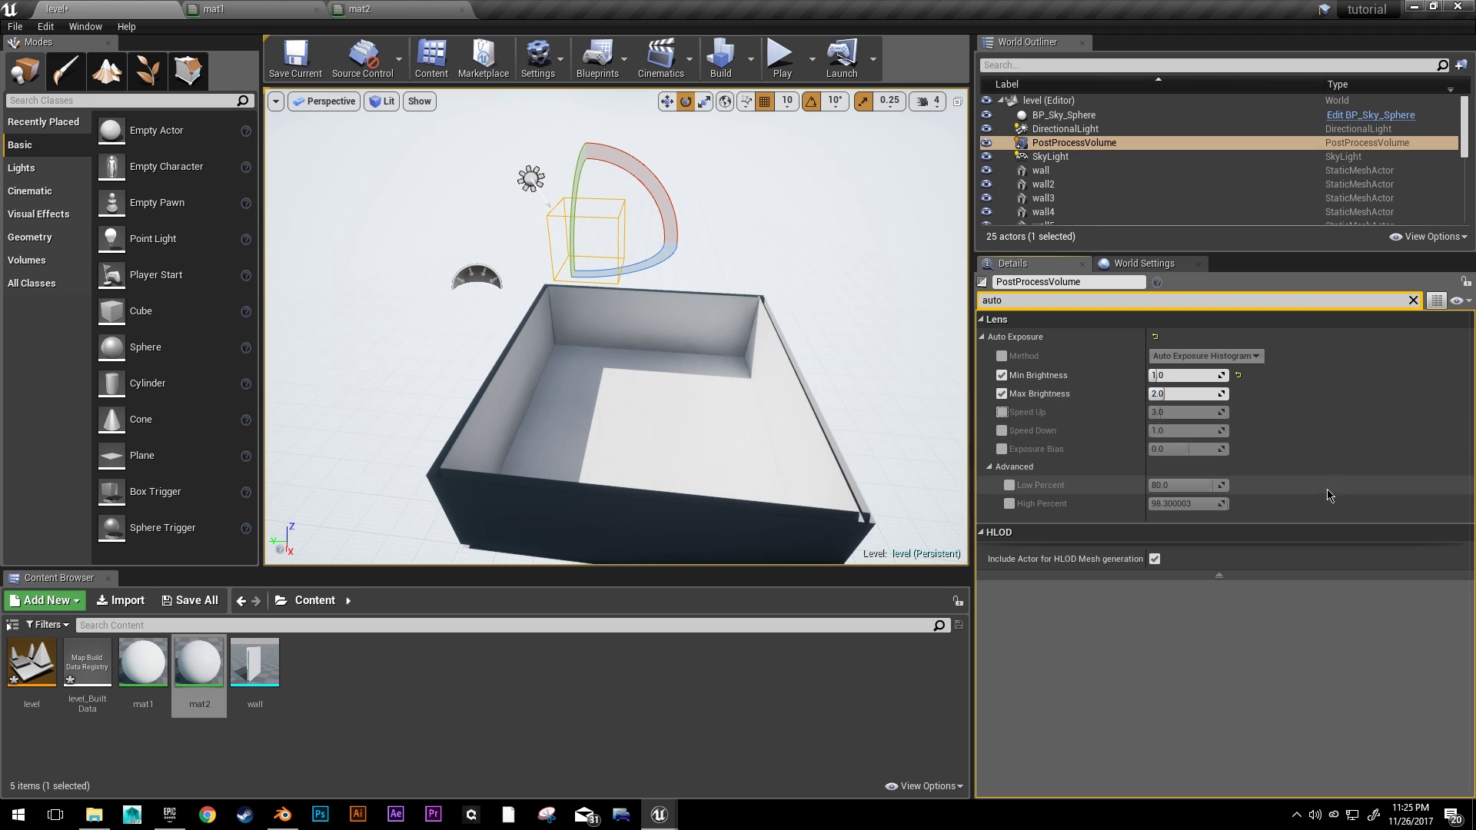
{"action": "key", "text": "shift+Tab"}
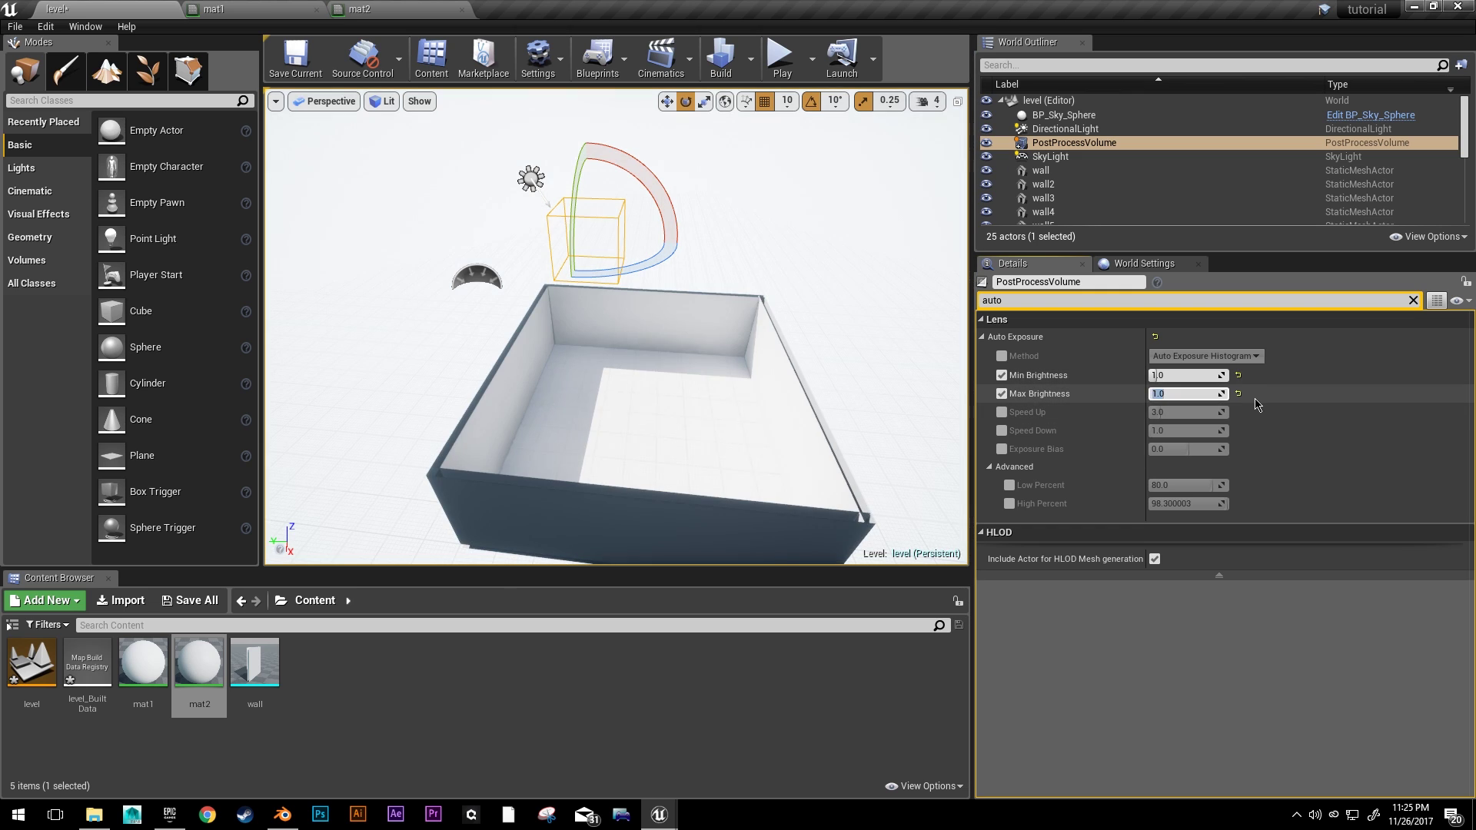
{"action": "key", "text": "Return"}
- Enable the Post Process Volume's bloom intensity override and set it to 8
{"action": "key", "text": "w"}
{"action": "mouse_move", "coordinate": [734, 289]}
{"action": "right_mouse_down"}
{"action": "mouse_move", "coordinate": [734, 327]}
{"action": "mouse_move", "coordinate": [730, 281]}
{"action": "mouse_move", "coordinate": [738, 292]}
{"action": "right_mouse_up"}
{"action": "key", "text": "s"}
{"action": "mouse_move", "coordinate": [724, 370]}
{"action": "right_mouse_down"}
{"action": "mouse_move", "coordinate": [688, 367]}
{"action": "mouse_move", "coordinate": [719, 346]}
{"action": "right_mouse_up"}
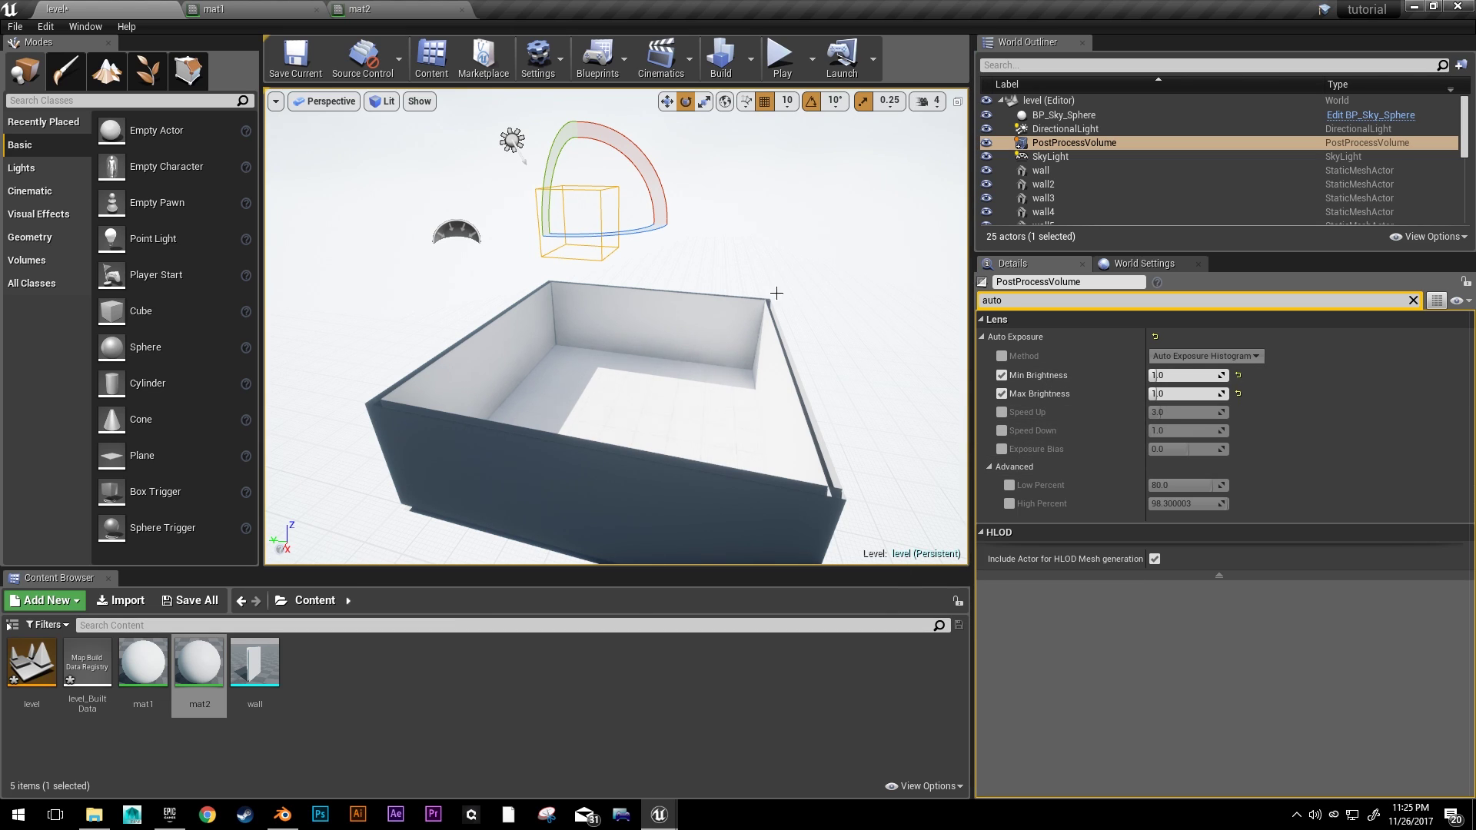
{"action": "scroll", "coordinate": [774, 195], "scroll_direction": "down", "scroll_amount": 4}
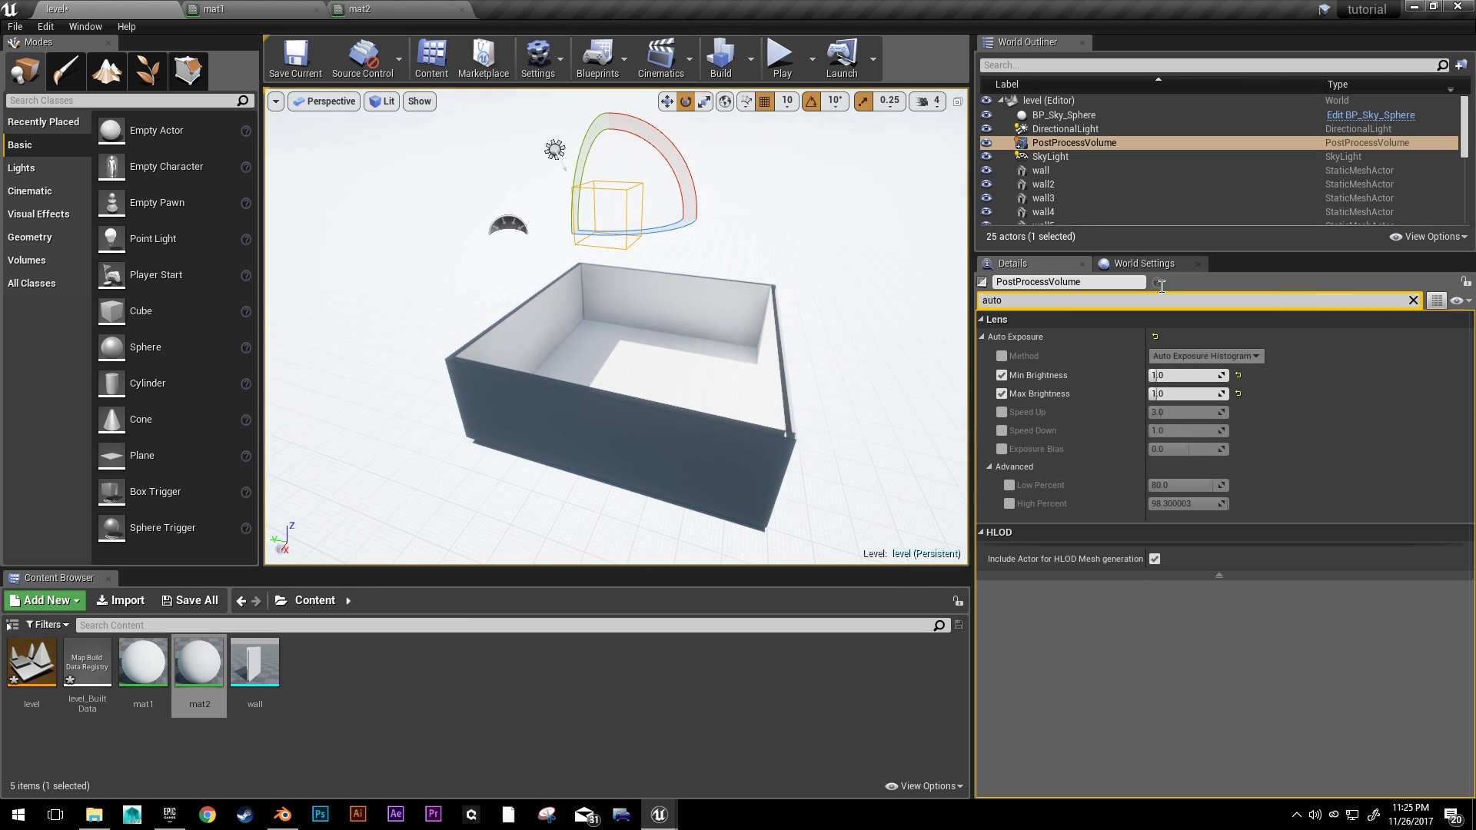
{"action": "left_click", "coordinate": [1415, 302]}
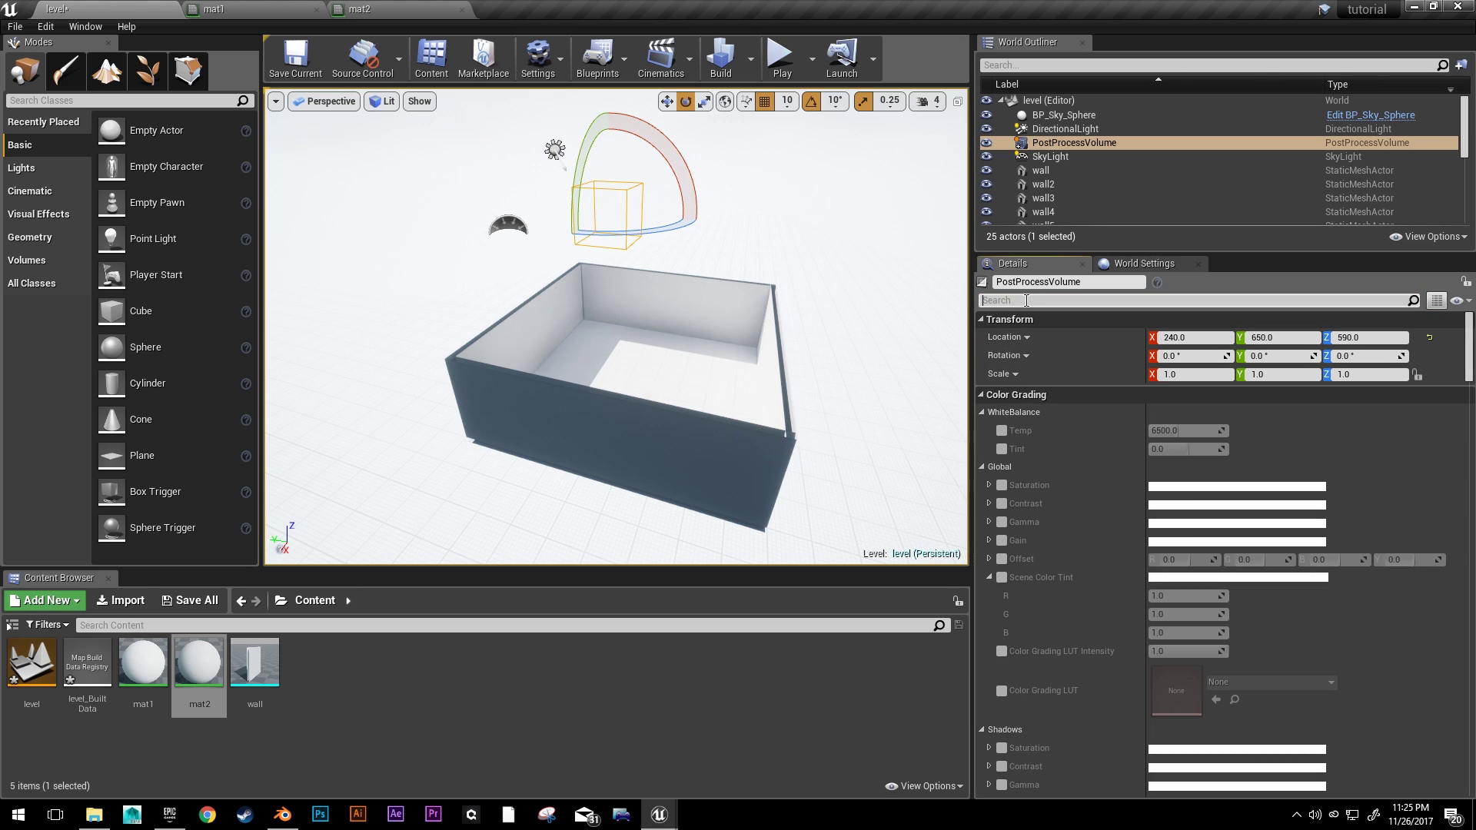
{"action": "type", "text": "bloom"}
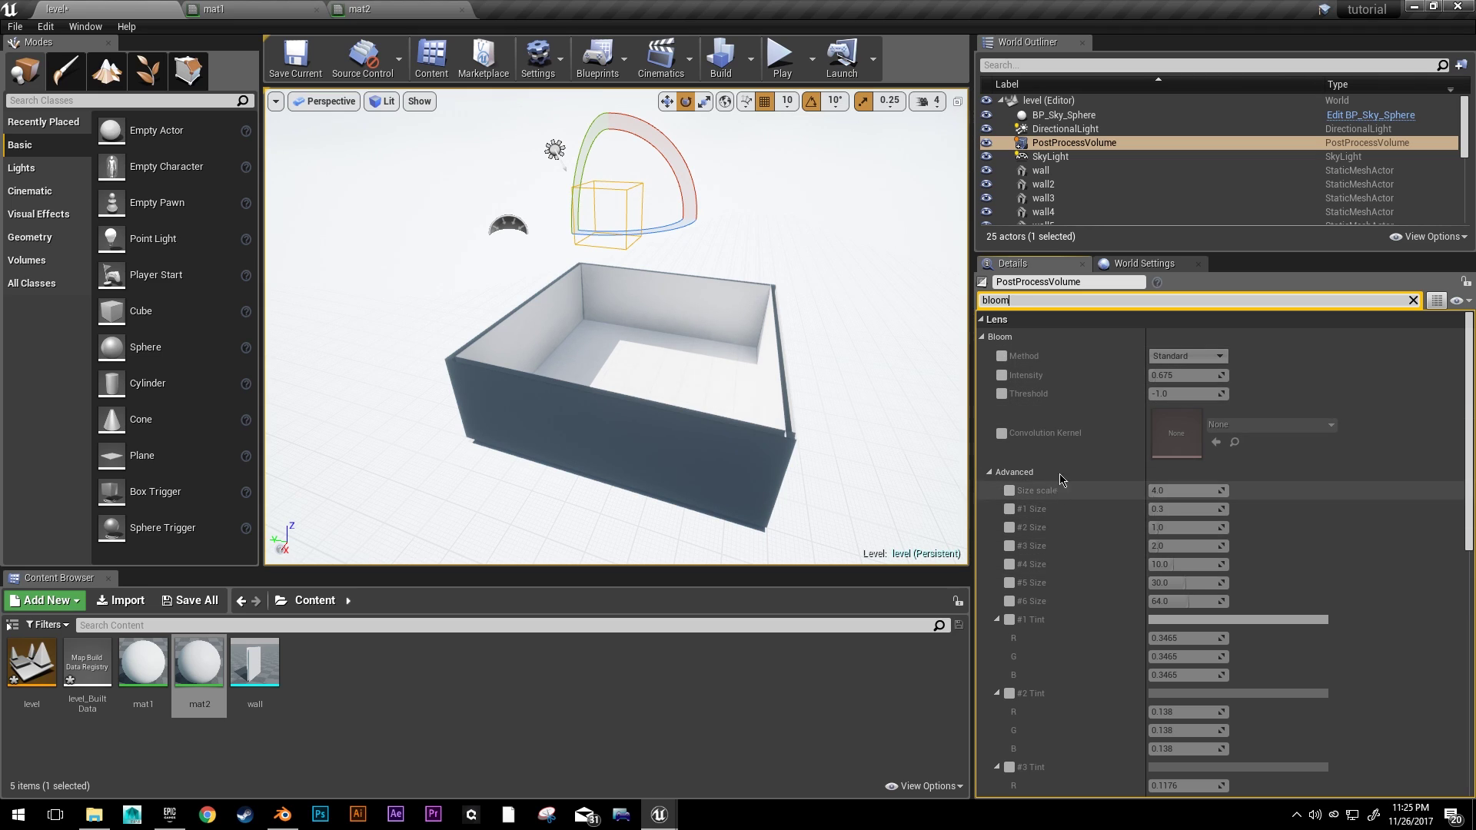
{"action": "left_click", "coordinate": [1002, 375]}
{"action": "left_click", "coordinate": [1184, 375]}
{"action": "type", "text": "8"}
{"action": "key", "text": "Return"}
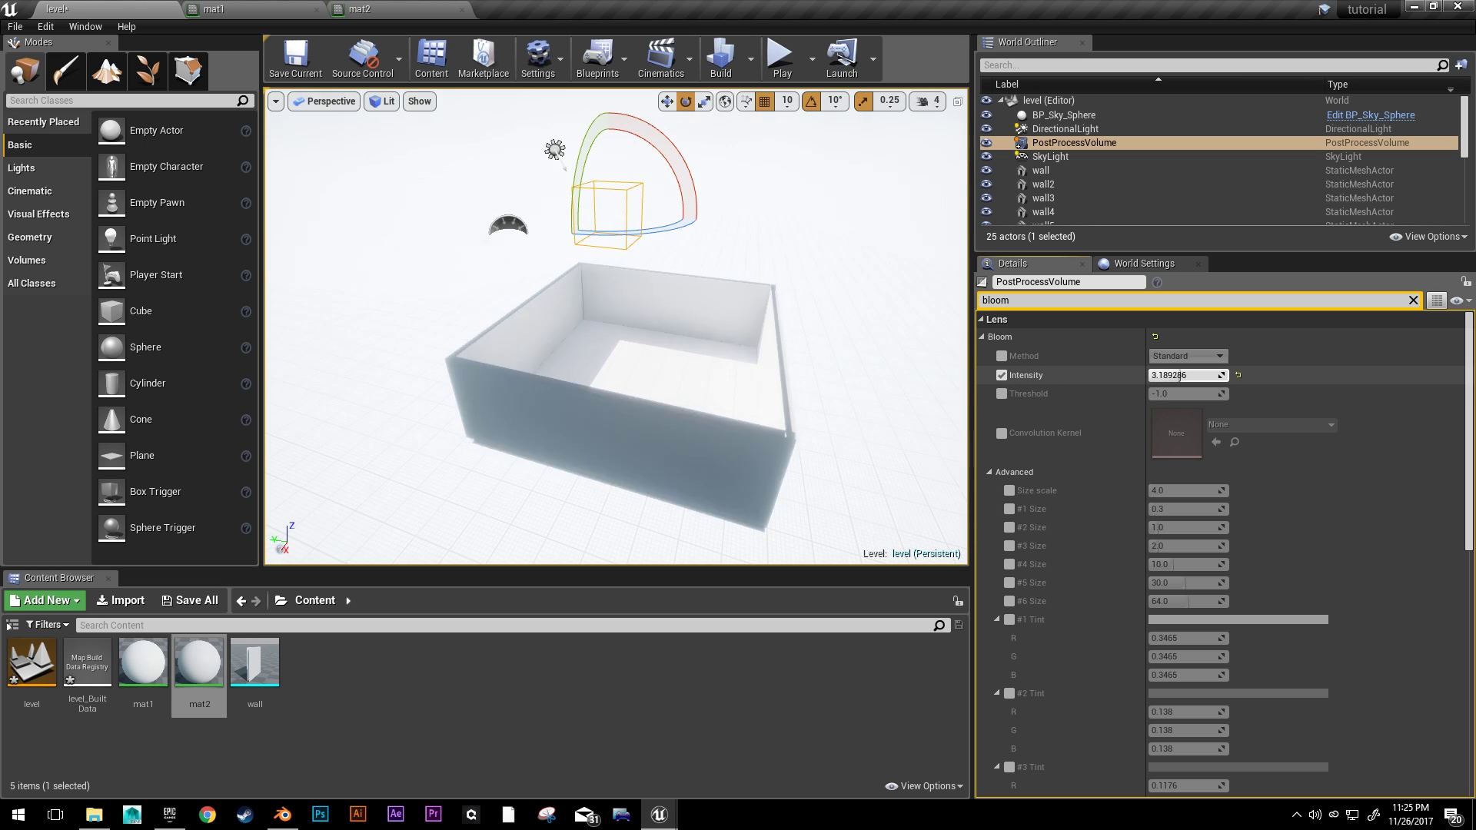
- Check the bloom glow around the room and set the bloom intensity to 0
{"action": "key", "text": "w"}
{"action": "right_click_drag", "start_coordinate": [743, 309], "coordinate": [701, 306]}
{"action": "key", "text": "s"}
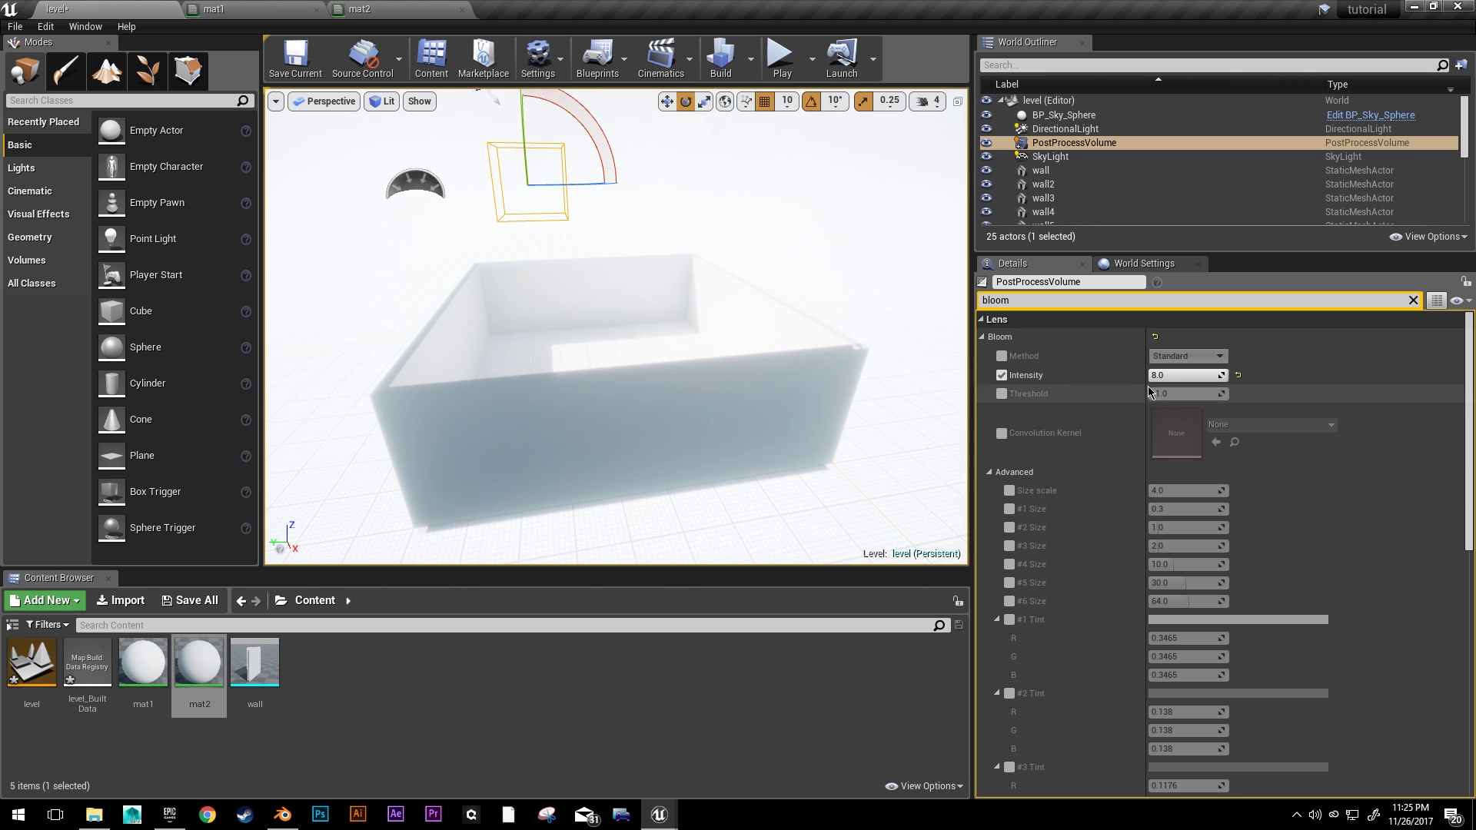
{"action": "left_click", "coordinate": [1184, 375]}
{"action": "type", "text": "0"}
{"action": "key", "text": "Return"}
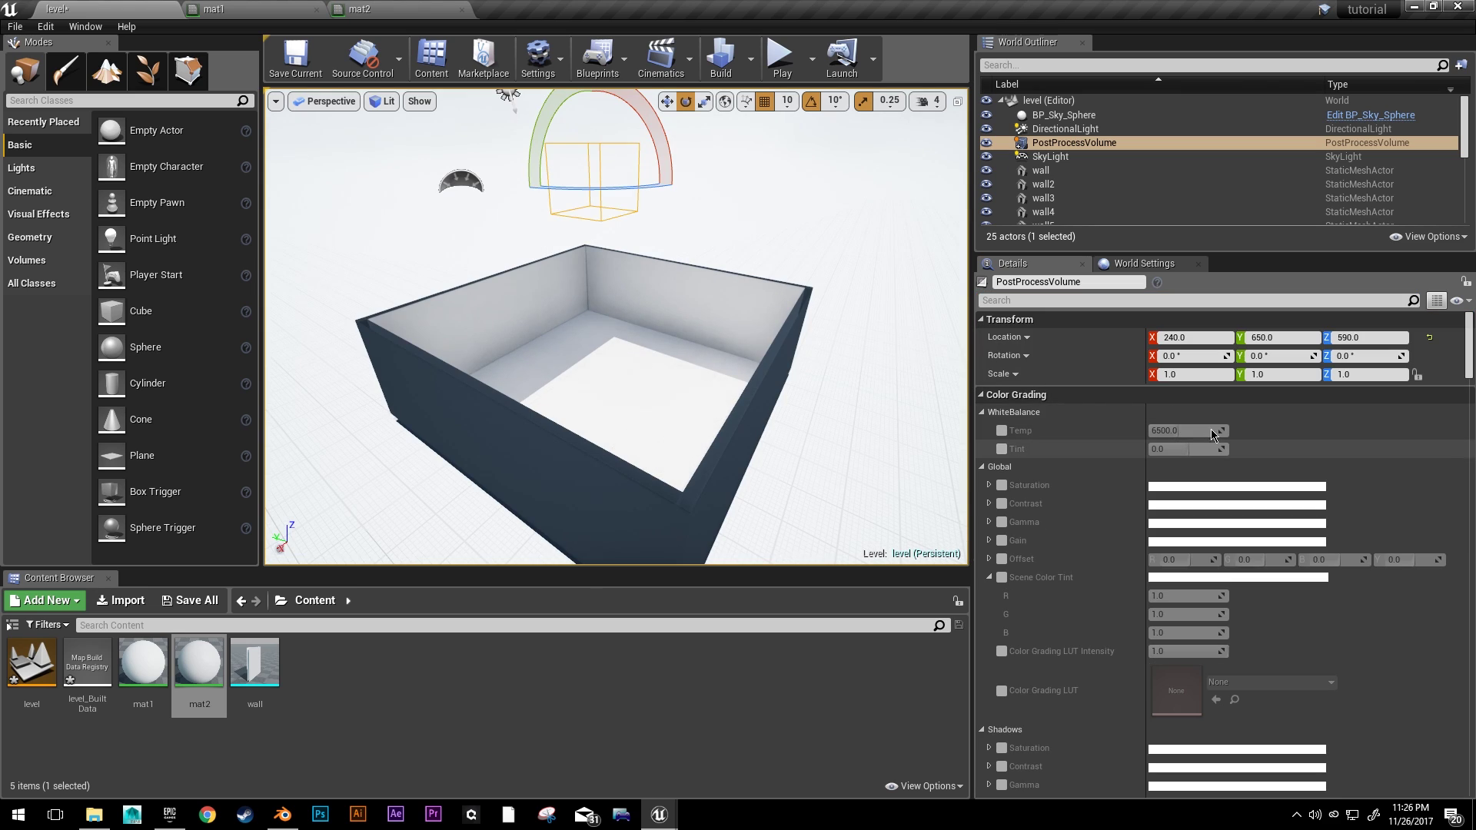
- Lower the Post Process Volume's ambient occlusion intensity to 0 for comparison and restore it to 0.5
{"action": "left_click", "coordinate": [1038, 301]}
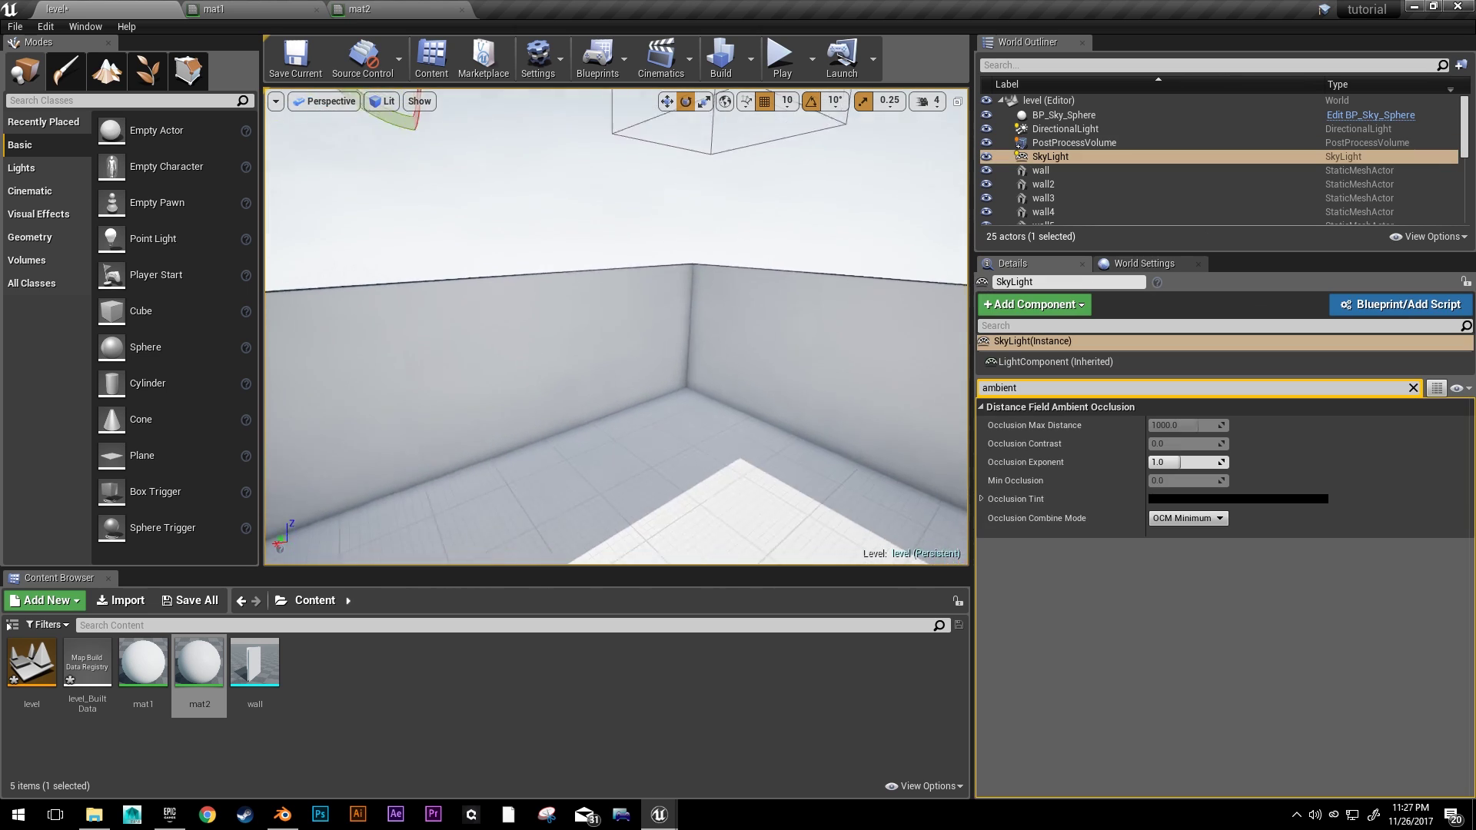
{"action": "left_click", "coordinate": [1074, 142]}
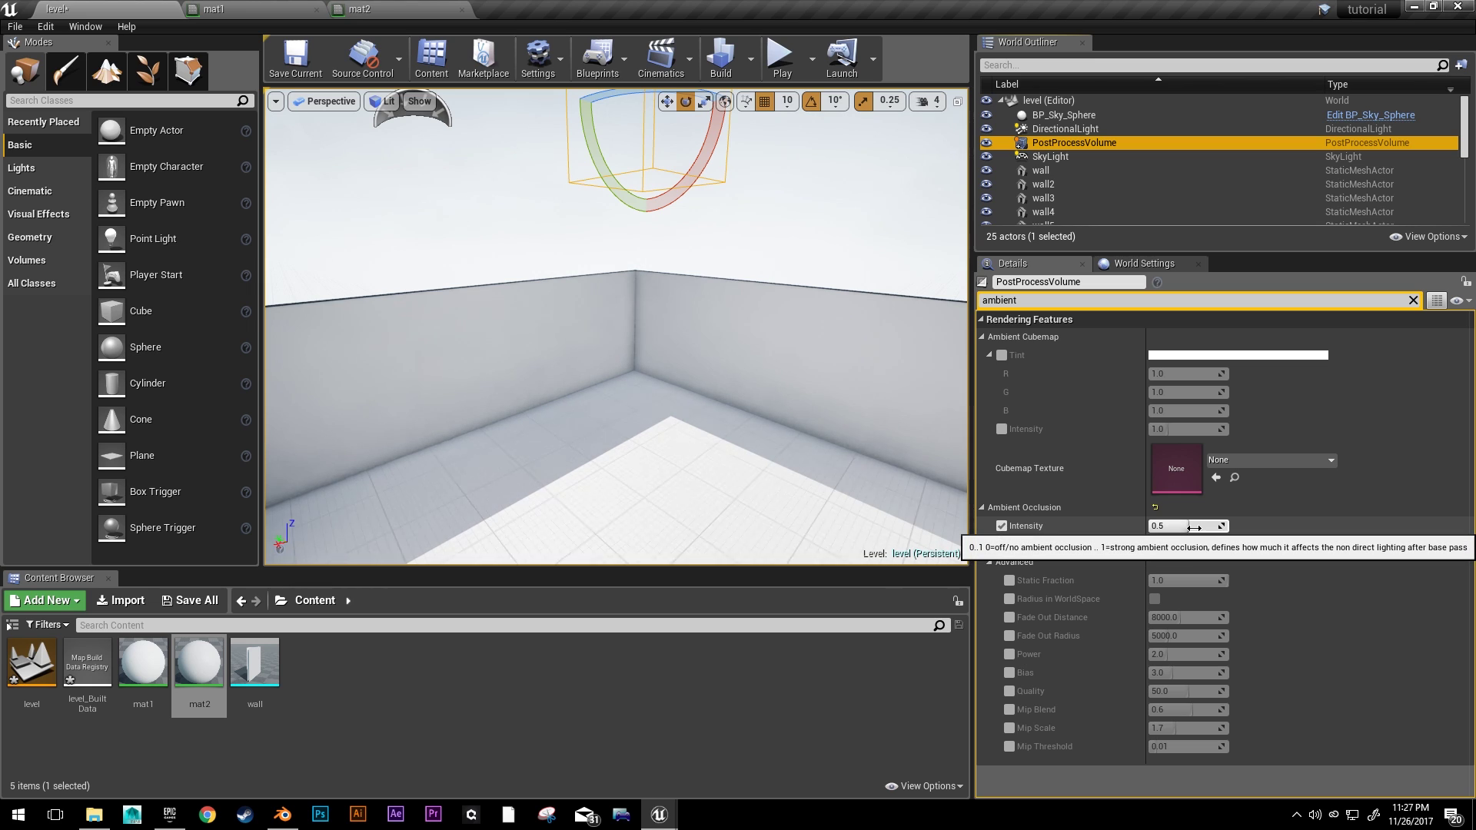
{"action": "left_click_drag", "start_coordinate": [1194, 527], "coordinate": [1155, 545]}
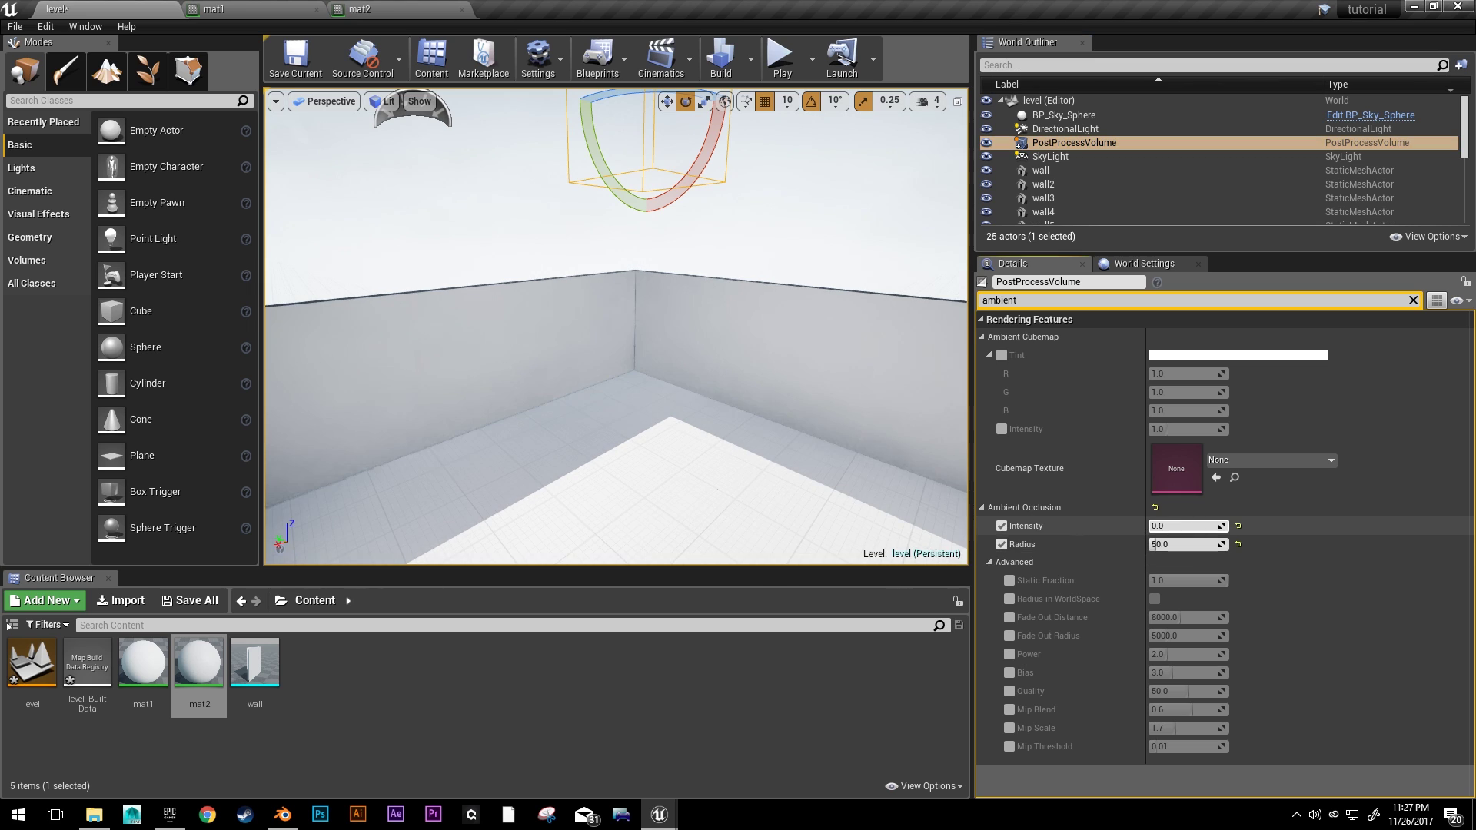
{"action": "left_click", "coordinate": [1200, 526]}
{"action": "type", "text": ".5"}
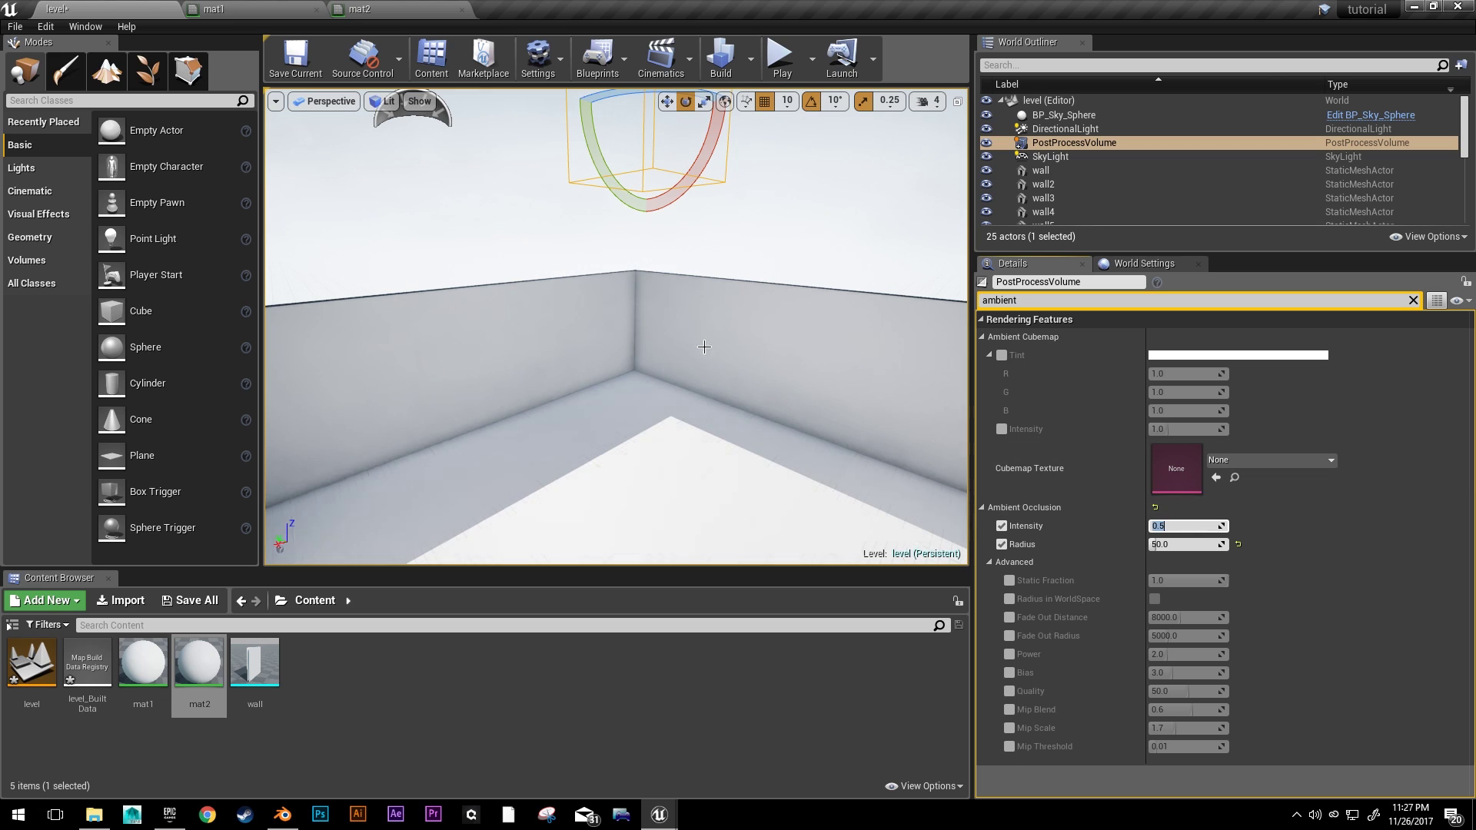
{"action": "key", "text": "Return"}
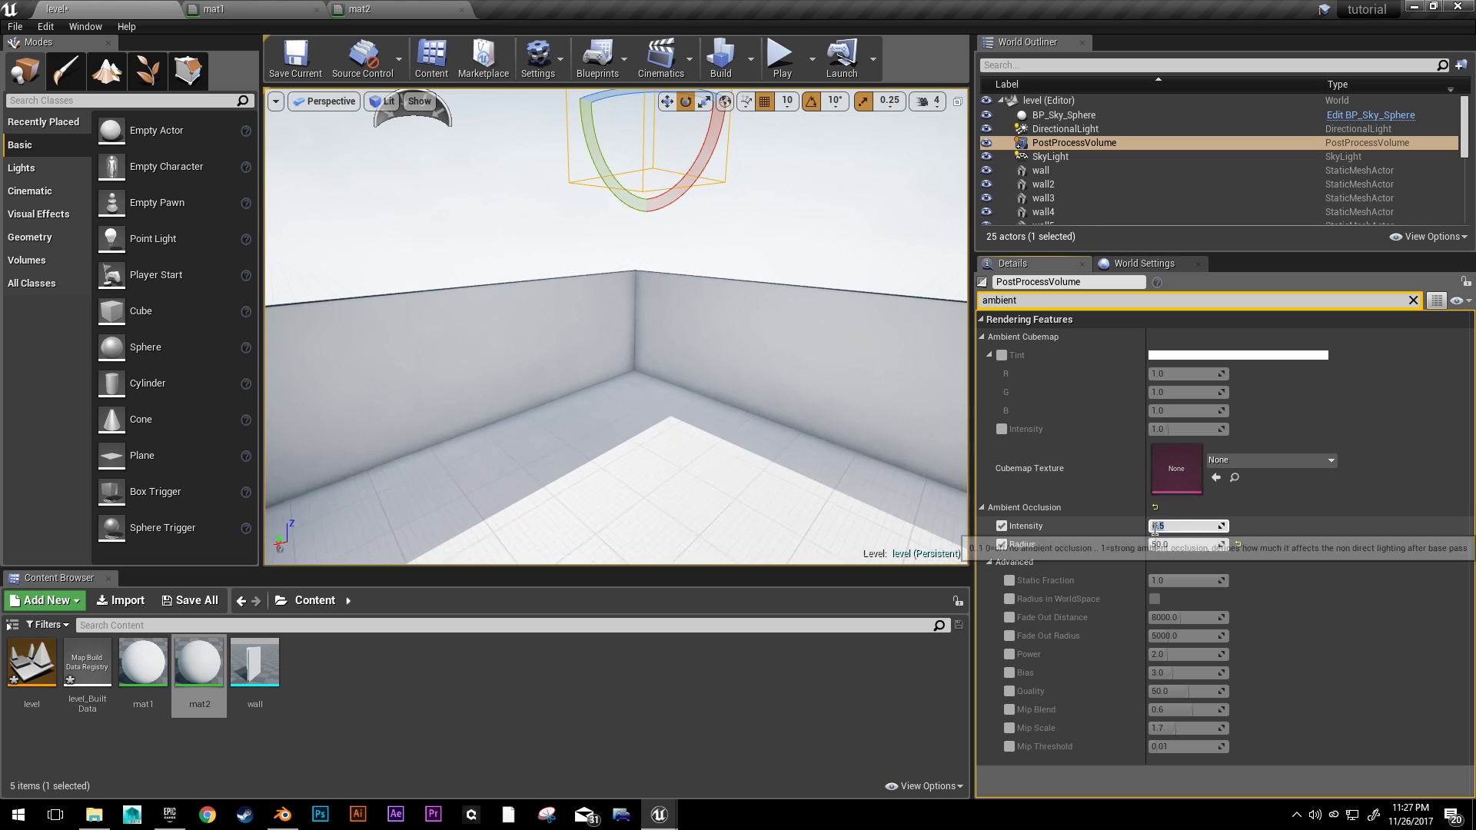
- Set the Lightmass environment color in the world settings to a dark grey with a value of about 0.099
{"action": "right_click_drag", "start_coordinate": [686, 328], "coordinate": [688, 358]}
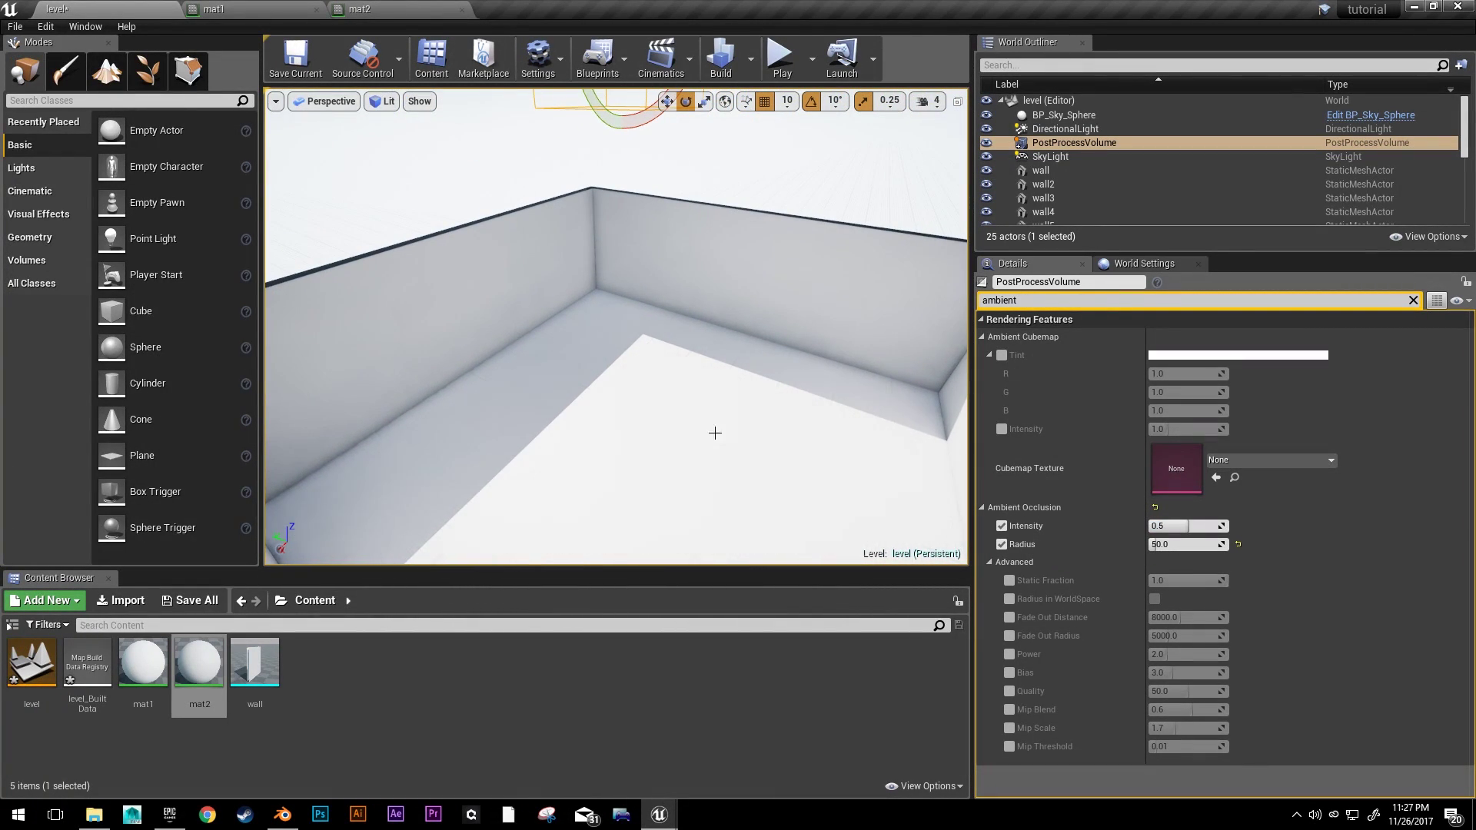
{"action": "right_click_drag", "start_coordinate": [714, 431], "coordinate": [686, 601]}
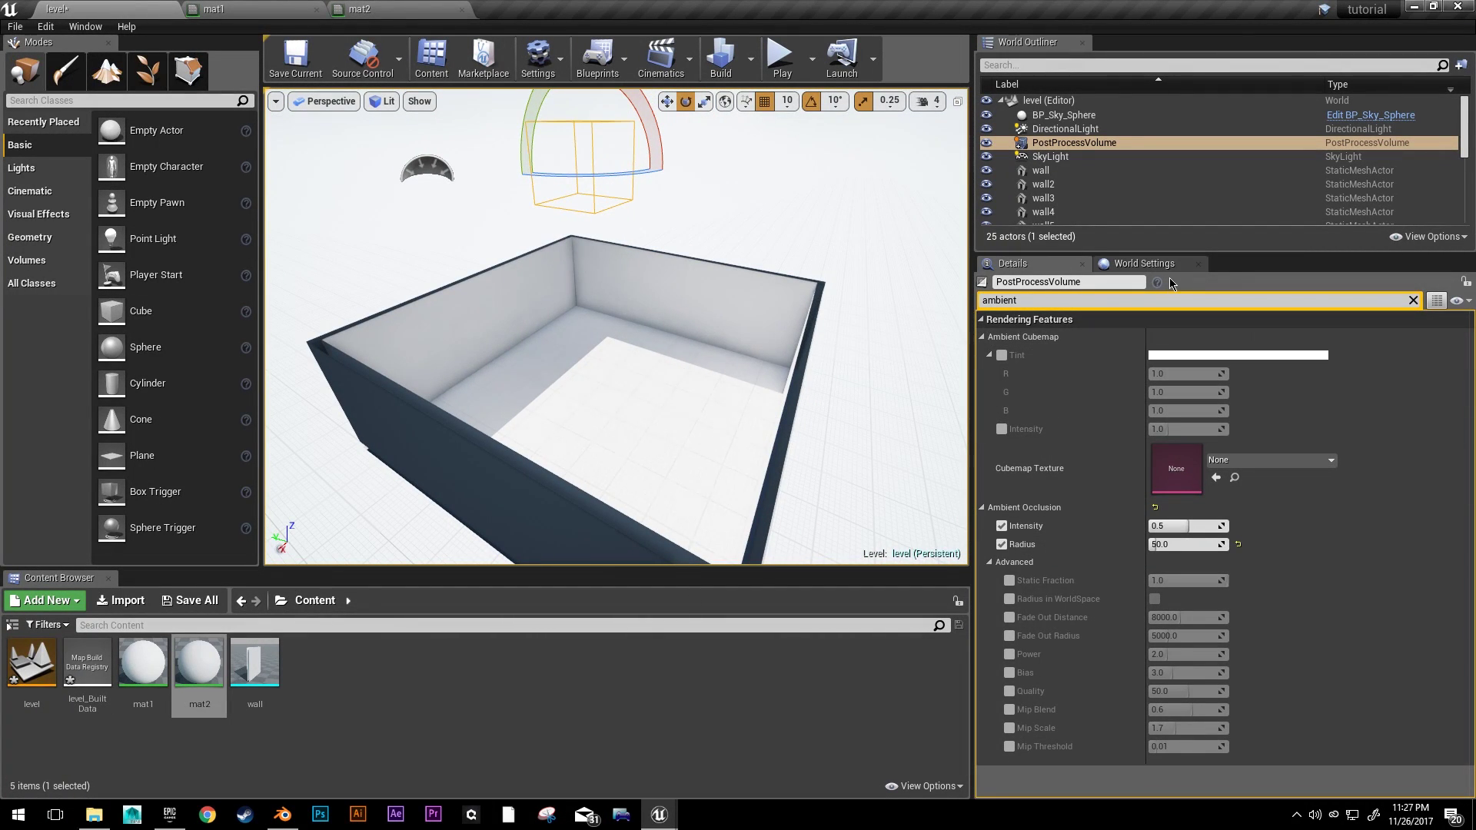
{"action": "left_click", "coordinate": [1153, 264]}
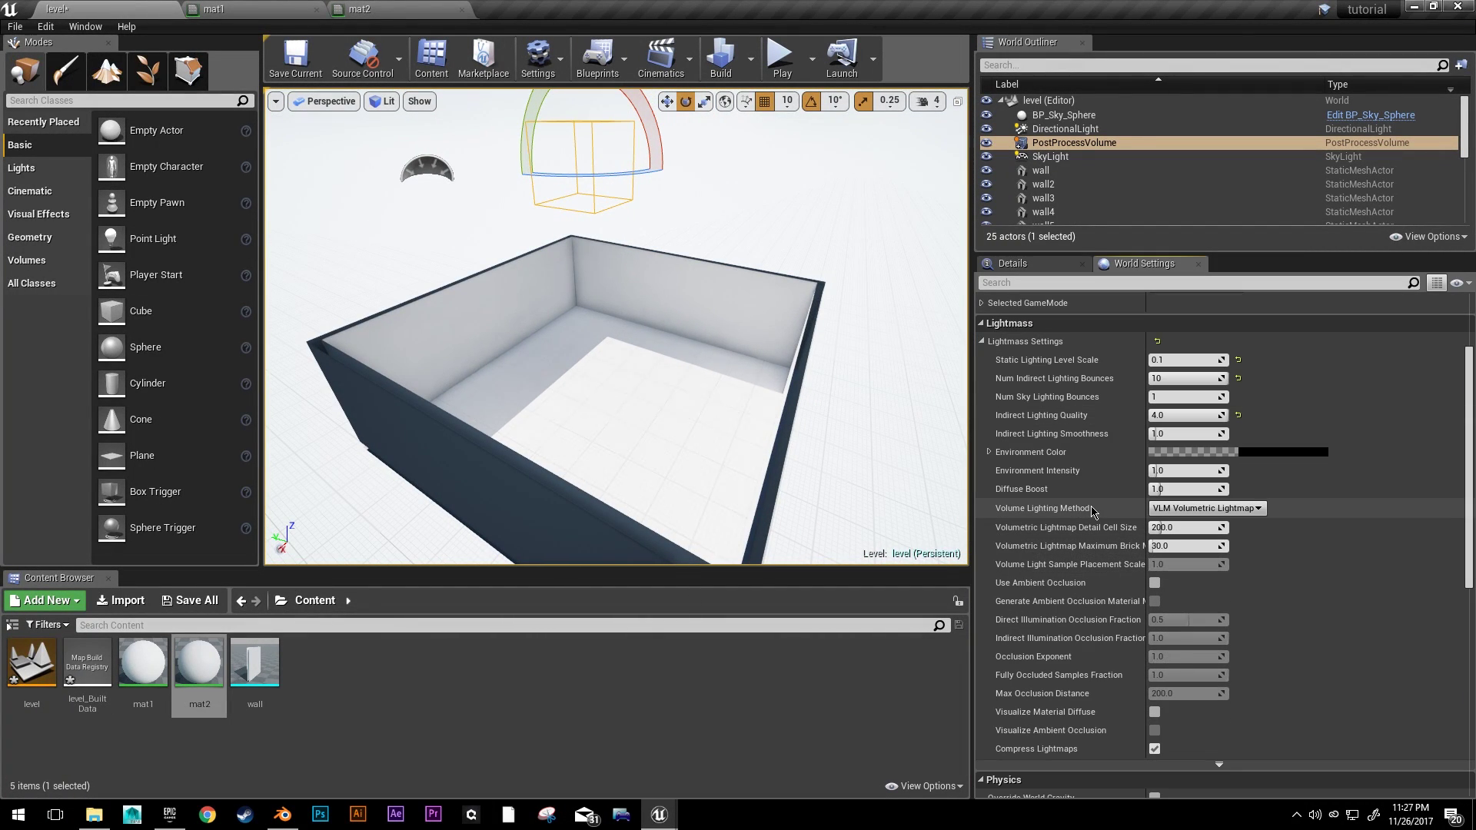
{"action": "left_click", "coordinate": [1263, 456]}
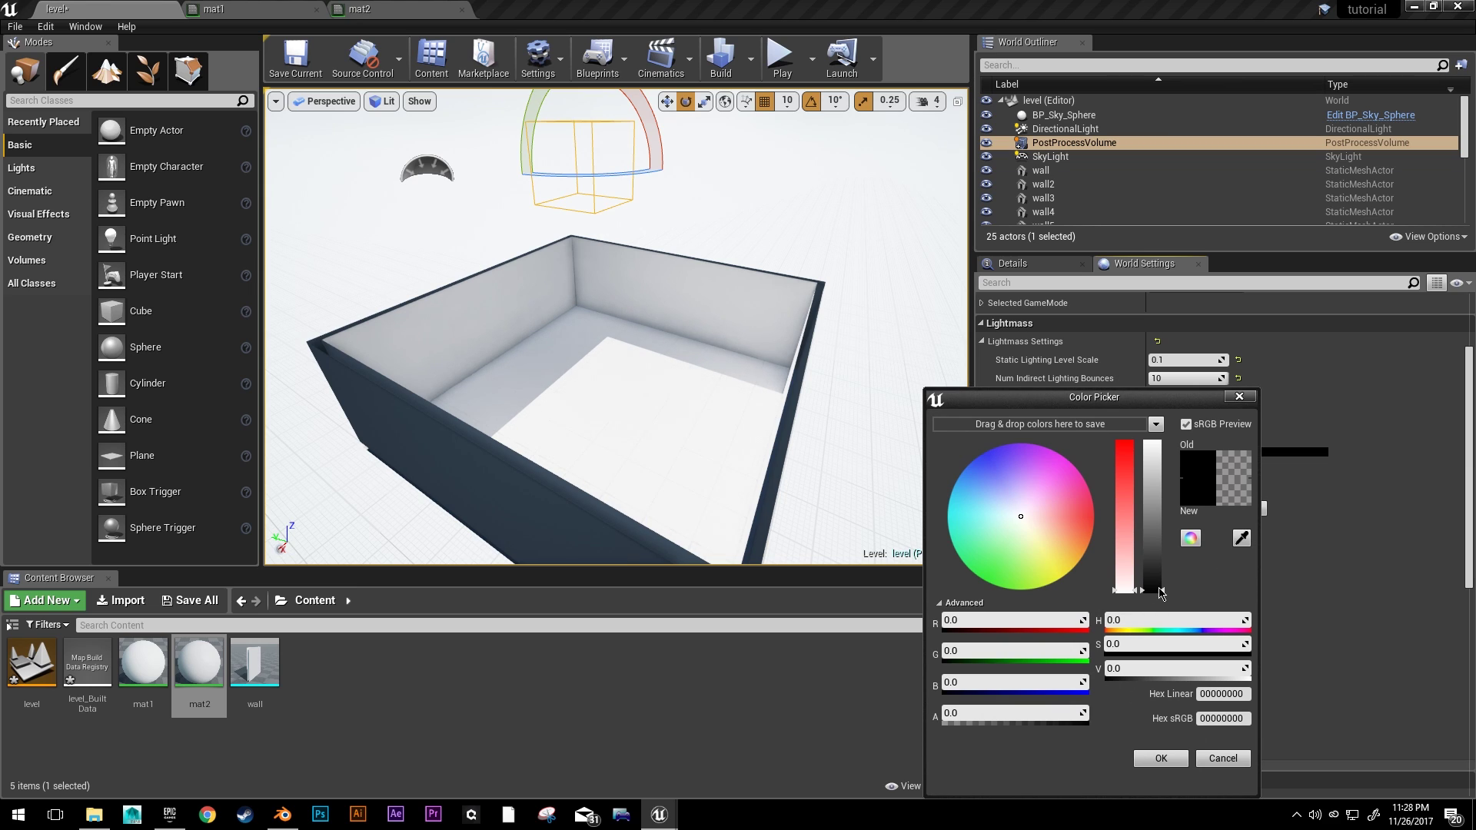
{"action": "left_click_drag", "start_coordinate": [1153, 590], "coordinate": [1160, 574]}
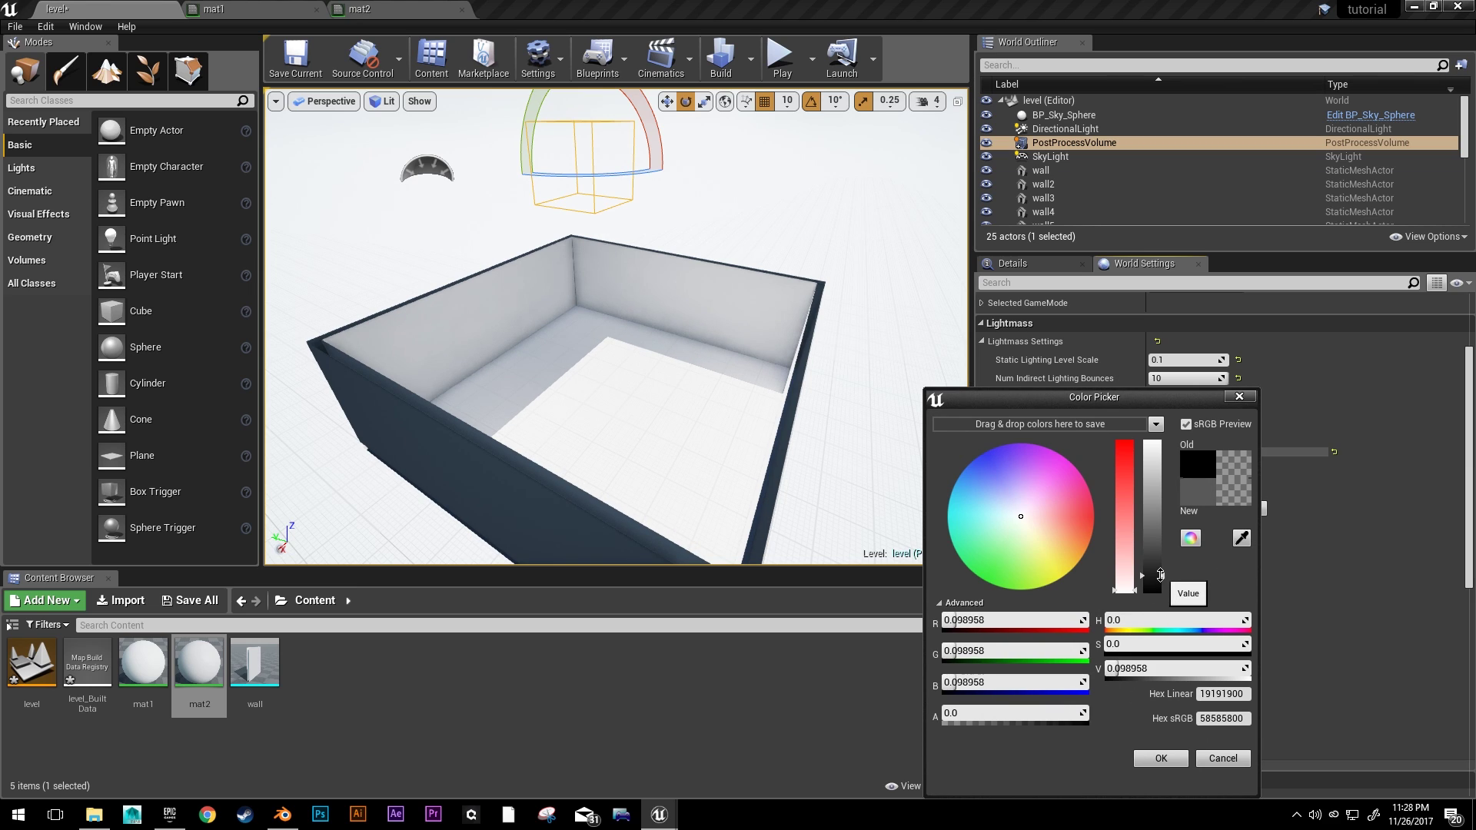
{"action": "left_click", "coordinate": [1161, 759]}
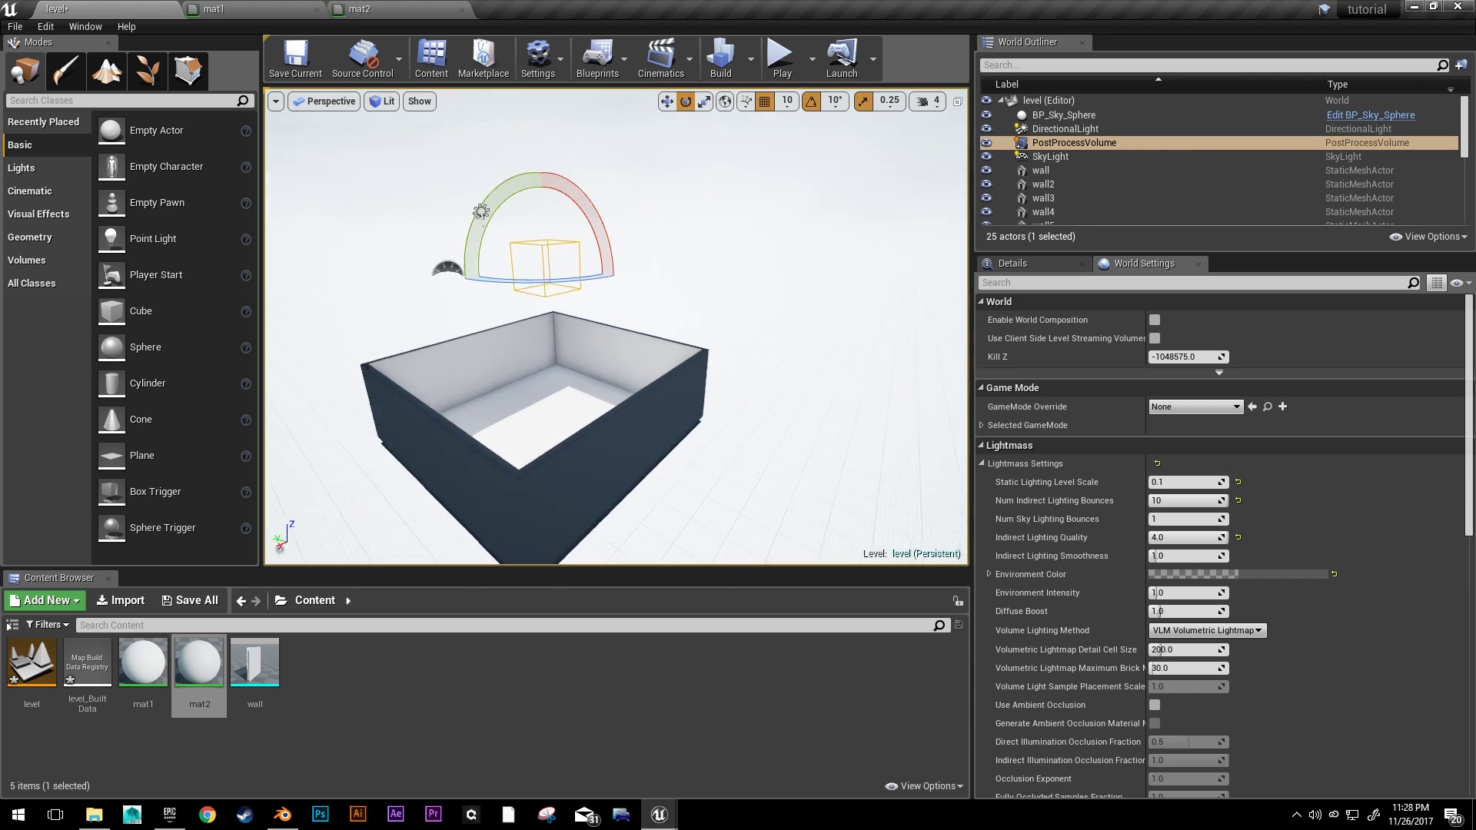
- Delete the BP_Sky_Sphere actor from the level
{"action": "right_click_drag", "start_coordinate": [615, 331], "coordinate": [573, 369]}
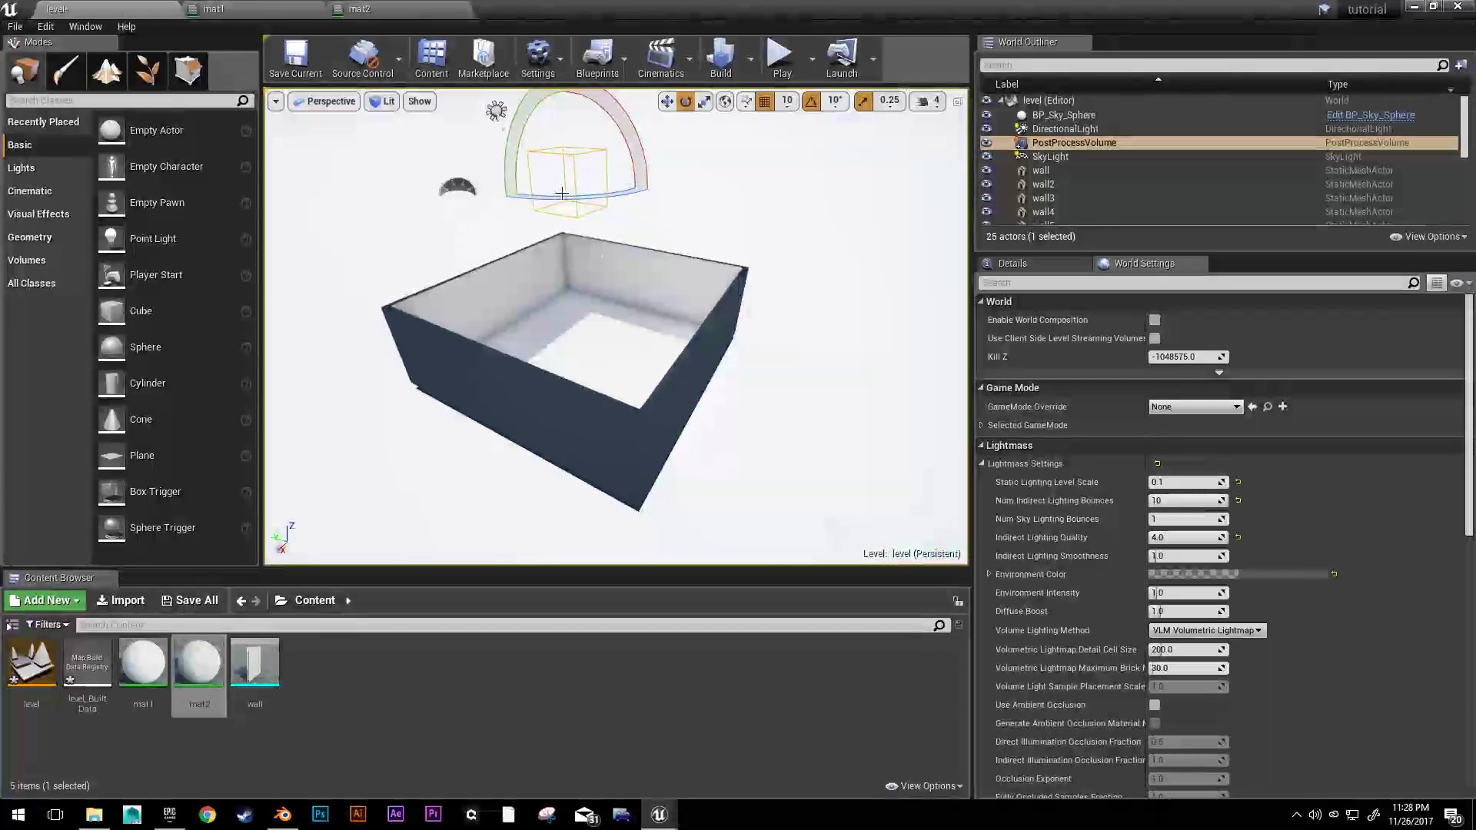
{"action": "left_click", "coordinate": [495, 112]}
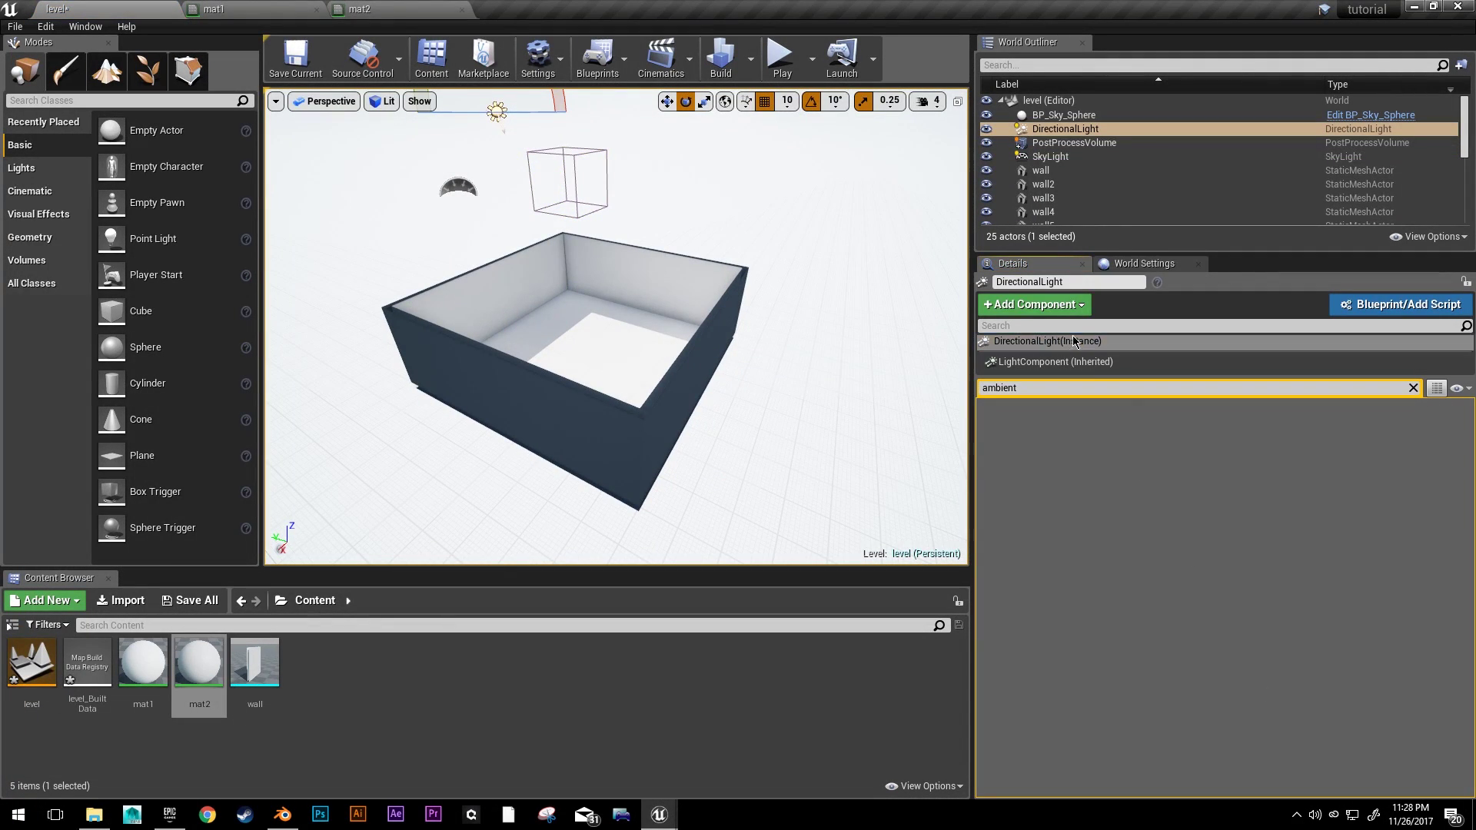
{"action": "left_click", "coordinate": [1097, 131]}
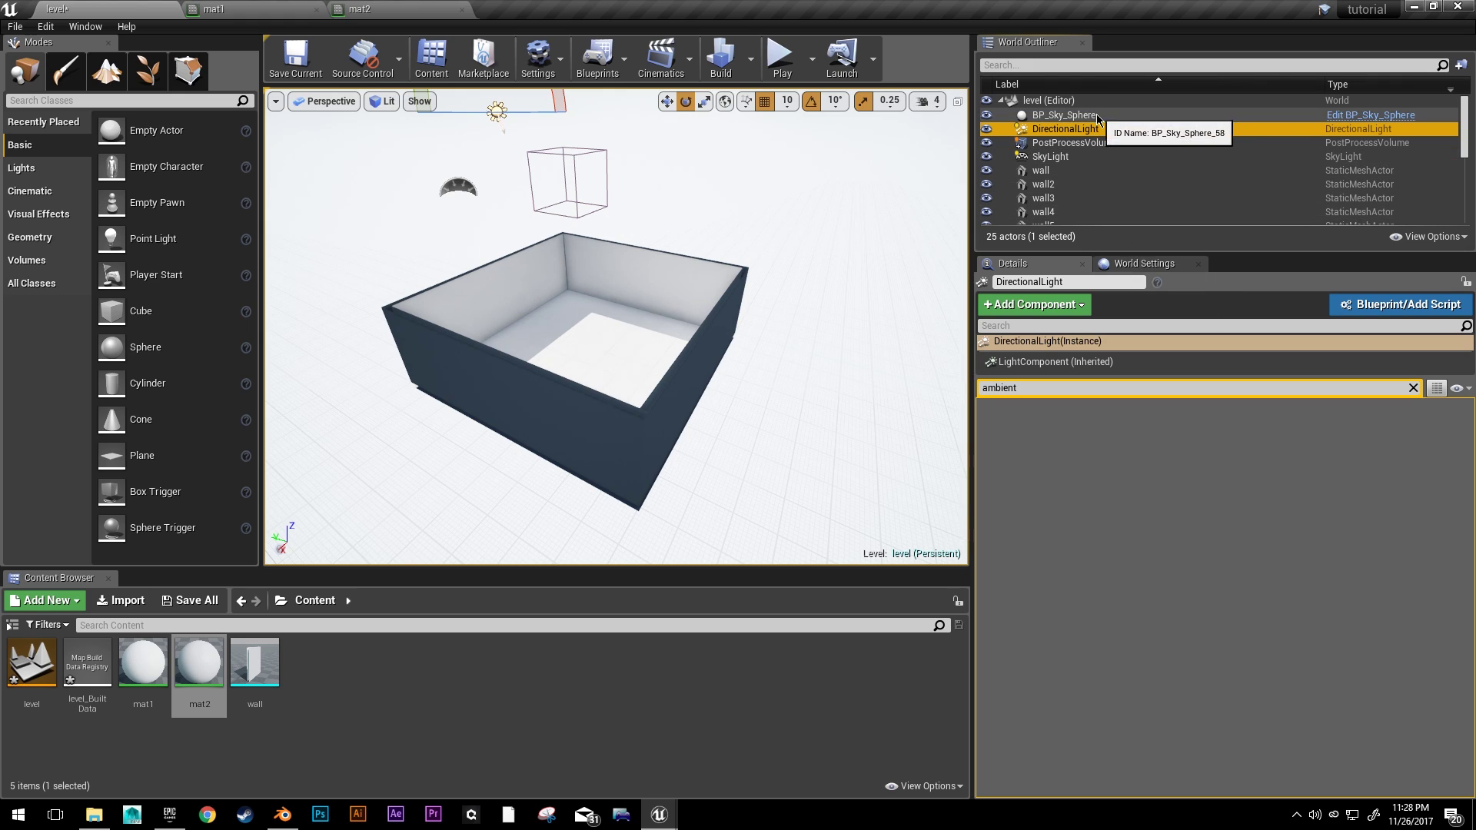
{"action": "left_click", "coordinate": [1064, 116]}
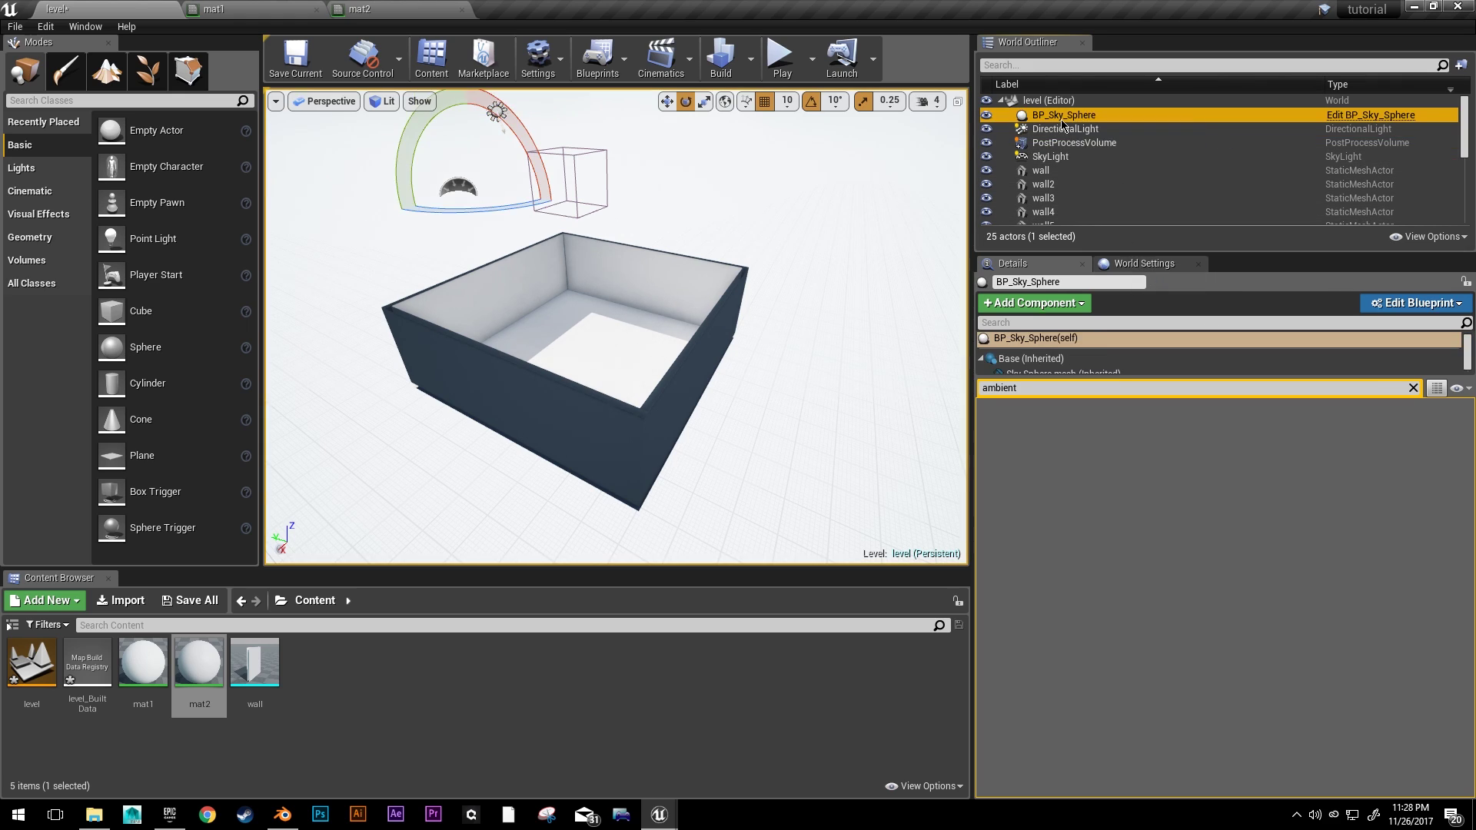
{"action": "right_click", "coordinate": [1065, 120]}
{"action": "mouse_move", "coordinate": [1153, 355]}
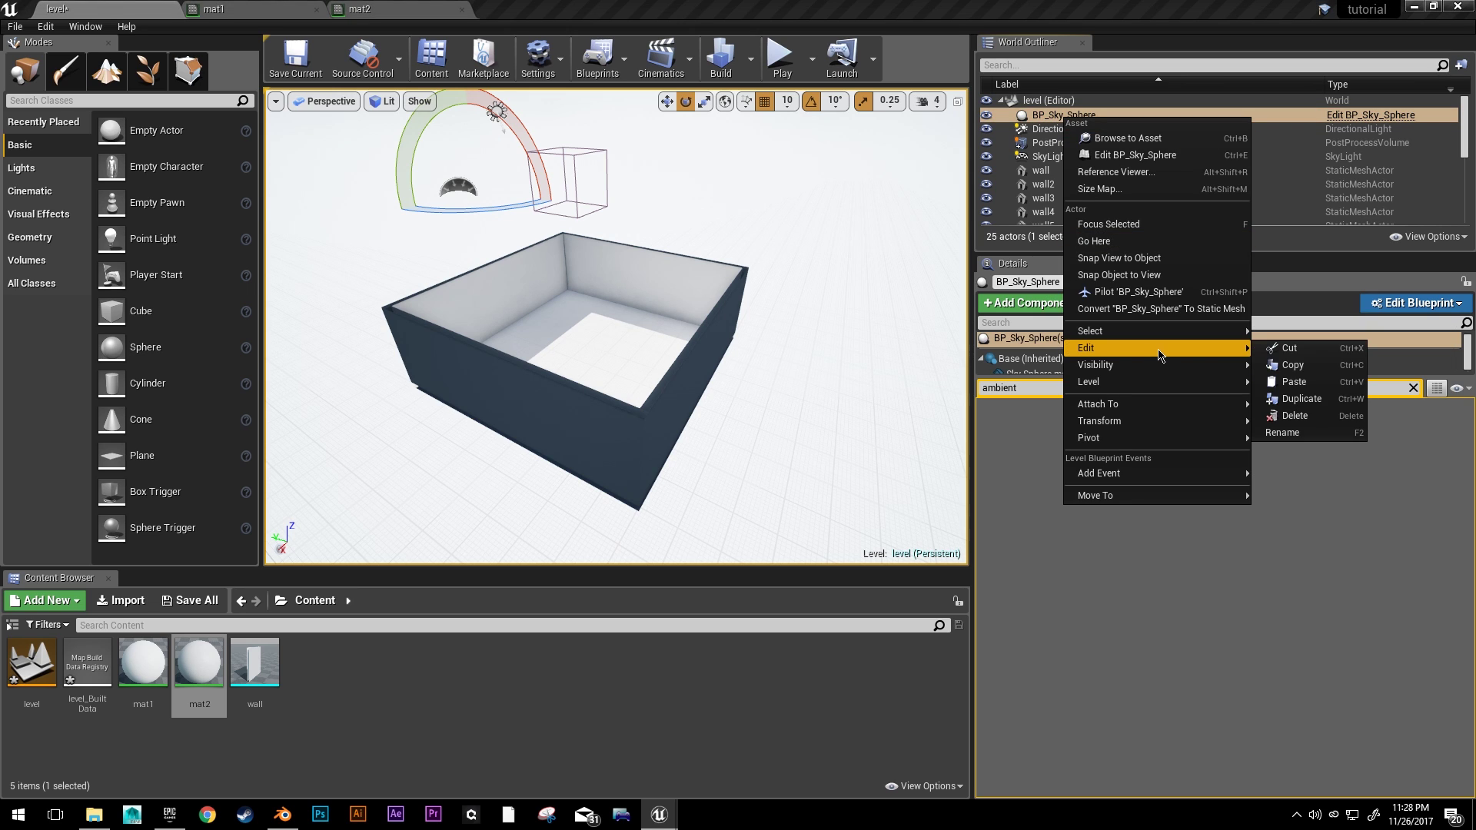
{"action": "left_click", "coordinate": [1298, 416]}
- Rebuild the level's lighting with the sky sphere removed and inspect the room's inner walls and corners
{"action": "key", "text": "w"}
{"action": "mouse_move", "coordinate": [675, 428]}
{"action": "right_mouse_down"}
{"action": "mouse_move", "coordinate": [692, 442]}
{"action": "mouse_move", "coordinate": [653, 427]}
{"action": "mouse_move", "coordinate": [685, 427]}
{"action": "right_mouse_up"}
{"action": "key", "text": "s"}
{"action": "key", "text": "s"}
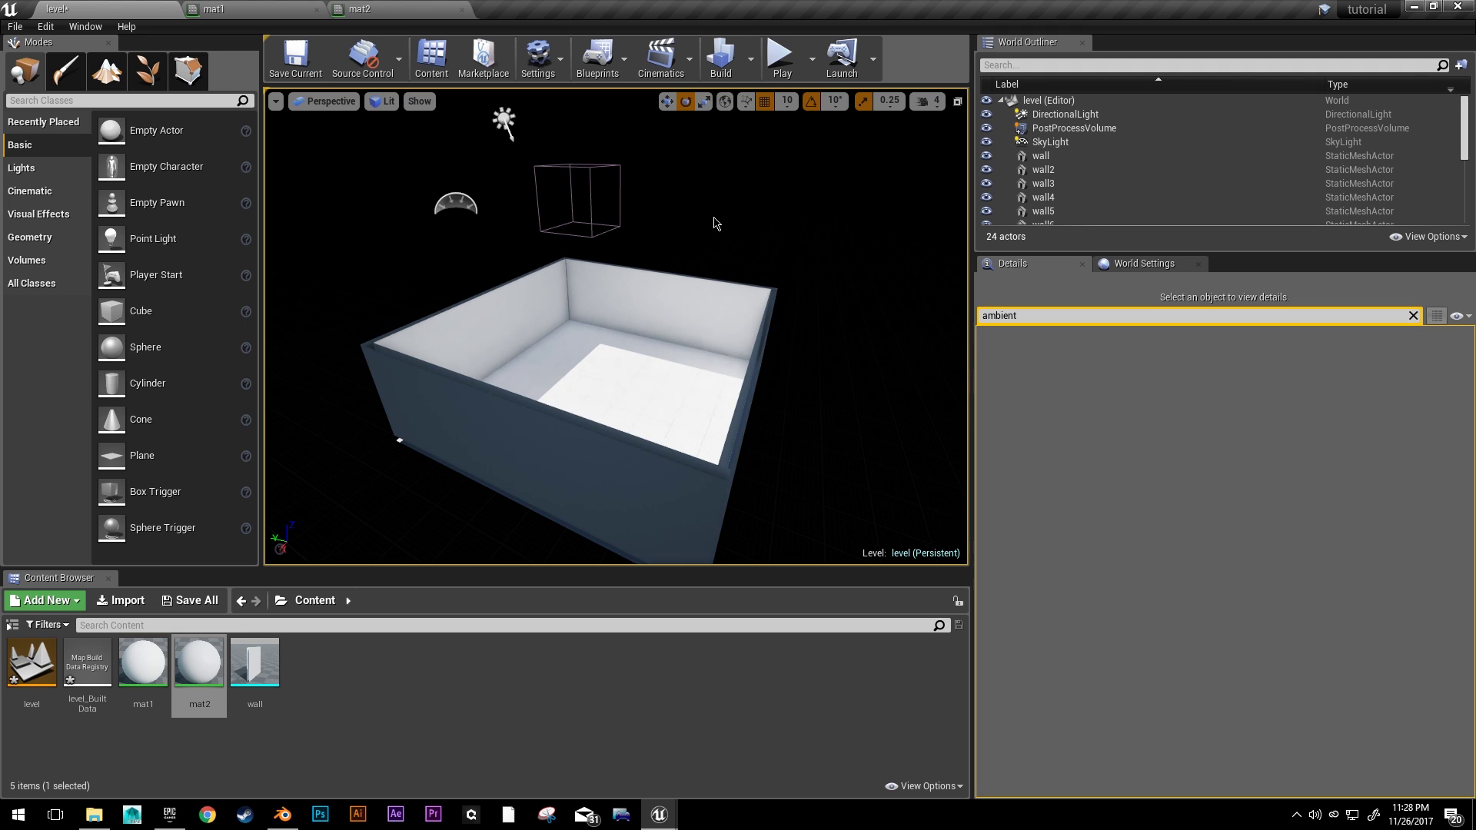
{"action": "left_click", "coordinate": [503, 115]}
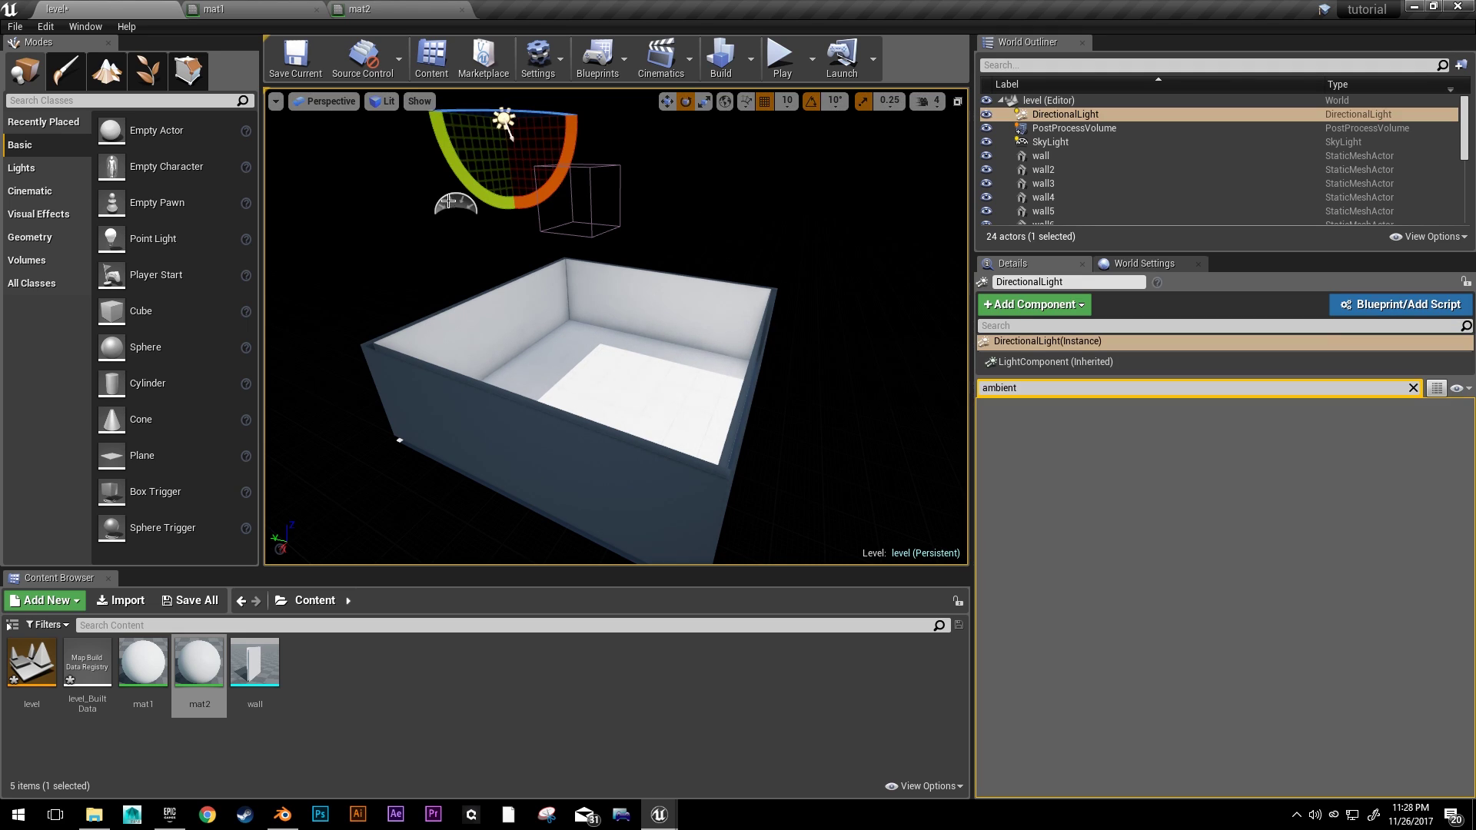
{"action": "left_click", "coordinate": [447, 205]}
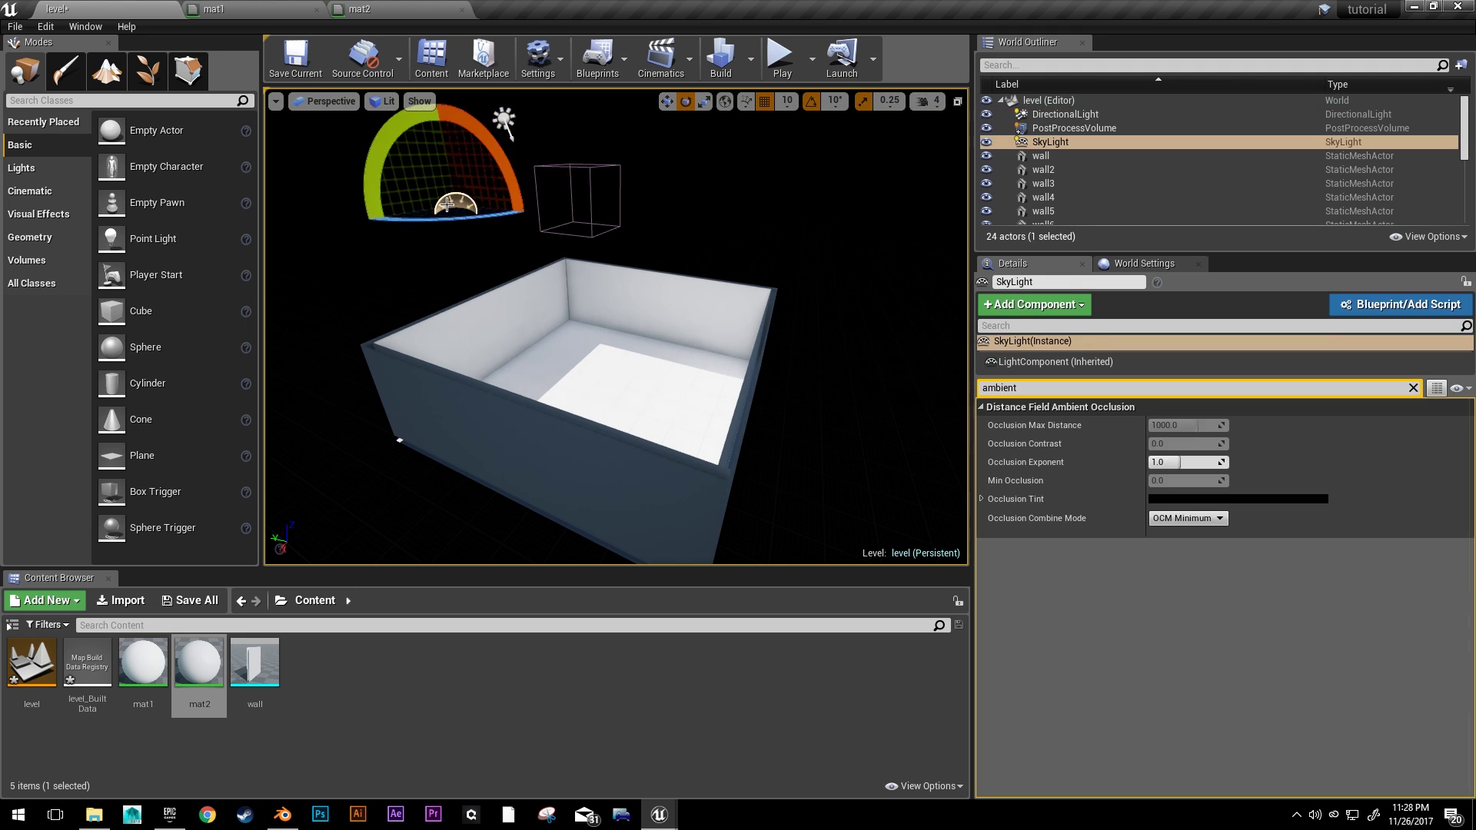
{"action": "left_click", "coordinate": [721, 63]}
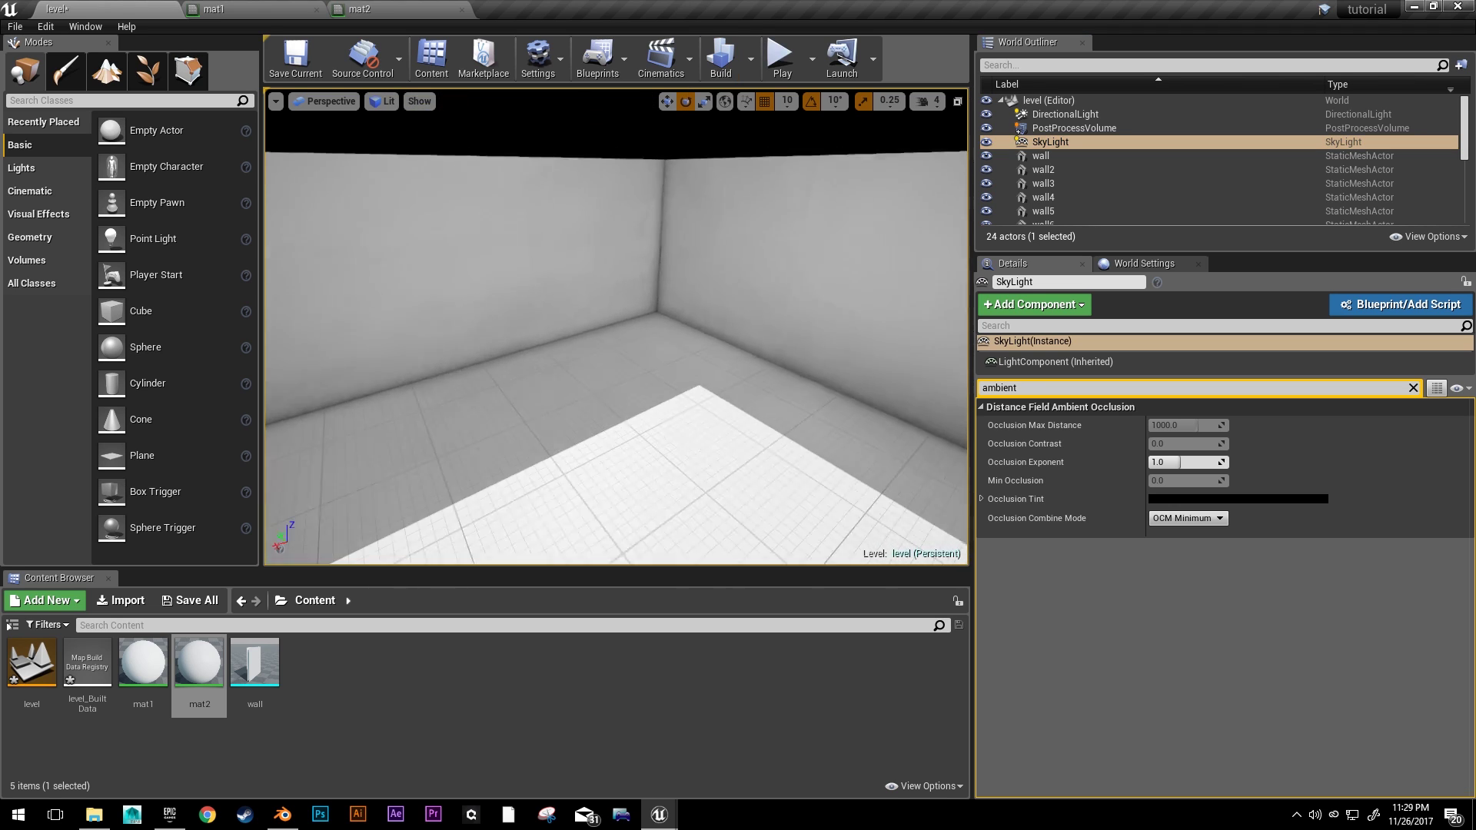
{"action": "right_click_drag", "start_coordinate": [615, 330], "coordinate": [628, 370]}
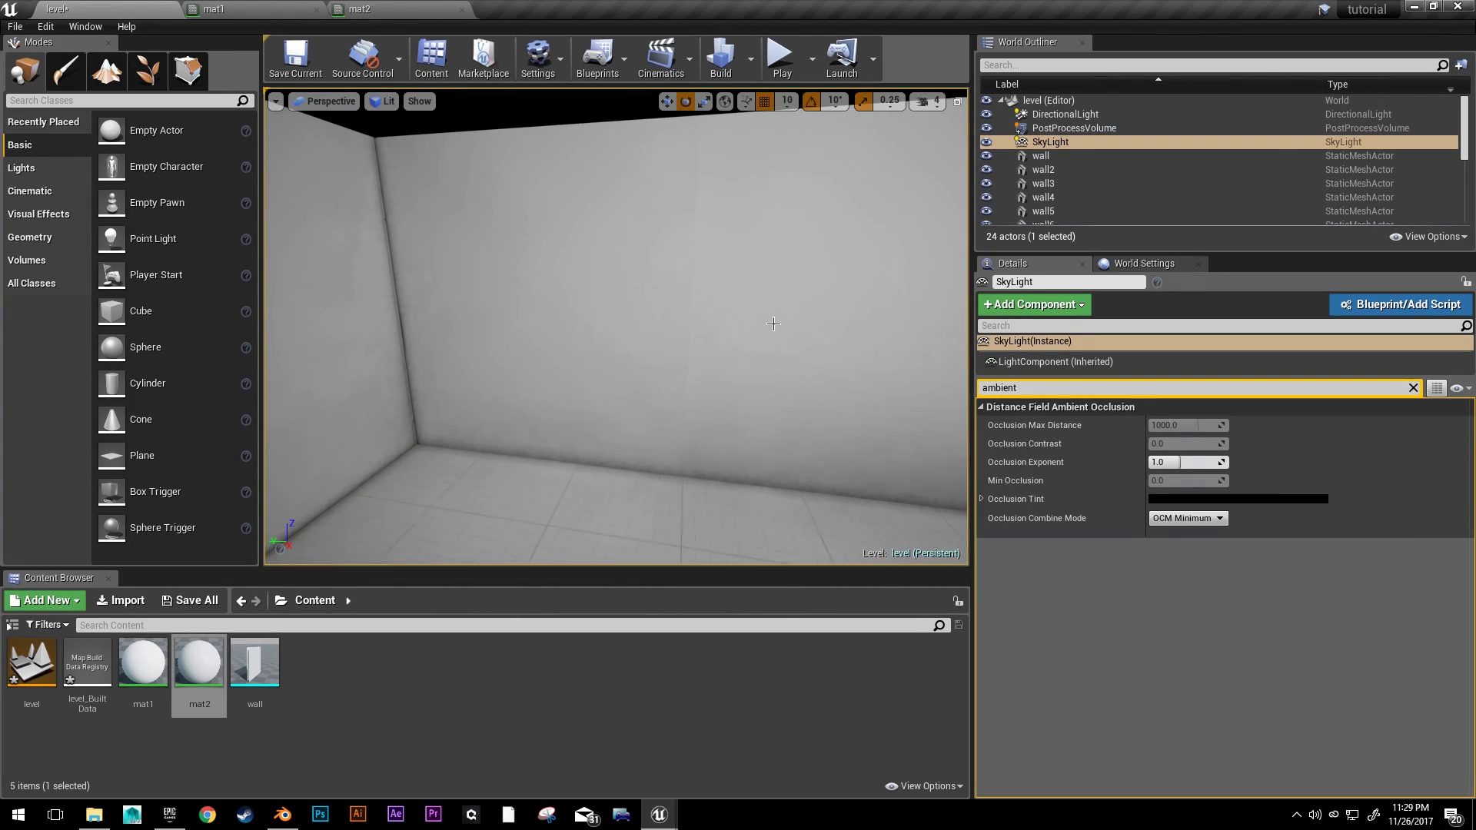
{"action": "right_click_drag", "start_coordinate": [774, 324], "coordinate": [614, 391]}
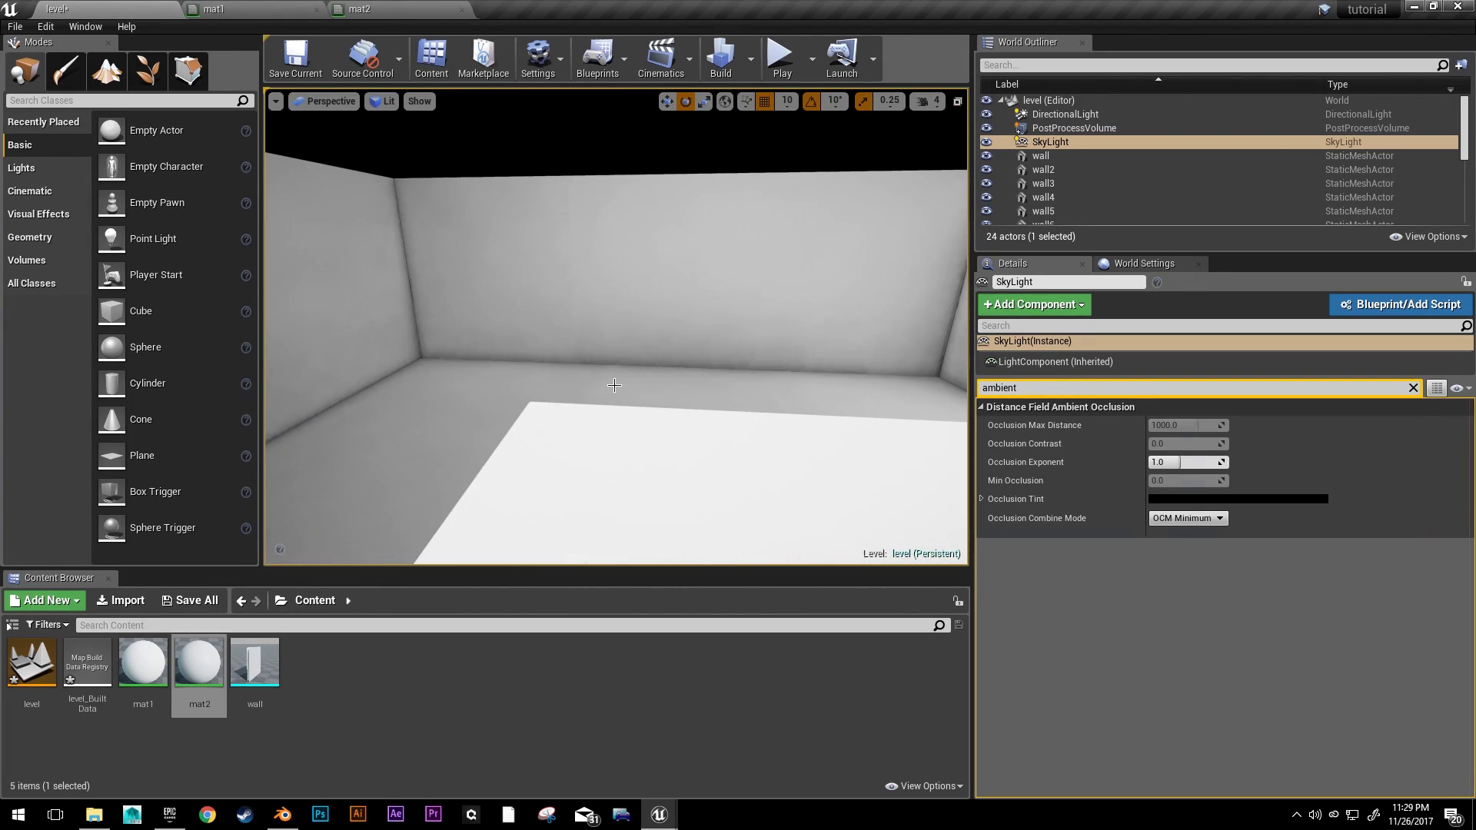
- Set the Lightmass indirect lighting smoothness to 0.65 in the world settings and check the shading on the walls
{"action": "left_click", "coordinate": [1131, 266]}
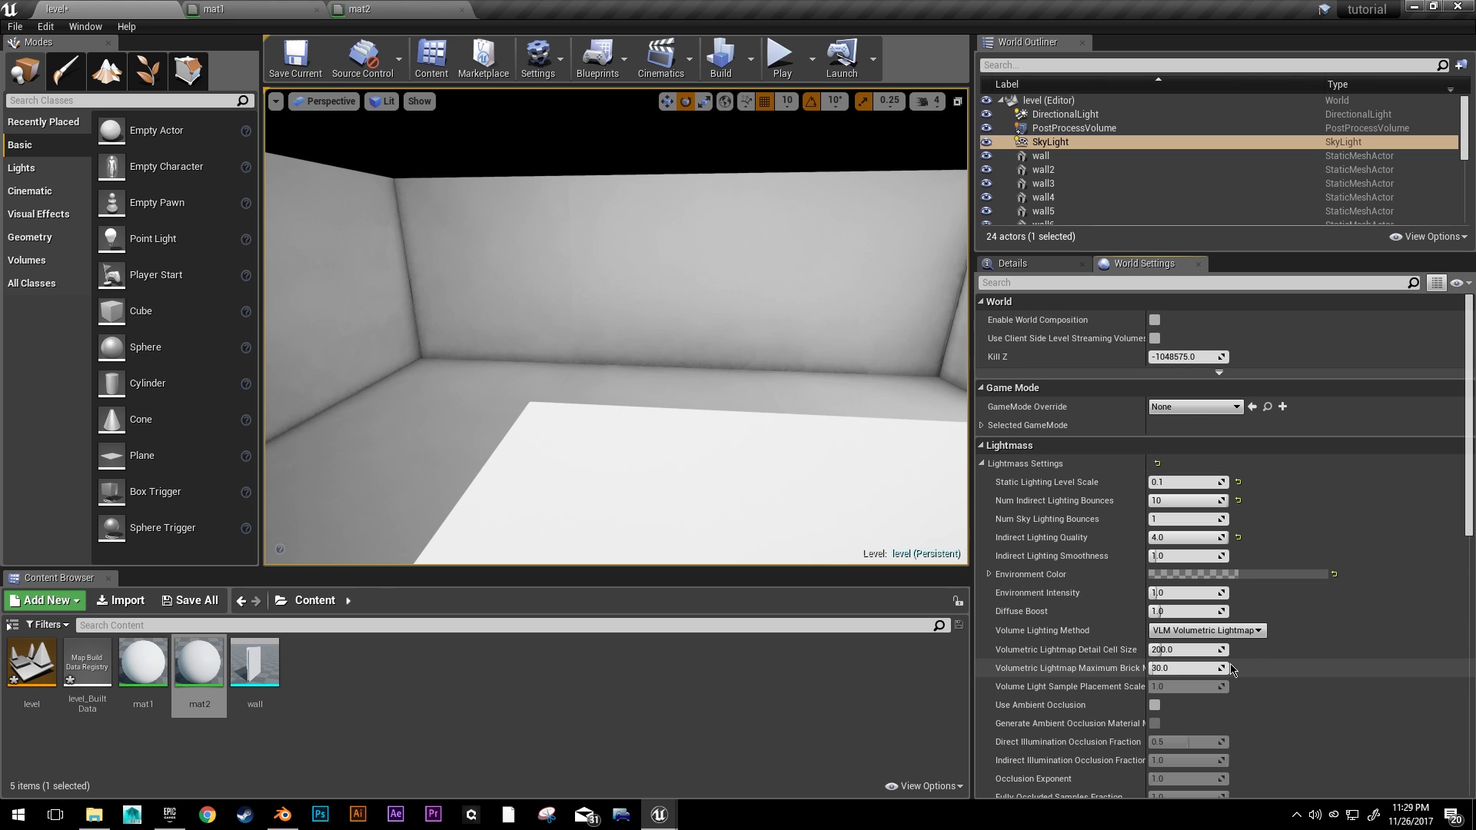
{"action": "right_click_drag", "start_coordinate": [669, 355], "coordinate": [615, 342]}
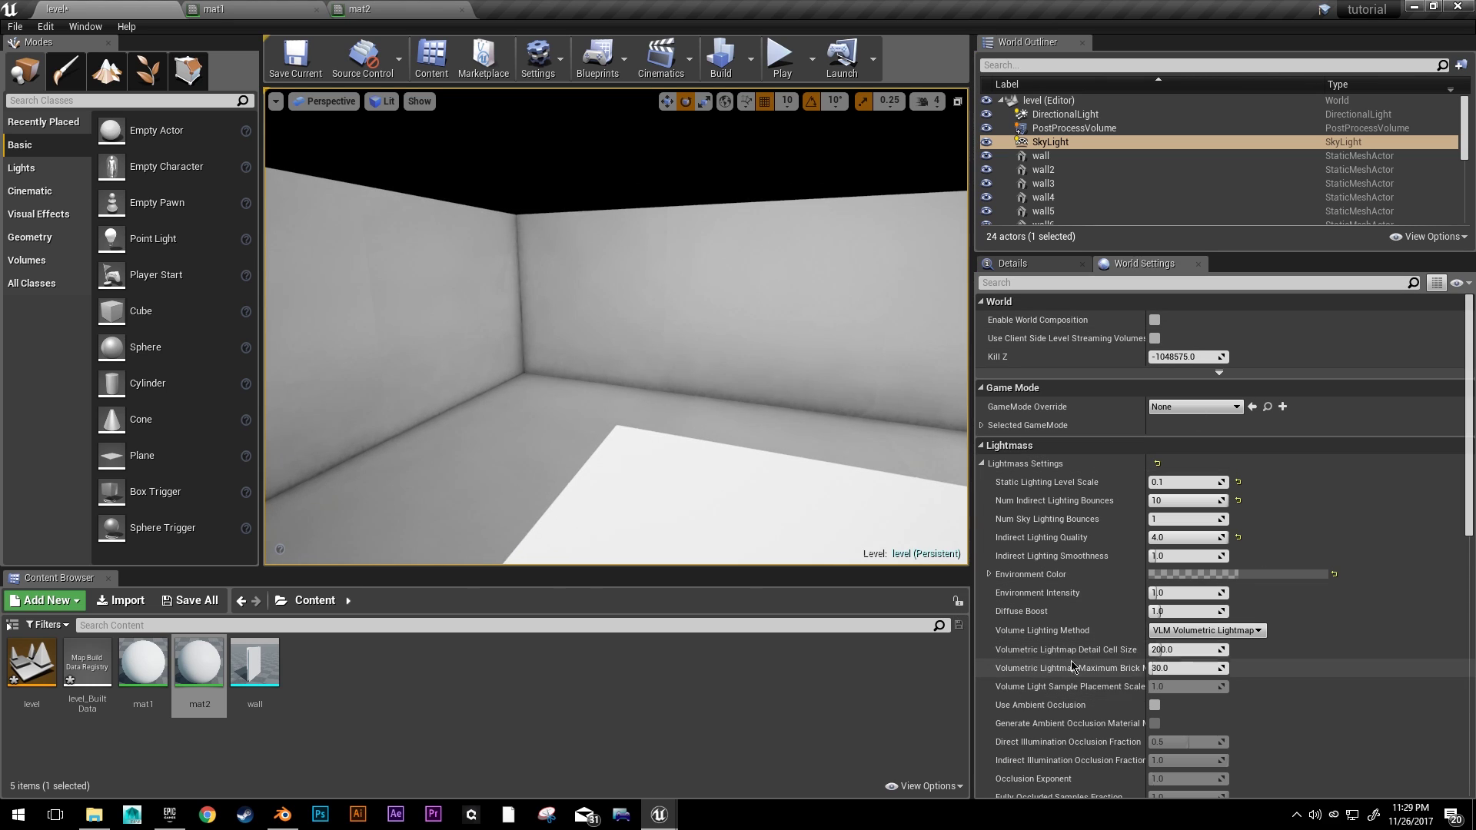
{"action": "mouse_move", "coordinate": [1101, 563]}
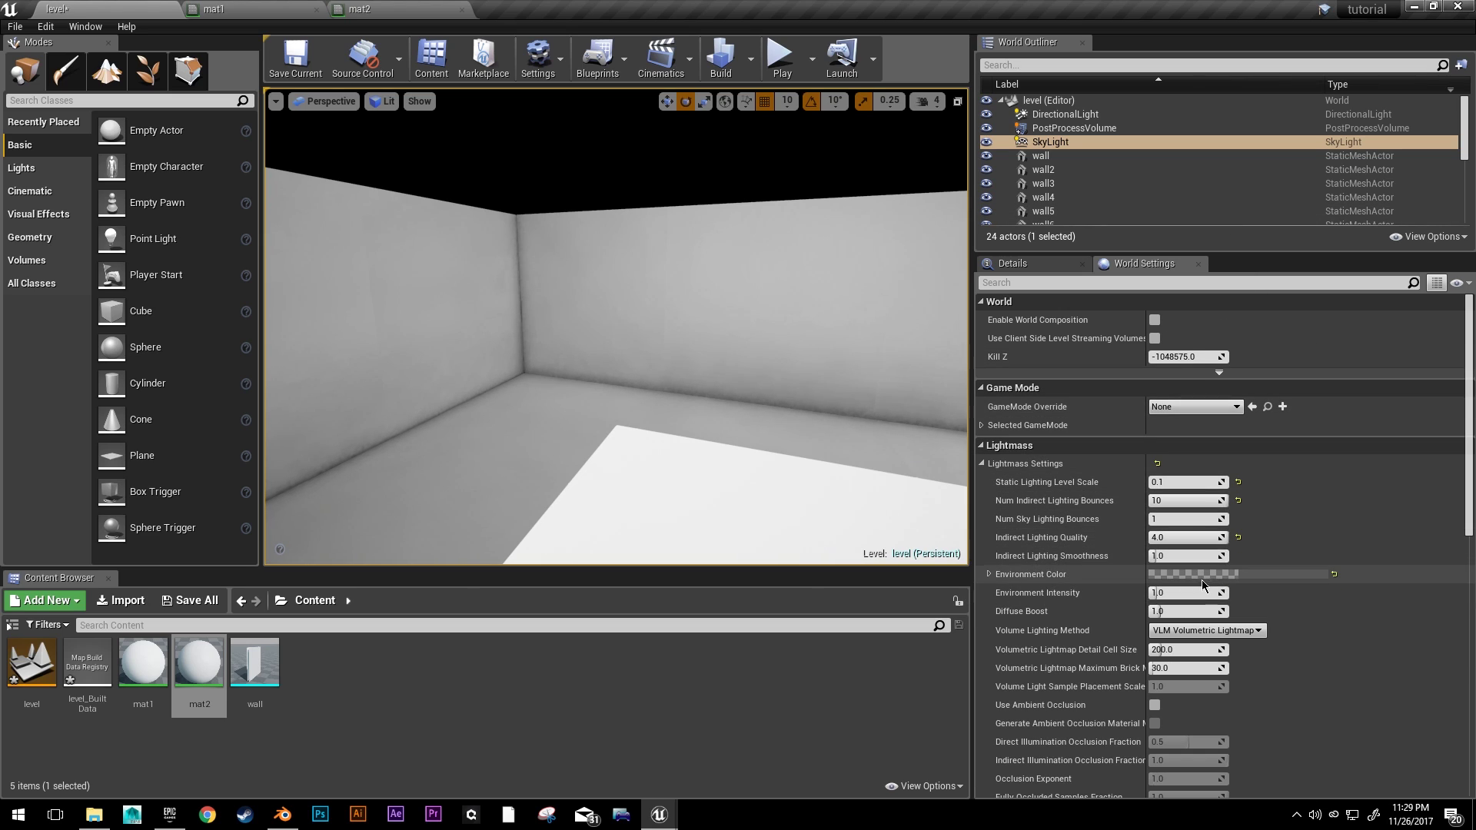
{"action": "left_click", "coordinate": [1204, 555]}
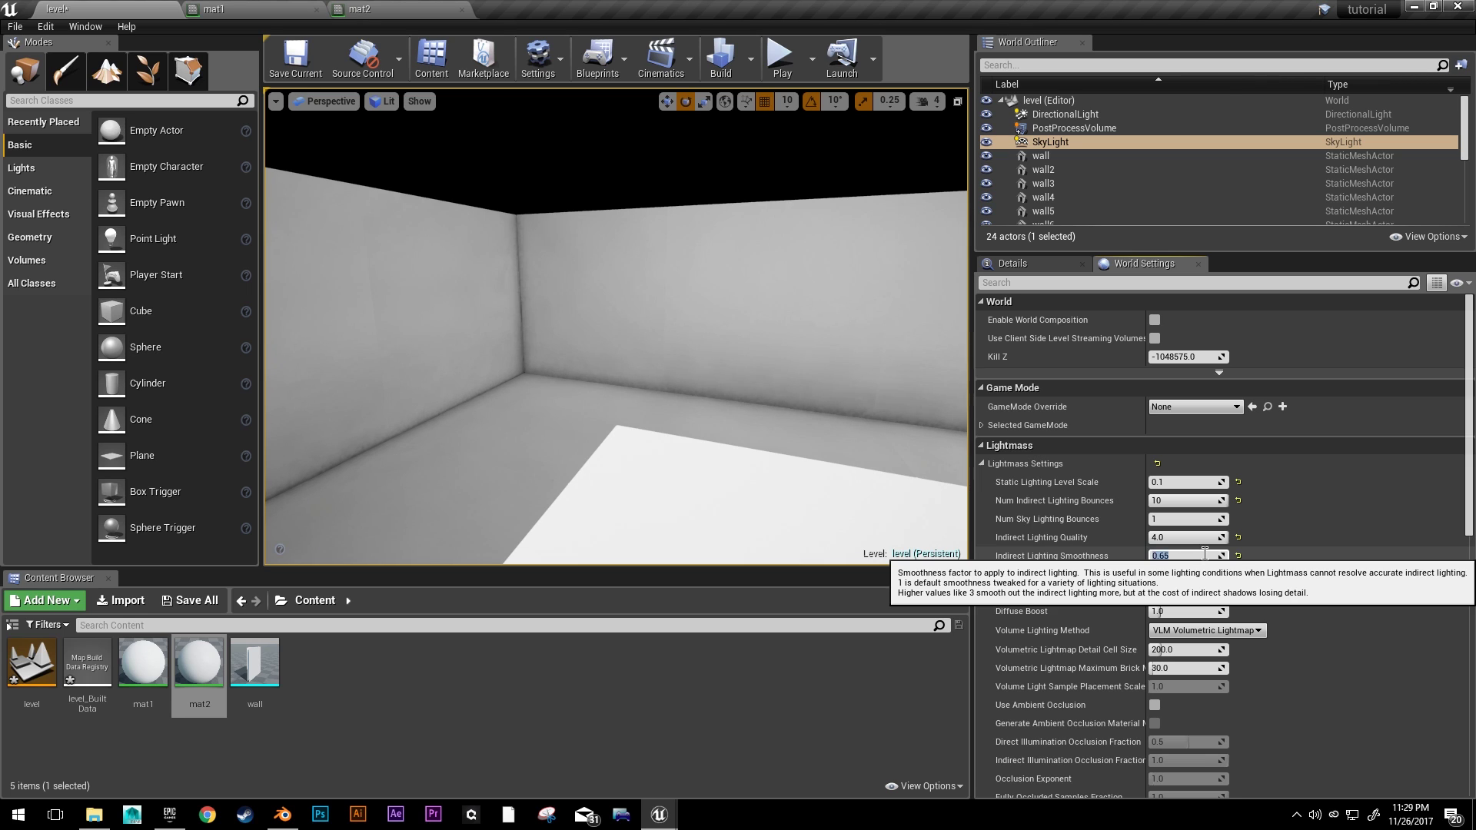
{"action": "type", "text": "0.65"}
{"action": "key", "text": "Return"}
{"action": "key", "text": "w"}
{"action": "right_click_drag", "start_coordinate": [625, 311], "coordinate": [640, 266]}
{"action": "key", "text": "s"}
{"action": "key", "text": "w"}
{"action": "key", "text": "s"}
{"action": "key", "text": "w"}
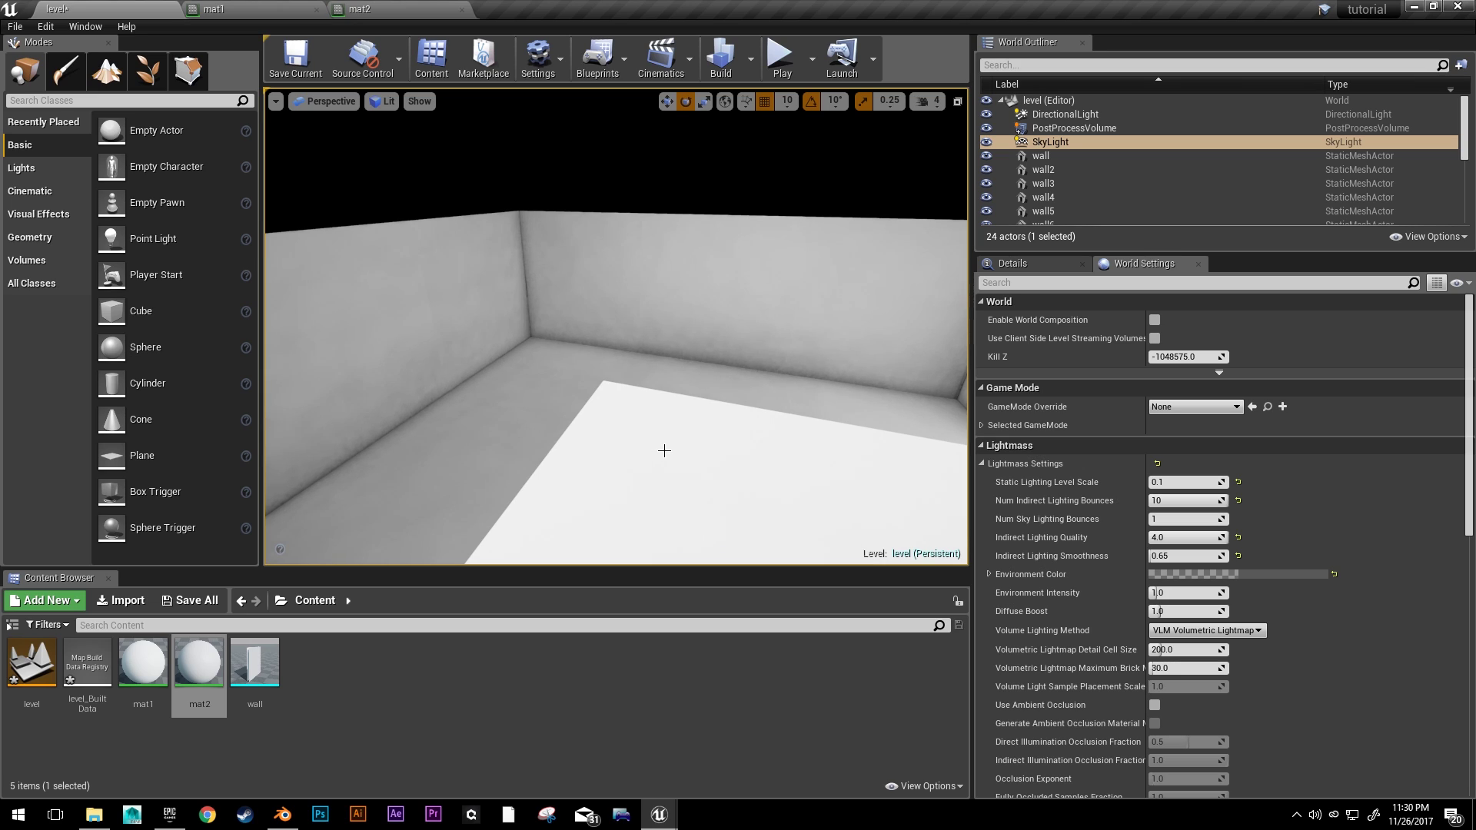
- Restore the Lightmass indirect lighting smoothness to 1, rebuild the lighting and inspect the wall surfaces up close
{"action": "left_click", "coordinate": [1210, 557]}
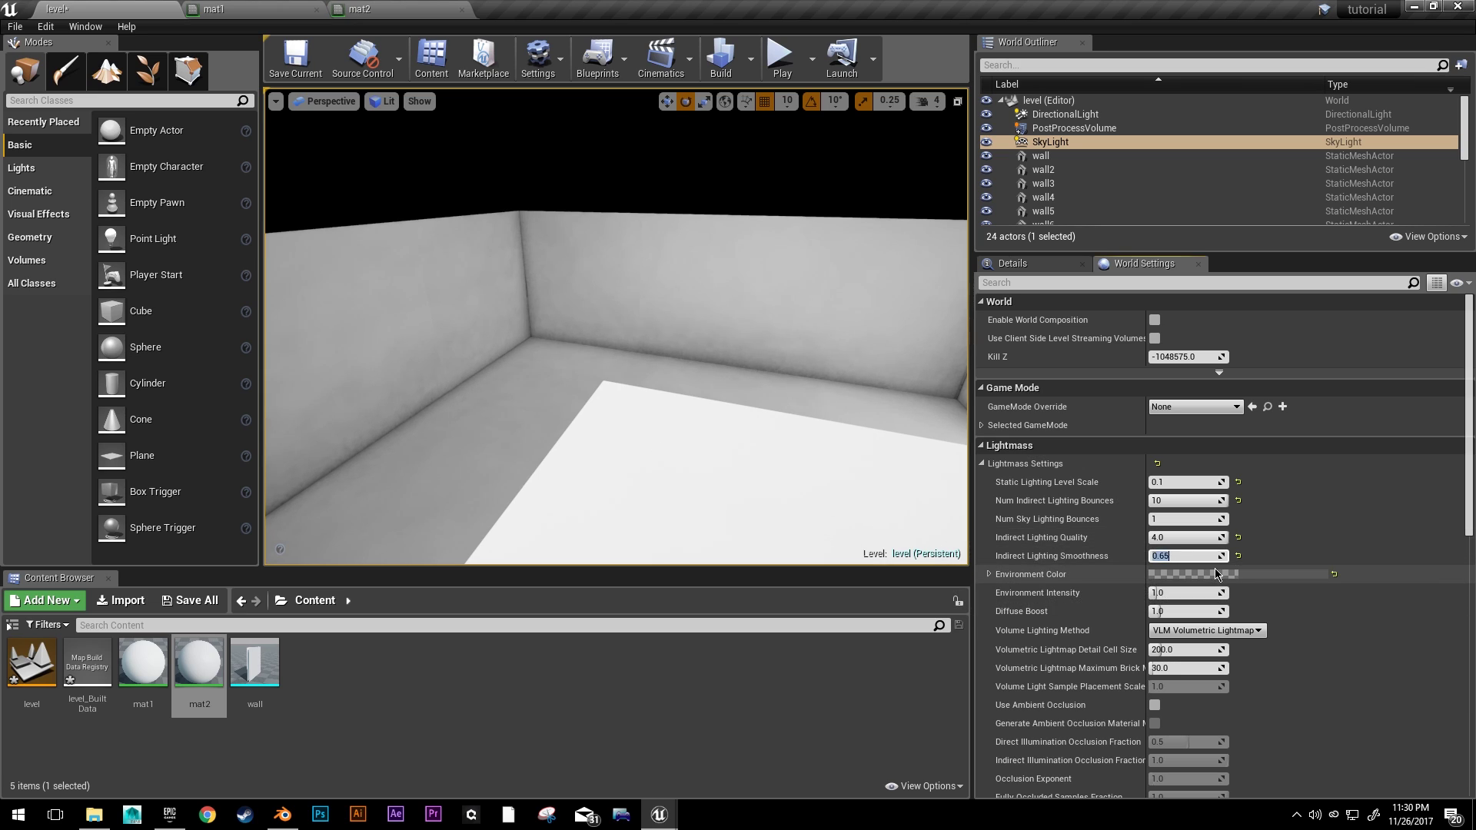
{"action": "type", "text": "1"}
{"action": "key", "text": "Return"}
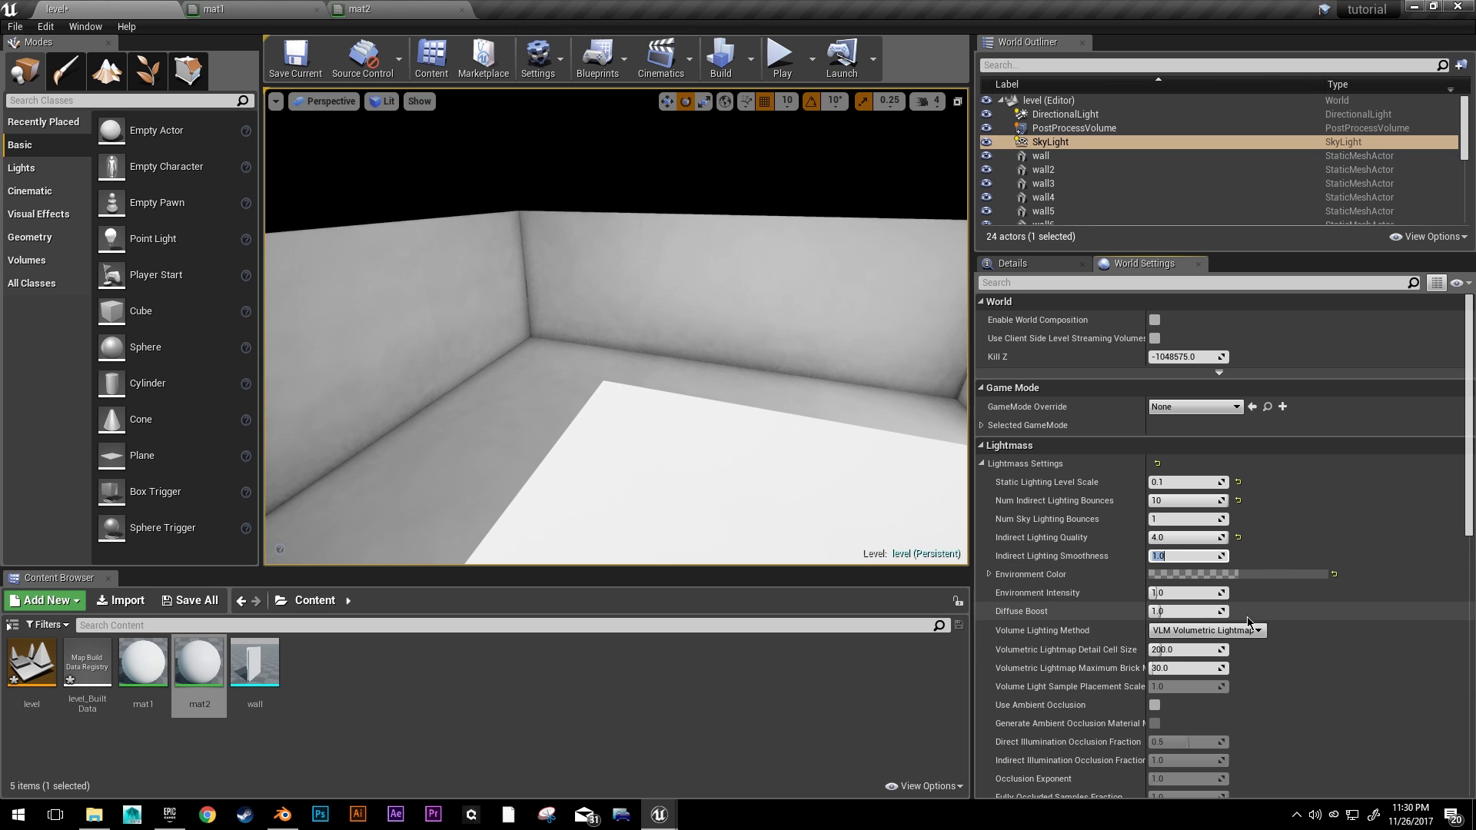
{"action": "left_click", "coordinate": [720, 58]}
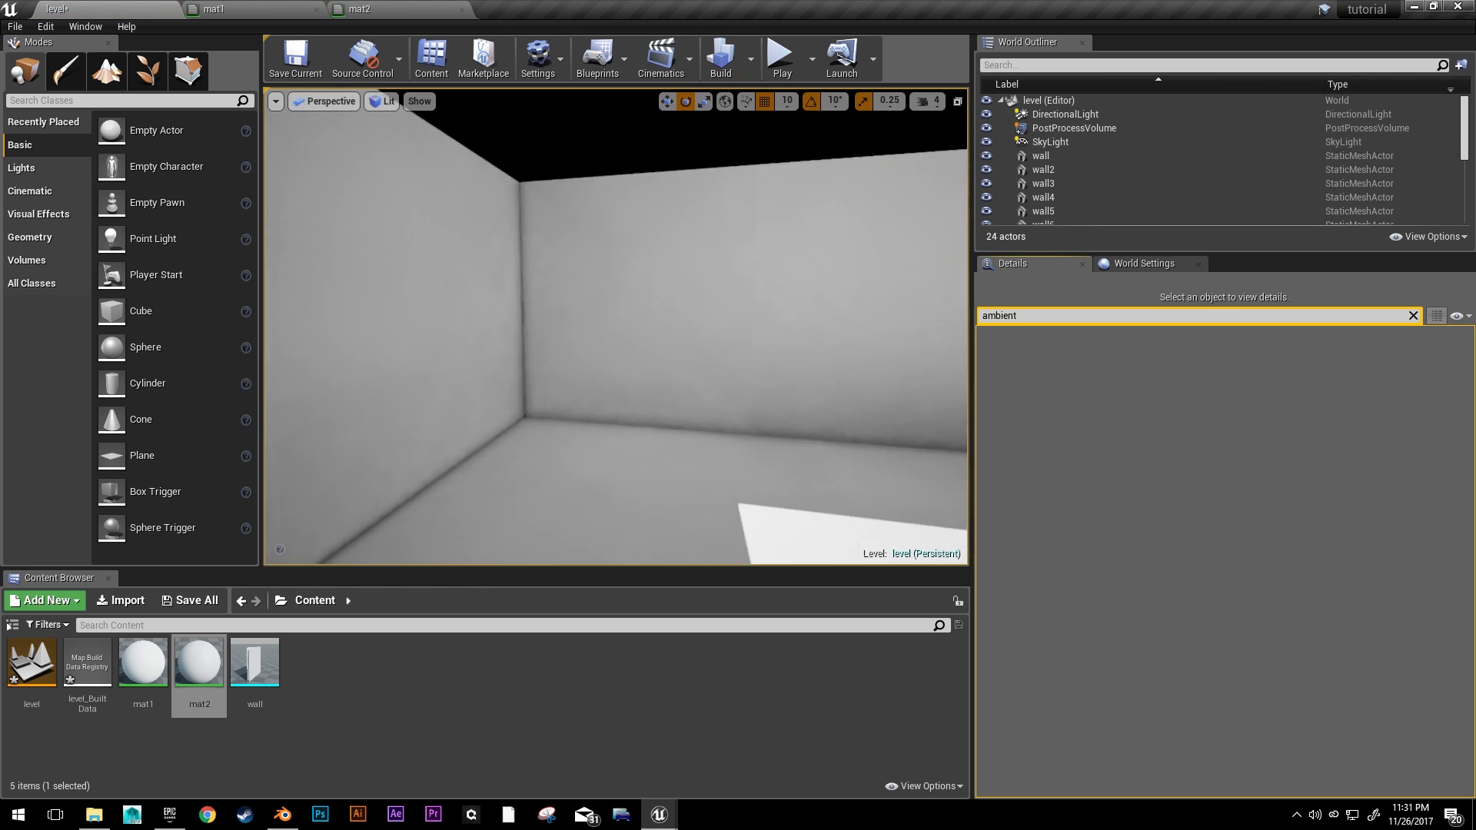
{"action": "right_click_drag", "start_coordinate": [649, 450], "coordinate": [762, 363]}
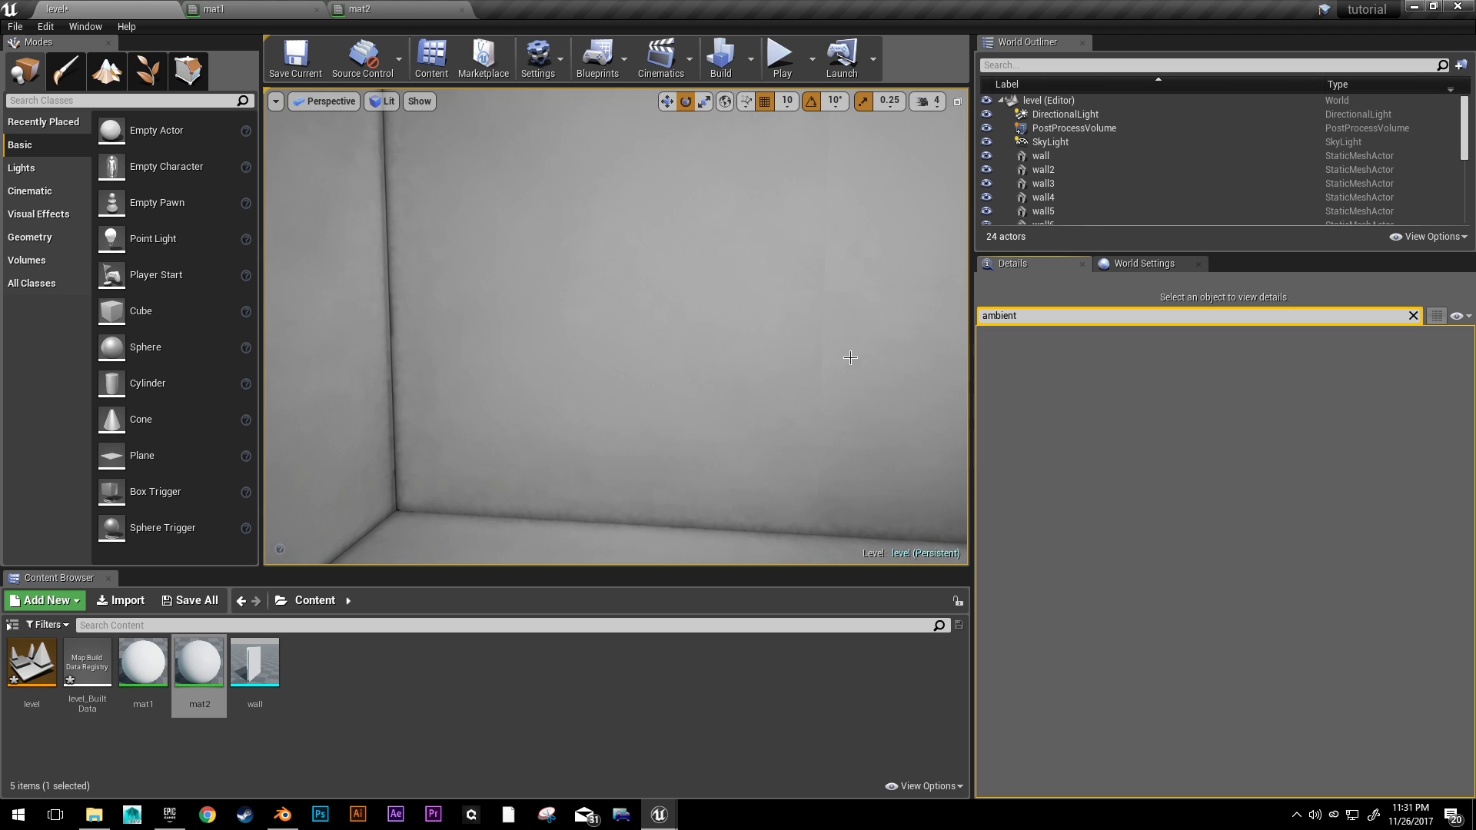
{"action": "right_click_drag", "start_coordinate": [691, 326], "coordinate": [599, 303]}
- Clear the property filter on the directional light's light component and set its intensity to 2.0
{"action": "left_click", "coordinate": [635, 319]}
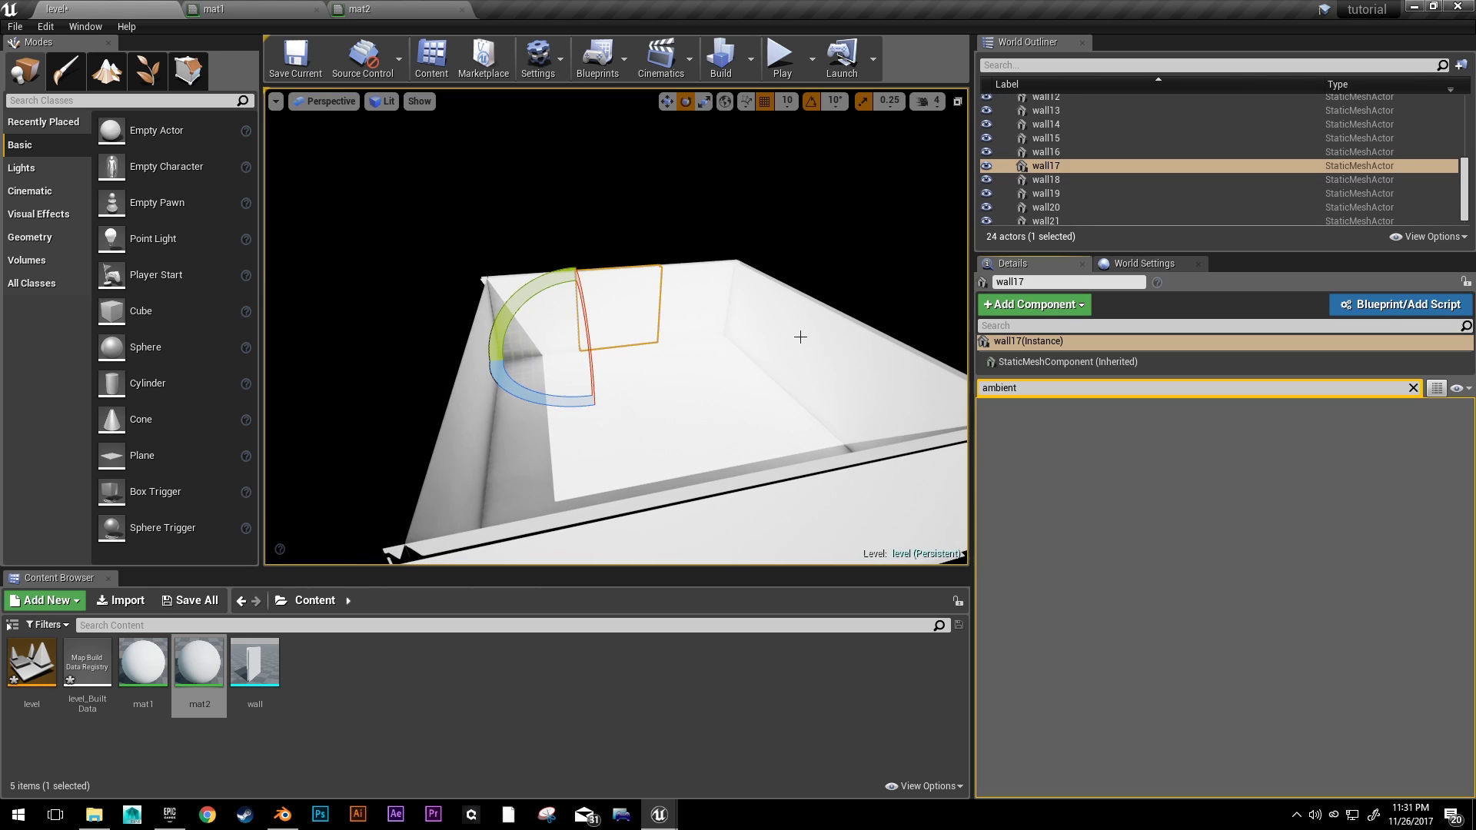
{"action": "scroll", "coordinate": [1115, 154], "scroll_direction": "up", "scroll_amount": 5}
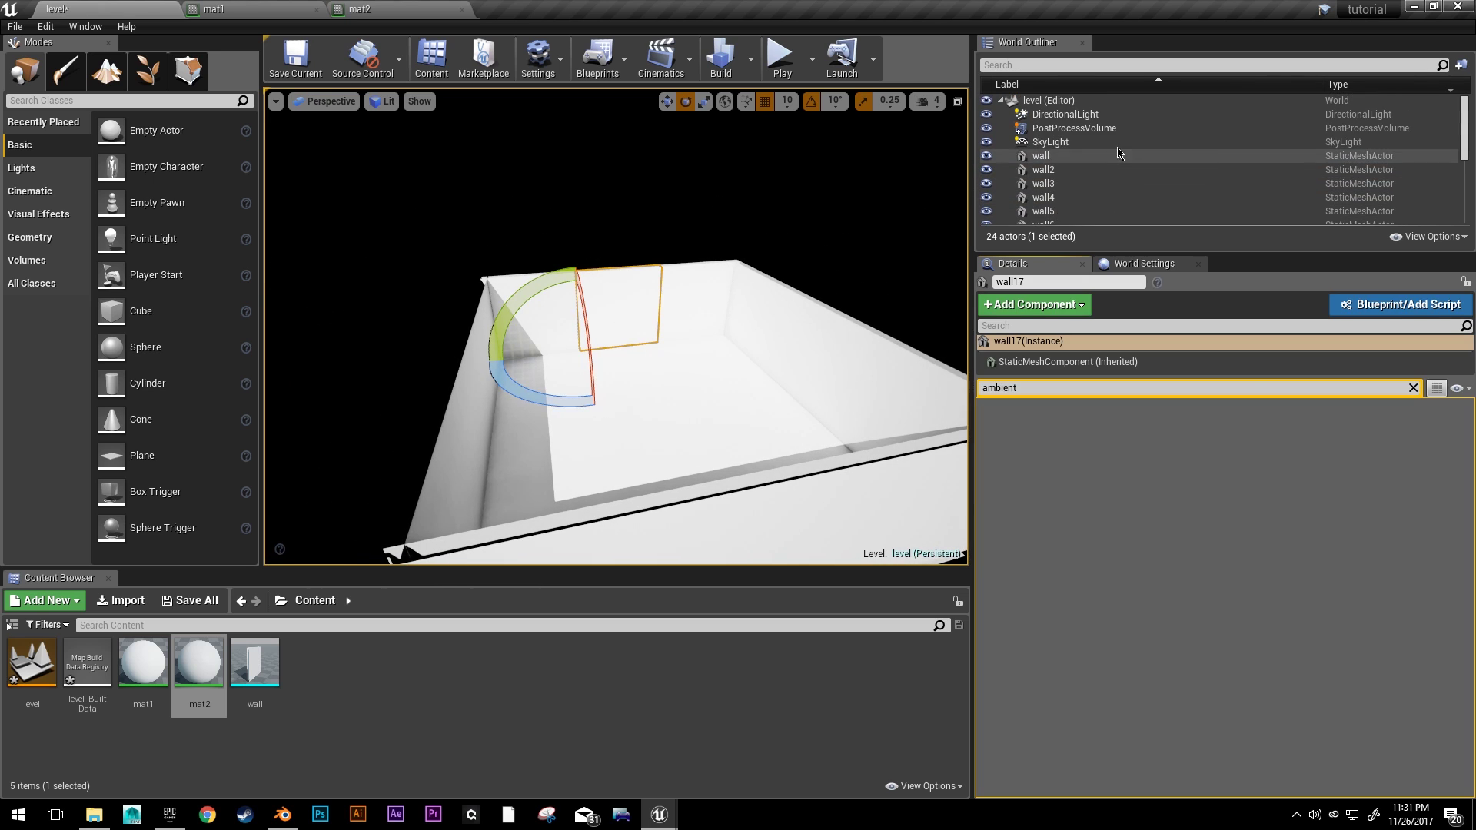
{"action": "left_click", "coordinate": [1107, 114]}
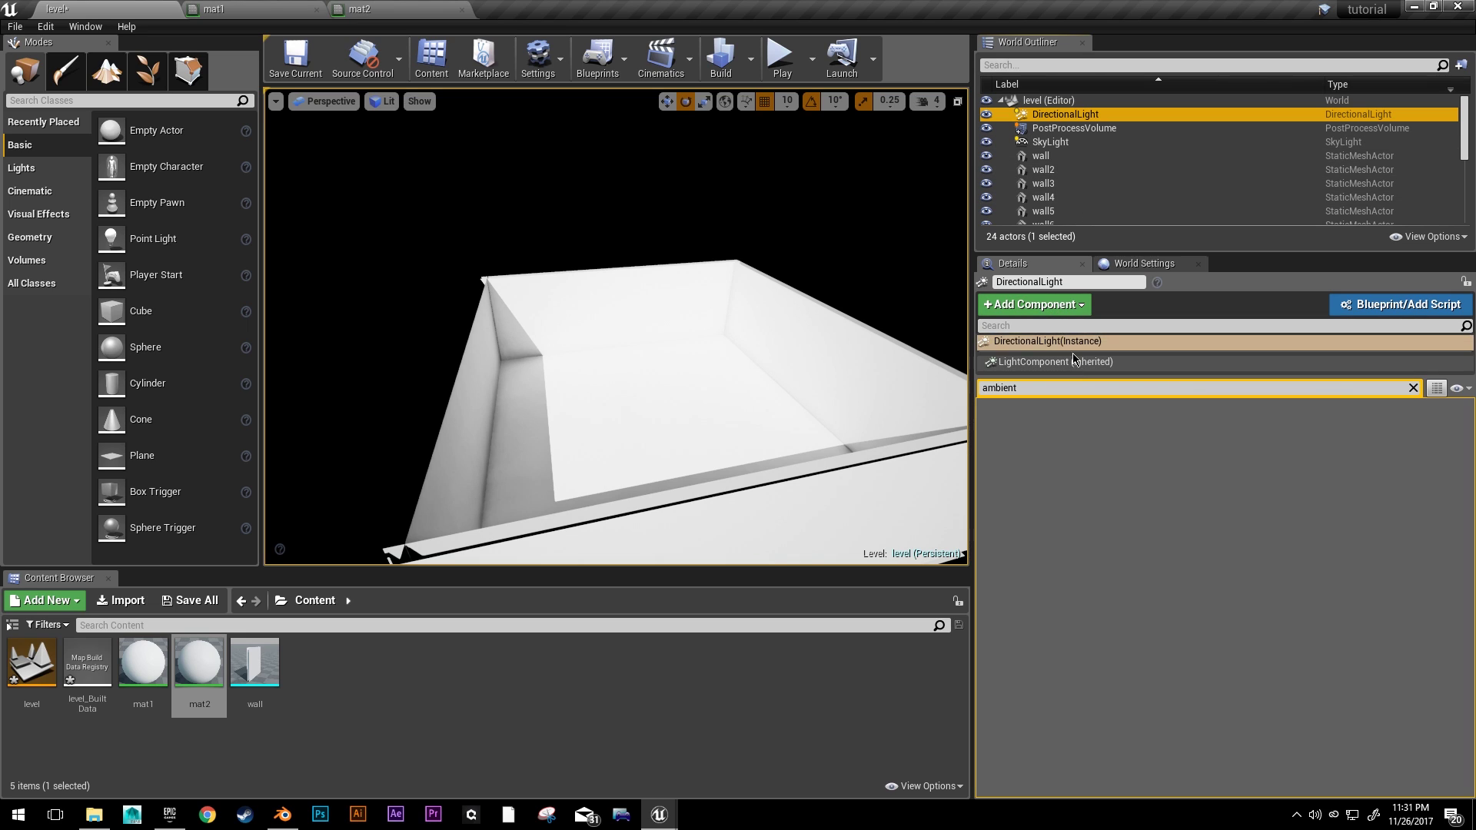
{"action": "left_click", "coordinate": [1084, 362]}
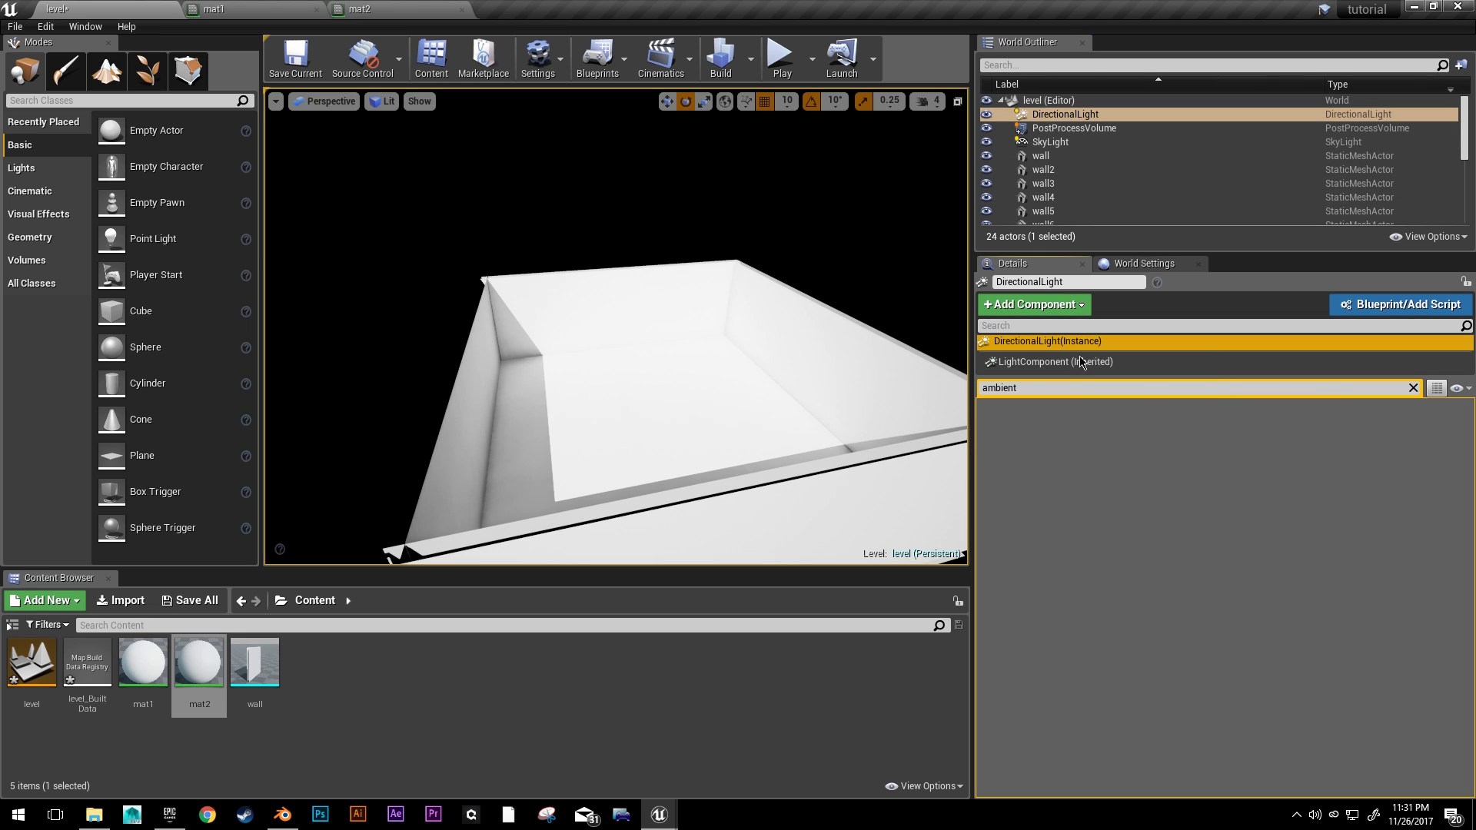
{"action": "left_click", "coordinate": [1413, 387]}
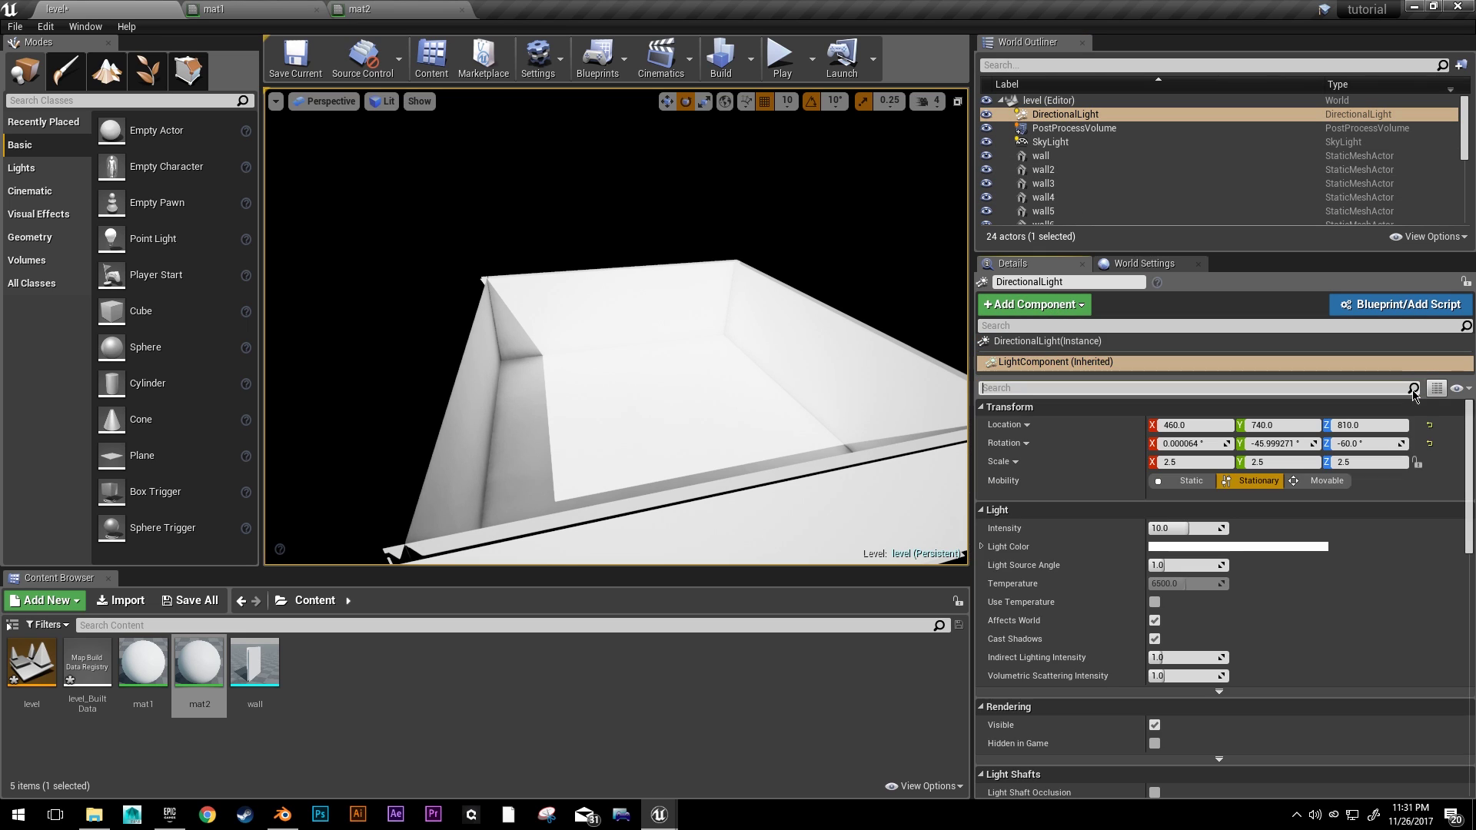
{"action": "left_click", "coordinate": [1185, 528]}
{"action": "key", "text": "Return"}
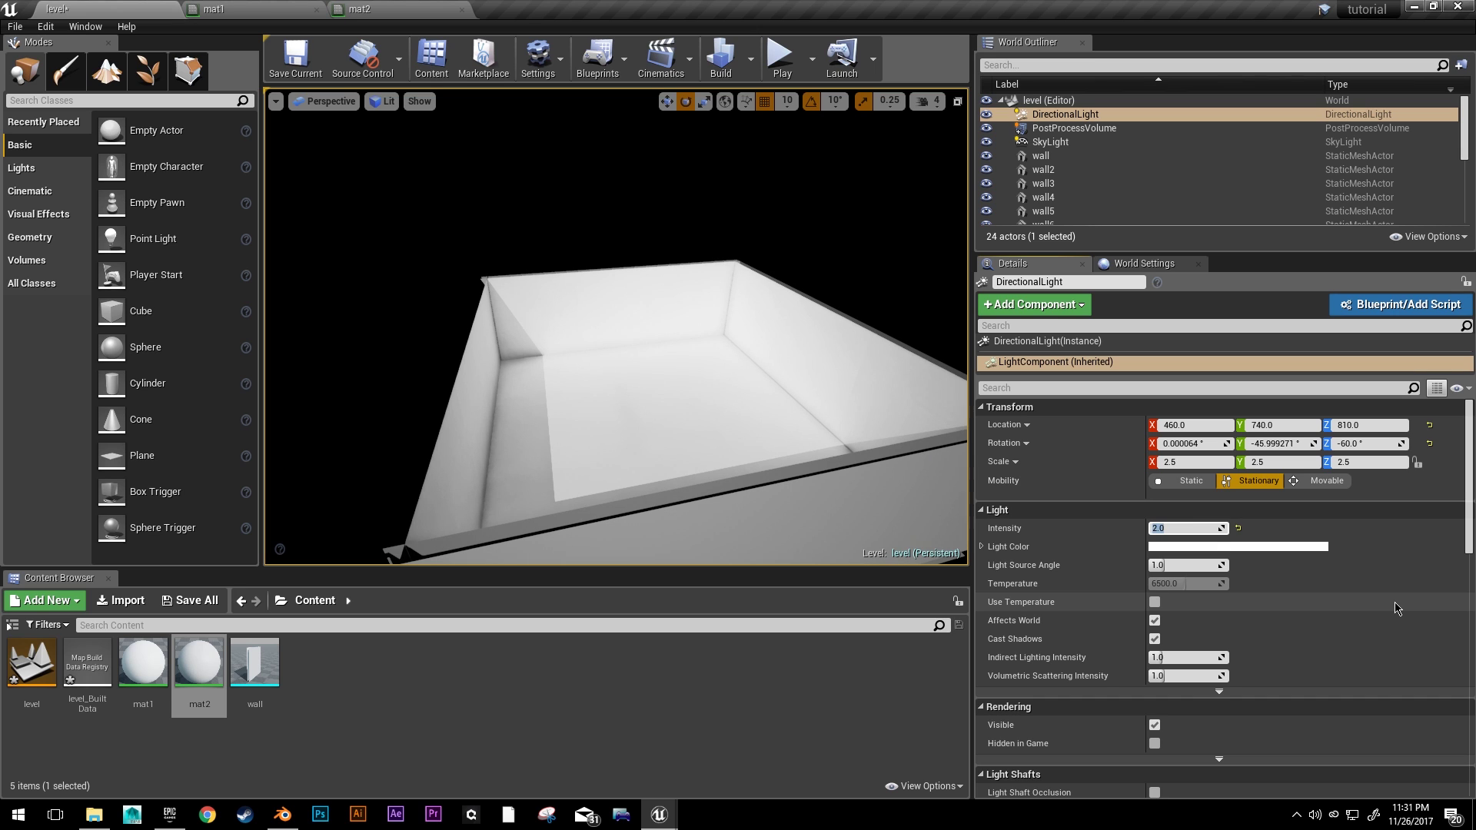
- Look over the room from above and rebuild the lighting for the dimmed directional light
{"action": "key", "text": "w"}
{"action": "right_click_drag", "start_coordinate": [848, 398], "coordinate": [771, 279]}
{"action": "key", "text": "s"}
{"action": "key", "text": "w"}
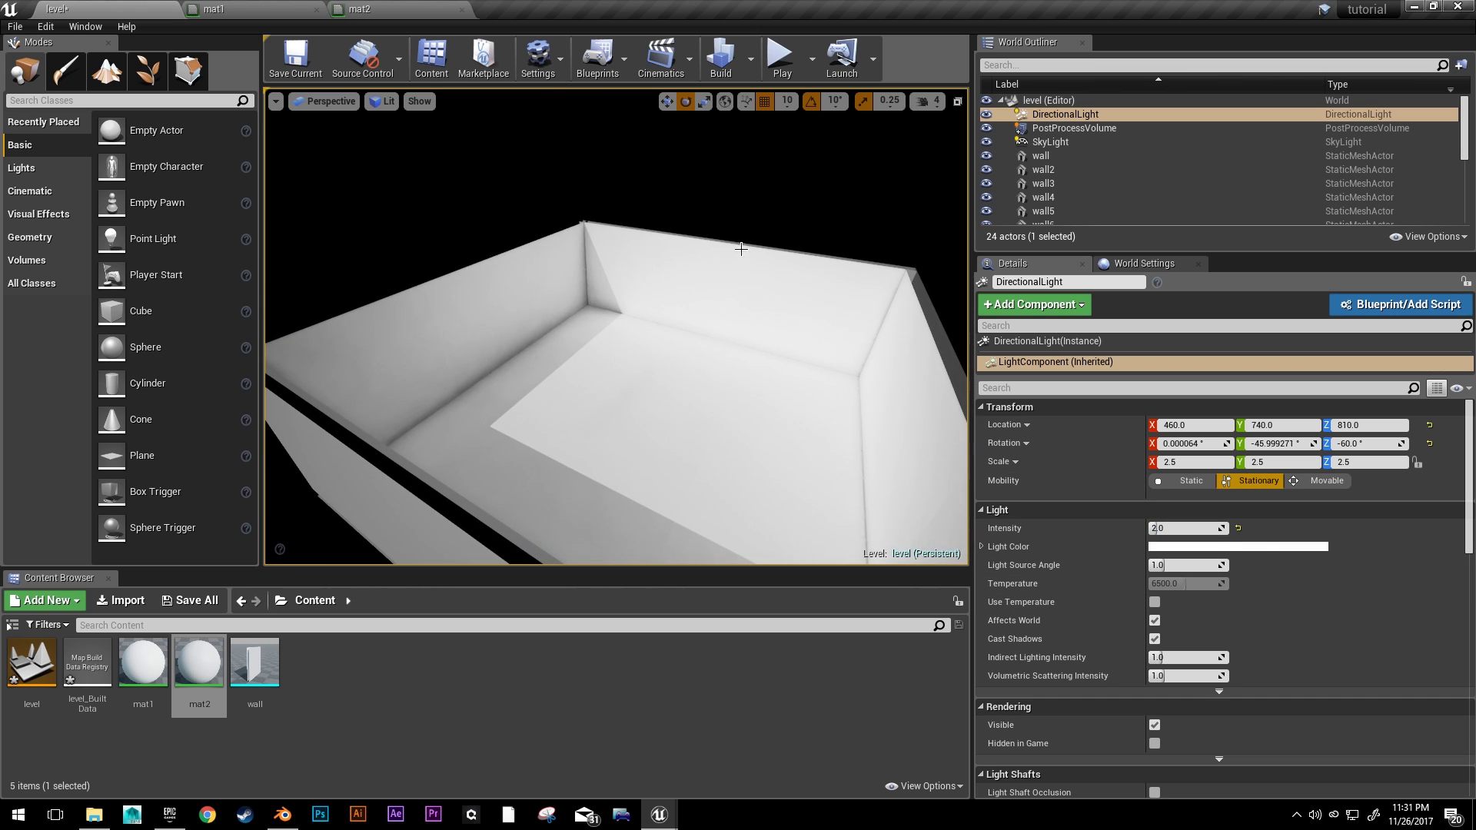
{"action": "left_click", "coordinate": [720, 58]}
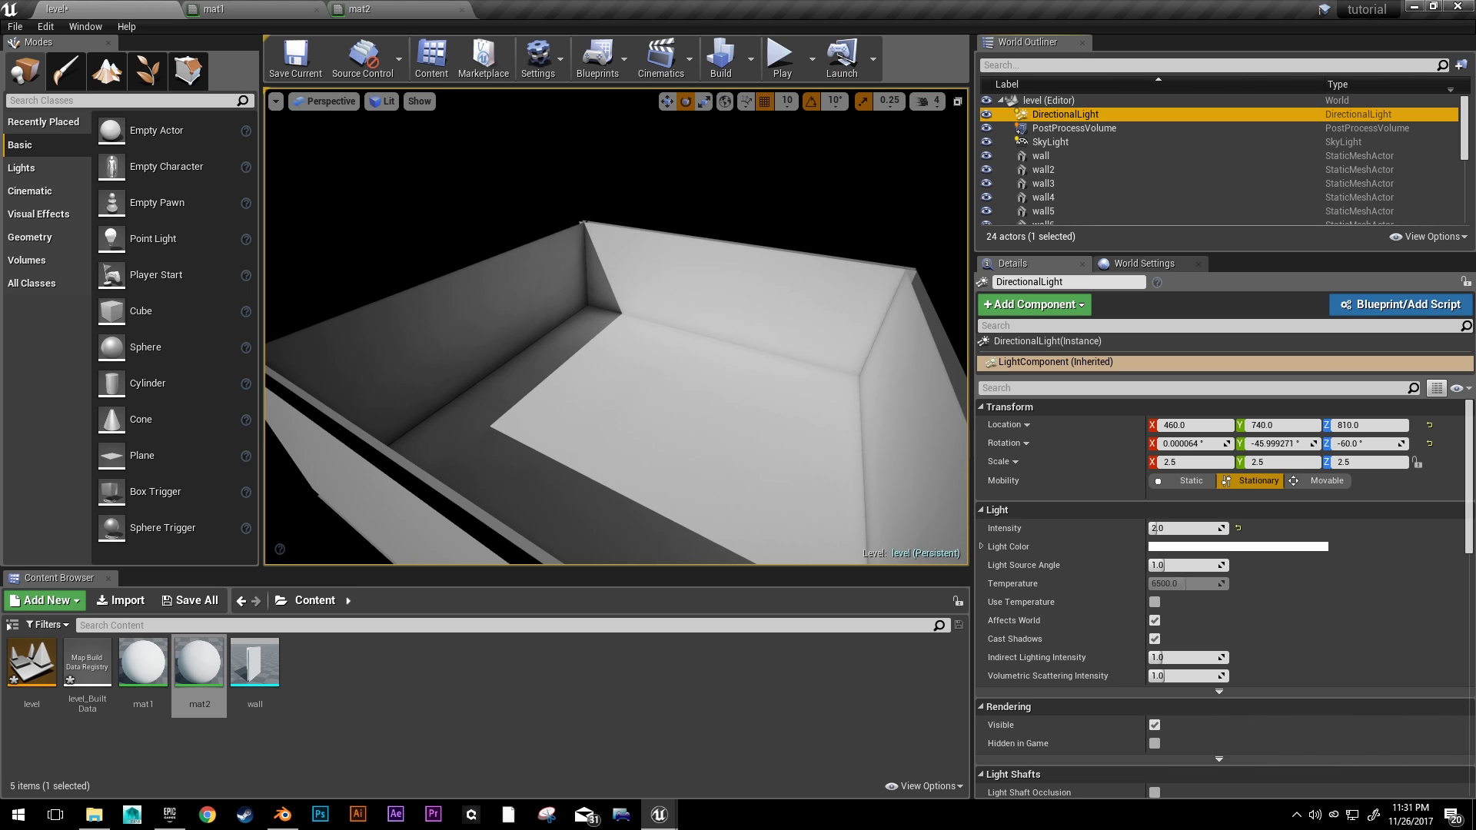
- Examine the baked shading, shadow edges, corners and wall seams from inside and outside the room
{"action": "right_click_drag", "start_coordinate": [615, 327], "coordinate": [713, 363]}
{"action": "key", "text": "w"}
{"action": "right_click_drag", "start_coordinate": [706, 303], "coordinate": [694, 429]}
{"action": "right_click_drag", "start_coordinate": [684, 374], "coordinate": [608, 429]}
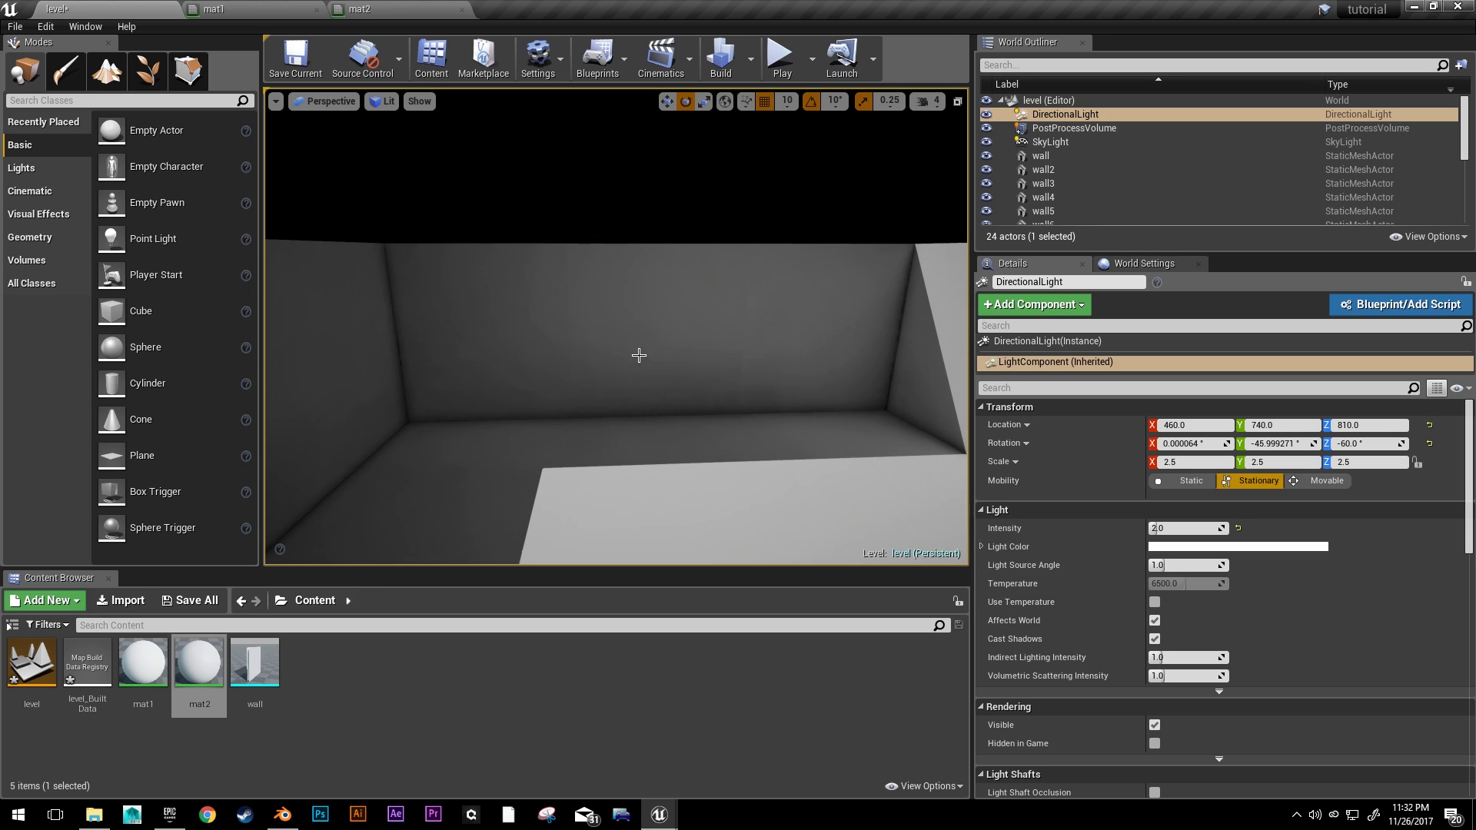
{"action": "right_click_drag", "start_coordinate": [735, 401], "coordinate": [688, 407]}
{"action": "right_click_drag", "start_coordinate": [769, 461], "coordinate": [791, 507]}
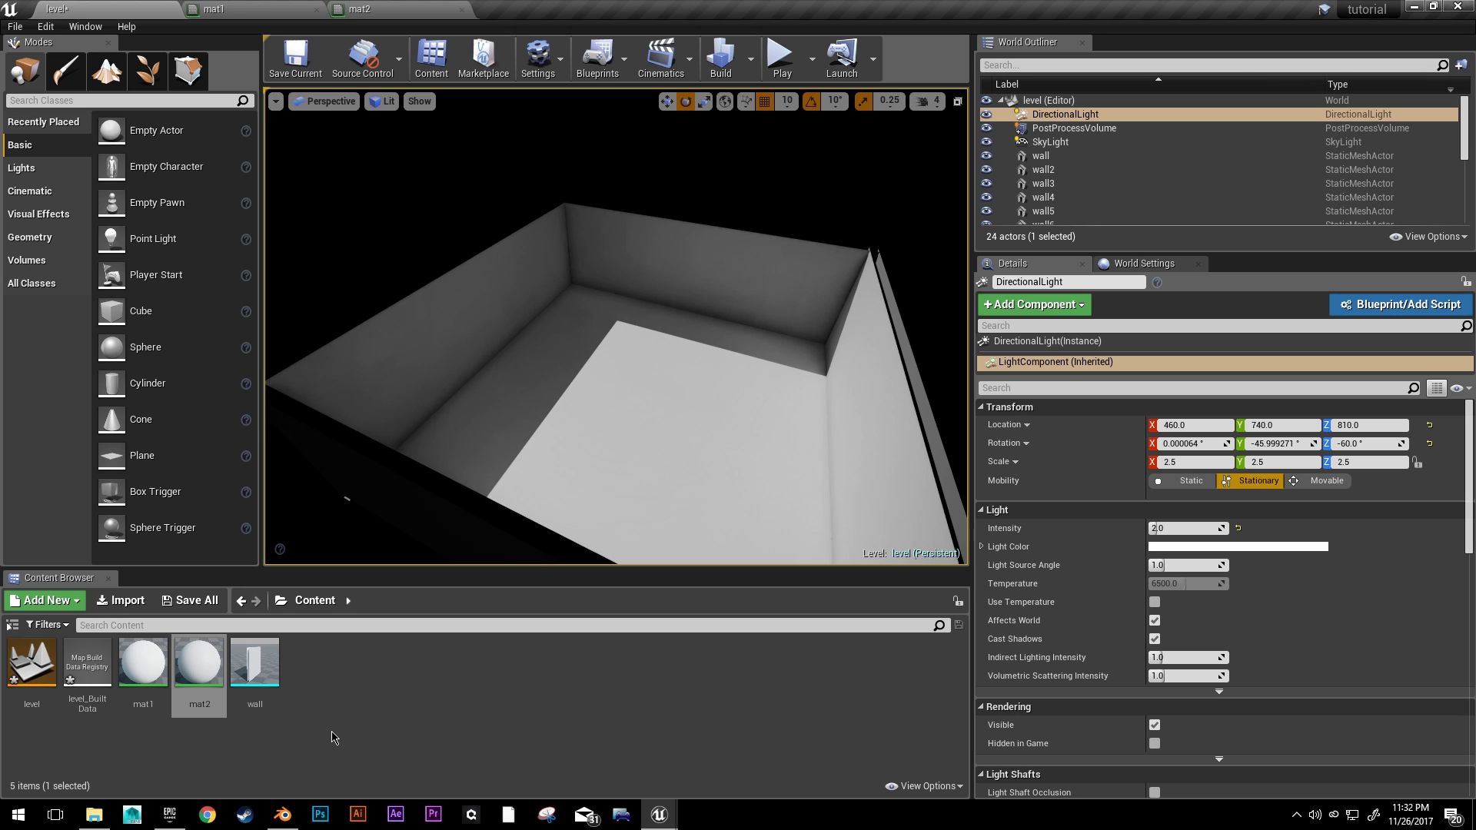
{"action": "mouse_move", "coordinate": [615, 331]}
{"action": "right_mouse_down"}
{"action": "mouse_move", "coordinate": [642, 327]}
{"action": "mouse_move", "coordinate": [622, 345]}
{"action": "mouse_move", "coordinate": [635, 334]}
{"action": "mouse_move", "coordinate": [619, 333]}
{"action": "right_mouse_up"}
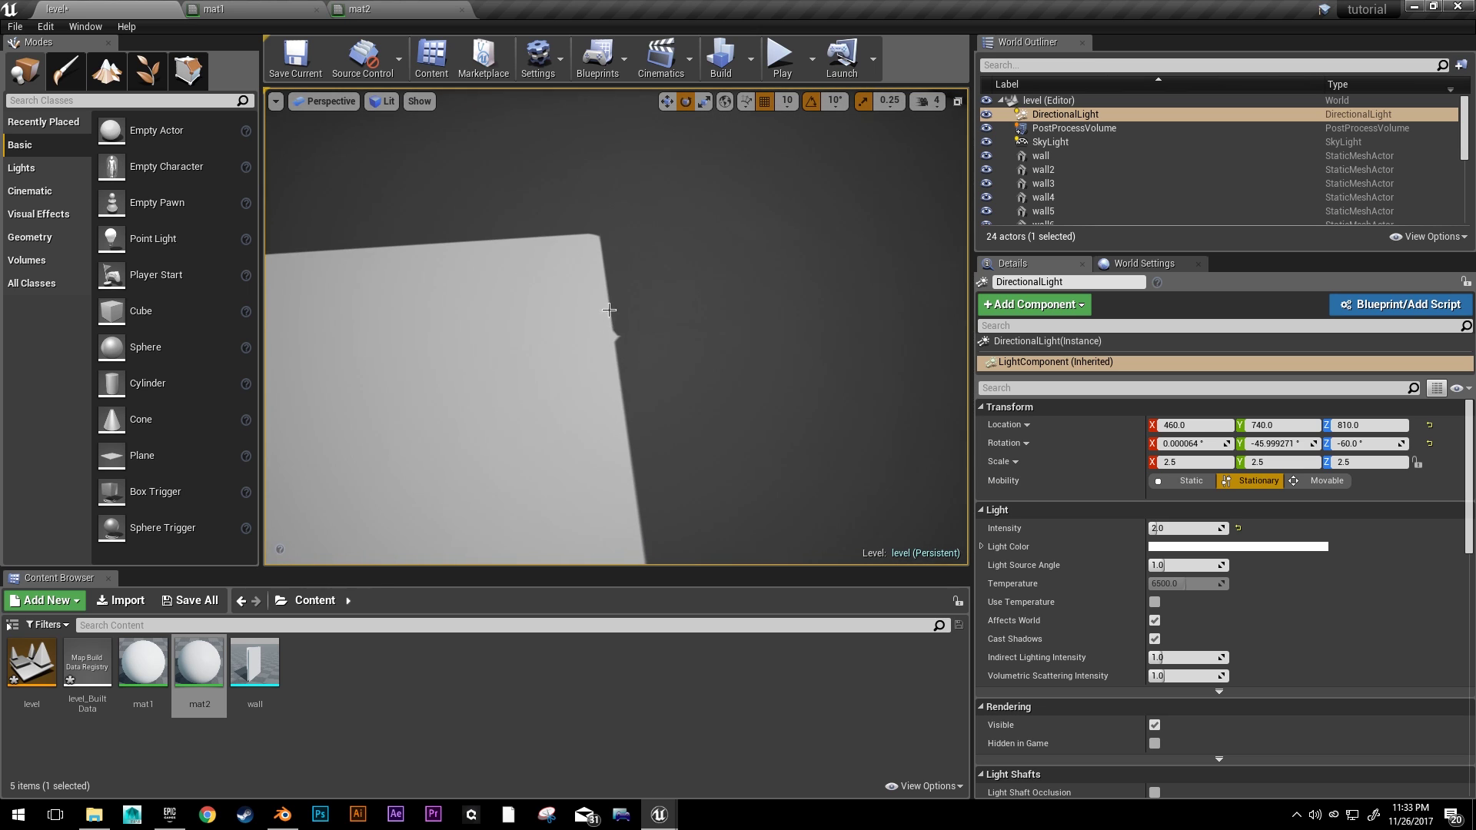
{"action": "right_click_drag", "start_coordinate": [651, 408], "coordinate": [587, 398]}
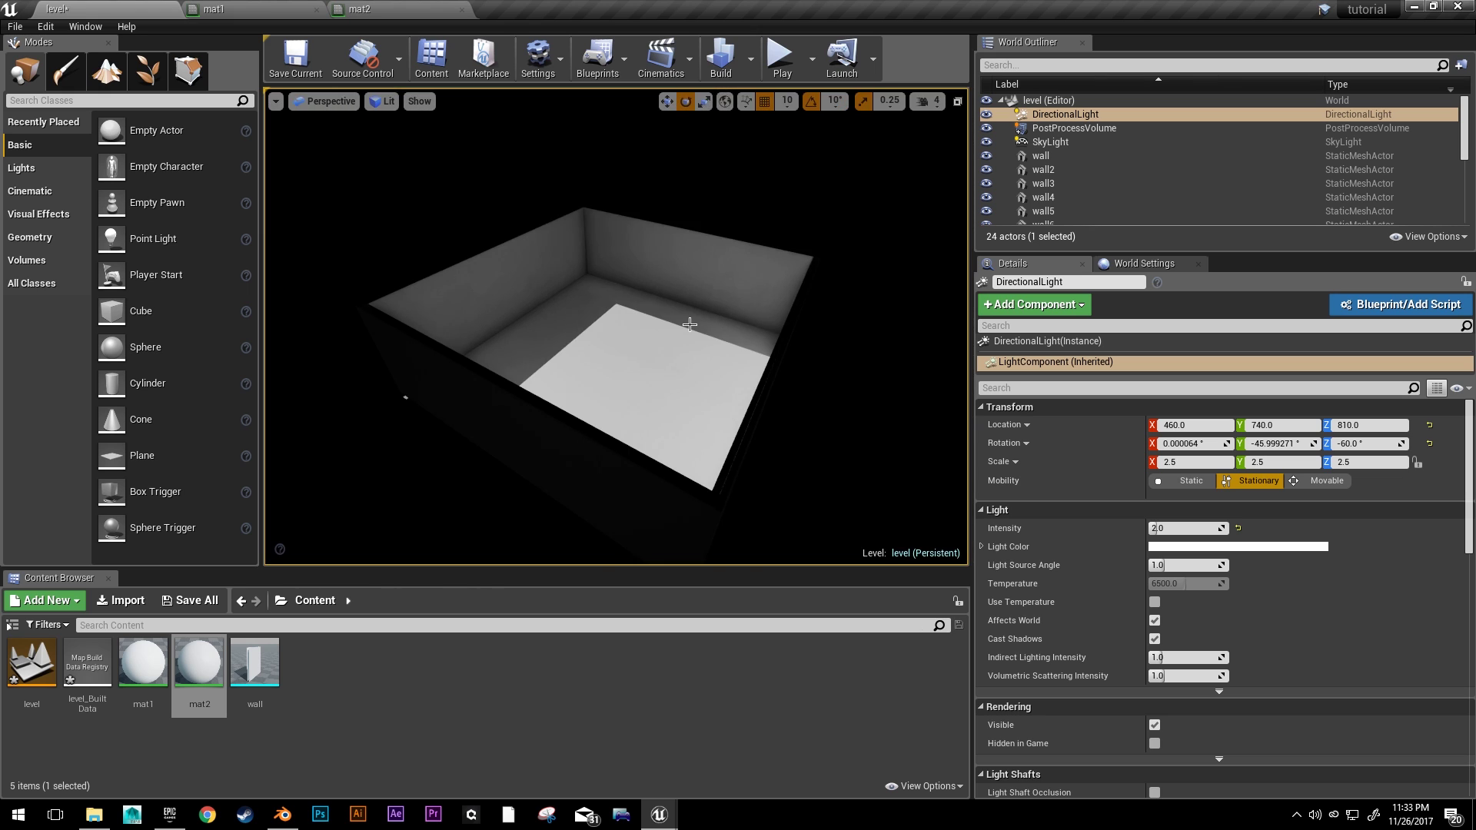
{"action": "scroll", "coordinate": [637, 274], "scroll_direction": "up", "scroll_amount": 5}
{"action": "scroll", "coordinate": [639, 278], "scroll_direction": "down", "scroll_amount": 5}
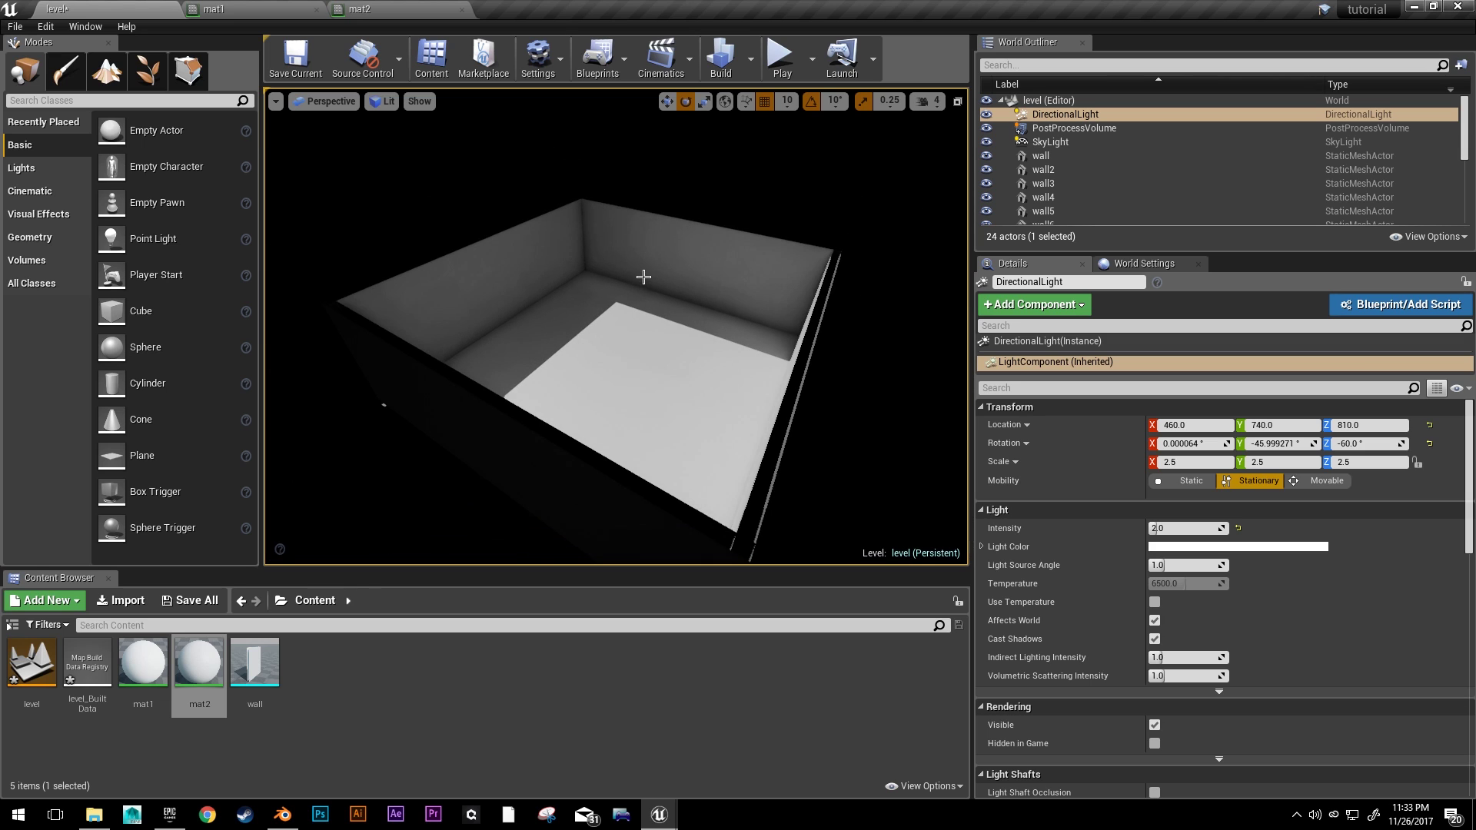
{"action": "right_click_drag", "start_coordinate": [674, 272], "coordinate": [627, 448]}
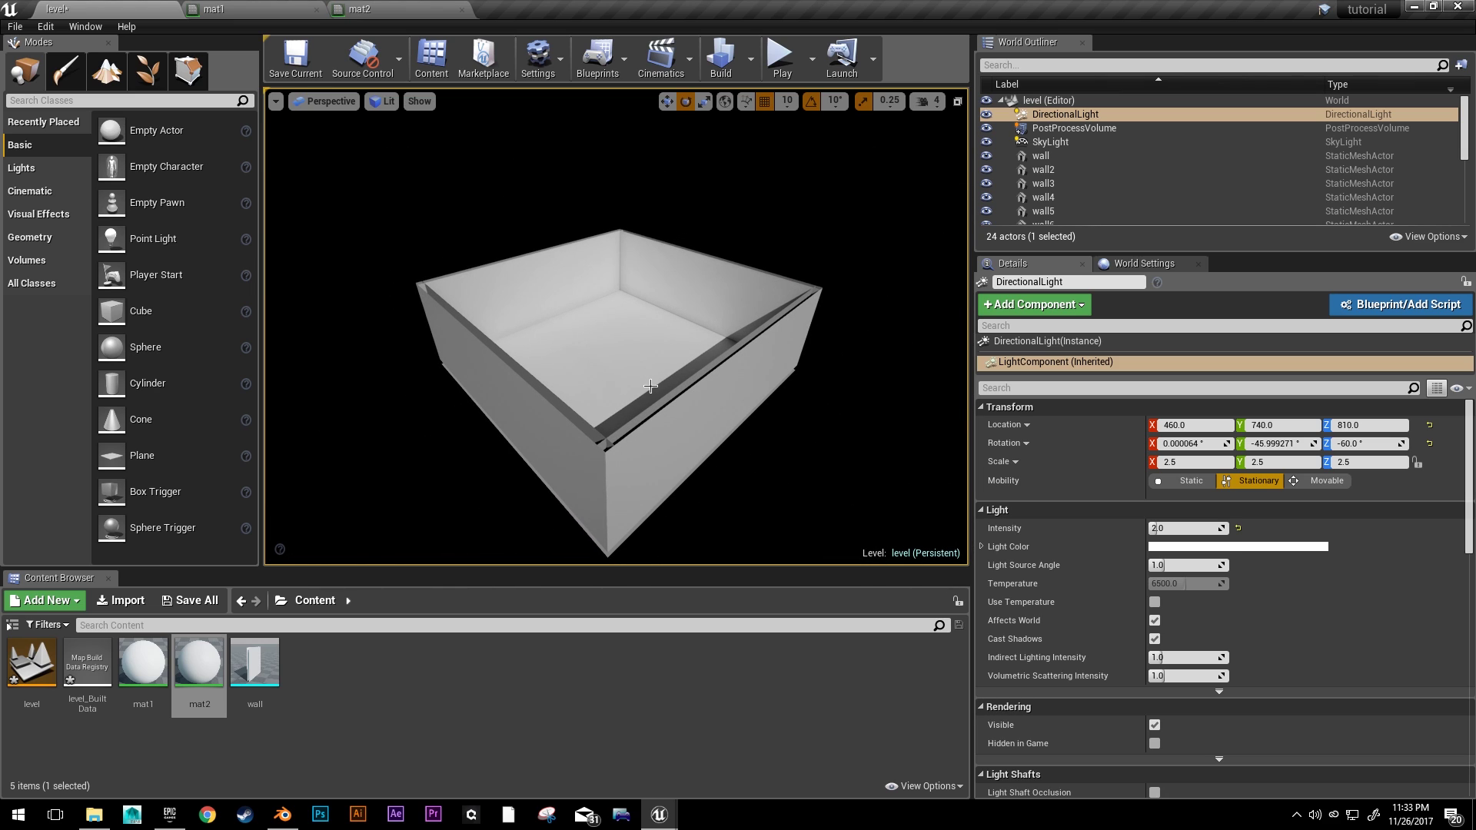